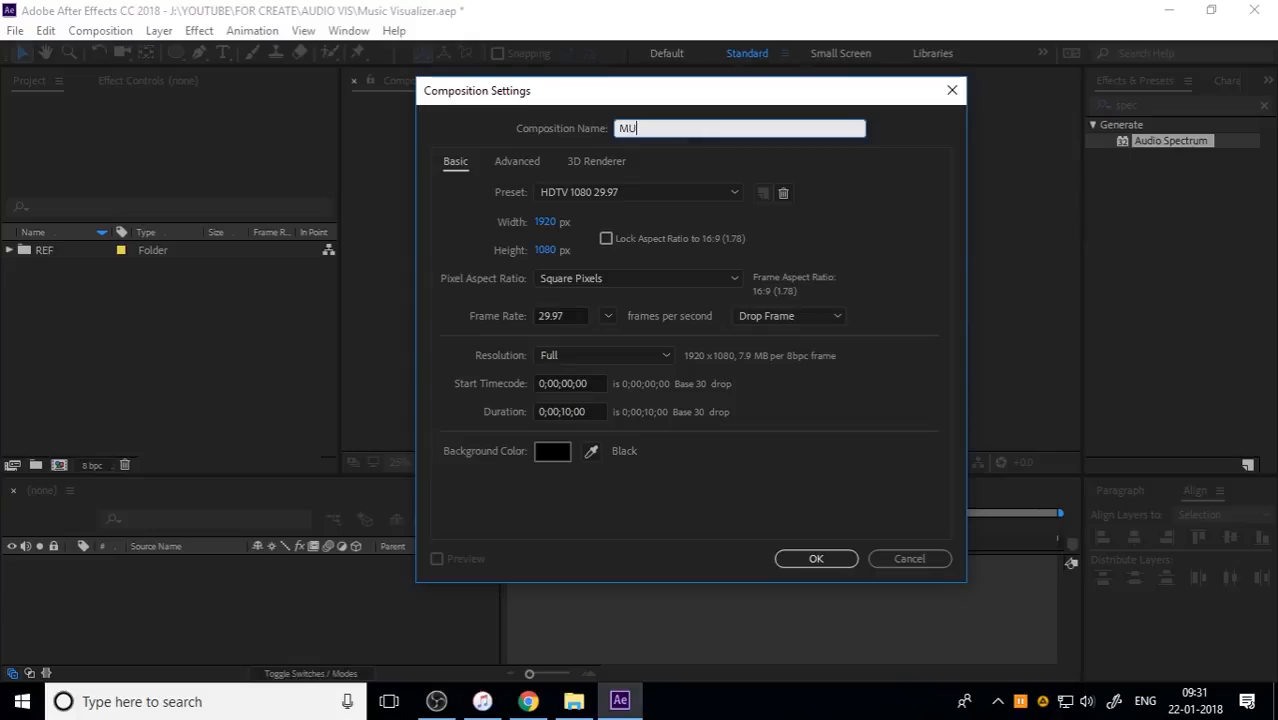
Create the new composition as MUSIC VIZ and add an ellipse shape layer that fills the frame.
{"action": "type", "text": "SIC VIZ"}
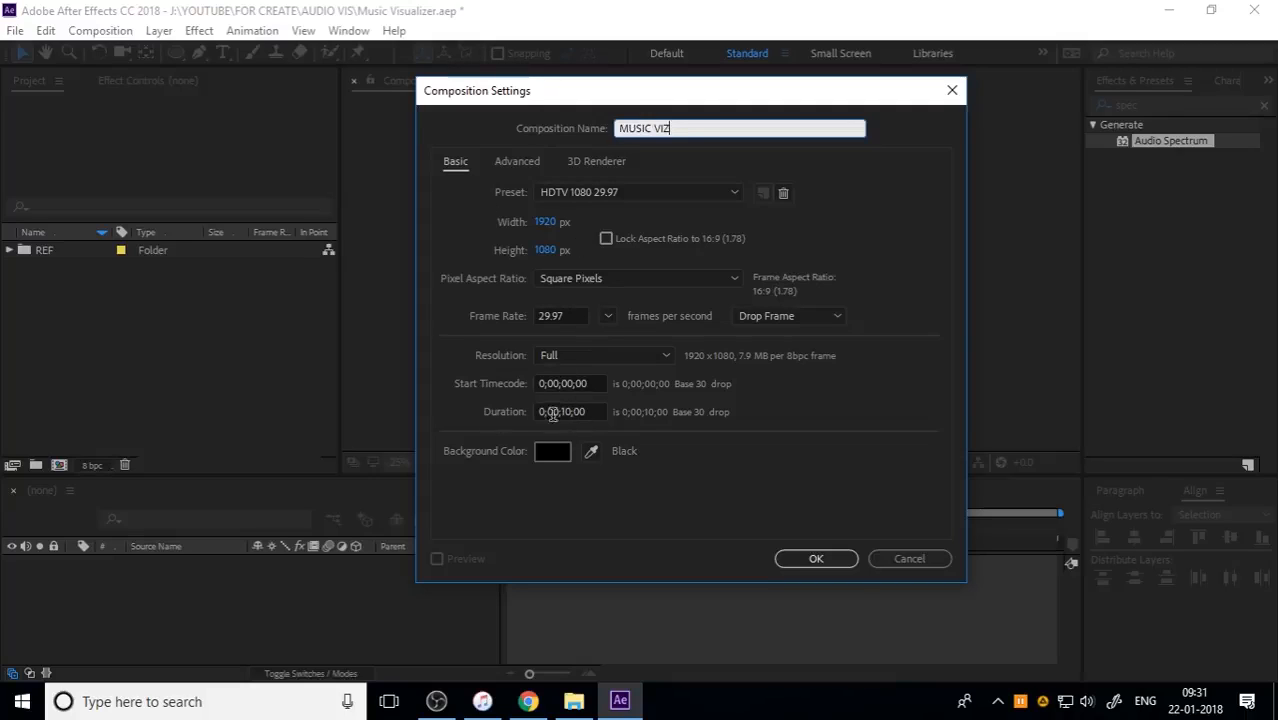
{"action": "left_click", "coordinate": [816, 559]}
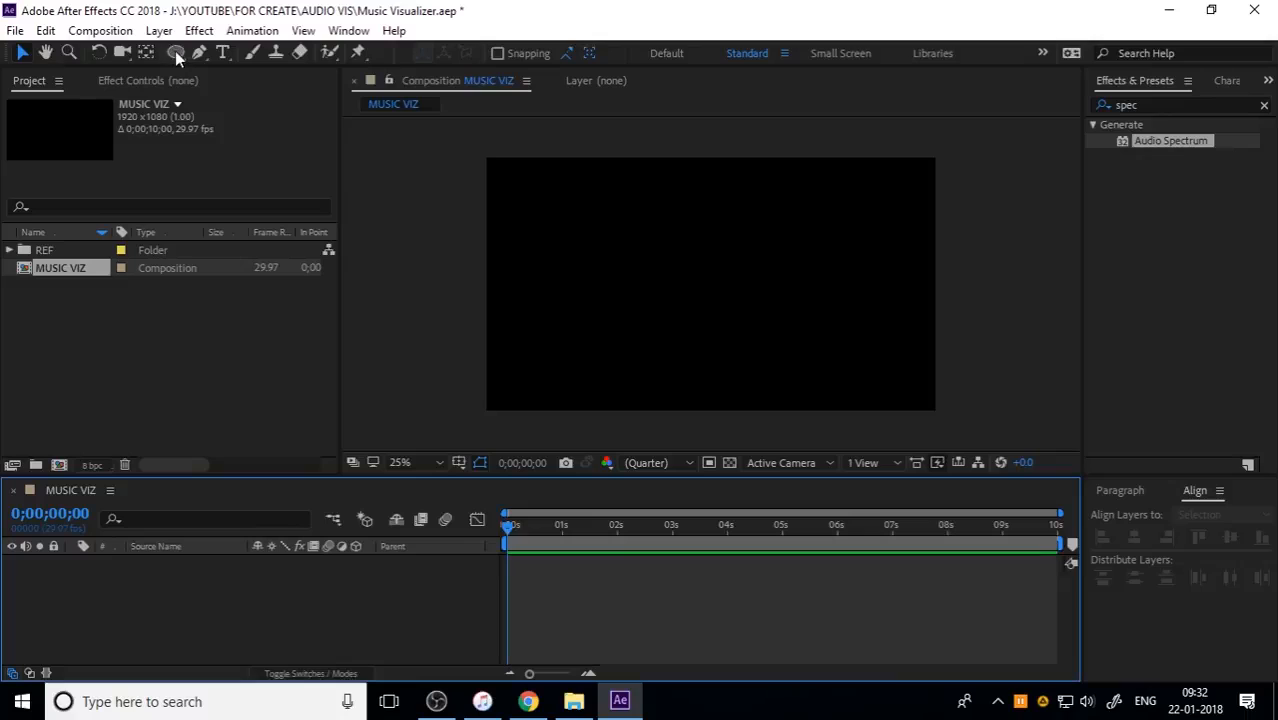
{"action": "left_click_drag", "start_coordinate": [176, 55], "coordinate": [281, 94]}
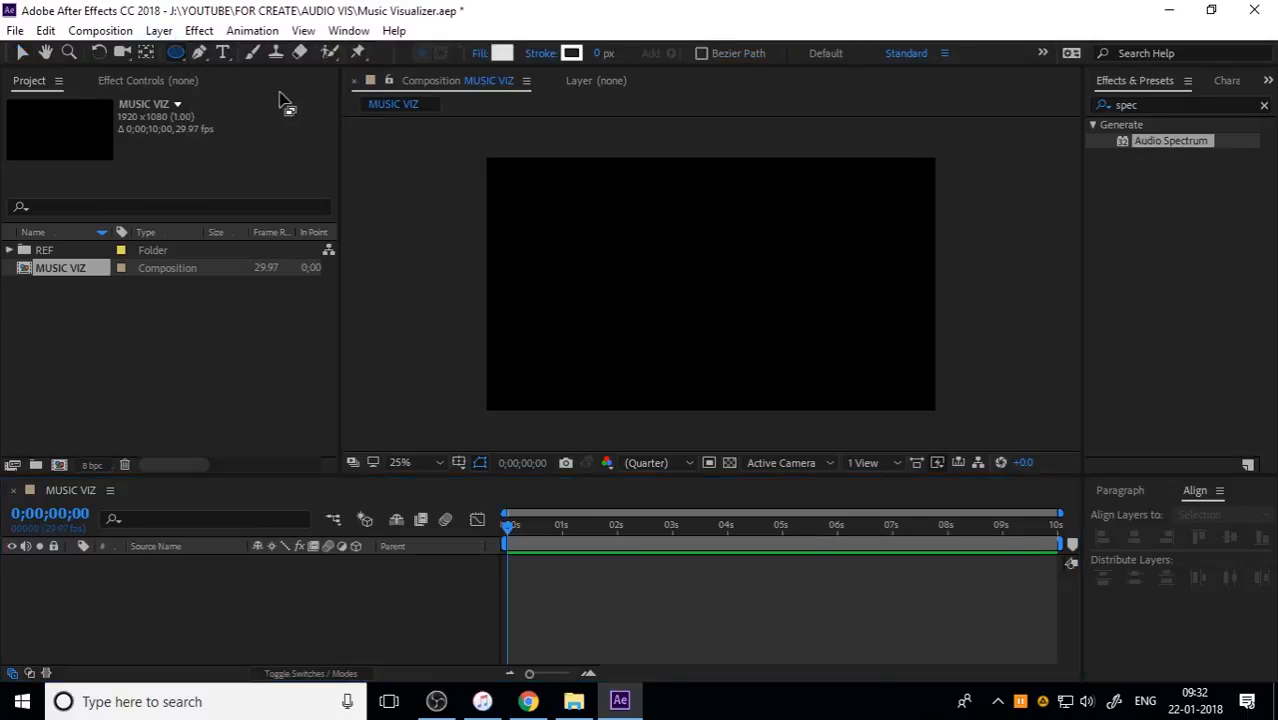
{"action": "double_click", "coordinate": [177, 53]}
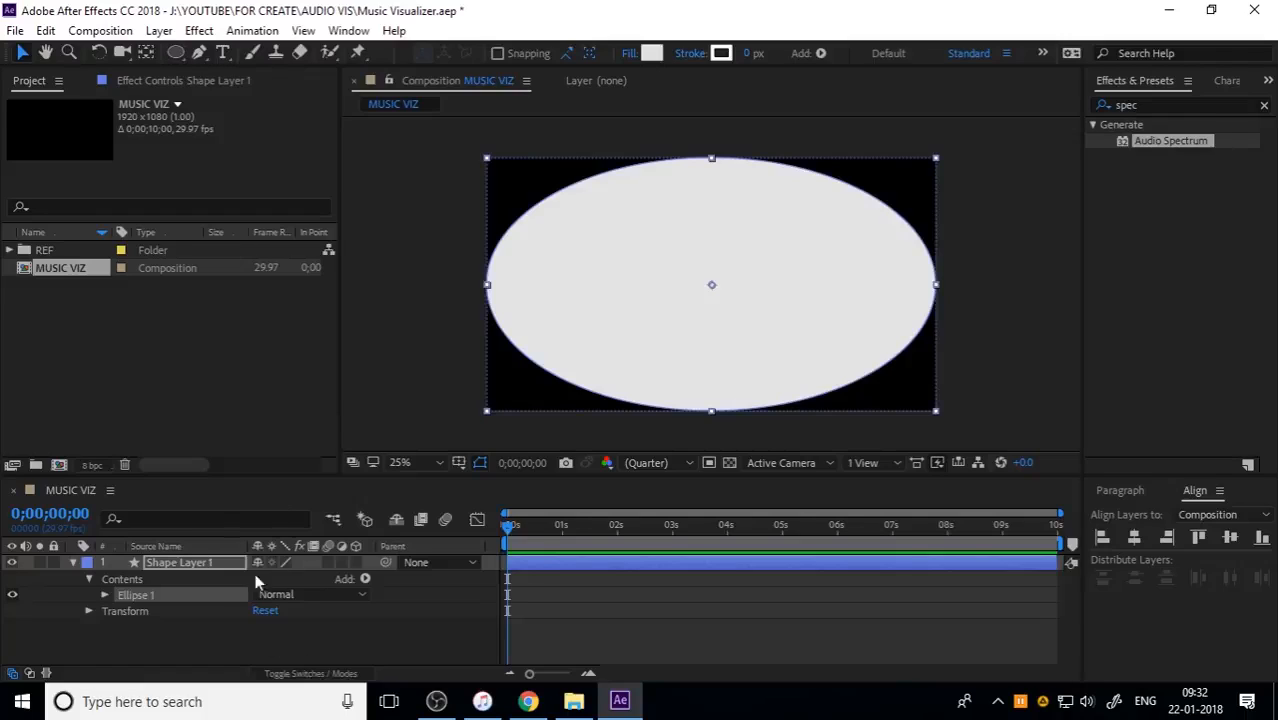
Unlink the ellipse path's proportions and set its size to 500 by 500.
{"action": "left_click", "coordinate": [104, 595]}
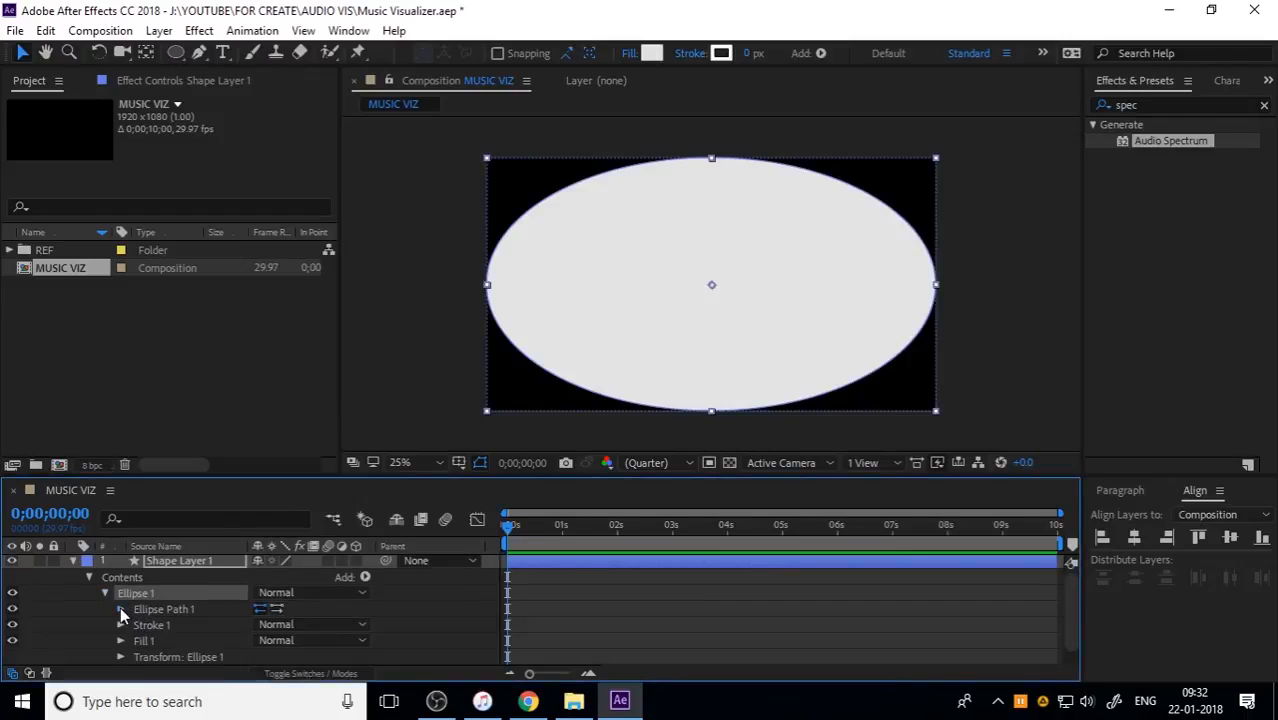
{"action": "left_click", "coordinate": [120, 609]}
{"action": "left_click", "coordinate": [285, 624]}
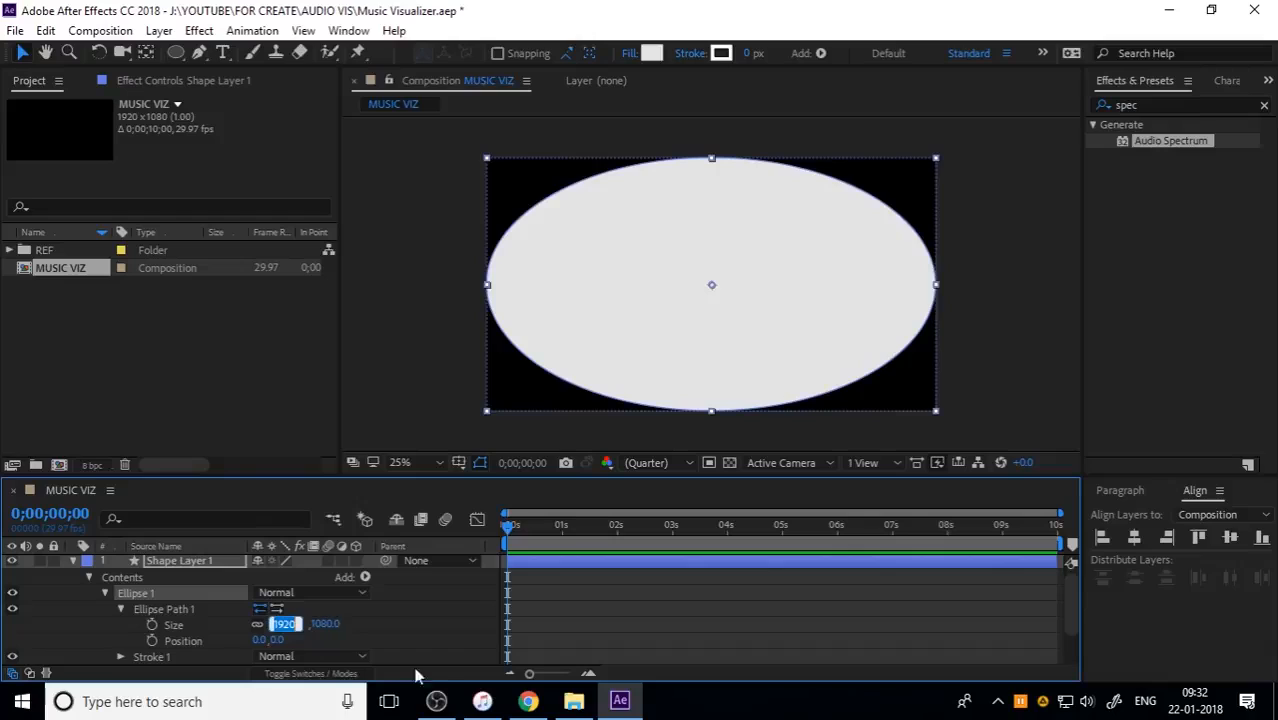
{"action": "type", "text": "500"}
{"action": "left_click", "coordinate": [323, 632]}
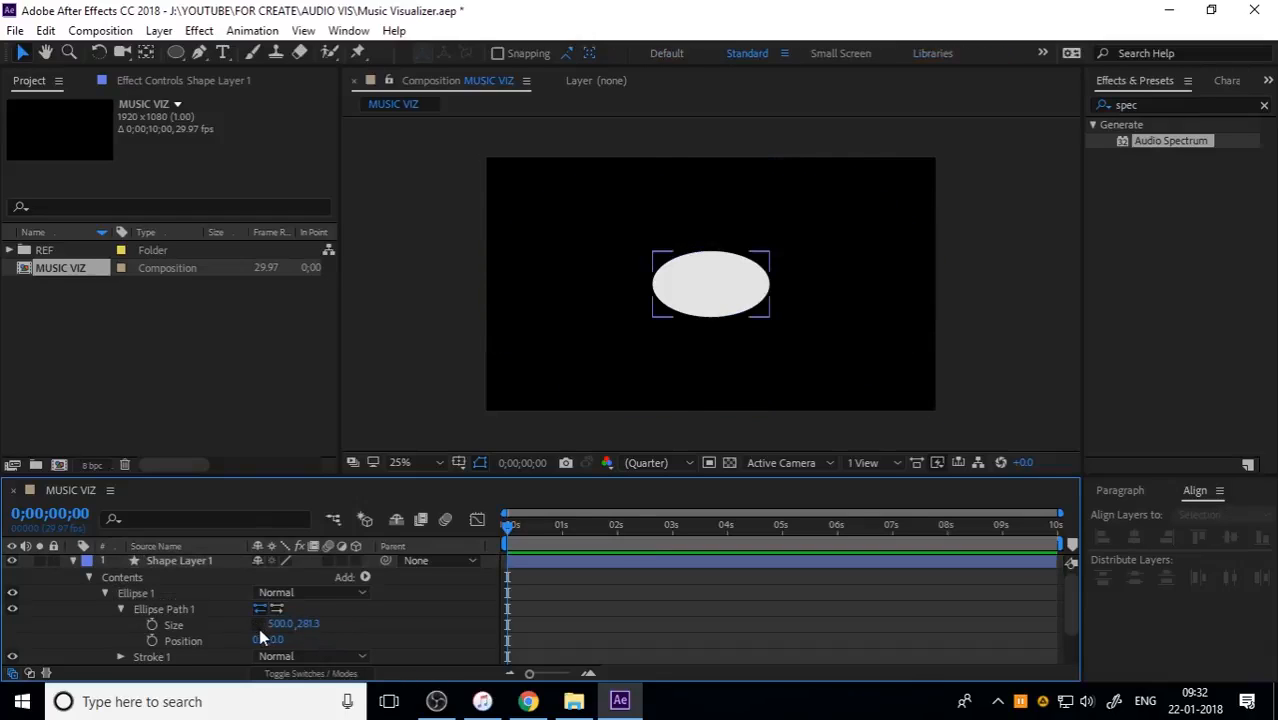
{"action": "left_click", "coordinate": [306, 624]}
{"action": "type", "text": "50"}
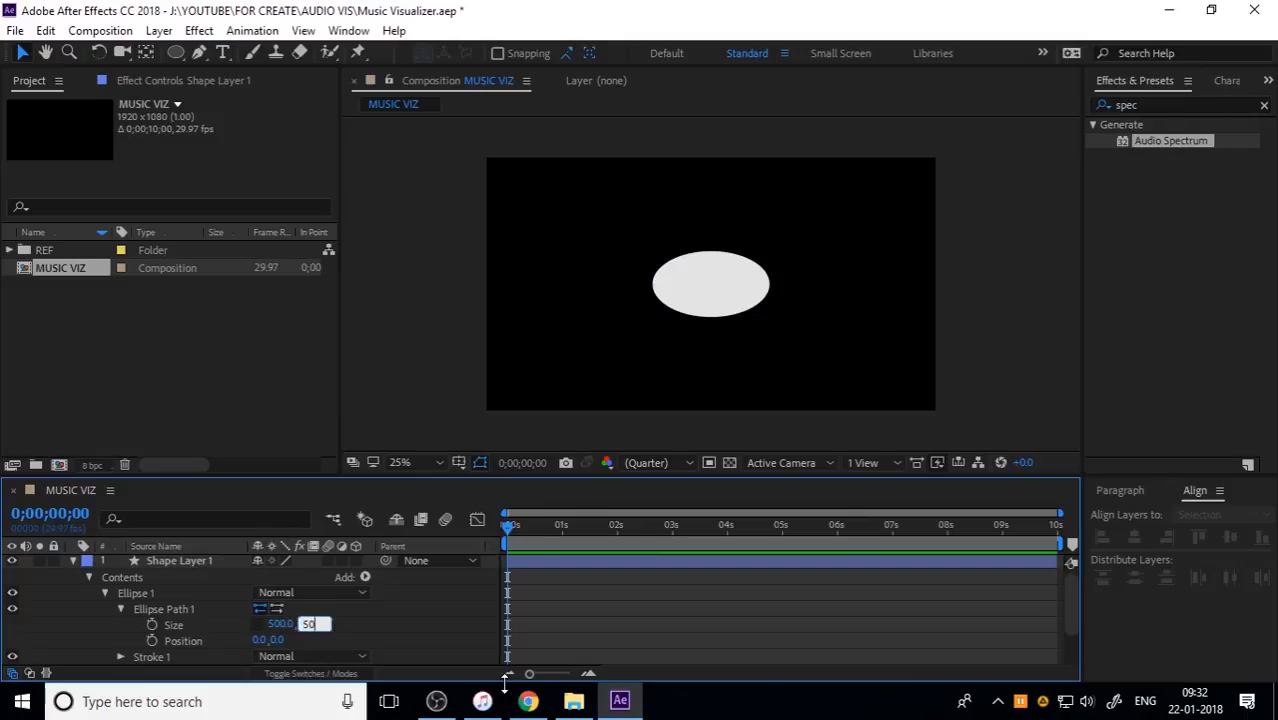
{"action": "type", "text": "0"}
{"action": "key", "text": "Return"}
{"action": "left_click", "coordinate": [404, 637]}
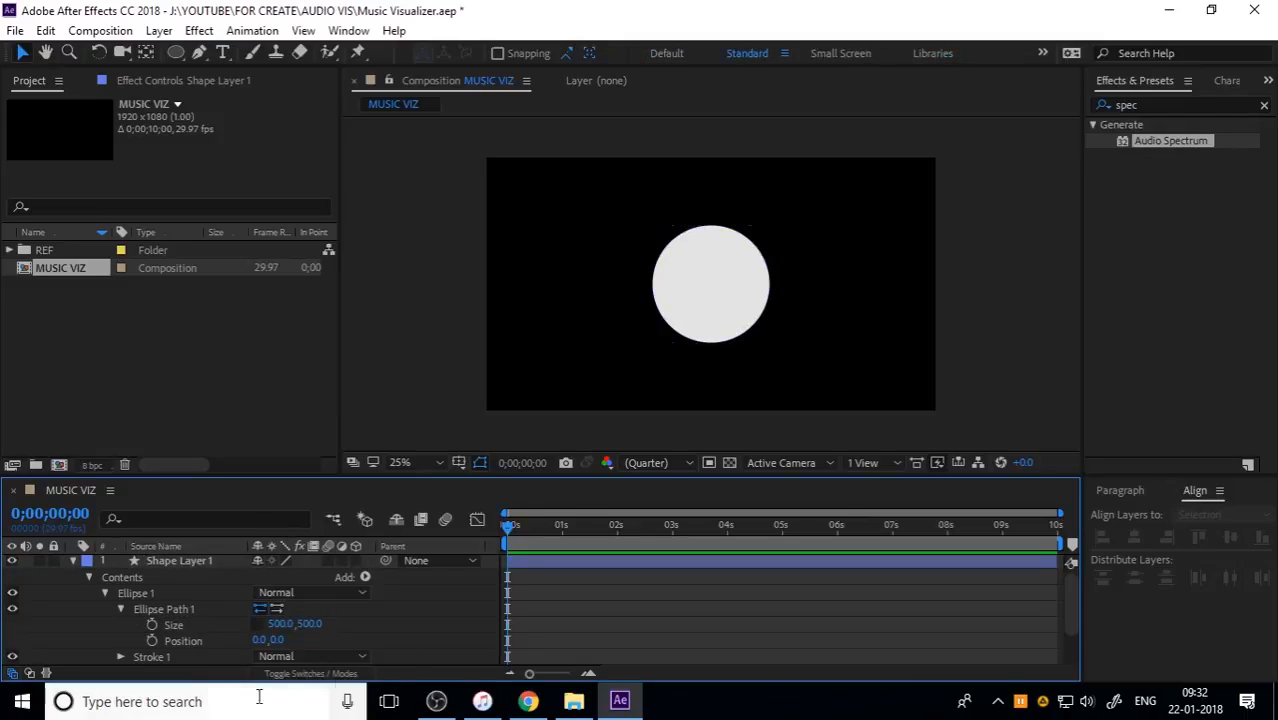
Convert the ellipse path to a Bezier path and copy its Path property.
{"action": "right_click", "coordinate": [203, 626]}
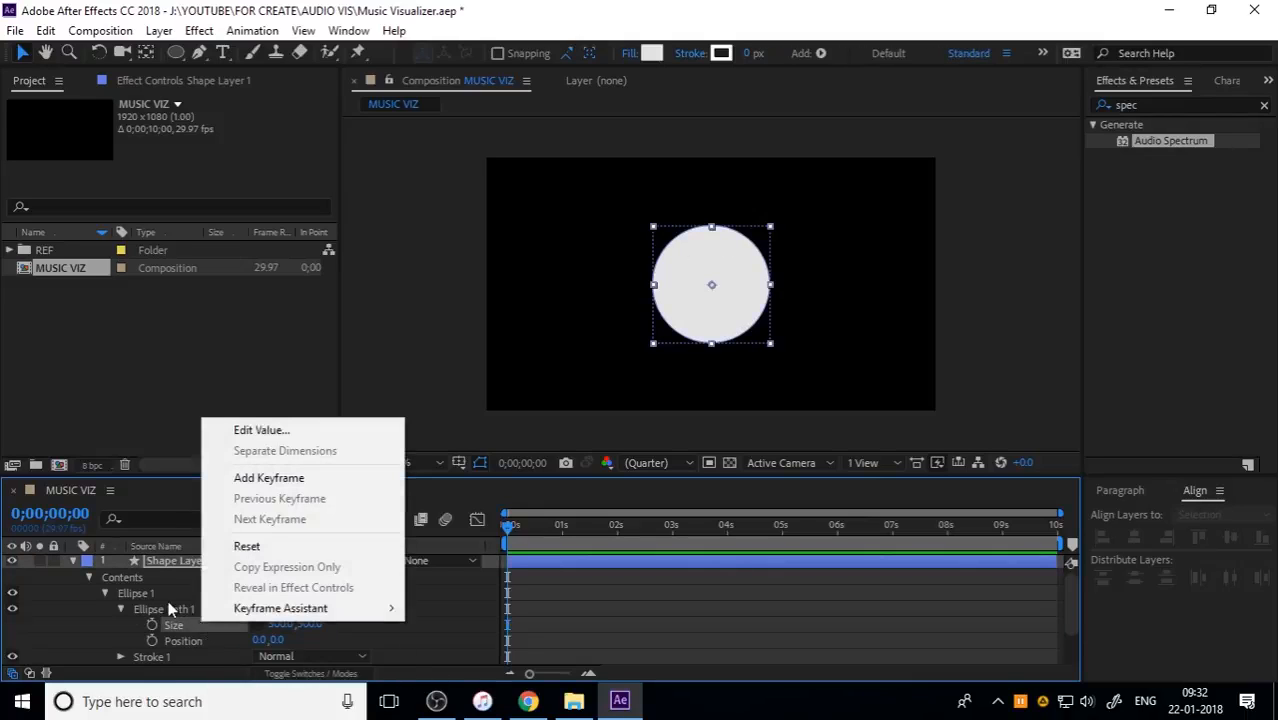
{"action": "left_click", "coordinate": [168, 604]}
{"action": "right_click", "coordinate": [181, 610]}
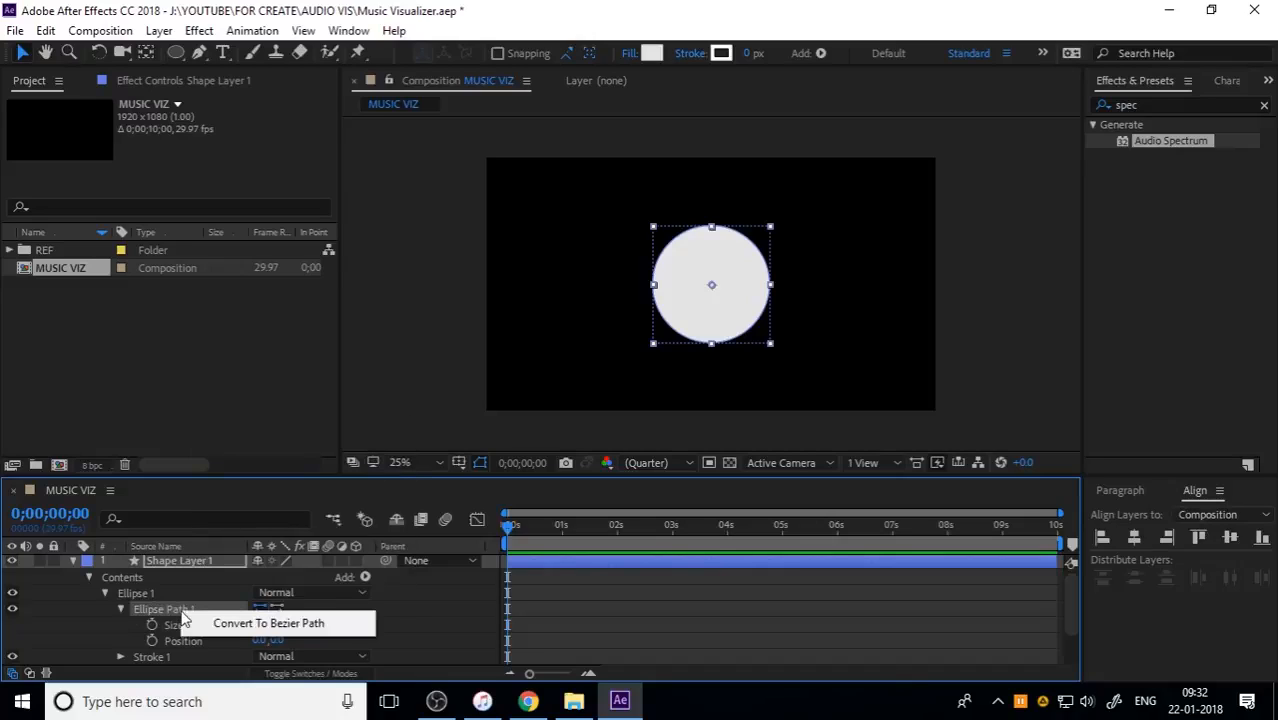
{"action": "left_click", "coordinate": [215, 621]}
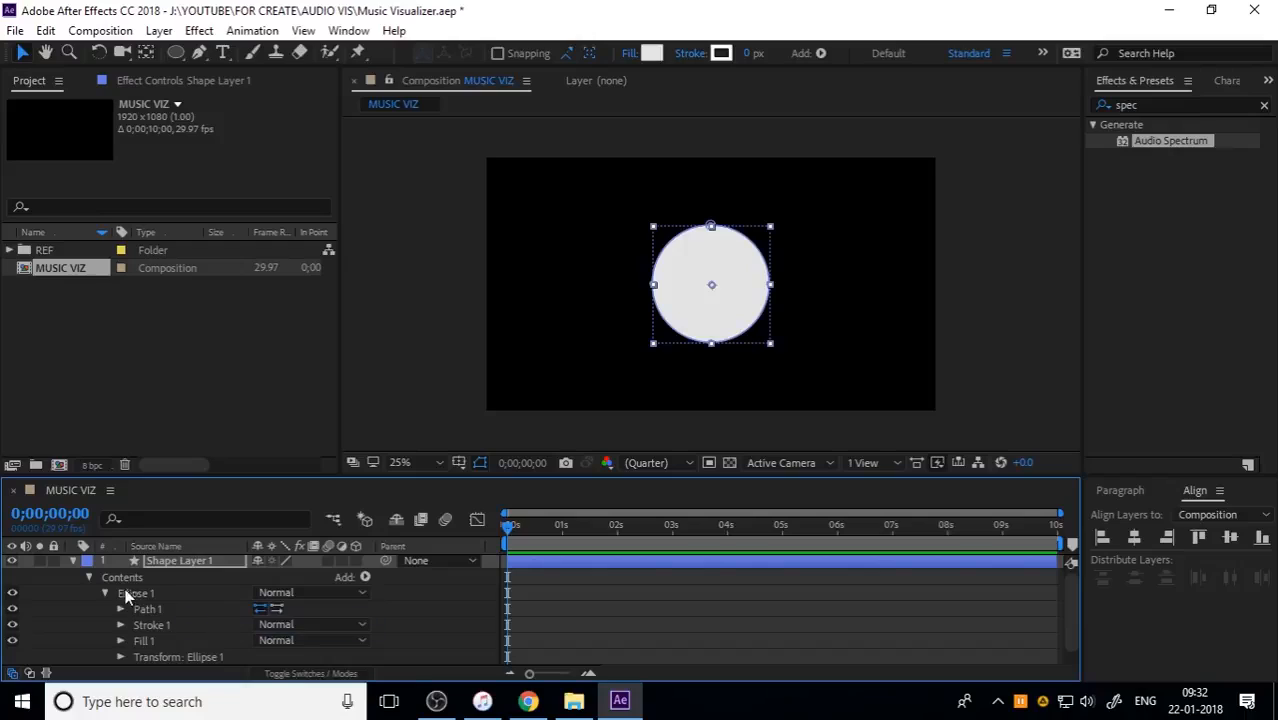
{"action": "left_click", "coordinate": [121, 609]}
{"action": "left_click", "coordinate": [186, 624]}
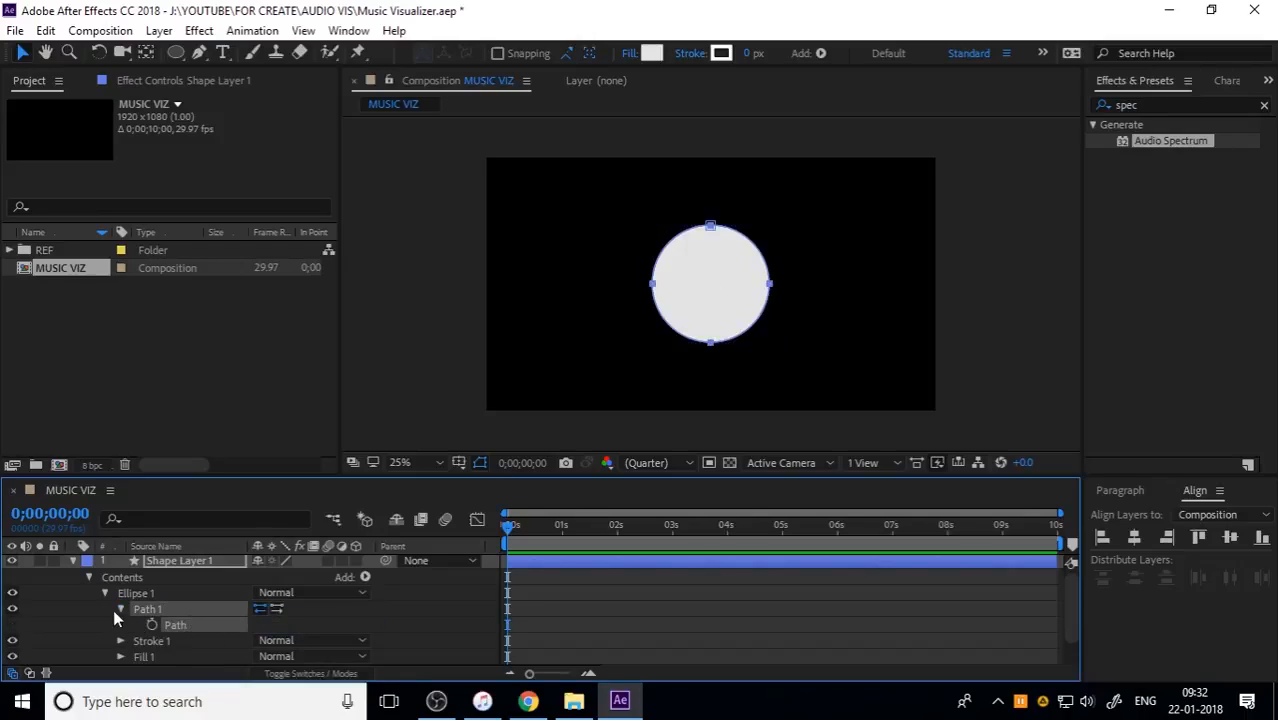
Rename the shape layer SHAPE REF and hide it in the composition.
{"action": "left_click", "coordinate": [72, 561]}
{"action": "left_click", "coordinate": [169, 560]}
{"action": "key", "text": "Return"}
{"action": "type", "text": "S"}
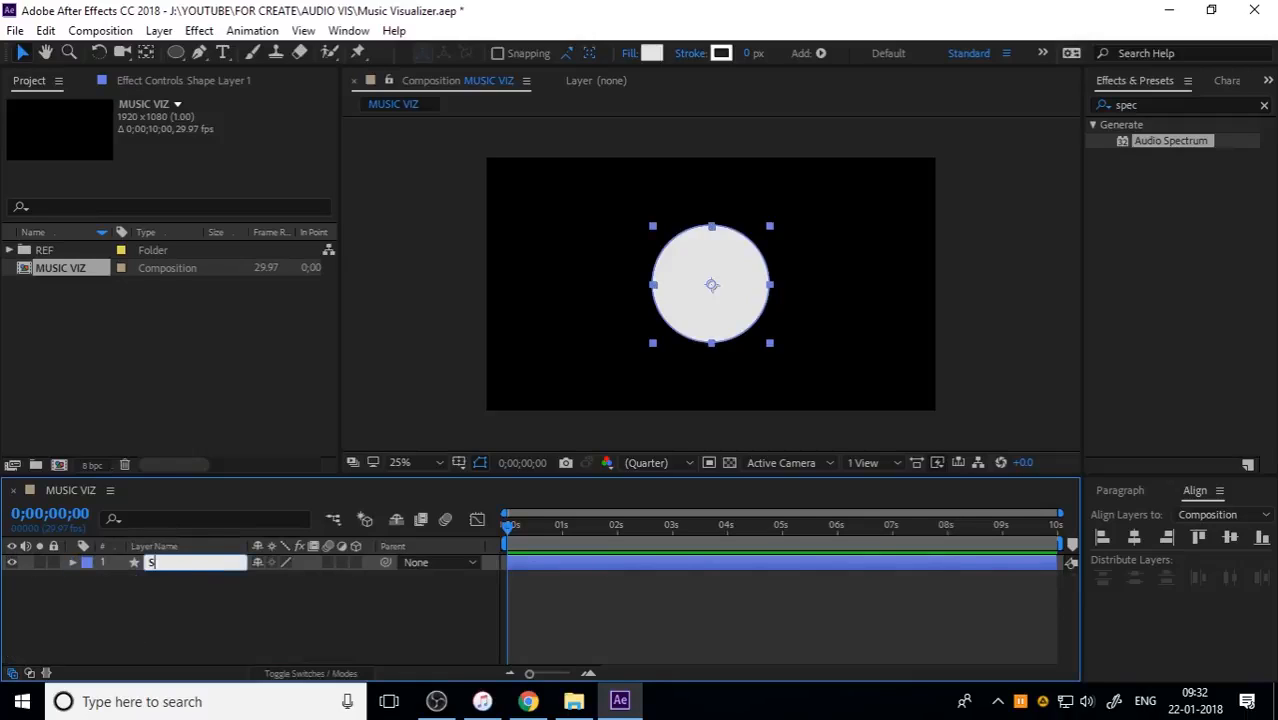
{"action": "type", "text": "HAPE REF"}
{"action": "key", "text": "Return"}
{"action": "left_click", "coordinate": [203, 598]}
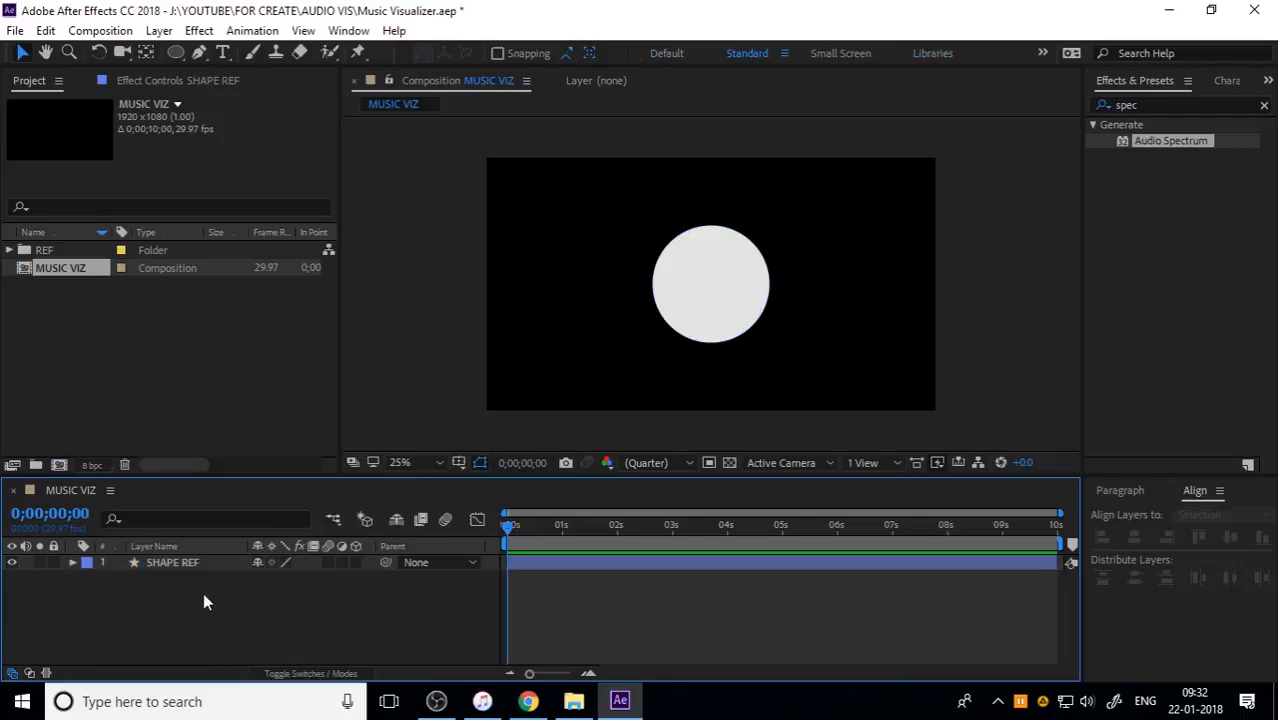
{"action": "left_click", "coordinate": [11, 562]}
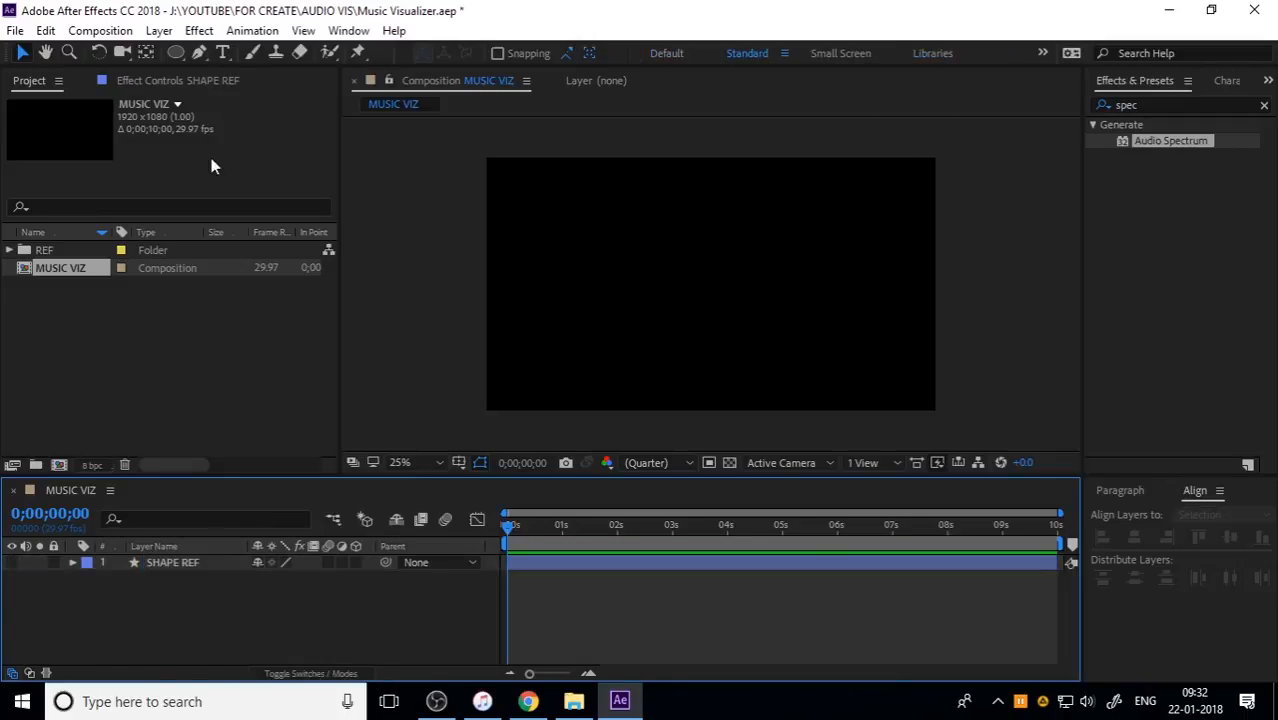
Create a new composition-sized solid layer named REACT 1.
{"action": "left_click", "coordinate": [159, 30]}
{"action": "mouse_move", "coordinate": [160, 50]}
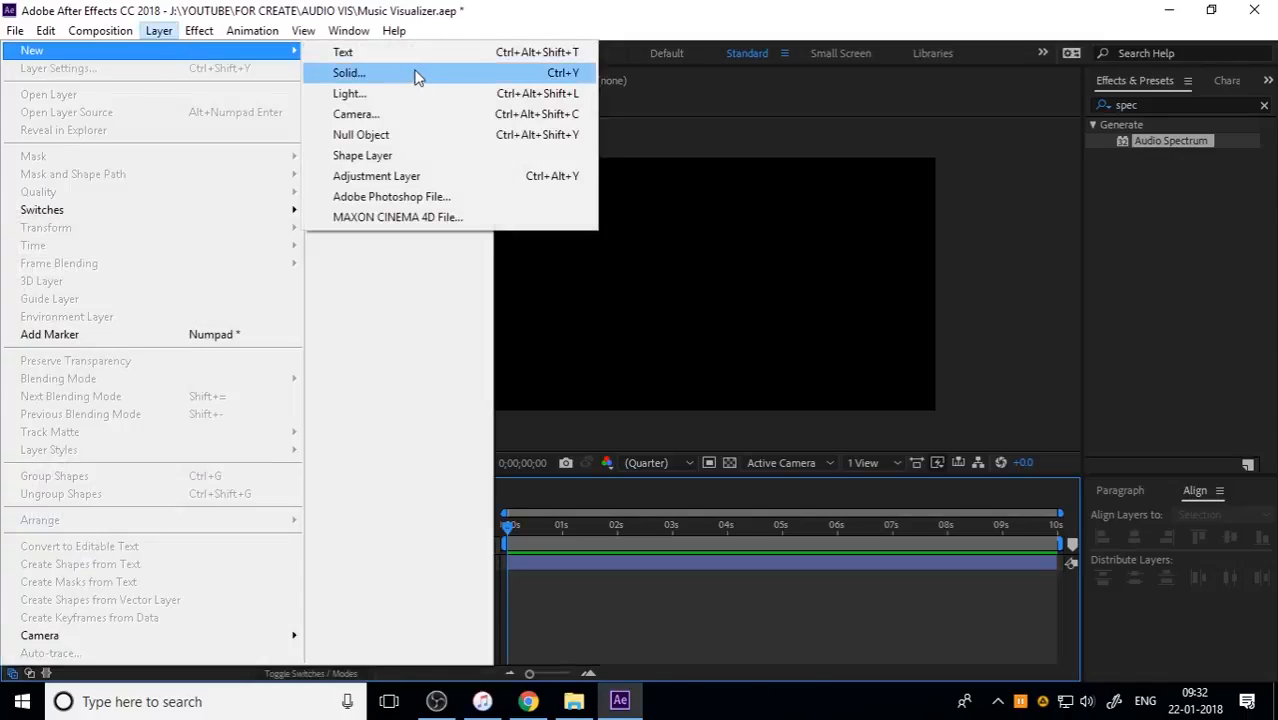
{"action": "left_click", "coordinate": [389, 73]}
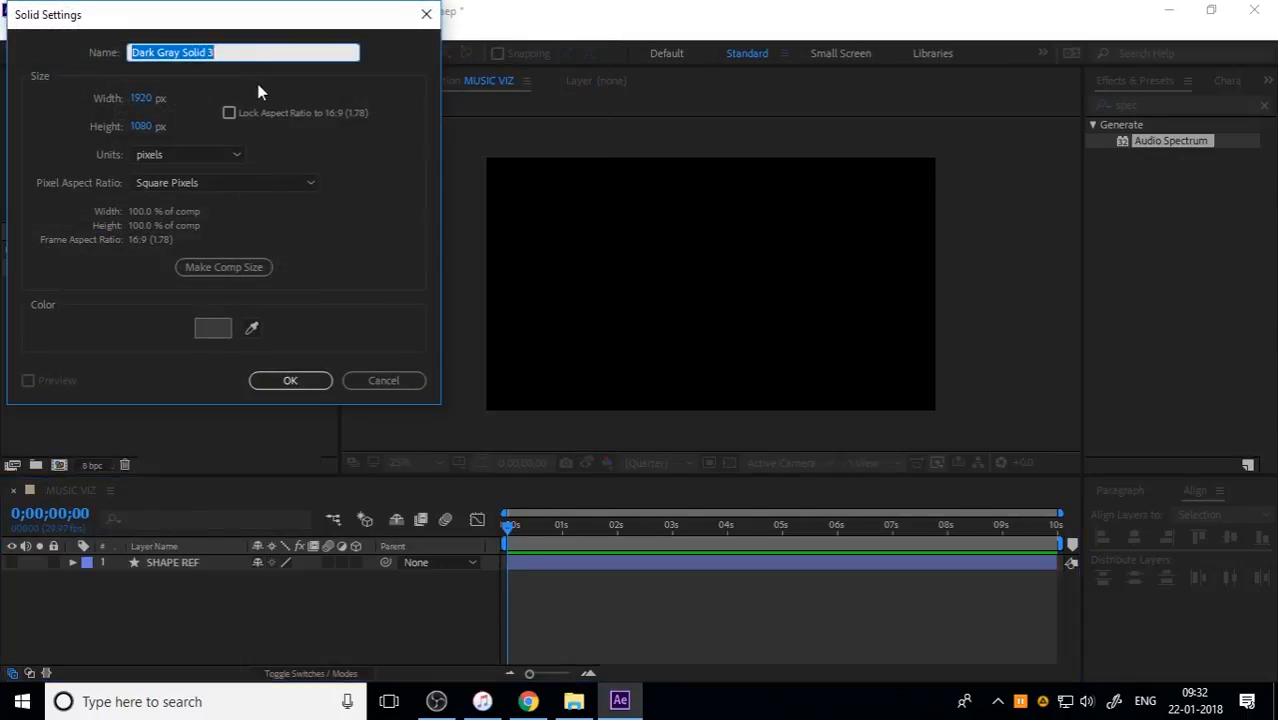
{"action": "type", "text": "REACT 1"}
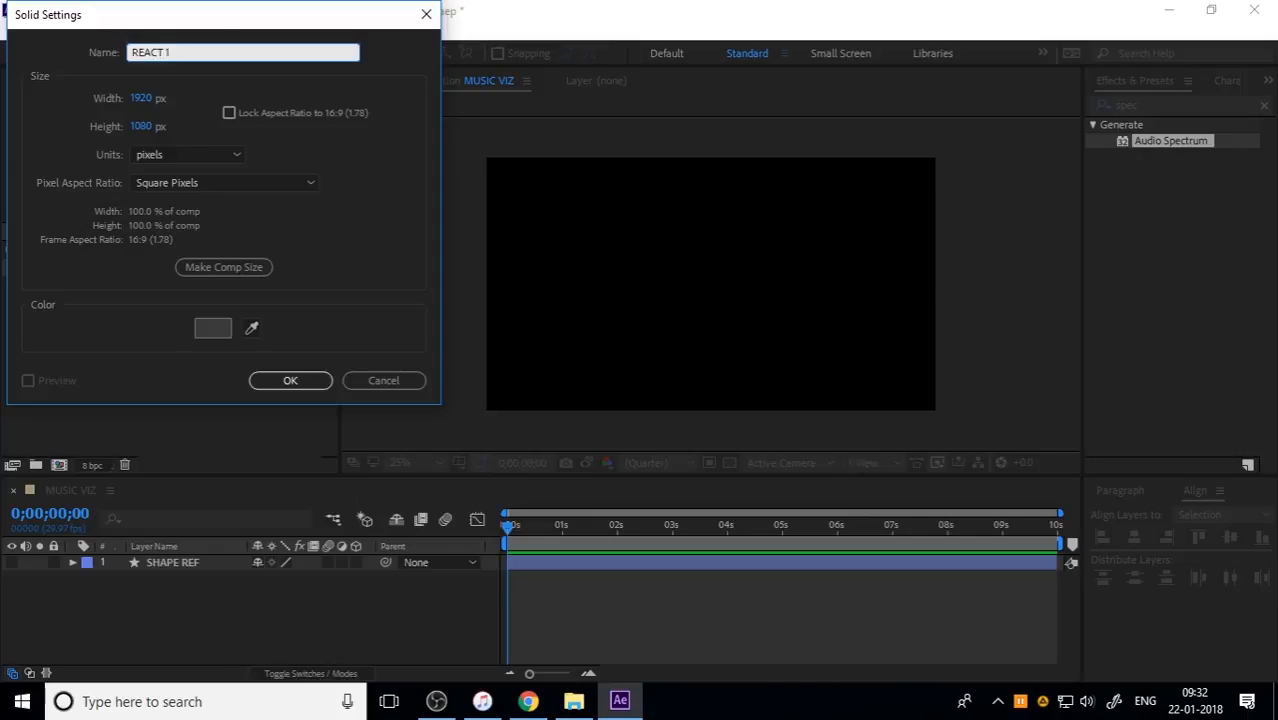
{"action": "key", "text": "Return"}
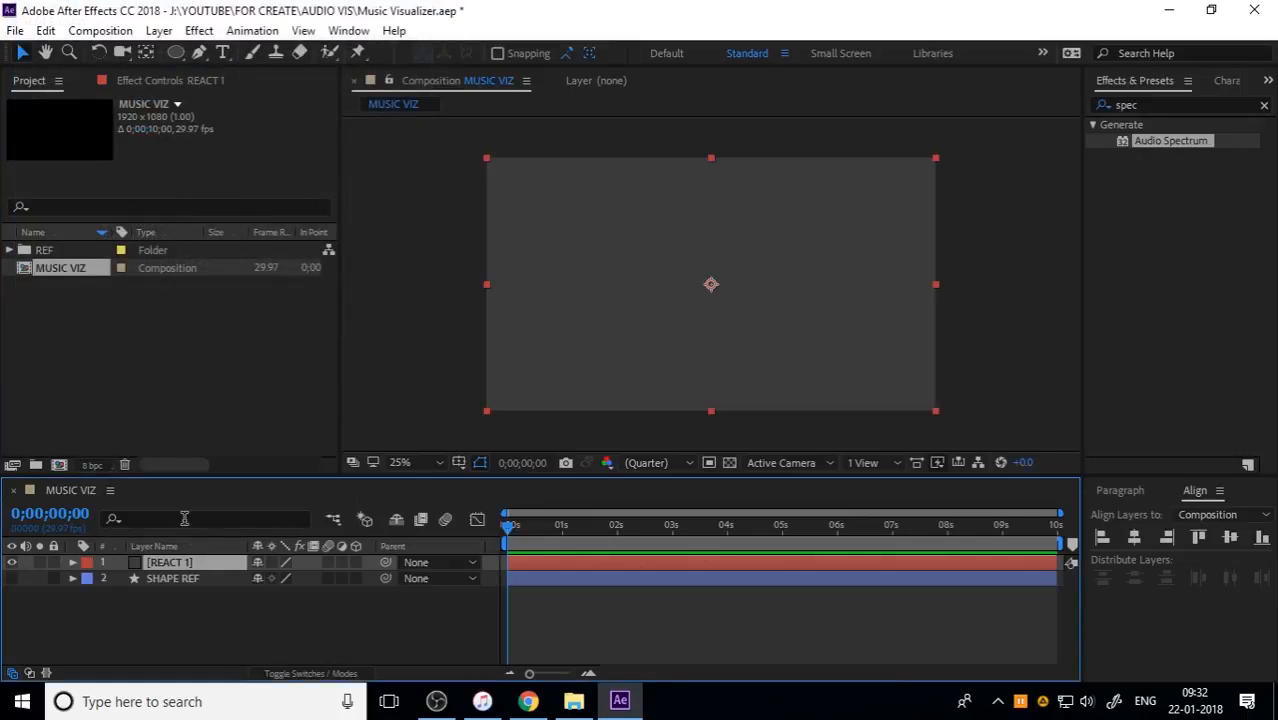
Add a new mask to the REACT 1 layer and paste the copied circle path into its Mask Path.
{"action": "right_click", "coordinate": [188, 562]}
{"action": "mouse_move", "coordinate": [290, 84]}
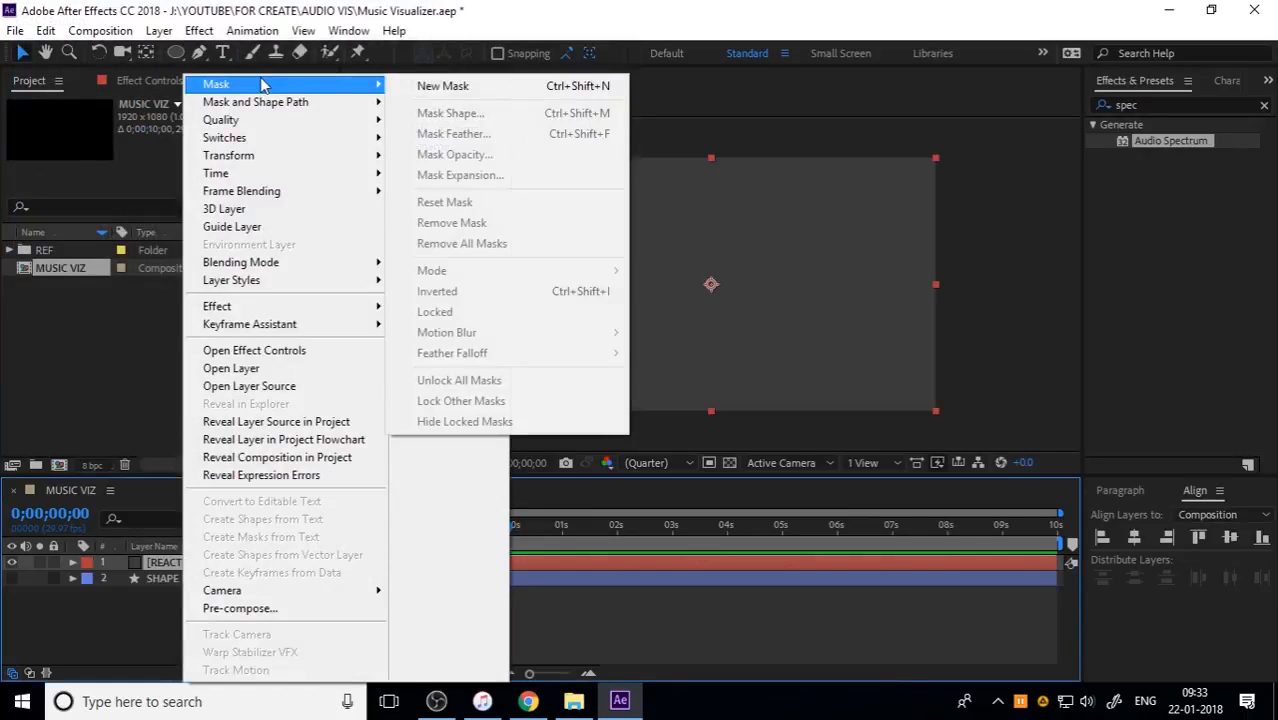
{"action": "left_click", "coordinate": [533, 88]}
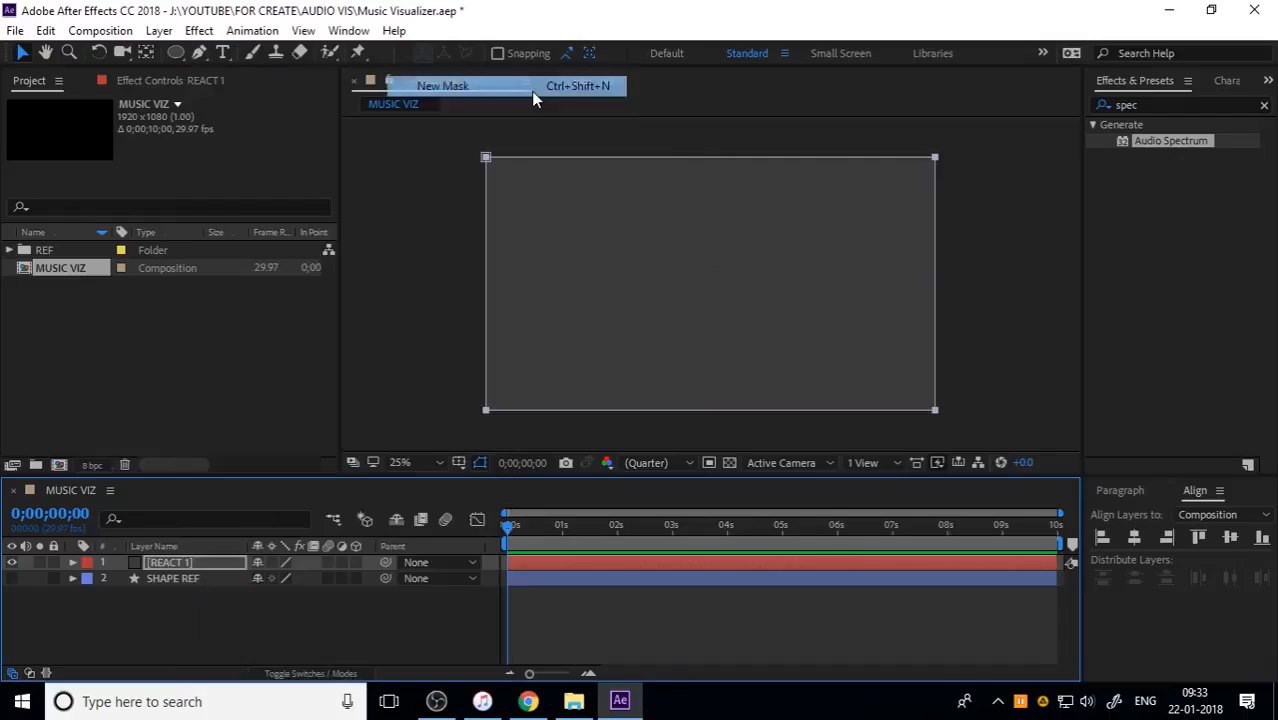
{"action": "left_click", "coordinate": [75, 562]}
{"action": "left_click", "coordinate": [89, 579]}
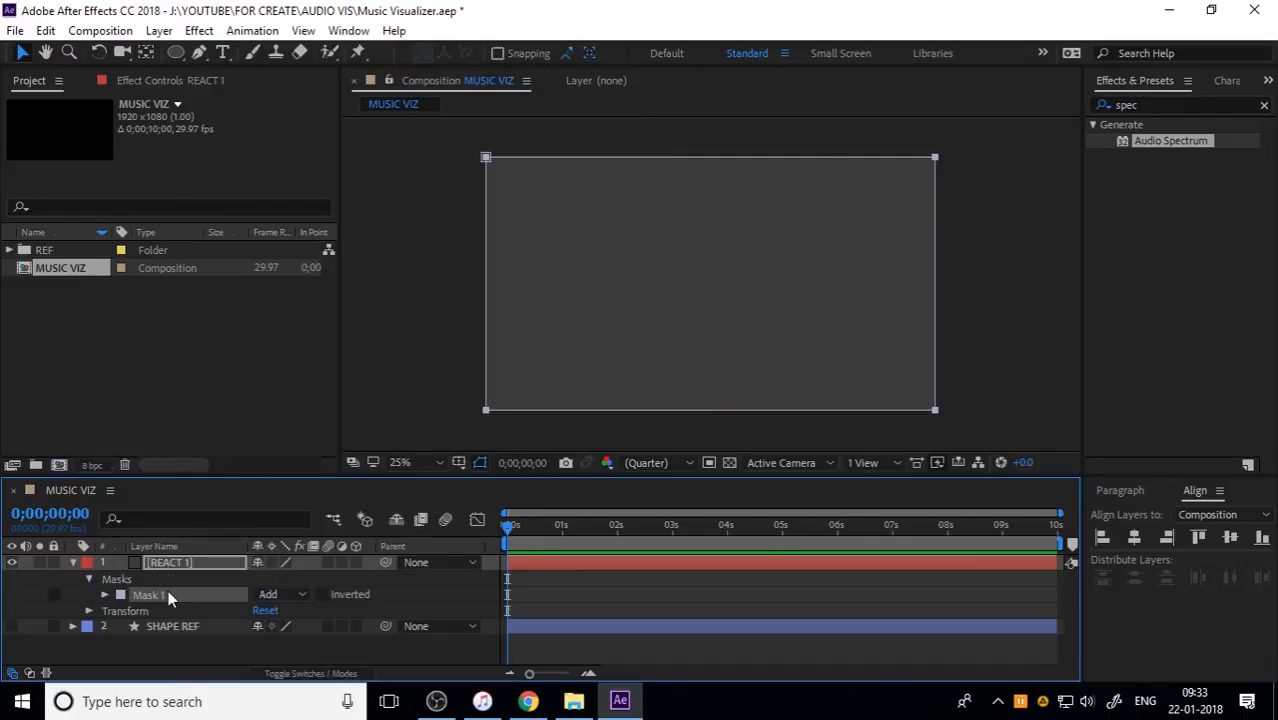
{"action": "left_click", "coordinate": [110, 593]}
{"action": "left_click", "coordinate": [105, 593]}
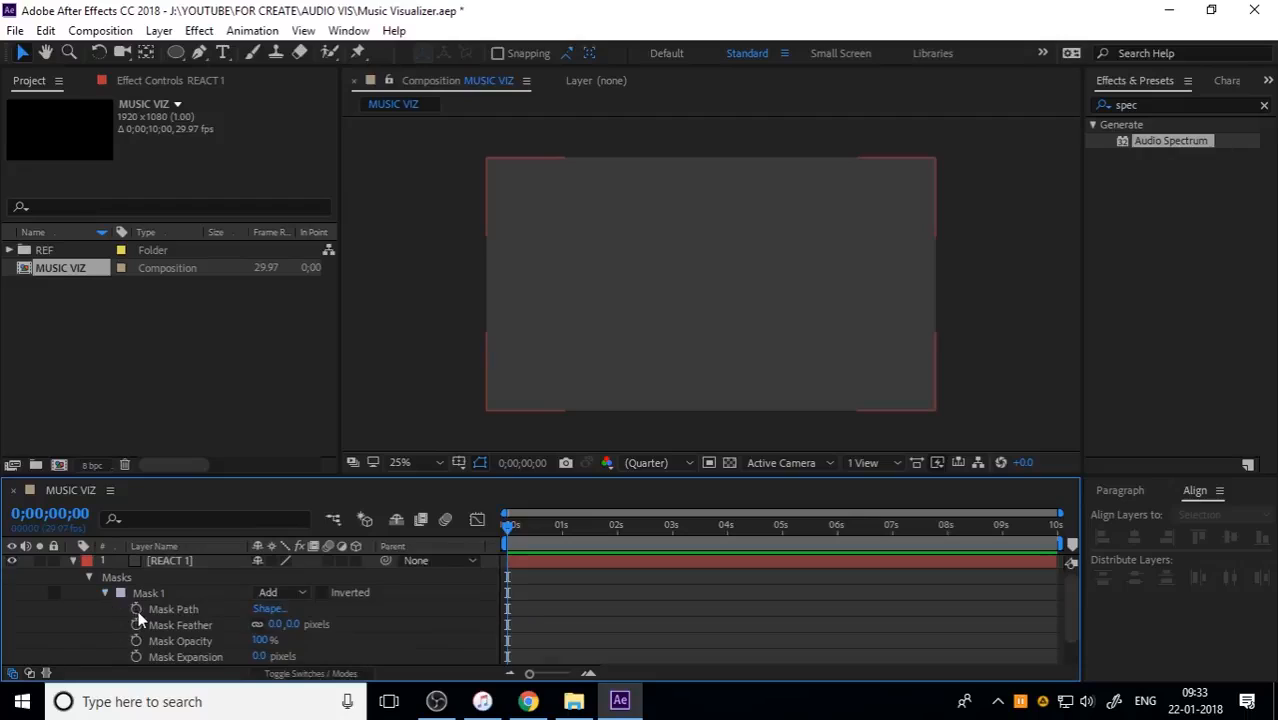
{"action": "left_click", "coordinate": [175, 609]}
{"action": "key", "text": "ctrl+v"}
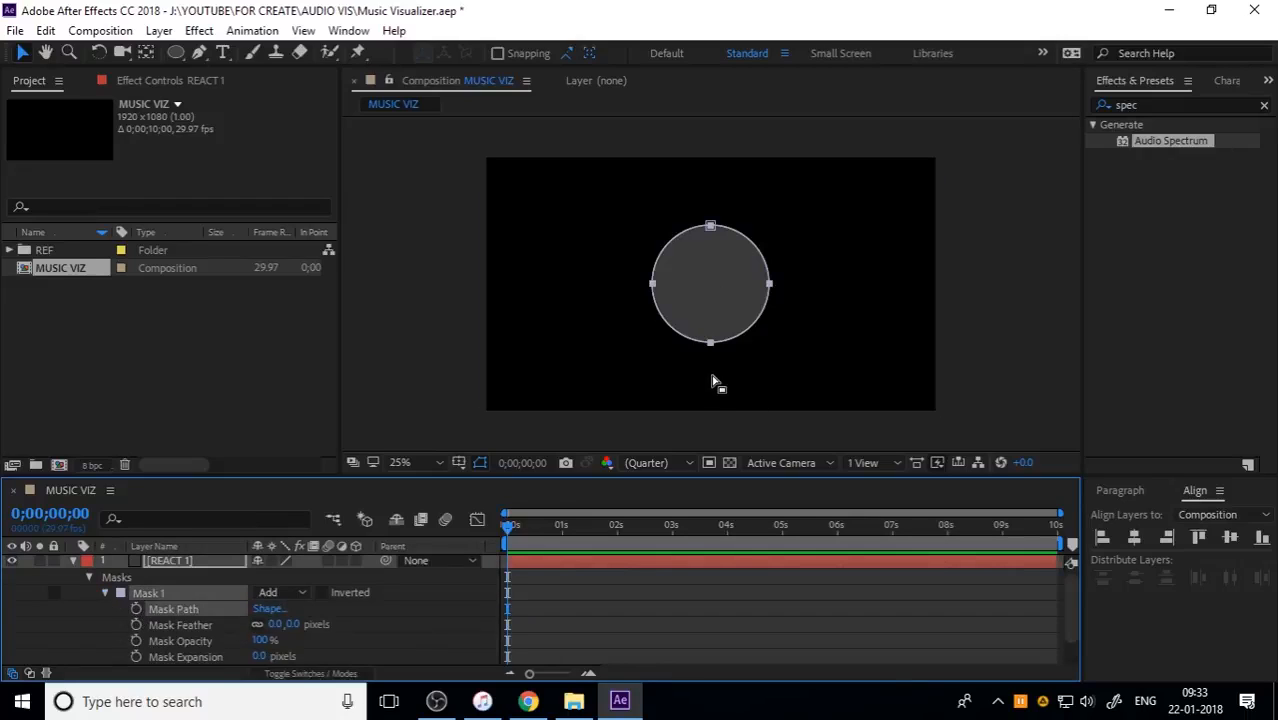
Set the REACT 1 mask's mode to None and collapse the layer's properties.
{"action": "left_click", "coordinate": [294, 596]}
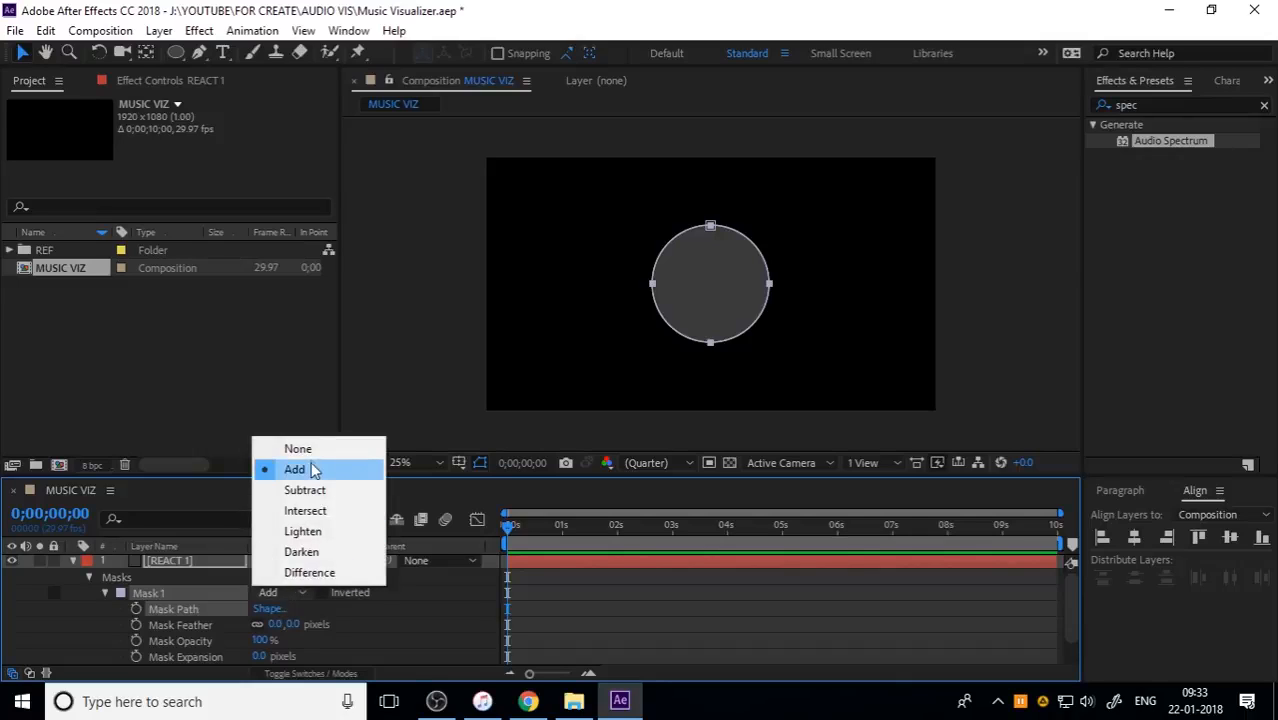
{"action": "left_click", "coordinate": [298, 450]}
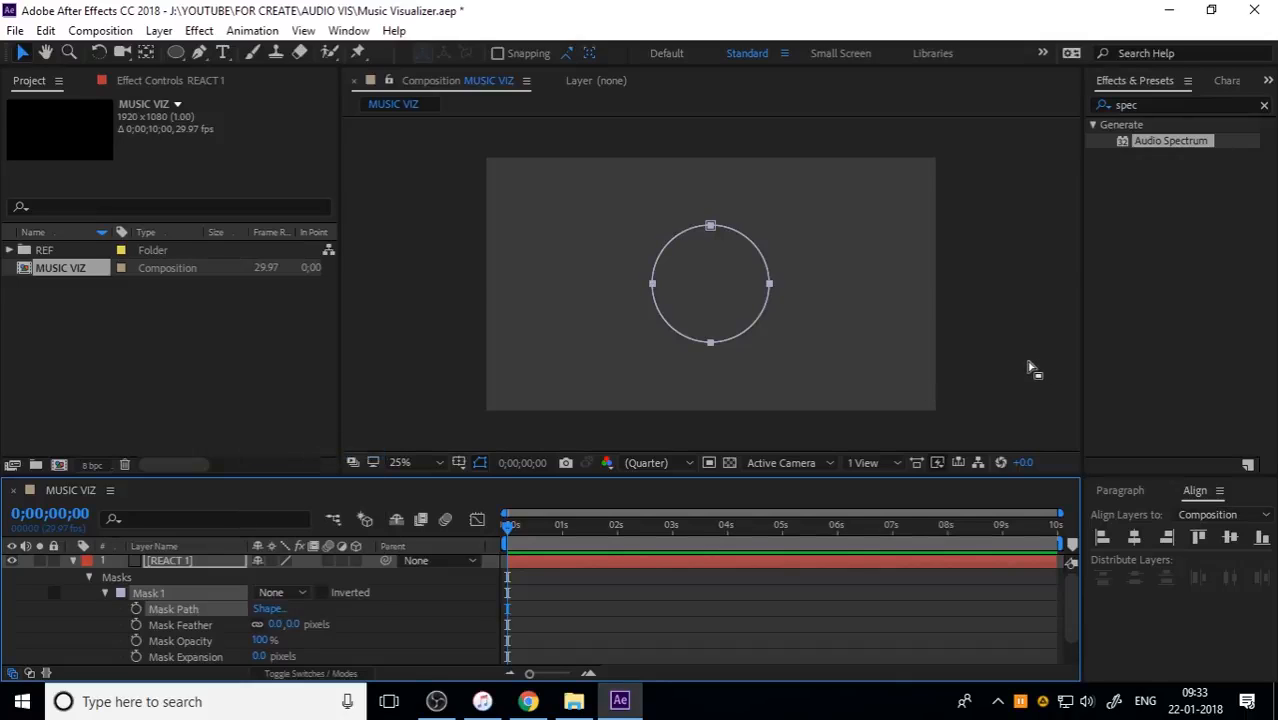
{"action": "left_click", "coordinate": [1032, 370]}
{"action": "left_click", "coordinate": [72, 567]}
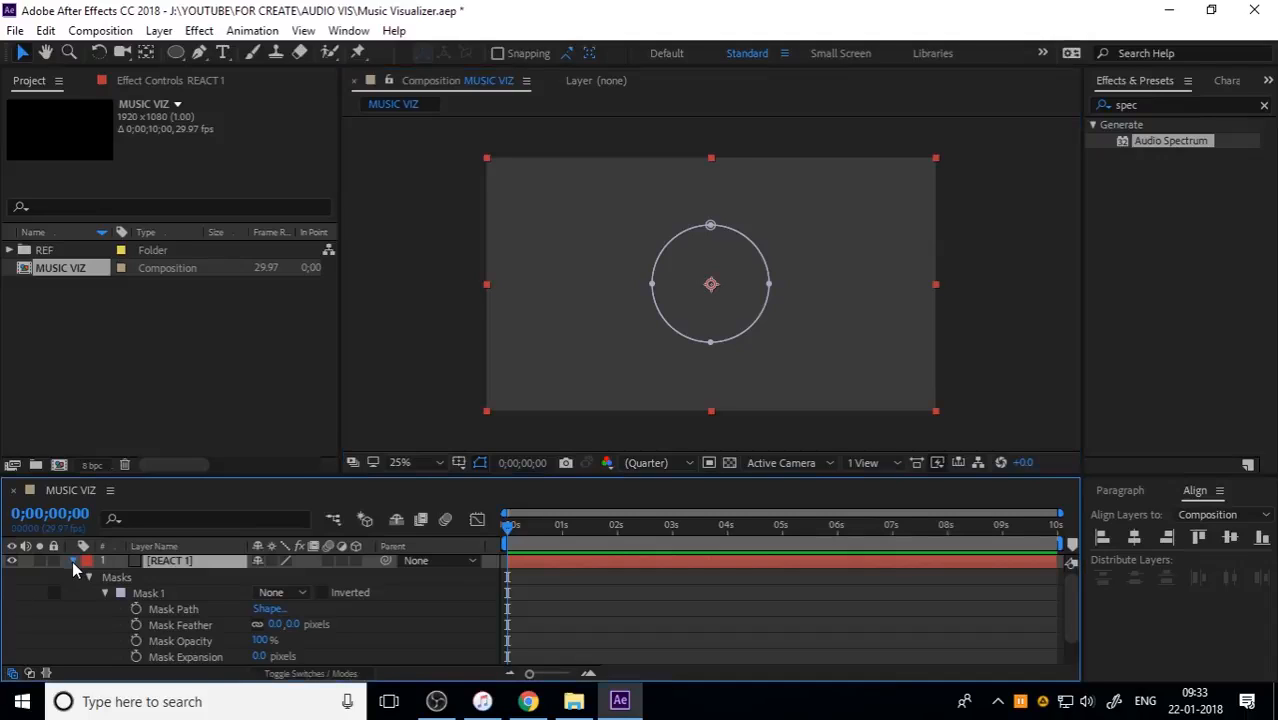
{"action": "left_click", "coordinate": [72, 561]}
{"action": "left_click", "coordinate": [185, 626]}
Apply the Audio Spectrum effect from the Generate category to the REACT 1 layer and check its Audio Layer choices.
{"action": "left_click", "coordinate": [179, 567]}
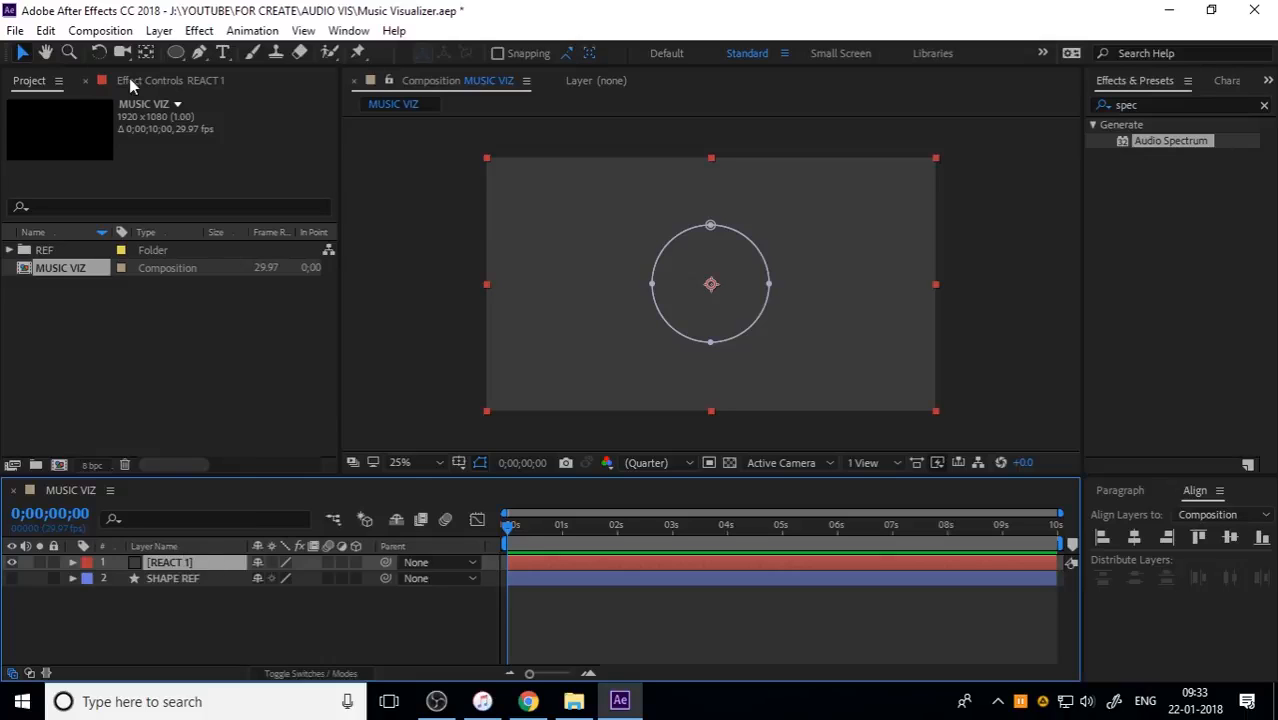
{"action": "left_click", "coordinate": [200, 31]}
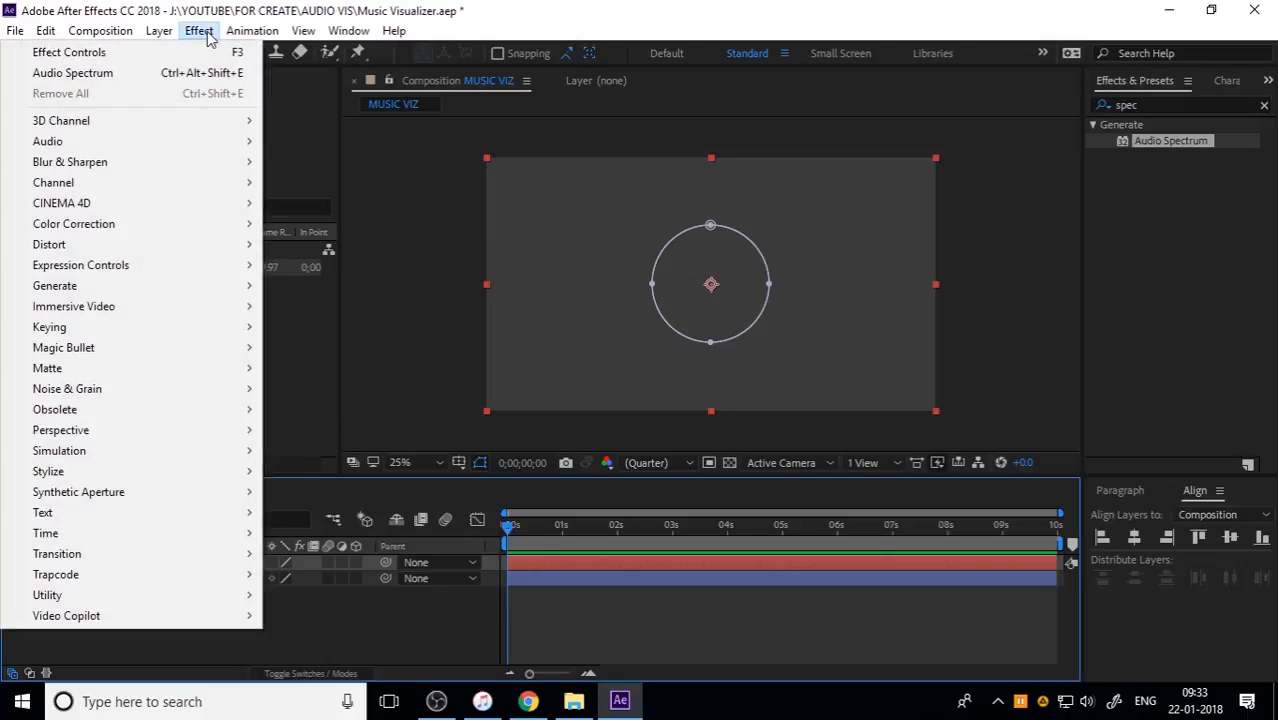
{"action": "mouse_move", "coordinate": [103, 285]}
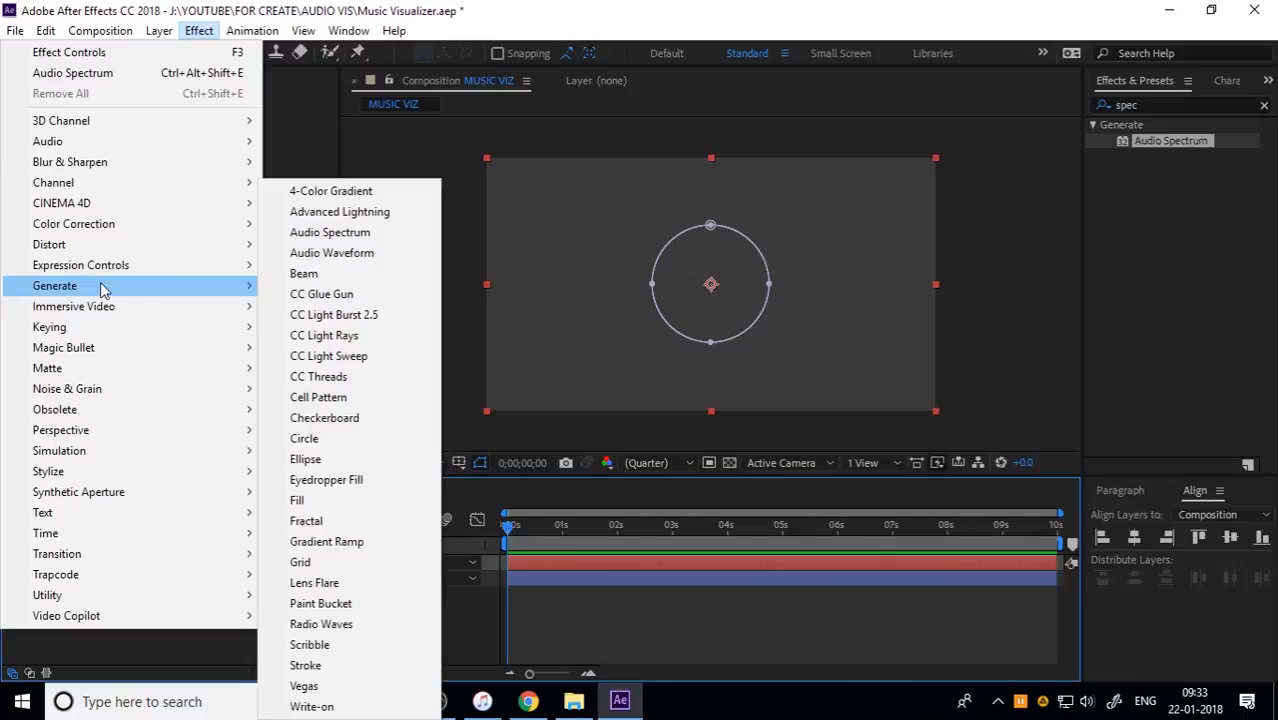
{"action": "left_click", "coordinate": [381, 232]}
{"action": "left_click", "coordinate": [194, 564]}
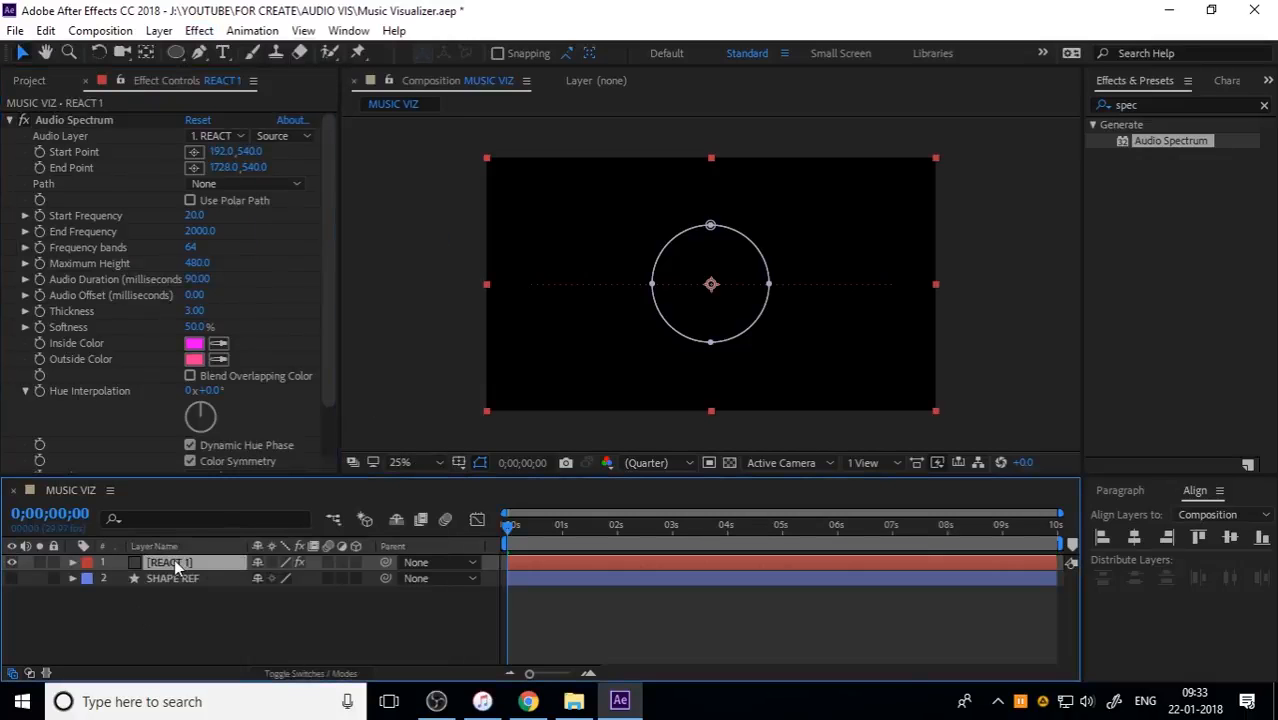
{"action": "left_click", "coordinate": [206, 136]}
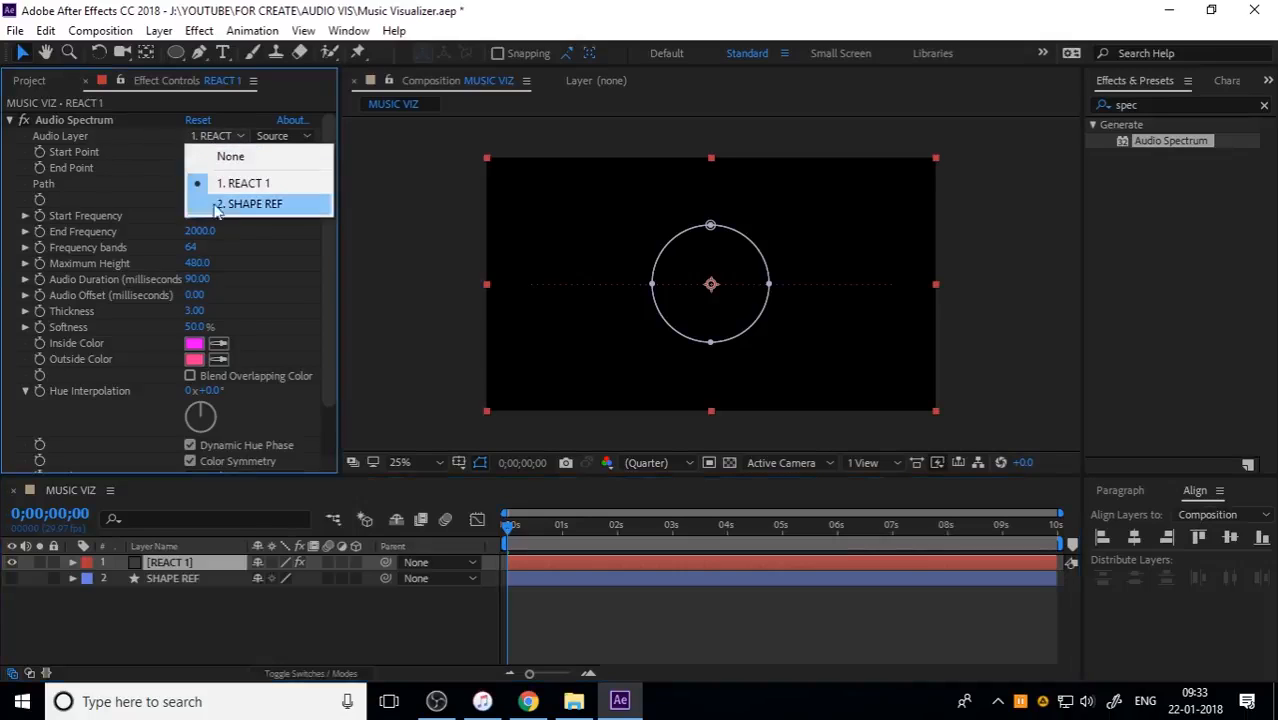
{"action": "left_click", "coordinate": [225, 656]}
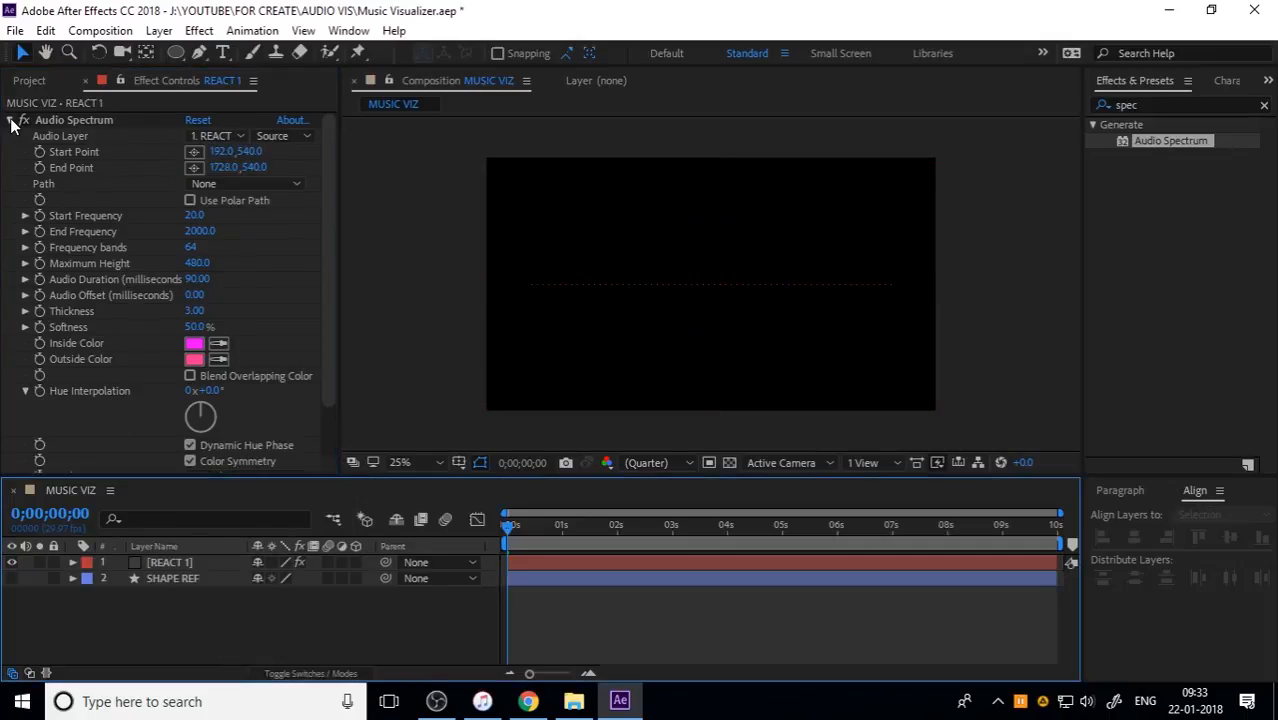
Import the Far Out MP3 song from the file explorer into the project.
{"action": "left_click", "coordinate": [31, 82]}
{"action": "left_click", "coordinate": [108, 347]}
{"action": "left_click", "coordinate": [573, 701]}
{"action": "left_click_drag", "start_coordinate": [519, 225], "coordinate": [111, 373]}
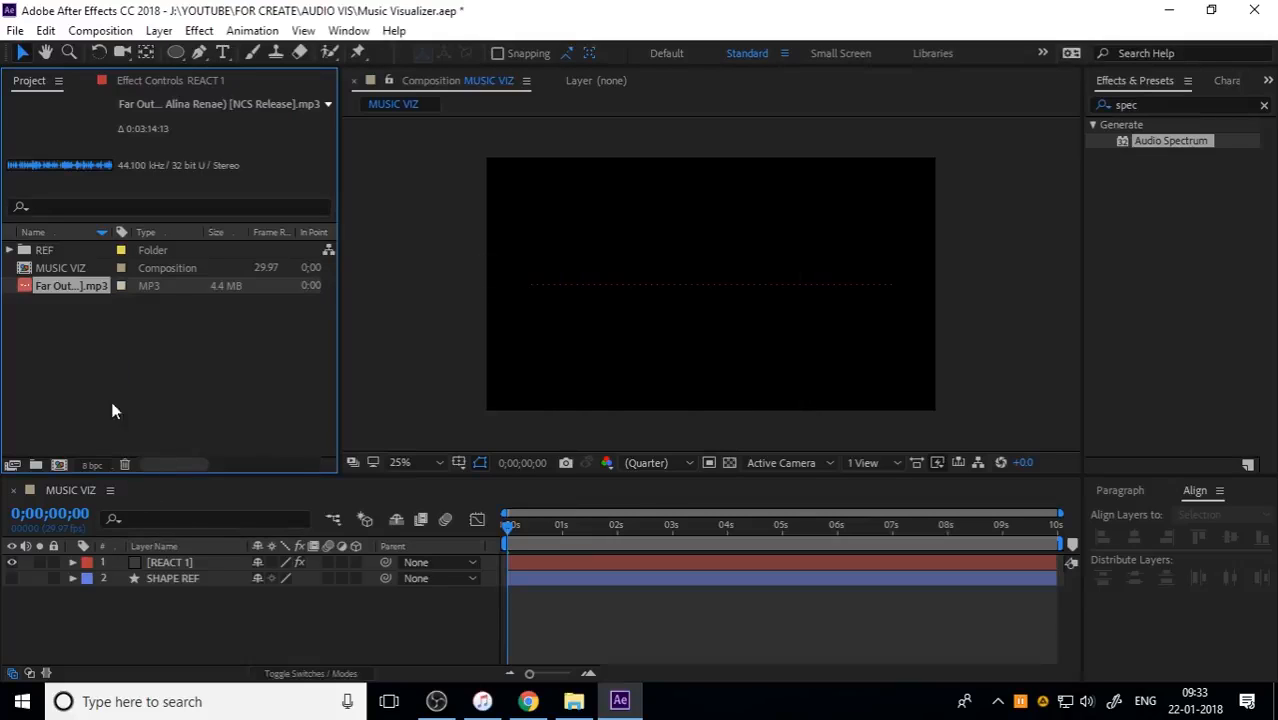
Add the Far Out MP3 as the bottom layer of MUSIC VIZ and choose it as the Audio Layer of REACT 1's Audio Spectrum.
{"action": "left_click_drag", "start_coordinate": [74, 293], "coordinate": [179, 606]}
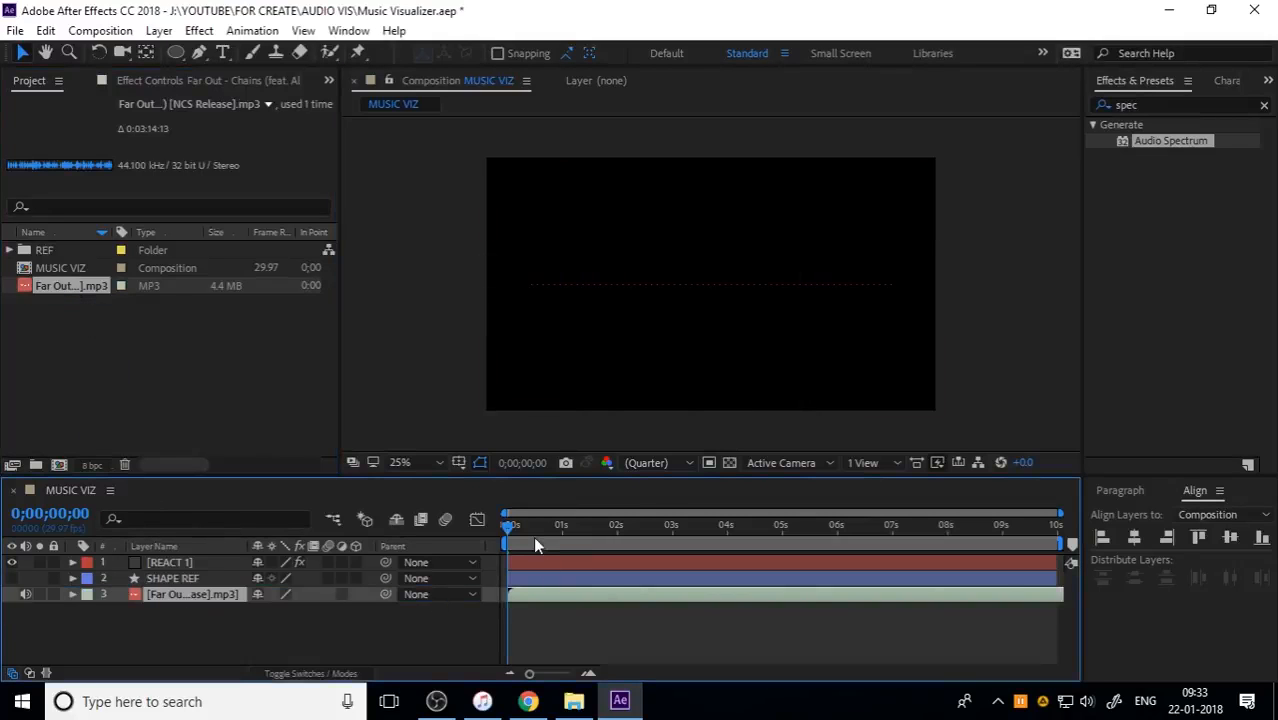
{"action": "left_click", "coordinate": [178, 566]}
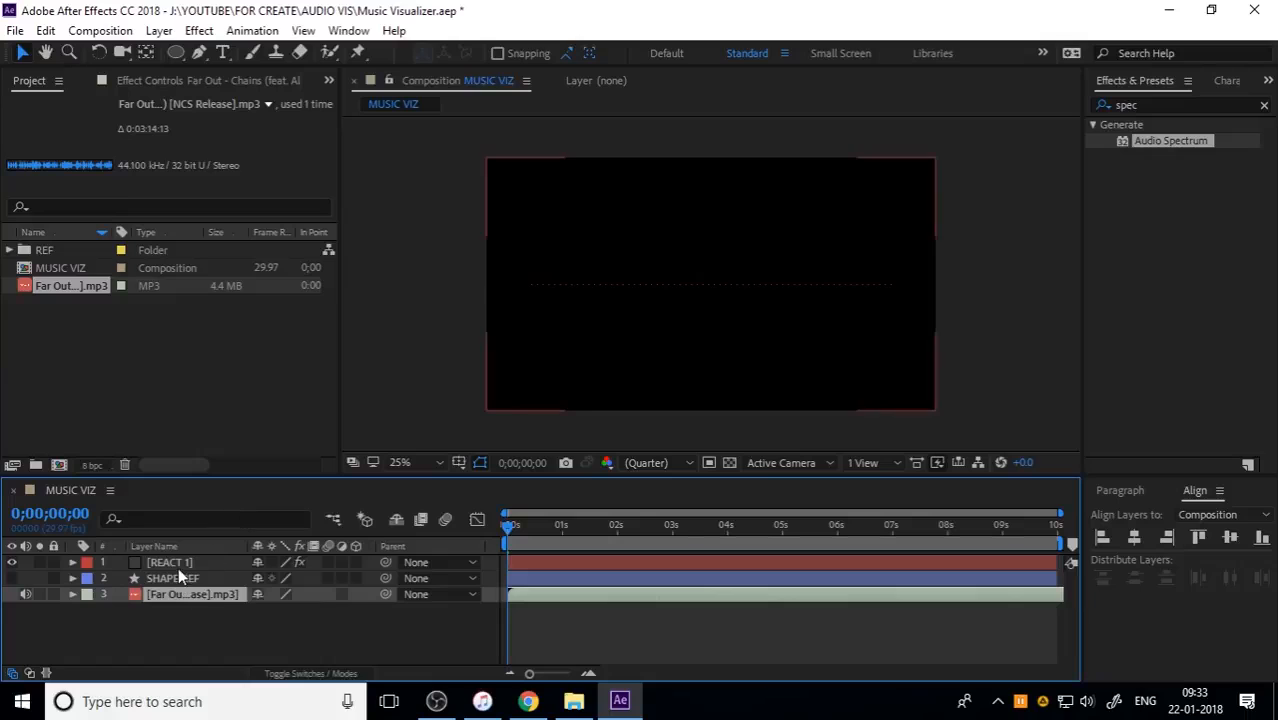
{"action": "left_click", "coordinate": [178, 563]}
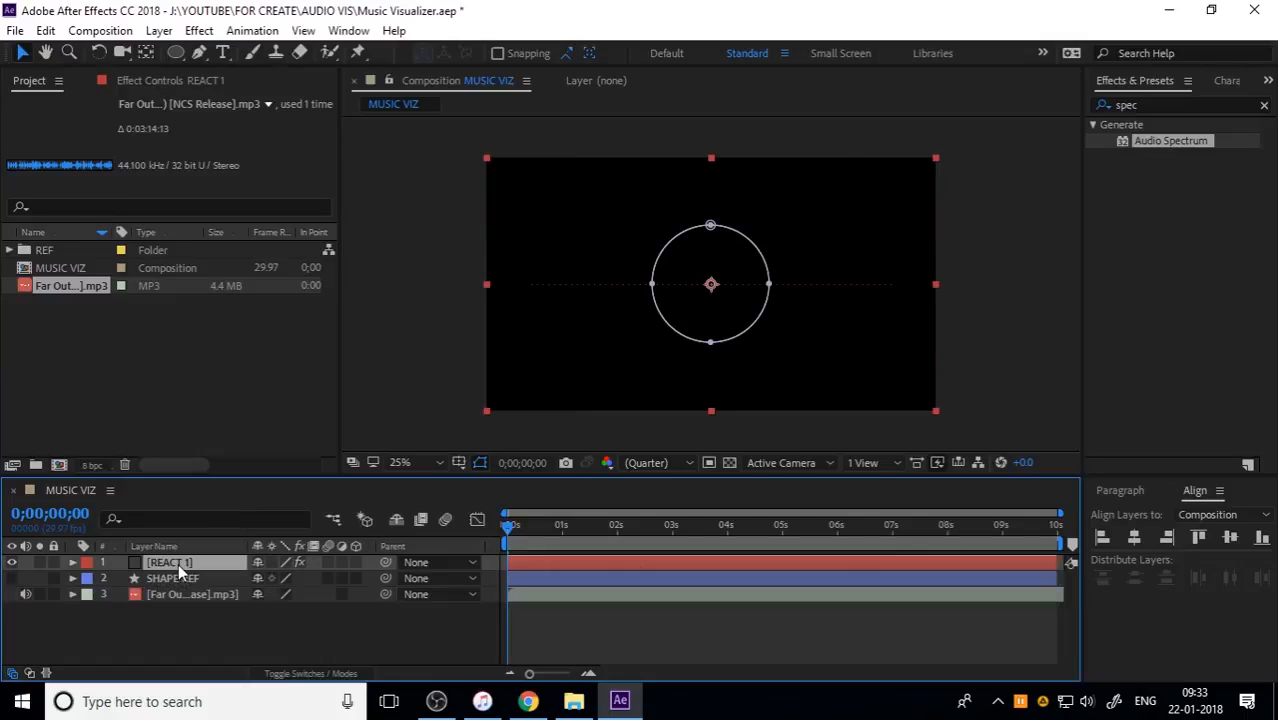
{"action": "left_click", "coordinate": [140, 84]}
{"action": "left_click", "coordinate": [233, 133]}
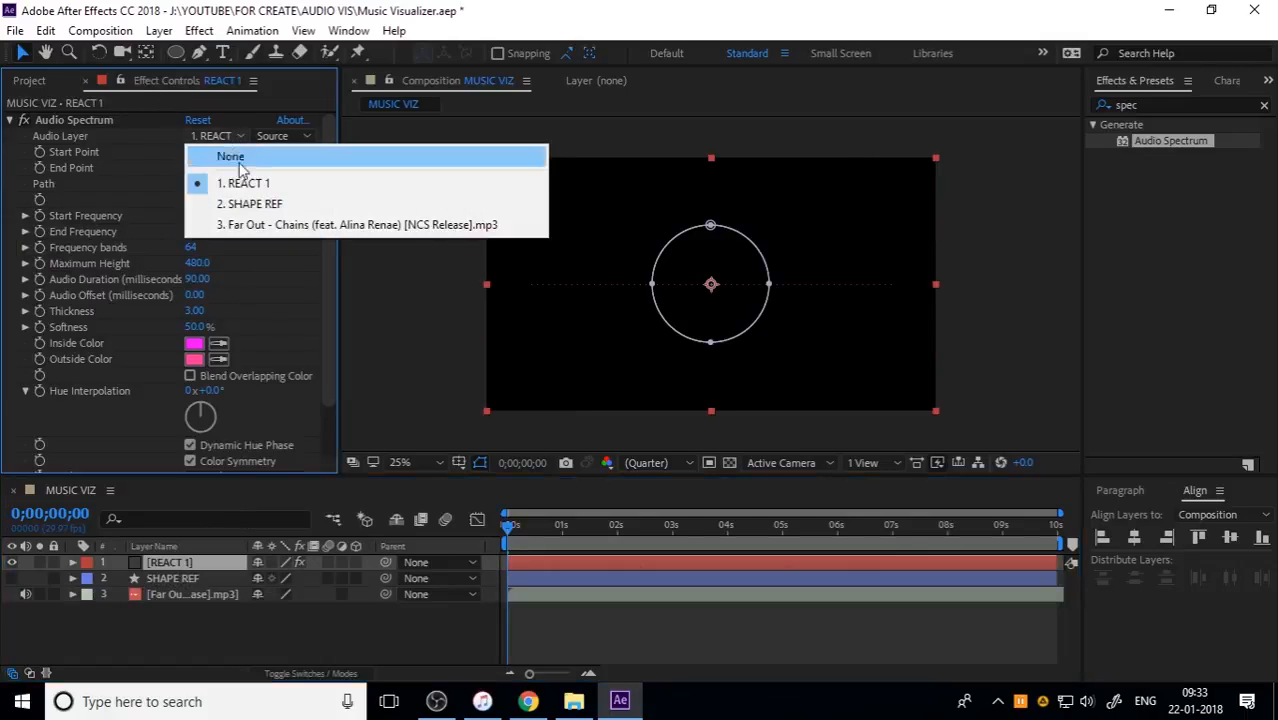
{"action": "left_click", "coordinate": [252, 226]}
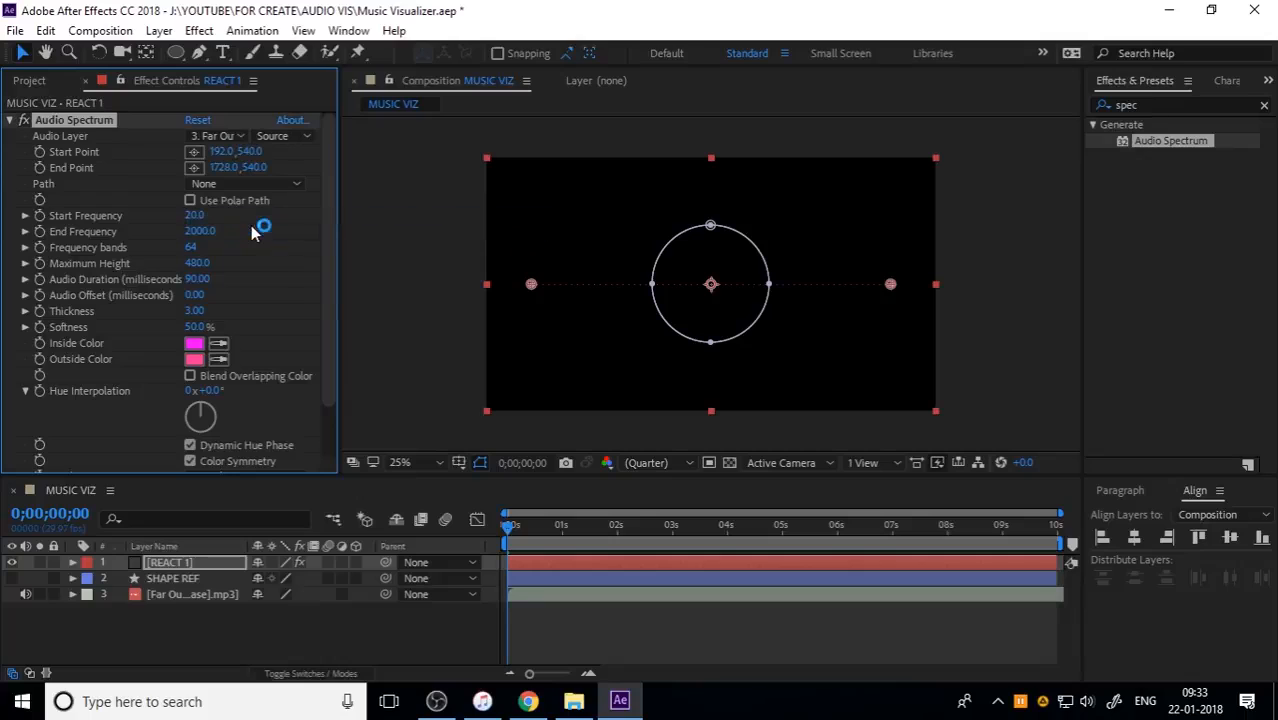
Set the Path of REACT 1's Audio Spectrum to Mask 1 and return to the start of the timeline.
{"action": "left_click", "coordinate": [728, 594]}
{"action": "left_click", "coordinate": [185, 562]}
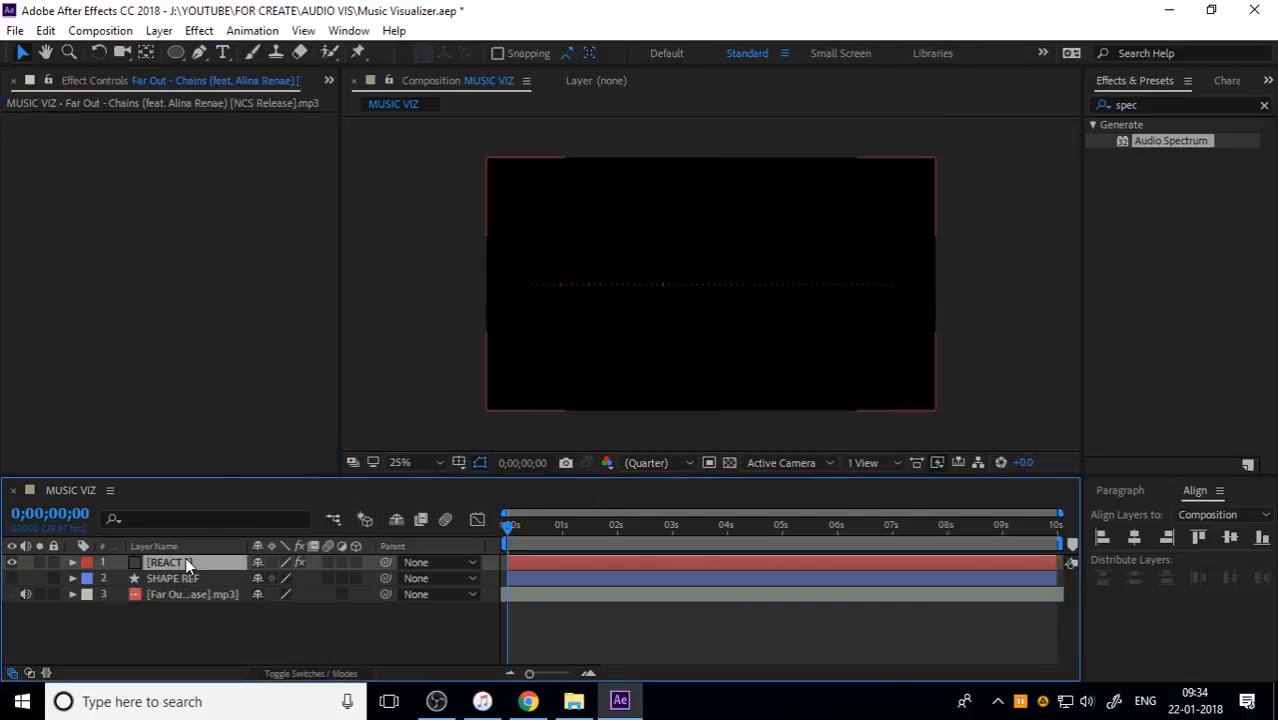
{"action": "left_click", "coordinate": [261, 186]}
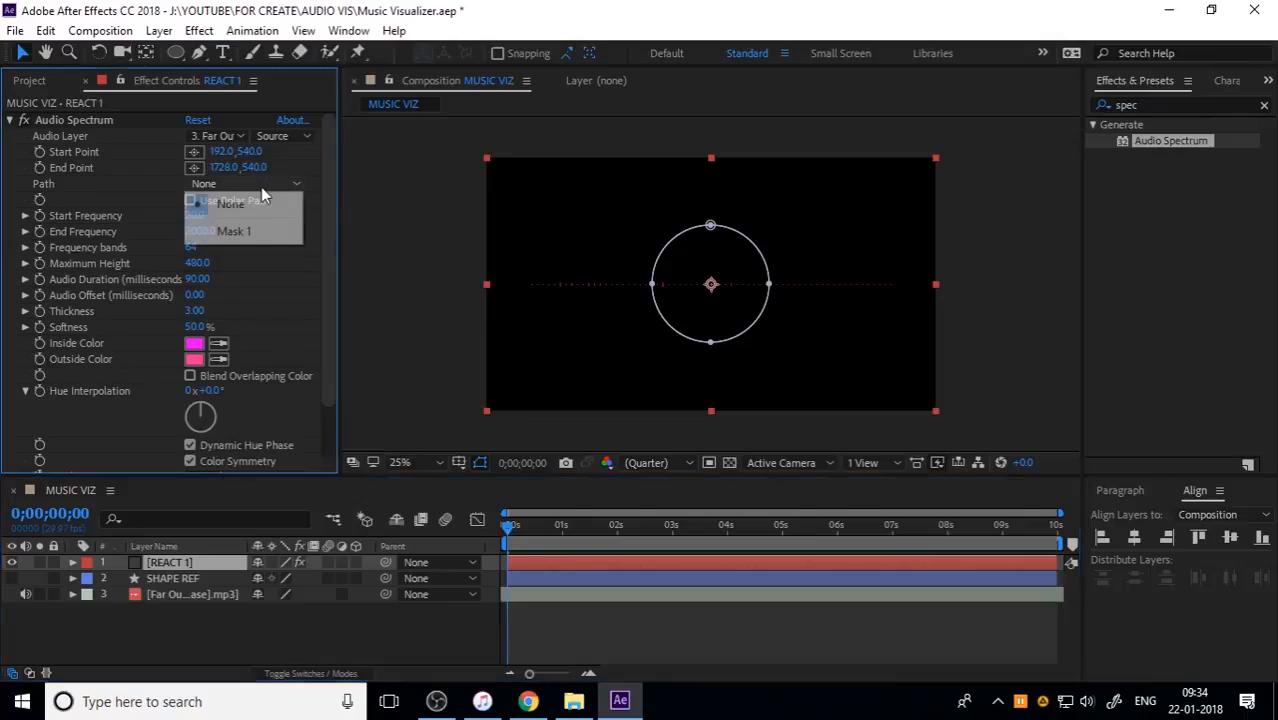
{"action": "left_click", "coordinate": [268, 231]}
{"action": "left_click", "coordinate": [520, 593]}
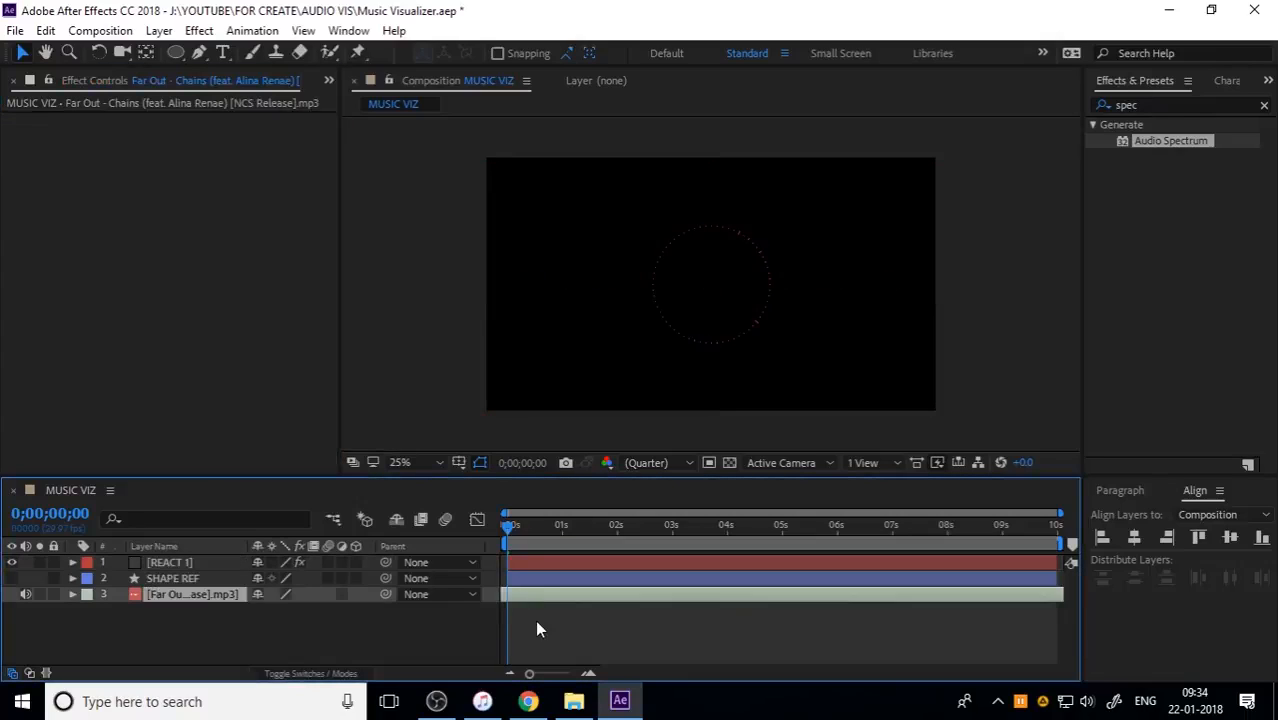
{"action": "left_click", "coordinate": [527, 524]}
{"action": "key", "text": "Home"}
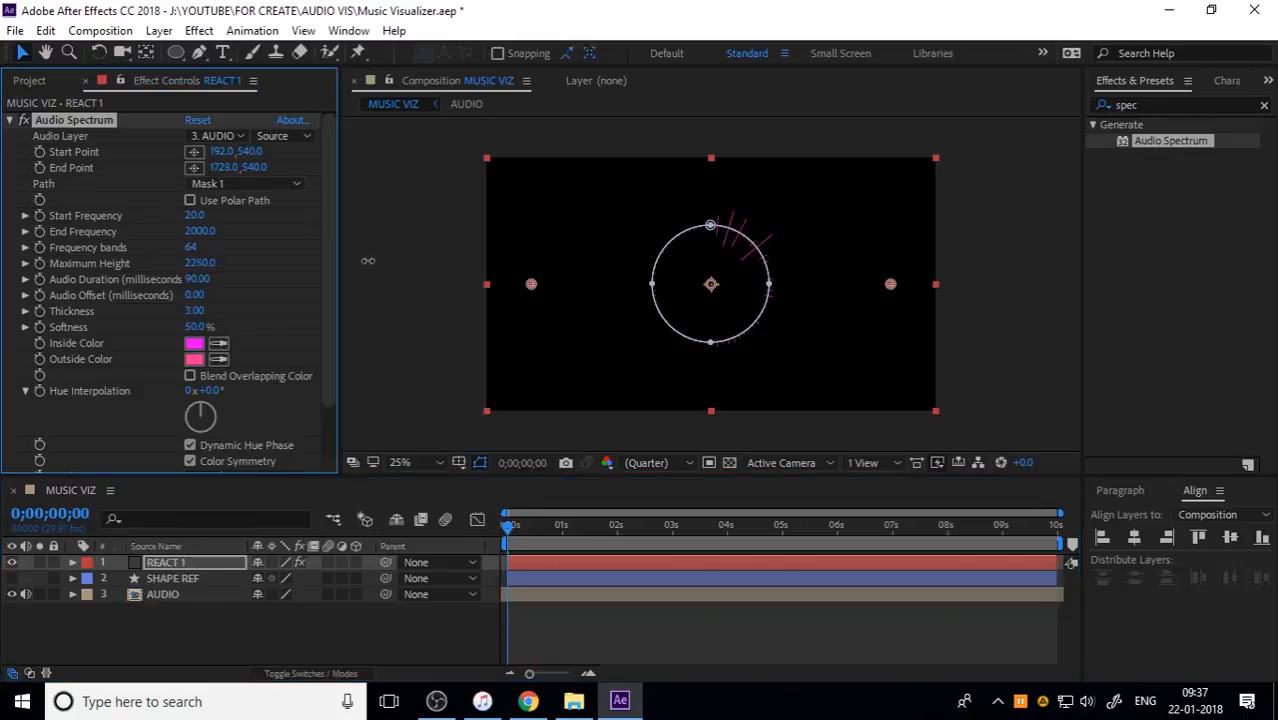
Set the Audio Spectrum's Maximum Height to 800 on the REACT 1 layer.
{"action": "left_click_drag", "start_coordinate": [368, 261], "coordinate": [224, 262]}
{"action": "left_click", "coordinate": [218, 262]}
{"action": "type", "text": "800"}
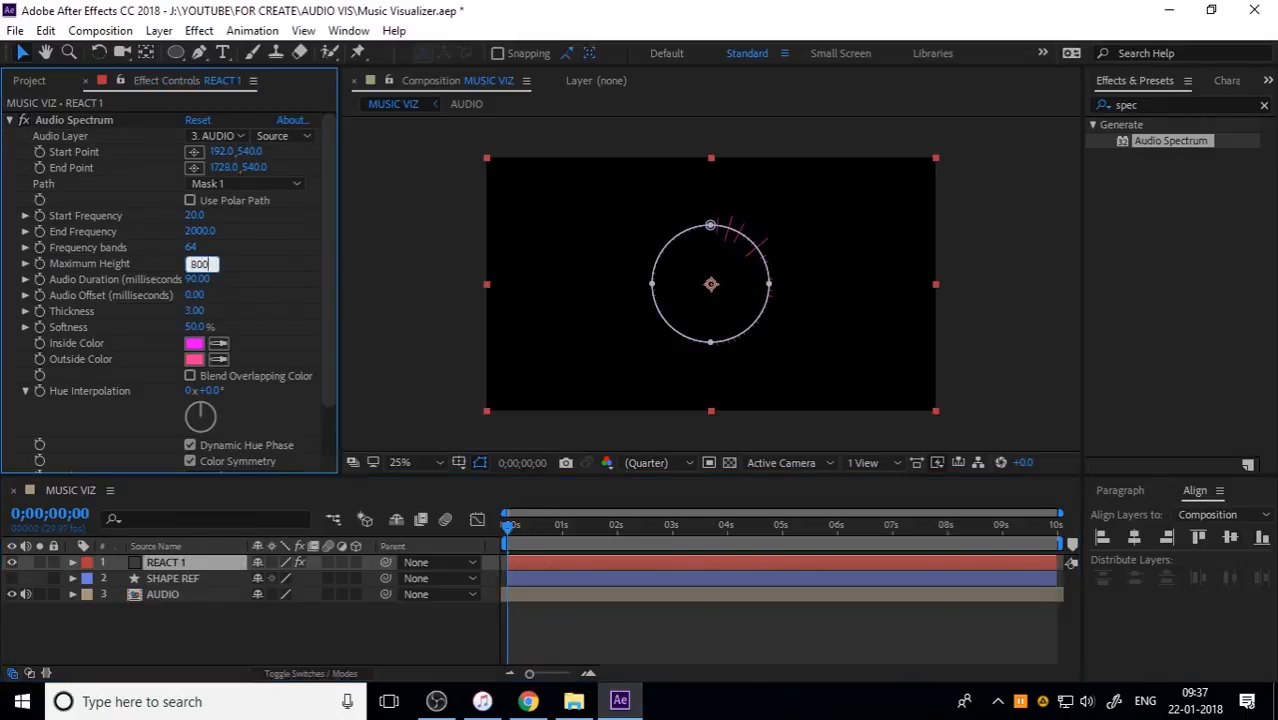
{"action": "key", "text": "Return"}
Play the MUSIC VIZ composition from the start to check how the circular spectrum reacts to the song.
{"action": "left_click", "coordinate": [590, 546]}
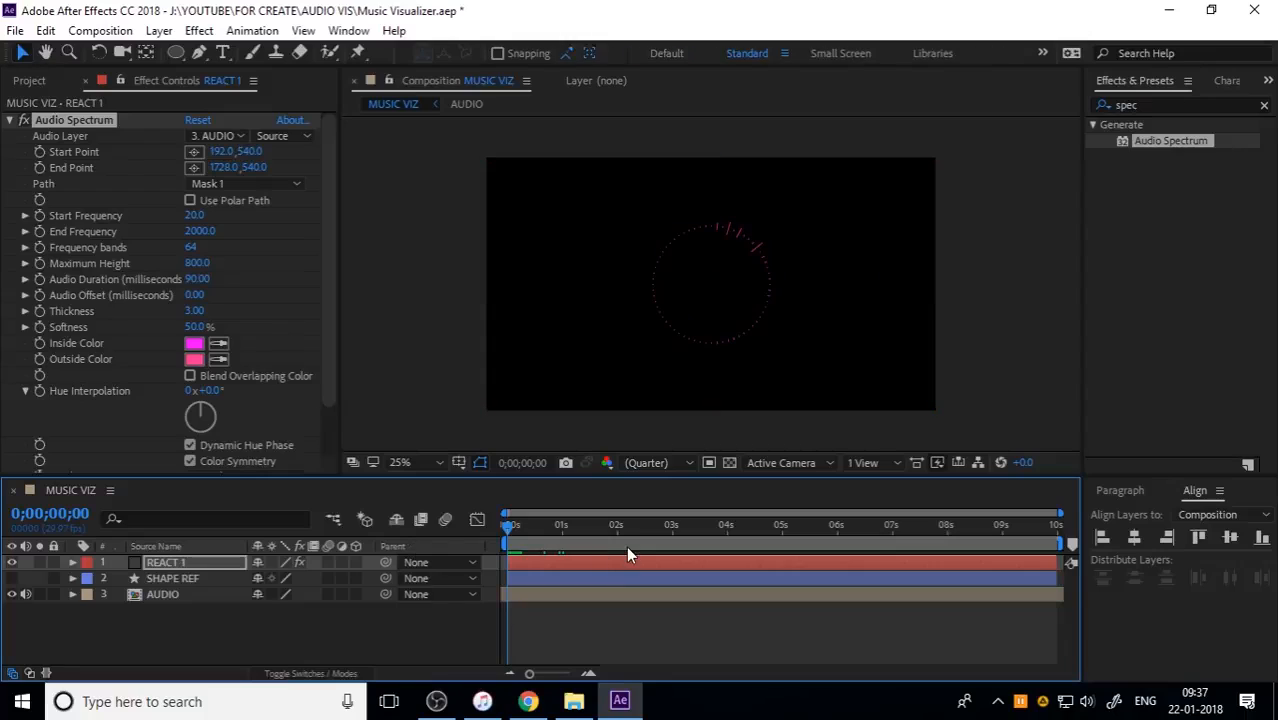
{"action": "key", "text": "space"}
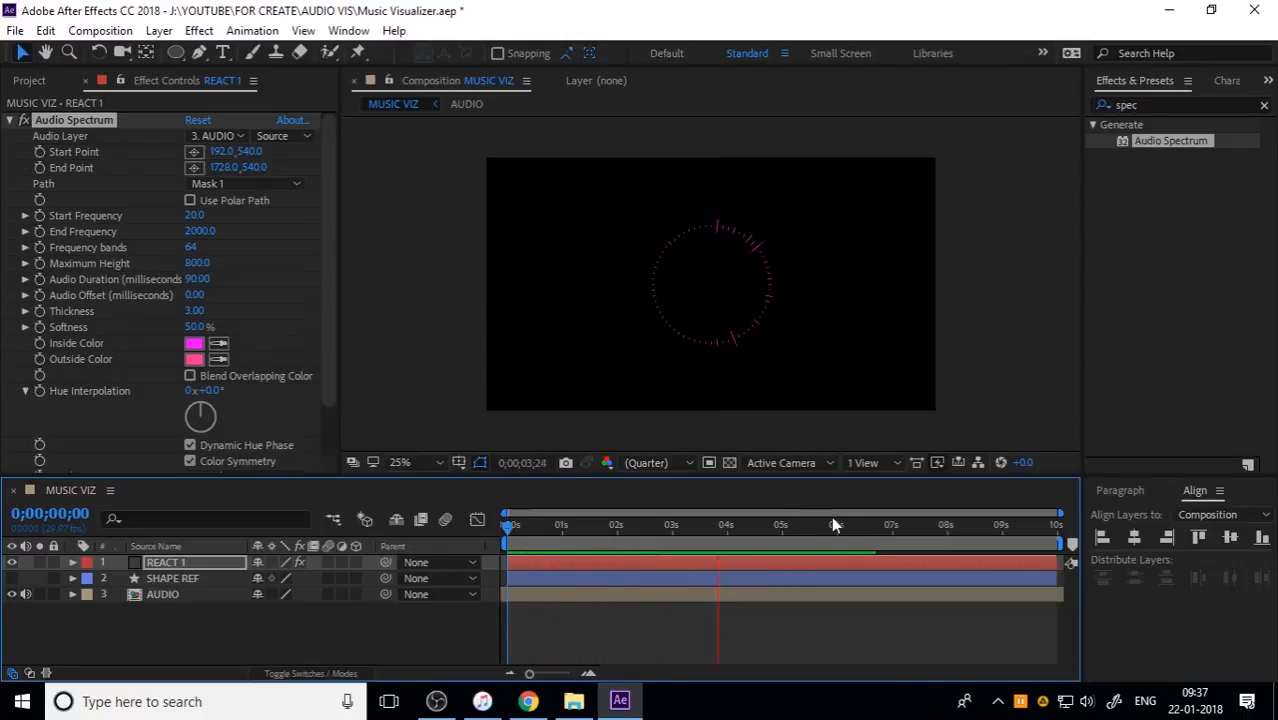
{"action": "left_click", "coordinate": [567, 592]}
{"action": "key", "text": "space"}
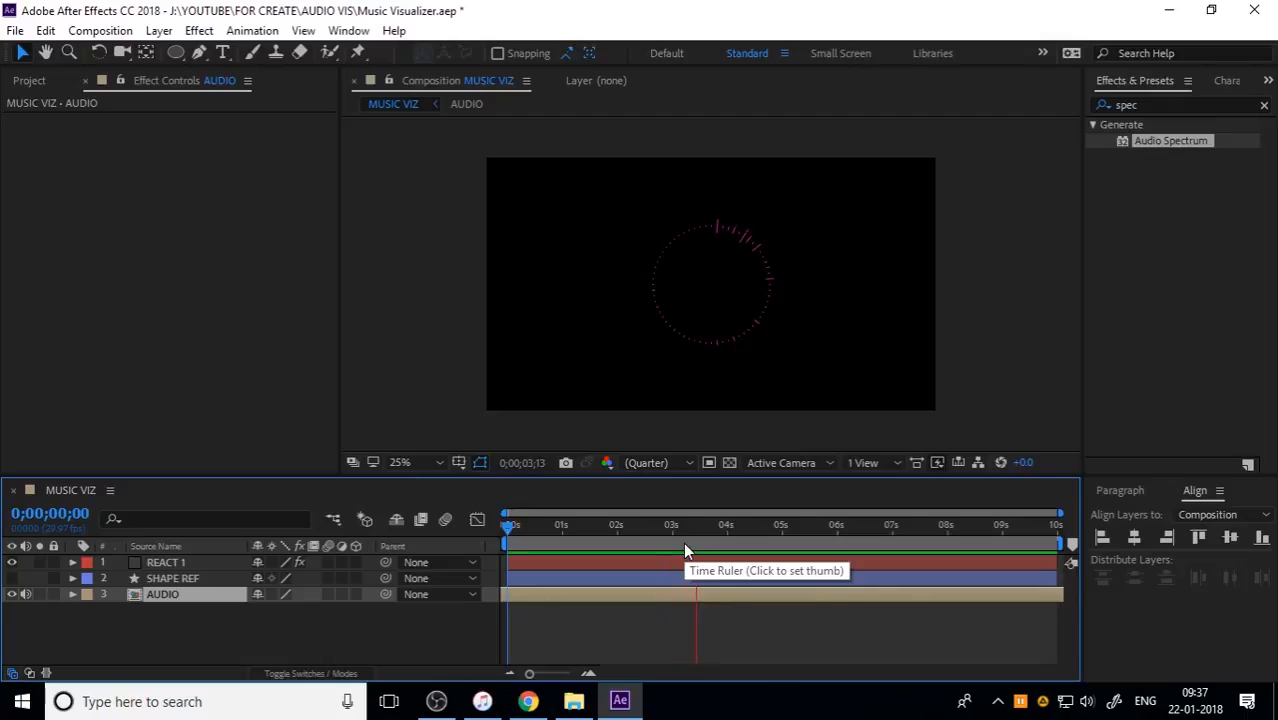
{"action": "left_click_drag", "start_coordinate": [683, 530], "coordinate": [499, 547]}
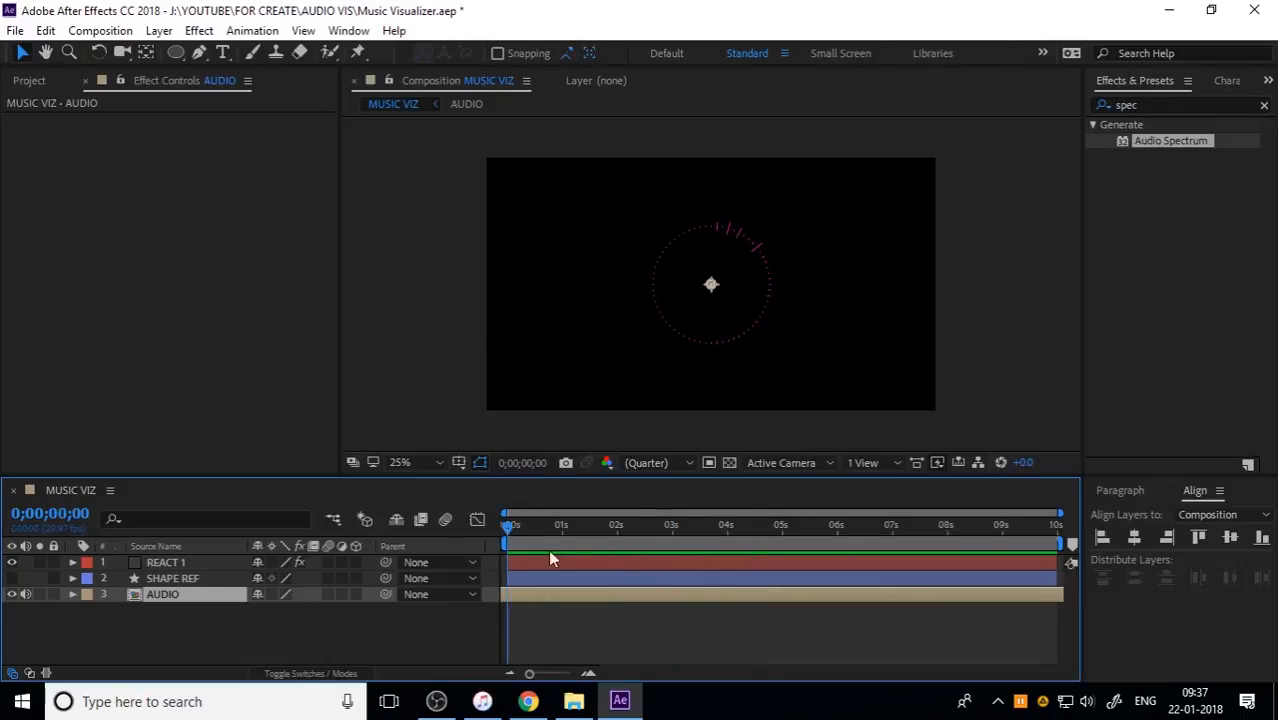
{"action": "key", "text": "space"}
{"action": "key", "text": "space"}
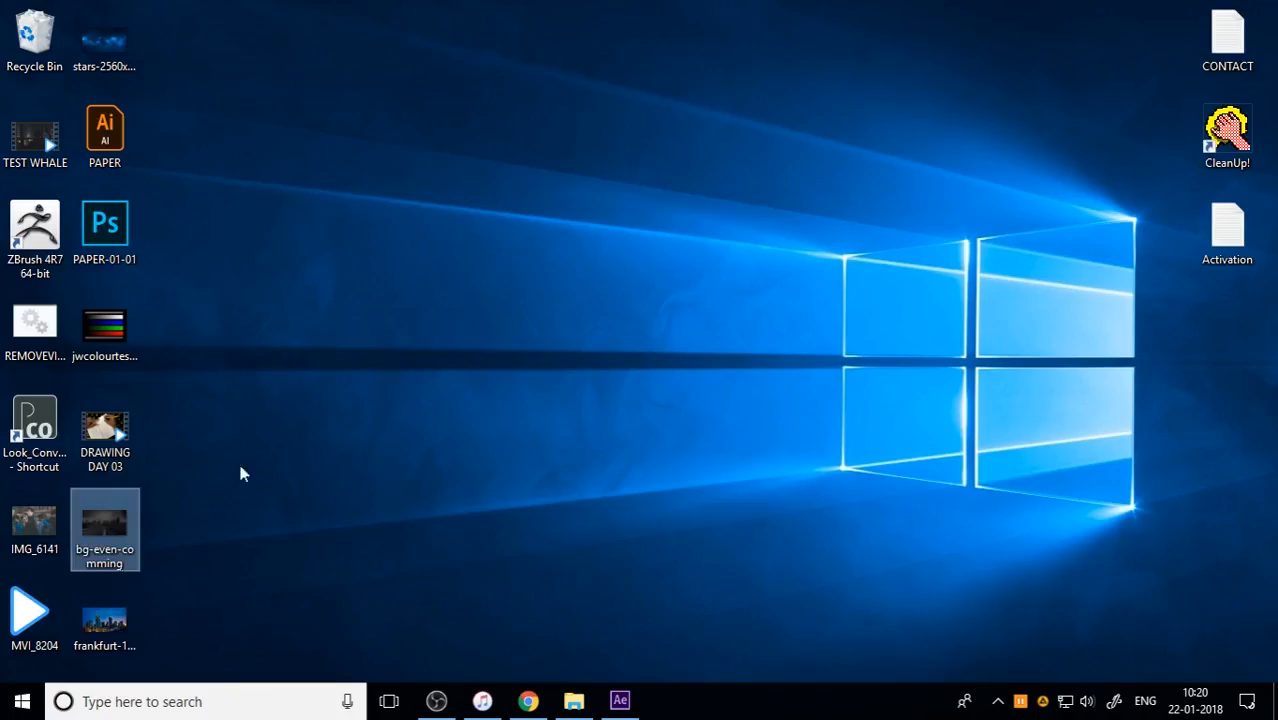
Bring the Frankfurt skyline image from the desktop into the REACT 2 composition as its top layer.
{"action": "left_click_drag", "start_coordinate": [103, 615], "coordinate": [143, 643]}
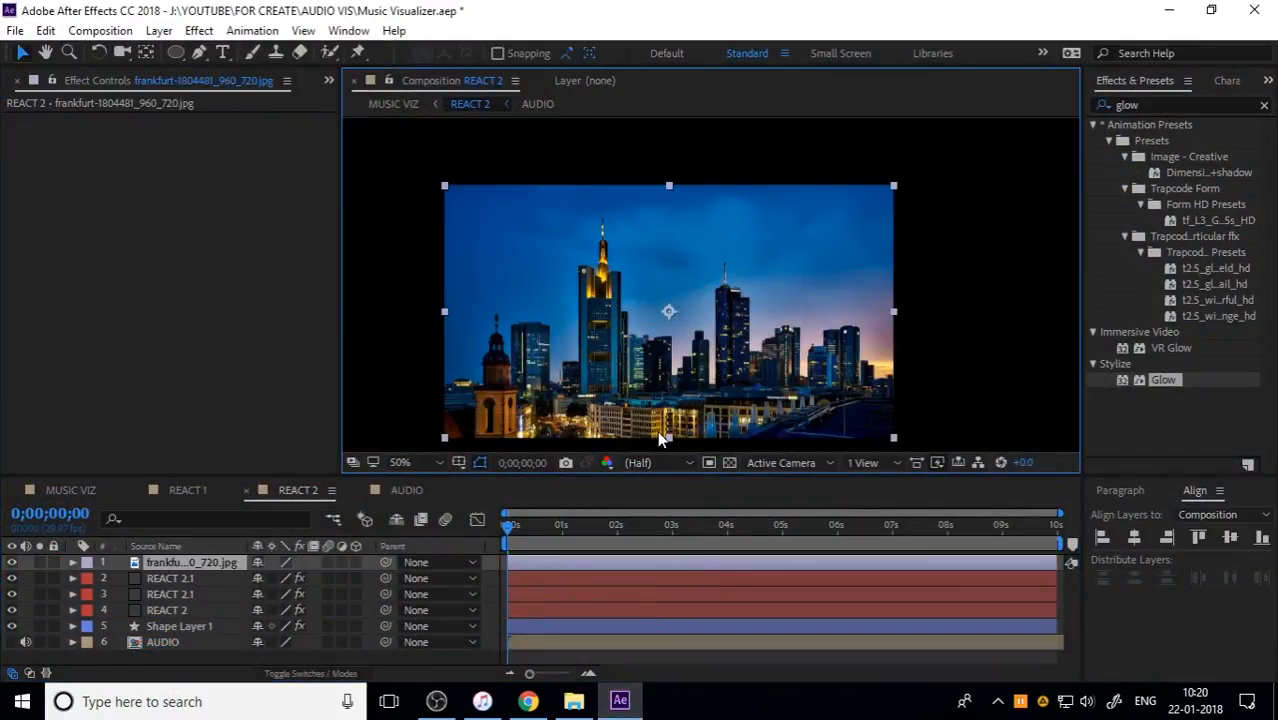
{"action": "left_click_drag", "start_coordinate": [538, 522], "coordinate": [508, 524]}
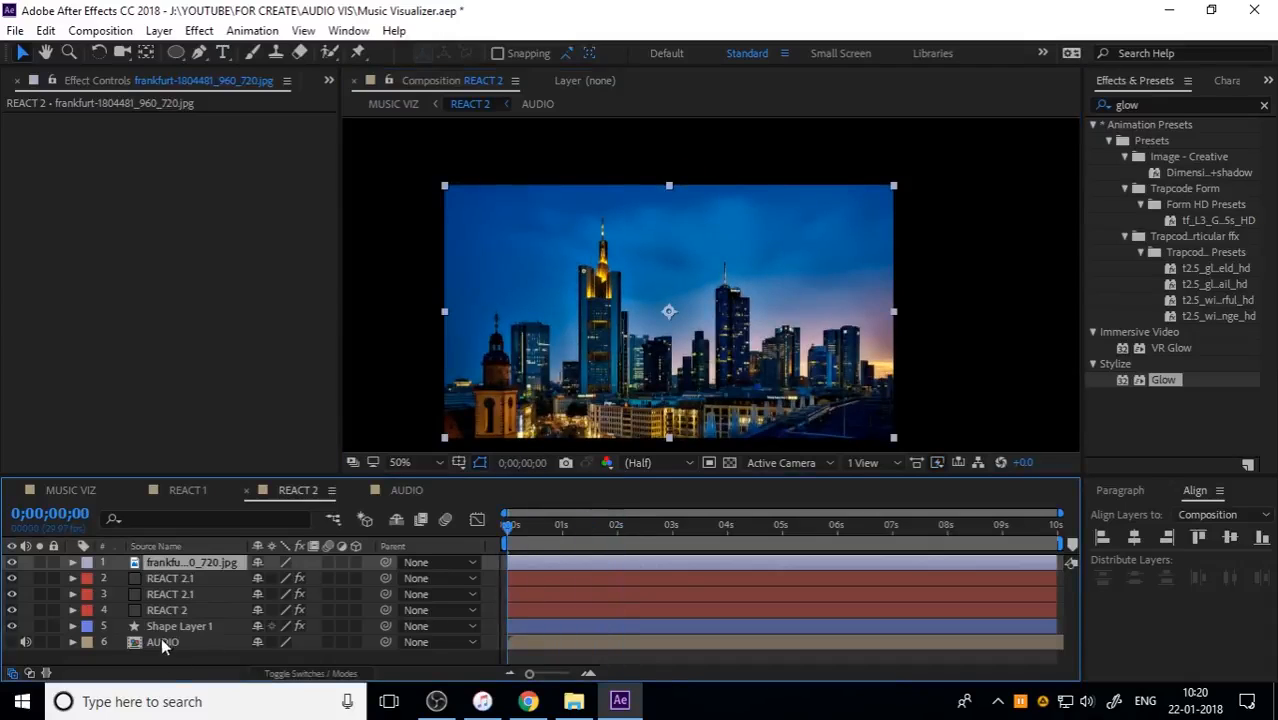
Duplicate Shape Layer 1 in REACT 2 and move the copy to the top of the layer stack.
{"action": "left_click", "coordinate": [168, 627]}
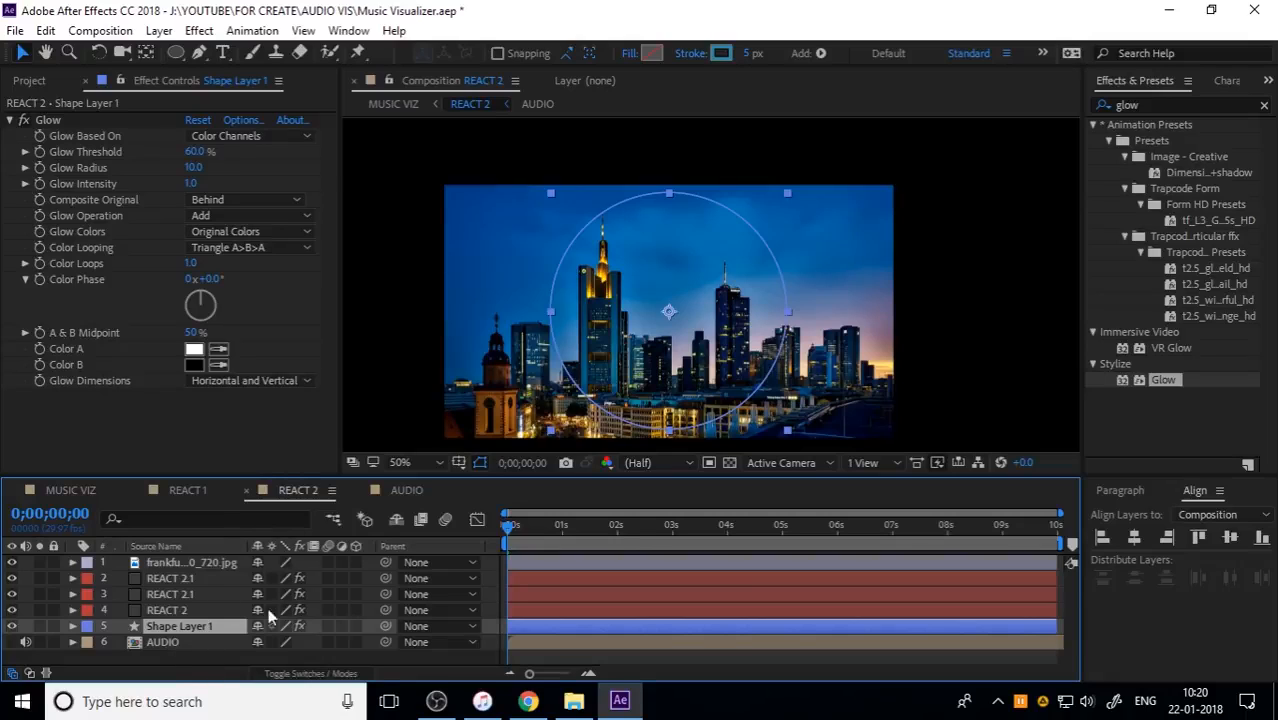
{"action": "left_click_drag", "start_coordinate": [542, 526], "coordinate": [422, 554]}
{"action": "key", "text": "ctrl+d"}
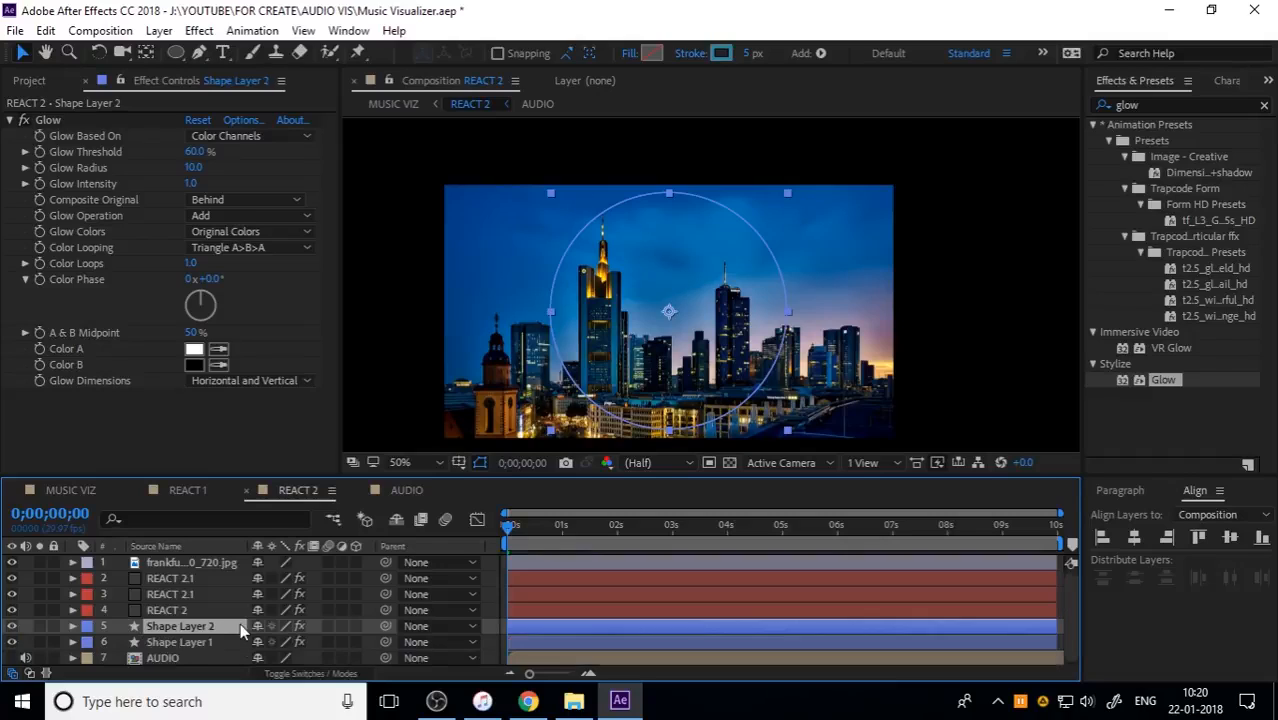
{"action": "key", "text": "ctrl+shift+bracketright"}
Remove the Glow effect from the duplicated shape layer and rename the layer MASK.
{"action": "left_click", "coordinate": [48, 121]}
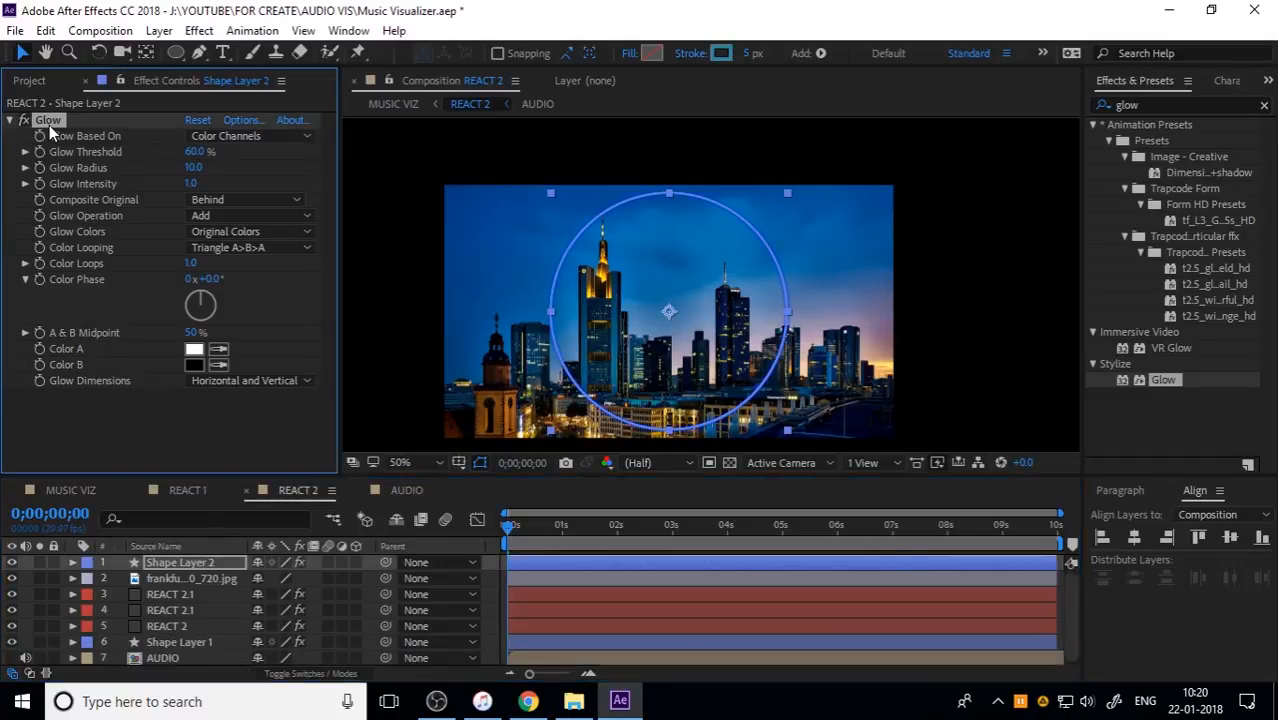
{"action": "key", "text": "Delete"}
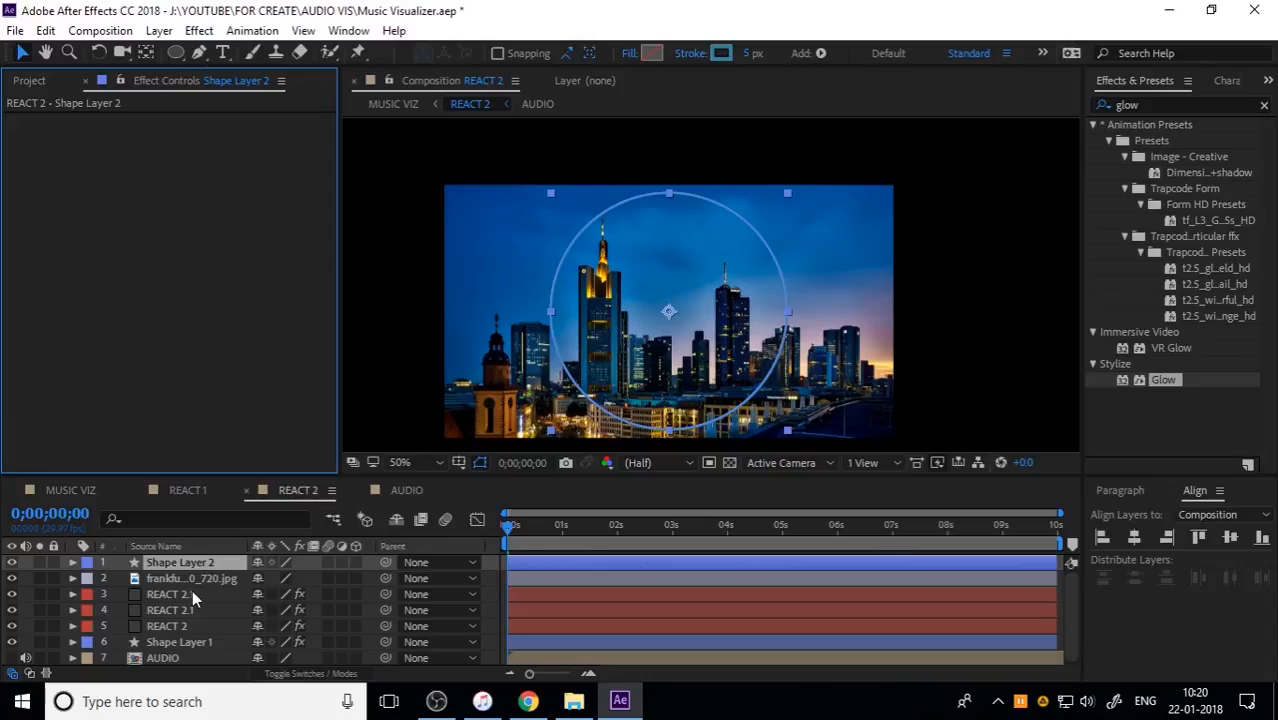
{"action": "left_click", "coordinate": [208, 558]}
{"action": "key", "text": "Return"}
{"action": "type", "text": "MASK"}
{"action": "key", "text": "Return"}
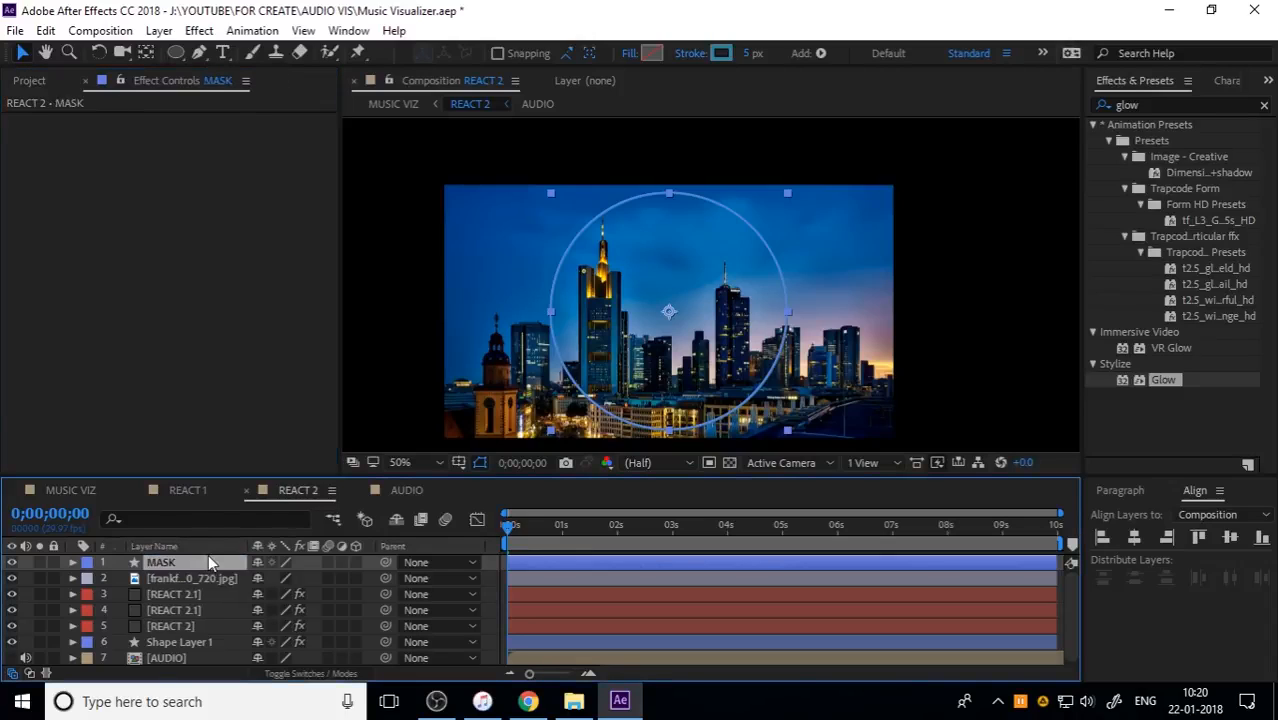
Set the MASK circle's stroke width to 0 px and give it a solid fill.
{"action": "left_click_drag", "start_coordinate": [748, 53], "coordinate": [700, 55]}
{"action": "left_click", "coordinate": [631, 53]}
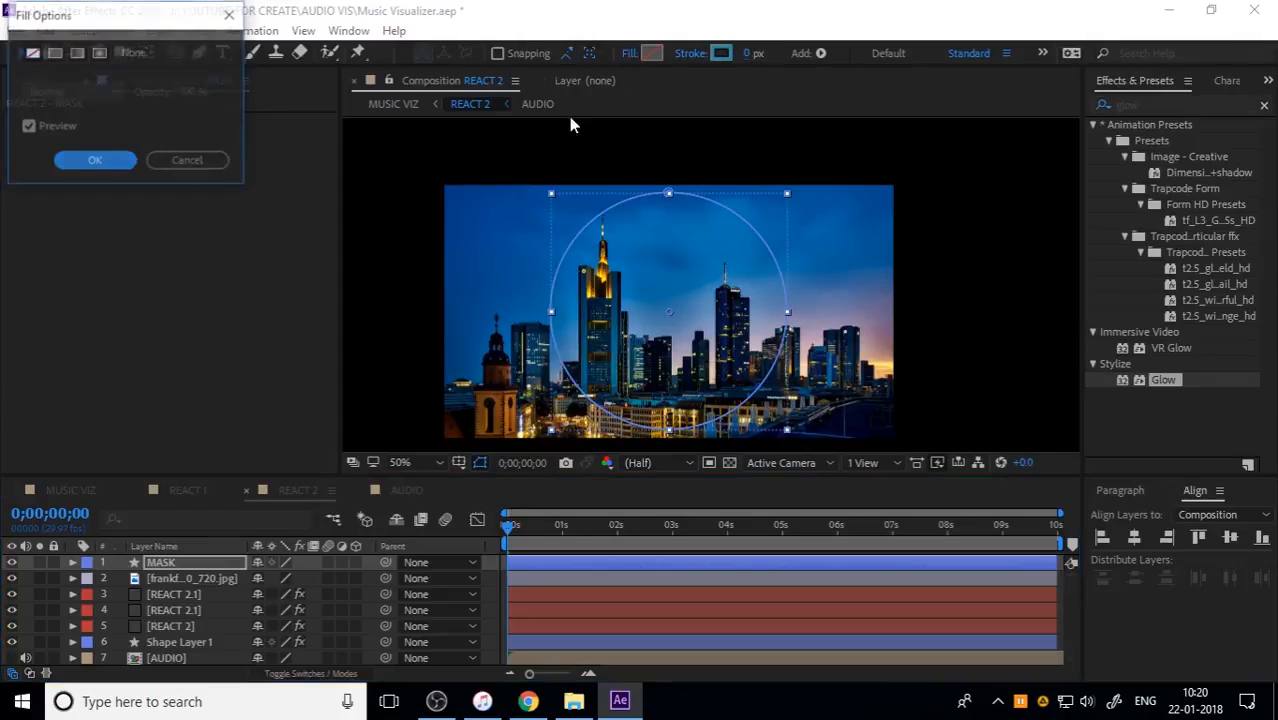
{"action": "left_click", "coordinate": [54, 52]}
{"action": "left_click", "coordinate": [95, 162]}
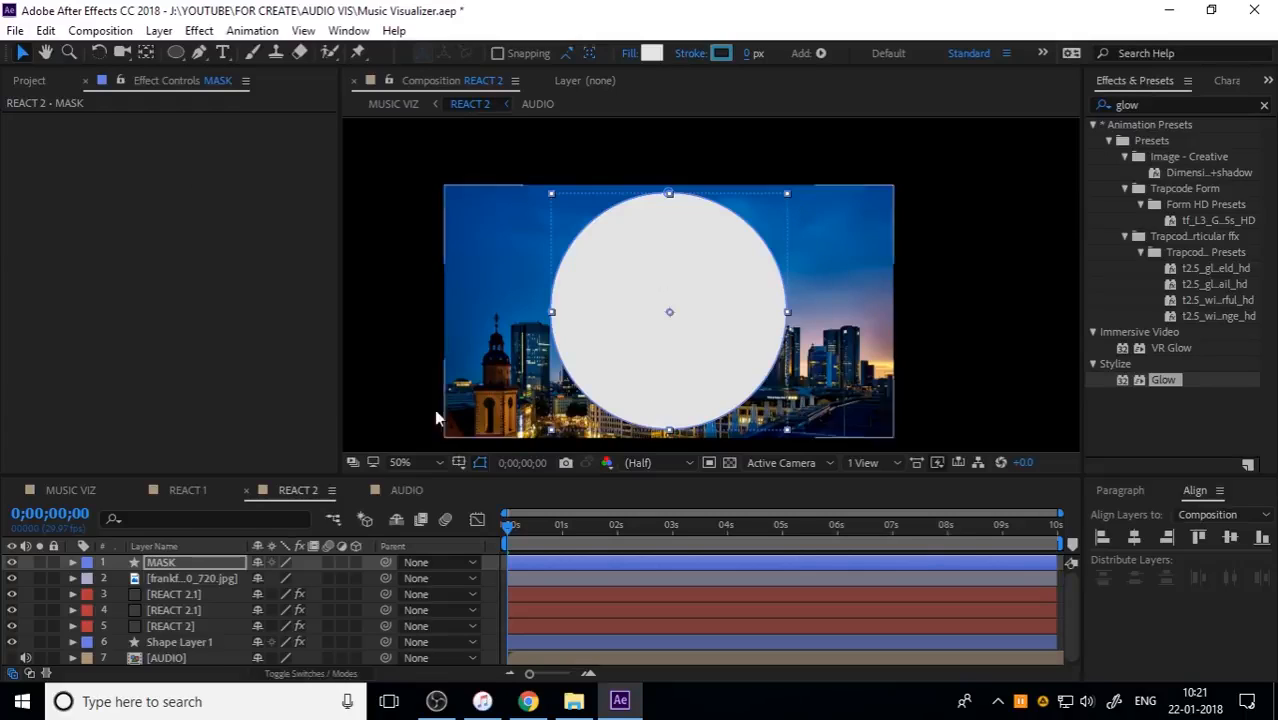
Scale the MASK circle to 44% to fit within the inner spectrum ring, temporarily hiding the Frankfurt image for sizing.
{"action": "key", "text": "s"}
{"action": "left_click_drag", "start_coordinate": [295, 578], "coordinate": [224, 572]}
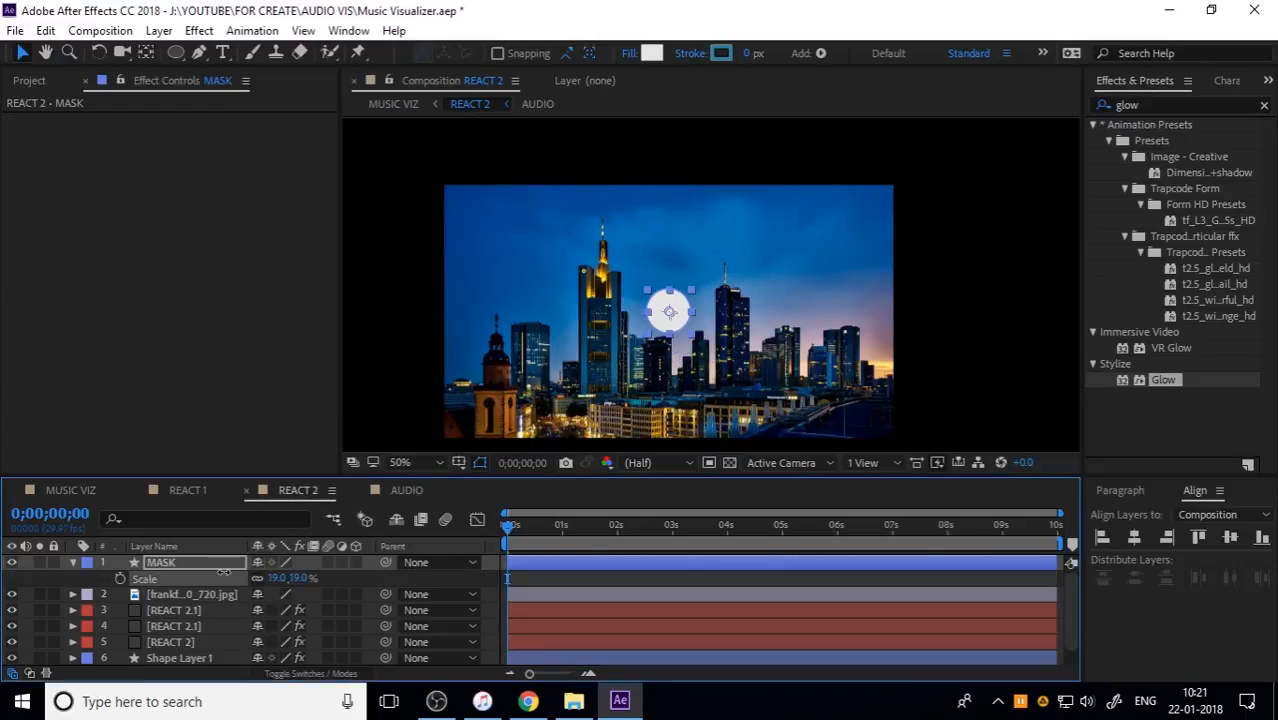
{"action": "left_click", "coordinate": [11, 594]}
{"action": "left_click_drag", "start_coordinate": [512, 524], "coordinate": [541, 524]}
{"action": "left_click_drag", "start_coordinate": [310, 578], "coordinate": [332, 579]}
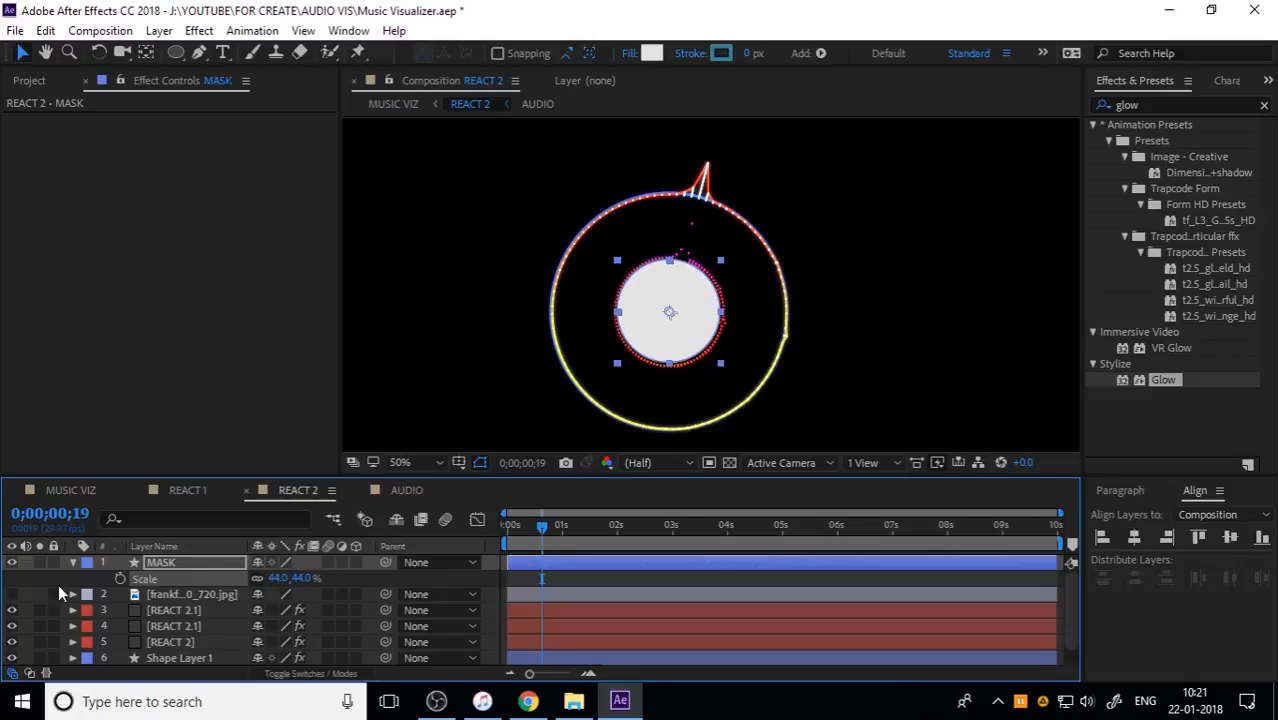
{"action": "left_click", "coordinate": [73, 563]}
{"action": "left_click", "coordinate": [170, 579]}
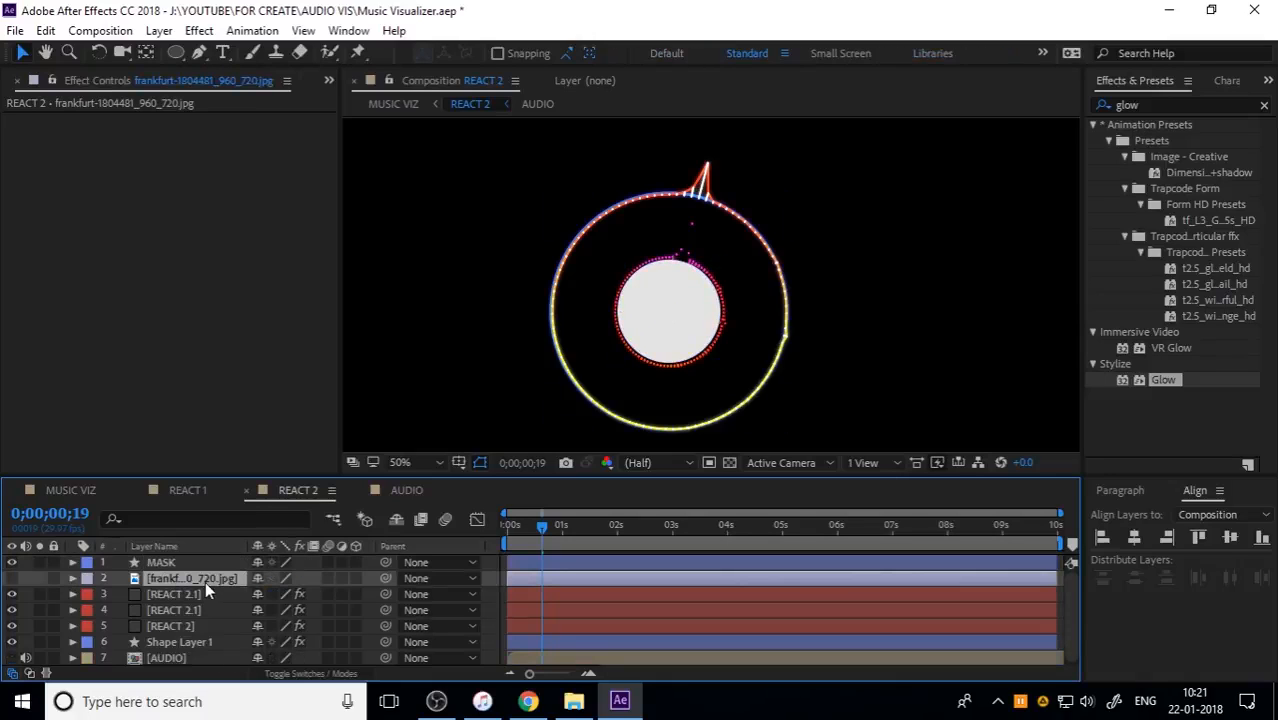
{"action": "left_click", "coordinate": [12, 578]}
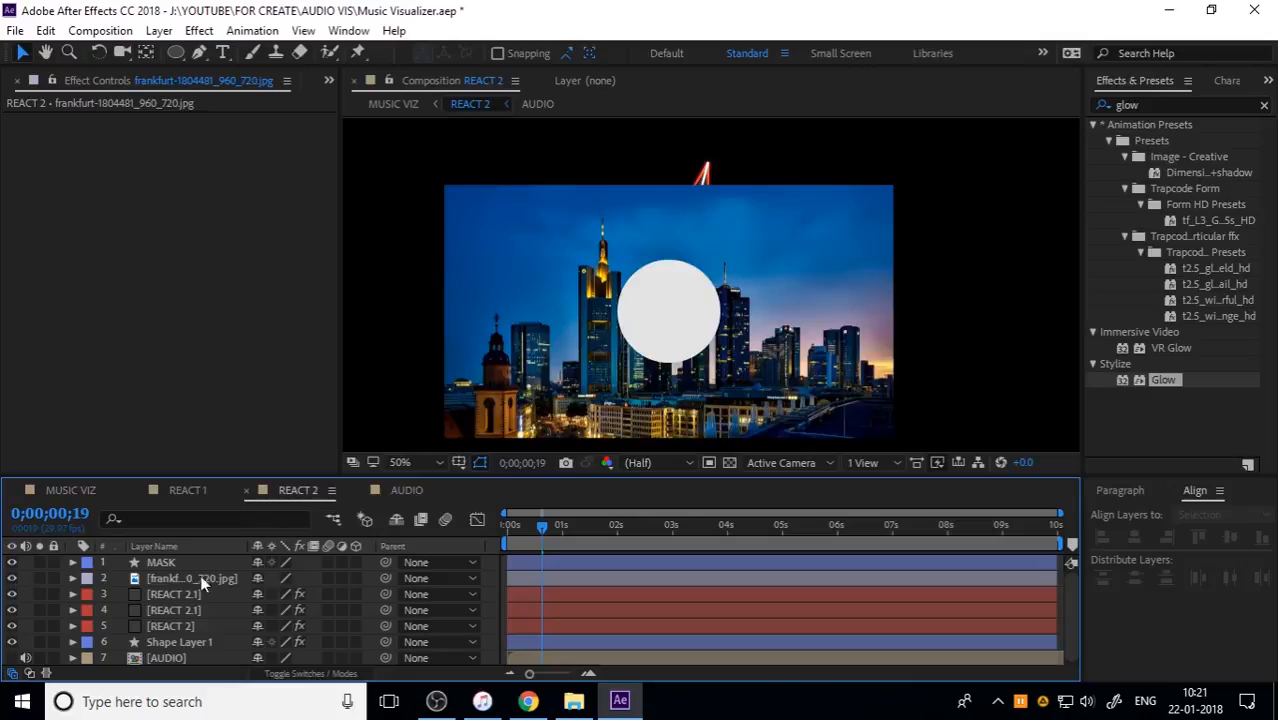
Pre-compose the Frankfurt image layer as LOGO, moving all attributes into the new composition.
{"action": "left_click", "coordinate": [210, 576]}
{"action": "right_click", "coordinate": [217, 574]}
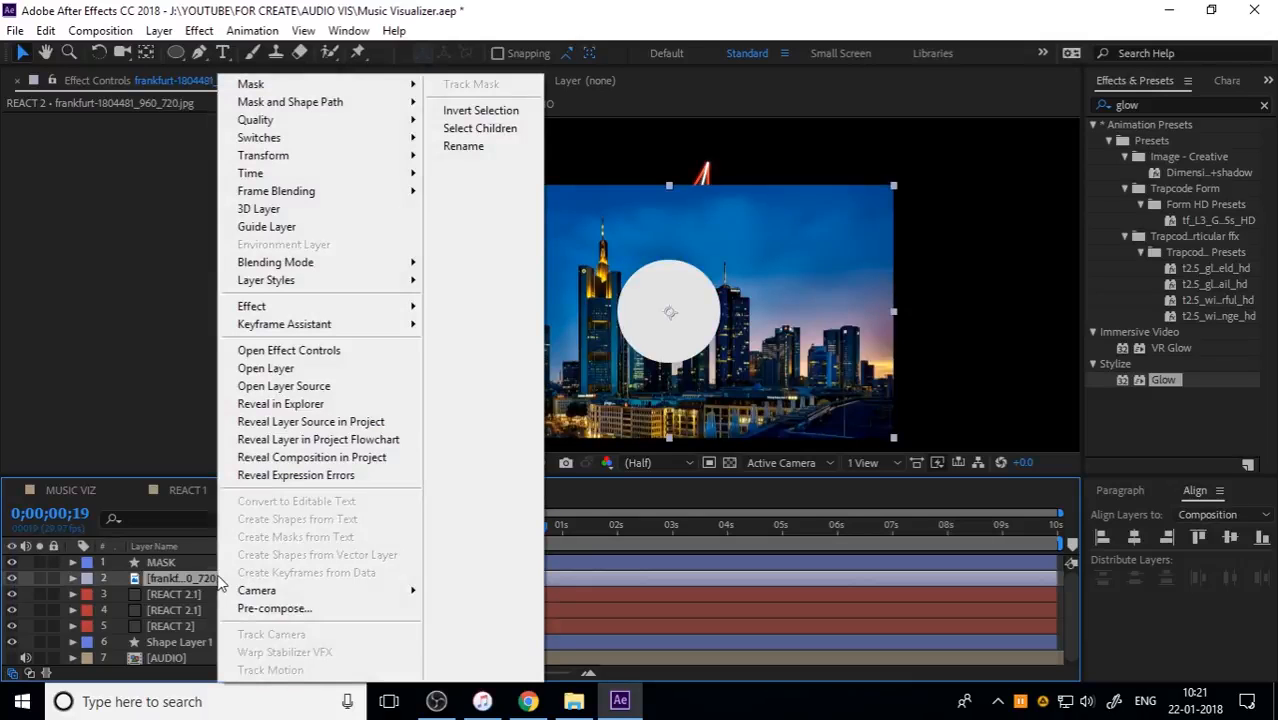
{"action": "left_click", "coordinate": [275, 609]}
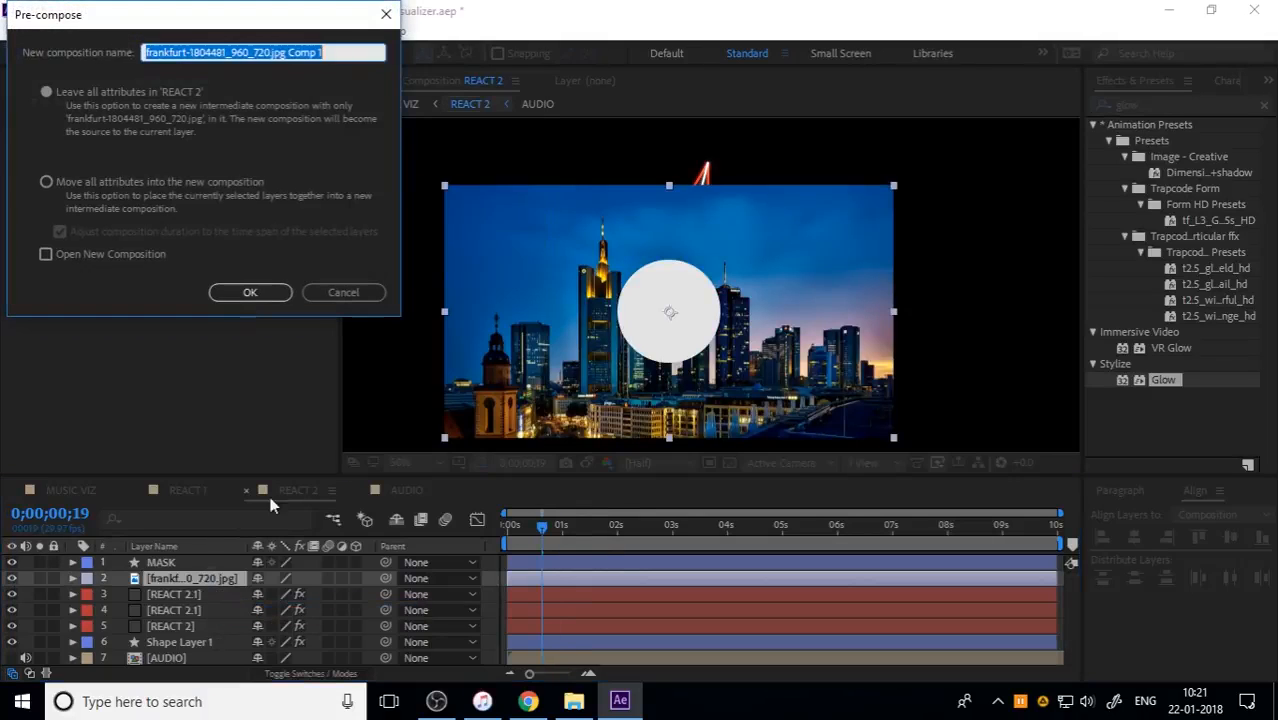
{"action": "left_click", "coordinate": [141, 195]}
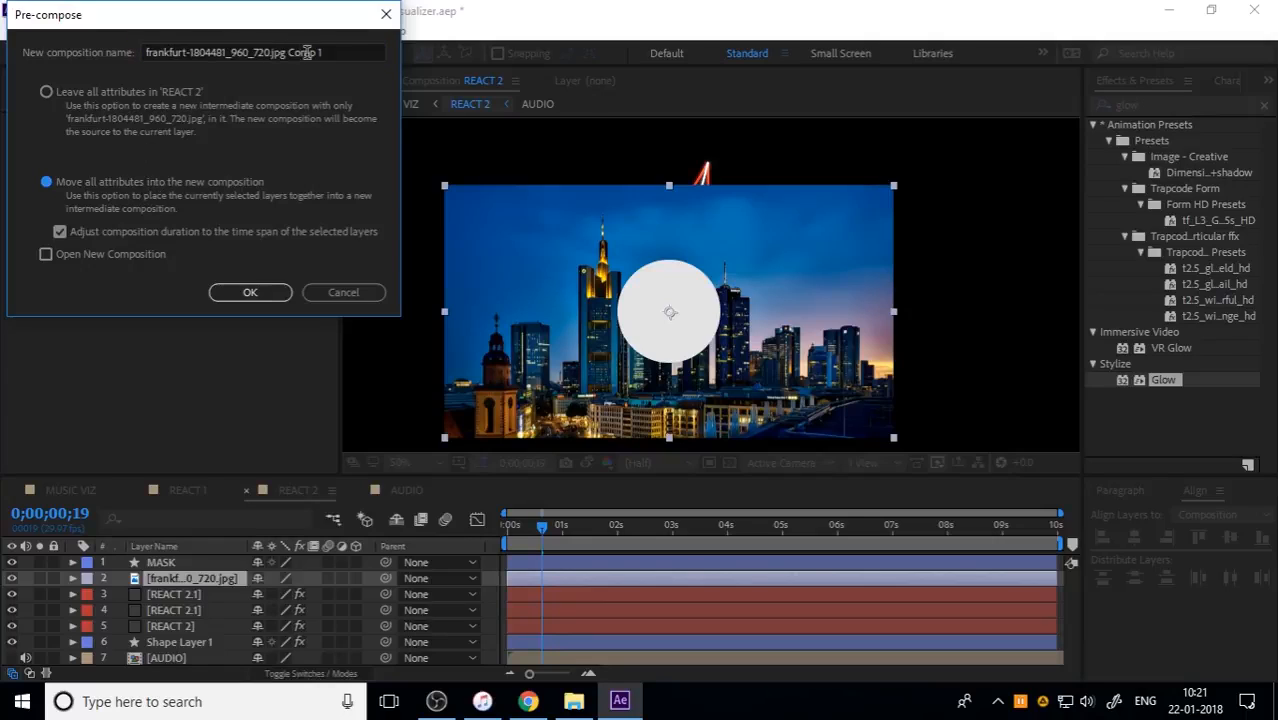
{"action": "left_click", "coordinate": [353, 50]}
{"action": "type", "text": "LOGO"}
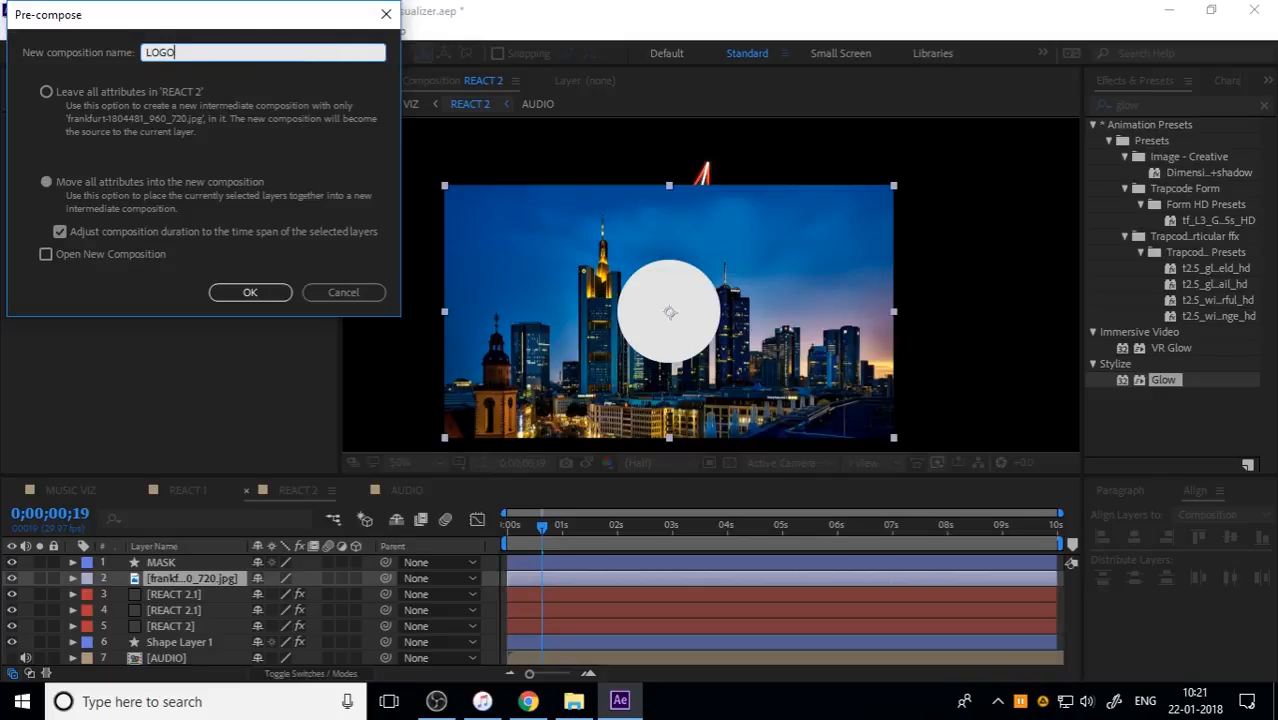
{"action": "key", "text": "Return"}
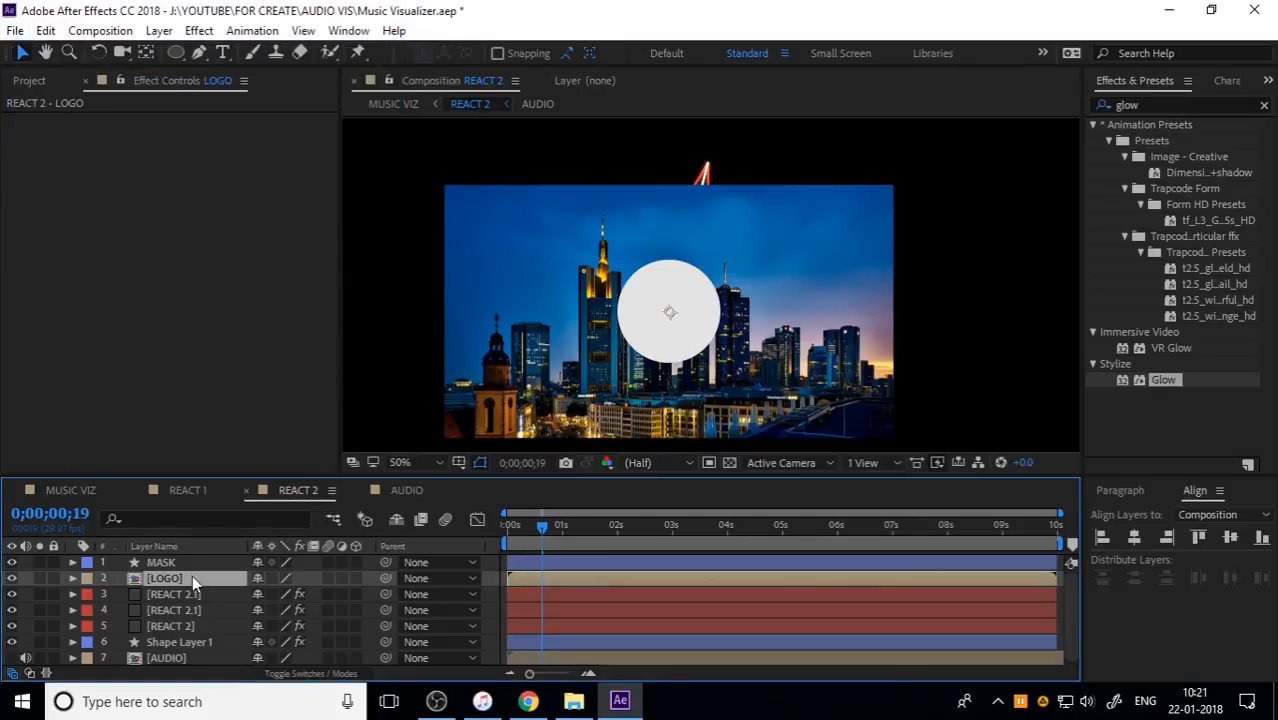
Set the LOGO layer's track matte to Alpha using the MASK circle above it.
{"action": "left_click_drag", "start_coordinate": [546, 522], "coordinate": [462, 526]}
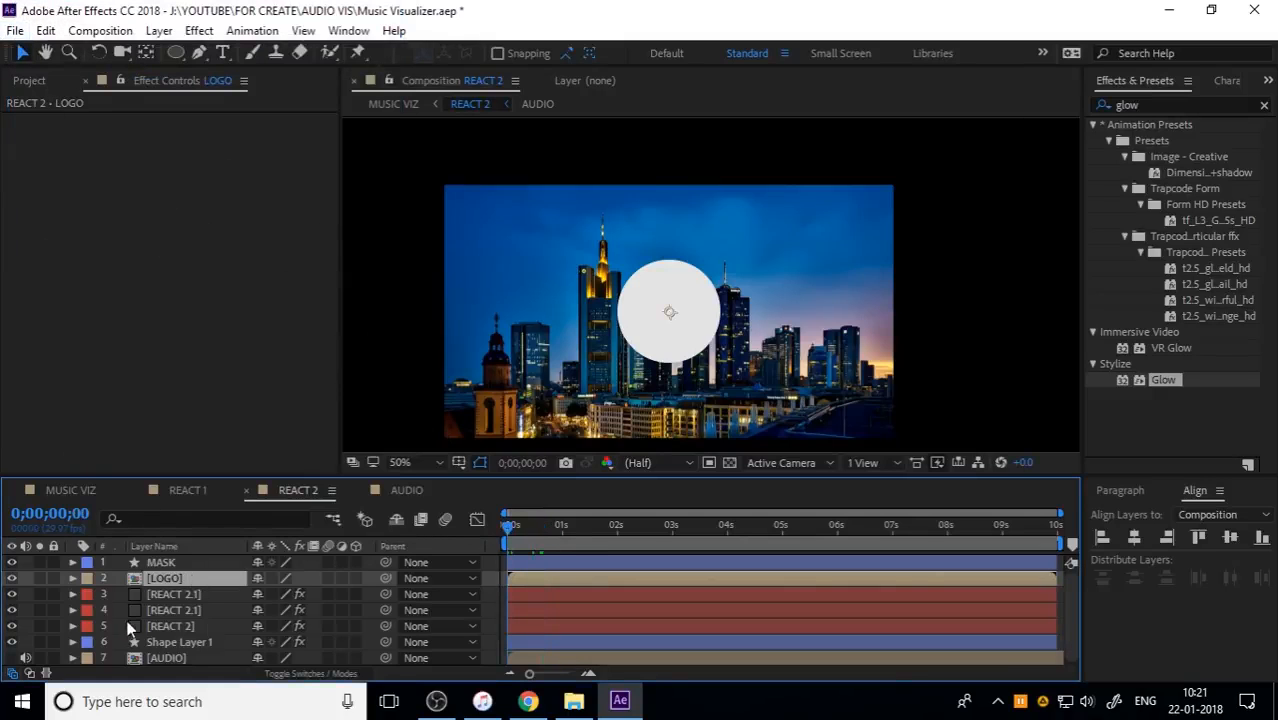
{"action": "left_click", "coordinate": [171, 566]}
{"action": "left_click", "coordinate": [175, 577]}
{"action": "left_click", "coordinate": [302, 673]}
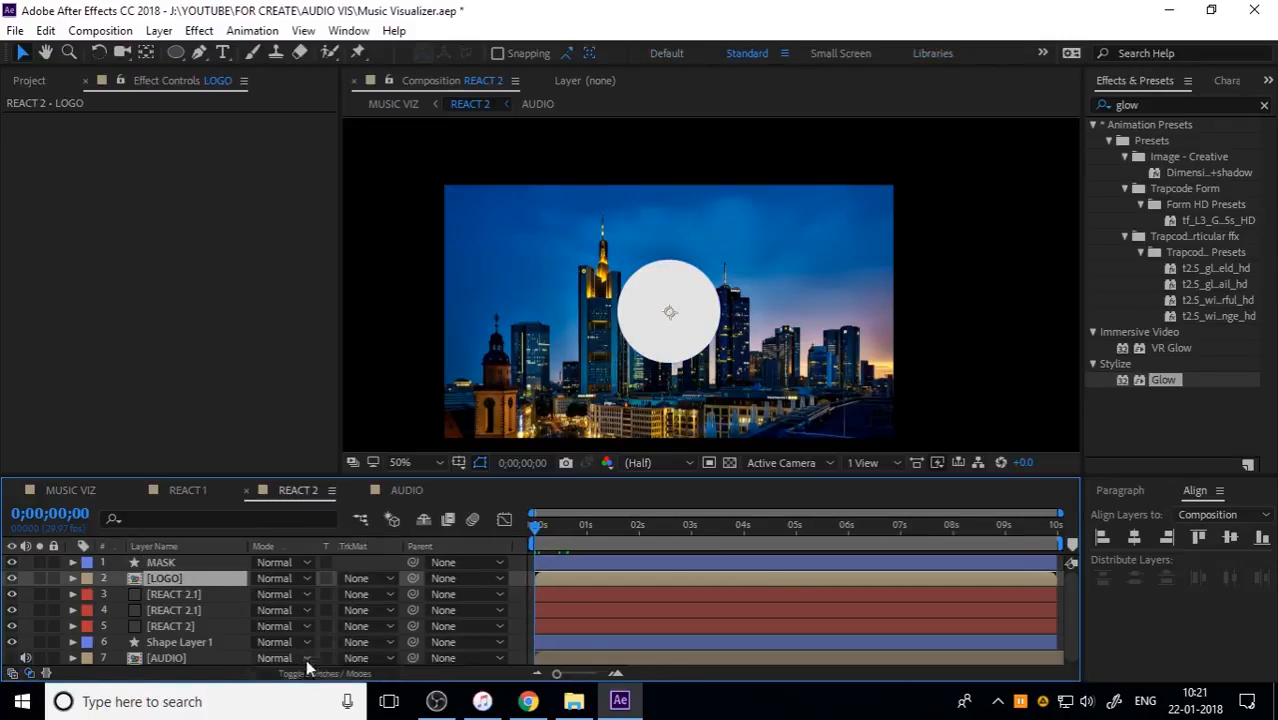
{"action": "left_click", "coordinate": [362, 582]}
{"action": "left_click", "coordinate": [418, 497]}
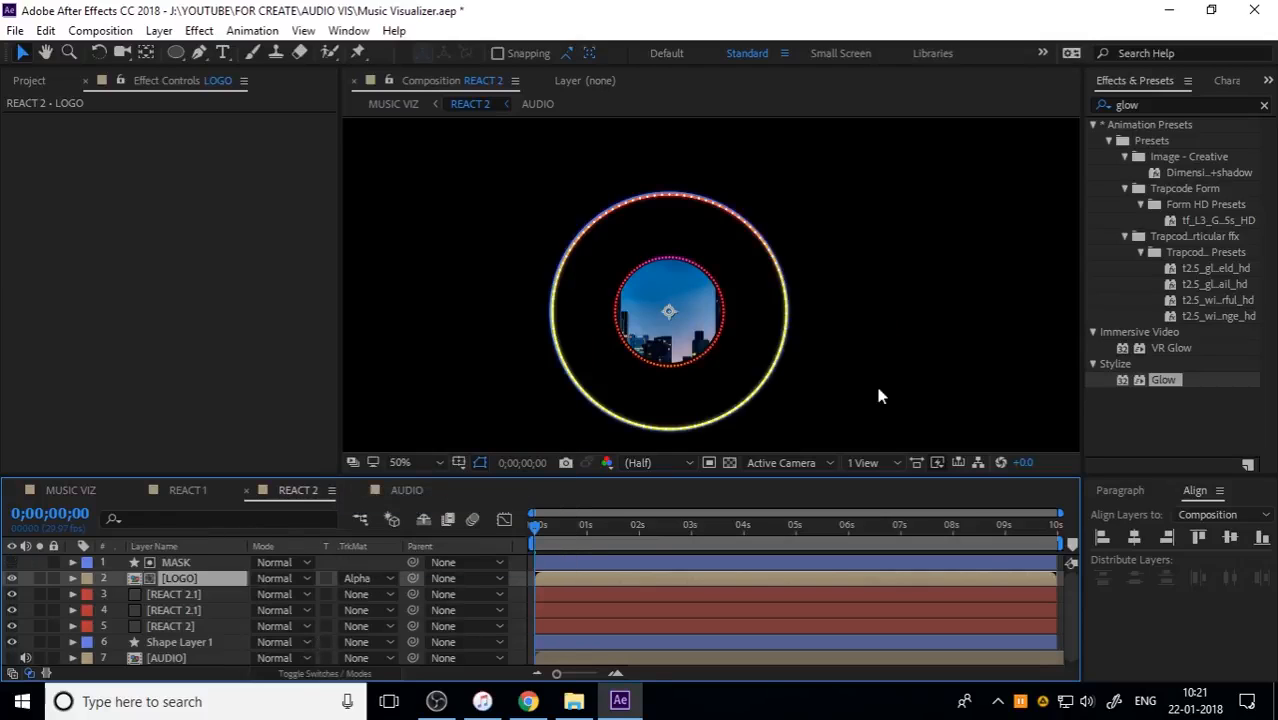
Scale down the Frankfurt image inside the LOGO composition so the skyline fits the circle, and return to REACT 2.
{"action": "double_click", "coordinate": [195, 577]}
{"action": "left_click", "coordinate": [910, 395]}
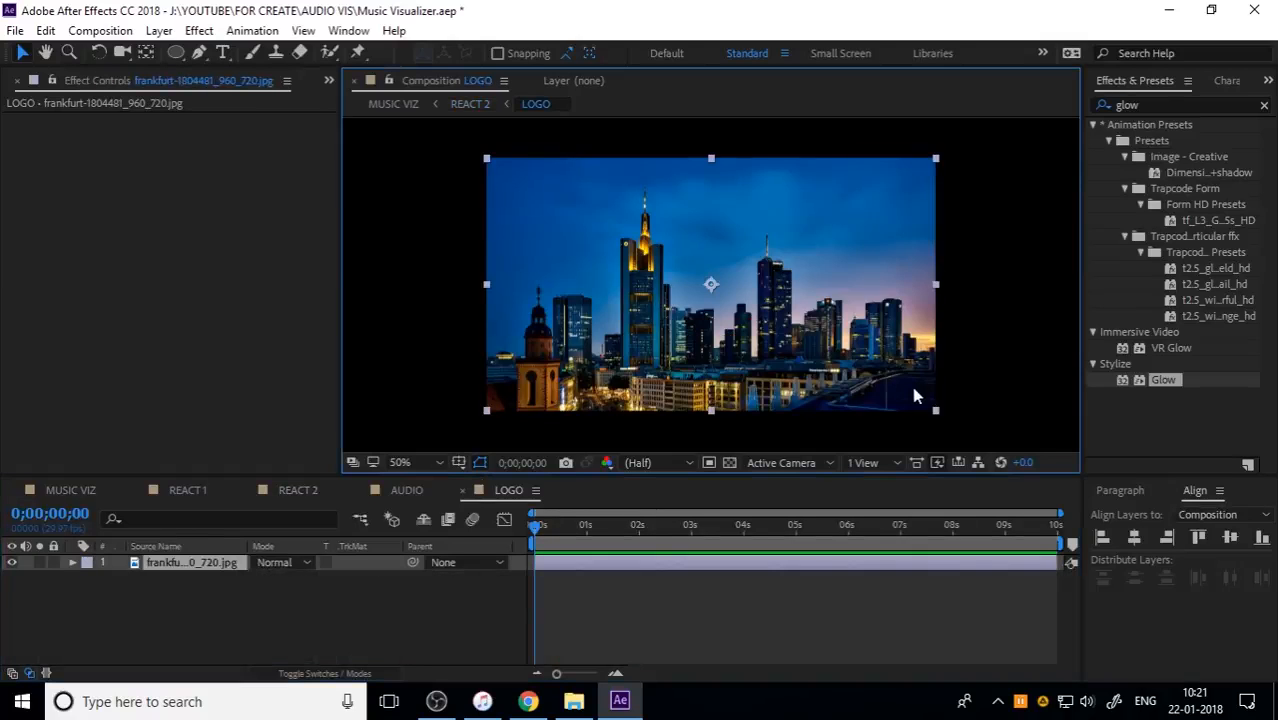
{"action": "left_click_drag", "start_coordinate": [935, 416], "coordinate": [867, 374]}
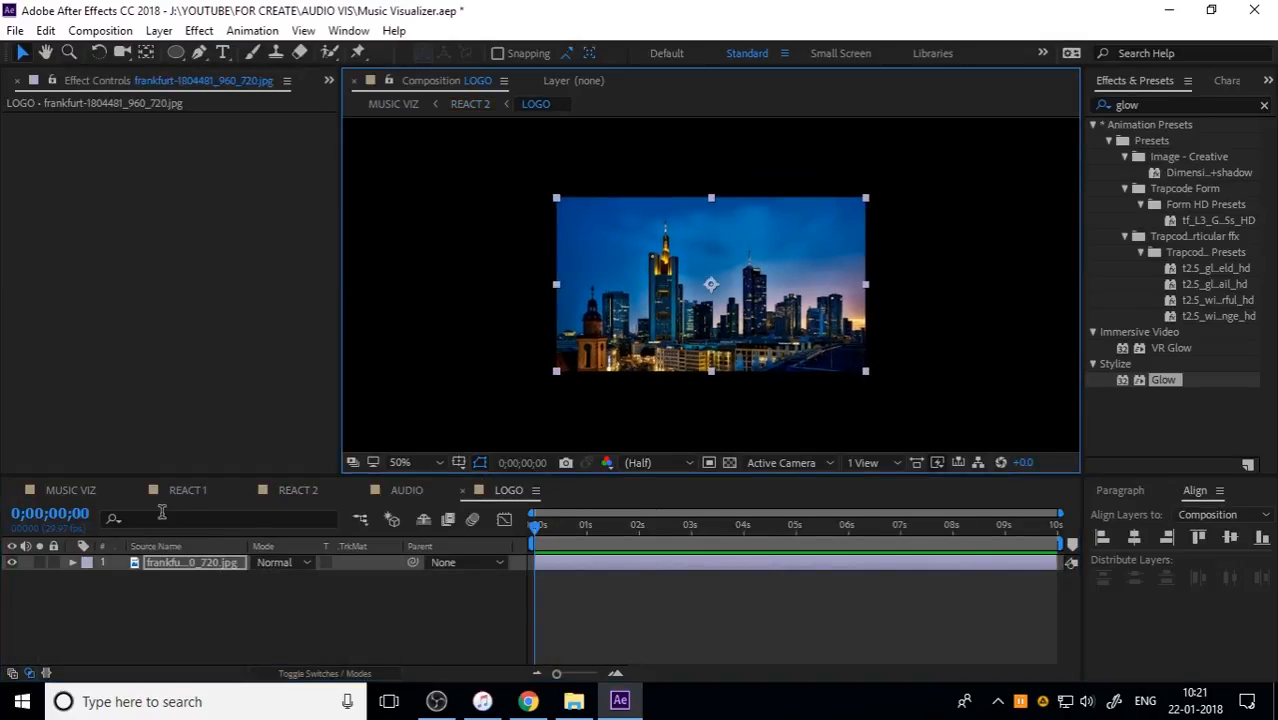
{"action": "left_click", "coordinate": [297, 491]}
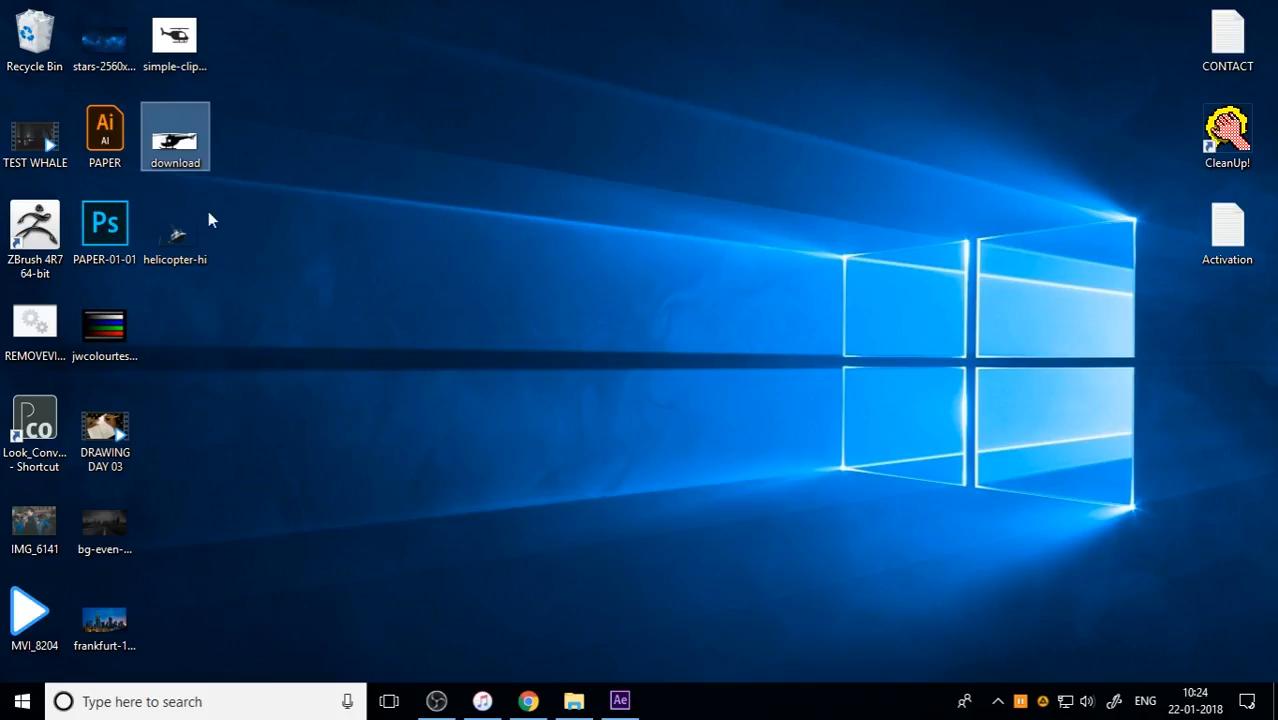
Bring helicopter-hi.png from the desktop into the LOGO composition and place it as a tiny helicopter between the two tallest towers.
{"action": "left_click_drag", "start_coordinate": [209, 214], "coordinate": [810, 335]}
{"action": "left_click_drag", "start_coordinate": [1015, 288], "coordinate": [752, 312]}
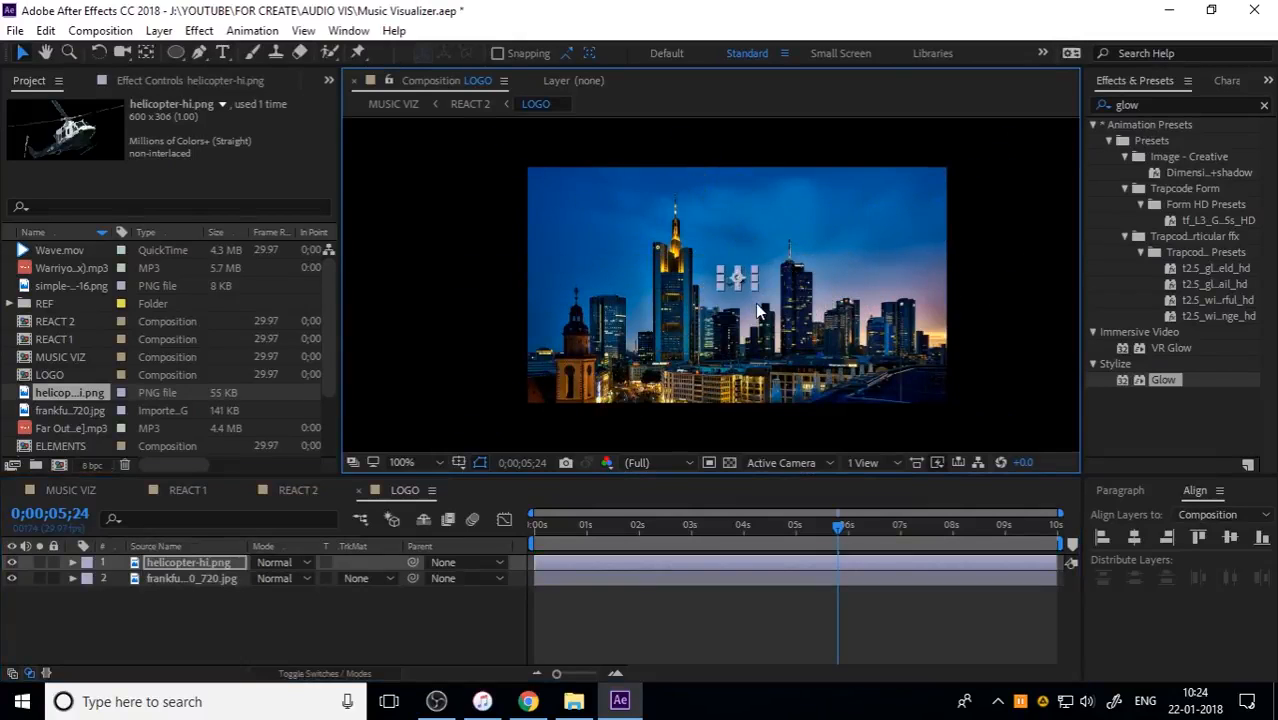
{"action": "scroll", "coordinate": [718, 288], "scroll_direction": "up", "scroll_amount": 1}
{"action": "left_click_drag", "start_coordinate": [808, 272], "coordinate": [749, 290]}
Keyframe the helicopter's Position from 937.5, 550.0 at 0;00;00;00 to 974.0, 542.0 at 0;00;09;29.
{"action": "key", "text": "p"}
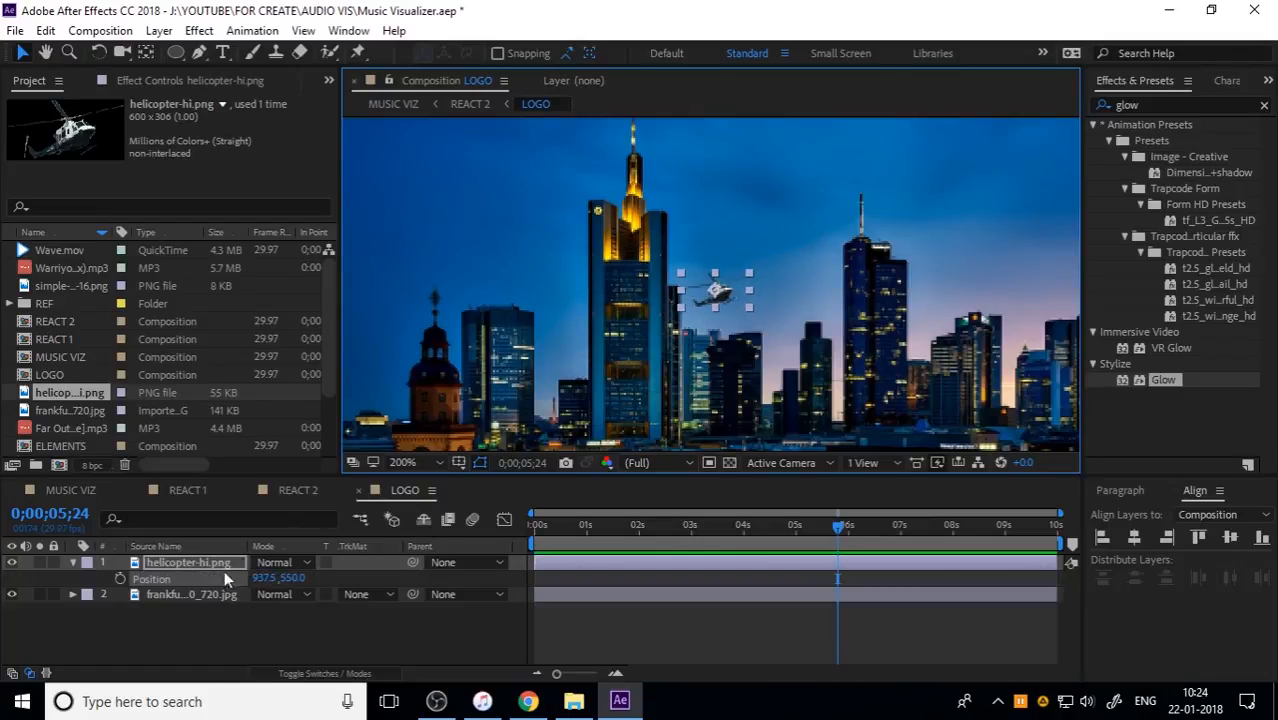
{"action": "left_click_drag", "start_coordinate": [578, 526], "coordinate": [533, 526]}
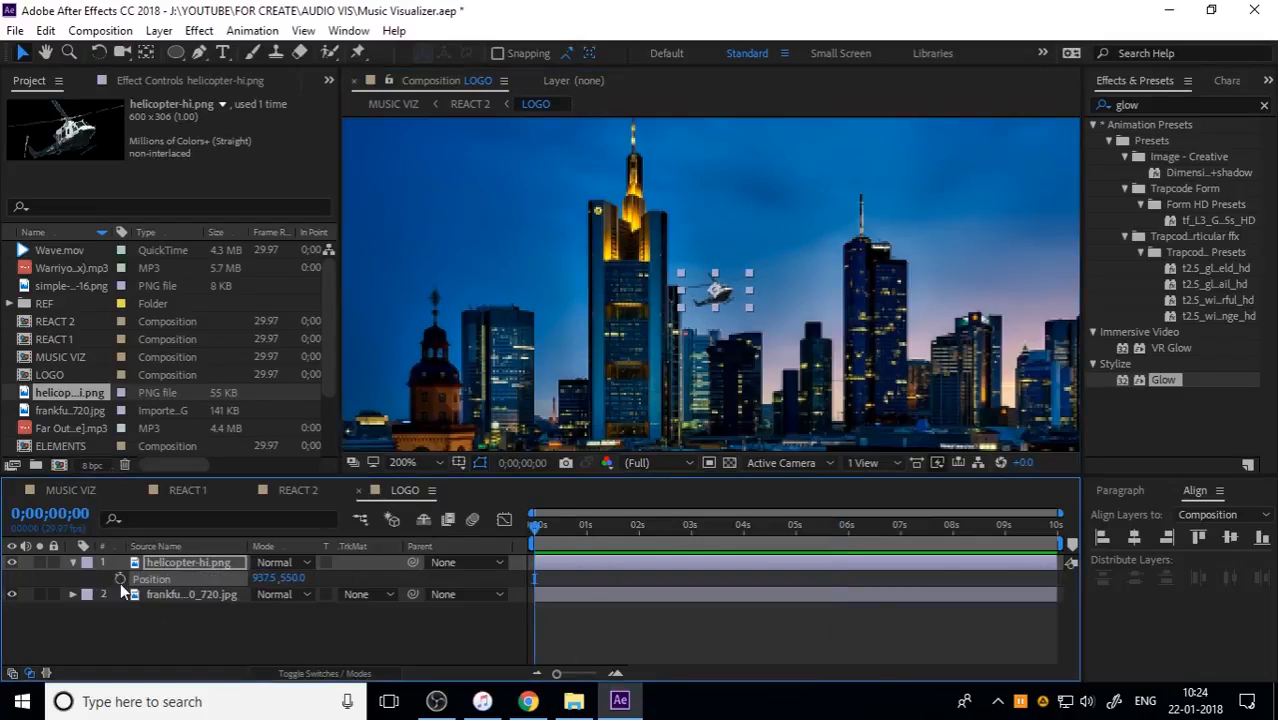
{"action": "key", "text": "End"}
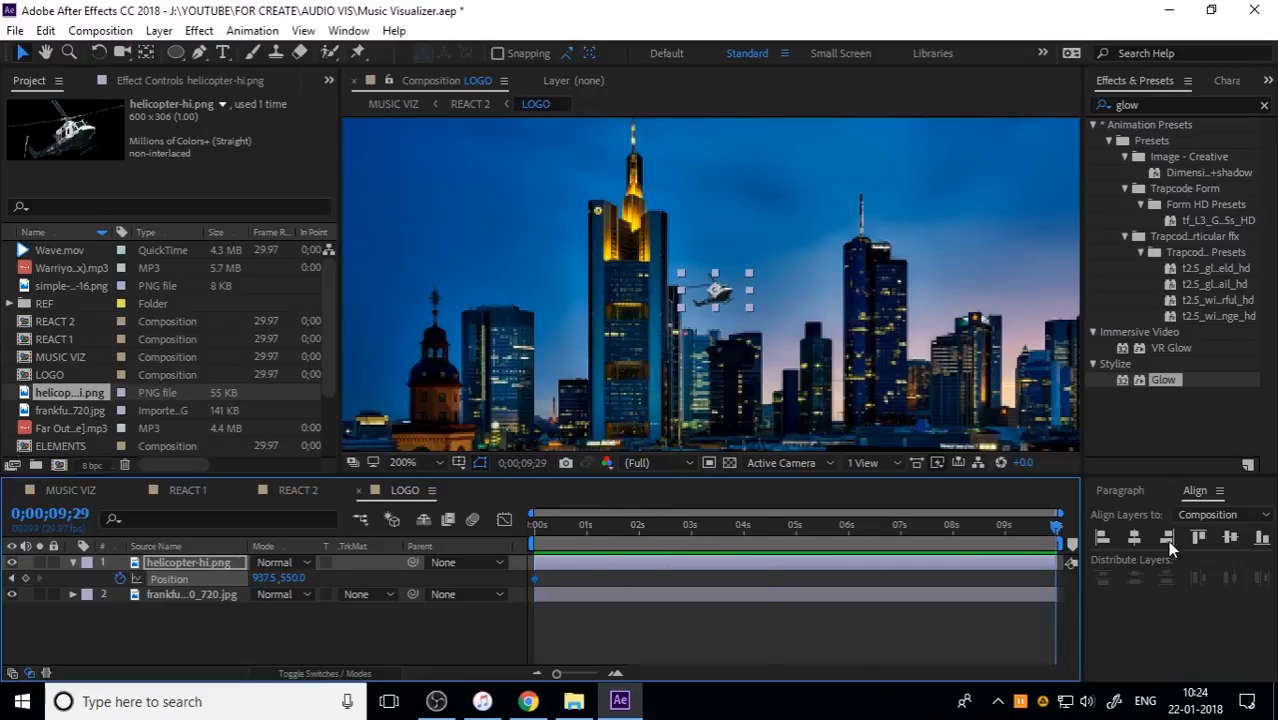
{"action": "left_click_drag", "start_coordinate": [725, 297], "coordinate": [797, 282]}
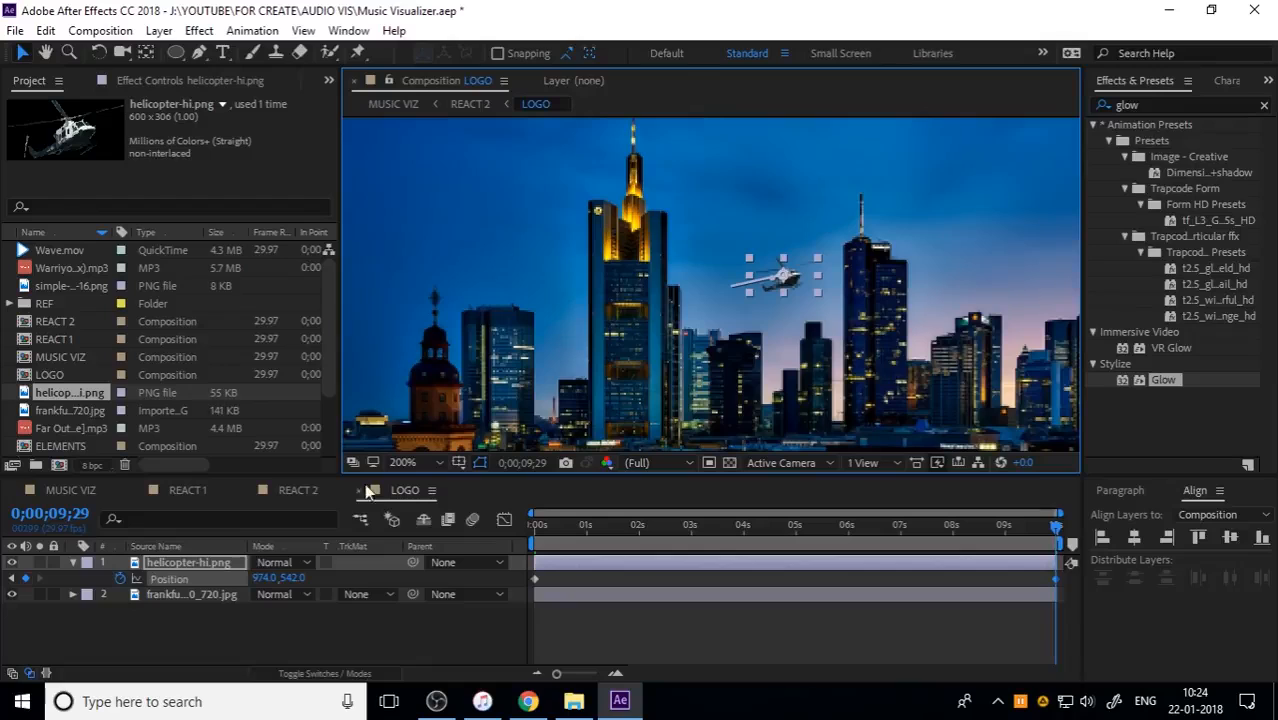
Extend the helicopter's end position to 993.0, 527.5 at 0;00;09;29 and add a Position keyframe of 953.0, 553.4 at 0;00;04;21.
{"action": "left_click", "coordinate": [298, 491]}
{"action": "scroll", "coordinate": [587, 428], "scroll_direction": "up", "scroll_amount": 2}
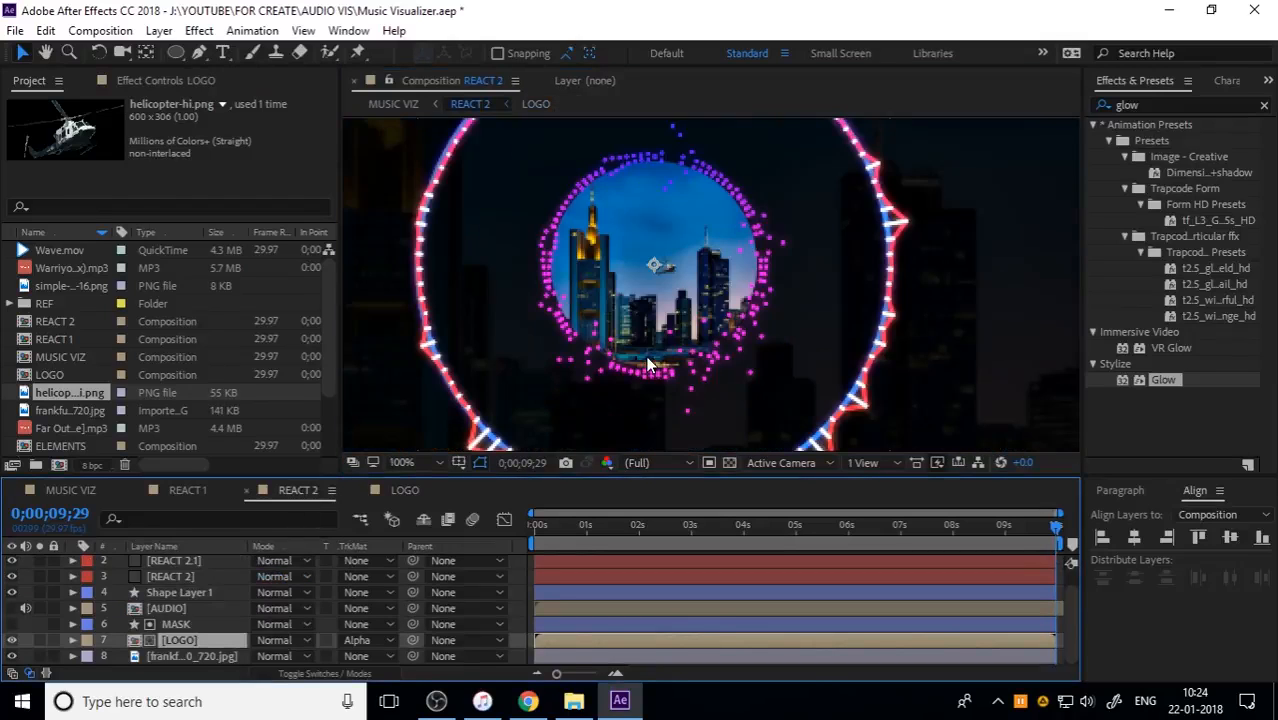
{"action": "left_click_drag", "start_coordinate": [596, 524], "coordinate": [520, 524]}
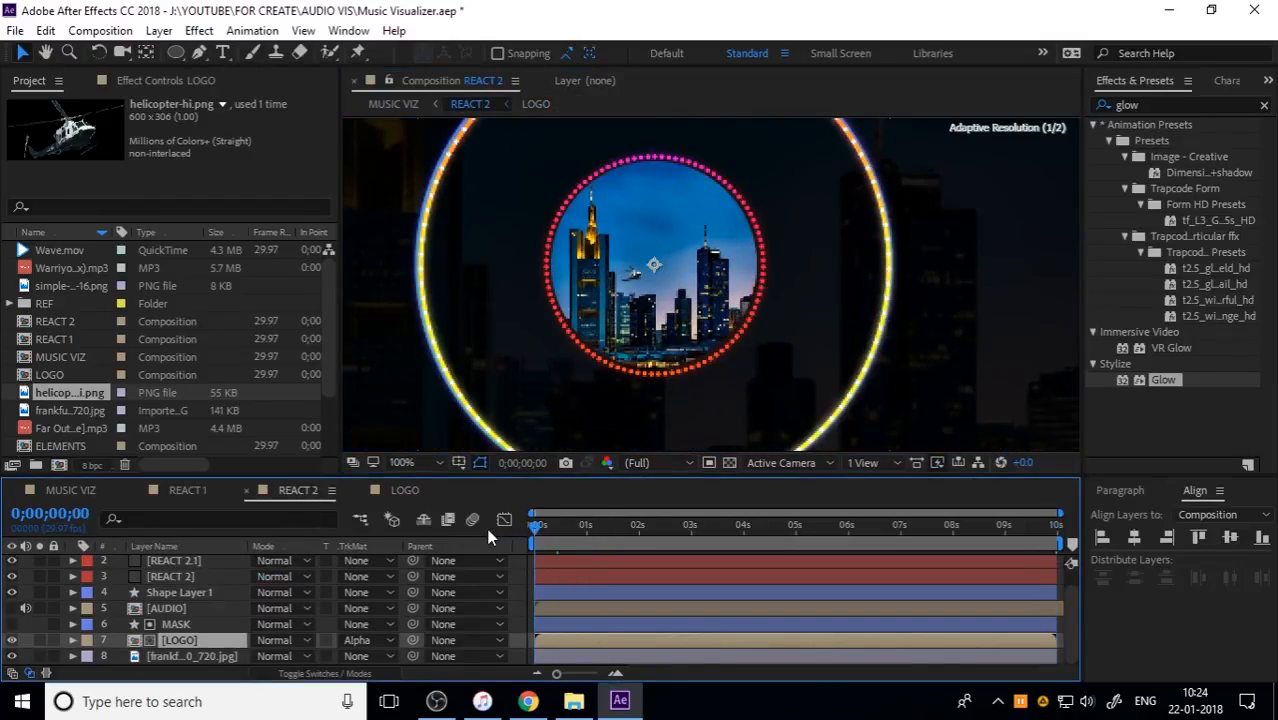
{"action": "left_click", "coordinate": [403, 490]}
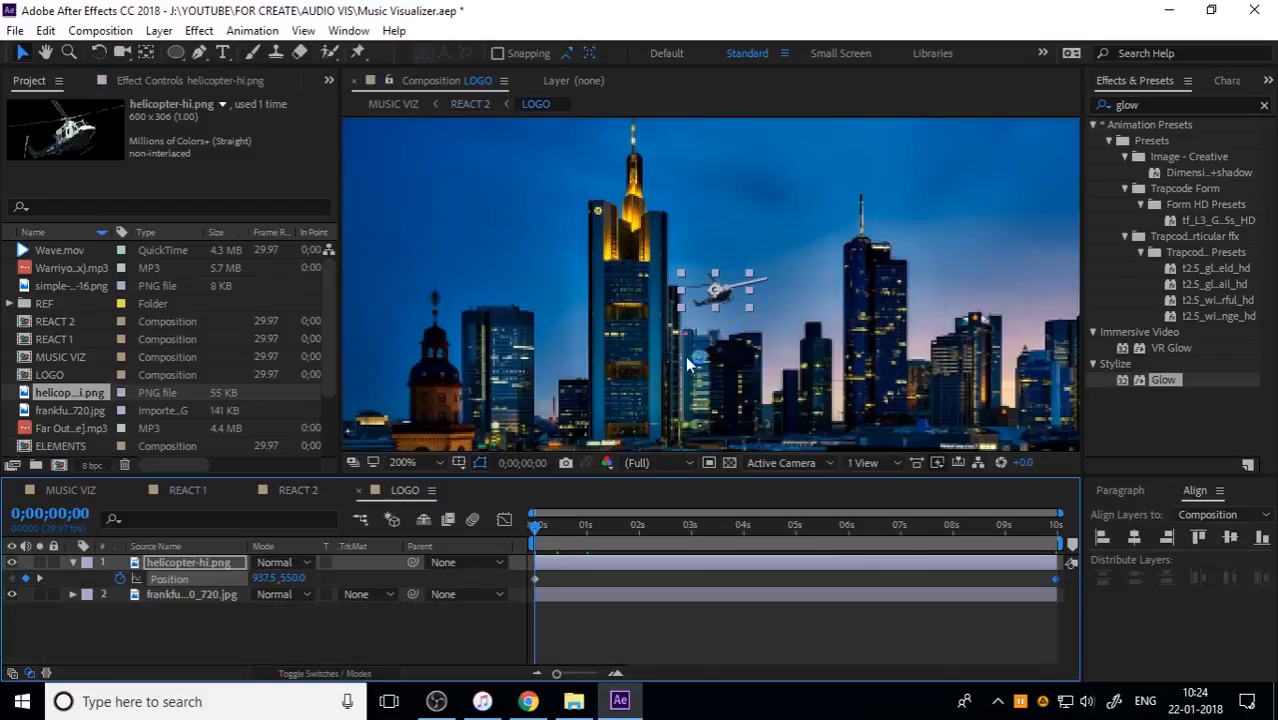
{"action": "left_click_drag", "start_coordinate": [704, 299], "coordinate": [826, 255]}
{"action": "key", "text": "End"}
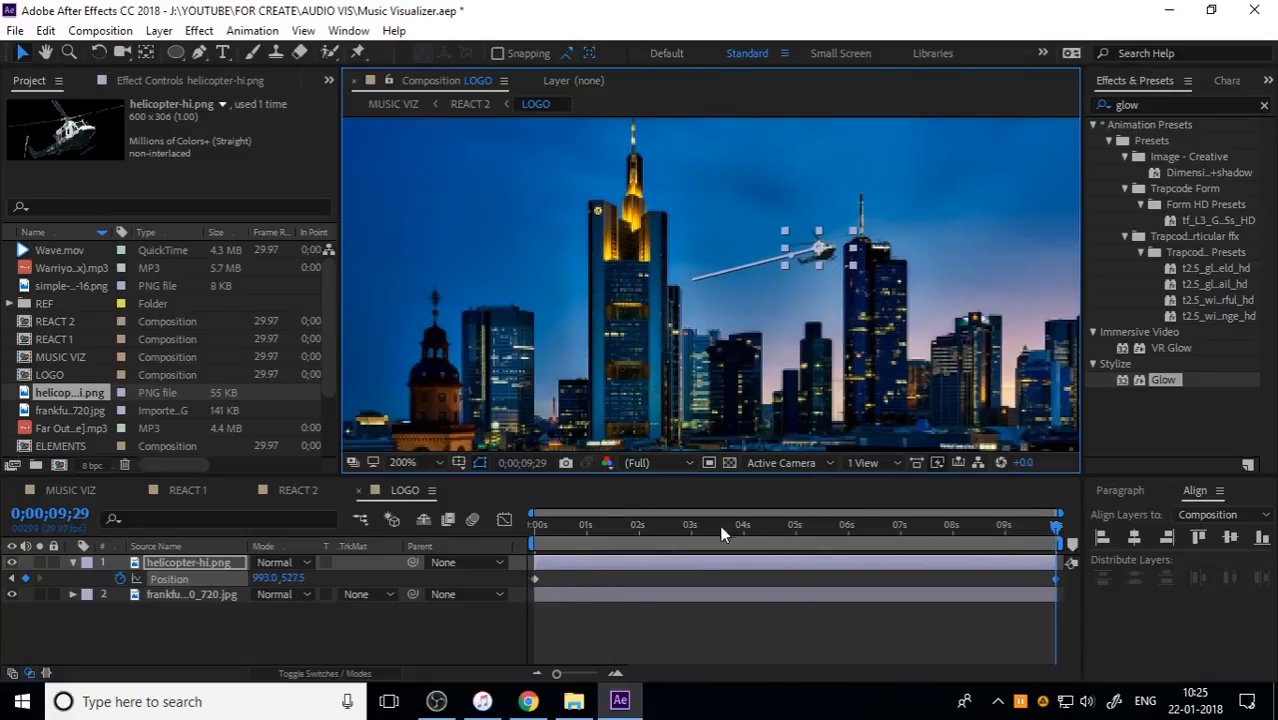
{"action": "left_click", "coordinate": [781, 531]}
{"action": "left_click_drag", "start_coordinate": [739, 271], "coordinate": [752, 298]}
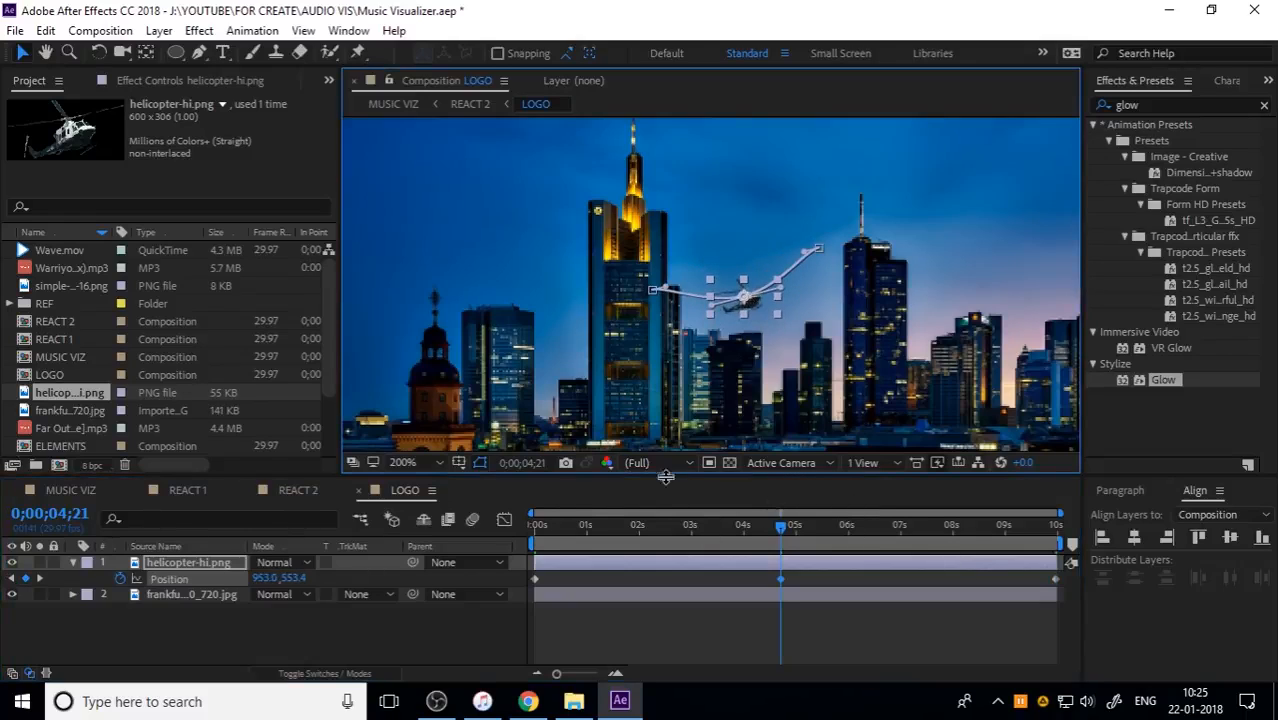
Preview the REACT 2 animation from the start with the whole composition fitted in the viewer.
{"action": "left_click", "coordinate": [312, 491]}
{"action": "key", "text": "space"}
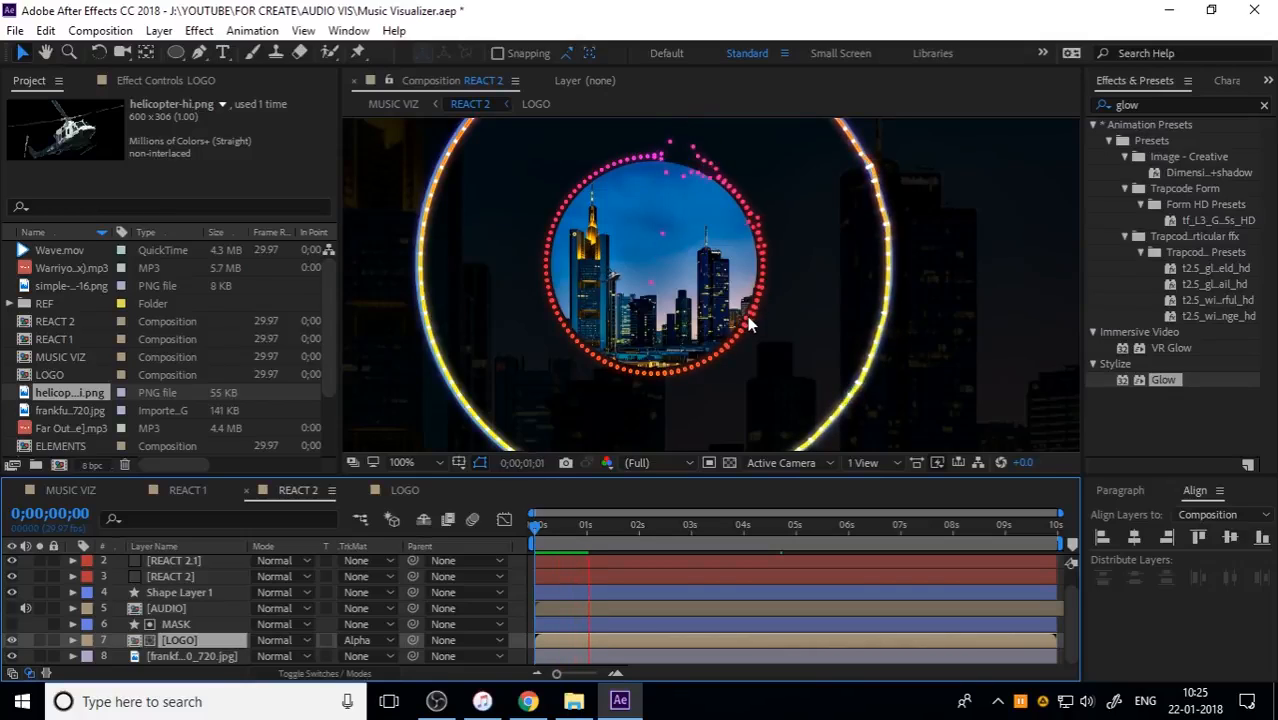
{"action": "left_click", "coordinate": [924, 318]}
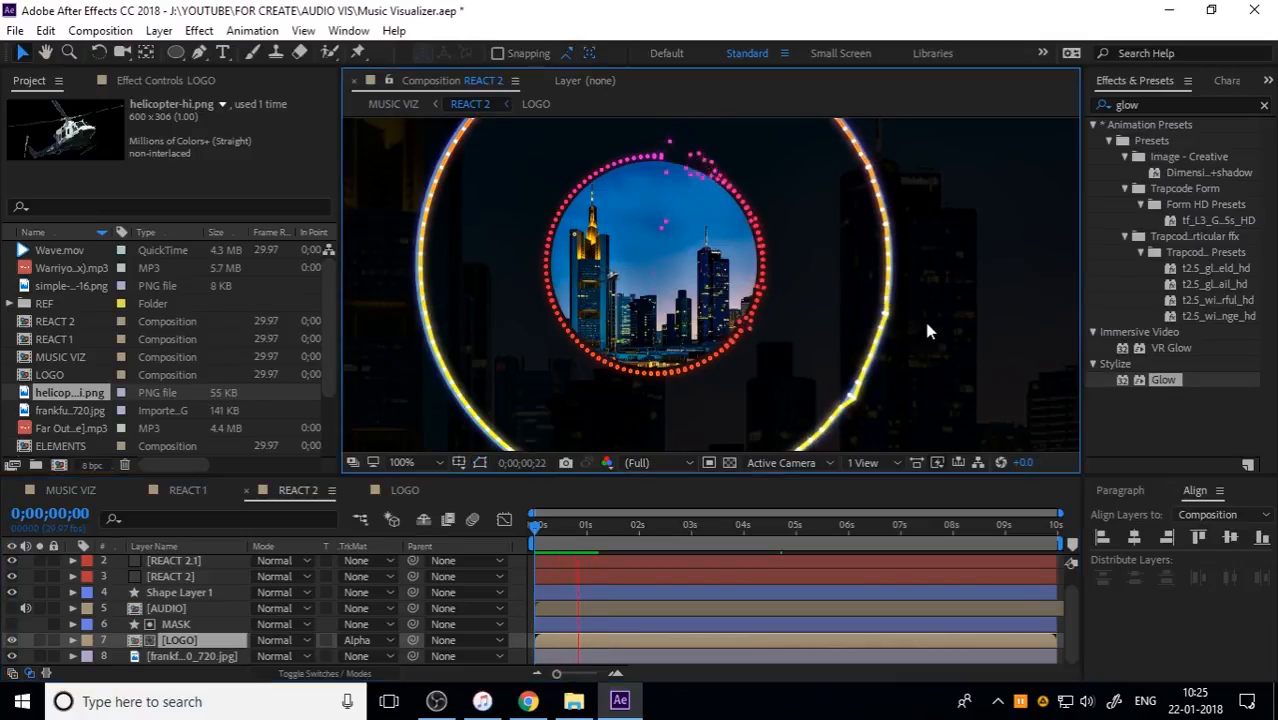
{"action": "left_click", "coordinate": [510, 526]}
{"action": "scroll", "coordinate": [886, 276], "scroll_direction": "down", "scroll_amount": 2}
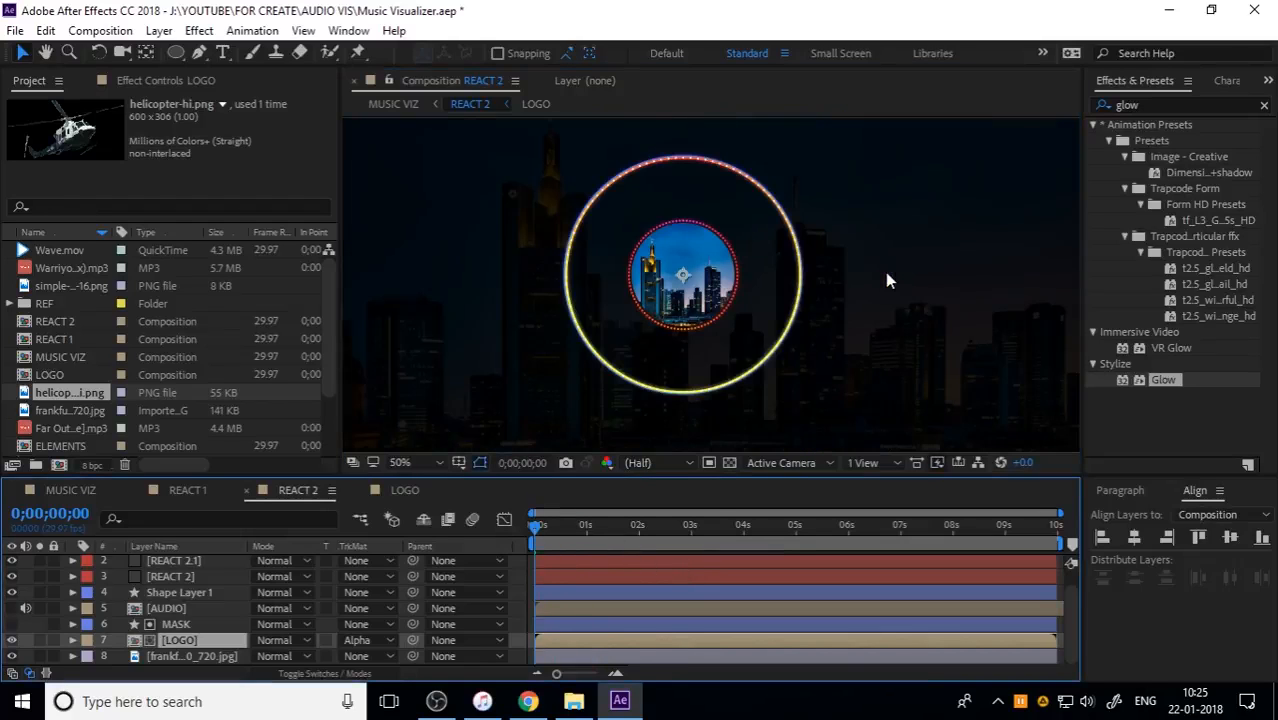
{"action": "key", "text": "space"}
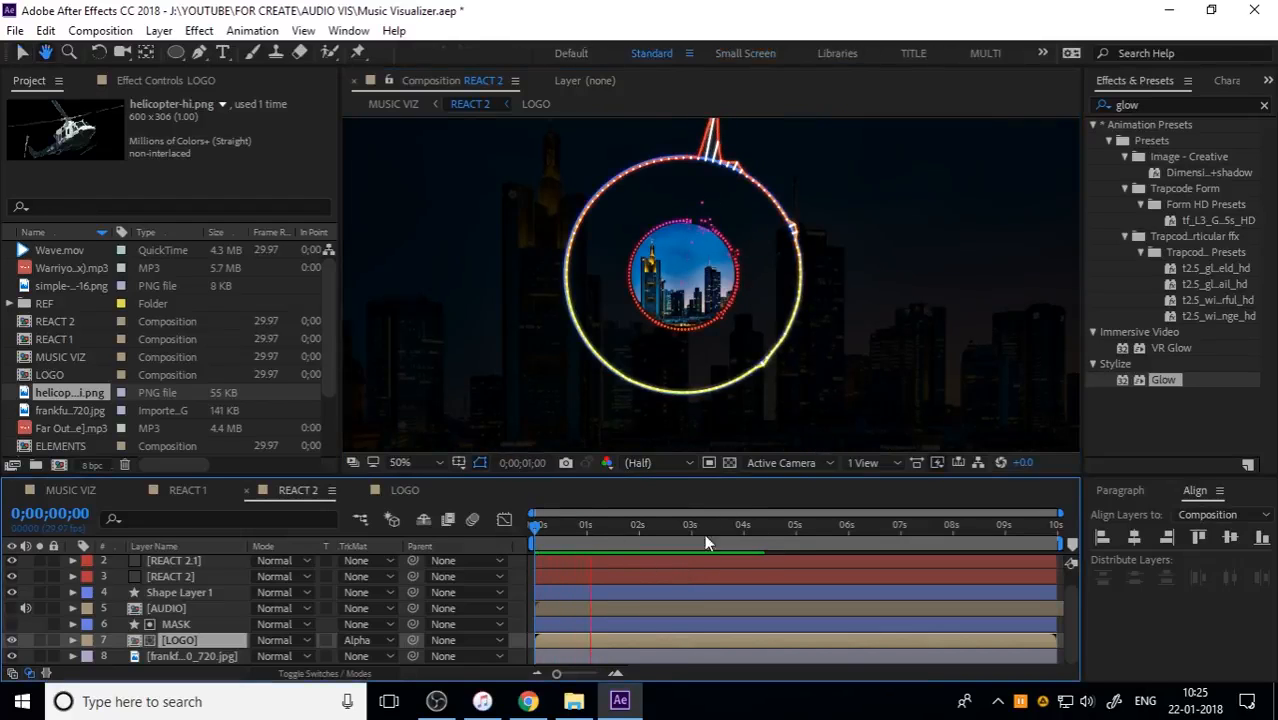
{"action": "scroll", "coordinate": [750, 348], "scroll_direction": "down", "scroll_amount": 2}
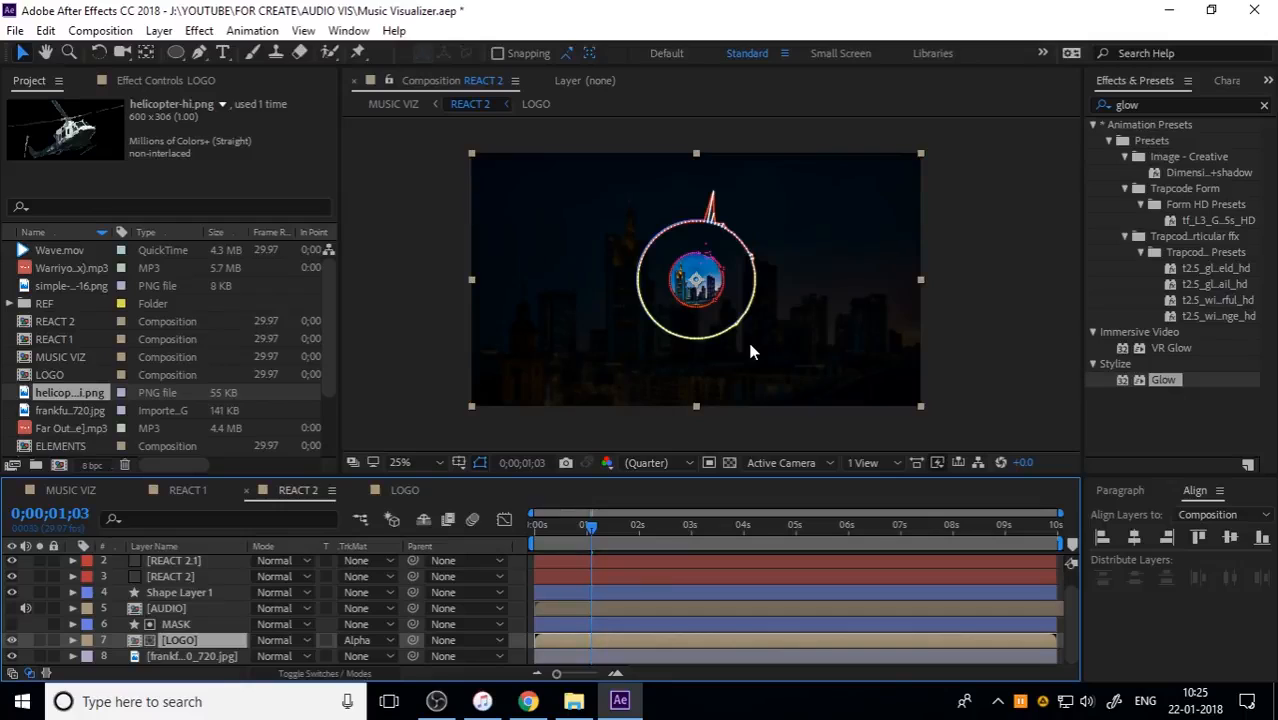
{"action": "left_click", "coordinate": [438, 463]}
{"action": "left_click", "coordinate": [516, 152]}
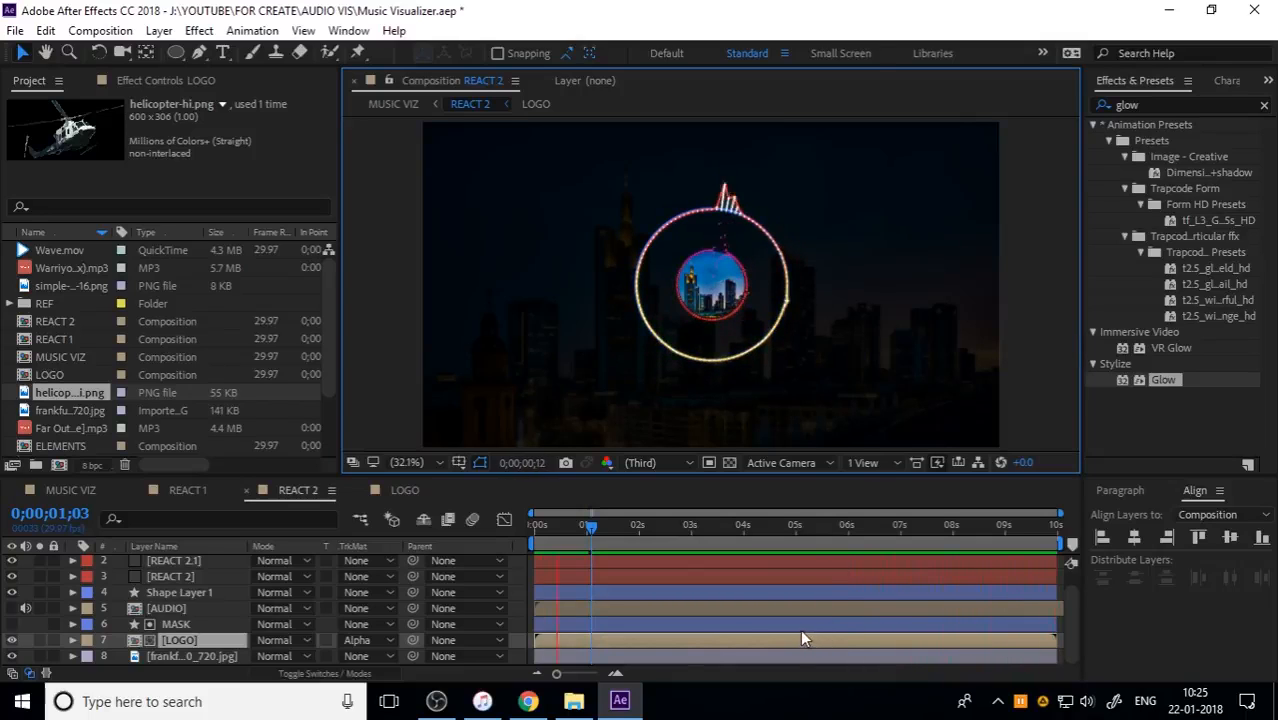
{"action": "left_click", "coordinate": [436, 701]}
{"action": "left_click", "coordinate": [1216, 561]}
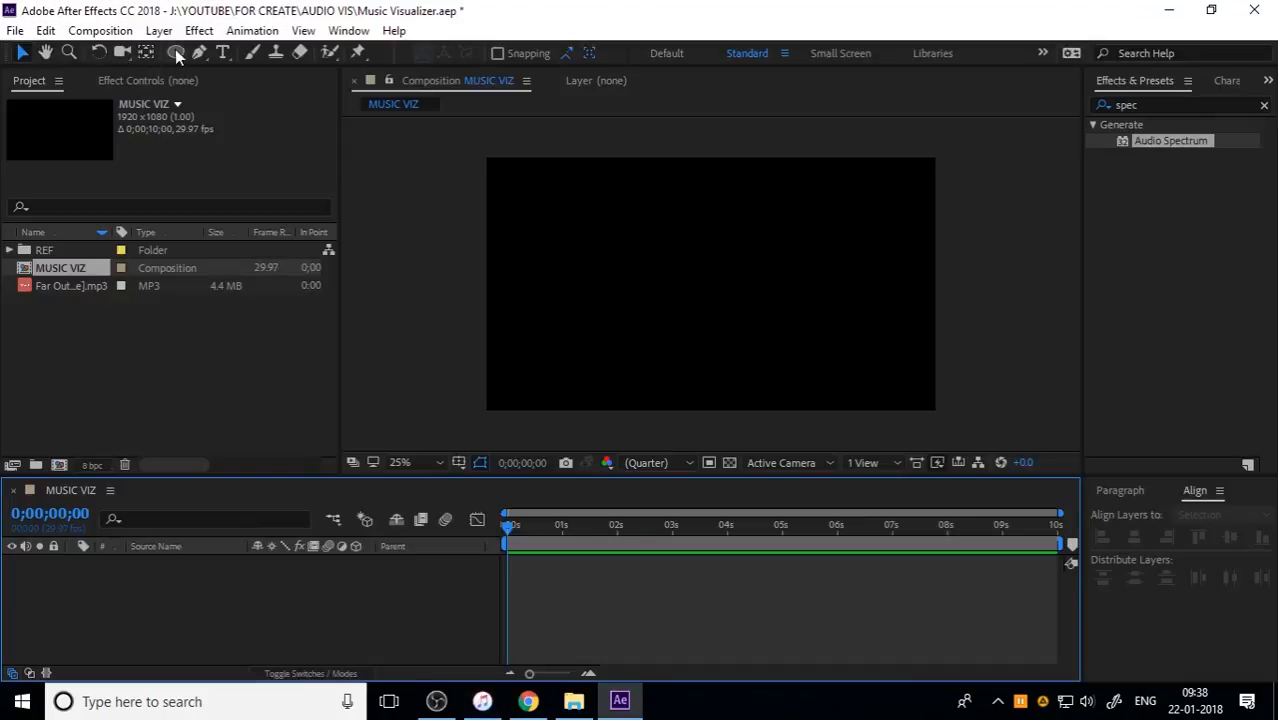
Add an ellipse shape layer to the MUSIC VIZ composition and set its size to 500 × 500.
{"action": "double_click", "coordinate": [175, 52]}
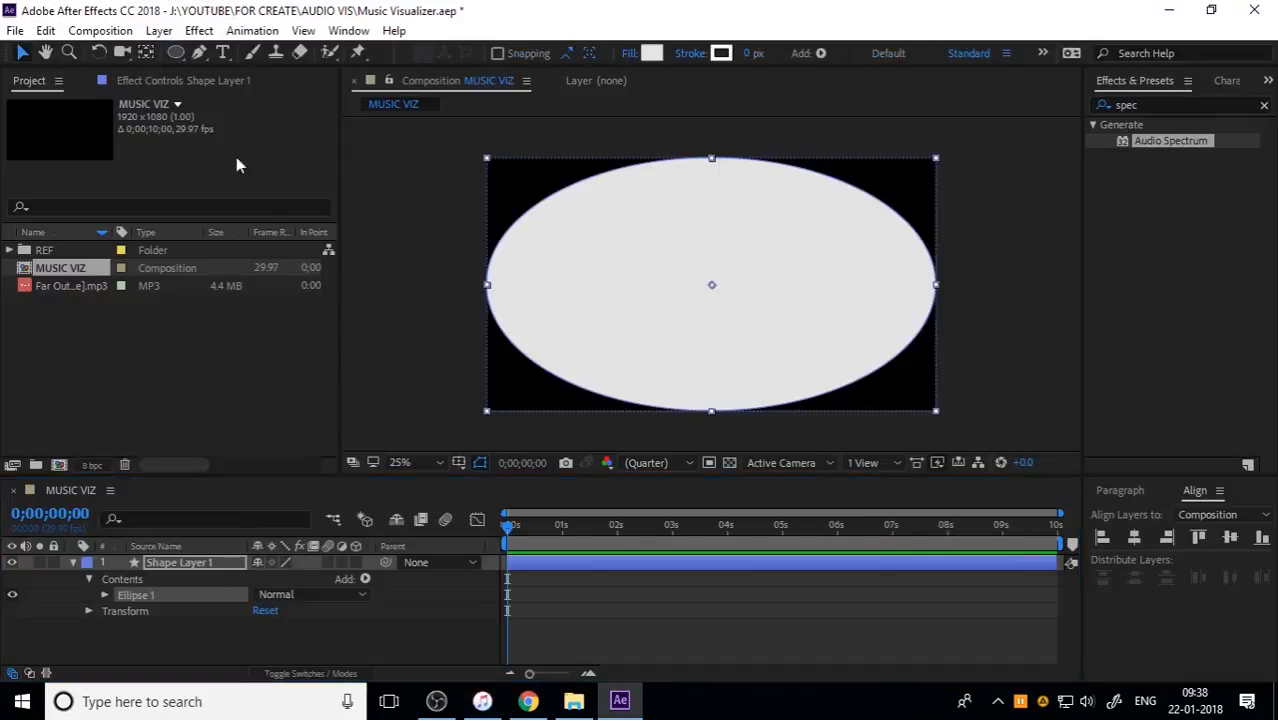
{"action": "left_click", "coordinate": [104, 594]}
{"action": "left_click", "coordinate": [121, 609]}
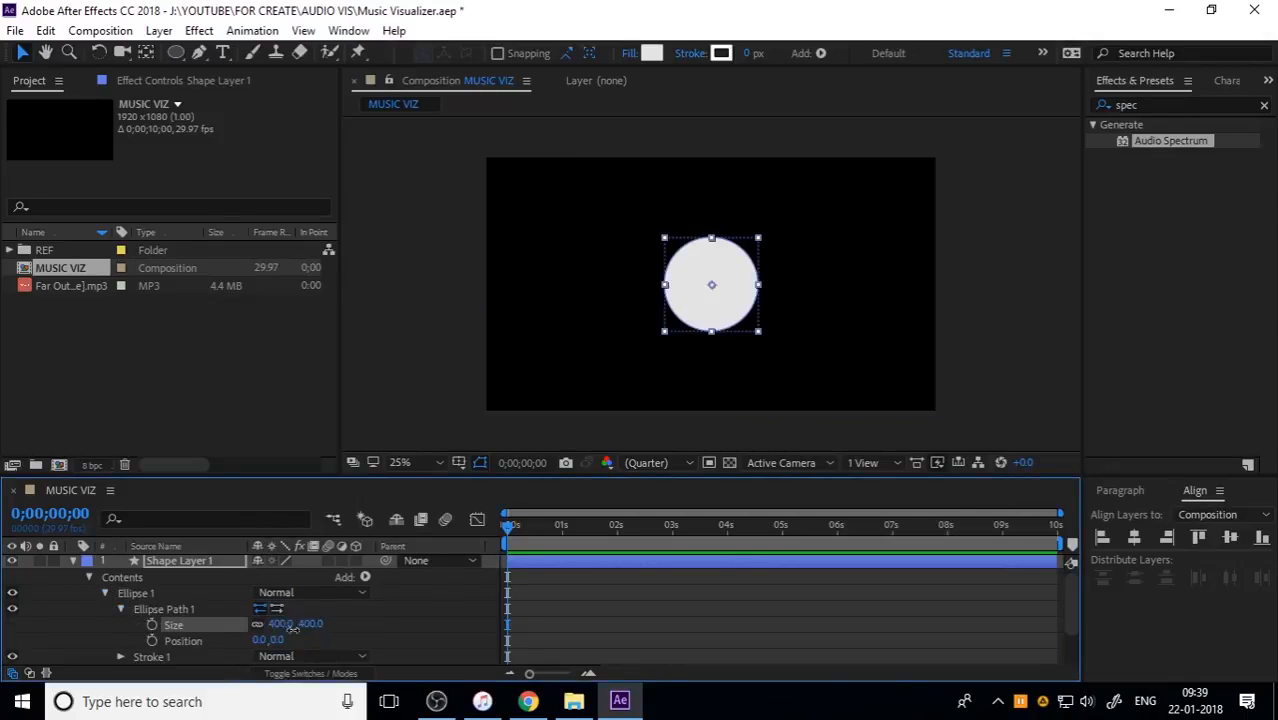
{"action": "left_click", "coordinate": [288, 625]}
{"action": "type", "text": "500"}
{"action": "key", "text": "Return"}
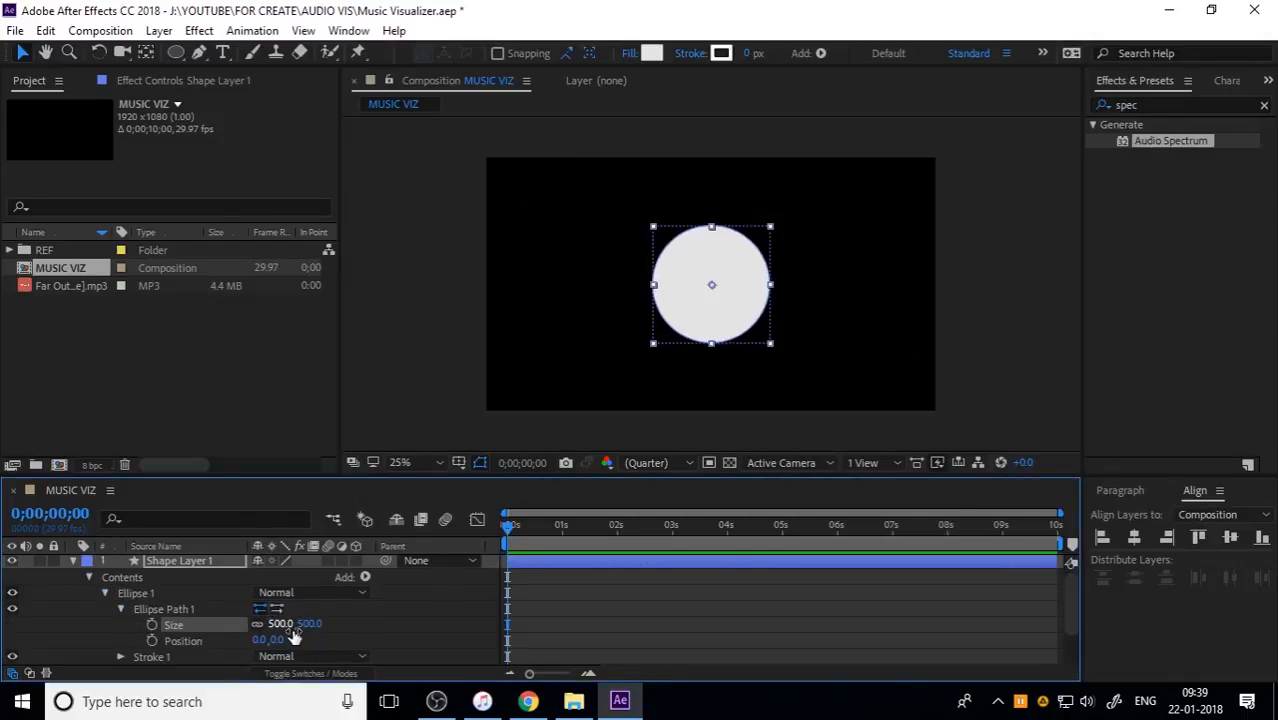
{"action": "left_click", "coordinate": [987, 293]}
{"action": "left_click", "coordinate": [107, 568]}
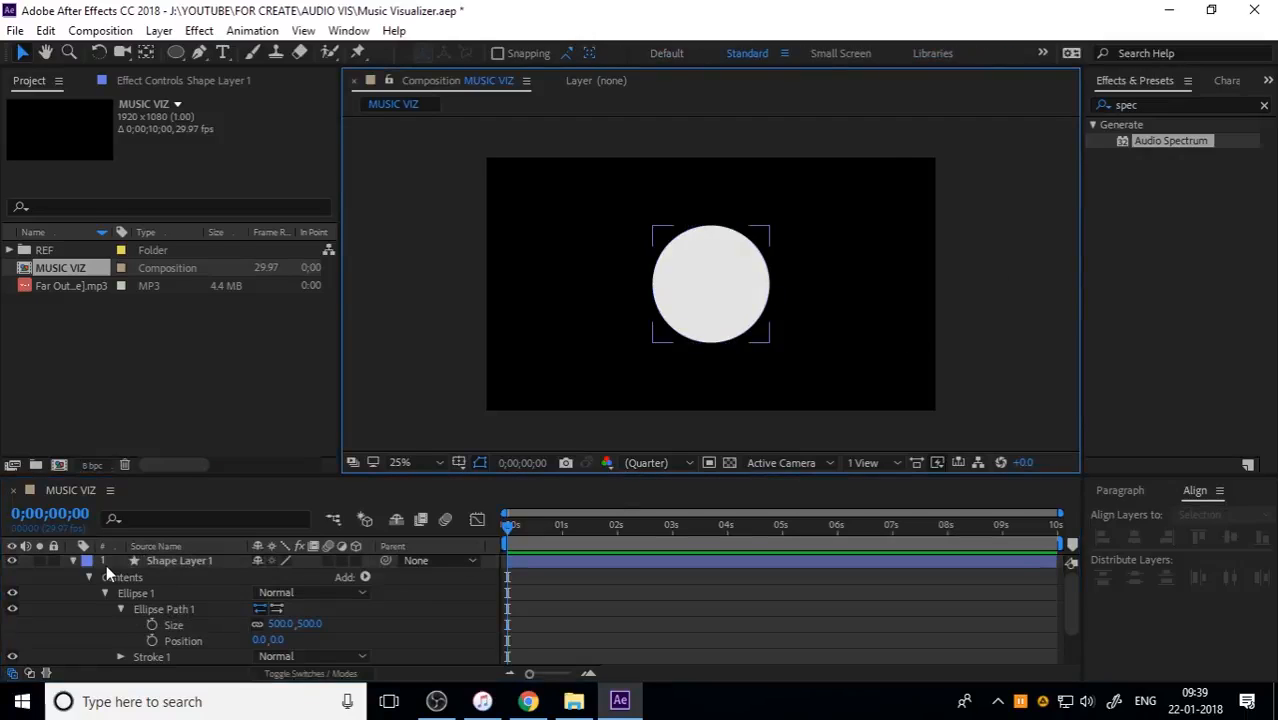
{"action": "left_click", "coordinate": [71, 563]}
{"action": "left_click", "coordinate": [142, 564]}
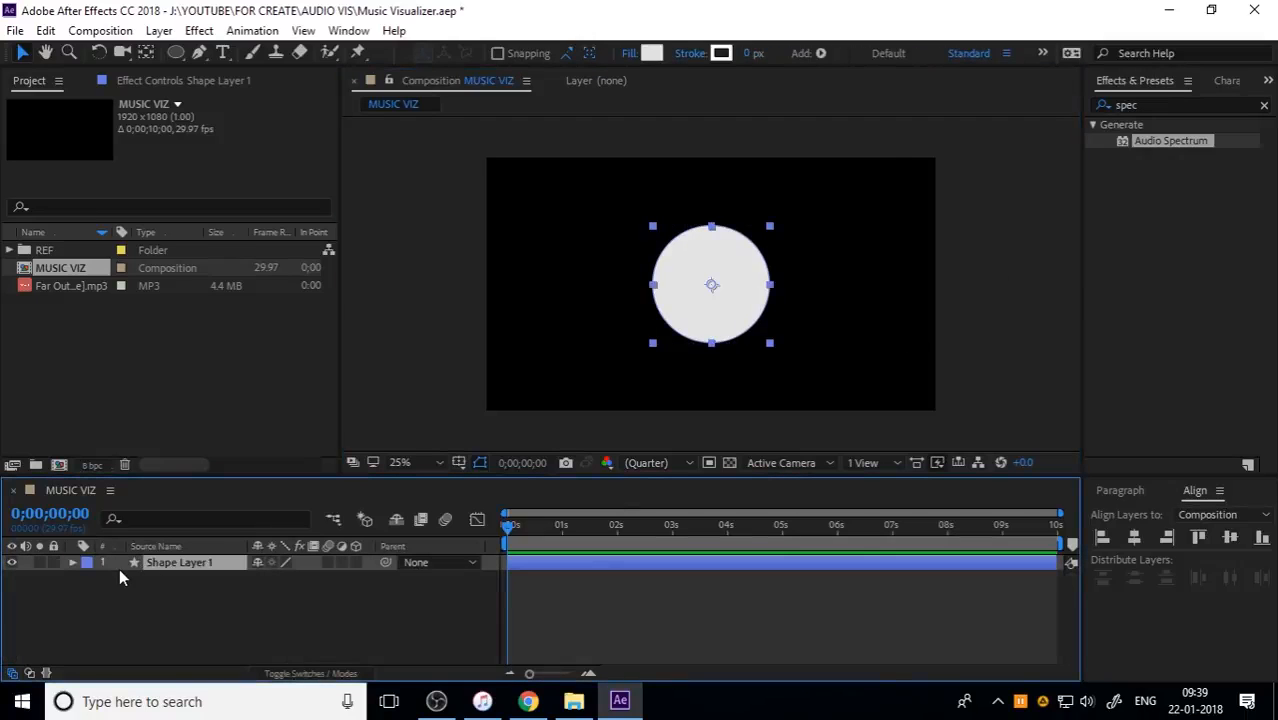
Convert the circle's Ellipse Path 1 to a Bezier path and hide the shape layer.
{"action": "left_click", "coordinate": [71, 563]}
{"action": "left_click", "coordinate": [176, 606]}
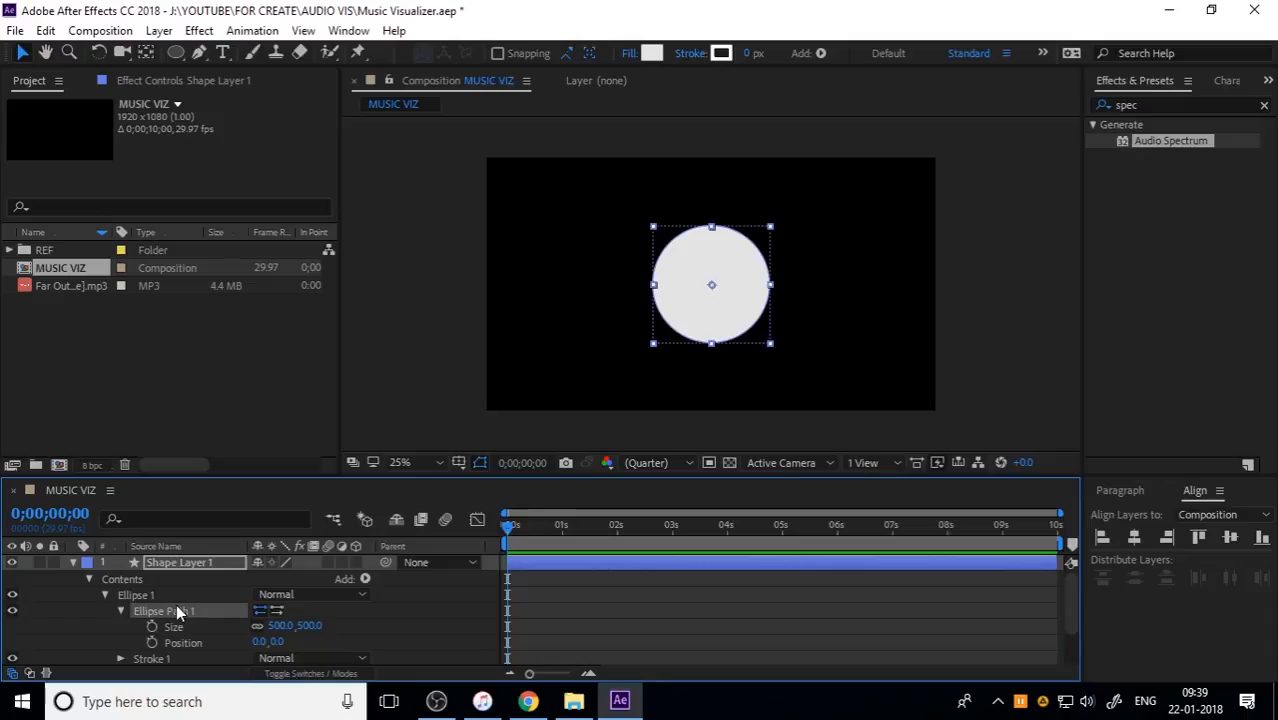
{"action": "left_click", "coordinate": [160, 595]}
{"action": "left_click", "coordinate": [163, 608]}
{"action": "right_click", "coordinate": [163, 608]}
{"action": "left_click", "coordinate": [257, 615]}
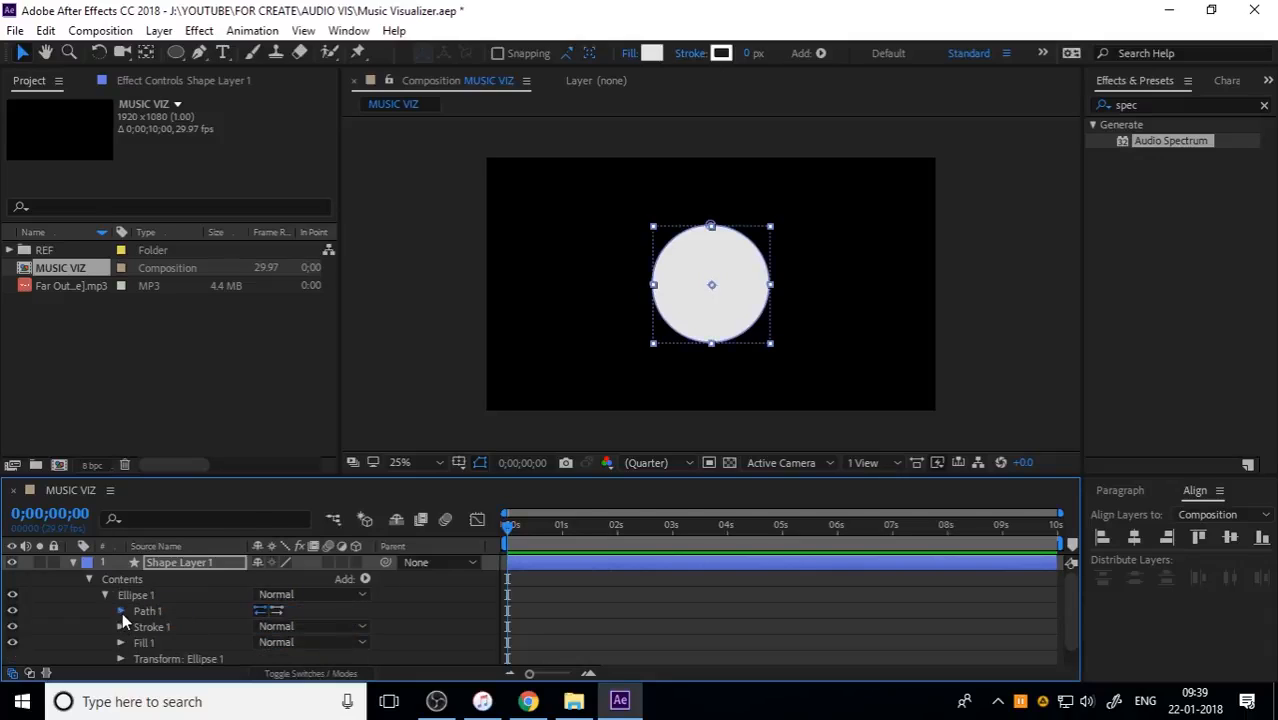
{"action": "left_click", "coordinate": [121, 611]}
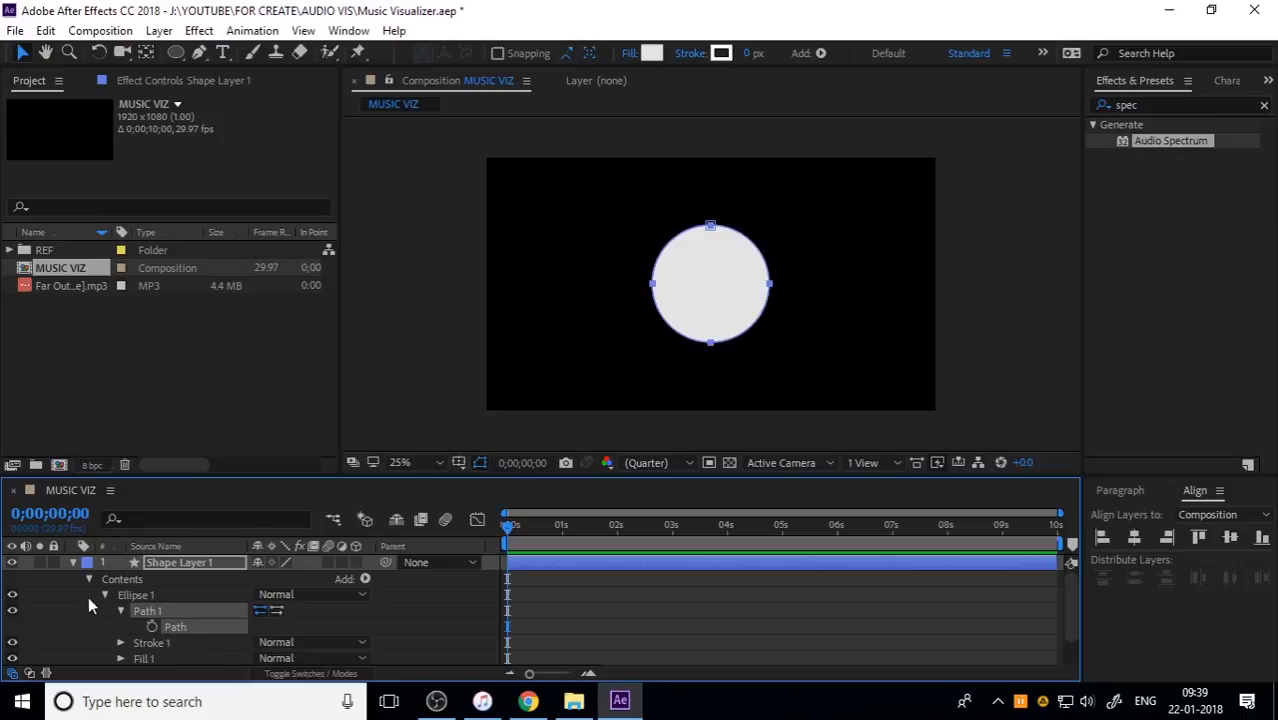
{"action": "left_click", "coordinate": [75, 562]}
{"action": "left_click", "coordinate": [179, 563]}
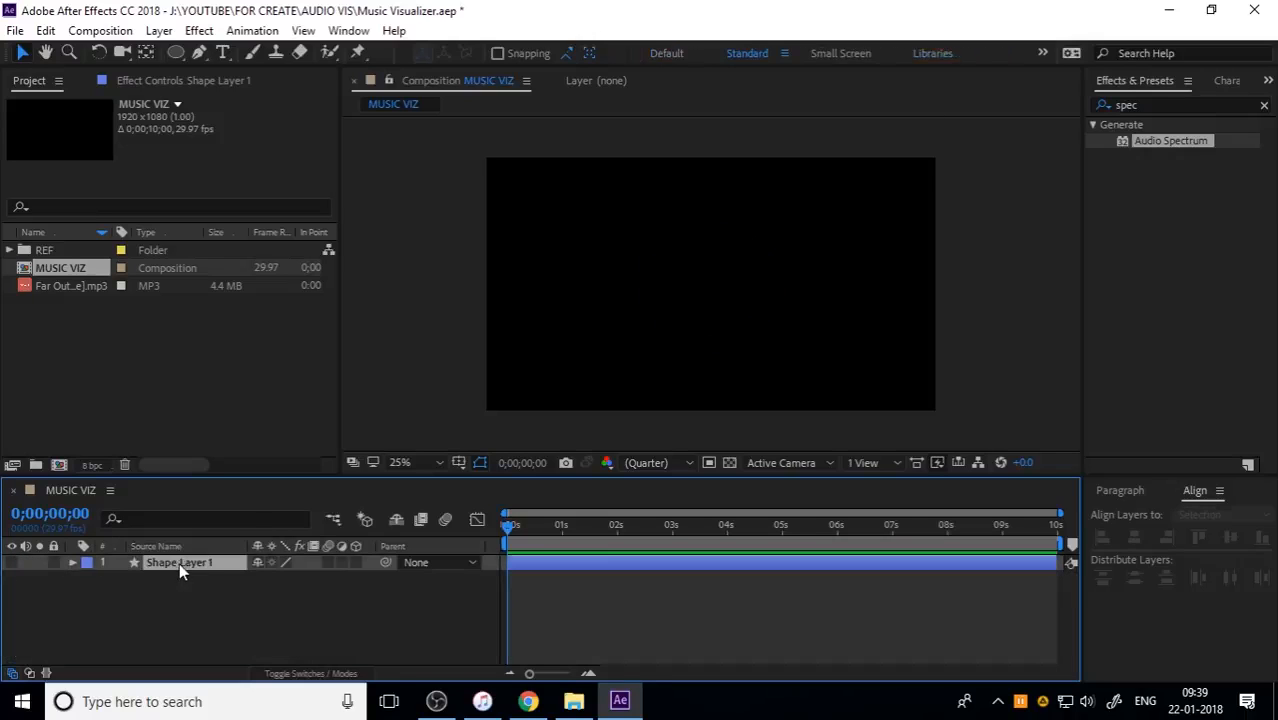
Create a composition-sized solid layer named React 1.
{"action": "left_click", "coordinate": [159, 30]}
{"action": "mouse_move", "coordinate": [160, 50]}
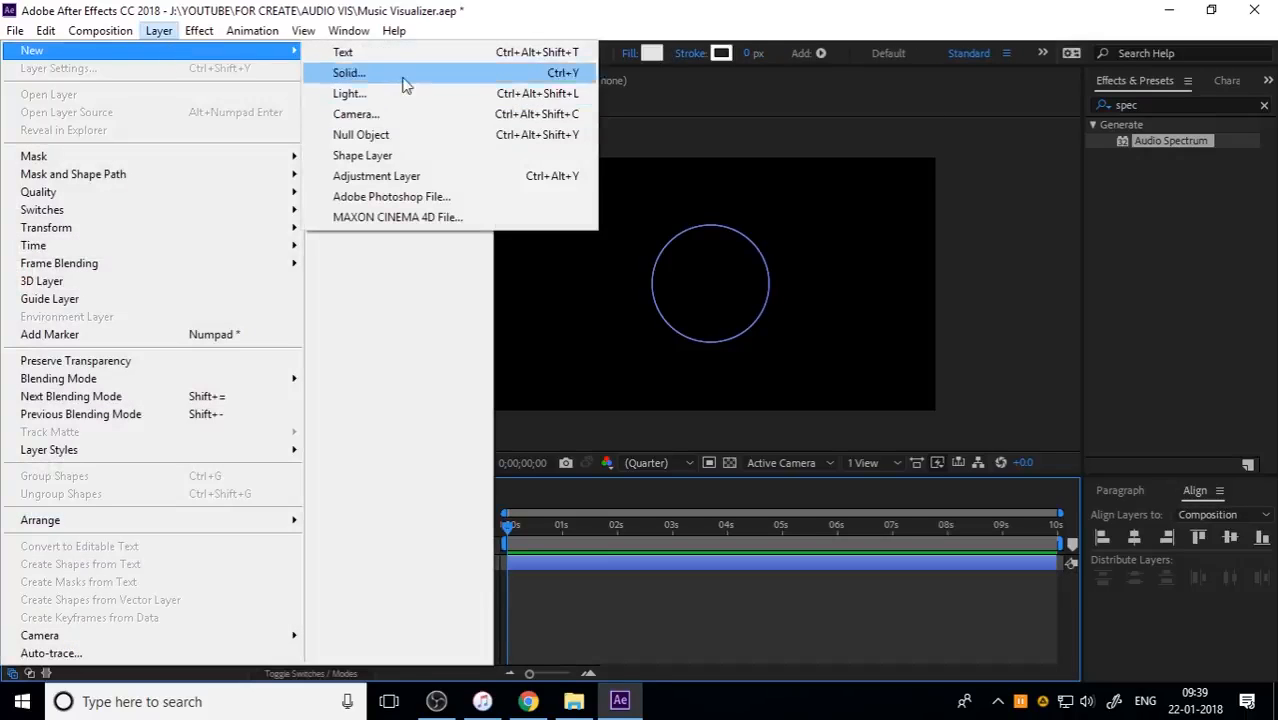
{"action": "left_click", "coordinate": [405, 79]}
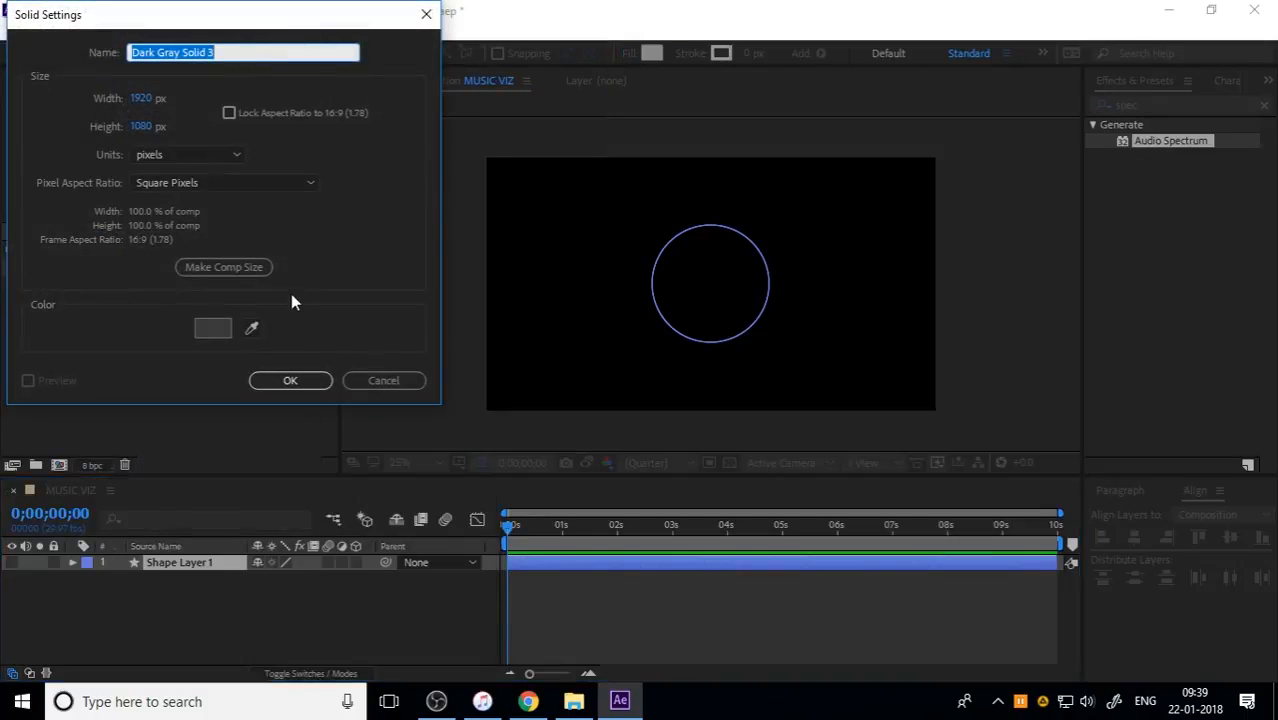
{"action": "type", "text": "React 1"}
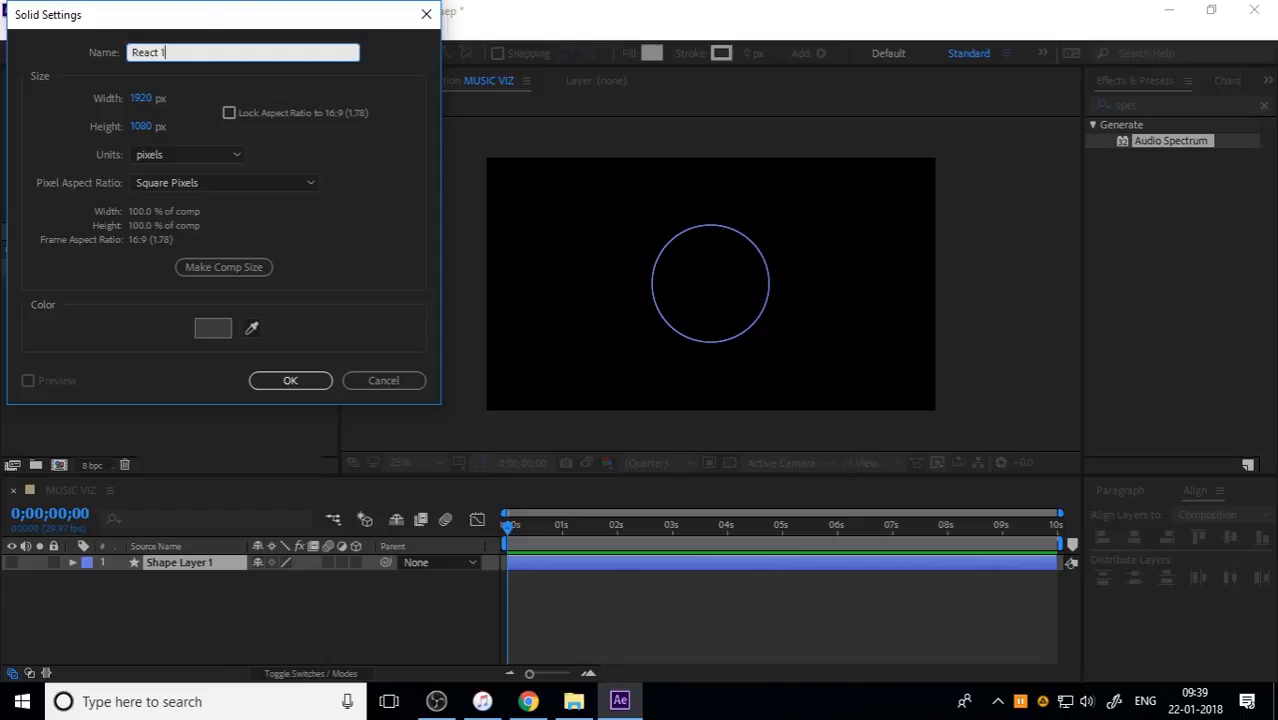
{"action": "key", "text": "Return"}
Add a new mask to the React 1 solid and paste the copied circle path into its Mask Path.
{"action": "right_click", "coordinate": [176, 563]}
{"action": "mouse_move", "coordinate": [295, 104]}
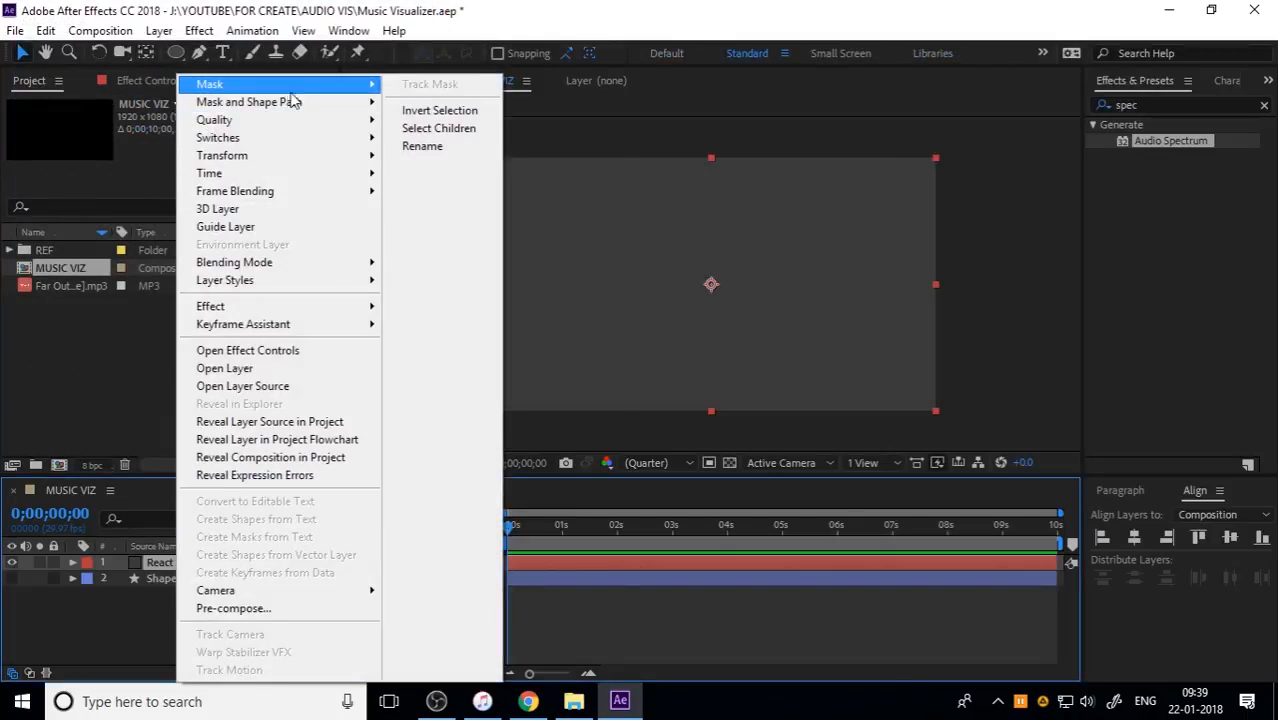
{"action": "left_click", "coordinate": [435, 87]}
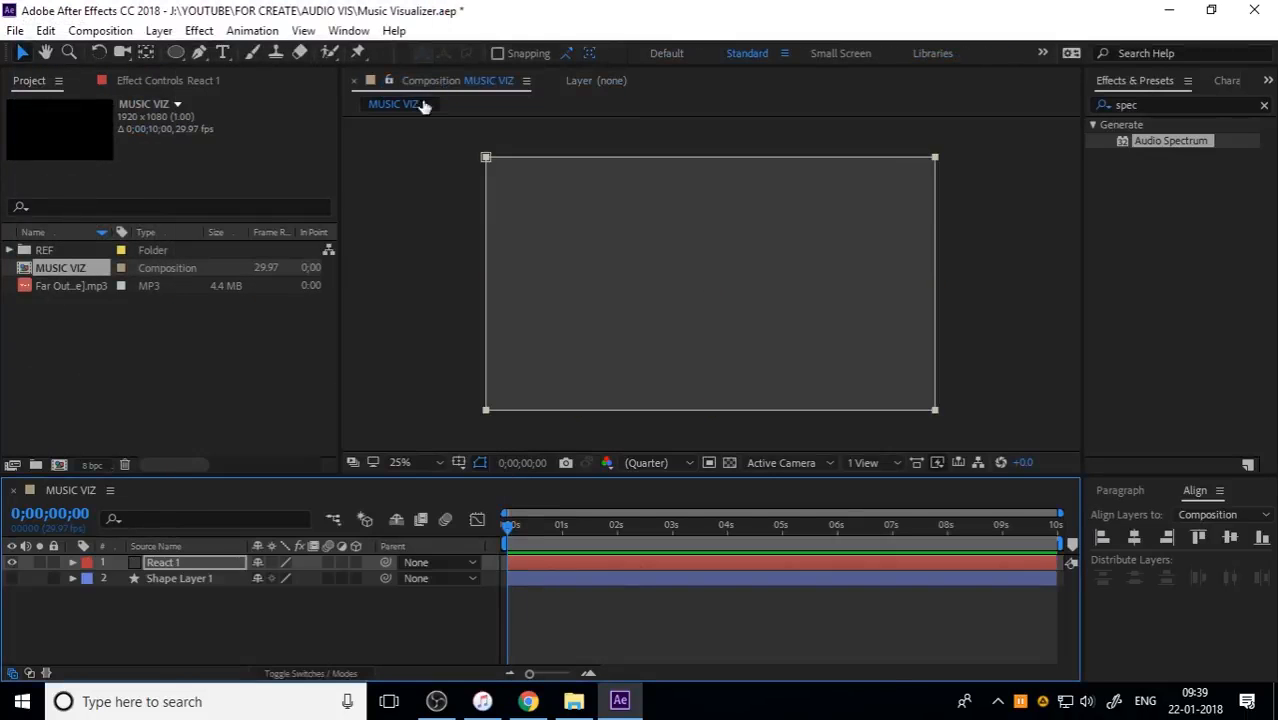
{"action": "left_click", "coordinate": [73, 563]}
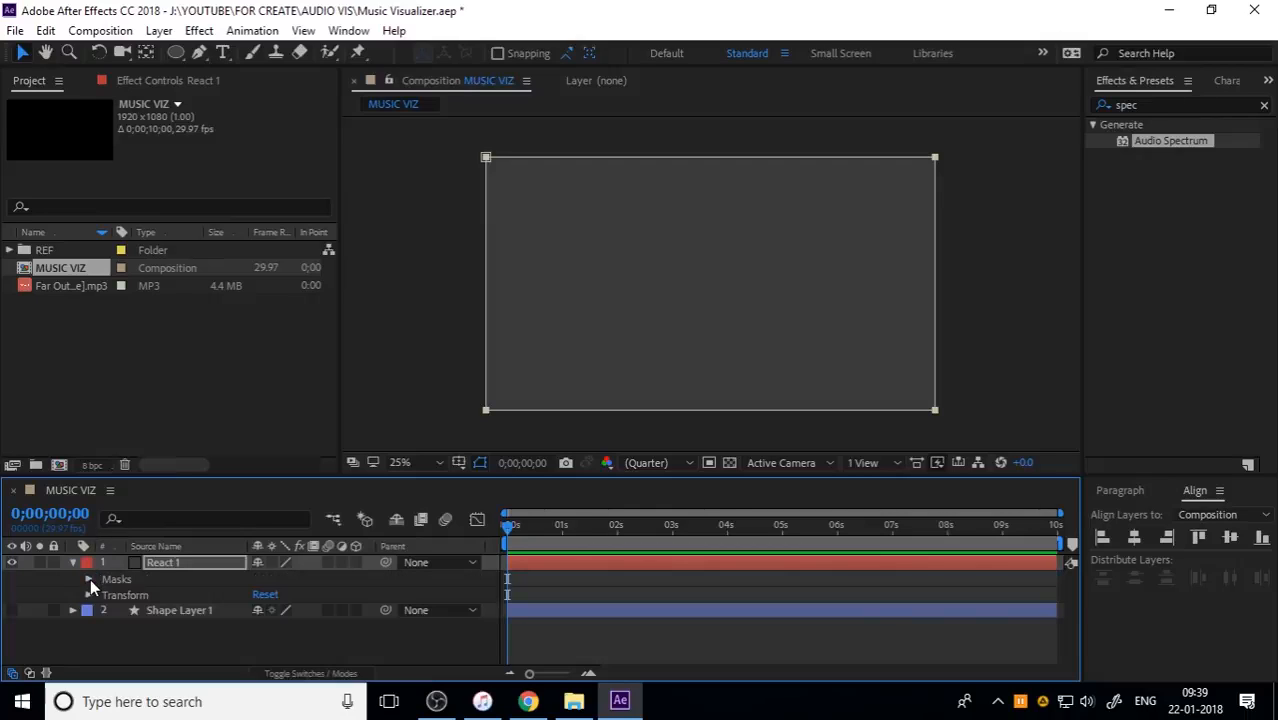
{"action": "left_click", "coordinate": [89, 579]}
{"action": "left_click", "coordinate": [107, 594]}
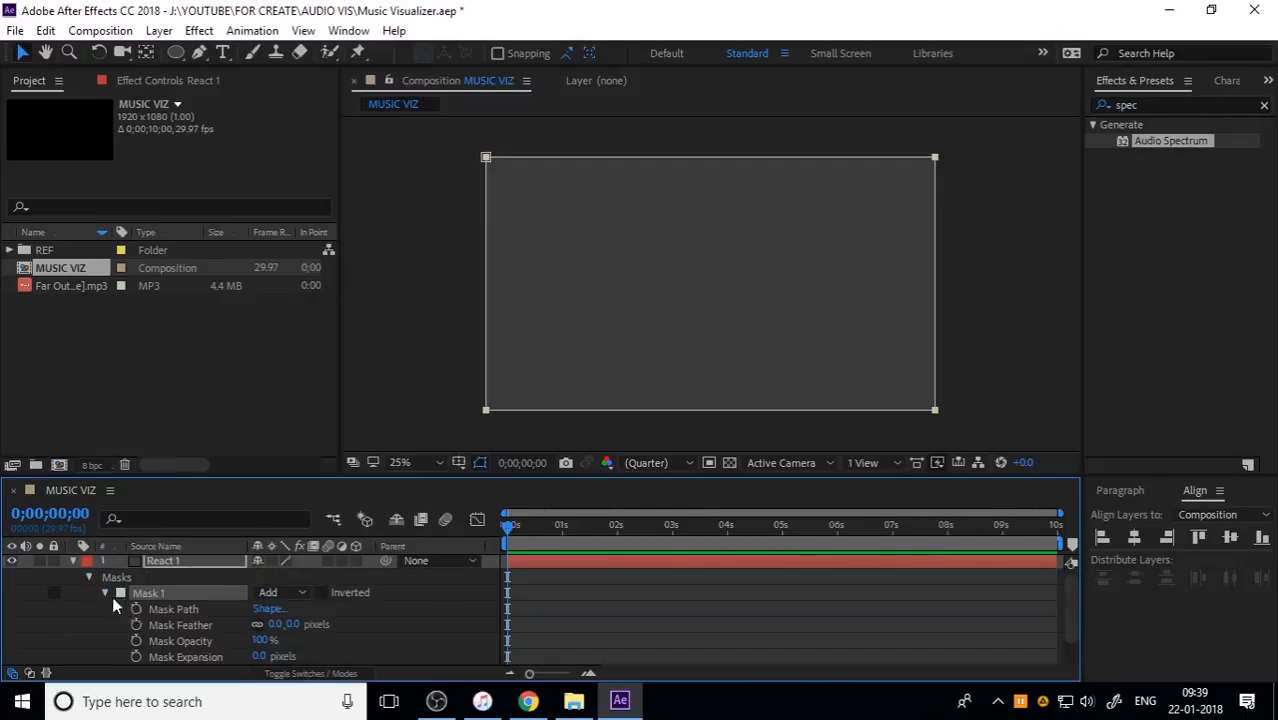
{"action": "left_click", "coordinate": [196, 611]}
{"action": "key", "text": "ctrl+v"}
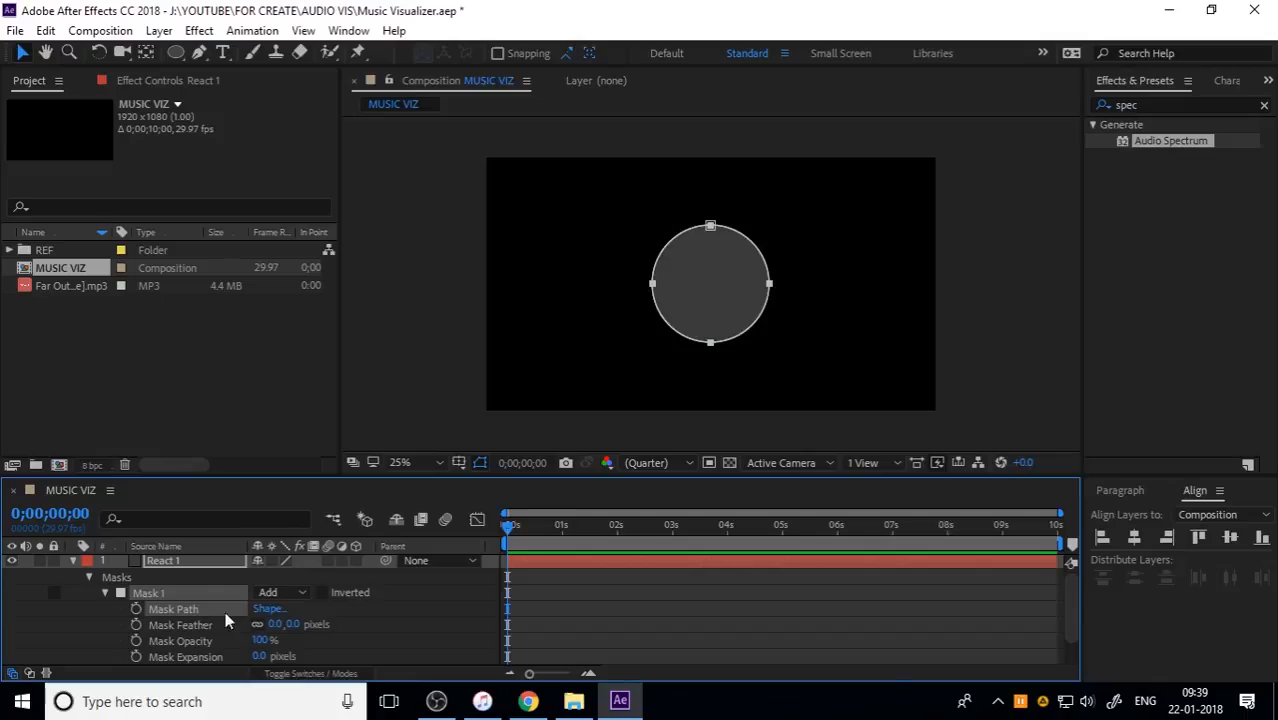
Set the mode of React 1's Mask 1 to None and collapse the layer's properties.
{"action": "left_click", "coordinate": [285, 593]}
{"action": "left_click", "coordinate": [318, 447]}
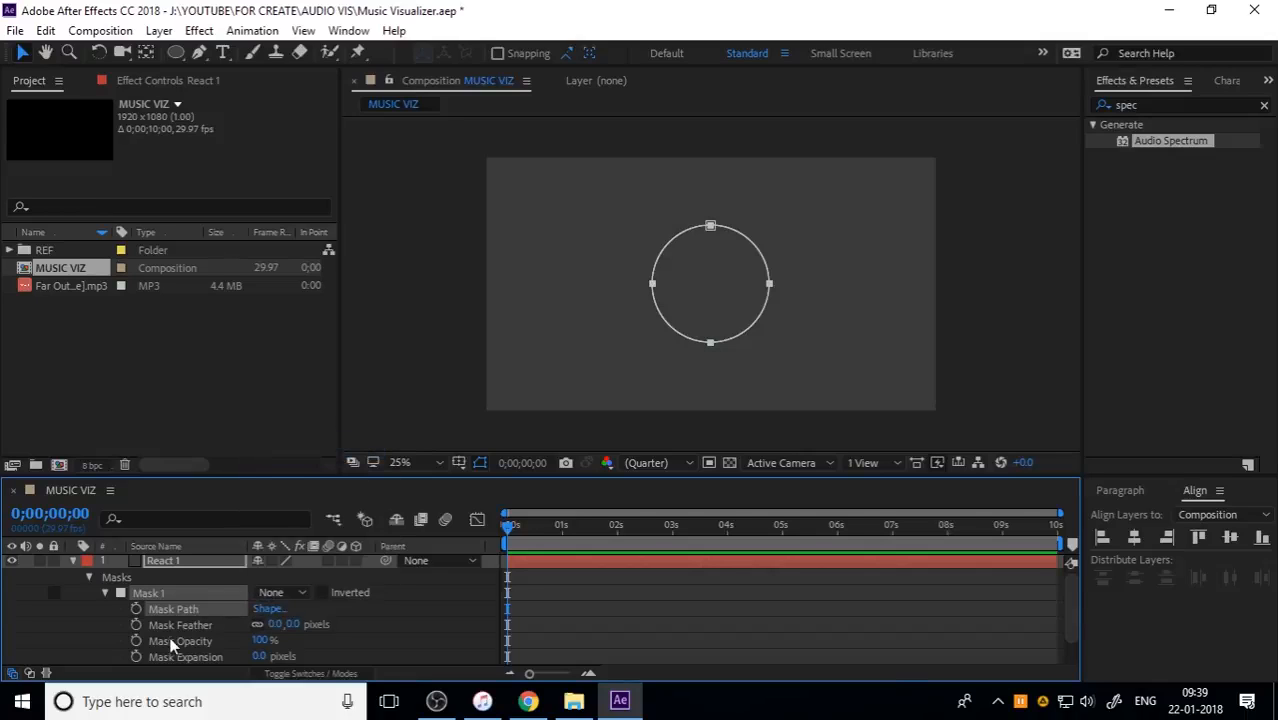
{"action": "left_click", "coordinate": [72, 561]}
{"action": "left_click", "coordinate": [167, 626]}
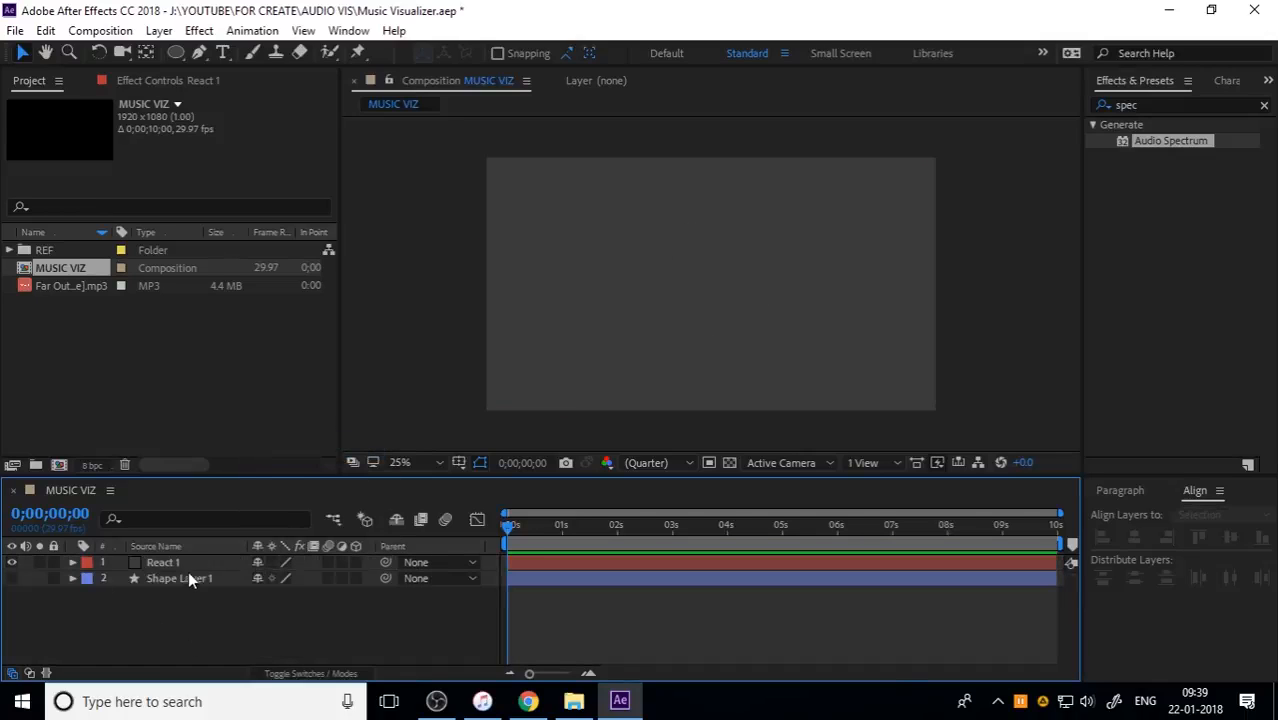
Apply the Audio Spectrum effect to the React 1 layer.
{"action": "left_click", "coordinate": [191, 563]}
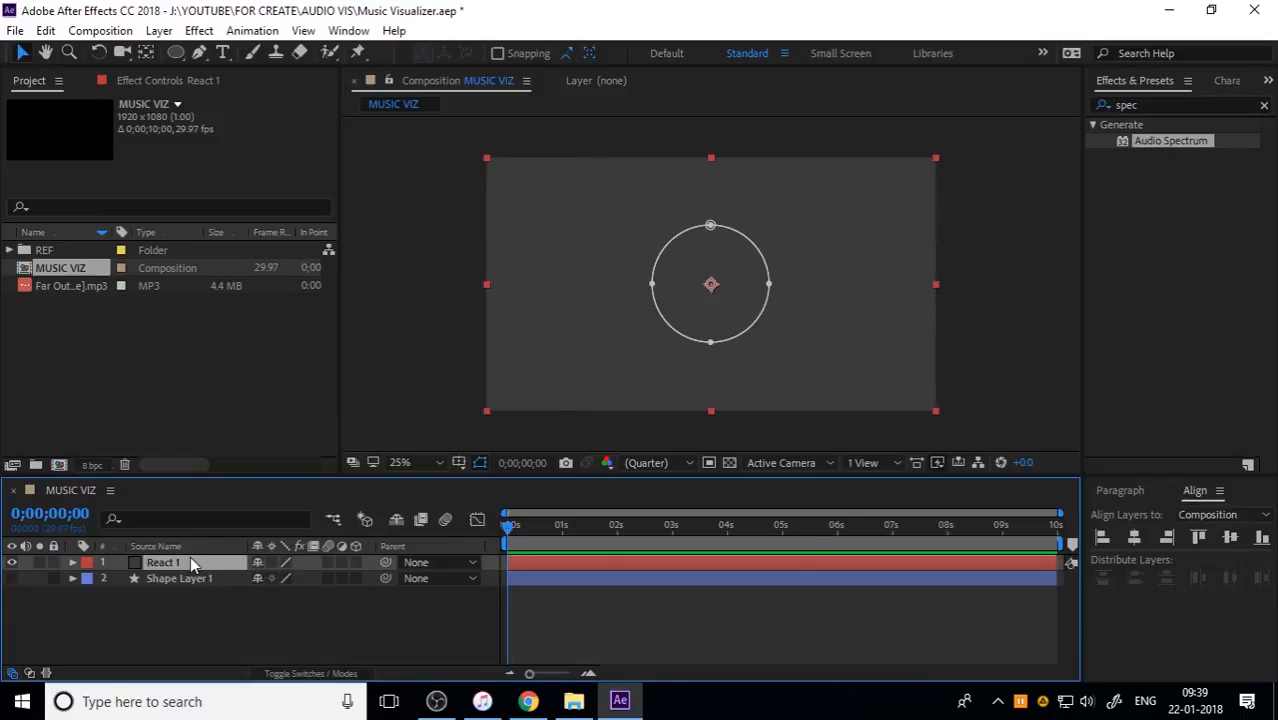
{"action": "left_click", "coordinate": [205, 33]}
{"action": "mouse_move", "coordinate": [220, 288]}
{"action": "left_click", "coordinate": [427, 233]}
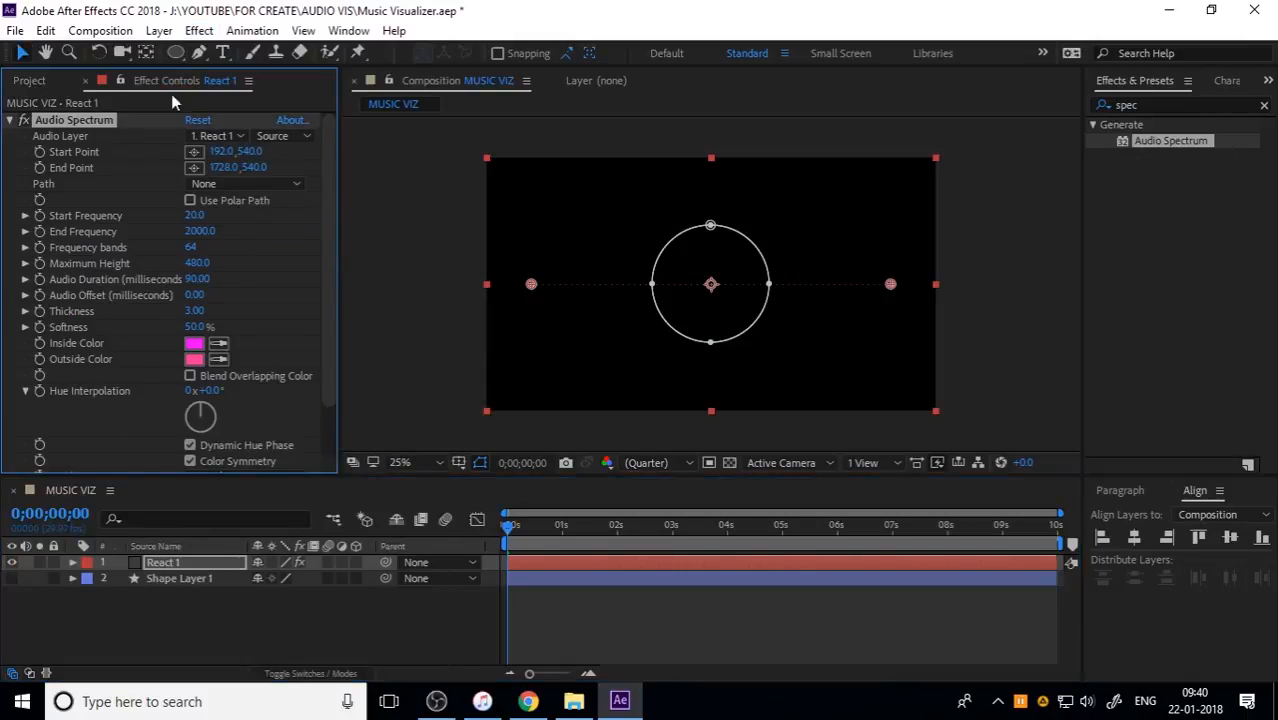
{"action": "left_click", "coordinate": [208, 620]}
Place the Far Out MP3 beneath the other MUSIC VIZ layers and pre-compose it as AUDIO.
{"action": "left_click", "coordinate": [37, 80]}
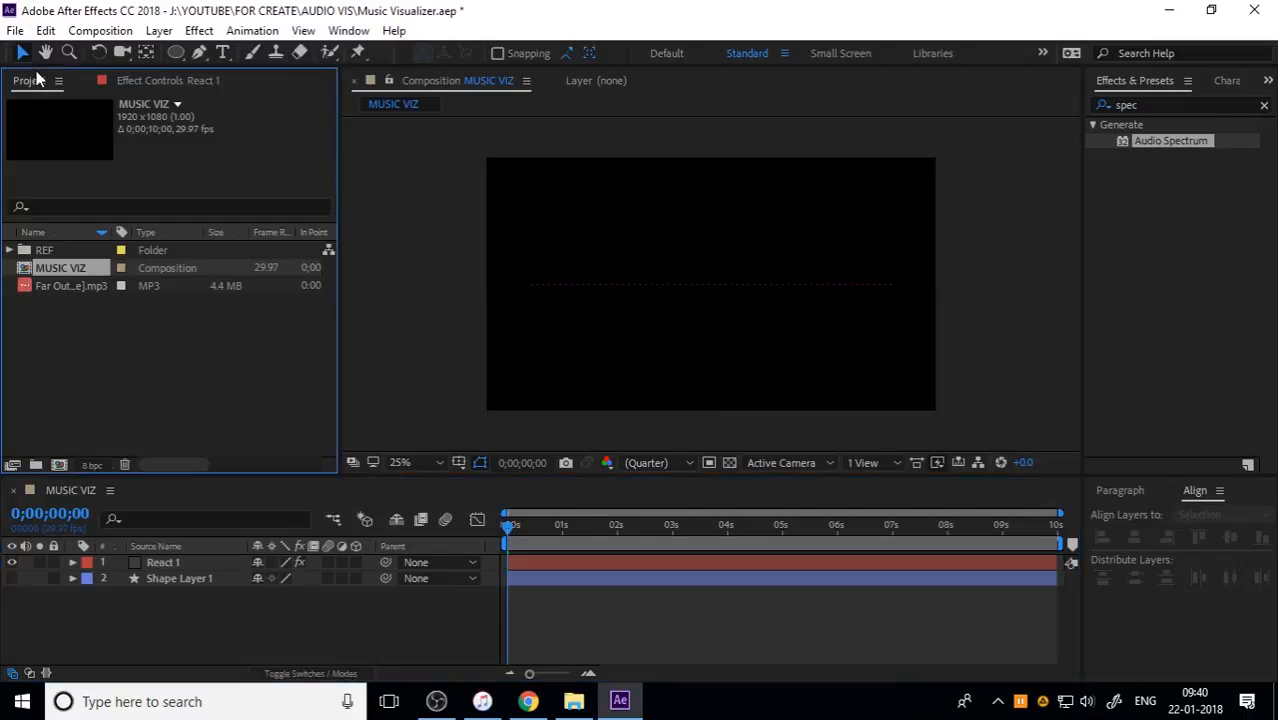
{"action": "left_click_drag", "start_coordinate": [68, 287], "coordinate": [158, 625]}
{"action": "right_click", "coordinate": [175, 594]}
{"action": "left_click", "coordinate": [262, 607]}
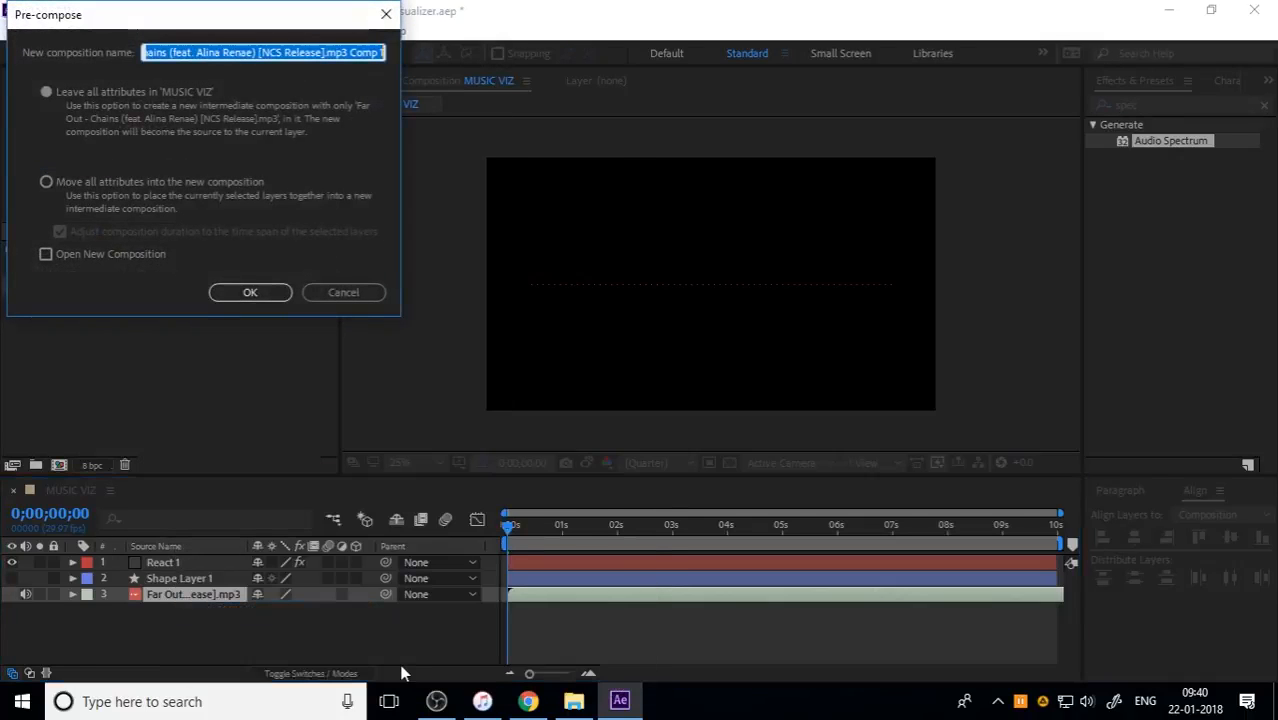
{"action": "type", "text": "AUDIO"}
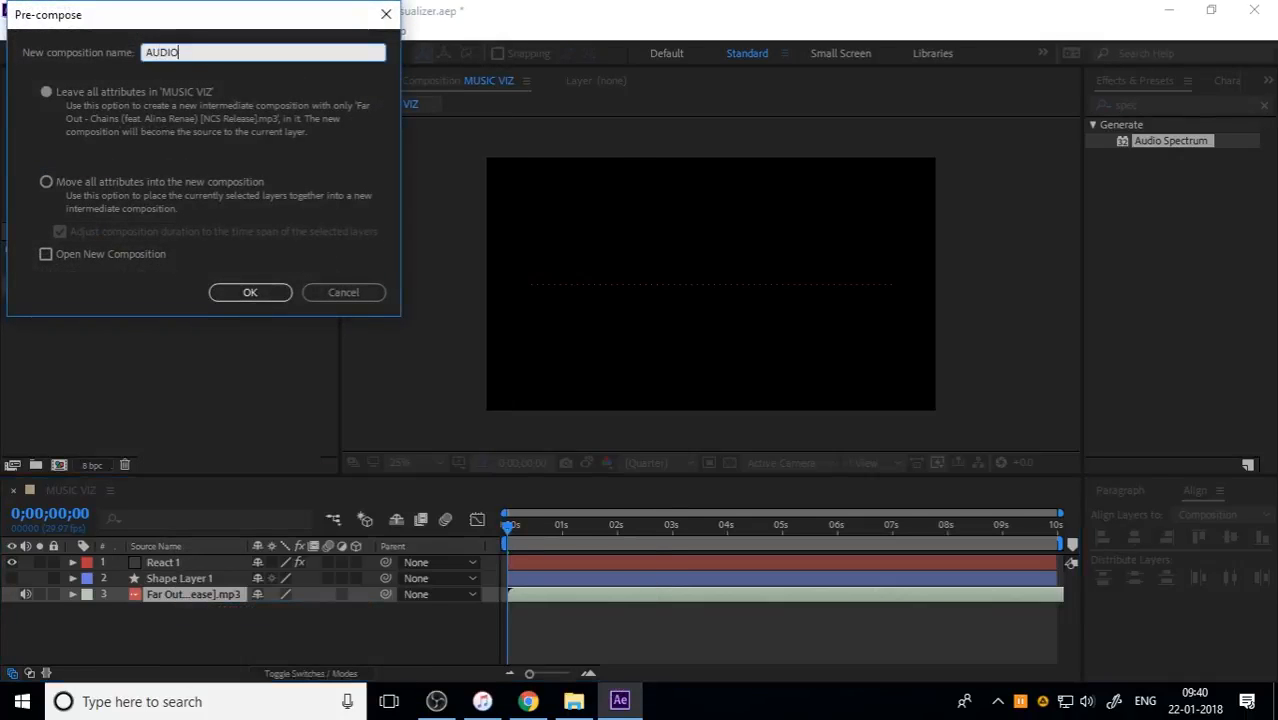
{"action": "key", "text": "Return"}
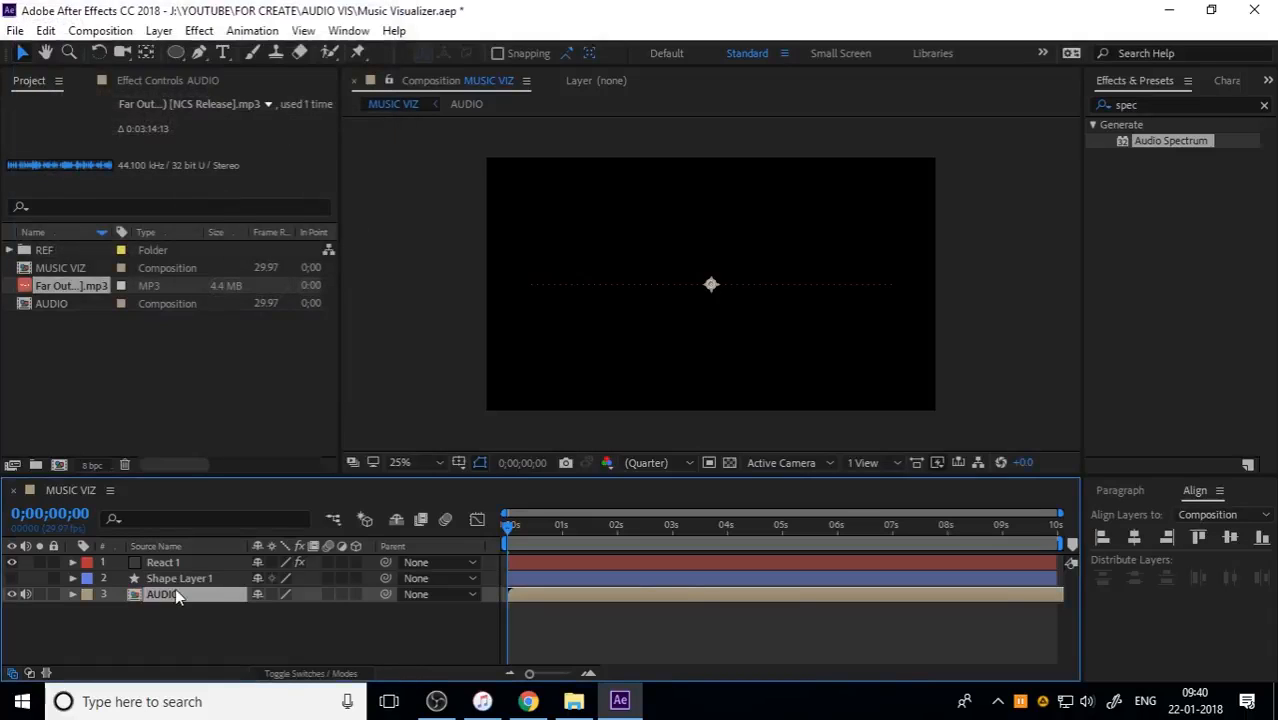
Set React 1's Audio Spectrum path to Mask 1 and its audio layer to AUDIO.
{"action": "left_click", "coordinate": [176, 562]}
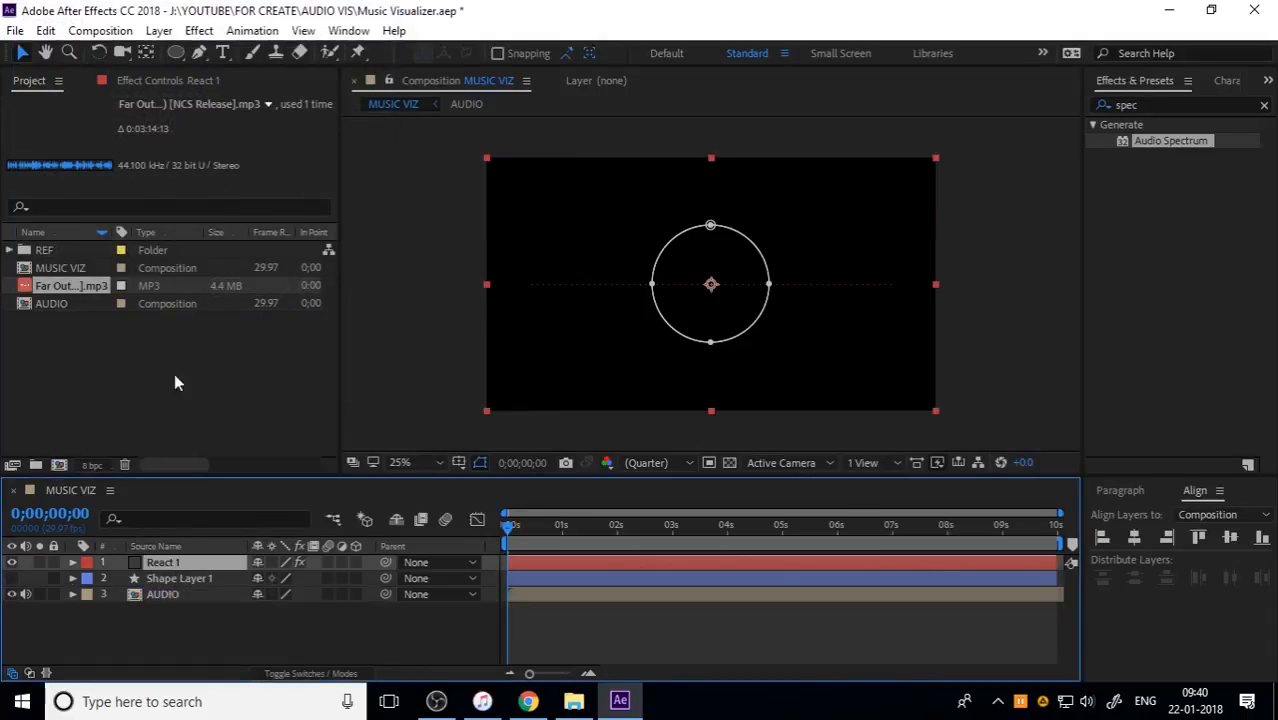
{"action": "left_click", "coordinate": [139, 80]}
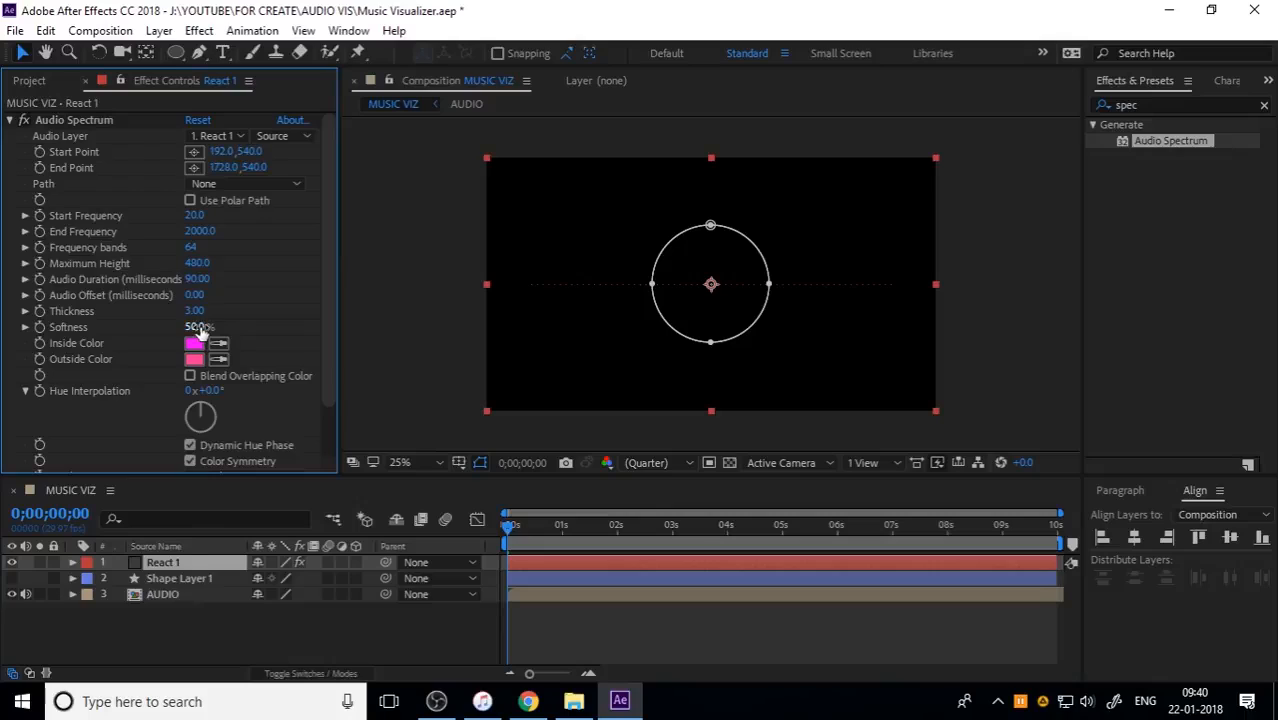
{"action": "left_click", "coordinate": [223, 184]}
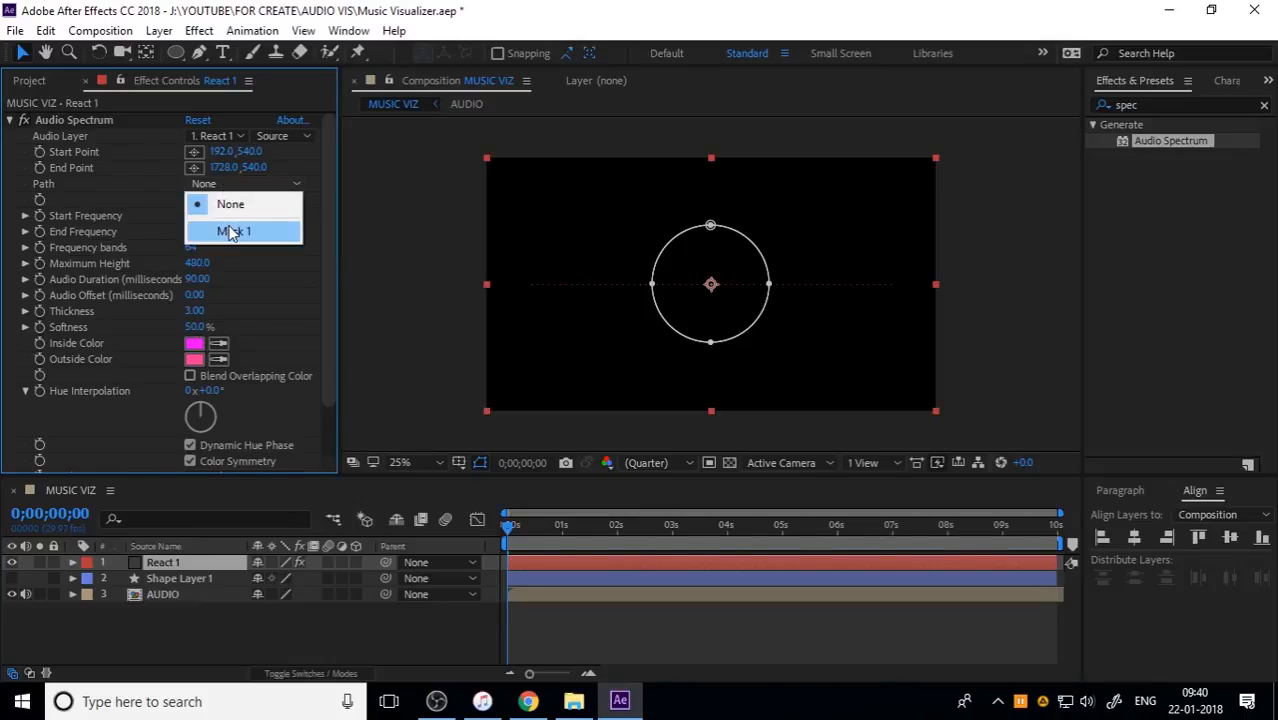
{"action": "left_click", "coordinate": [231, 231]}
{"action": "left_click", "coordinate": [215, 136]}
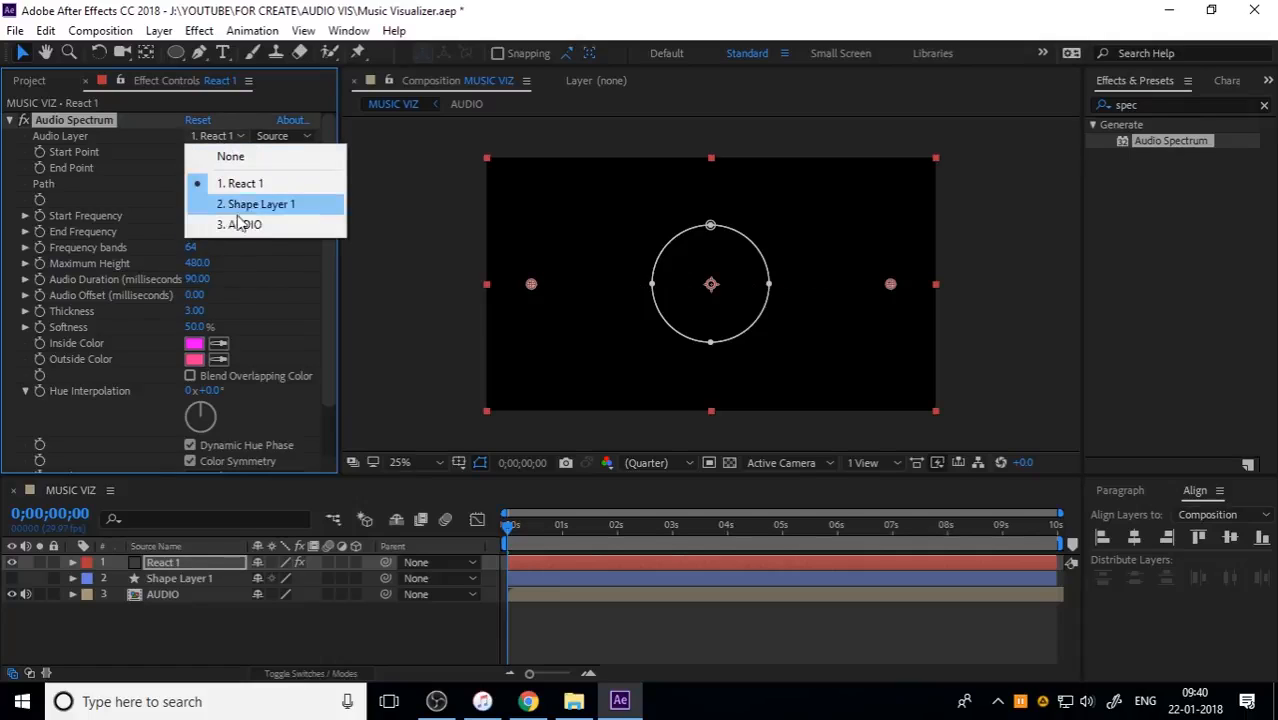
{"action": "left_click", "coordinate": [240, 225]}
Preview the circular spectrum's reaction to the song from the start of the composition.
{"action": "left_click", "coordinate": [496, 538]}
{"action": "key", "text": "space"}
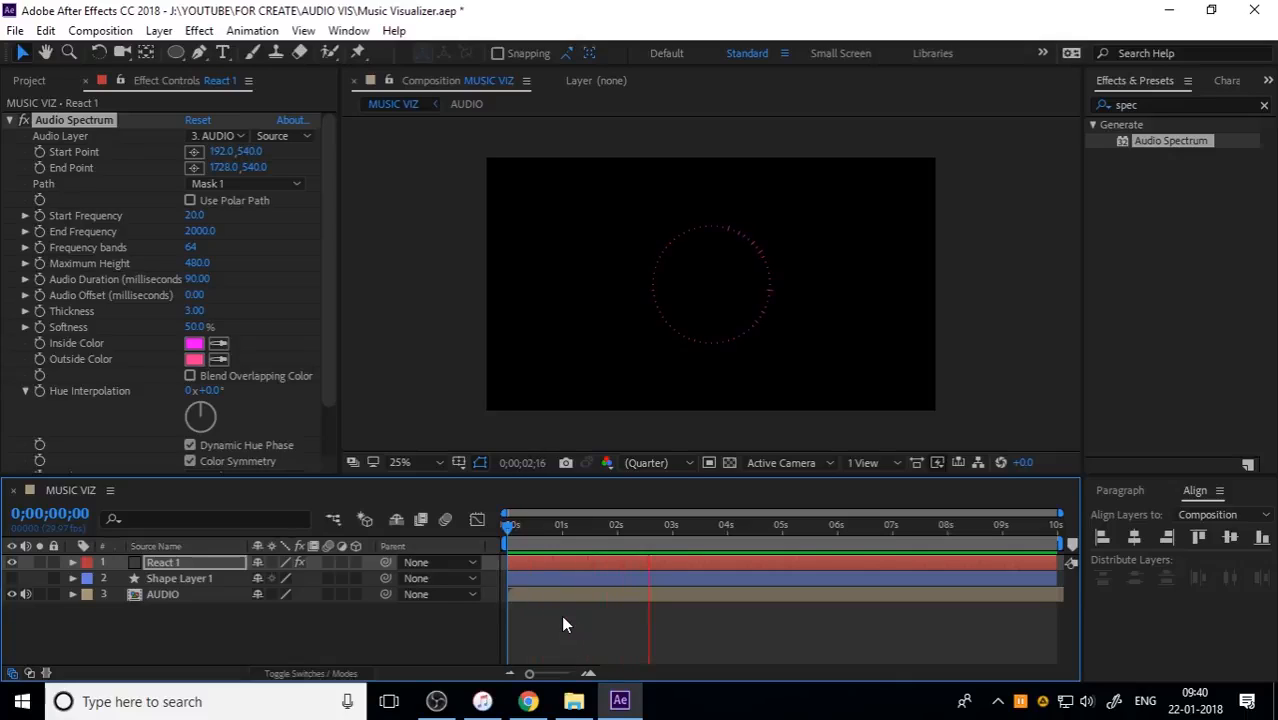
{"action": "key", "text": "space"}
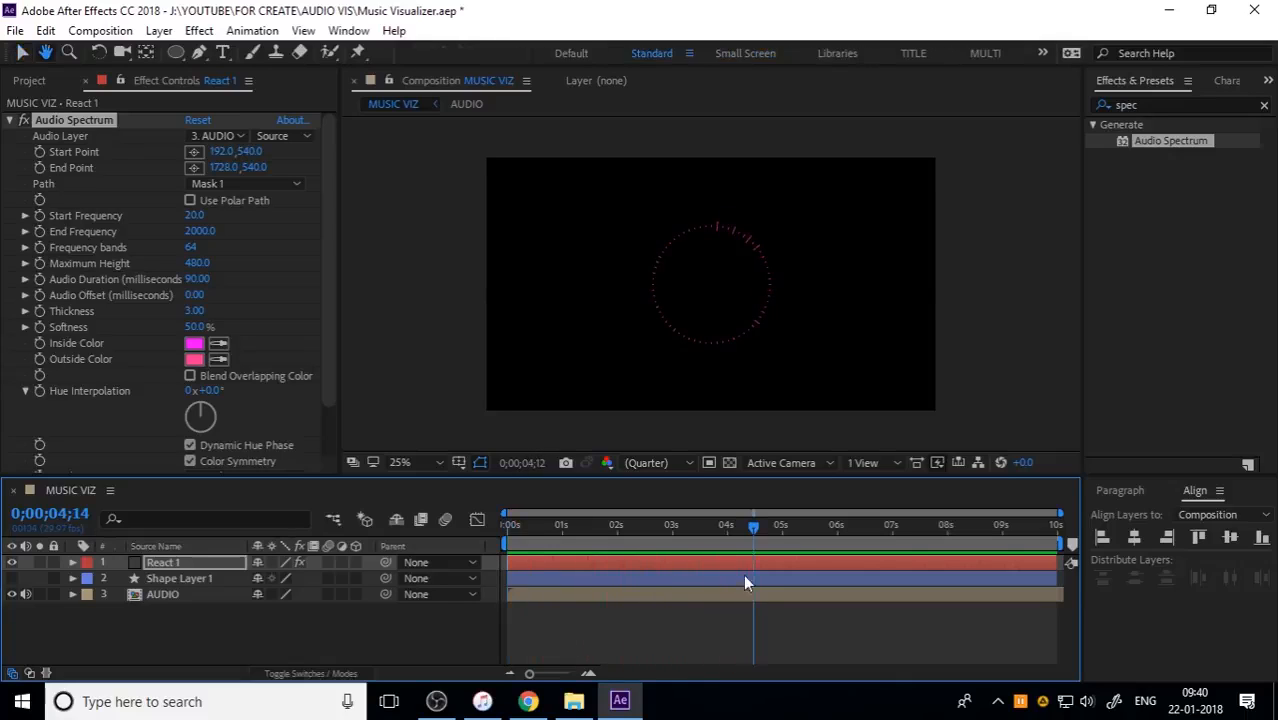
Set the Audio Spectrum's Softness to 0%, Maximum Height to 800 and Frequency bands to 99.
{"action": "mouse_move", "coordinate": [730, 529]}
{"action": "left_mouse_down"}
{"action": "mouse_move", "coordinate": [719, 530]}
{"action": "mouse_move", "coordinate": [741, 546]}
{"action": "left_mouse_up"}
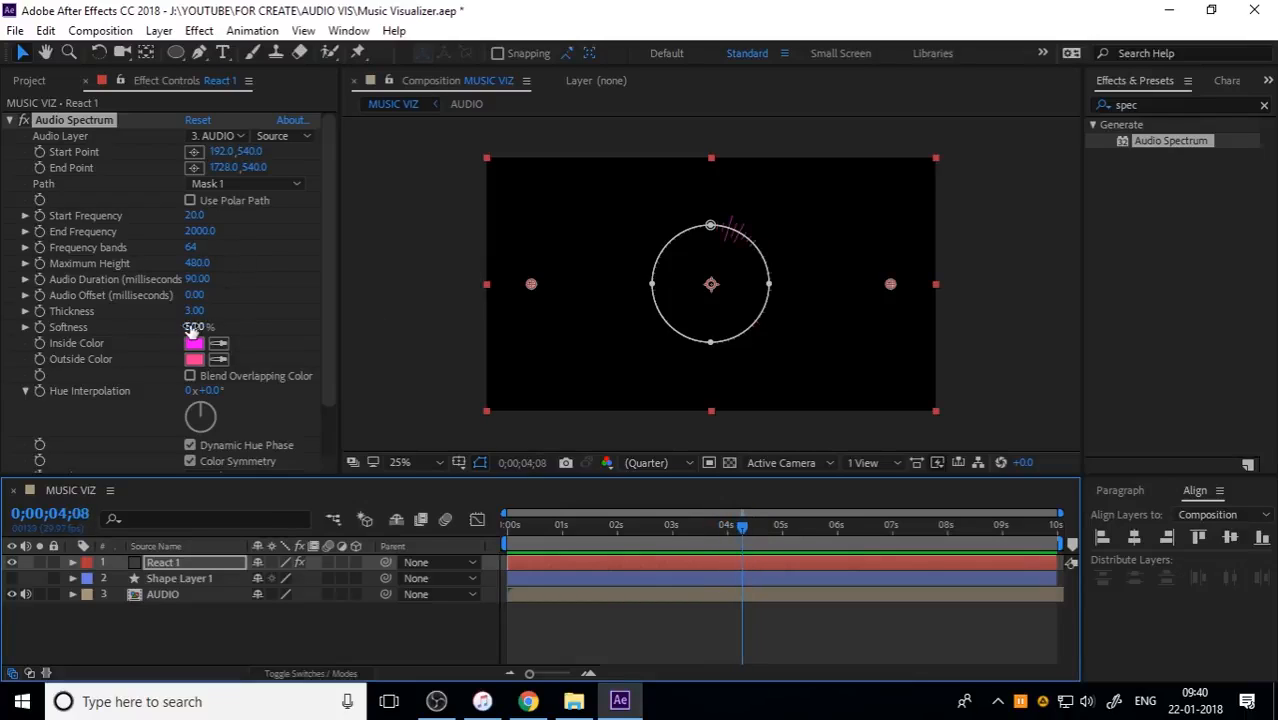
{"action": "left_click_drag", "start_coordinate": [194, 327], "coordinate": [95, 327]}
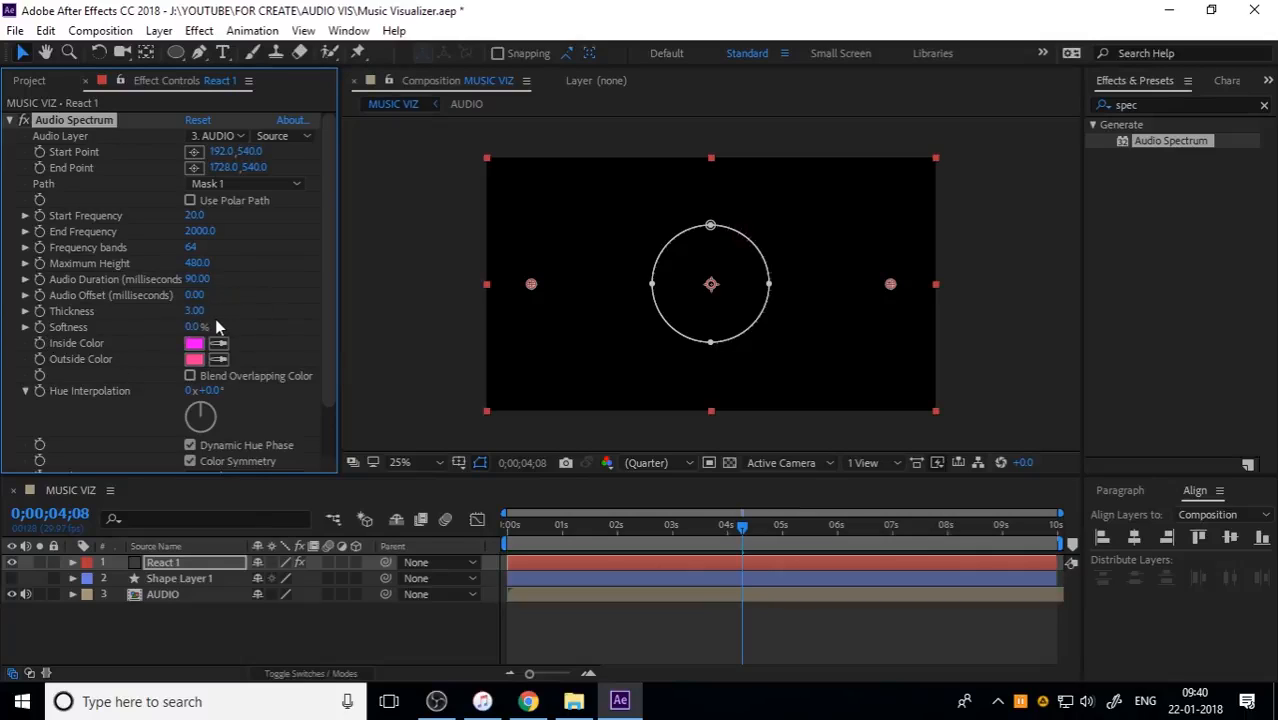
{"action": "left_click", "coordinate": [198, 263]}
{"action": "type", "text": "8"}
{"action": "key", "text": "Return"}
{"action": "left_click", "coordinate": [193, 249]}
{"action": "key", "text": "Return"}
Preview the adjusted spectrum from 0;00;00;00.
{"action": "left_click_drag", "start_coordinate": [645, 533], "coordinate": [267, 546]}
{"action": "key", "text": "space"}
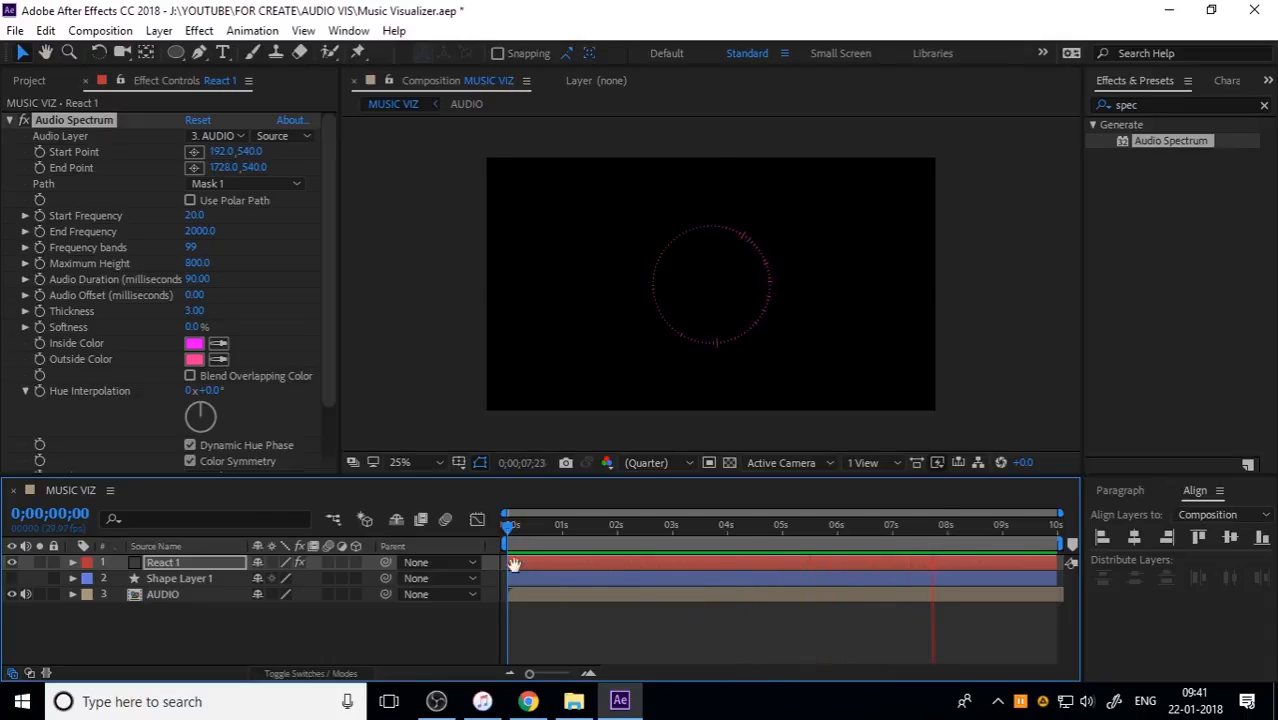
{"action": "key", "text": "space"}
Set the spectrum's Hue Interpolation to 65° and preview the colours from the start.
{"action": "left_click", "coordinate": [219, 390]}
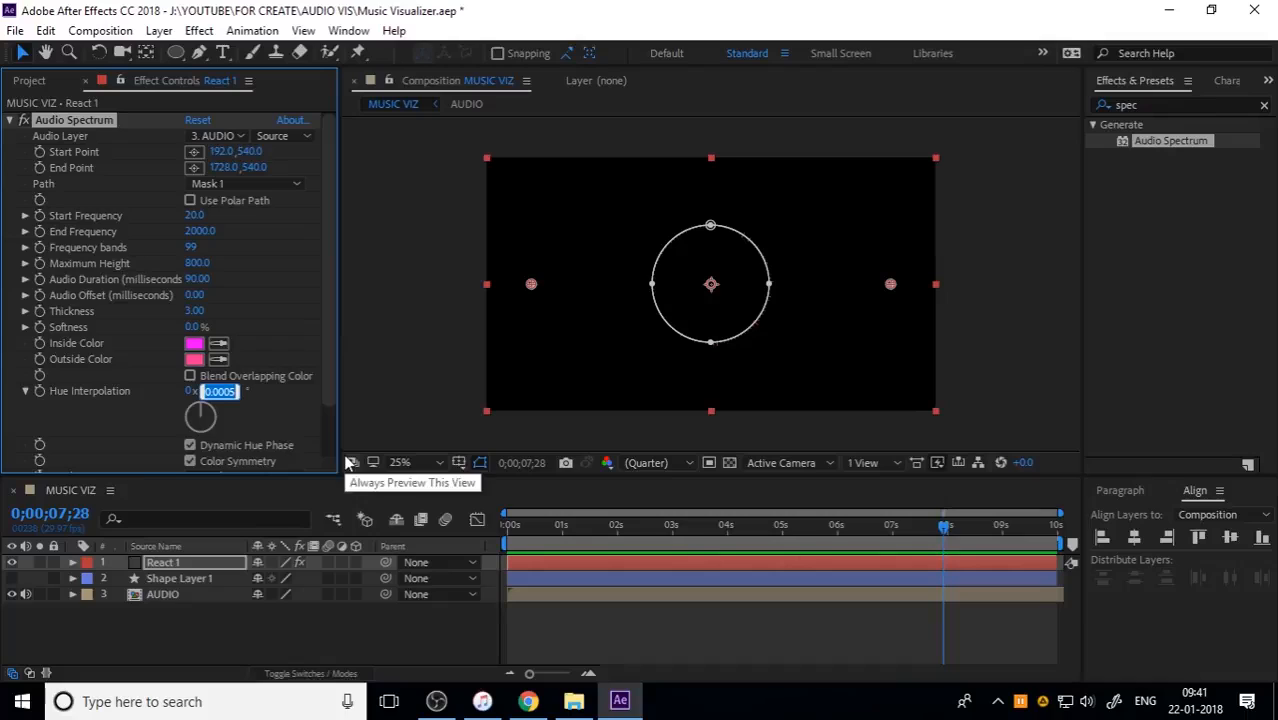
{"action": "type", "text": "65"}
{"action": "key", "text": "Return"}
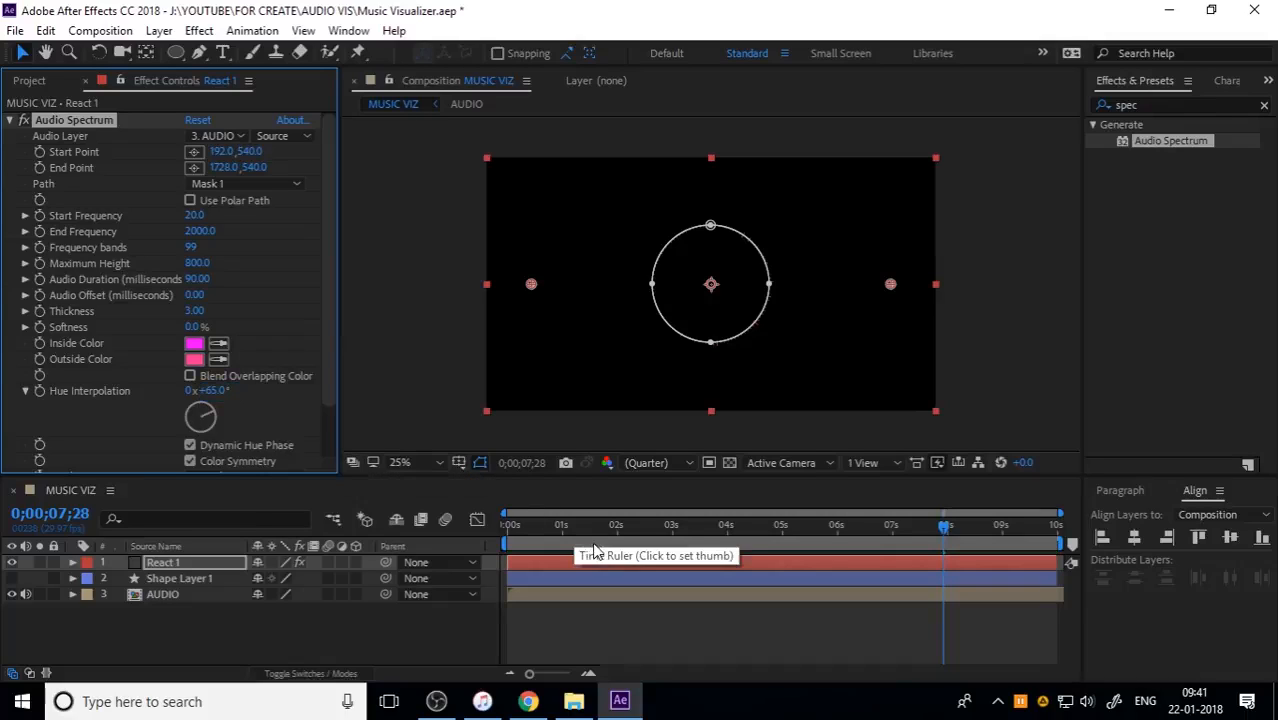
{"action": "key", "text": "Home"}
{"action": "key", "text": "space"}
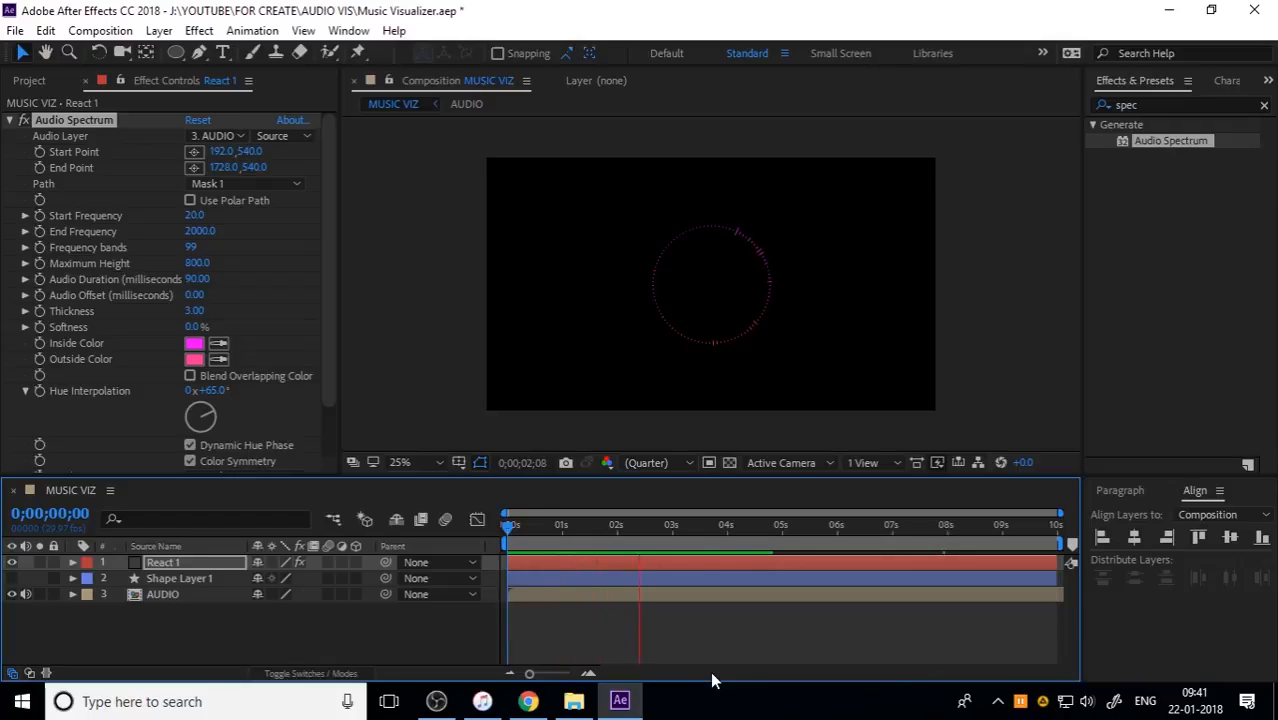
{"action": "key", "text": "space"}
Set the Audio Spectrum's Thickness to 2.6.
{"action": "scroll", "coordinate": [104, 418], "scroll_direction": "down", "scroll_amount": 3}
{"action": "left_click", "coordinate": [196, 251]}
{"action": "type", "text": "2"}
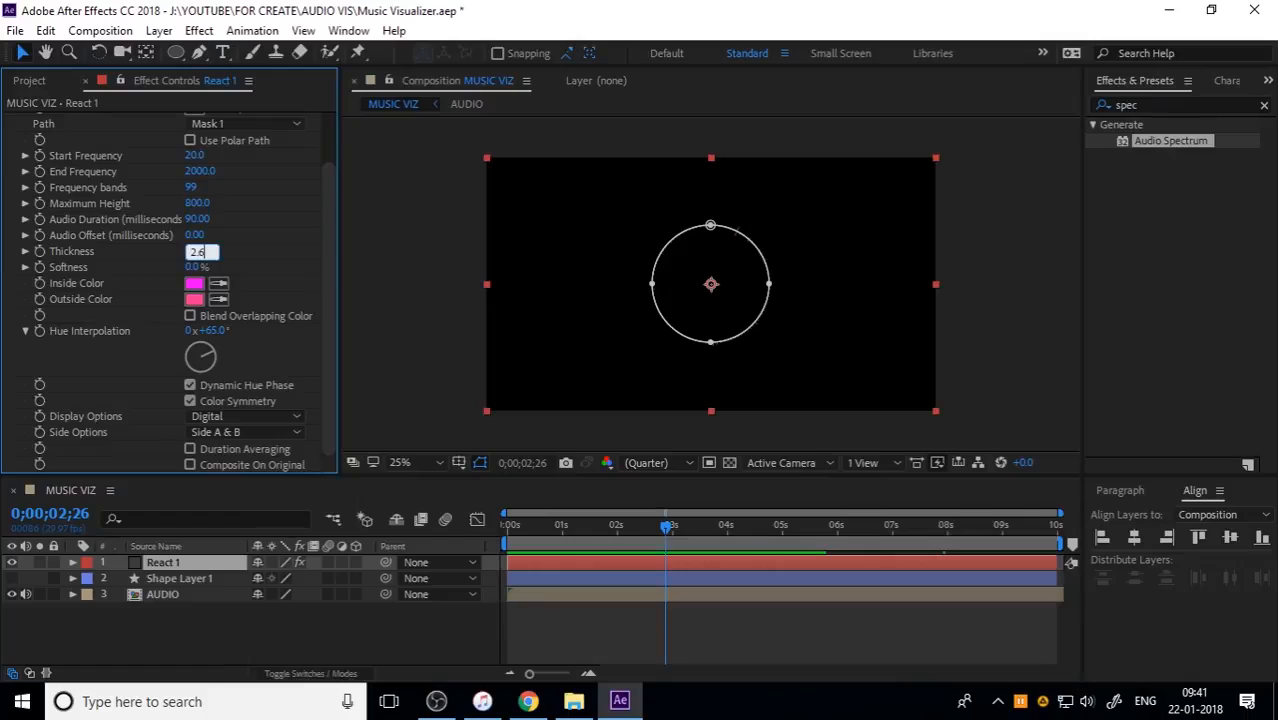
{"action": "type", "text": ".6"}
{"action": "key", "text": "Return"}
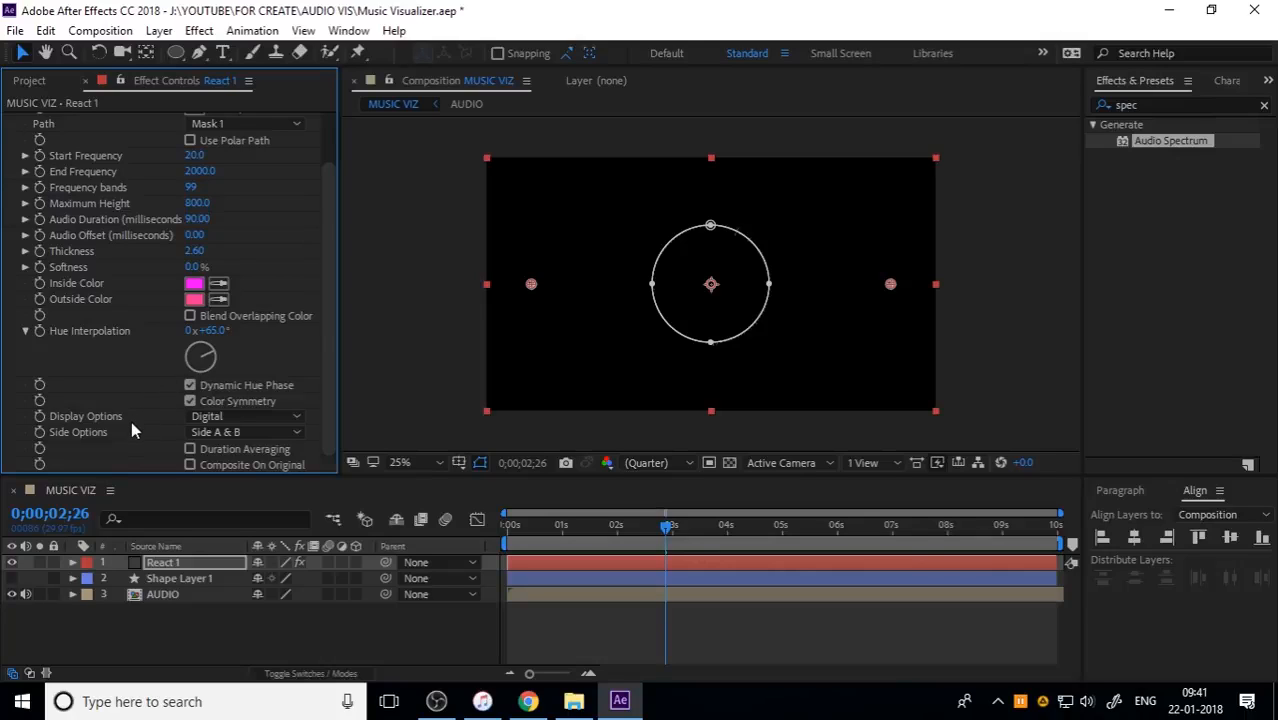
Set the spectrum's Display Options to Analog lines and its Side Options to Side A.
{"action": "left_click", "coordinate": [213, 420]}
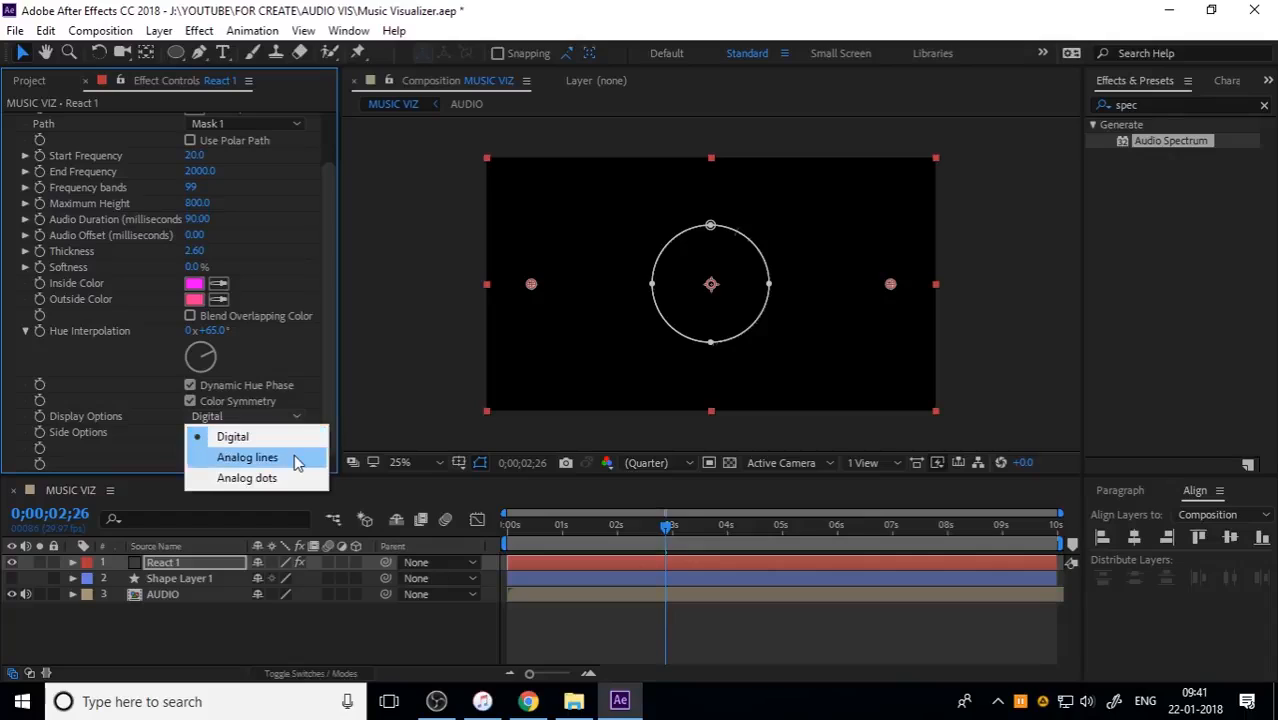
{"action": "left_click", "coordinate": [294, 456]}
{"action": "left_click", "coordinate": [255, 435]}
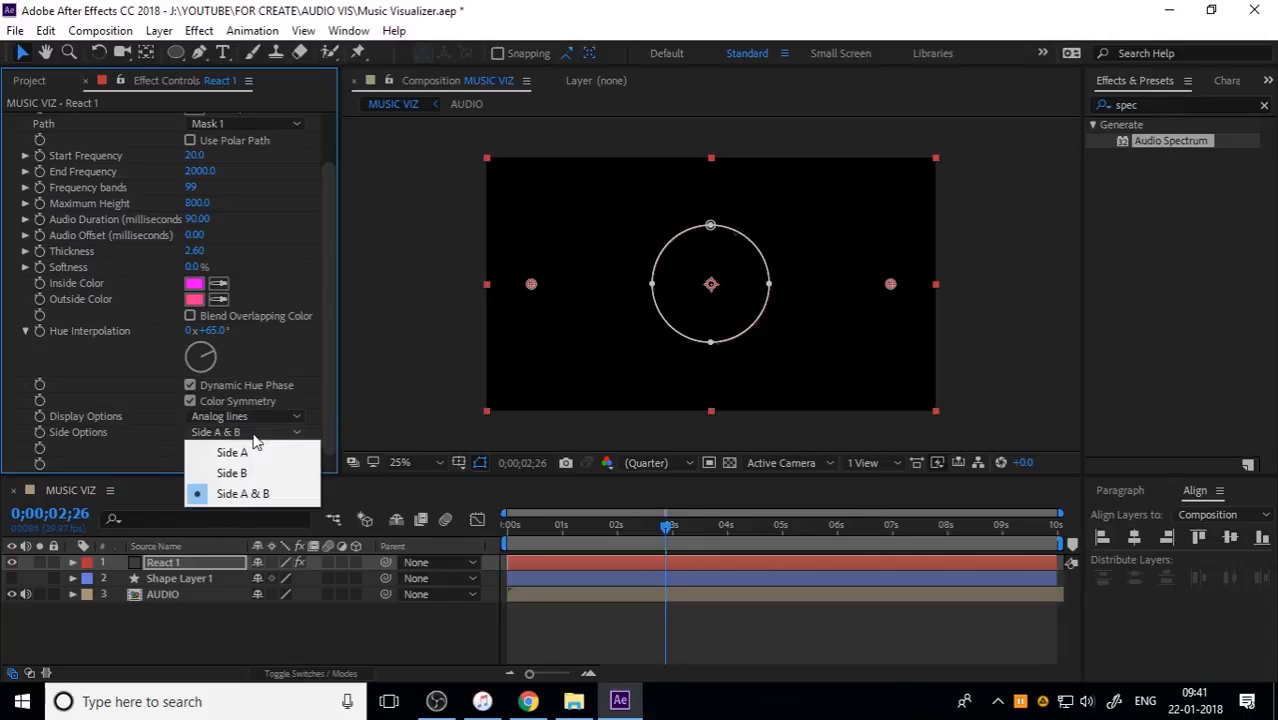
{"action": "left_click", "coordinate": [259, 453]}
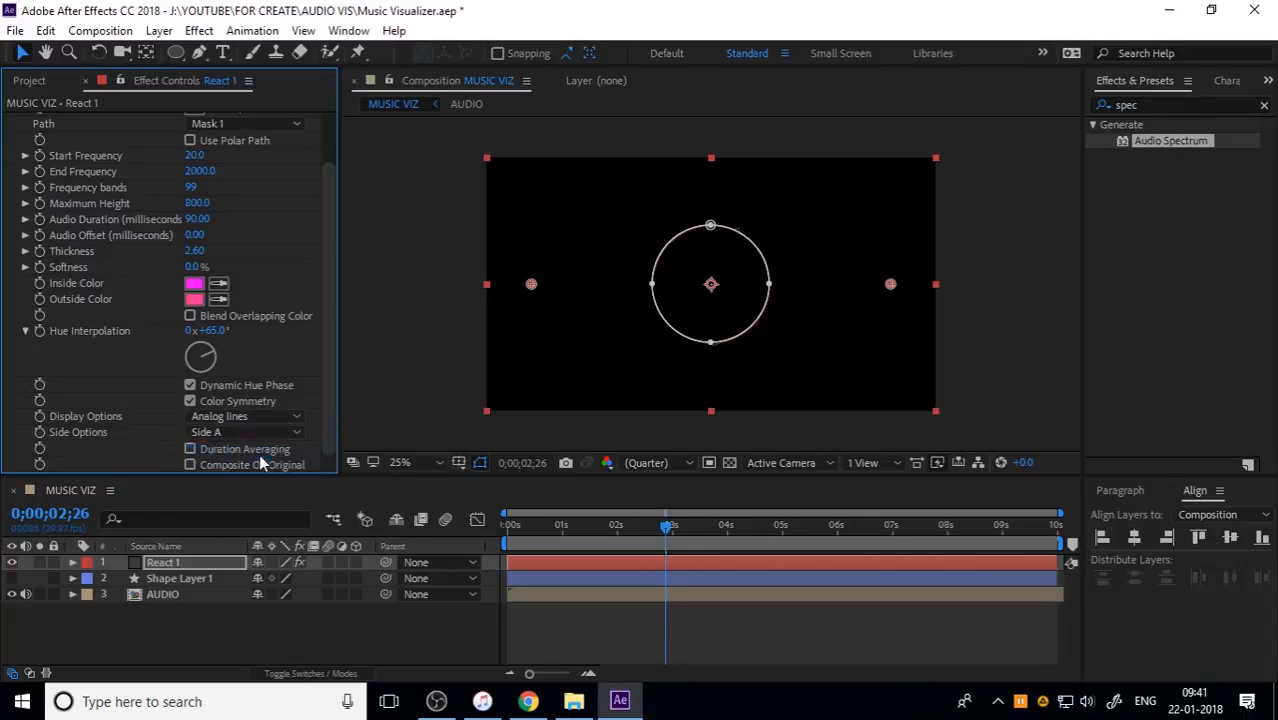
Preview the analog-line spectrum from the start and reselect the React 1 layer.
{"action": "left_click", "coordinate": [534, 527]}
{"action": "key", "text": "space"}
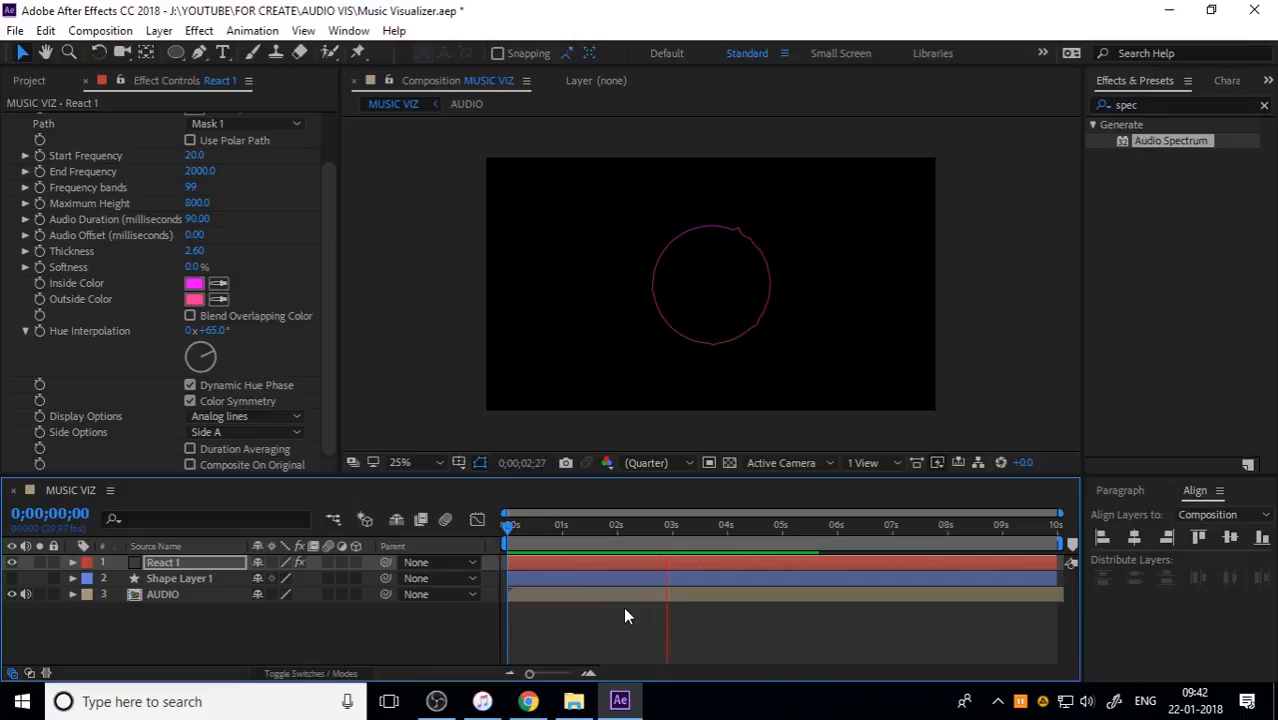
{"action": "left_click", "coordinate": [217, 562]}
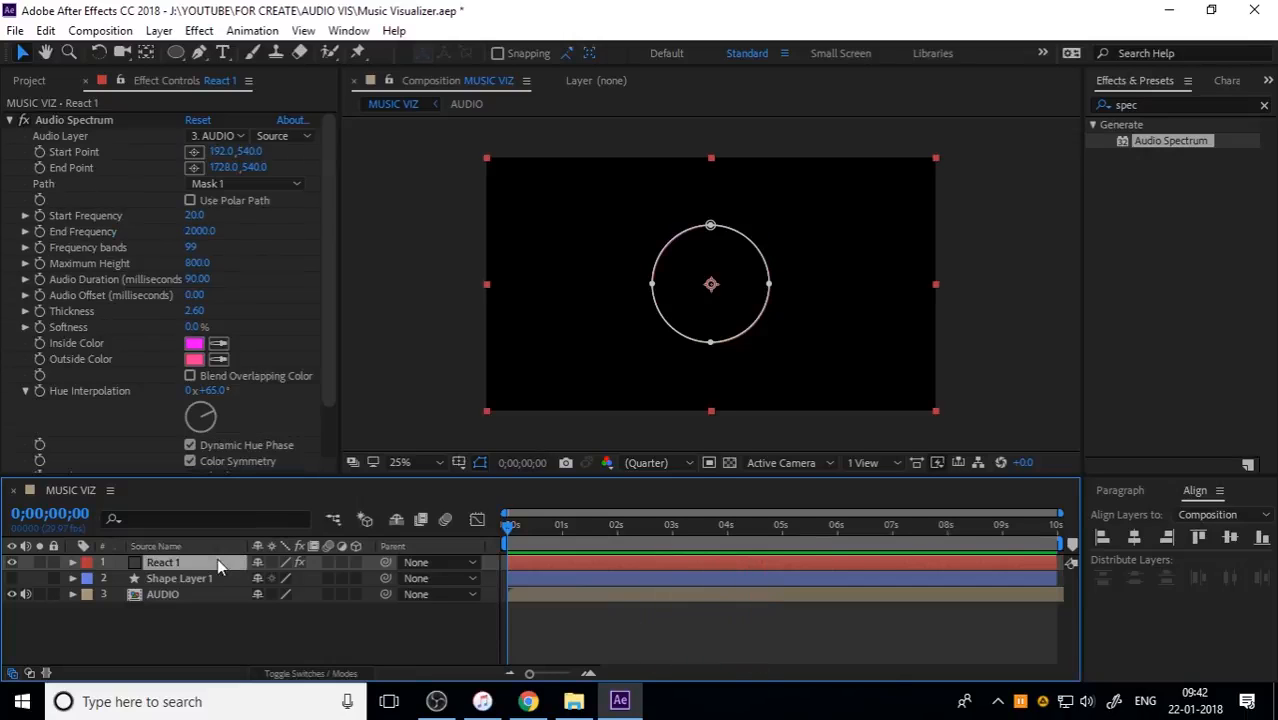
Duplicate the React 1 layer and rename the copy React 2.
{"action": "left_click", "coordinate": [46, 30]}
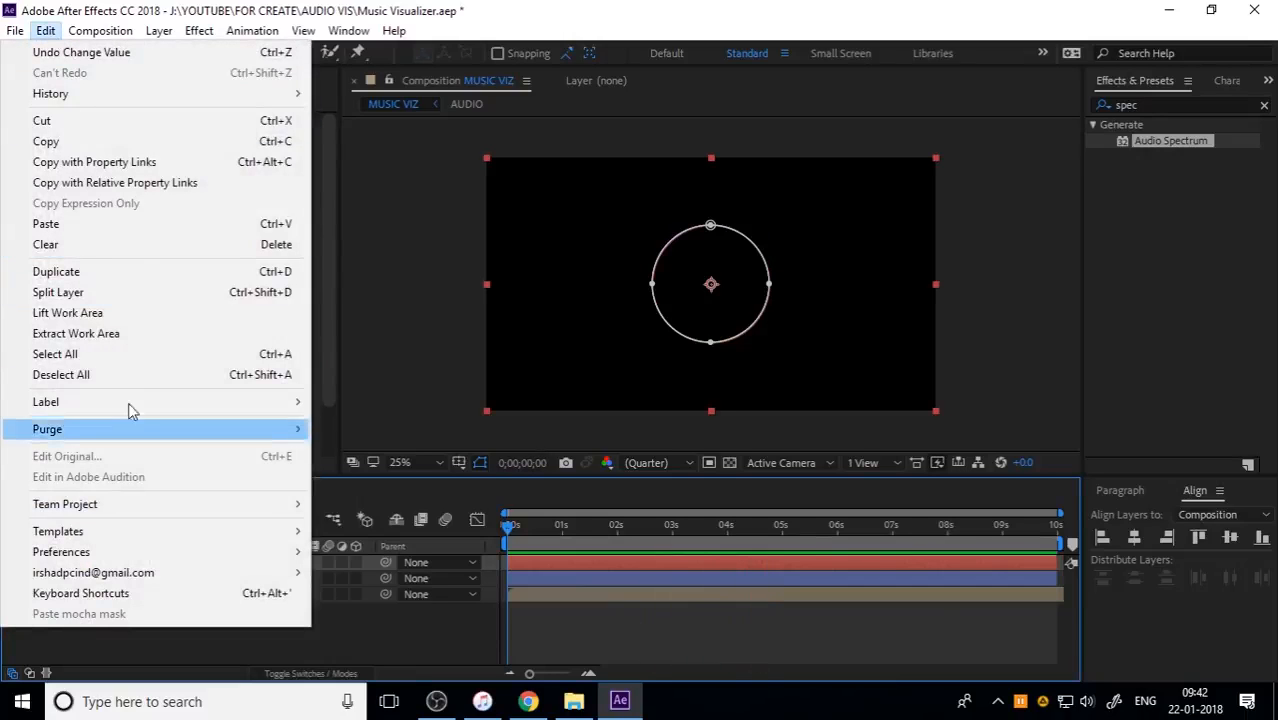
{"action": "left_click", "coordinate": [117, 272]}
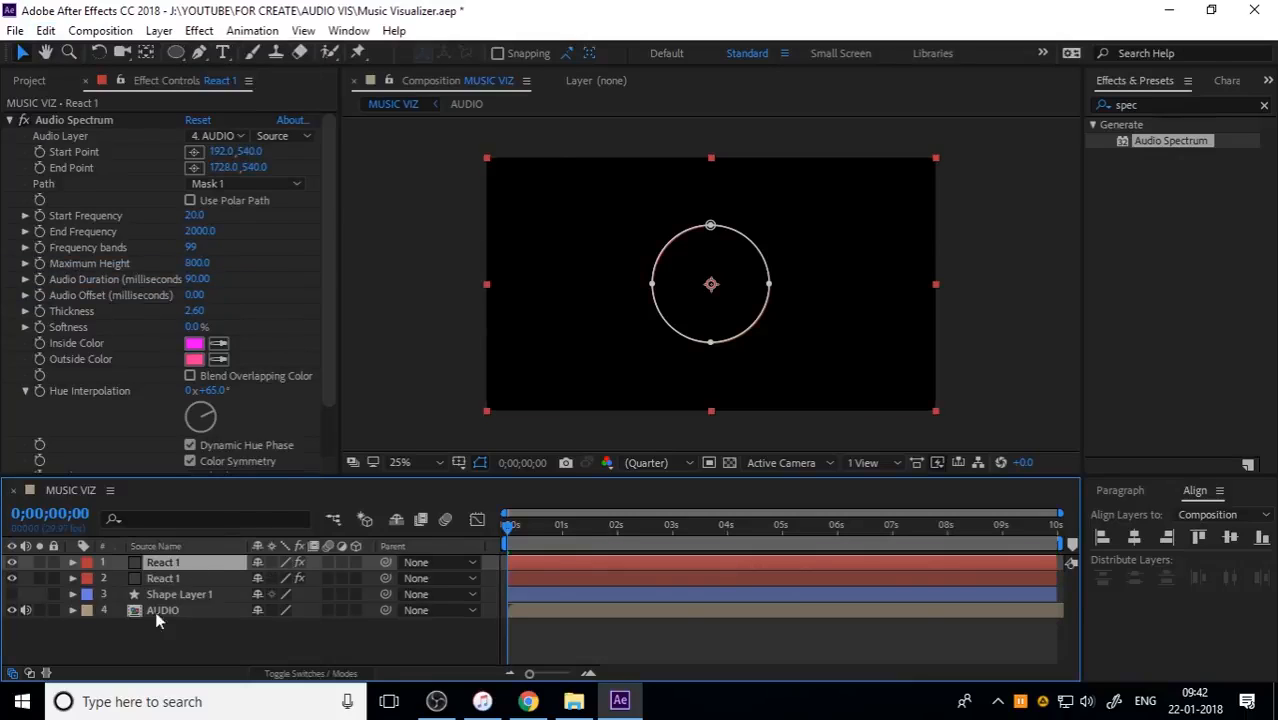
{"action": "key", "text": "Return"}
{"action": "left_click", "coordinate": [174, 562]}
{"action": "type", "text": "2"}
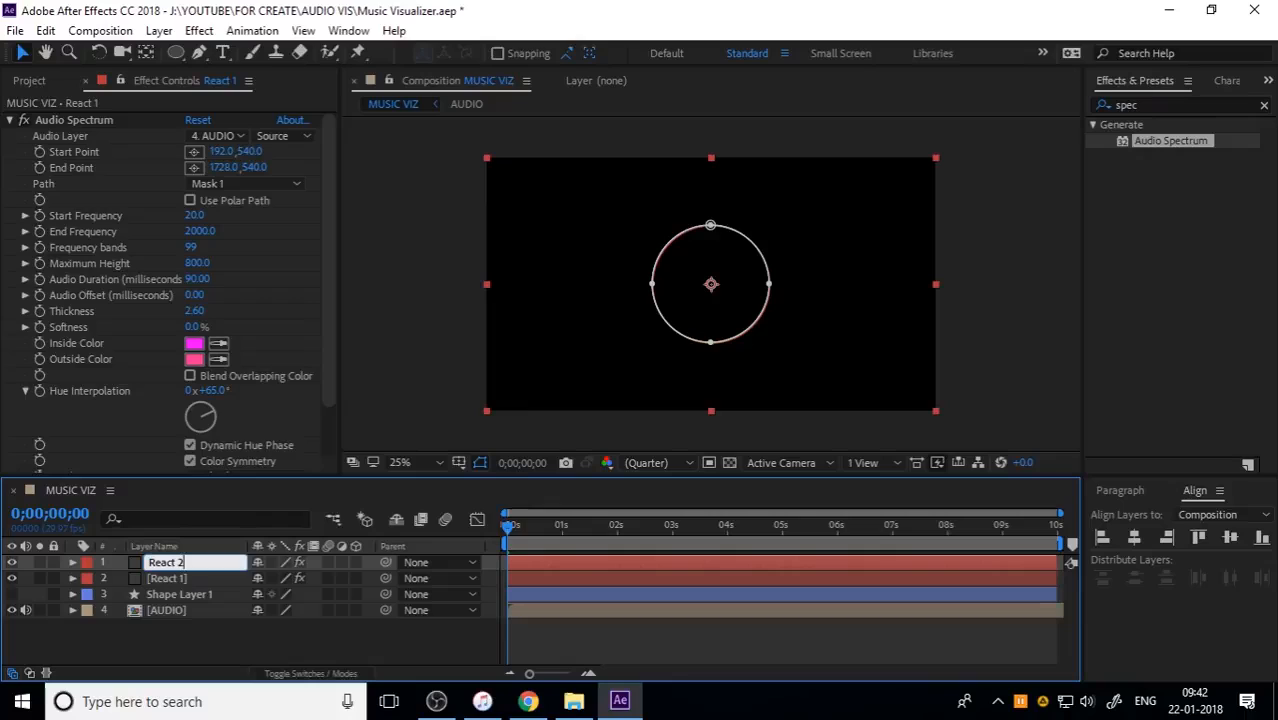
{"action": "key", "text": "Return"}
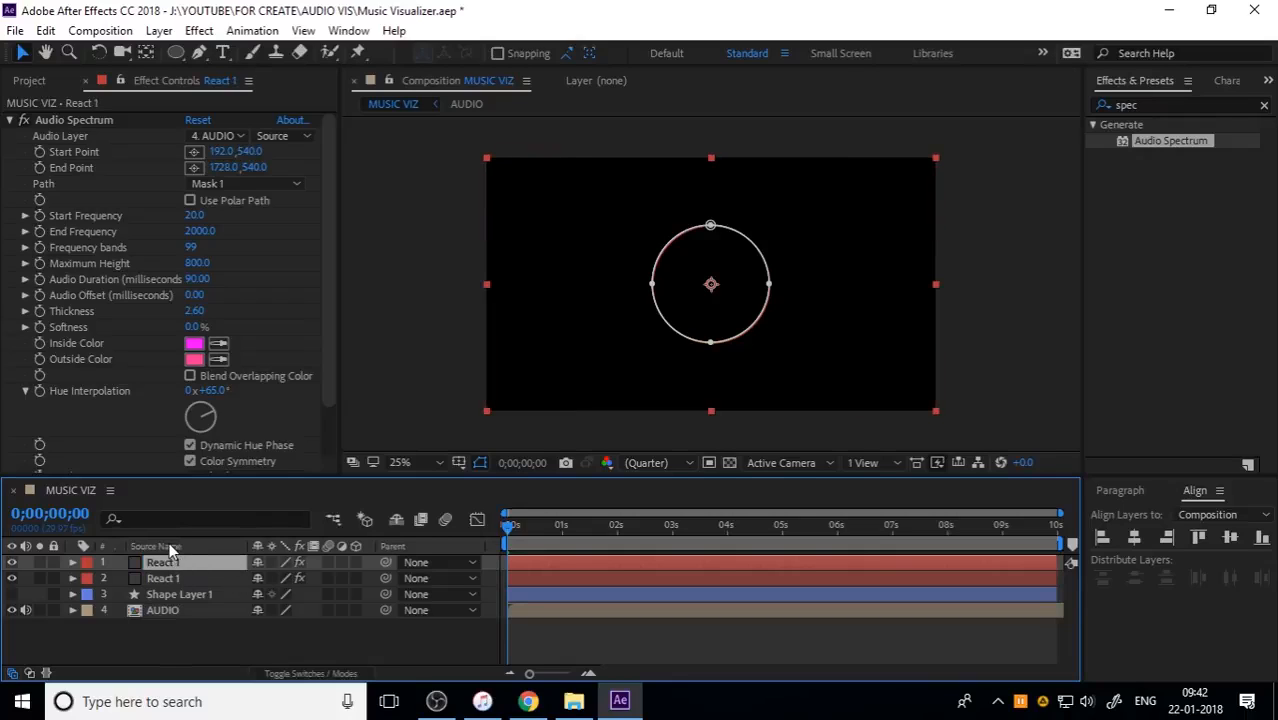
{"action": "left_click", "coordinate": [217, 640]}
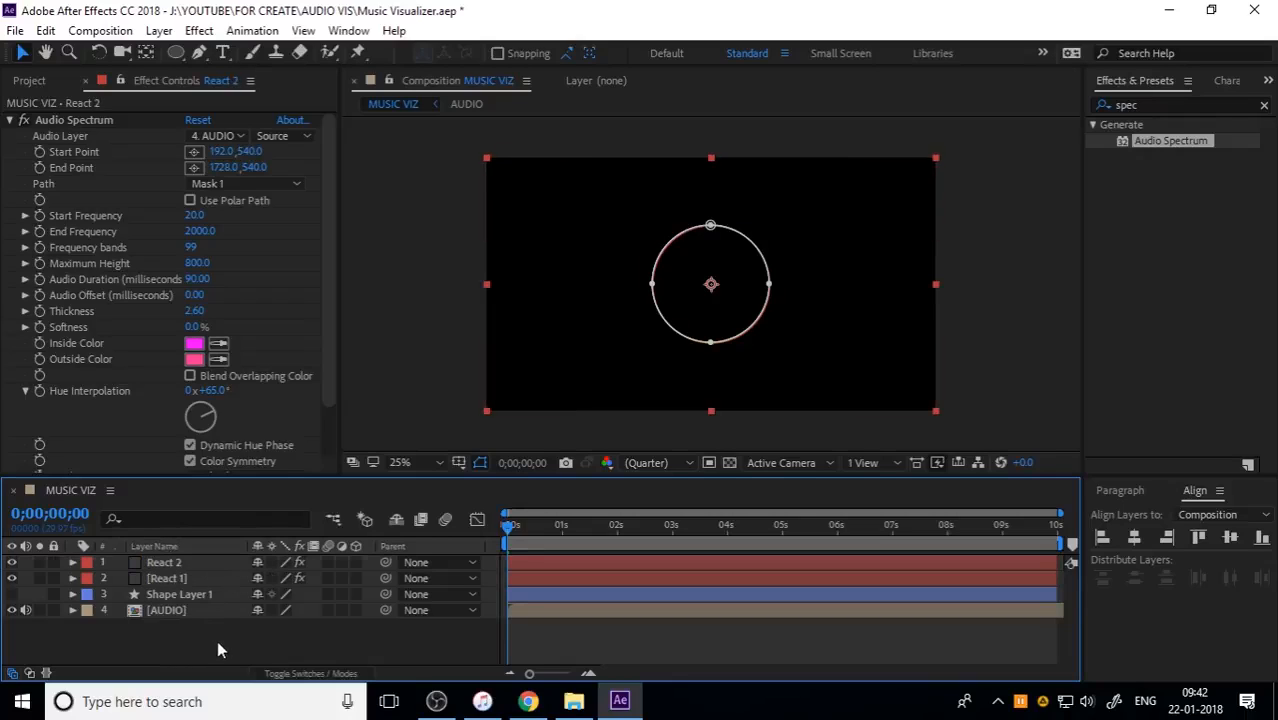
{"action": "left_click", "coordinate": [191, 578]}
{"action": "left_click", "coordinate": [219, 636]}
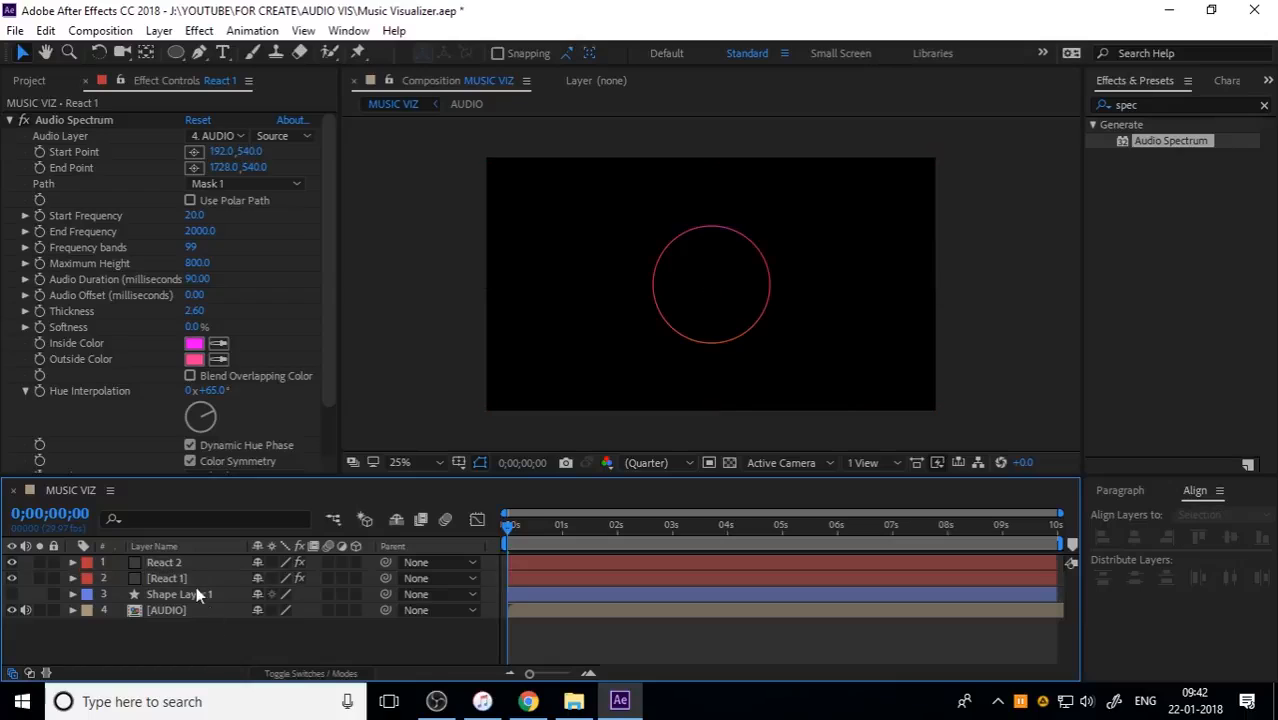
Set the React 2 spectrum's Side Options to Side B and preview both layers together.
{"action": "left_click", "coordinate": [182, 564]}
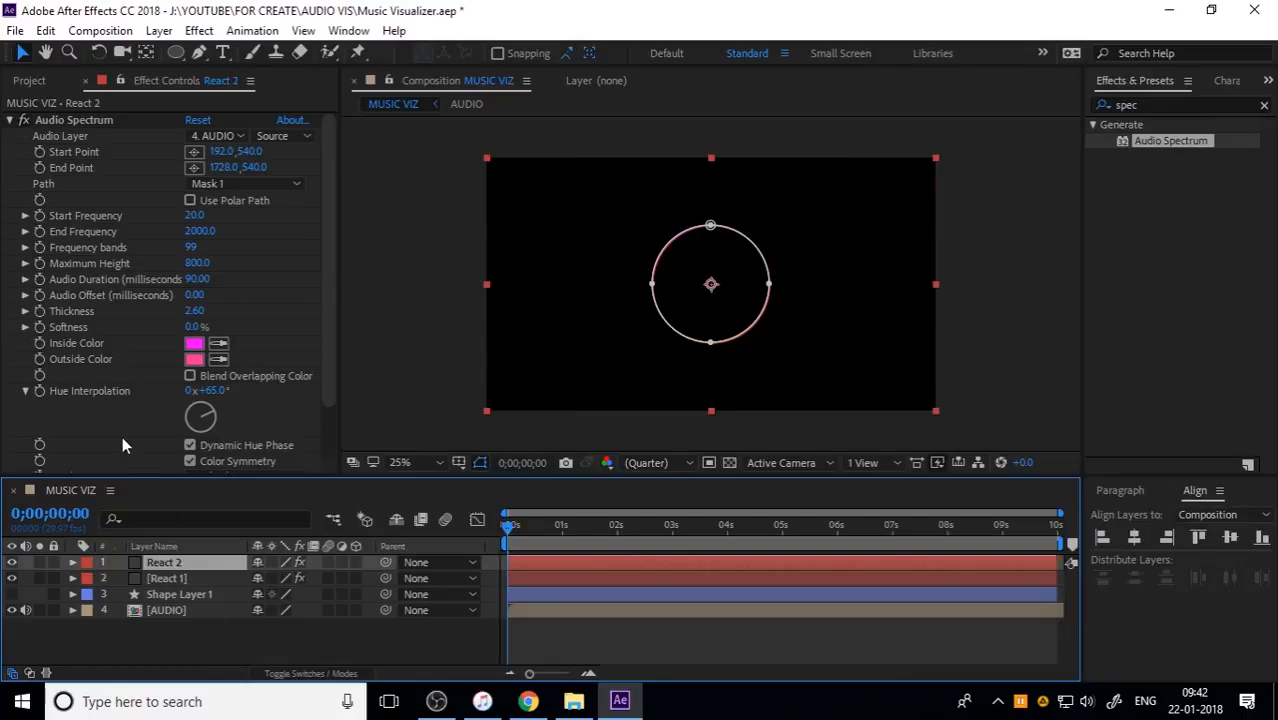
{"action": "scroll", "coordinate": [126, 416], "scroll_direction": "down", "scroll_amount": 2}
{"action": "left_click", "coordinate": [222, 434]}
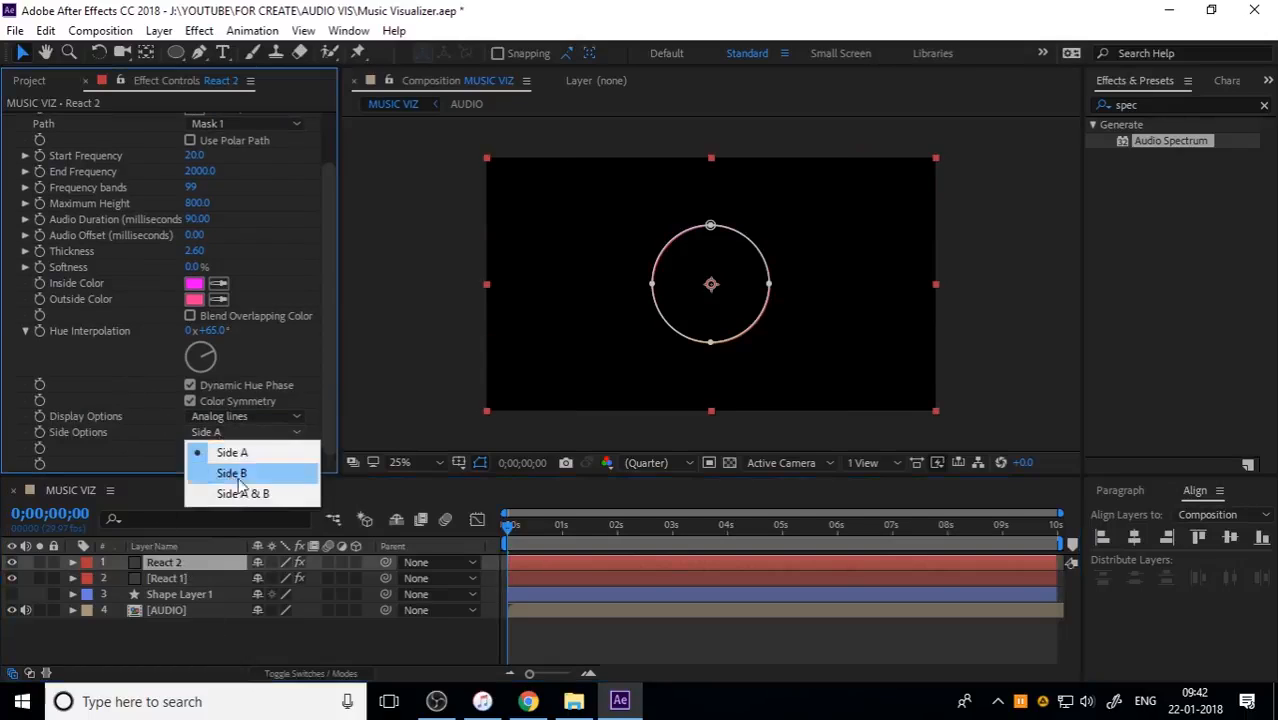
{"action": "left_click", "coordinate": [243, 474]}
{"action": "left_click", "coordinate": [553, 649]}
{"action": "key", "text": "space"}
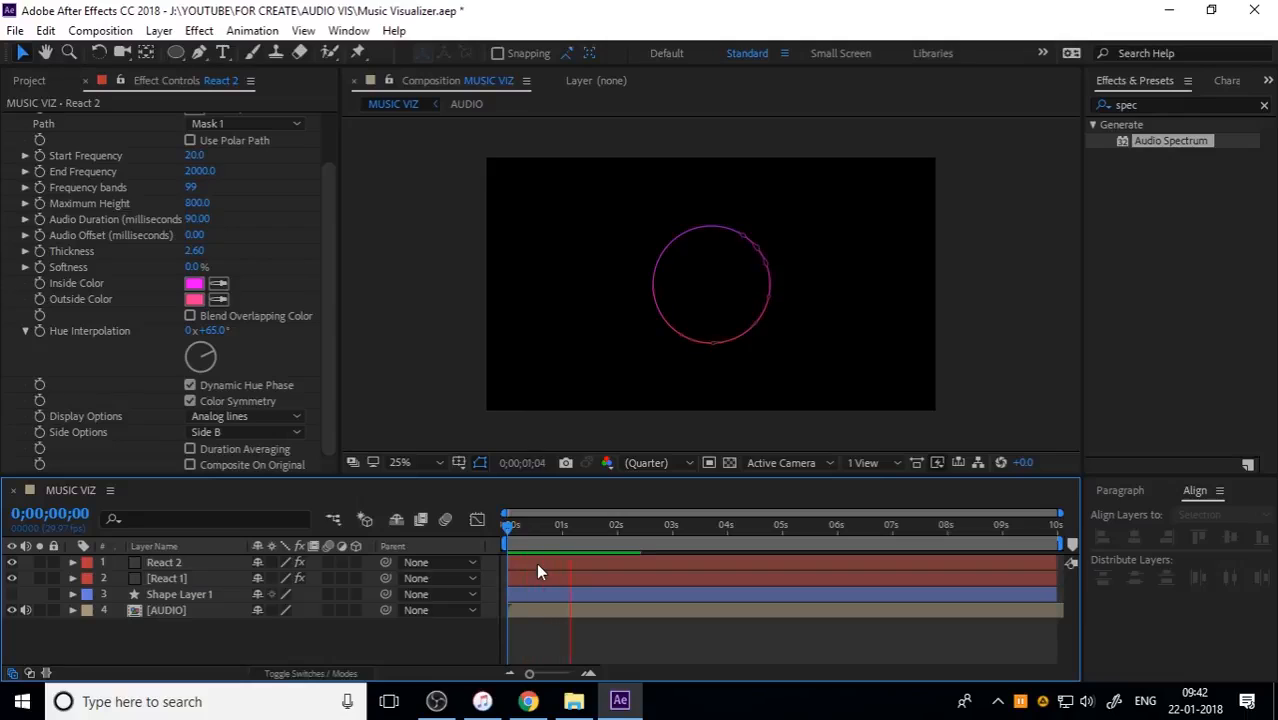
{"action": "left_click", "coordinate": [635, 596]}
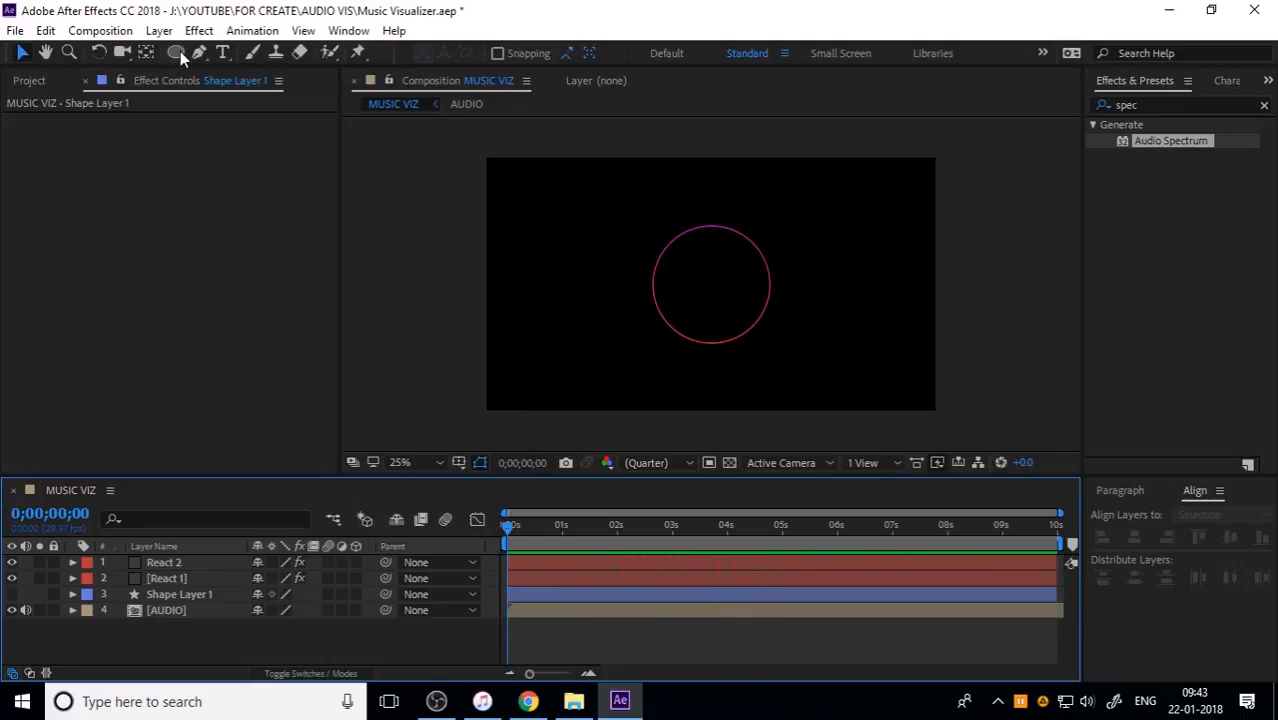
Add a full-frame ellipse as a new shape layer and set its Ellipse Path size to 1080 by 1080.
{"action": "double_click", "coordinate": [177, 52]}
{"action": "left_click", "coordinate": [73, 560]}
{"action": "left_click", "coordinate": [73, 560]}
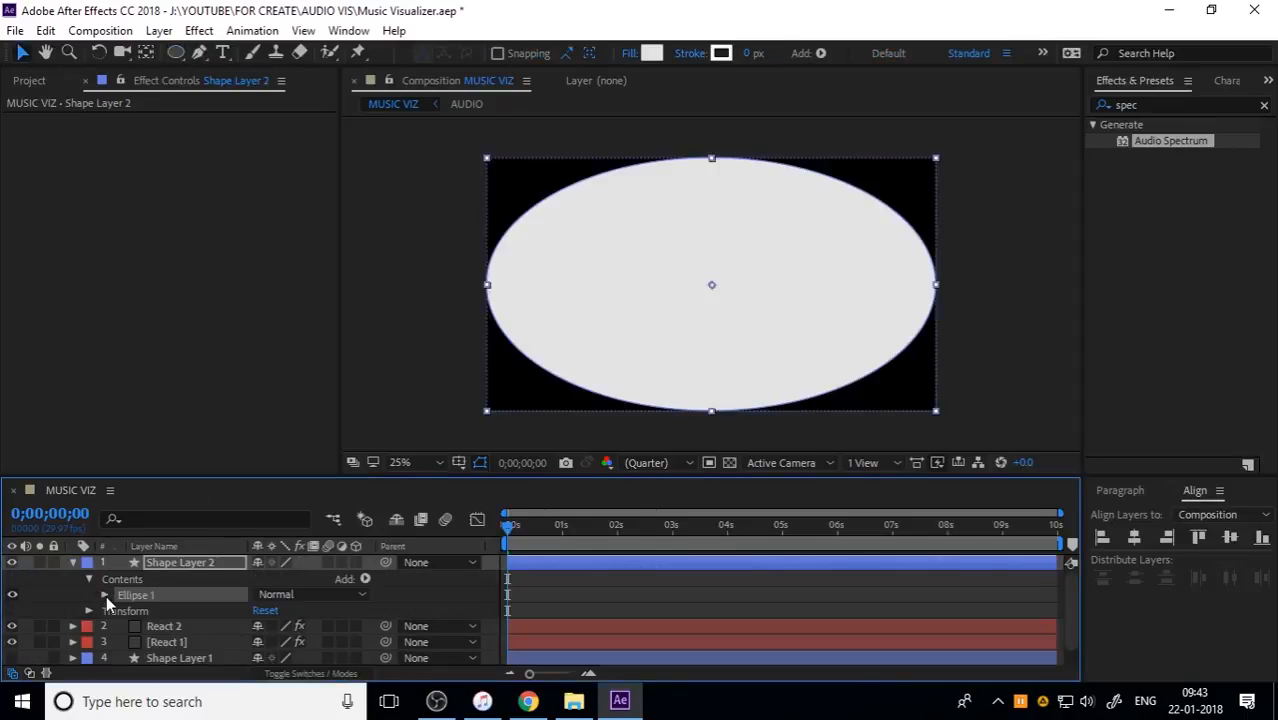
{"action": "left_click", "coordinate": [105, 595]}
{"action": "left_click", "coordinate": [122, 609]}
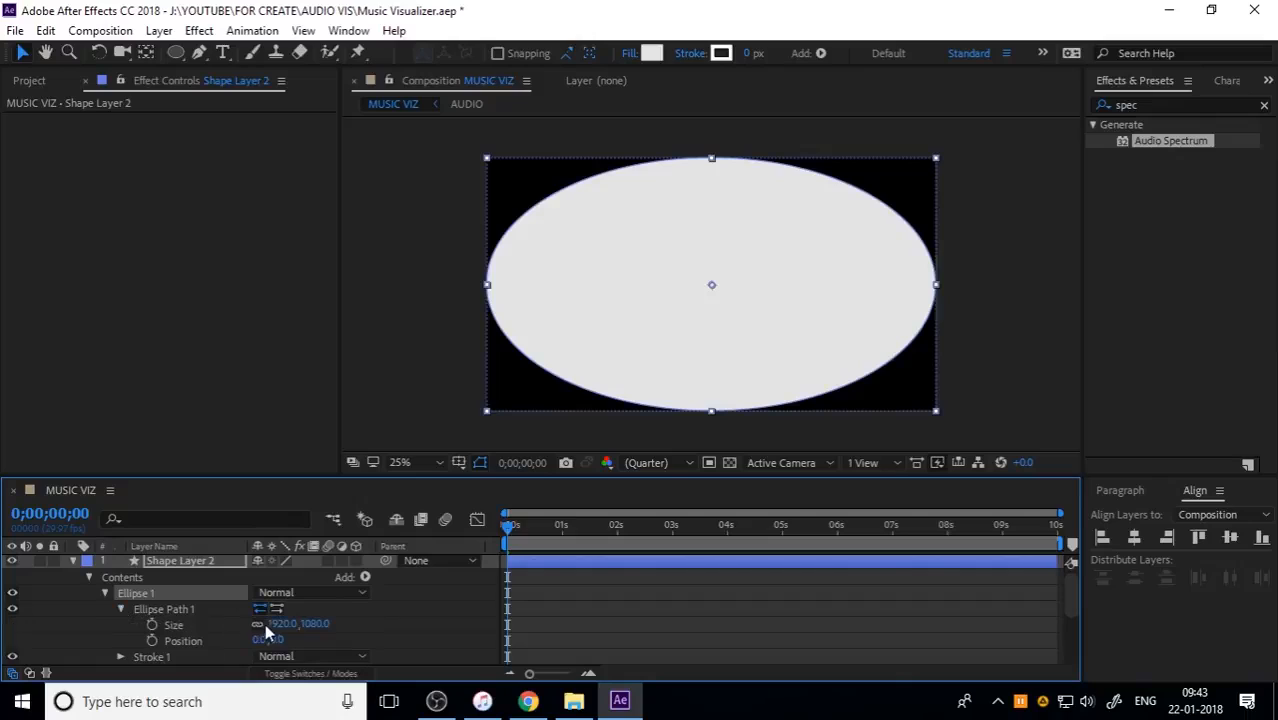
{"action": "left_click", "coordinate": [300, 625]}
{"action": "type", "text": "1080"}
{"action": "key", "text": "Return"}
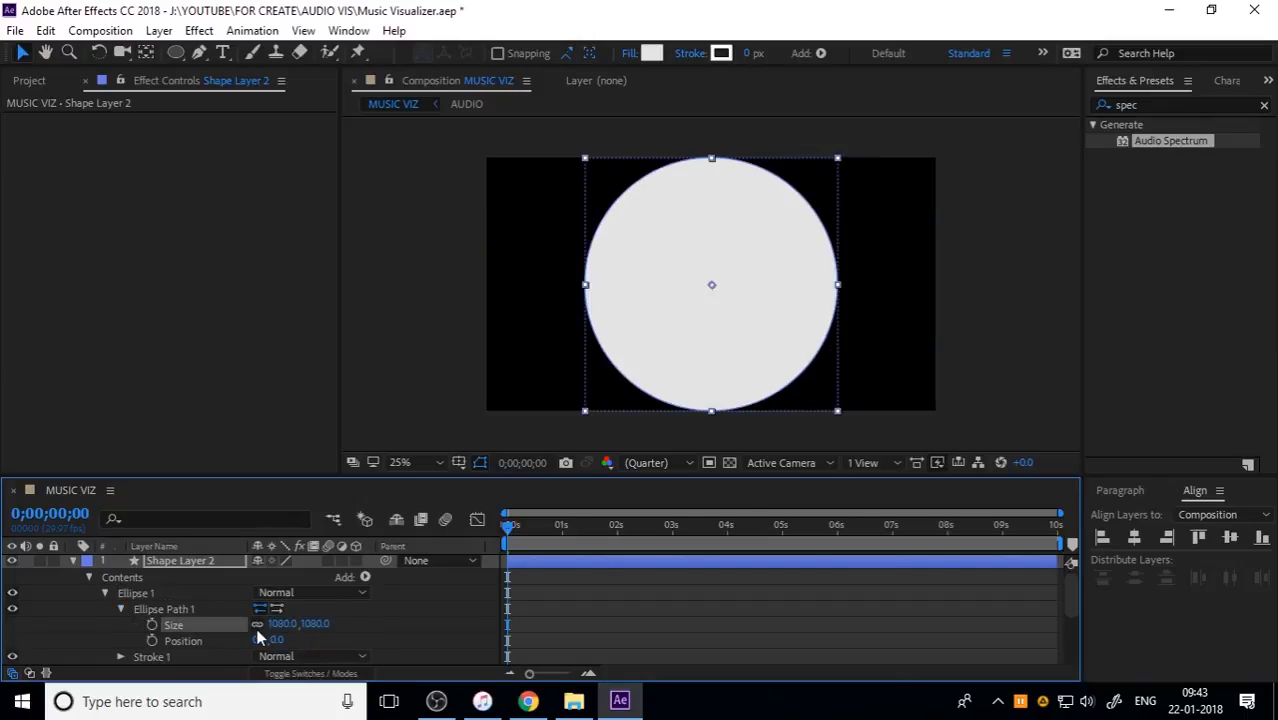
Shrink the new circle's Ellipse Path size to 200 by 200 and collapse the layer's properties.
{"action": "left_click_drag", "start_coordinate": [322, 621], "coordinate": [48, 585]}
{"action": "left_click_drag", "start_coordinate": [305, 622], "coordinate": [8, 561]}
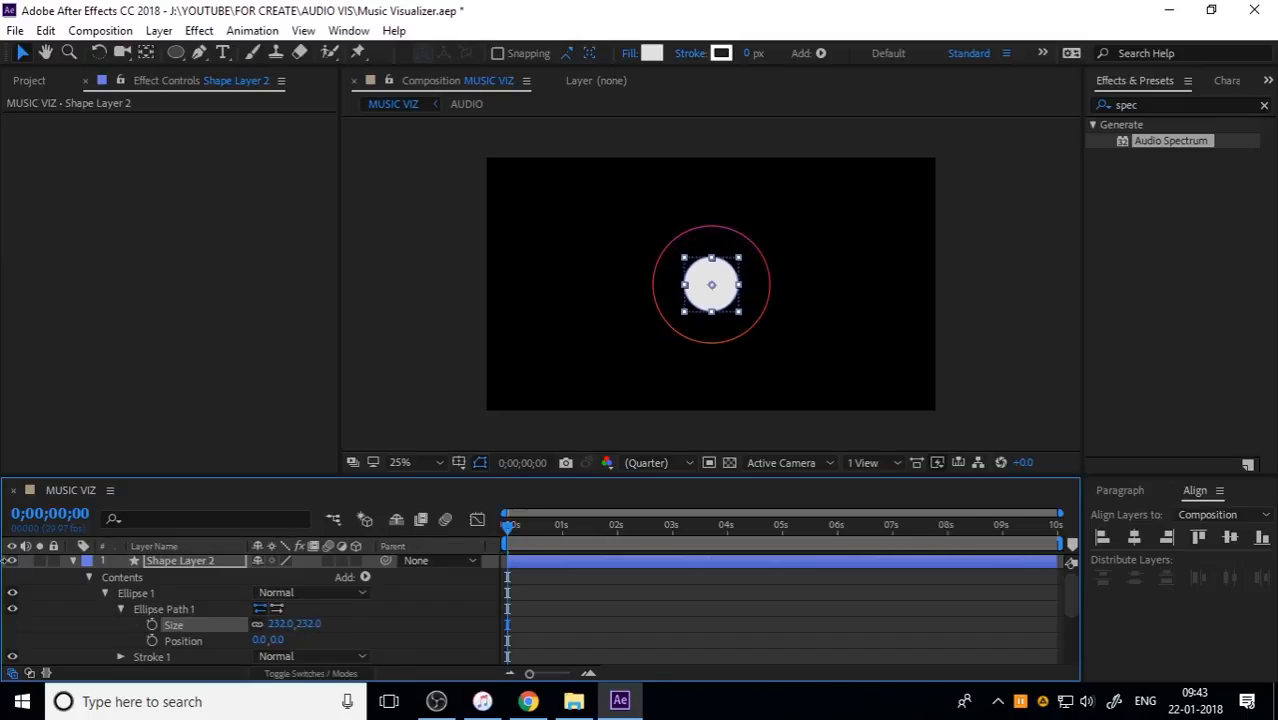
{"action": "left_click", "coordinate": [287, 623]}
{"action": "type", "text": "200"}
{"action": "key", "text": "Return"}
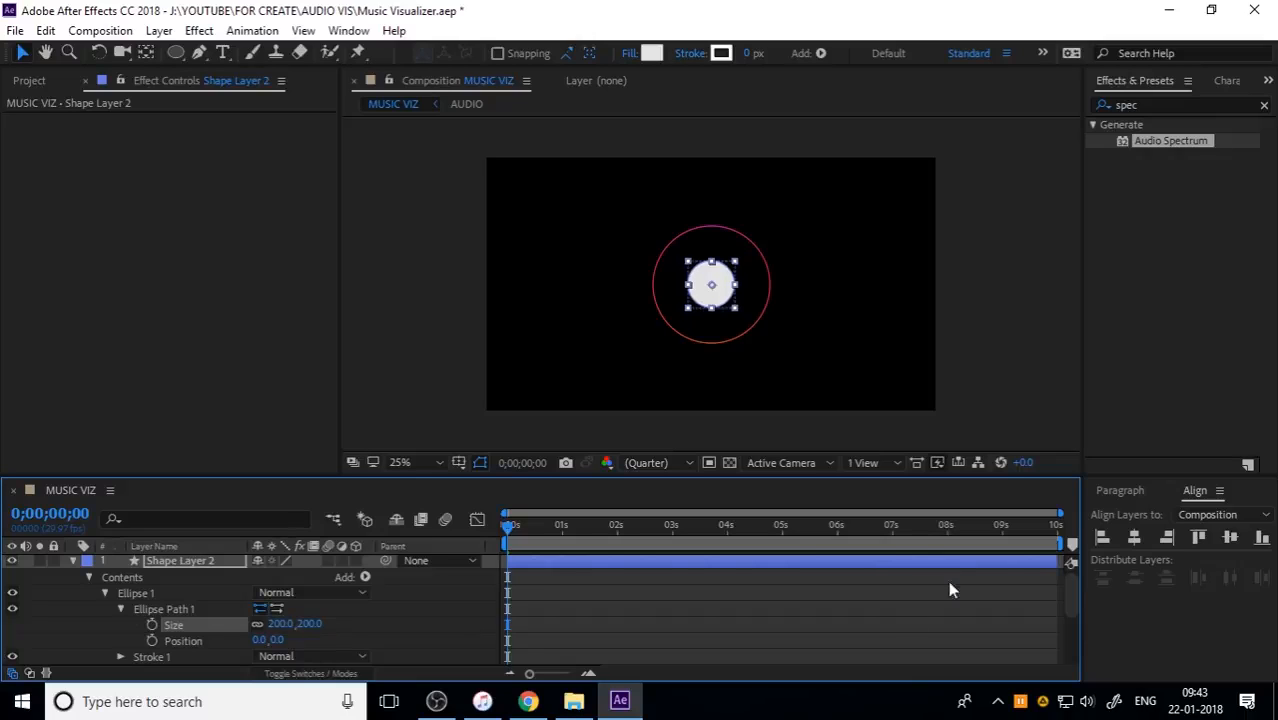
{"action": "left_click", "coordinate": [72, 561]}
{"action": "left_click", "coordinate": [205, 647]}
Remove the fill from Shape Layer 2 by setting its fill type to None.
{"action": "left_click", "coordinate": [196, 563]}
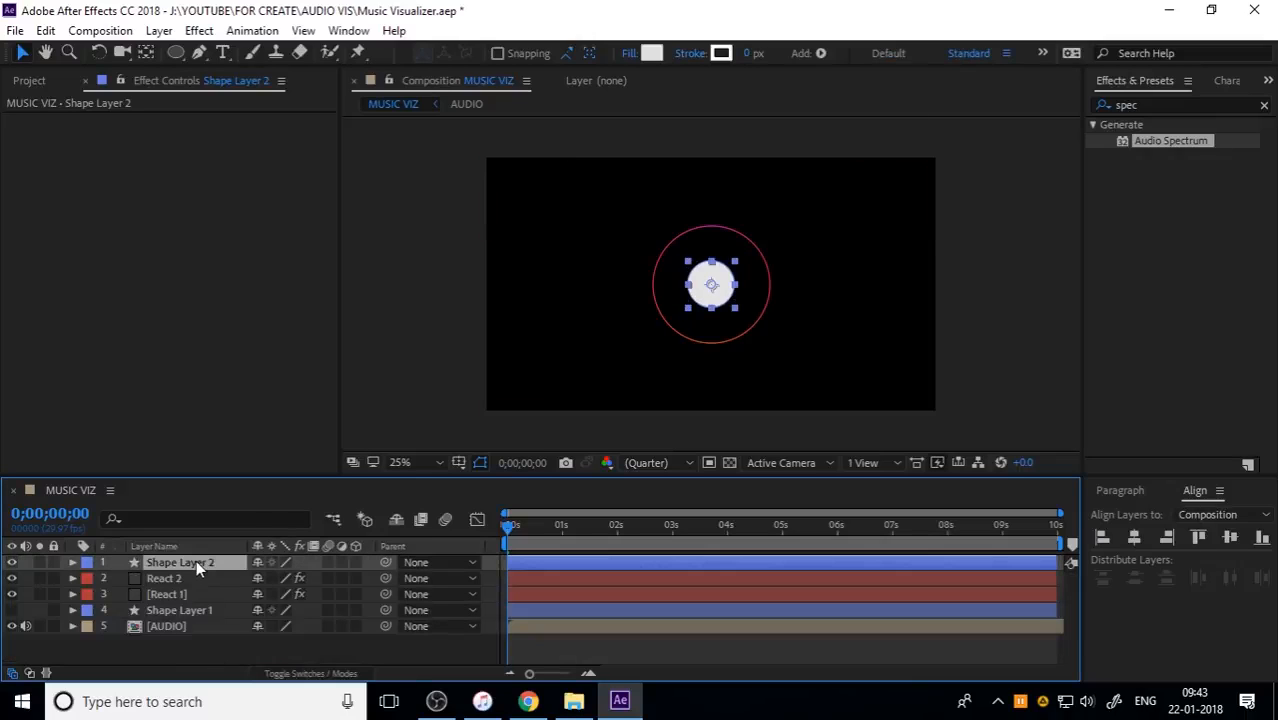
{"action": "left_click", "coordinate": [651, 53]}
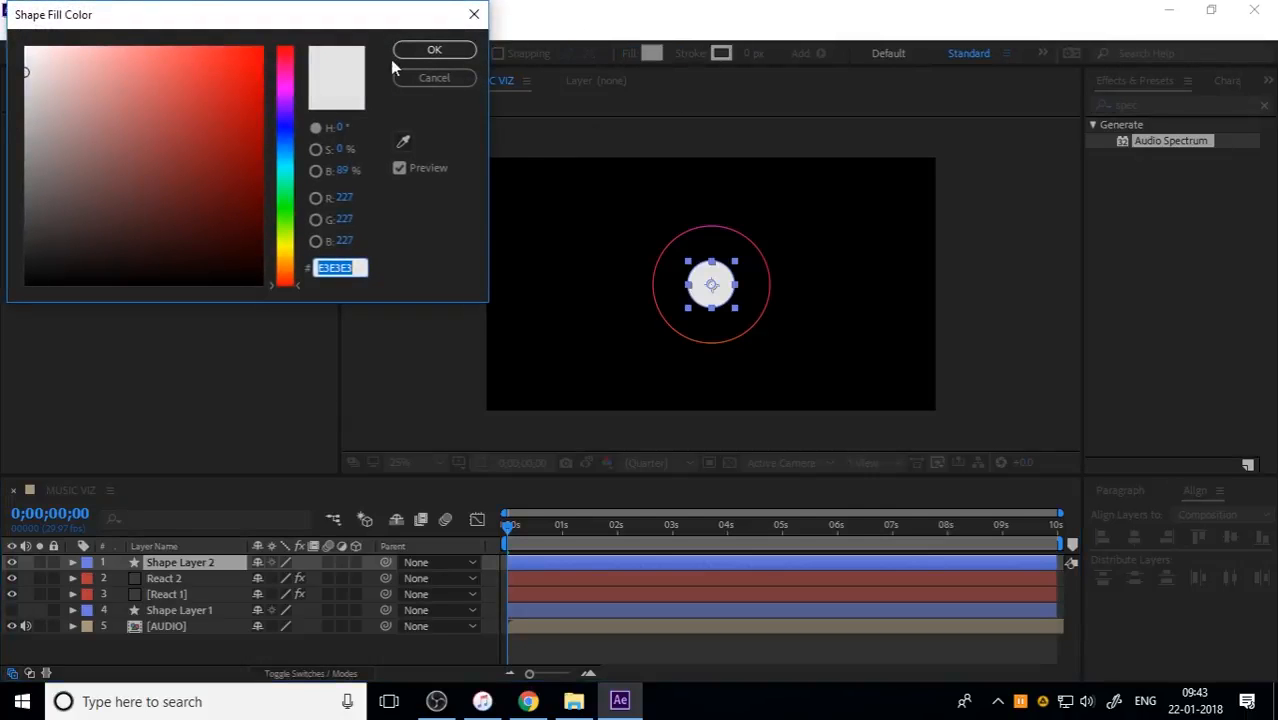
{"action": "left_click", "coordinate": [472, 79]}
{"action": "left_click", "coordinate": [628, 53]}
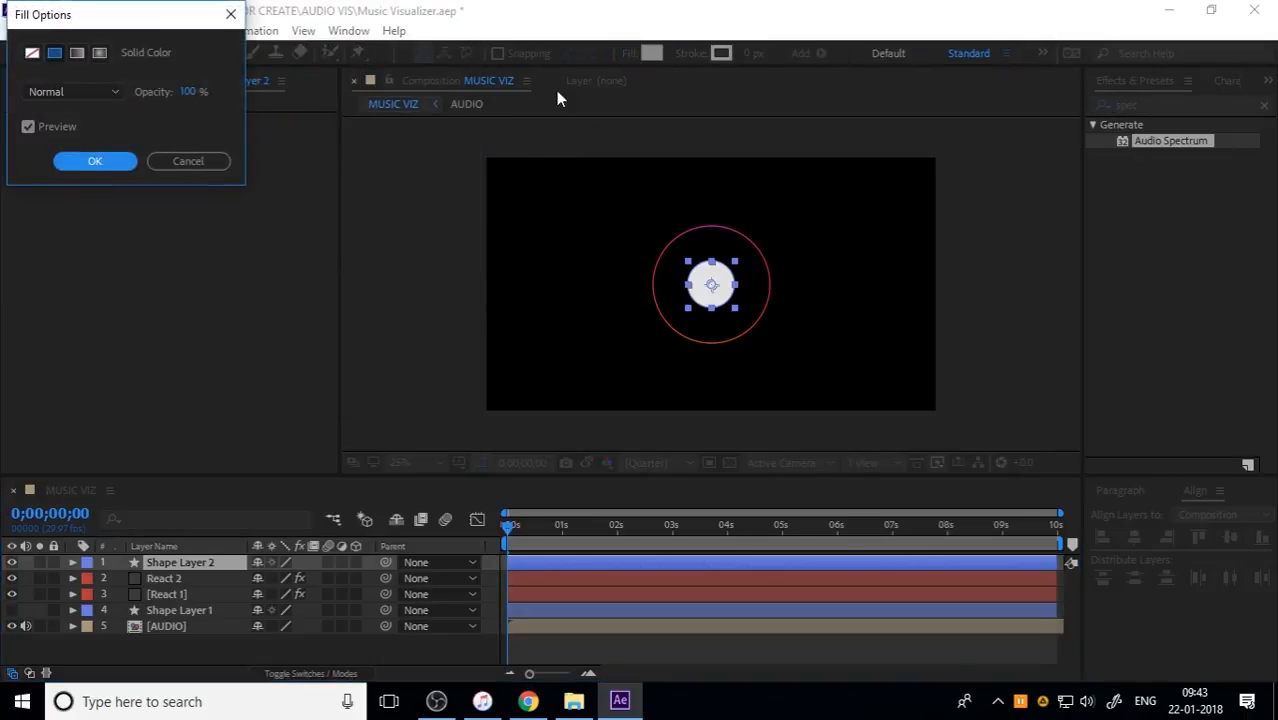
{"action": "left_click", "coordinate": [32, 52]}
{"action": "left_click", "coordinate": [118, 160]}
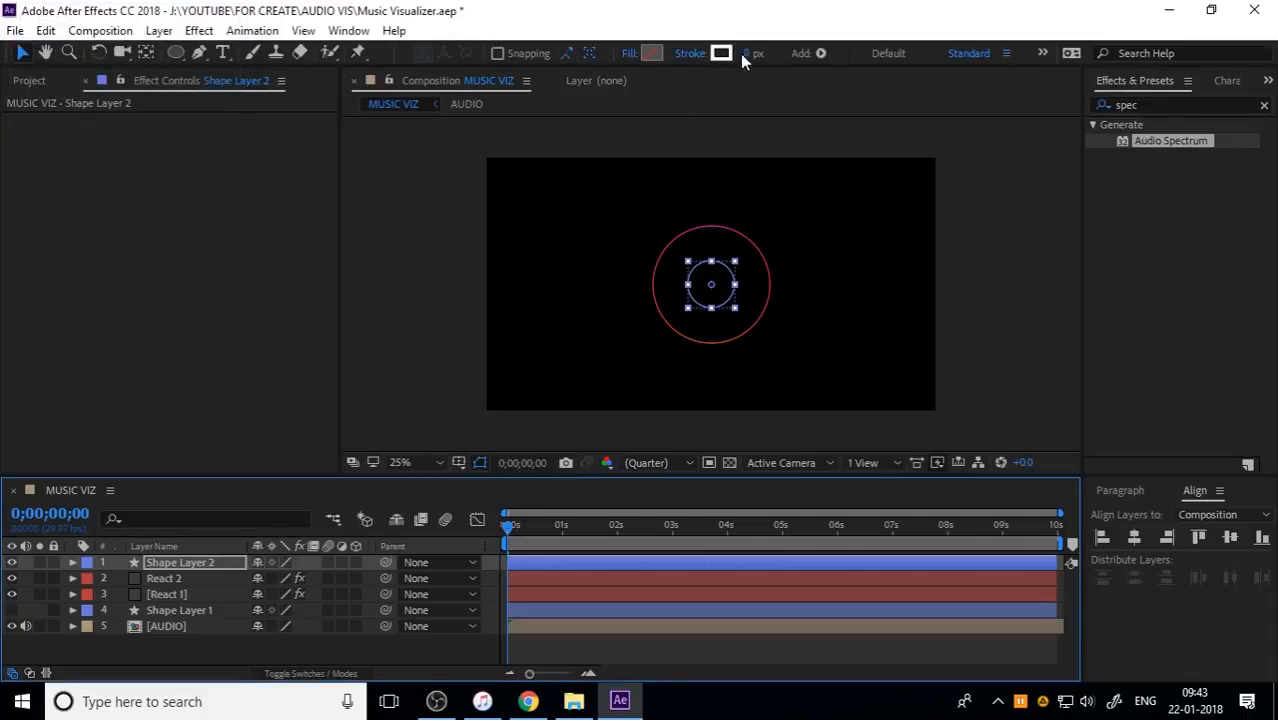
Give the small circle on Shape Layer 2 a purple 7820CA stroke 1 px wide.
{"action": "left_click", "coordinate": [721, 53]}
{"action": "left_click", "coordinate": [288, 97]}
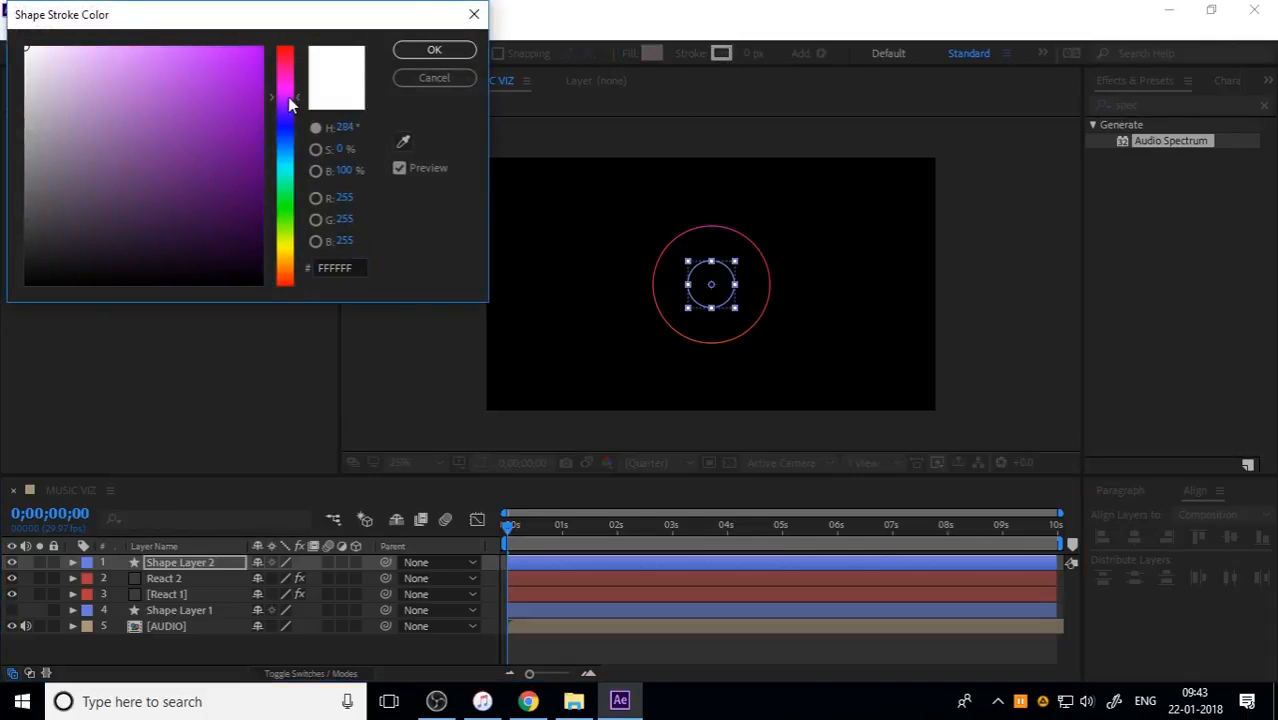
{"action": "mouse_move", "coordinate": [197, 93]}
{"action": "left_mouse_down"}
{"action": "mouse_move", "coordinate": [248, 94]}
{"action": "mouse_move", "coordinate": [245, 125]}
{"action": "mouse_move", "coordinate": [225, 95]}
{"action": "left_mouse_up"}
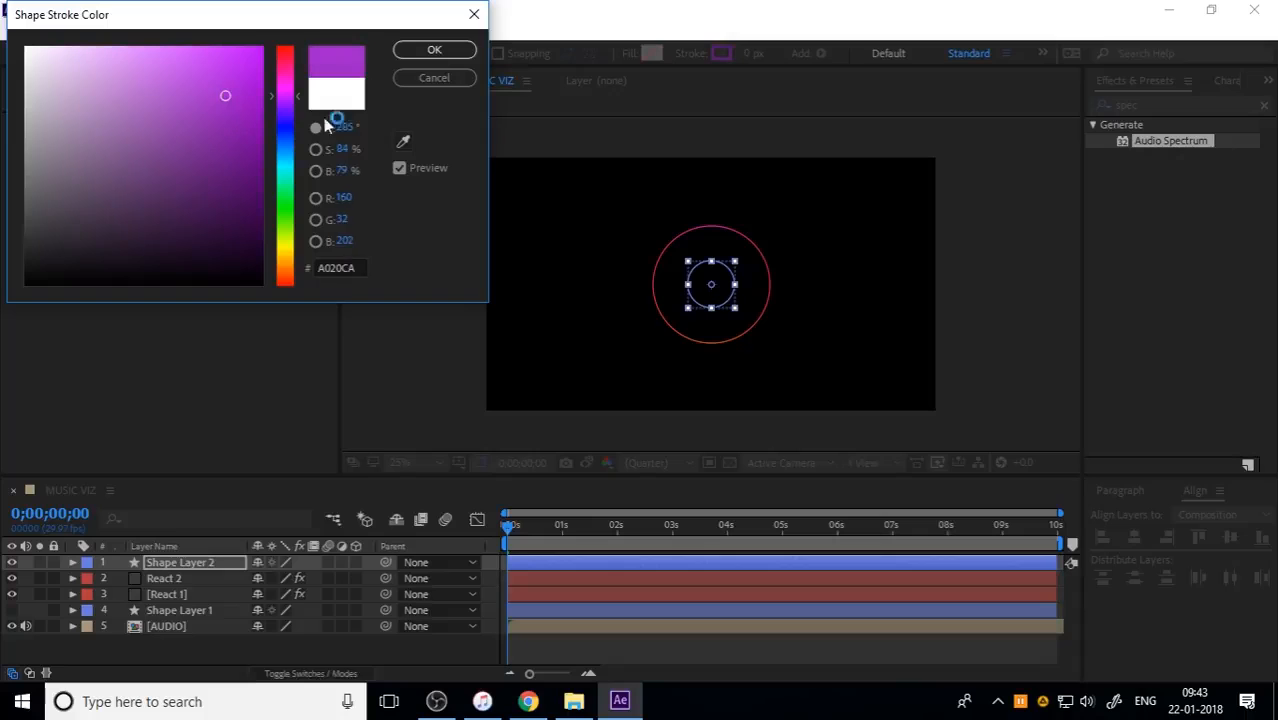
{"action": "left_click", "coordinate": [290, 103]}
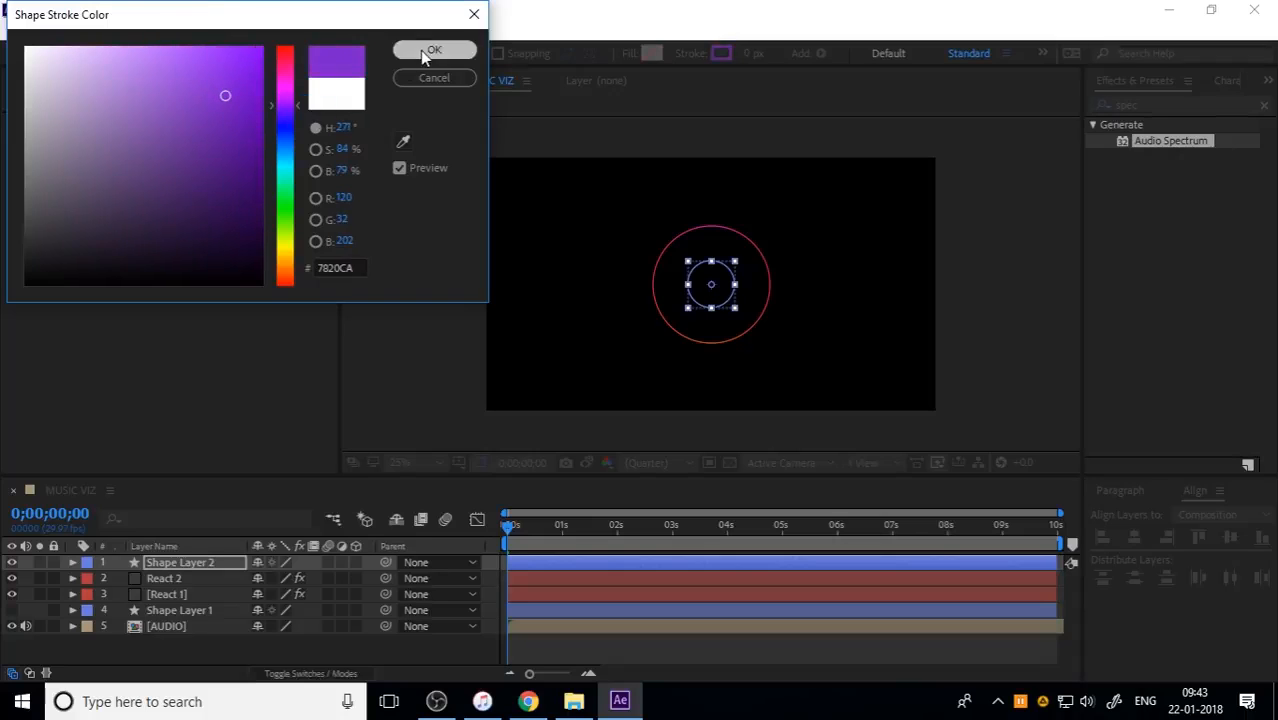
{"action": "left_click", "coordinate": [420, 50]}
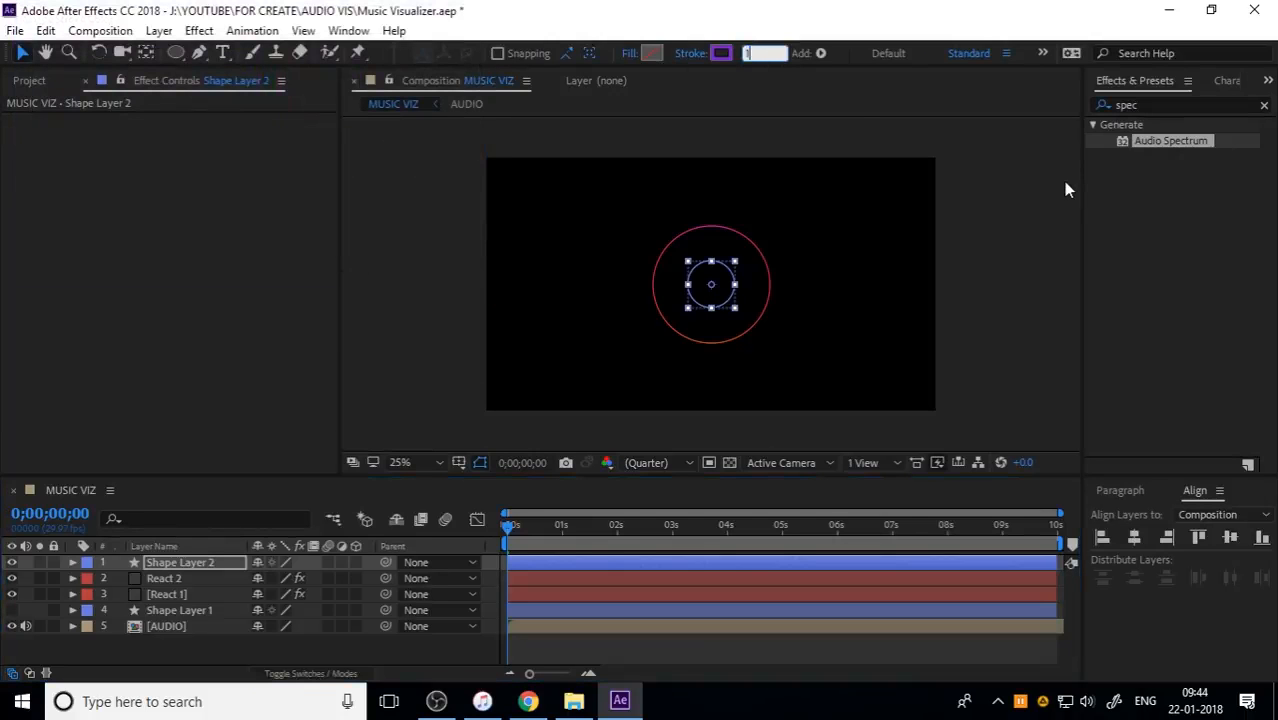
{"action": "left_click", "coordinate": [995, 320]}
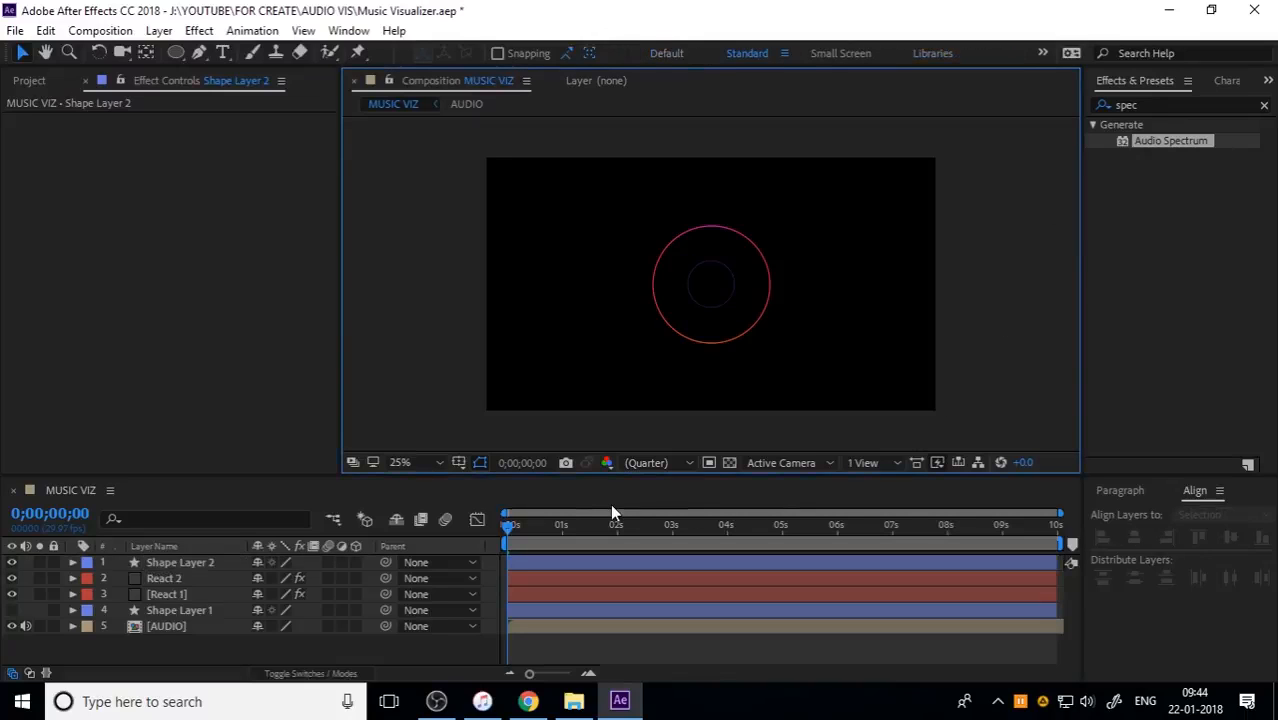
Preview the spectrum with the inner ring, inspect it up close, and save the project.
{"action": "left_click", "coordinate": [546, 535]}
{"action": "key", "text": "space"}
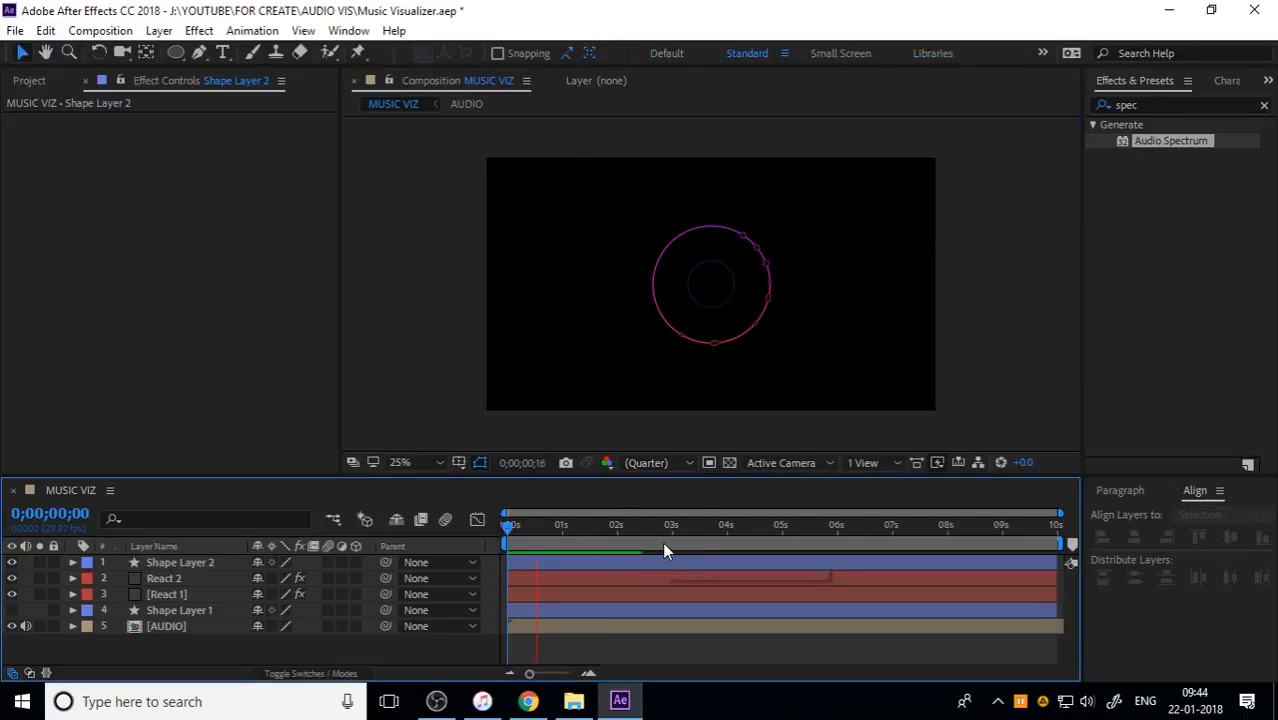
{"action": "scroll", "coordinate": [771, 258], "scroll_direction": "up", "scroll_amount": 2}
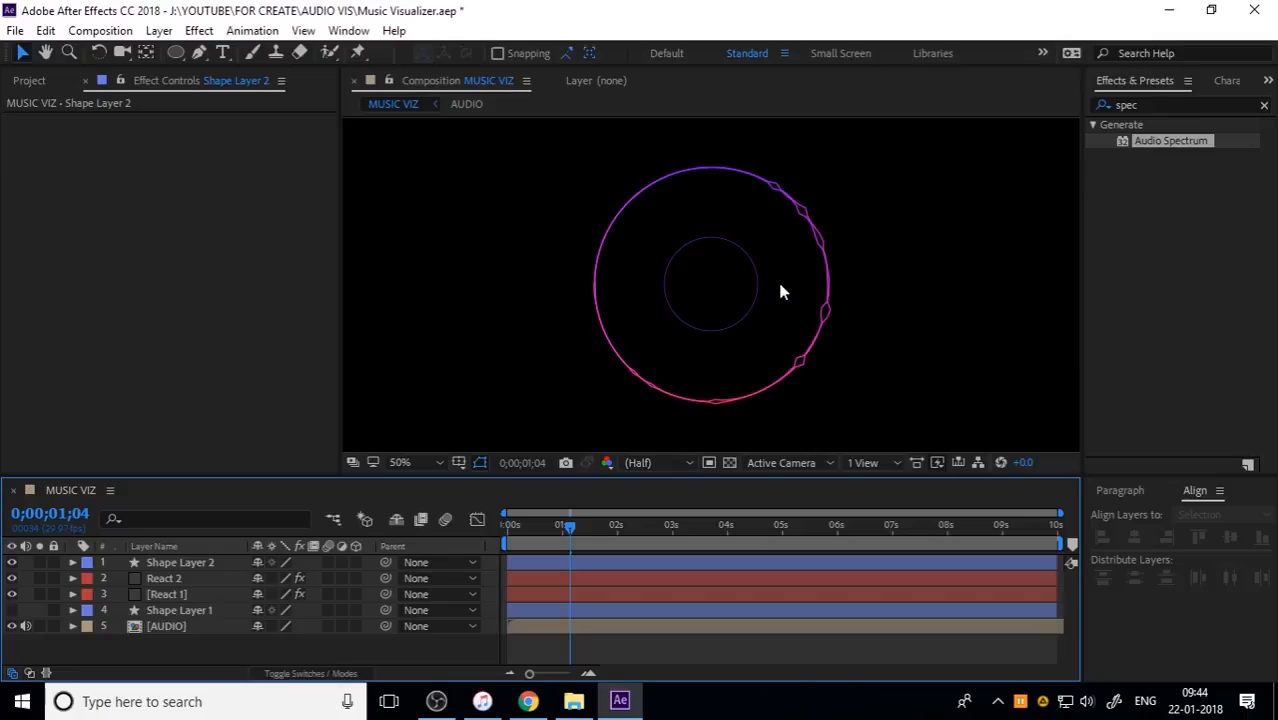
{"action": "scroll", "coordinate": [879, 335], "scroll_direction": "down", "scroll_amount": 2}
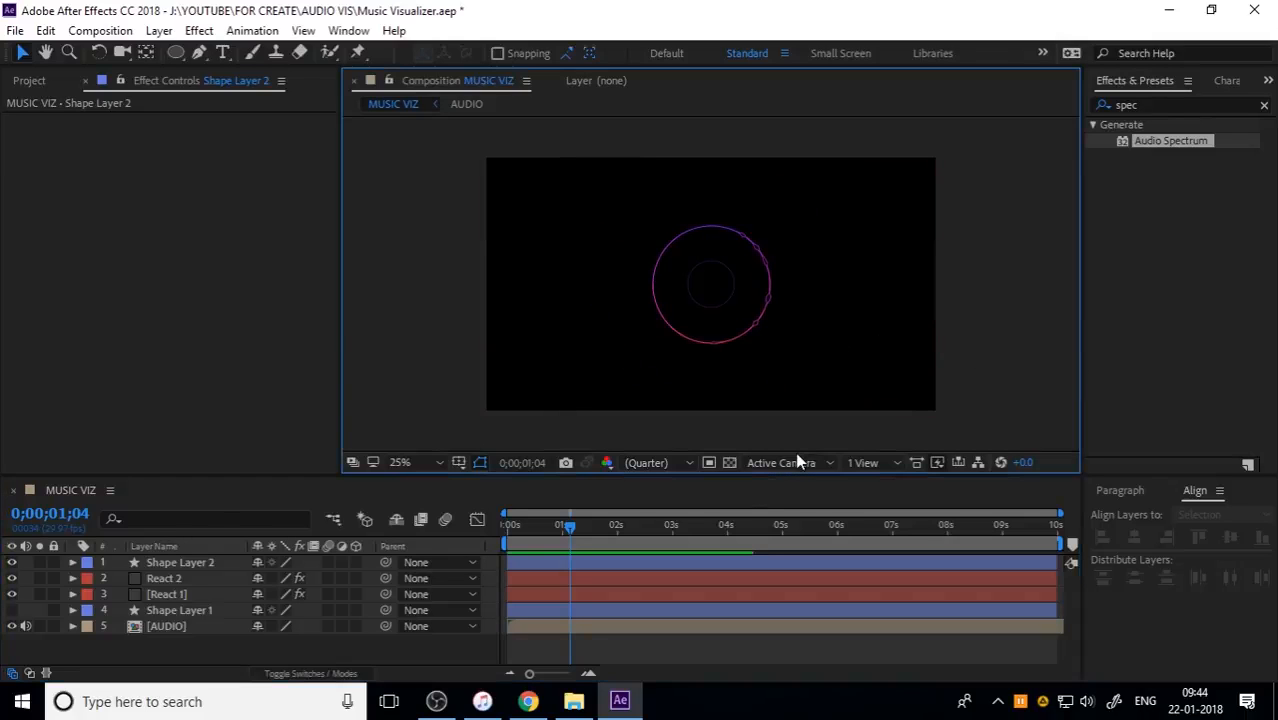
{"action": "key", "text": "ctrl+s"}
{"action": "left_click", "coordinate": [549, 542]}
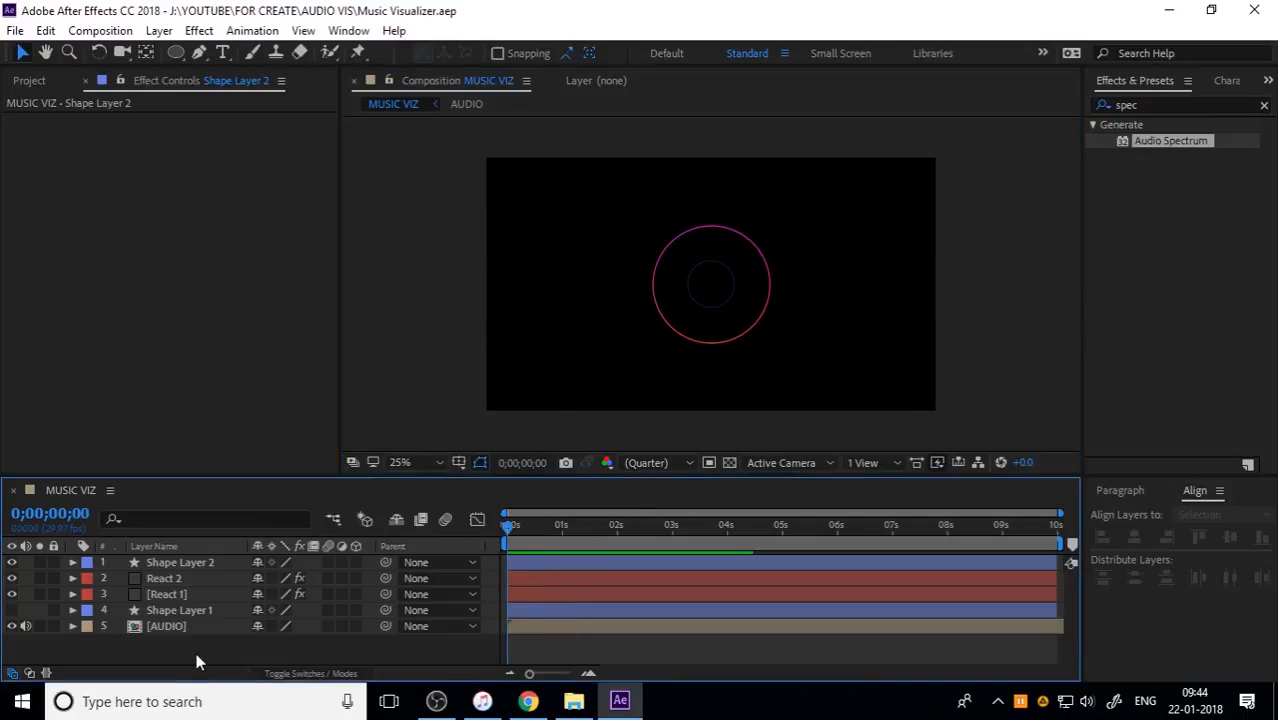
Pre-compose Shape Layer 2, React 2 and React 1 into a new composition named REACT 1.
{"action": "left_click", "coordinate": [185, 567]}
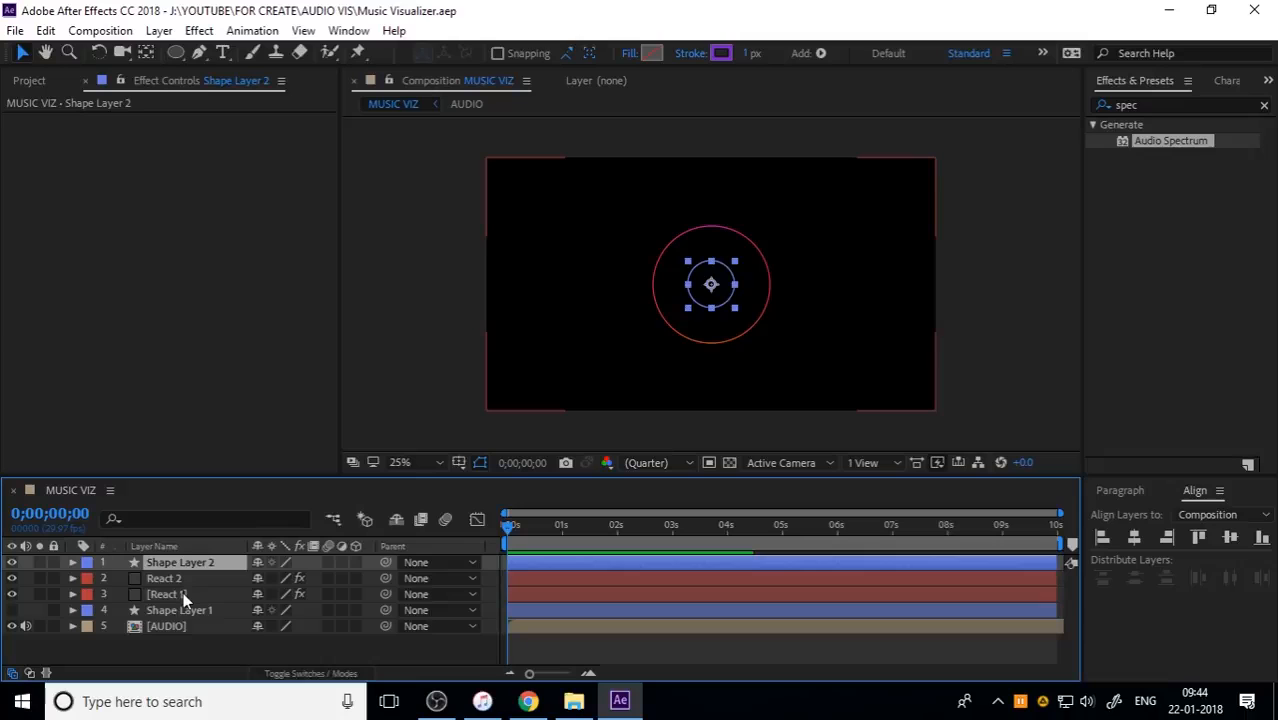
{"action": "left_click", "coordinate": [183, 592], "text": "shift"}
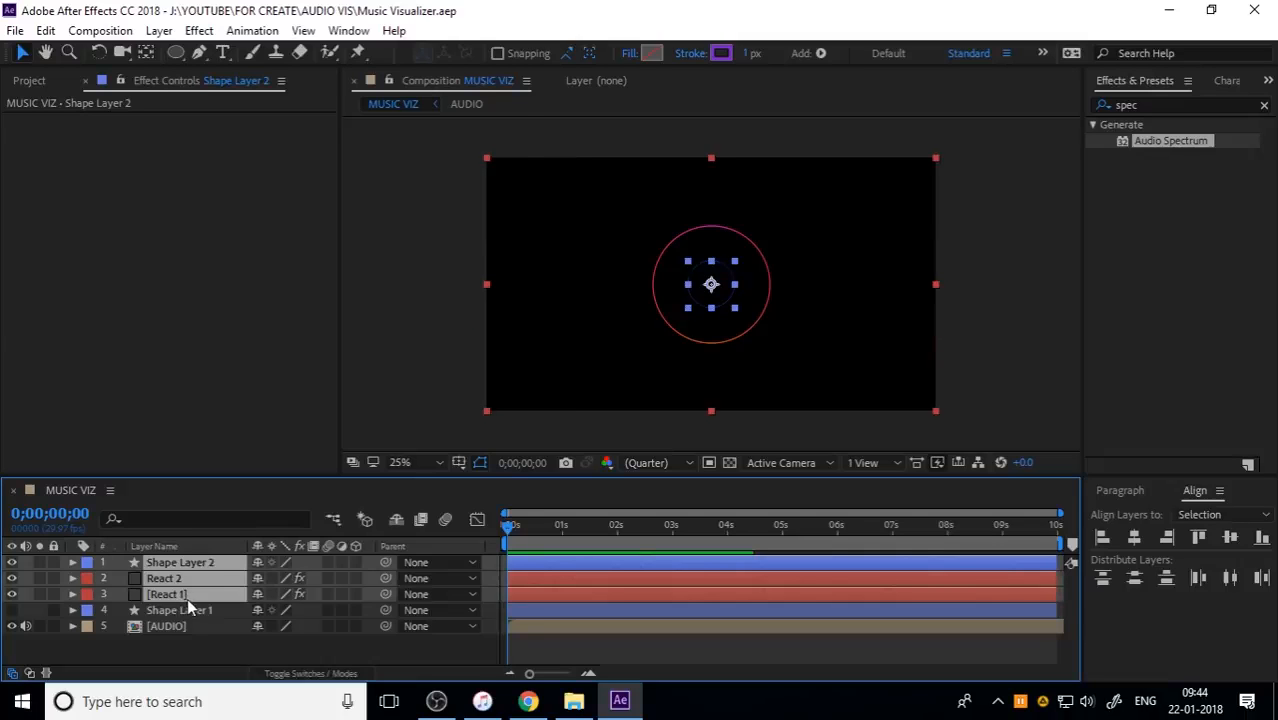
{"action": "right_click", "coordinate": [187, 598]}
{"action": "left_click", "coordinate": [243, 608]}
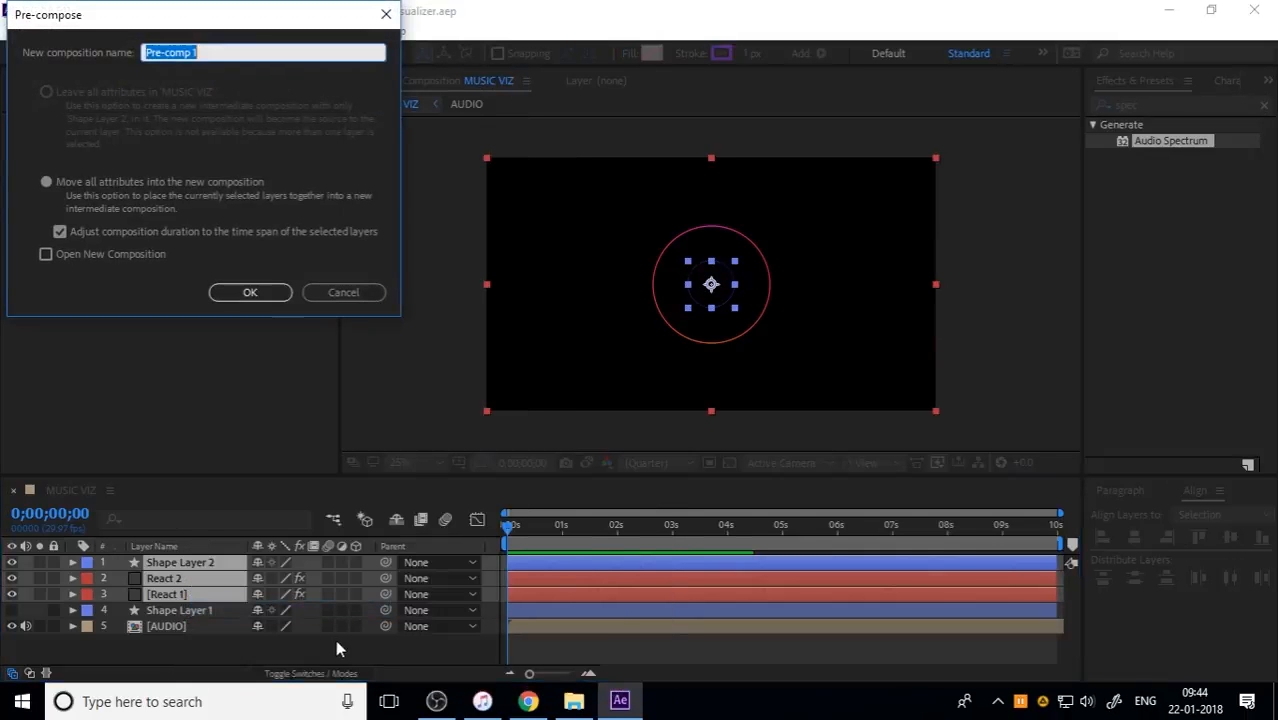
{"action": "type", "text": "REACT"}
{"action": "key", "text": "Return"}
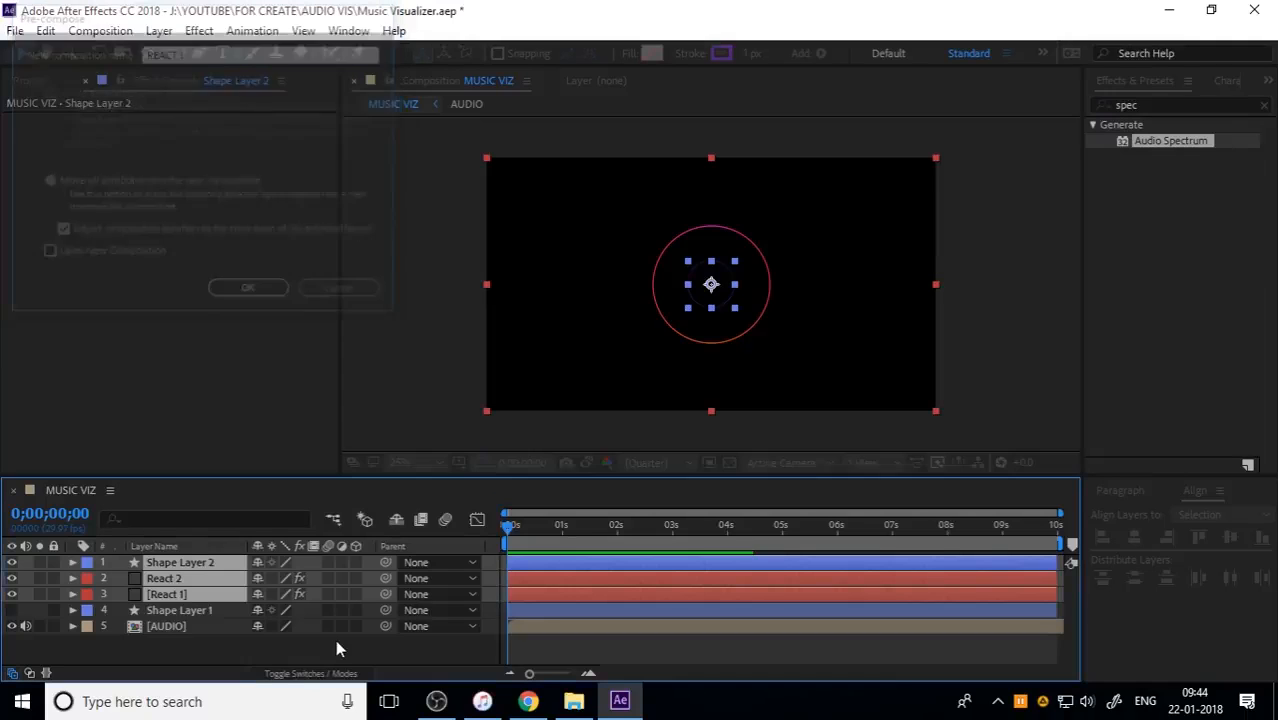
{"action": "left_click", "coordinate": [335, 639]}
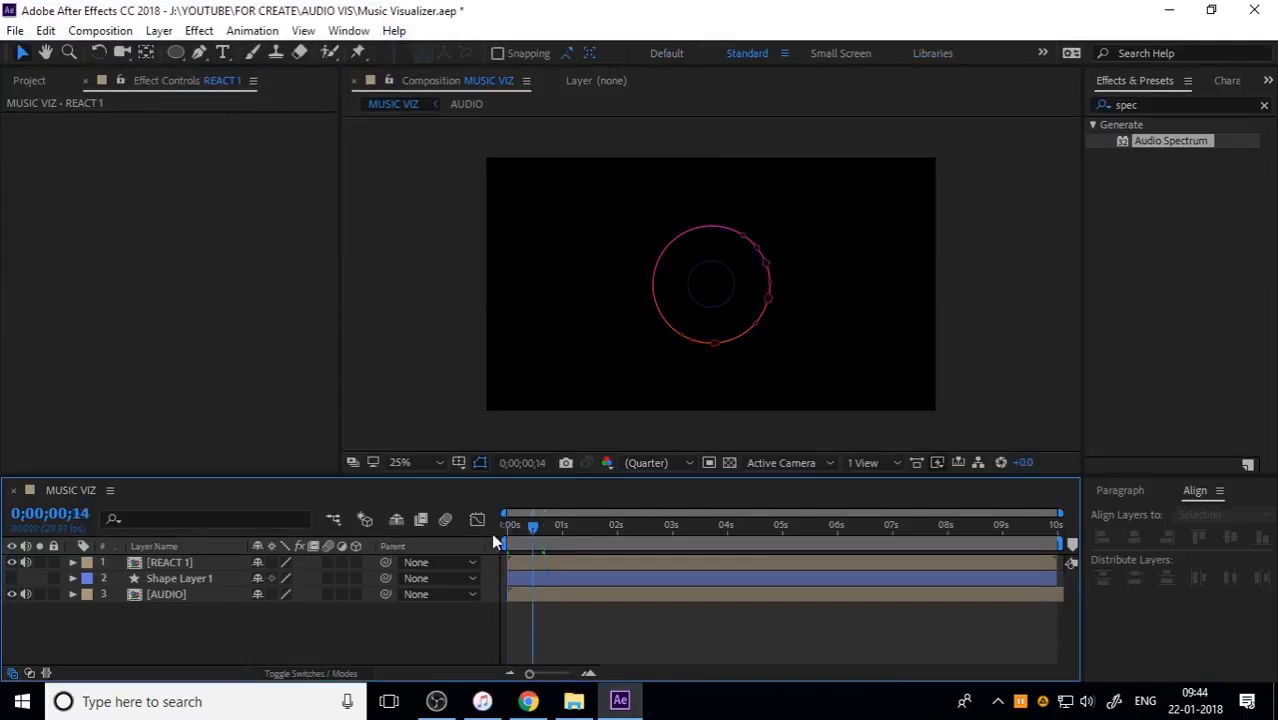
Mute the AUDIO layer and preview the MUSIC VIZ composition from the start.
{"action": "key", "text": "space"}
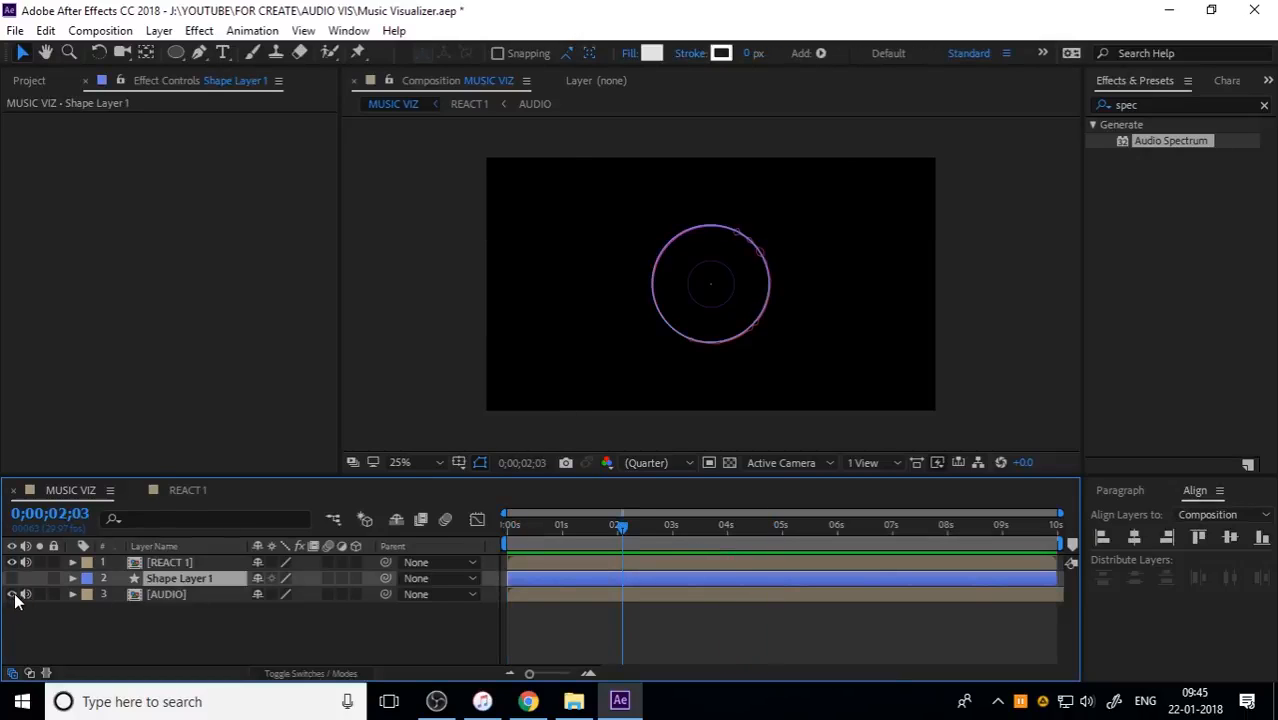
{"action": "key", "text": "Home"}
{"action": "key", "text": "space"}
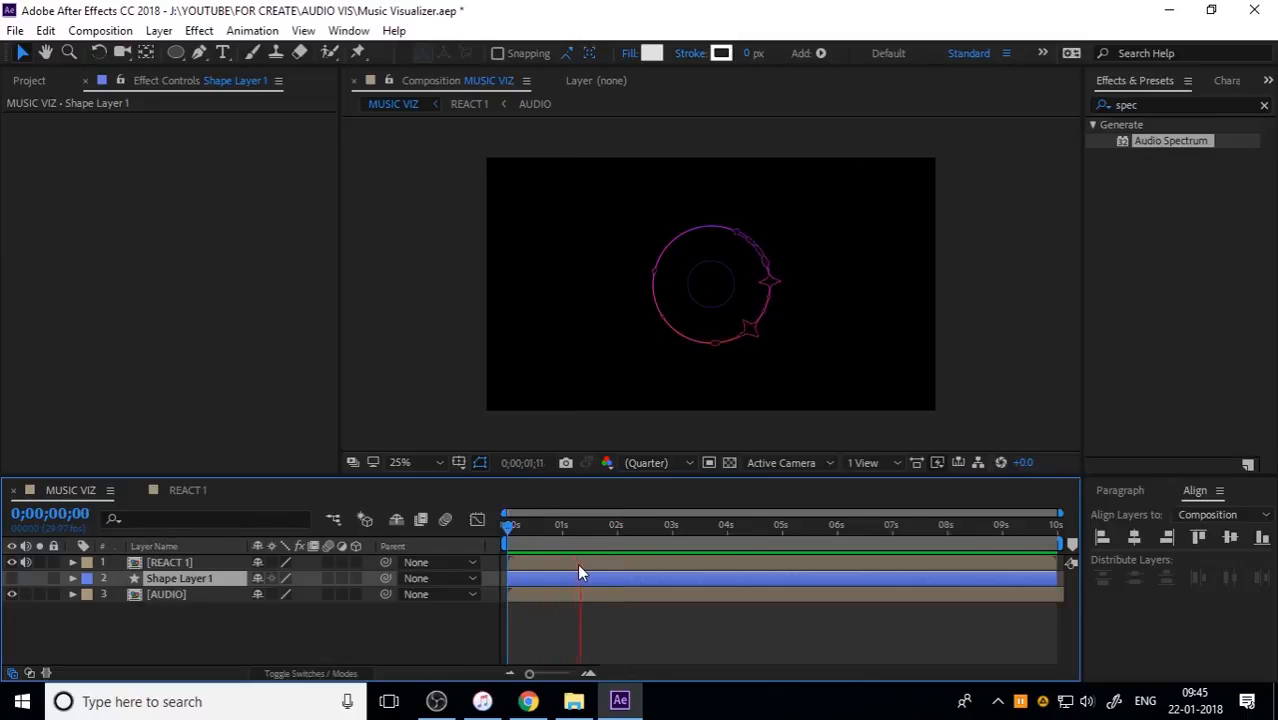
Stop the preview and create a 1920 x 1080 solid named REACT 2 in the MUSIC VIZ composition.
{"action": "key", "text": "space"}
{"action": "left_click", "coordinate": [217, 640]}
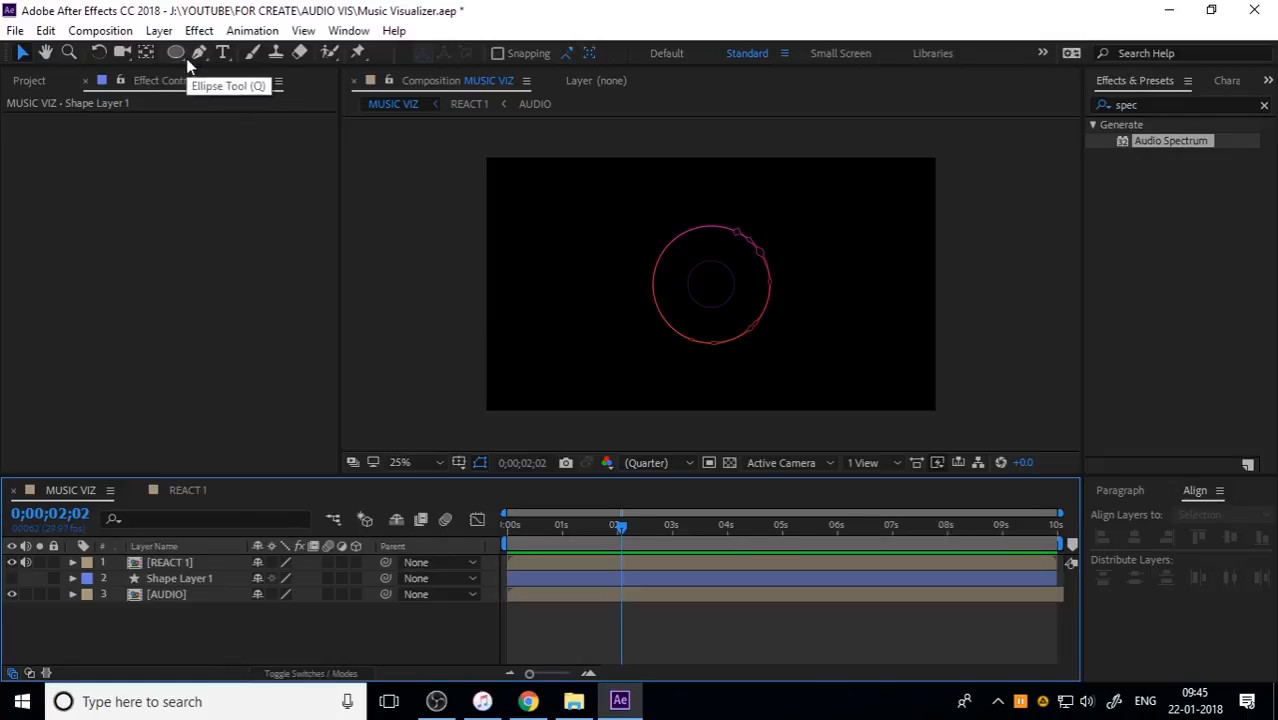
{"action": "right_click", "coordinate": [200, 633]}
{"action": "mouse_move", "coordinate": [262, 422]}
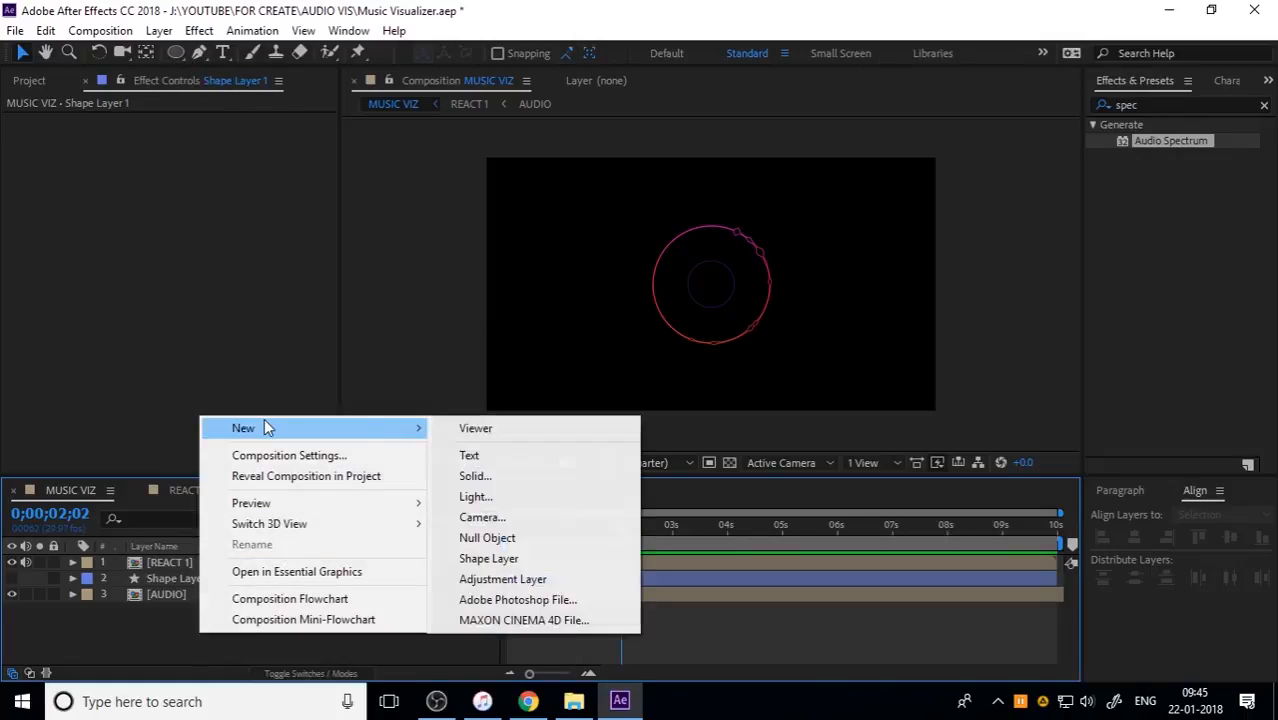
{"action": "left_click", "coordinate": [533, 479]}
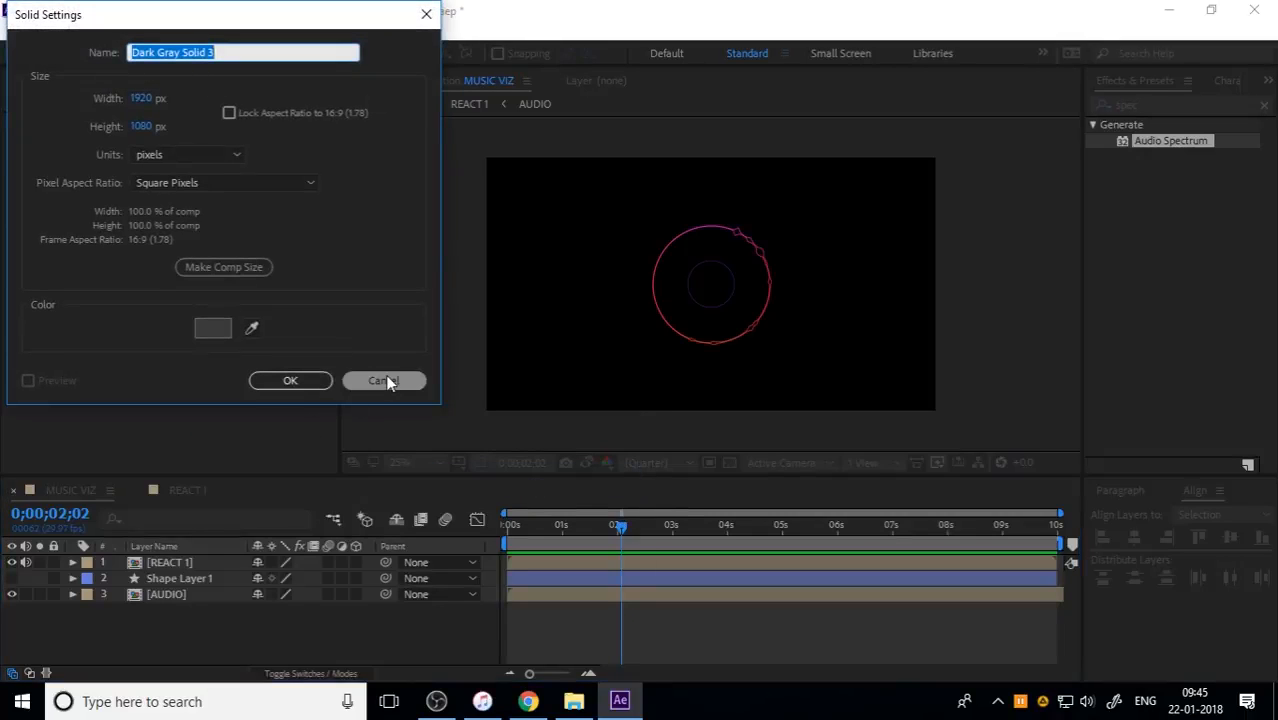
{"action": "type", "text": "REACT 1"}
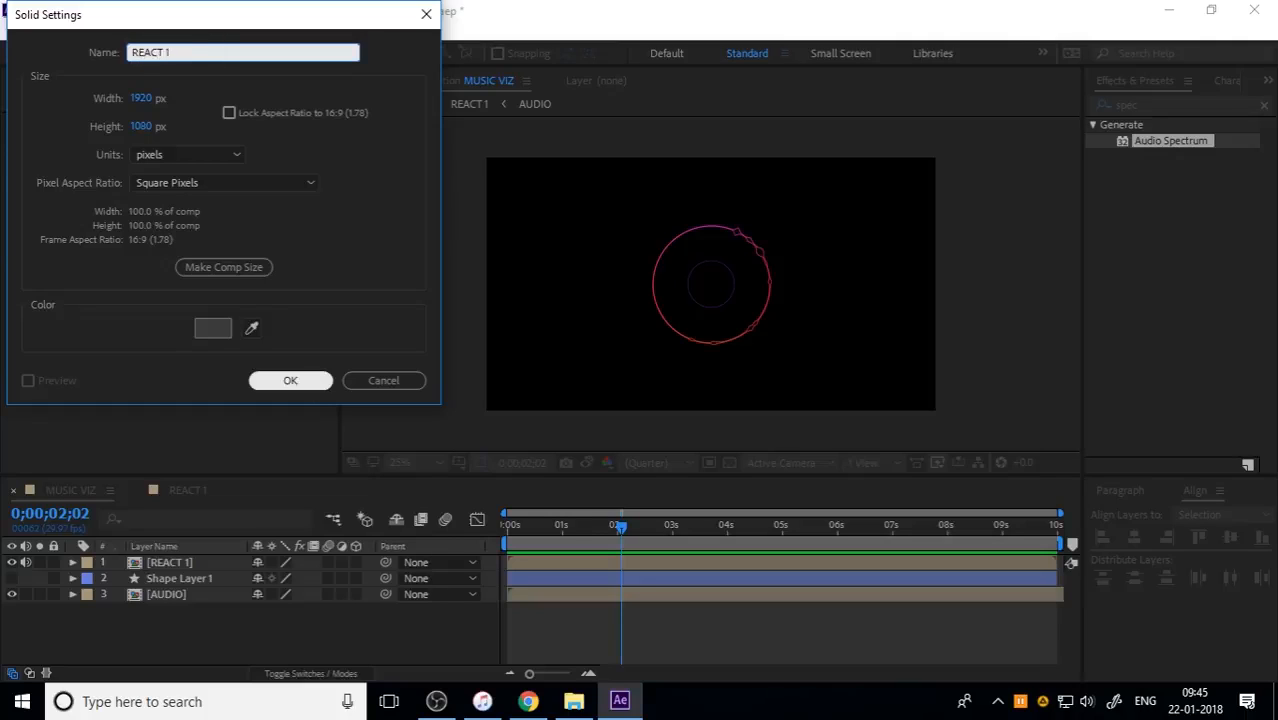
{"action": "key", "text": "BackSpace"}
{"action": "type", "text": "2"}
{"action": "left_click", "coordinate": [314, 384]}
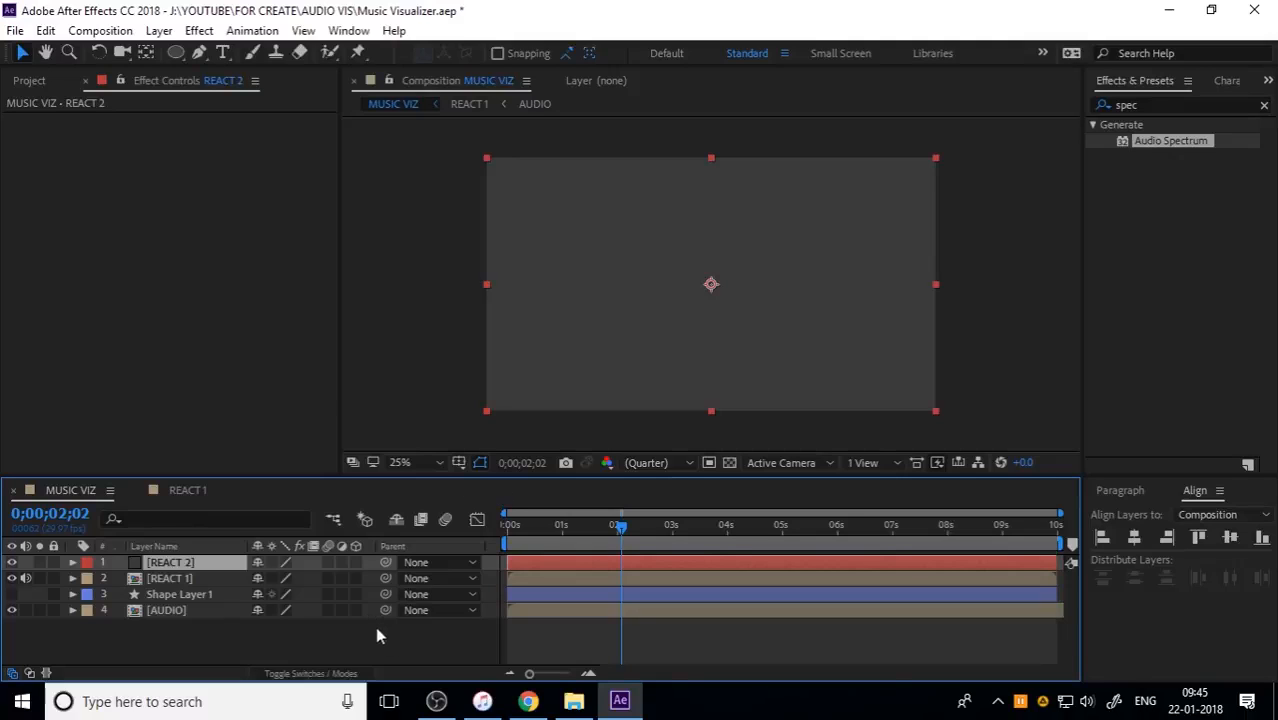
Copy the Path property of Ellipse 1 from Shape Layer 1.
{"action": "left_click", "coordinate": [73, 594]}
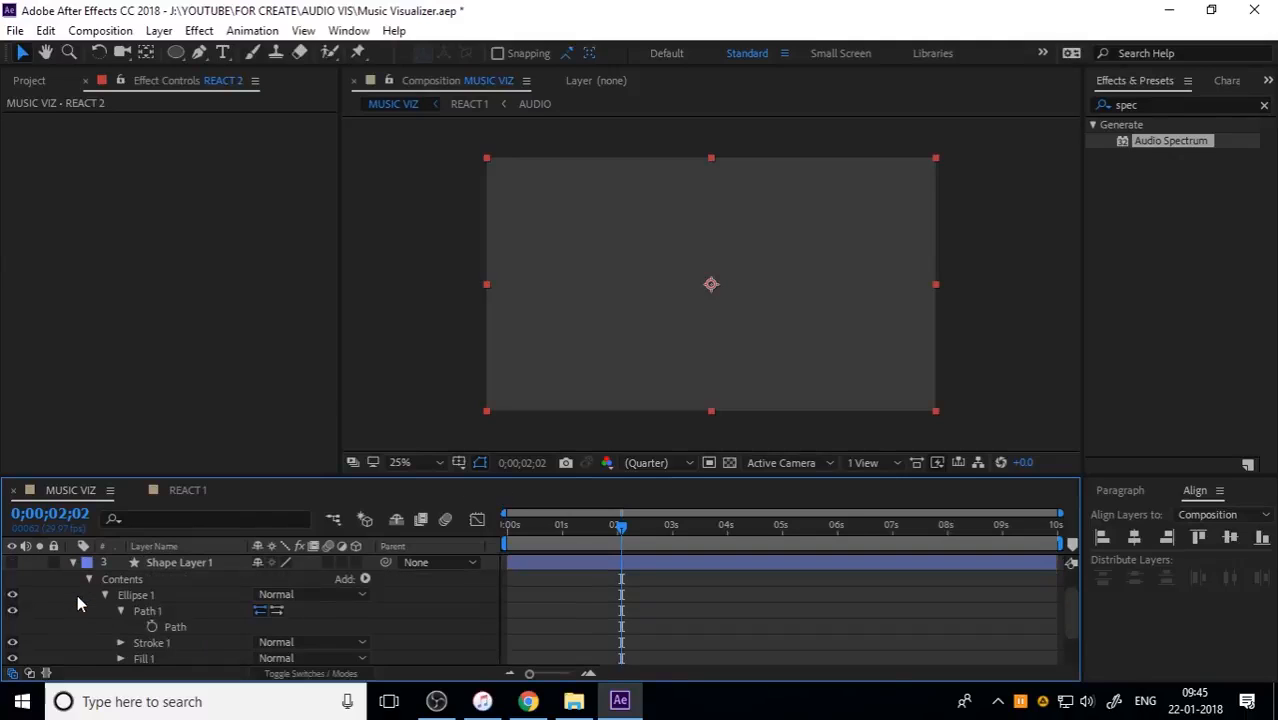
{"action": "right_click", "coordinate": [192, 624]}
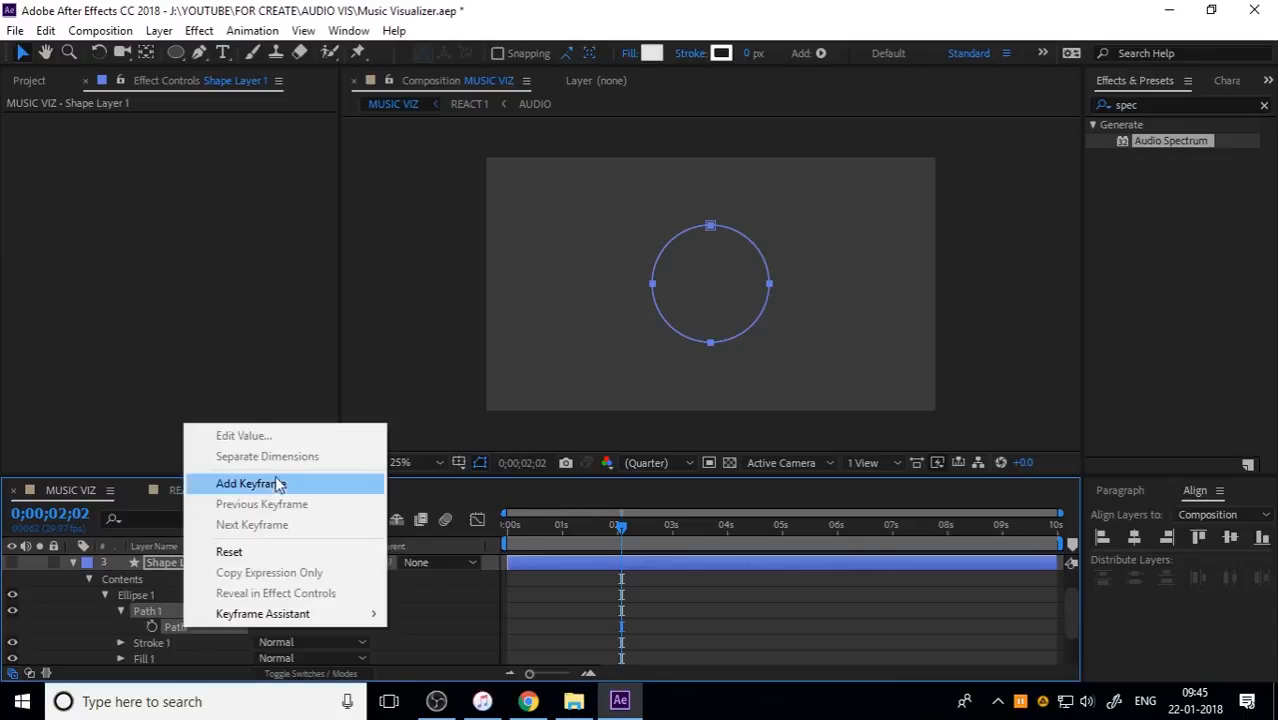
{"action": "left_click", "coordinate": [186, 625]}
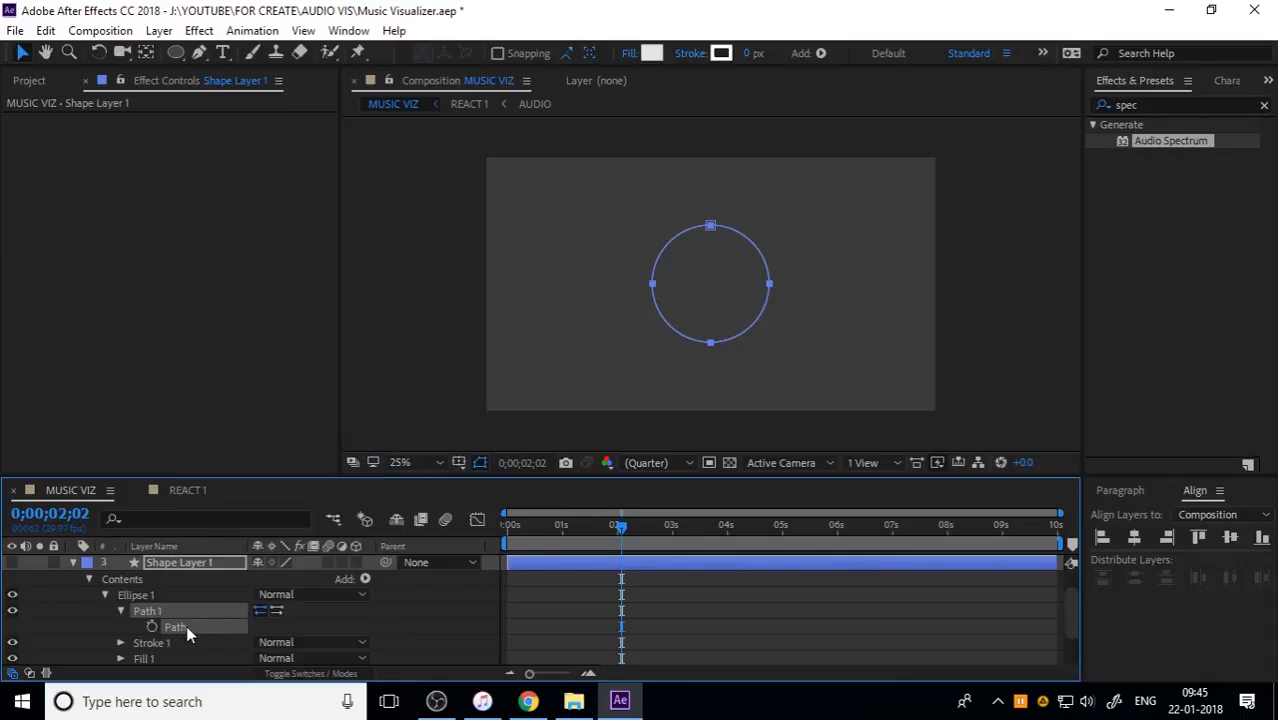
{"action": "left_click", "coordinate": [73, 562]}
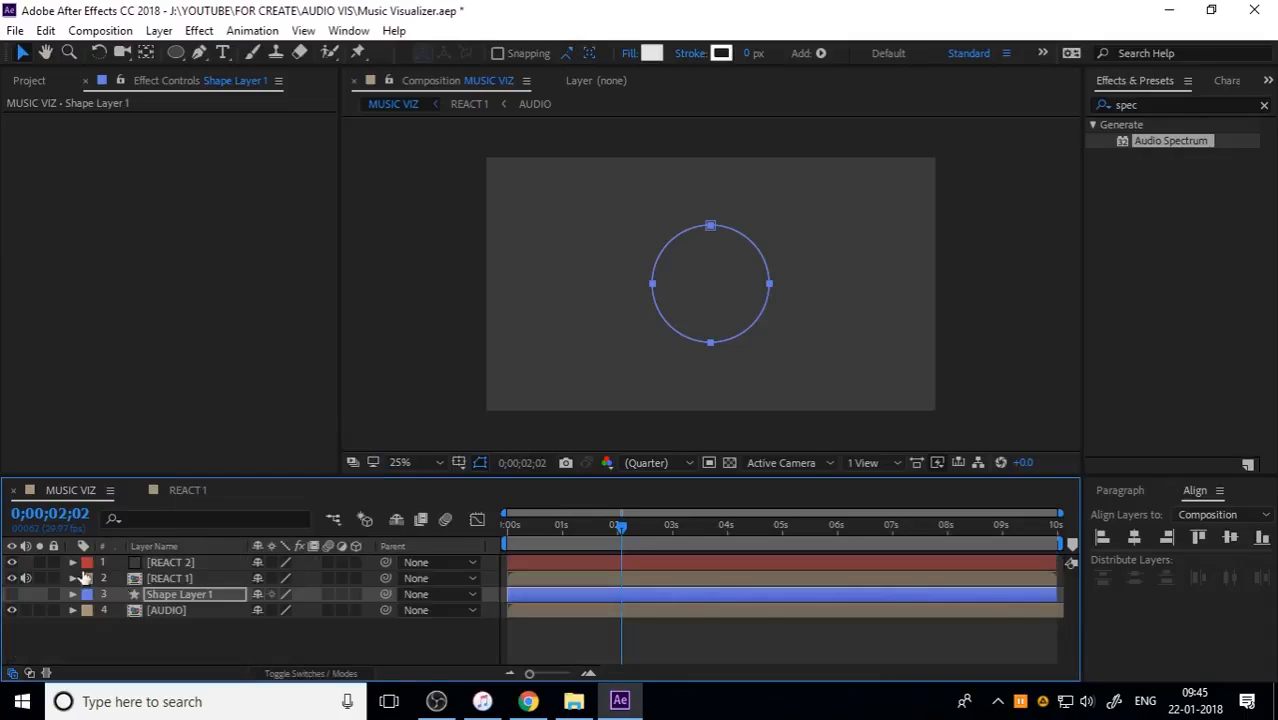
Add a new mask to the REACT 2 solid and paste the copied circle path into its Mask Path.
{"action": "left_click", "coordinate": [165, 565]}
{"action": "right_click", "coordinate": [165, 565]}
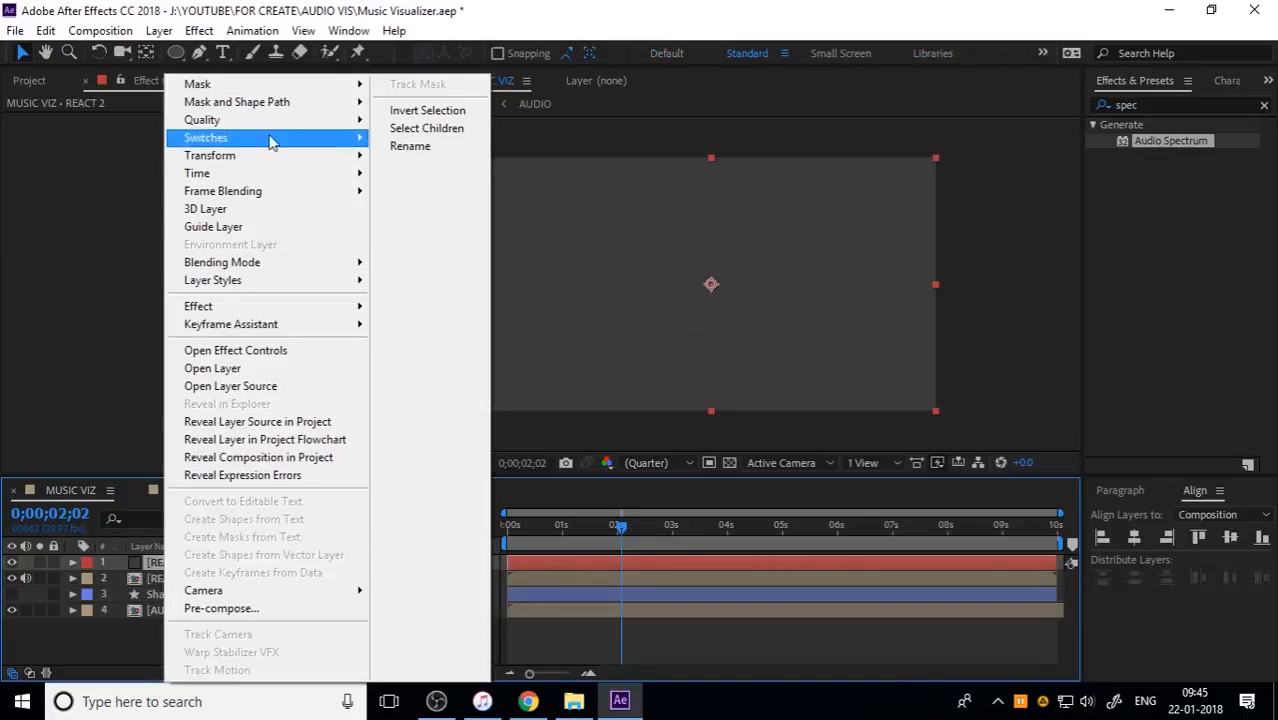
{"action": "mouse_move", "coordinate": [258, 90]}
{"action": "left_click", "coordinate": [451, 88]}
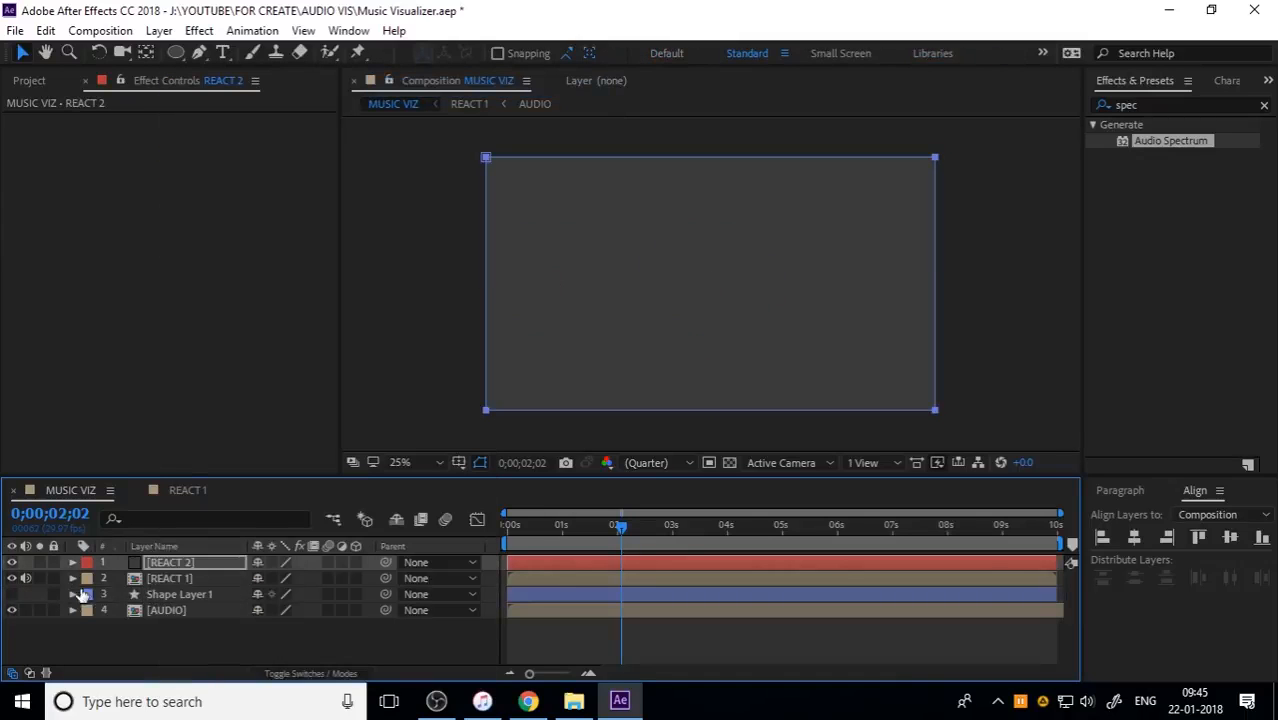
{"action": "left_click", "coordinate": [73, 562]}
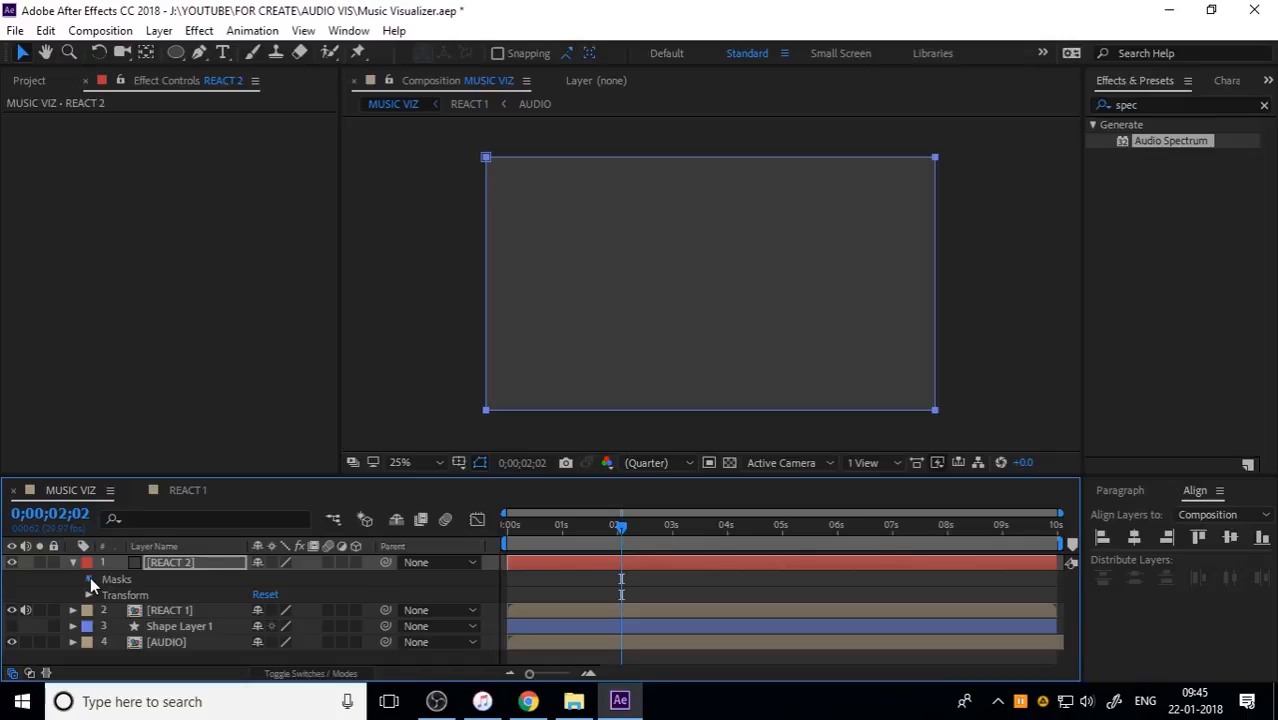
{"action": "left_click", "coordinate": [89, 579]}
{"action": "left_click", "coordinate": [104, 595]}
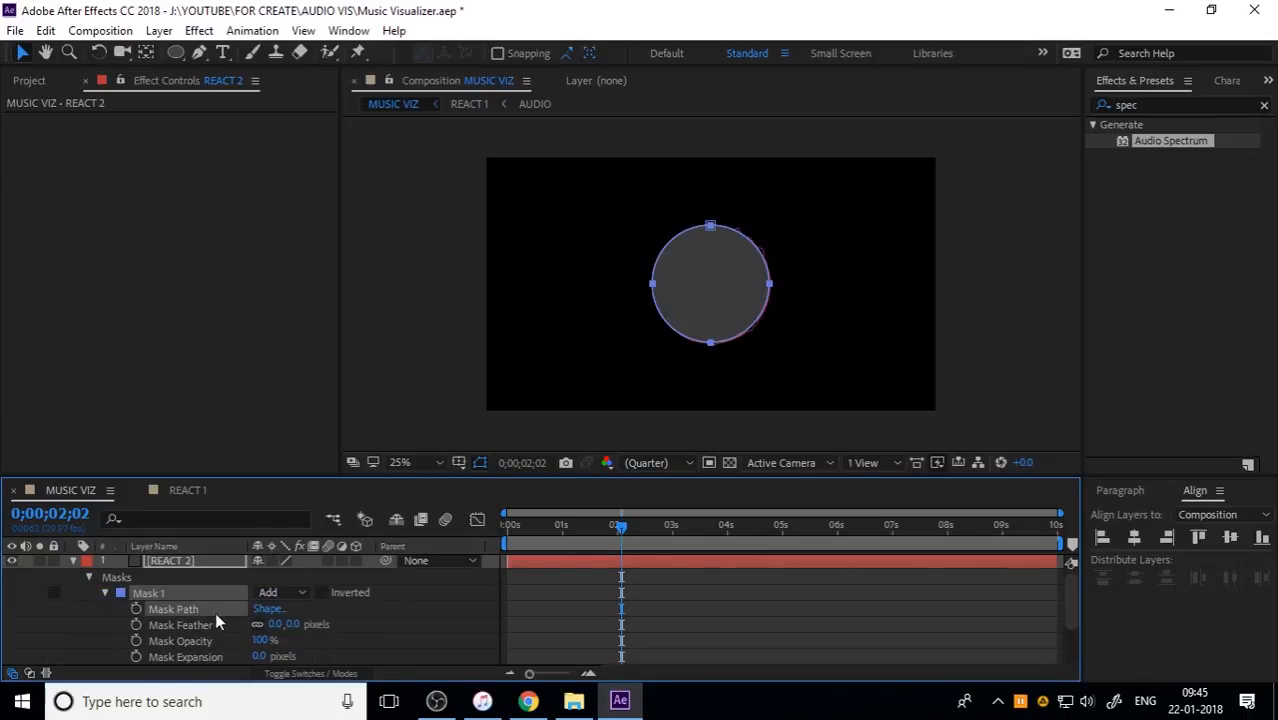
Set the mode of Mask 1 on the REACT 2 solid to None.
{"action": "left_click", "coordinate": [299, 592]}
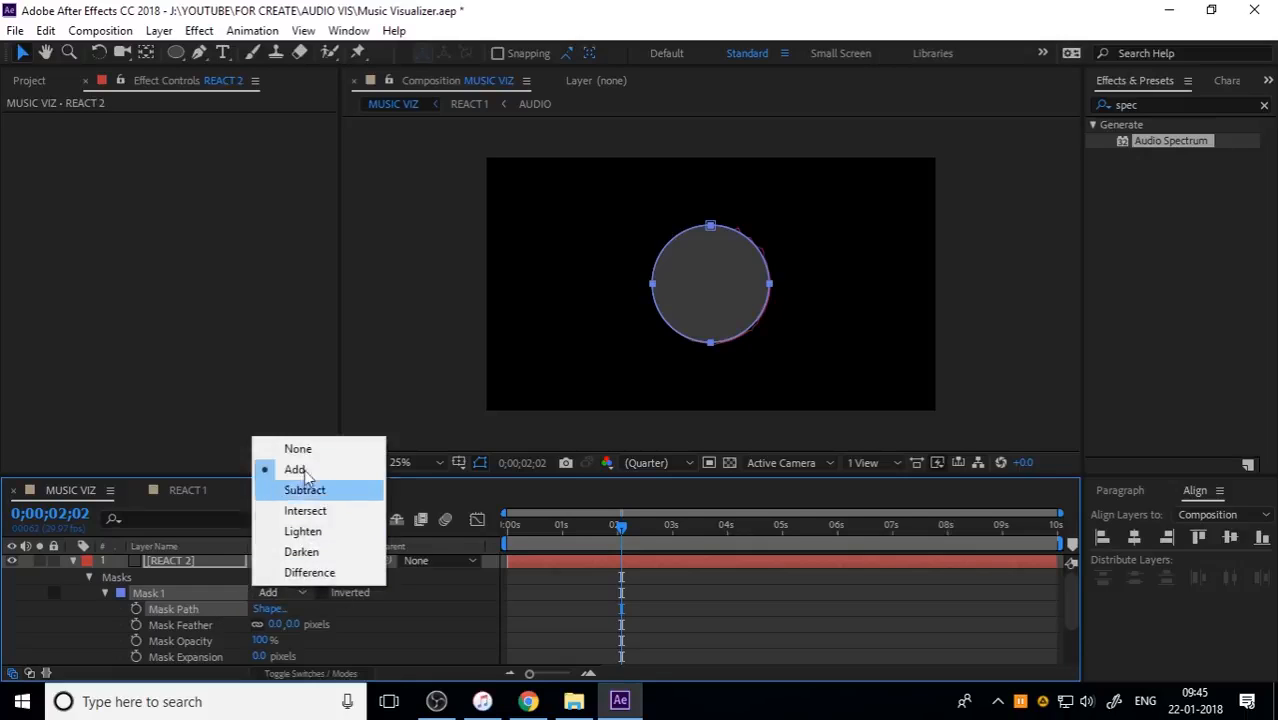
{"action": "left_click", "coordinate": [292, 446]}
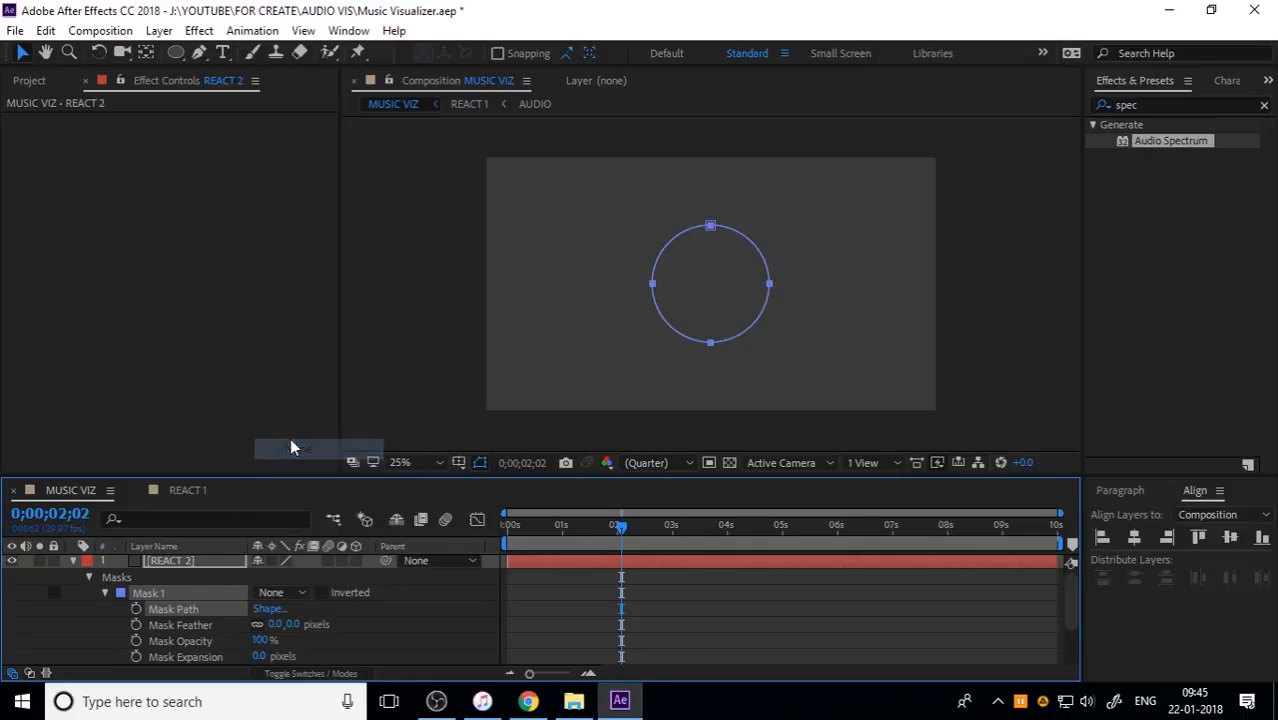
{"action": "left_click", "coordinate": [75, 562]}
{"action": "left_click", "coordinate": [209, 631]}
{"action": "left_click", "coordinate": [180, 563]}
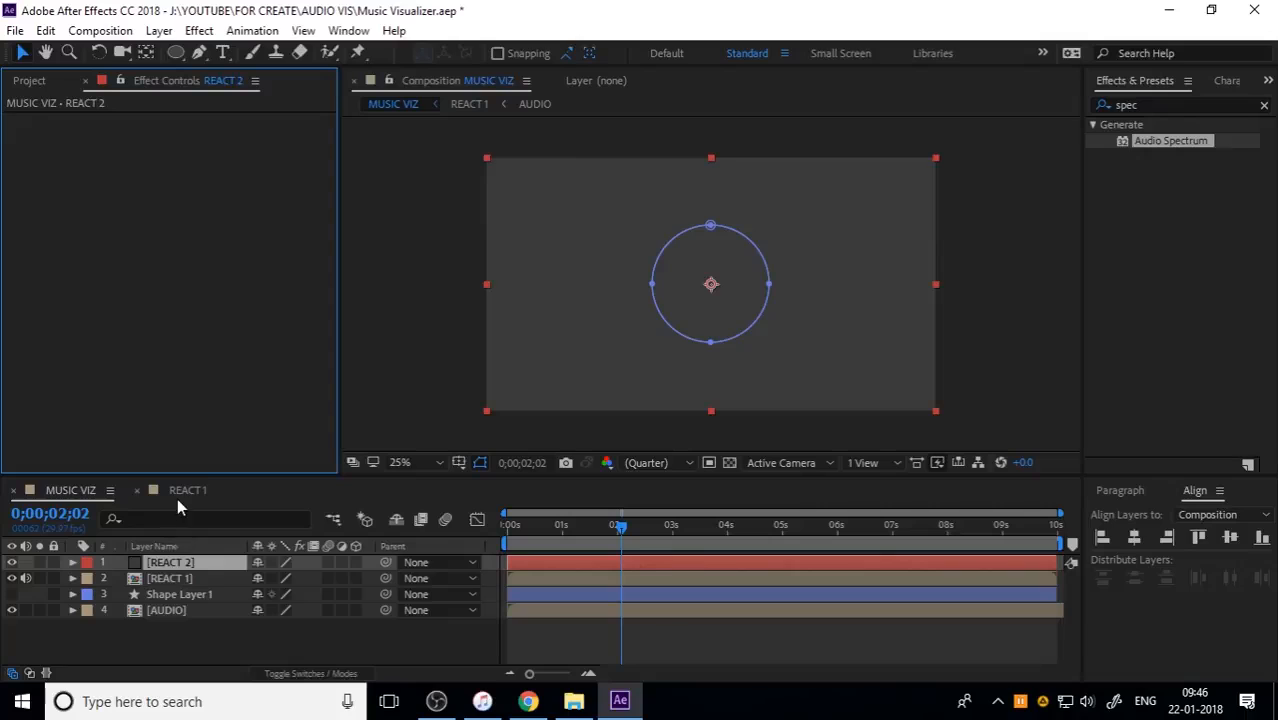
Copy the Audio Spectrum effect from React 2 in the REACT 1 composition onto the REACT 2 solid in MUSIC VIZ.
{"action": "double_click", "coordinate": [177, 580]}
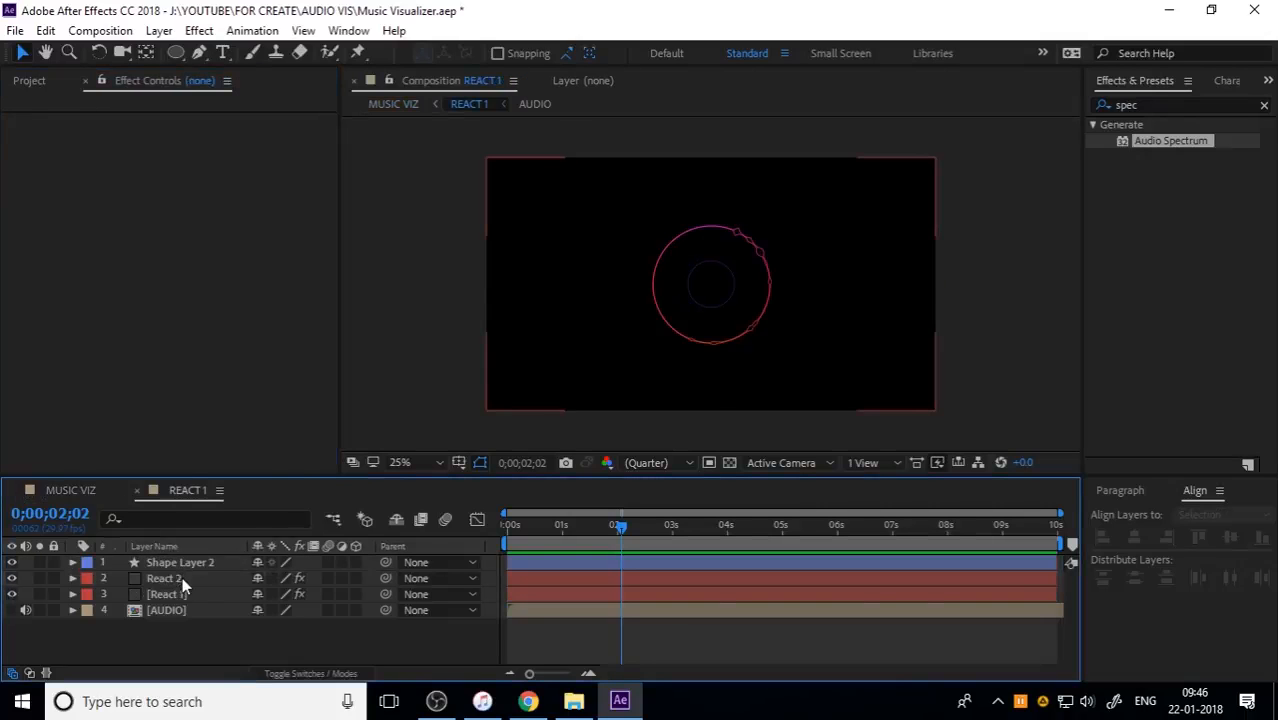
{"action": "left_click", "coordinate": [182, 577]}
{"action": "left_click", "coordinate": [90, 123]}
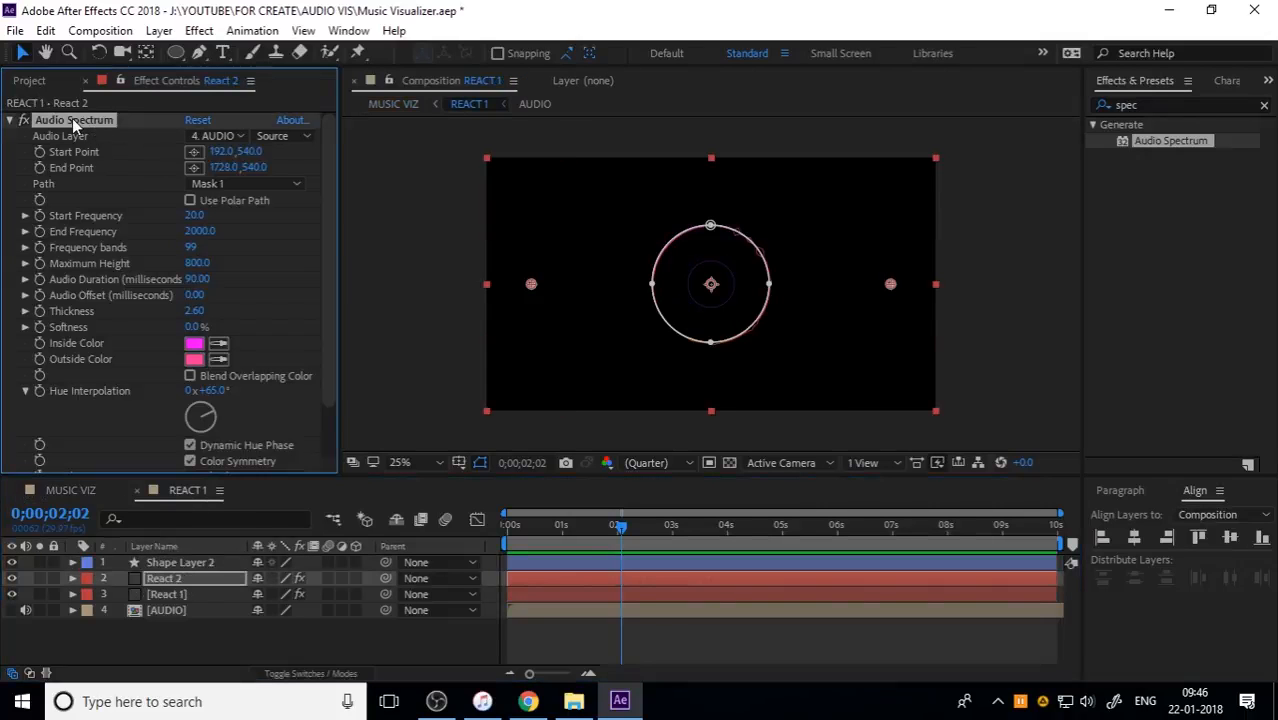
{"action": "left_click", "coordinate": [85, 490]}
{"action": "left_click", "coordinate": [185, 563]}
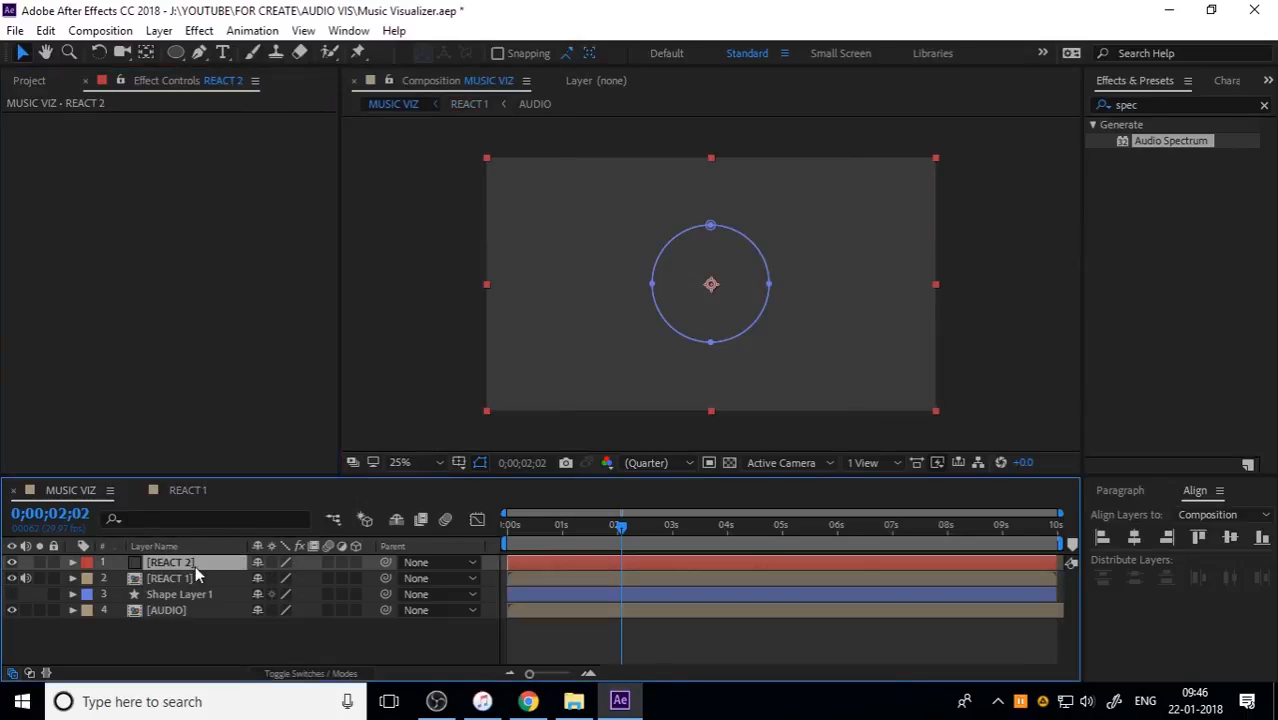
{"action": "left_click_drag", "start_coordinate": [194, 566], "coordinate": [195, 565]}
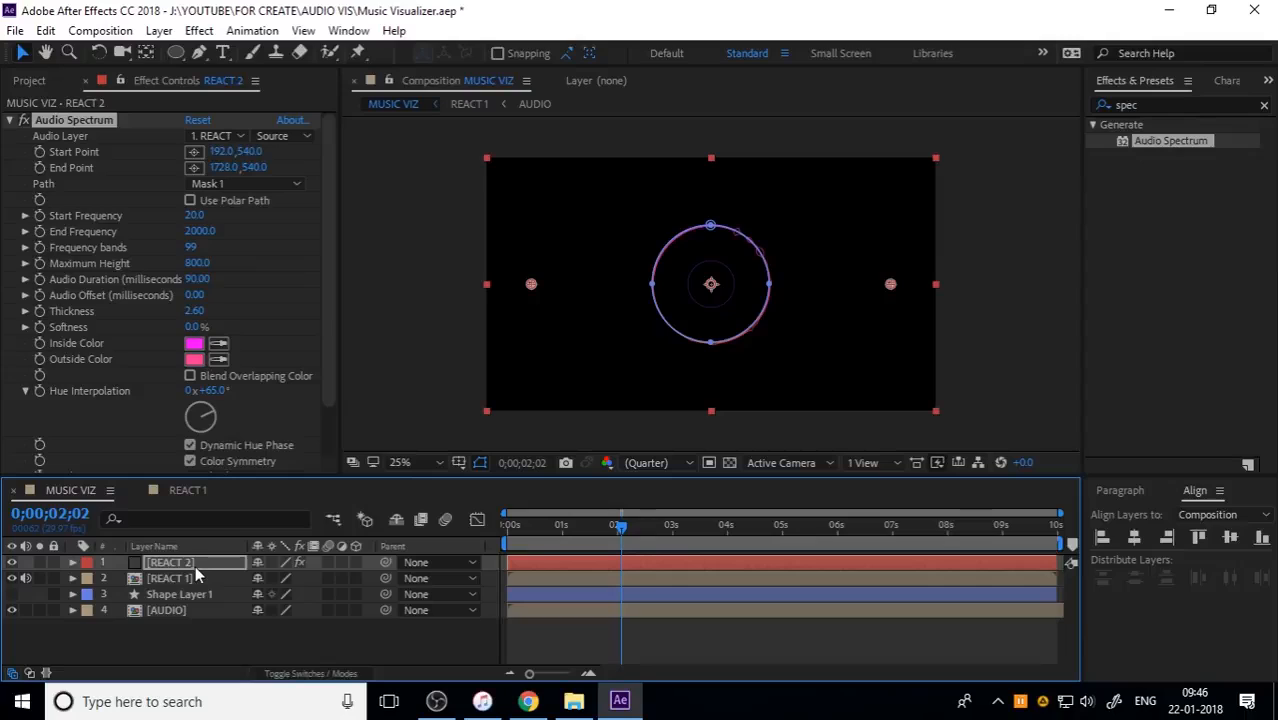
Scale REACT 2's circular mask down about its centre to just outside the small inner circle, with the REACT 1 layer shown.
{"action": "double_click", "coordinate": [195, 565]}
{"action": "key", "text": "ctrl+t"}
{"action": "left_click_drag", "start_coordinate": [756, 240], "coordinate": [751, 245]}
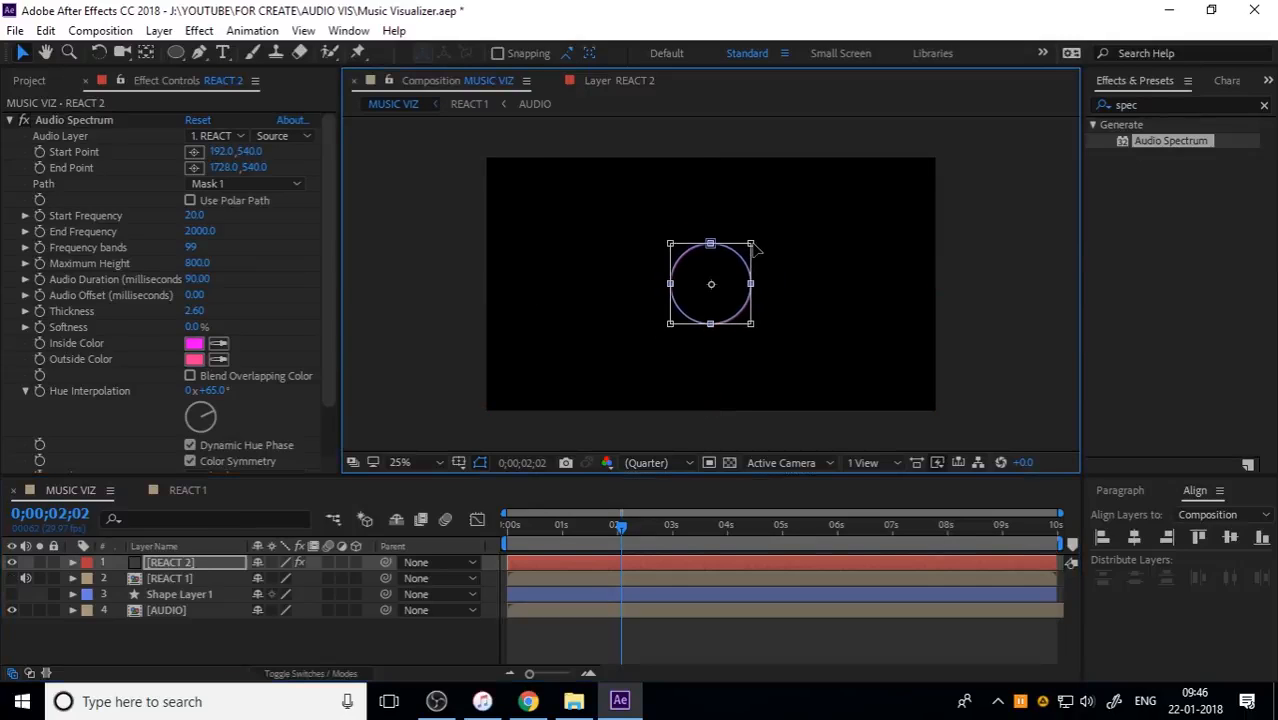
{"action": "left_click", "coordinate": [11, 578]}
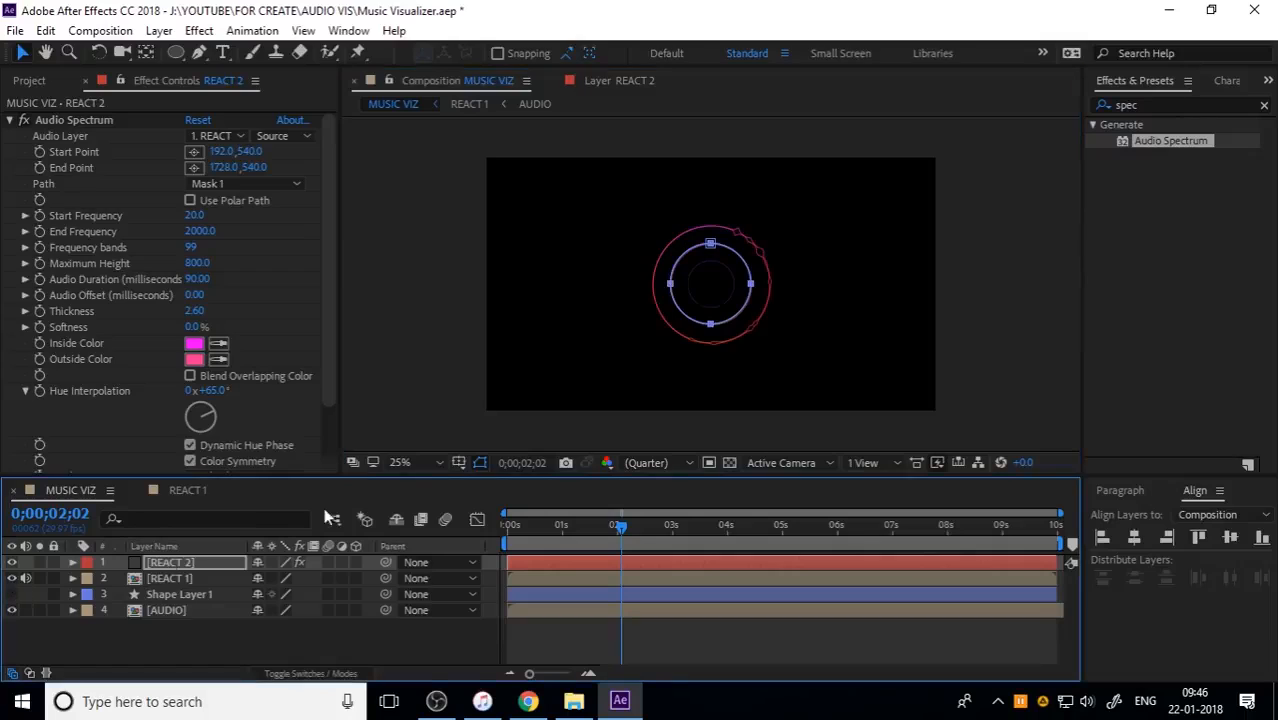
{"action": "double_click", "coordinate": [717, 258]}
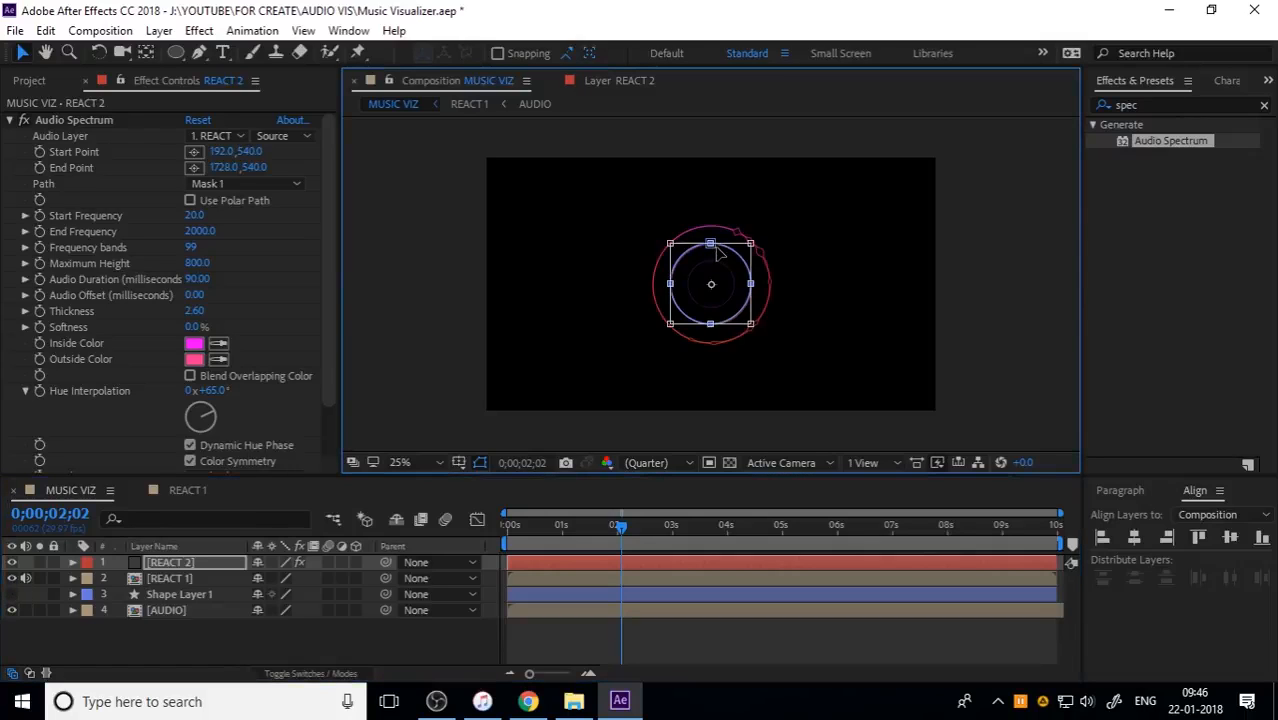
{"action": "left_click_drag", "start_coordinate": [750, 242], "coordinate": [737, 257]}
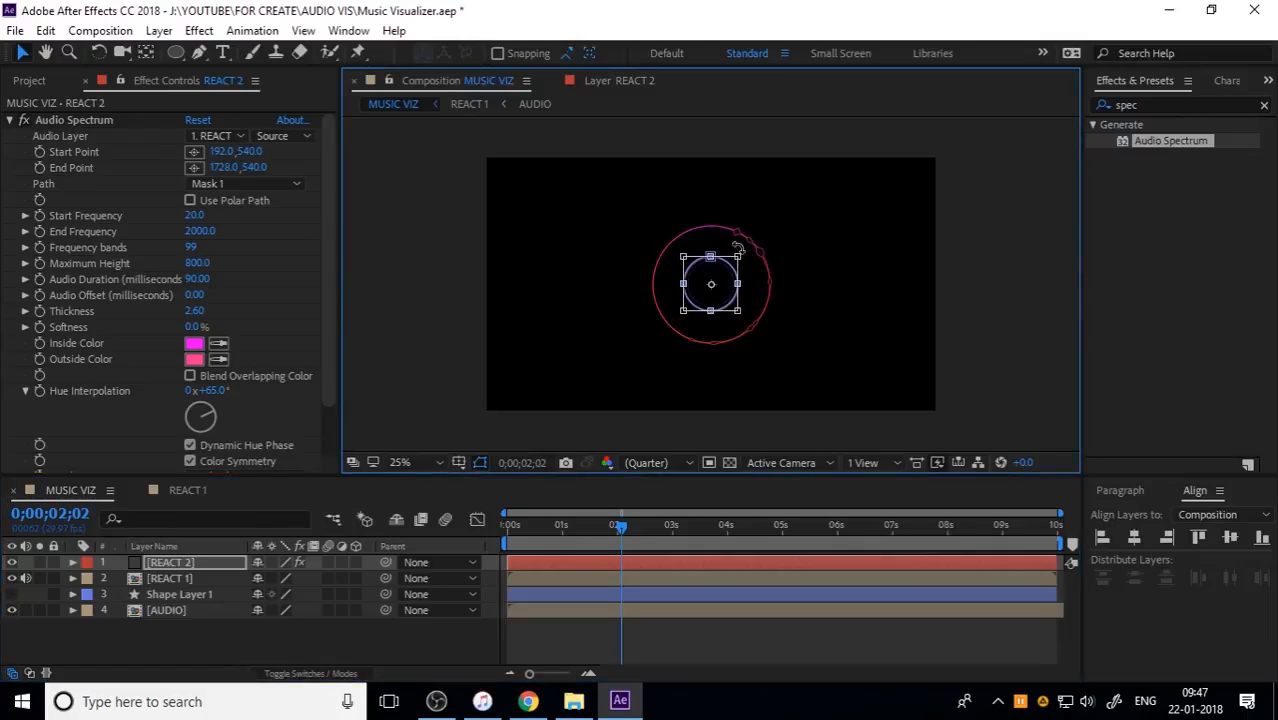
{"action": "key", "text": "Return"}
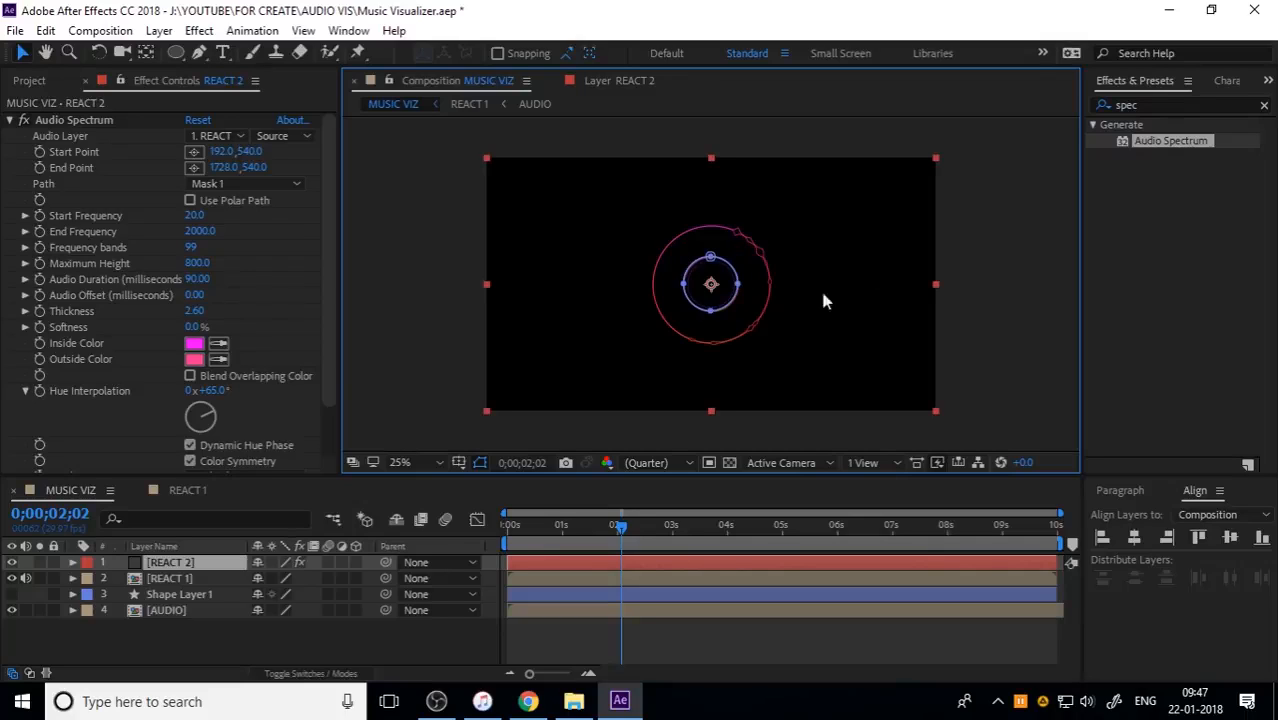
Set the Audio Spectrum thickness on the REACT 2 solid to 4.
{"action": "key", "text": "period"}
{"action": "left_click", "coordinate": [210, 560]}
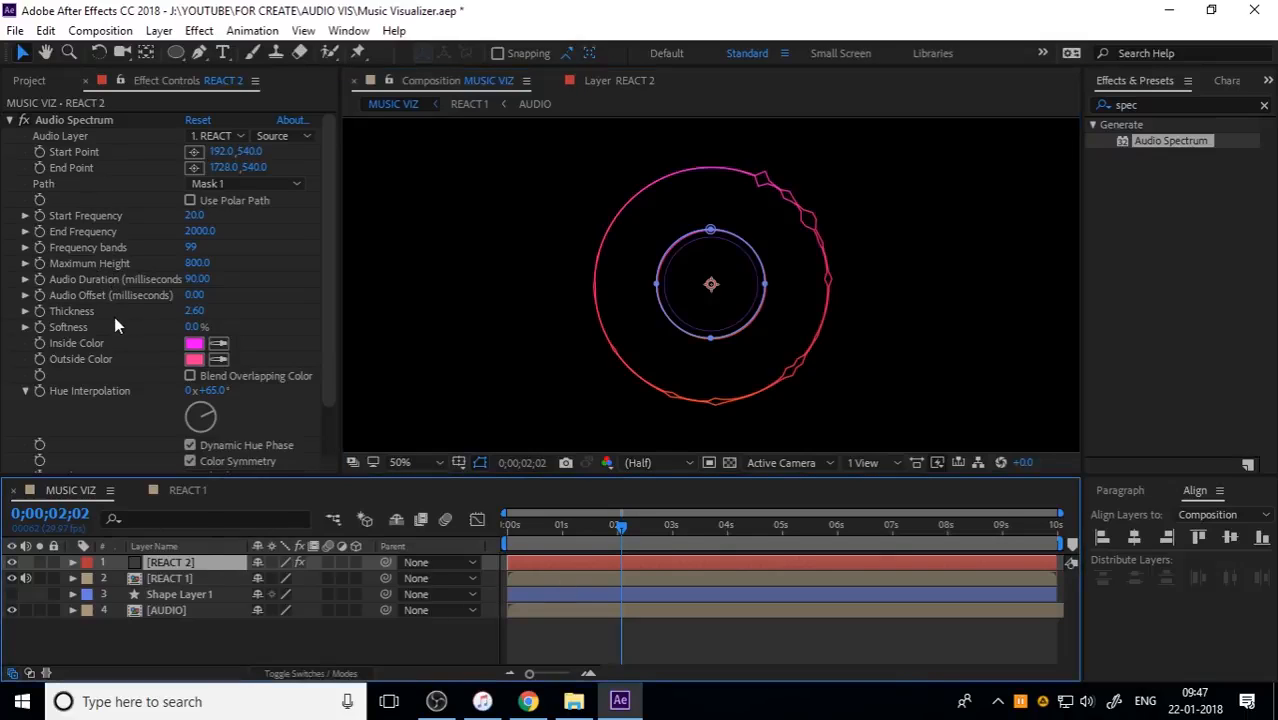
{"action": "left_click", "coordinate": [194, 311]}
{"action": "type", "text": "4"}
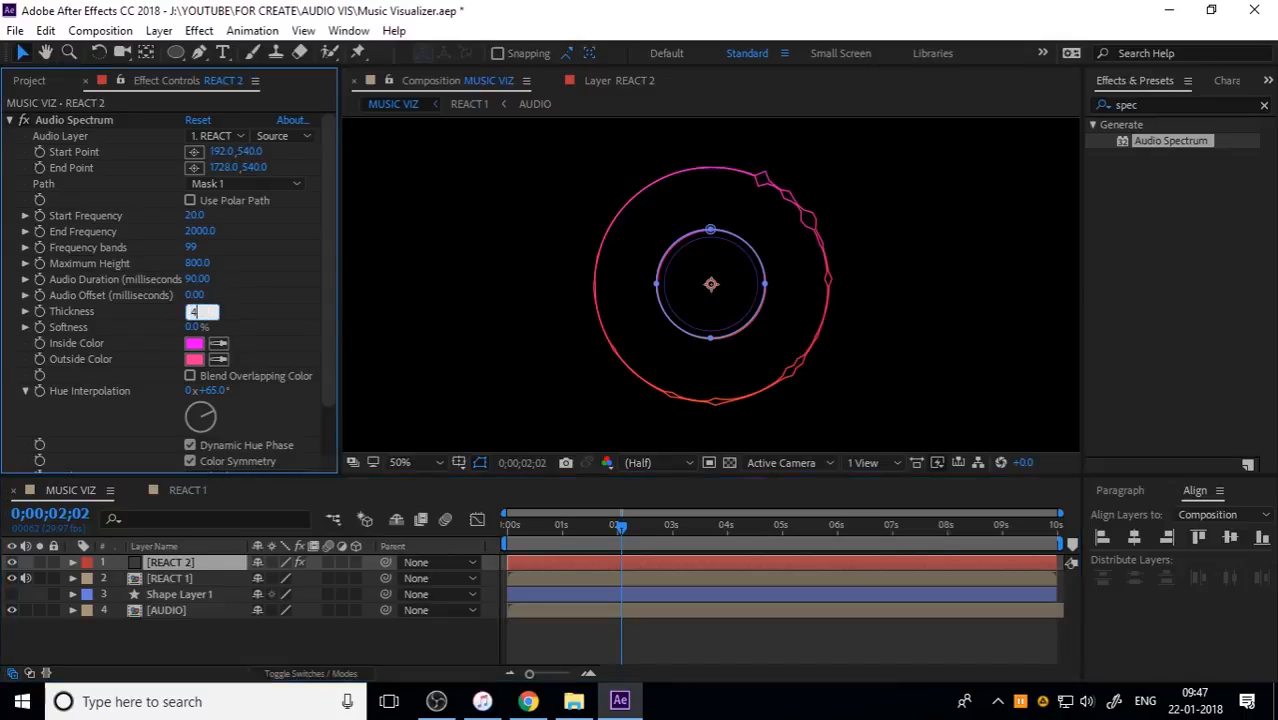
{"action": "key", "text": "Return"}
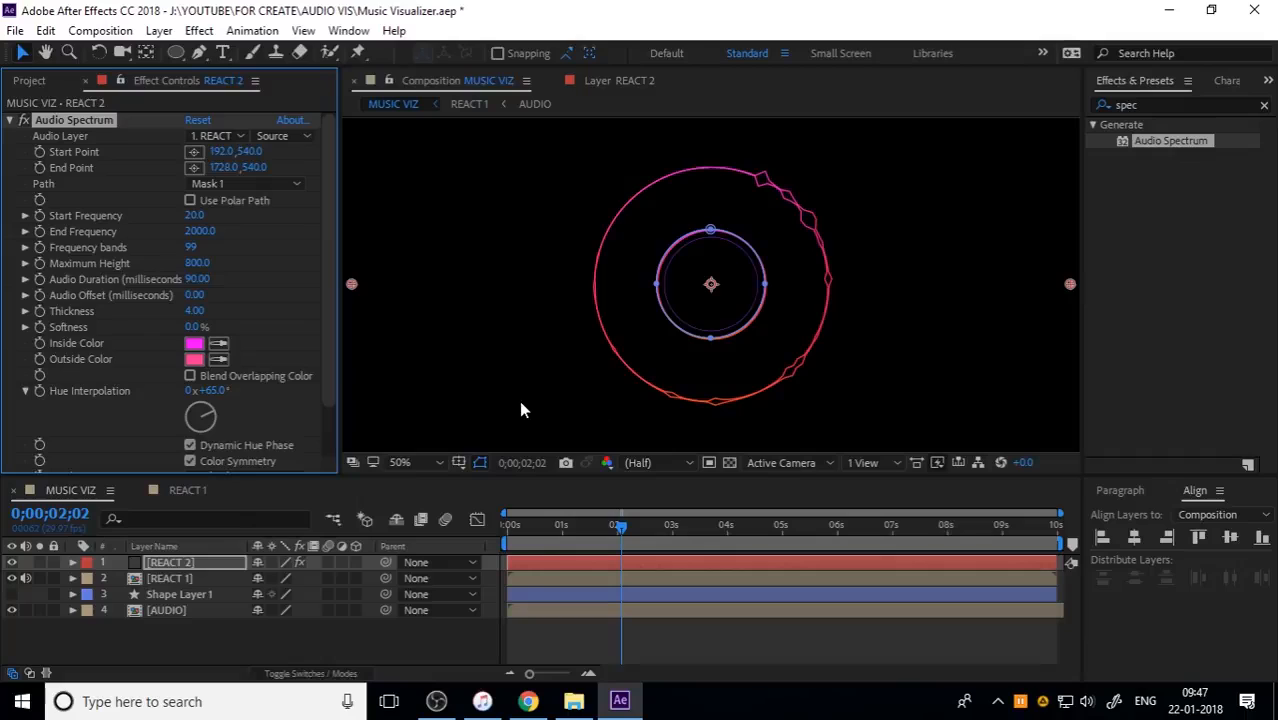
Set REACT 2's Audio Spectrum to Side A & B with Analog dots as the display option.
{"action": "scroll", "coordinate": [108, 402], "scroll_direction": "down", "scroll_amount": 2}
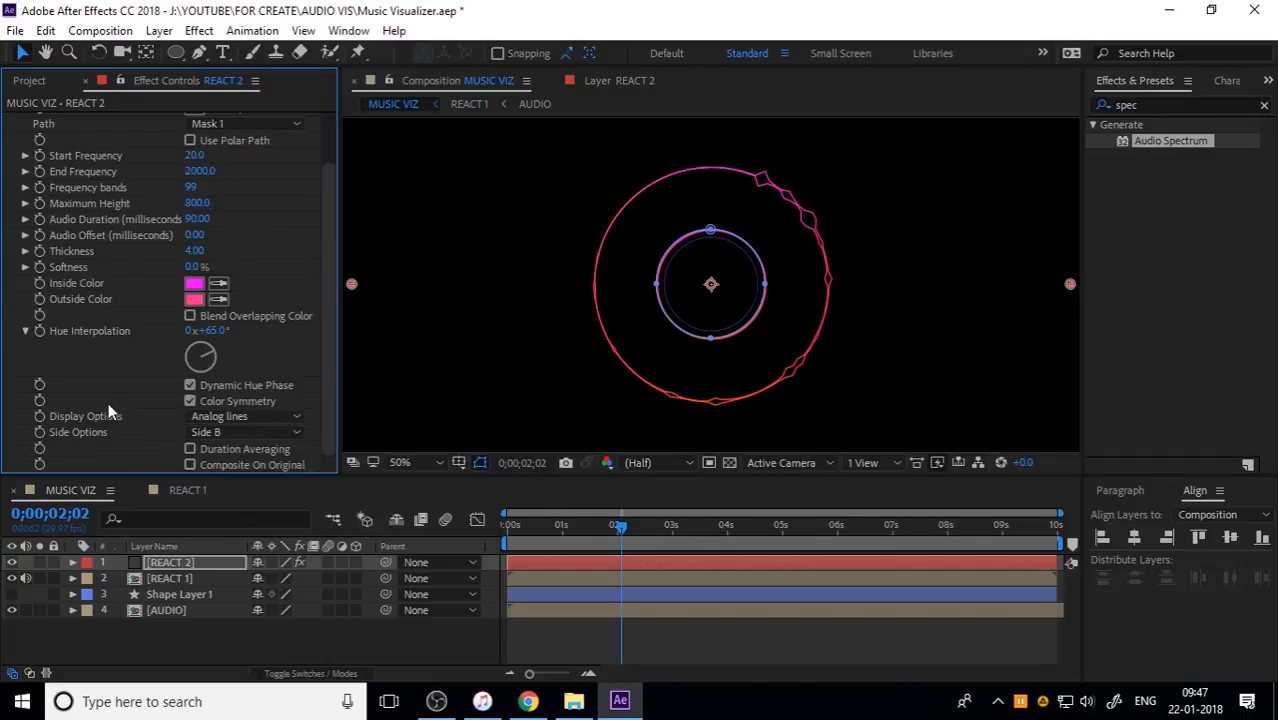
{"action": "left_click", "coordinate": [221, 432]}
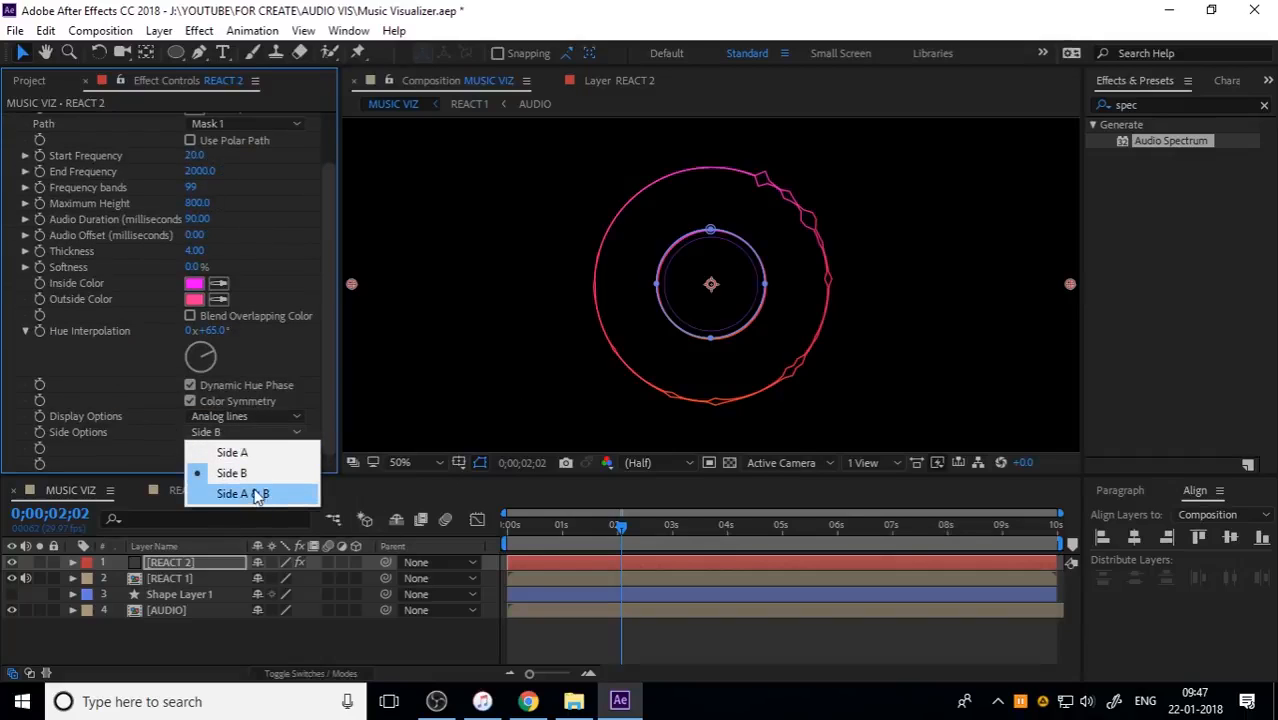
{"action": "left_click", "coordinate": [257, 494]}
{"action": "left_click", "coordinate": [250, 416]}
{"action": "left_click", "coordinate": [246, 478]}
{"action": "left_click", "coordinate": [1016, 349]}
Preview the composition from the start and set REACT 2's Audio Spectrum audio layer to 4. AUDIO.
{"action": "left_click_drag", "start_coordinate": [615, 528], "coordinate": [508, 530]}
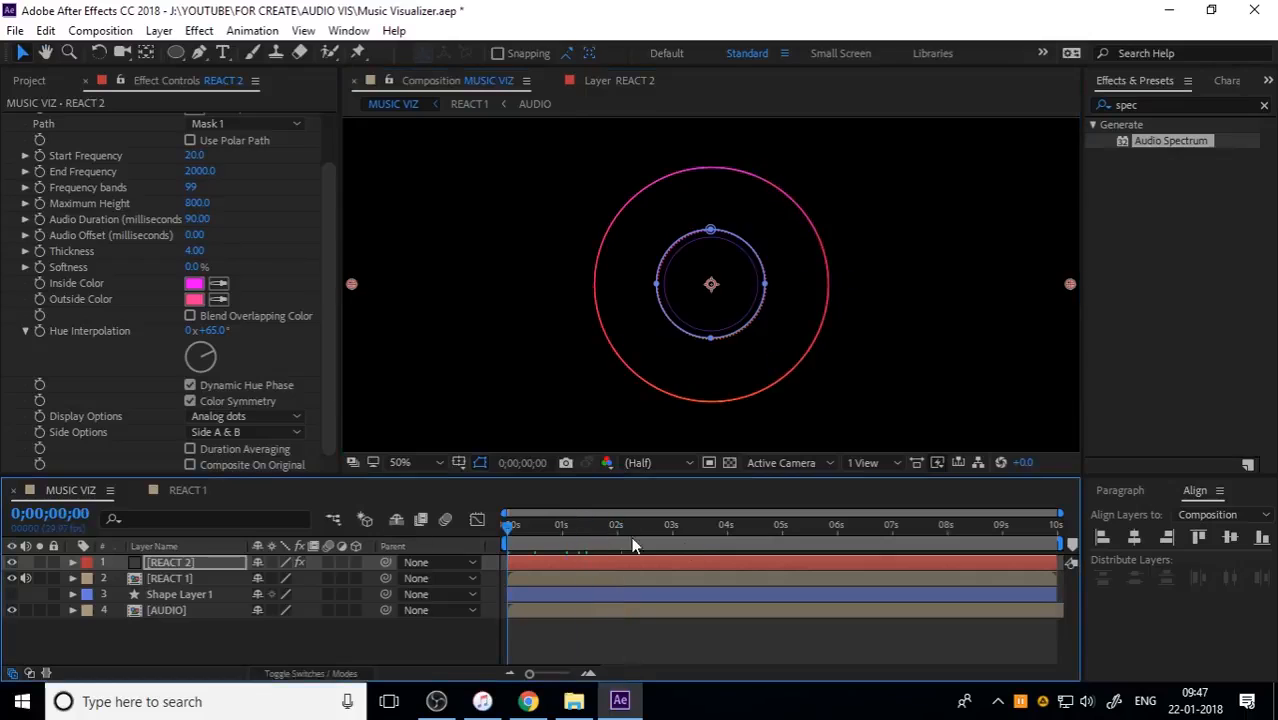
{"action": "key", "text": "space"}
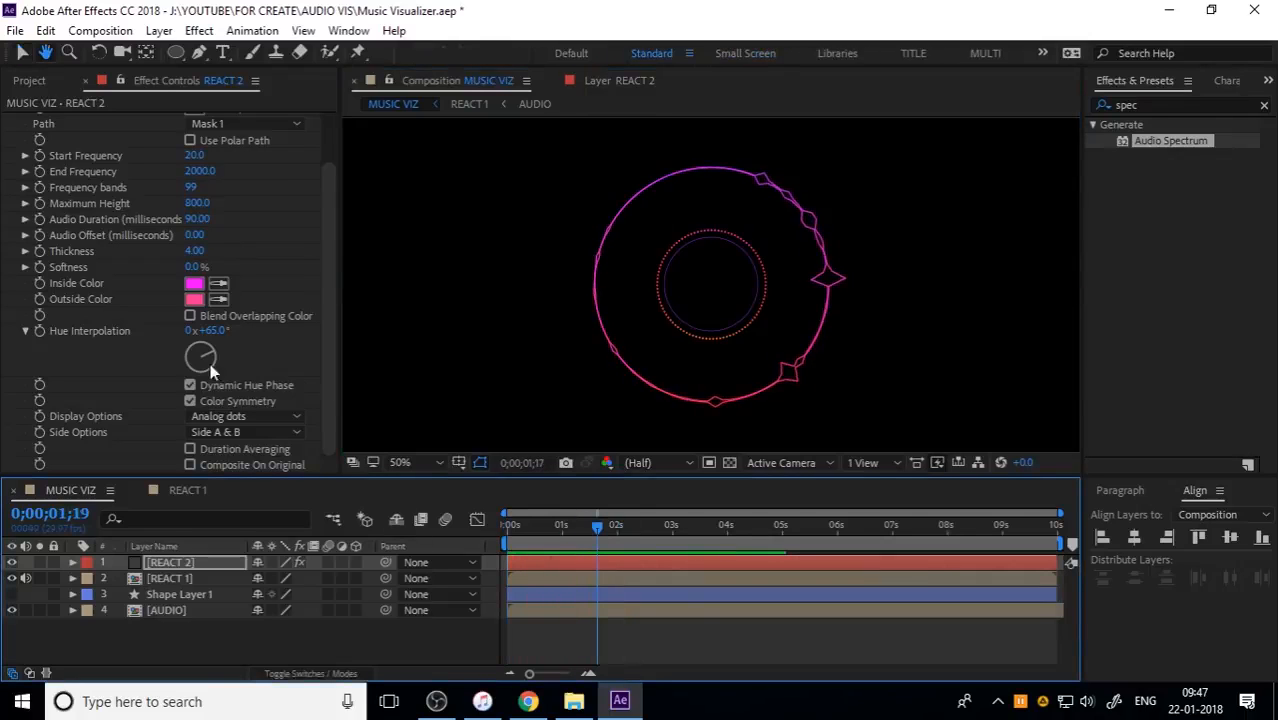
{"action": "scroll", "coordinate": [105, 341], "scroll_direction": "up", "scroll_amount": 2}
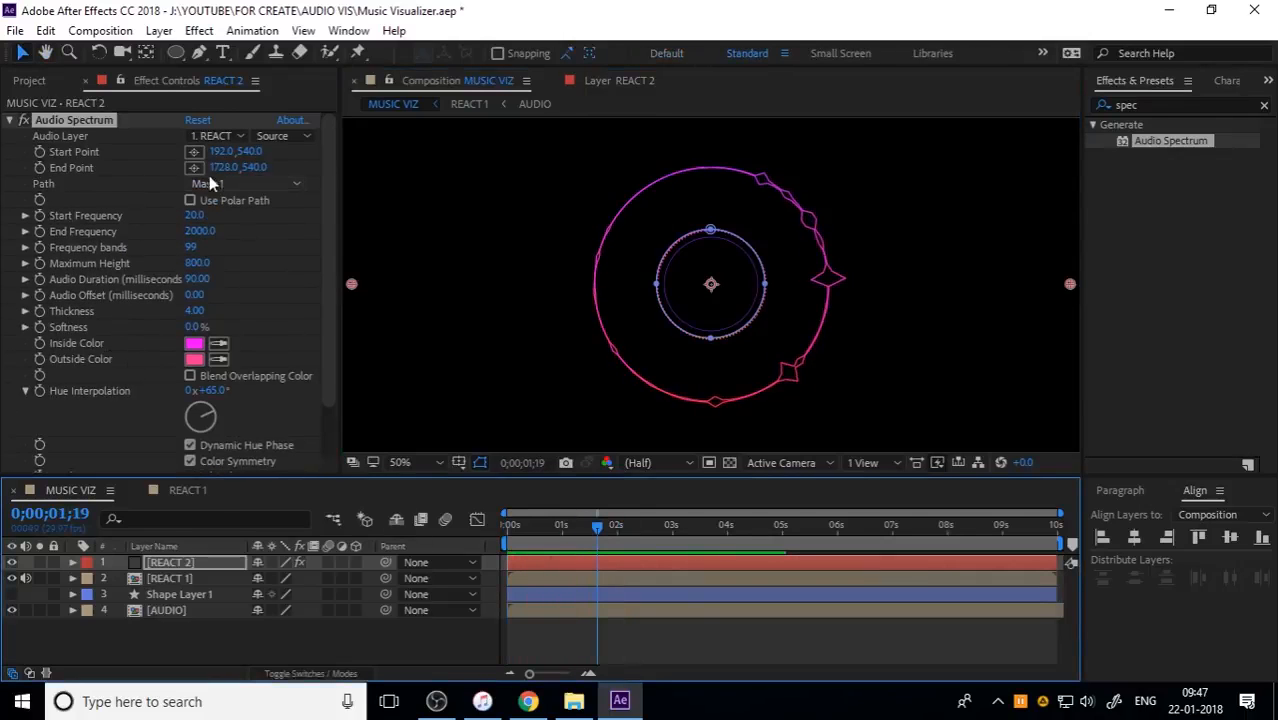
{"action": "left_click", "coordinate": [212, 136]}
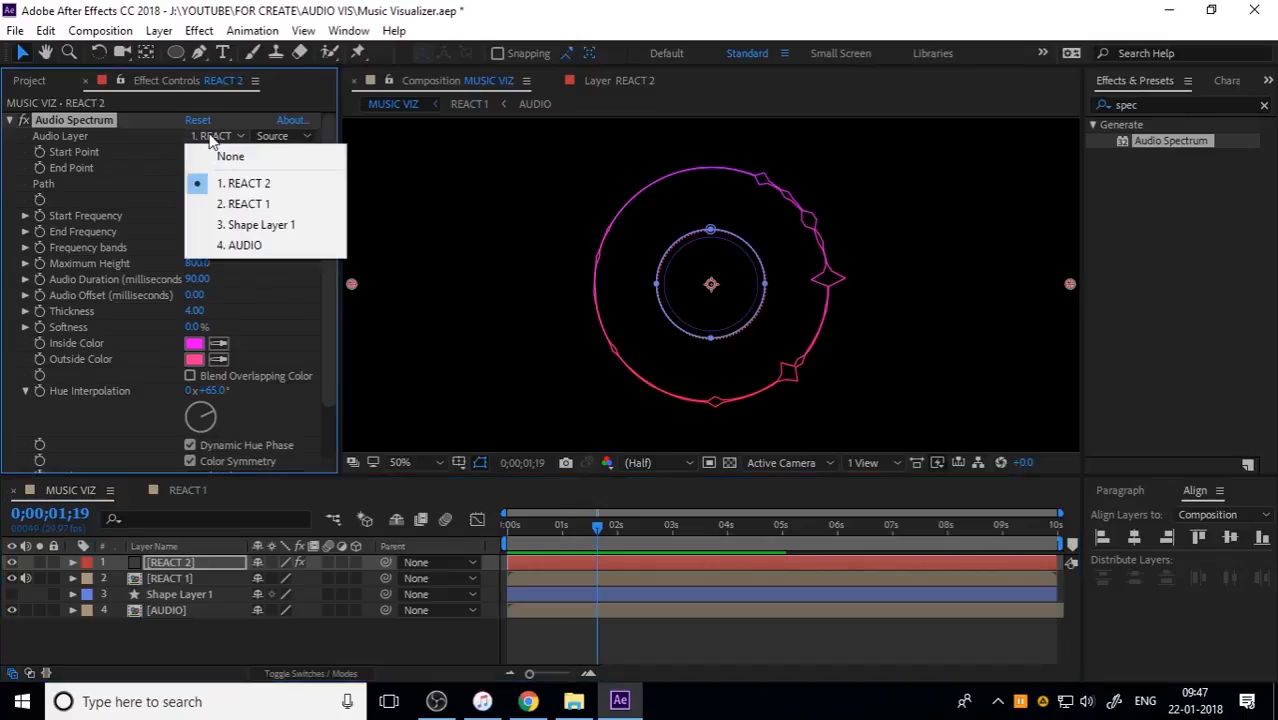
{"action": "left_click", "coordinate": [252, 247]}
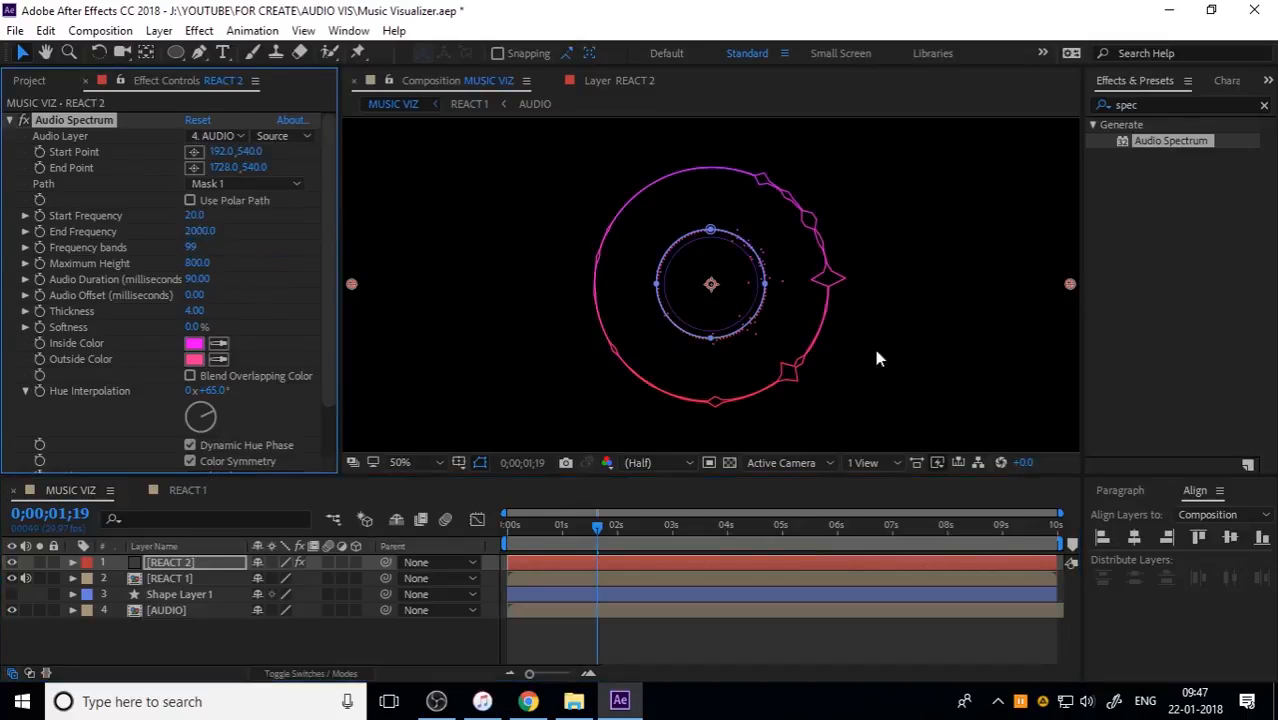
Keep Mask 1 as the path of REACT 2's Audio Spectrum and preview the composition from the start.
{"action": "left_click", "coordinate": [252, 184]}
{"action": "left_click", "coordinate": [243, 230]}
{"action": "left_click", "coordinate": [510, 525]}
{"action": "key", "text": "space"}
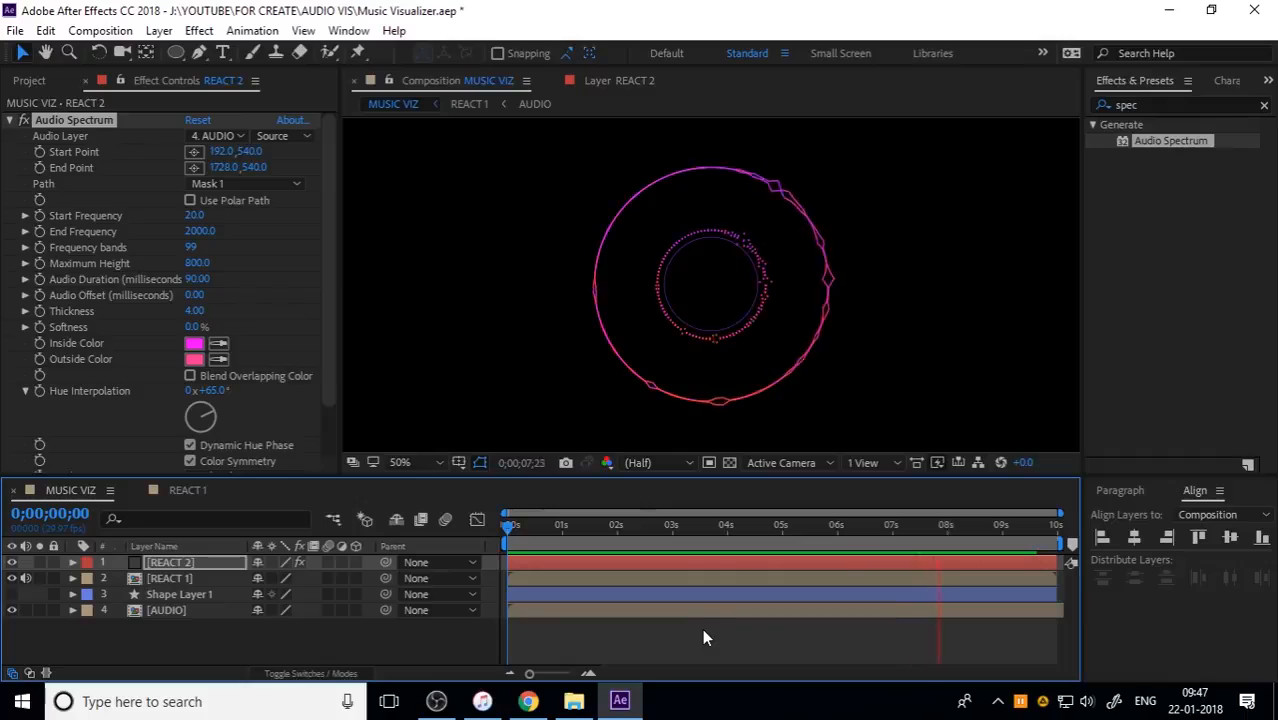
{"action": "key", "text": "space"}
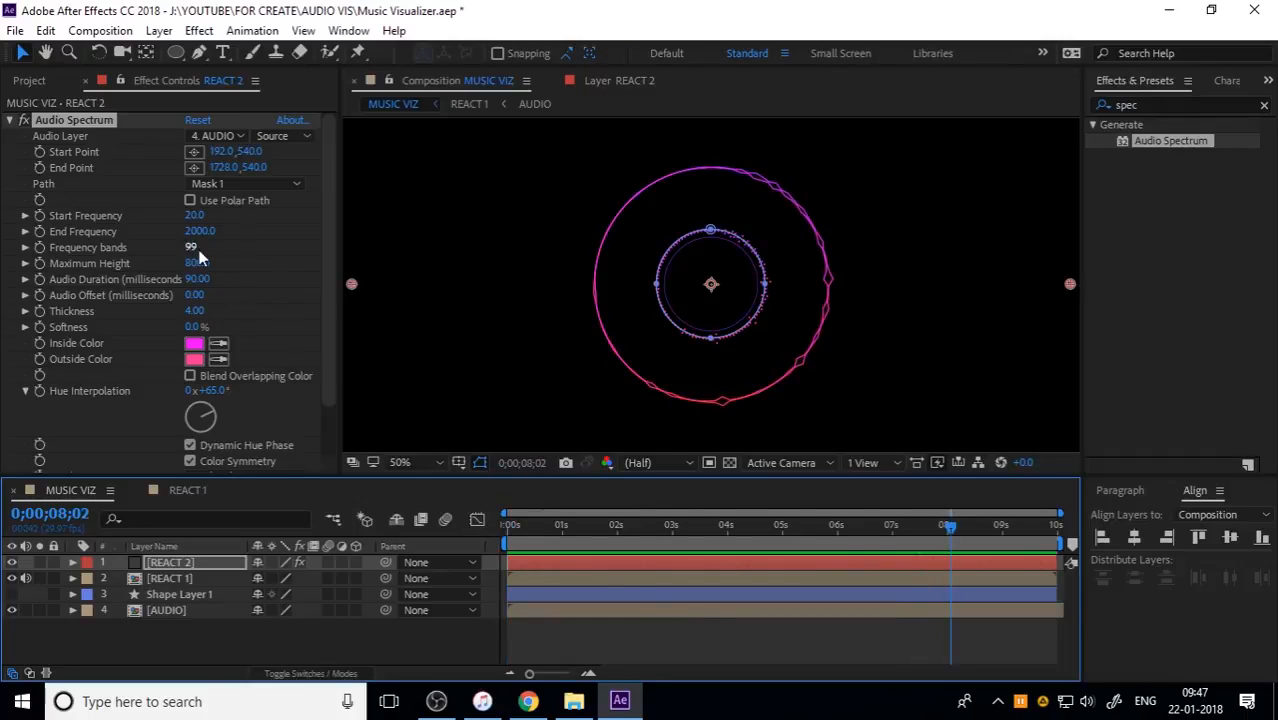
Set the Maximum Height of REACT 2's Audio Spectrum to 231 and preview the composition from the start.
{"action": "left_click_drag", "start_coordinate": [207, 268], "coordinate": [153, 276]}
{"action": "key", "text": "space"}
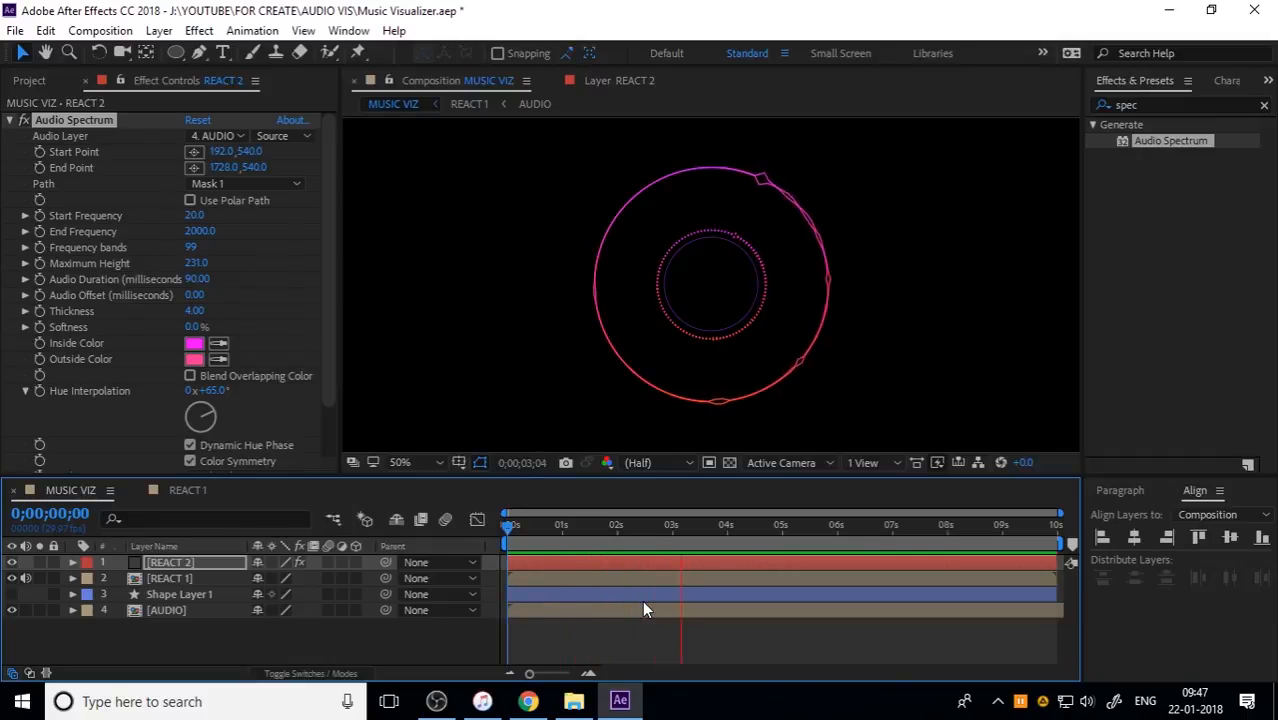
{"action": "key", "text": "space"}
{"action": "left_click", "coordinate": [212, 610]}
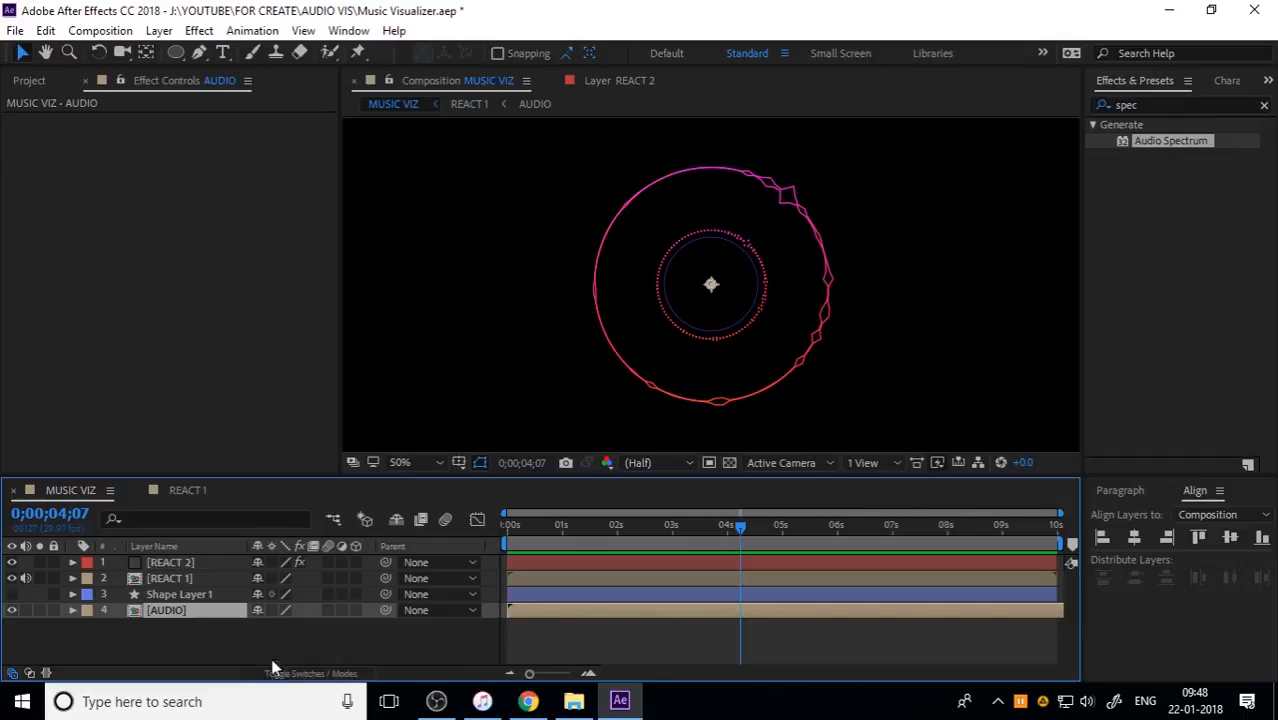
{"action": "left_click", "coordinate": [30, 81]}
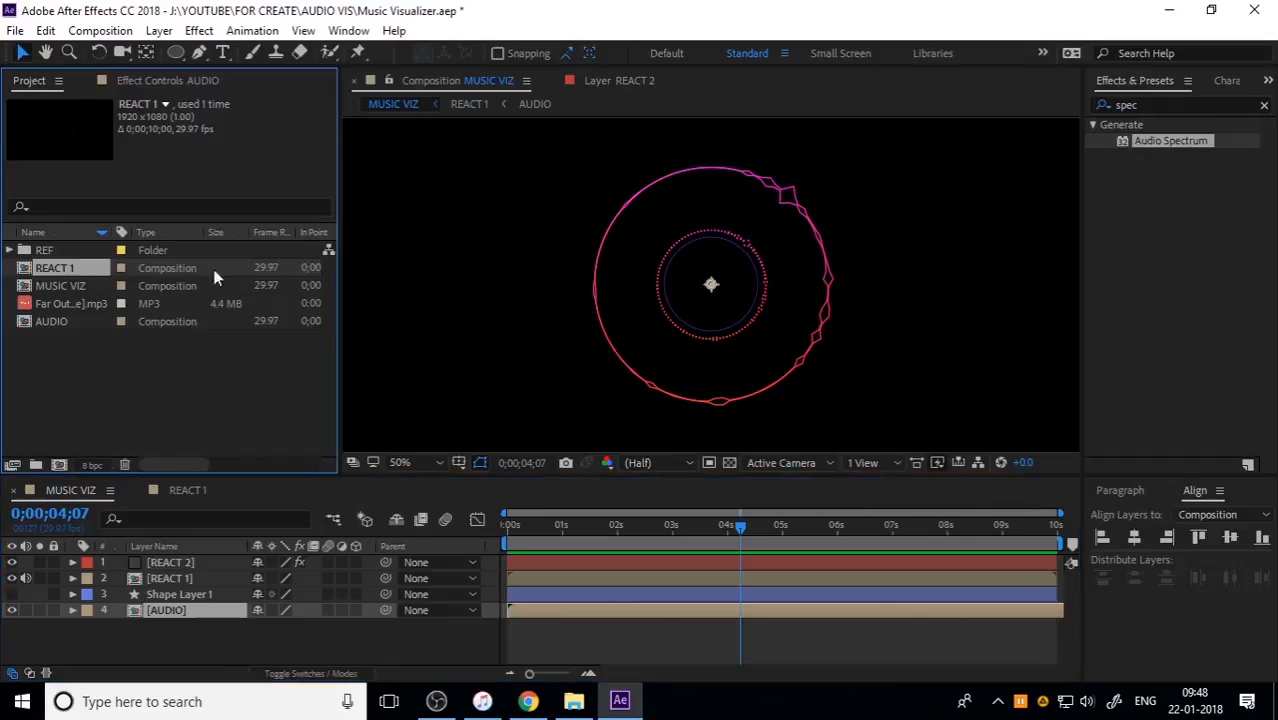
{"action": "left_click", "coordinate": [189, 626]}
{"action": "left_click", "coordinate": [178, 584]}
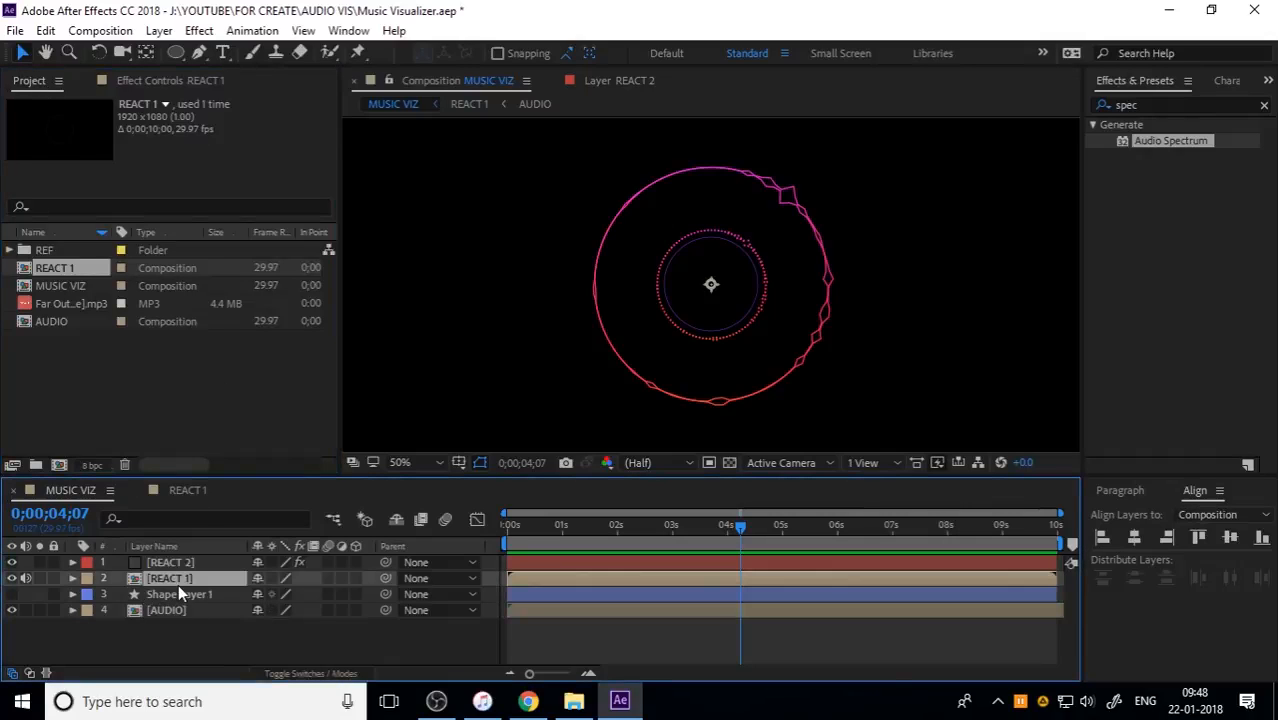
{"action": "left_click", "coordinate": [235, 644]}
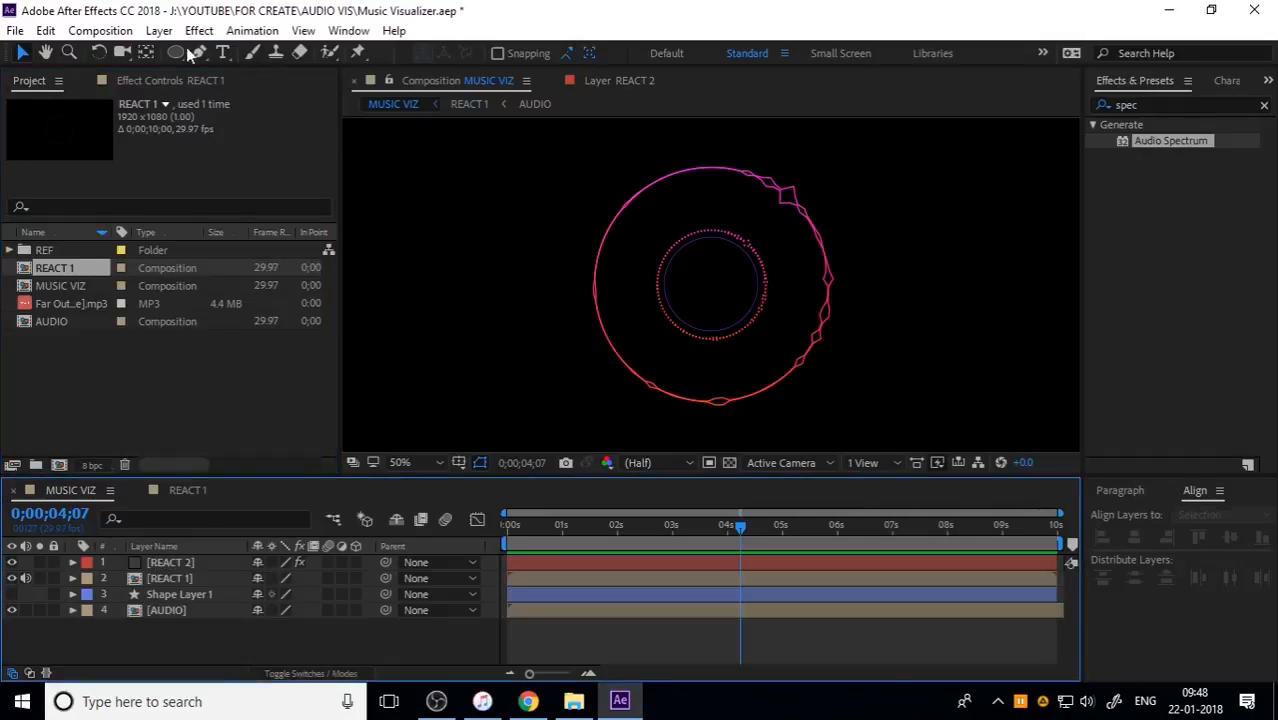
Create a new 1920 × 1080 px dark gray solid in the MUSIC VIZ composition.
{"action": "left_click", "coordinate": [159, 30]}
{"action": "mouse_move", "coordinate": [200, 50]}
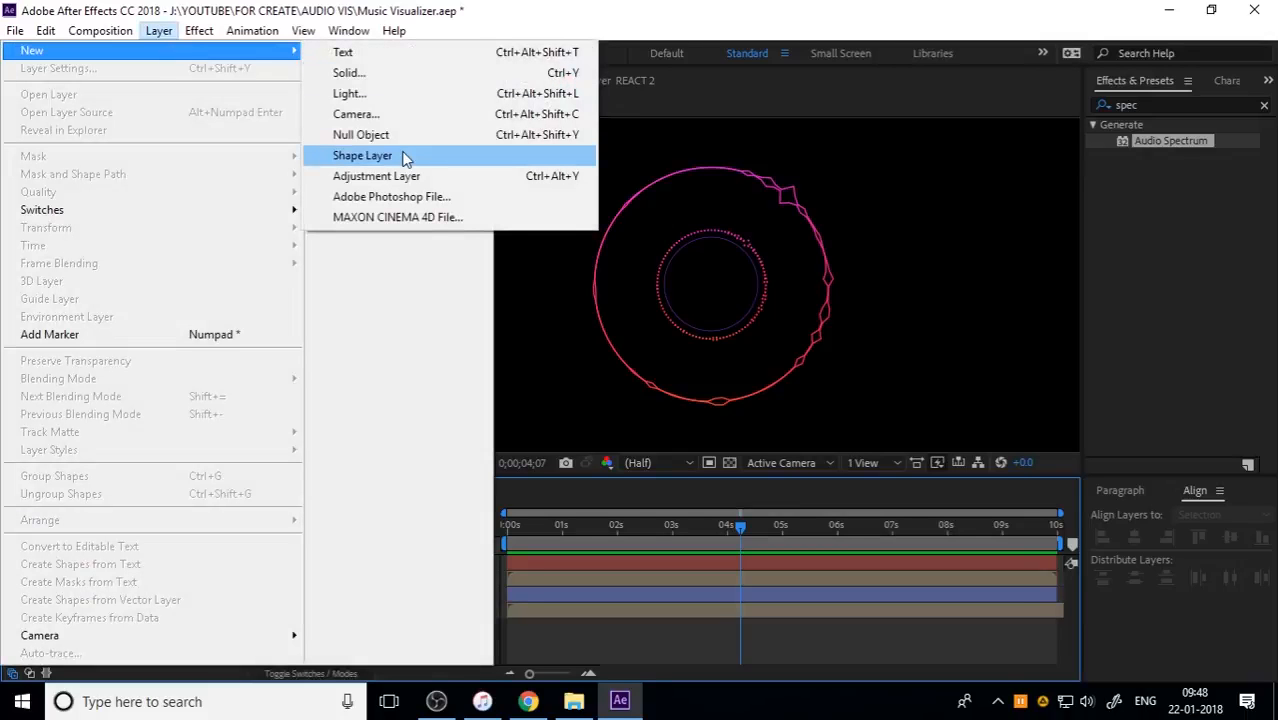
{"action": "left_click", "coordinate": [401, 75]}
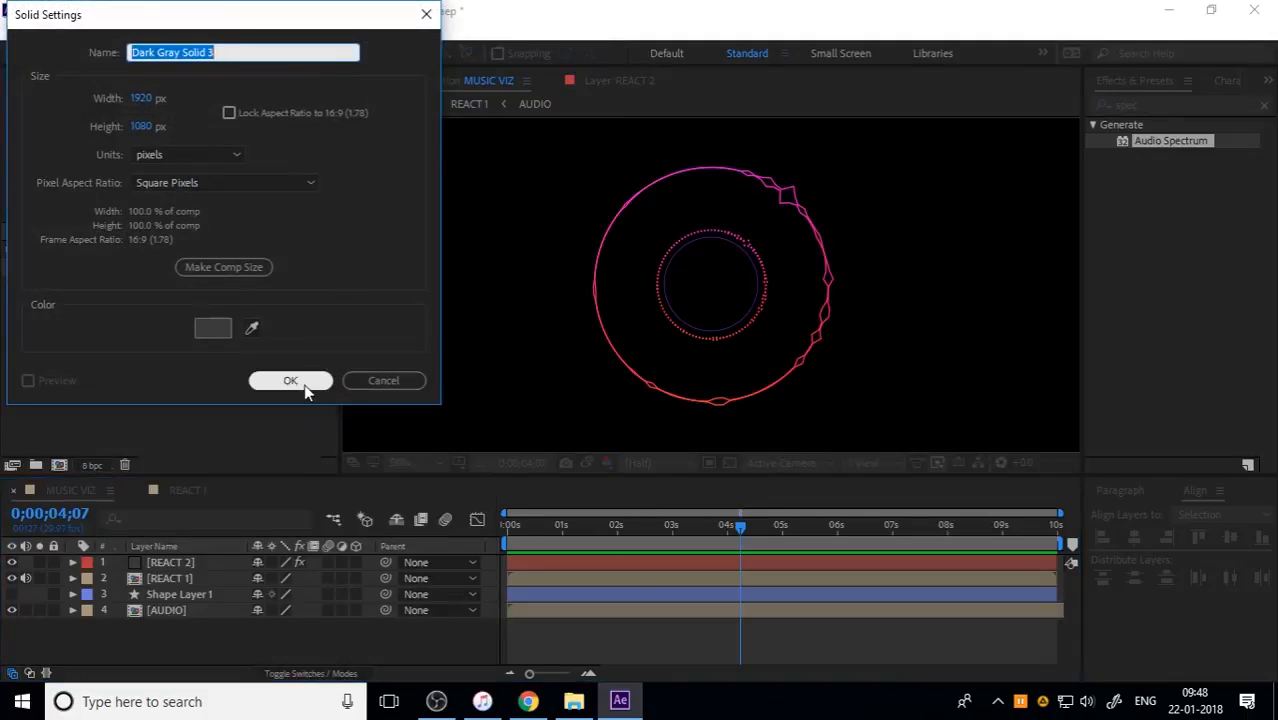
Name the new 1920 × 1080 px solid "REACT 2.1" and create it in the MUSIC VIZ composition.
{"action": "type", "text": "REACT"}
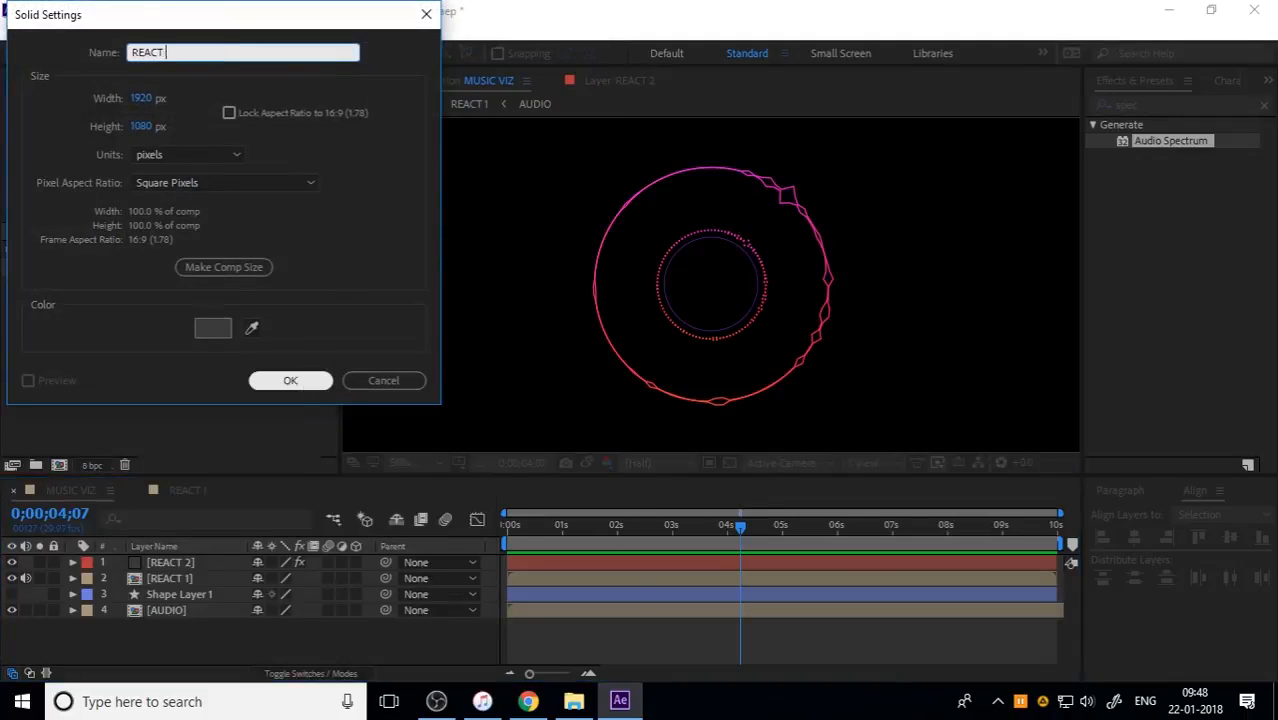
{"action": "type", "text": " 2.1"}
{"action": "left_click", "coordinate": [304, 383]}
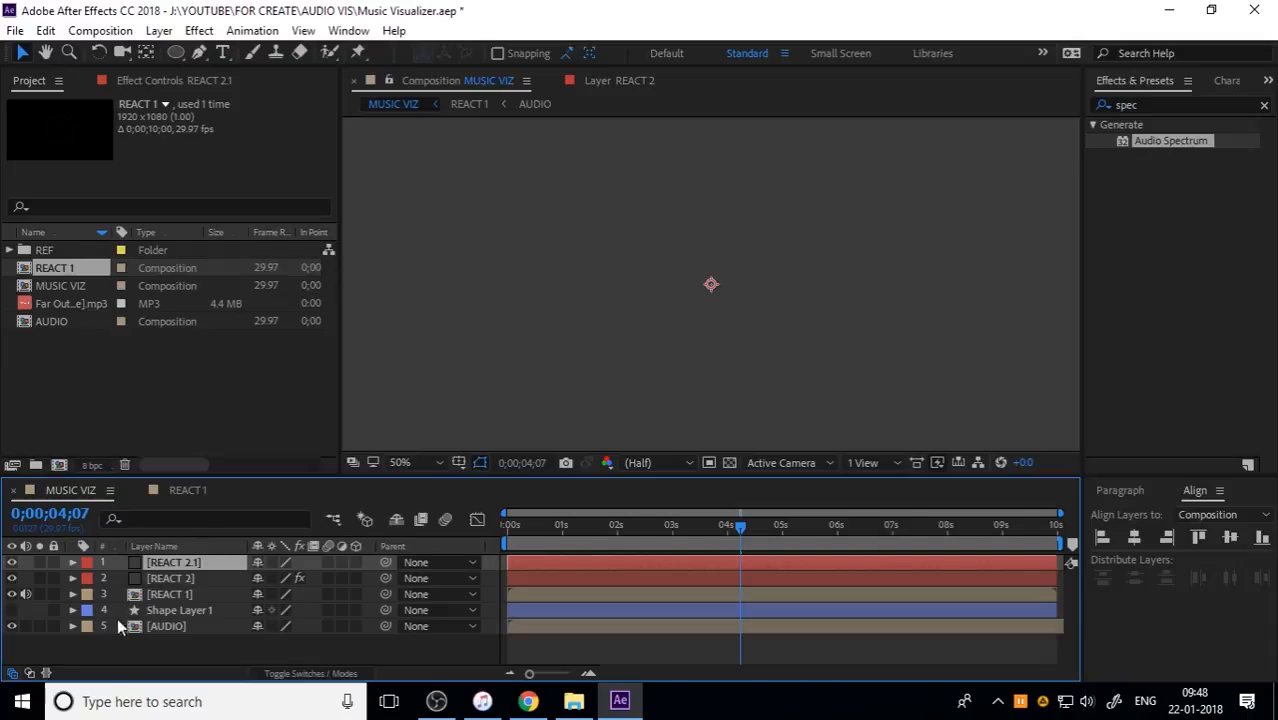
Copy the Path property of Ellipse 1 from Shape Layer 1.
{"action": "left_click", "coordinate": [72, 610]}
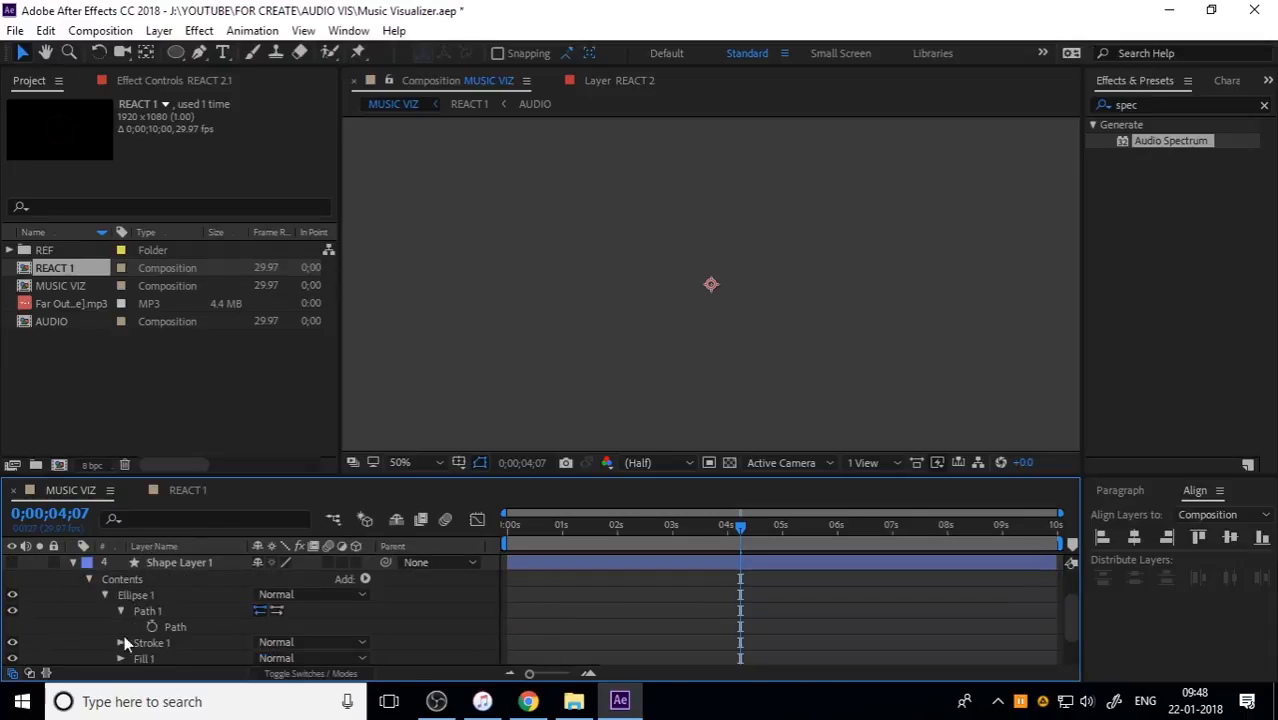
{"action": "left_click", "coordinate": [196, 627]}
{"action": "left_click", "coordinate": [73, 562]}
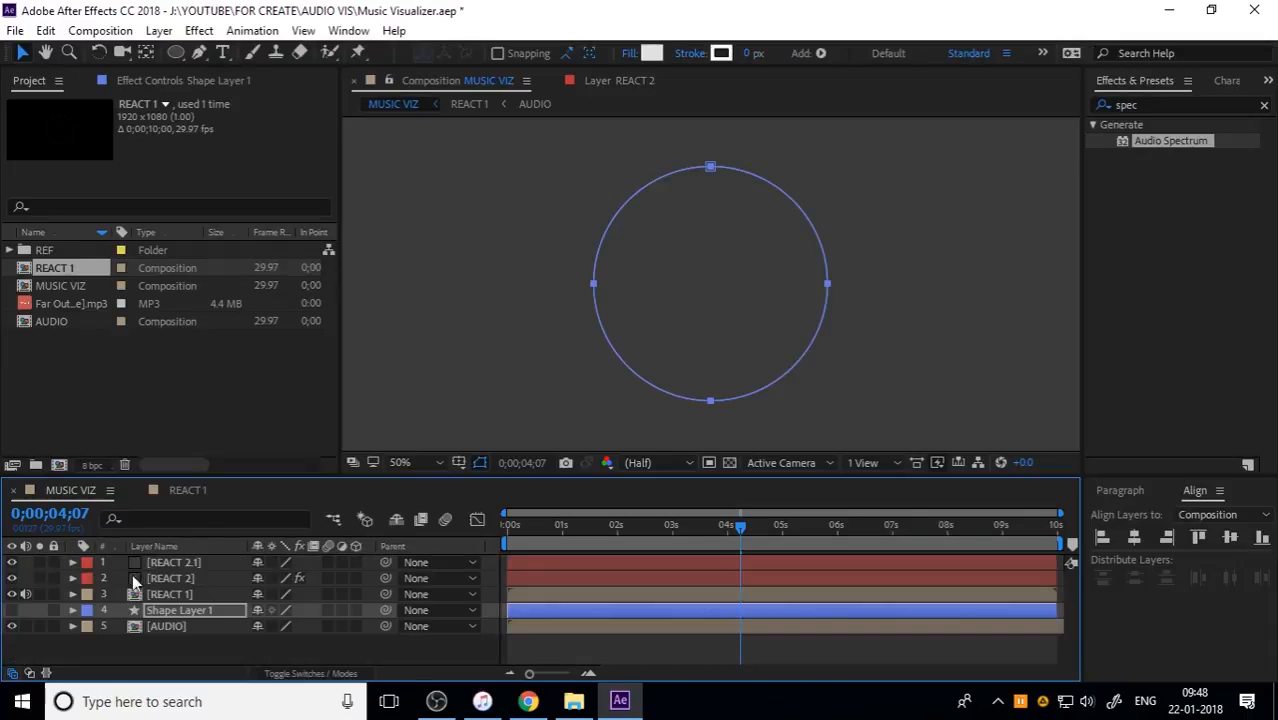
Add a new mask to the REACT 2.1 layer.
{"action": "left_click", "coordinate": [164, 579]}
{"action": "left_click", "coordinate": [192, 560]}
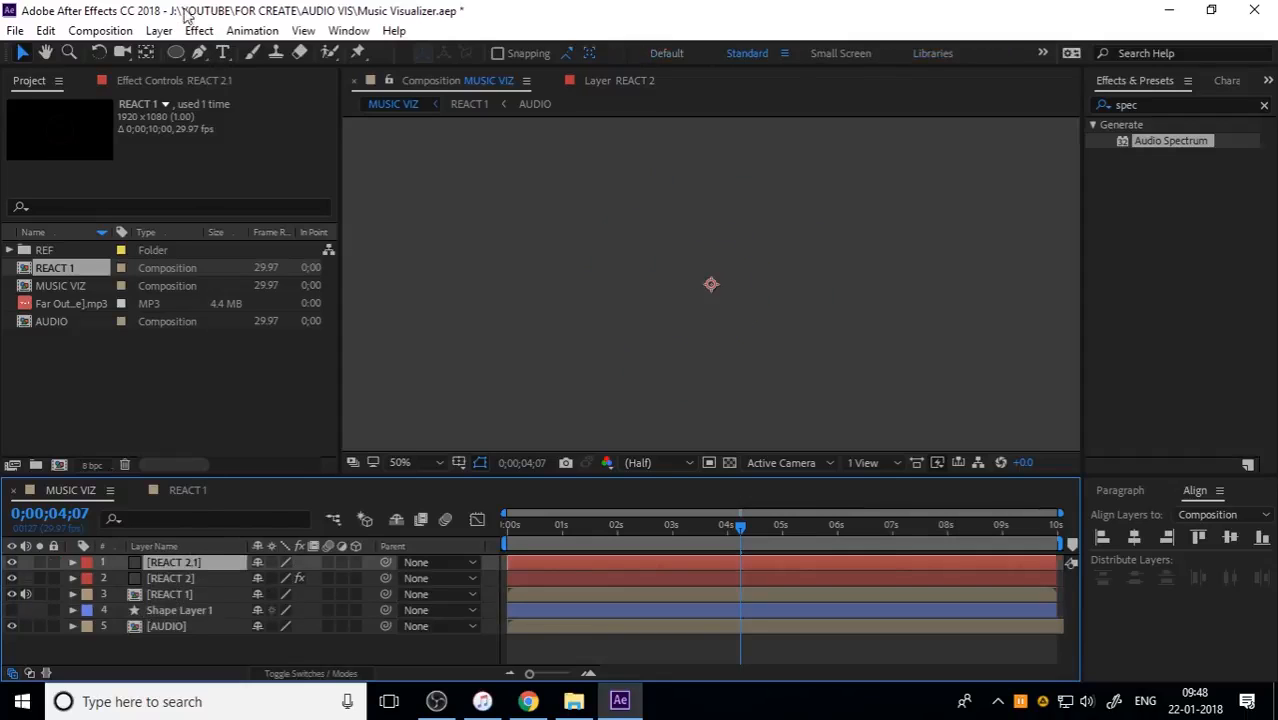
{"action": "right_click", "coordinate": [192, 562]}
{"action": "mouse_move", "coordinate": [386, 88]}
{"action": "left_click", "coordinate": [446, 89]}
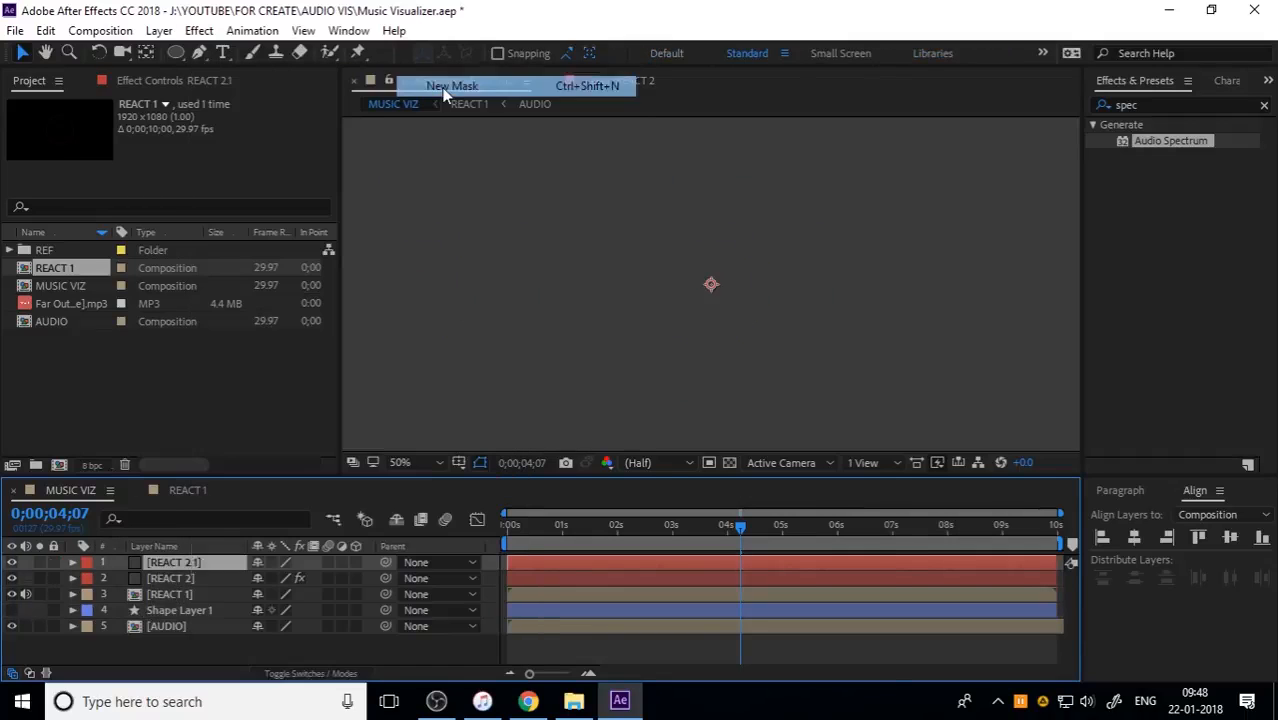
Paste the copied ellipse path into the Mask Path of Mask 1 on REACT 2.1.
{"action": "left_click", "coordinate": [73, 563]}
{"action": "left_click", "coordinate": [89, 579]}
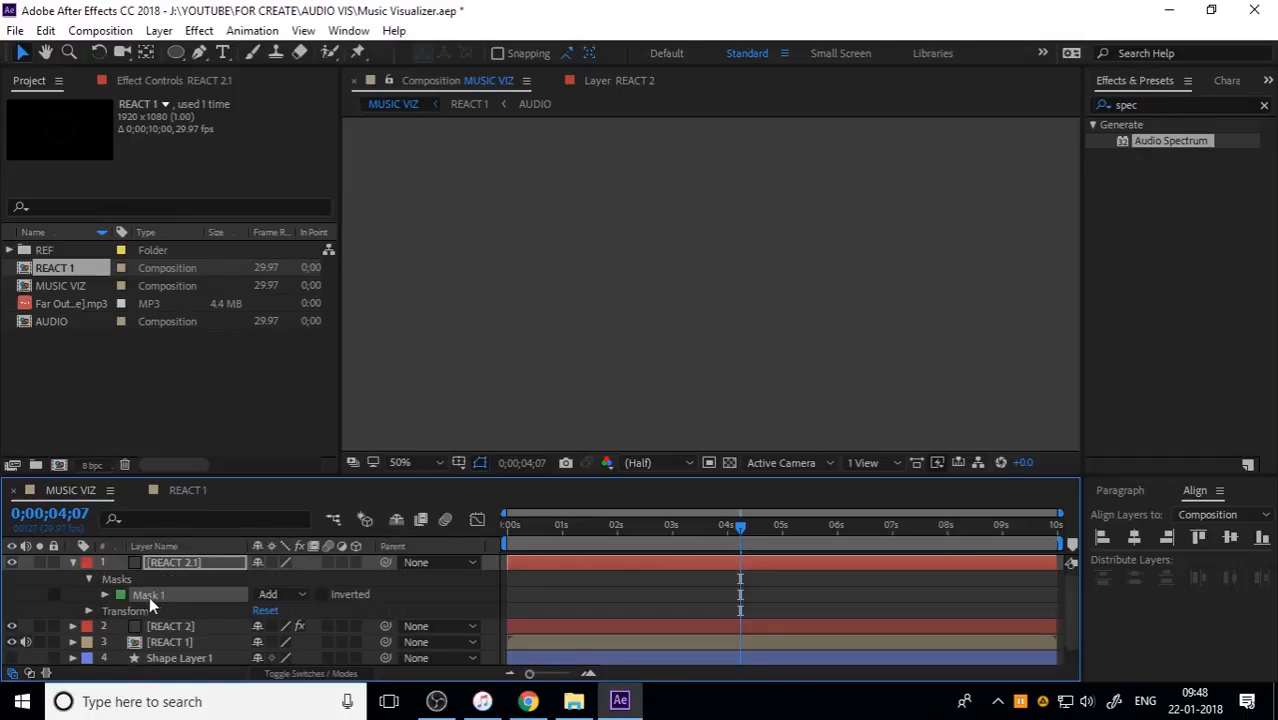
{"action": "left_click", "coordinate": [104, 595]}
{"action": "left_click", "coordinate": [172, 611]}
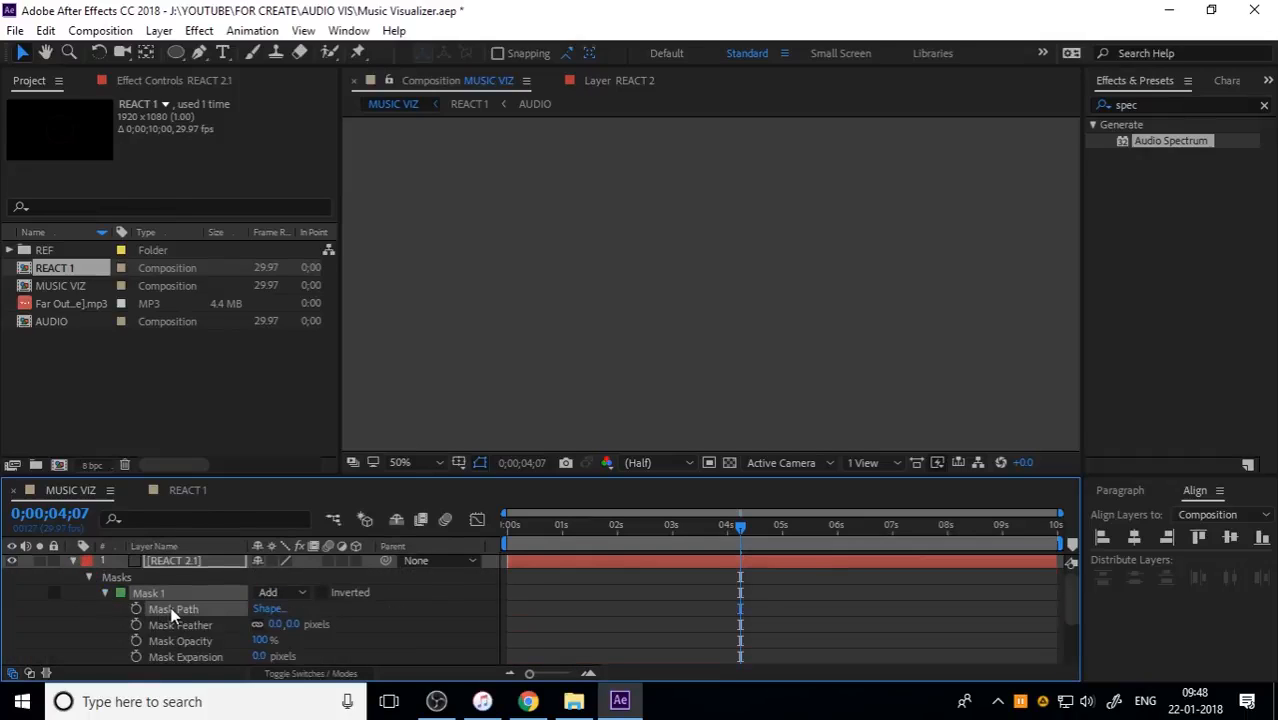
Set the mode of Mask 1 on REACT 2.1 to None and collapse the layer's properties.
{"action": "left_click", "coordinate": [290, 593]}
{"action": "left_click", "coordinate": [290, 448]}
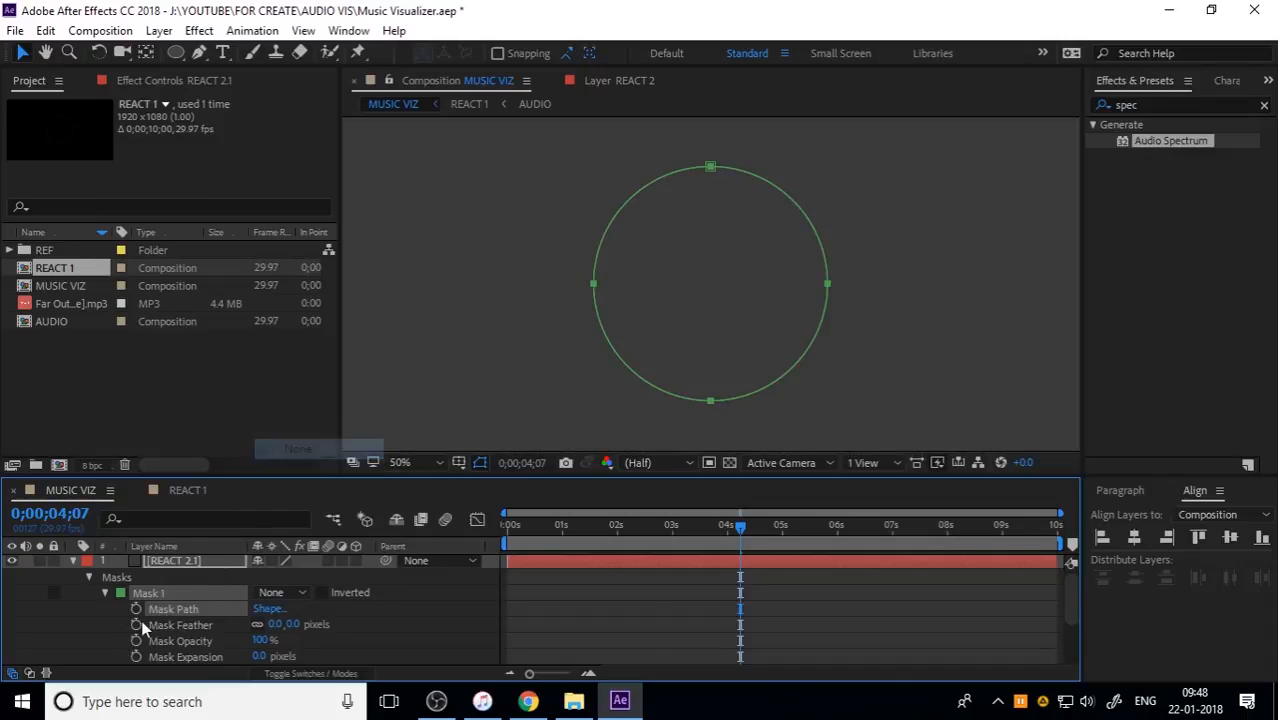
{"action": "left_click", "coordinate": [74, 561]}
{"action": "scroll", "coordinate": [659, 326], "scroll_direction": "down", "scroll_amount": 2}
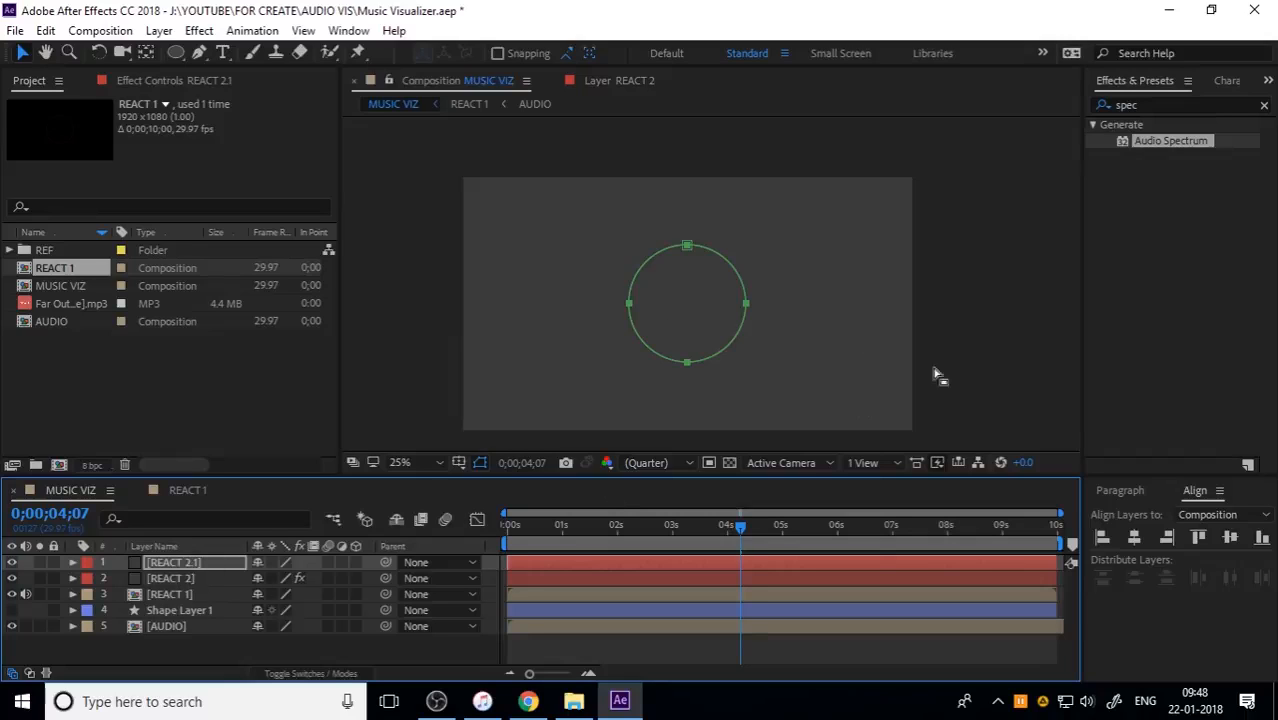
{"action": "left_click", "coordinate": [905, 386]}
Copy the Audio Spectrum effect from the REACT 2 layer and paste it onto REACT 2.1.
{"action": "left_click", "coordinate": [207, 559]}
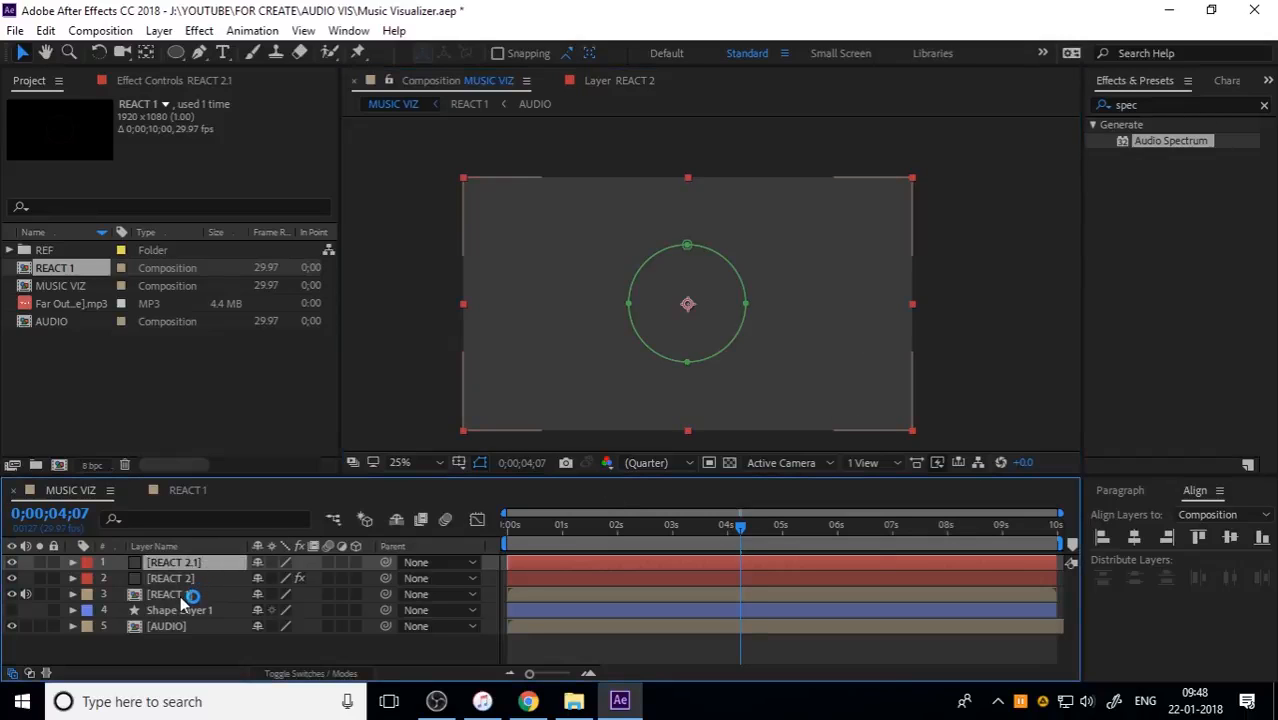
{"action": "left_click", "coordinate": [185, 595]}
{"action": "left_click", "coordinate": [195, 579]}
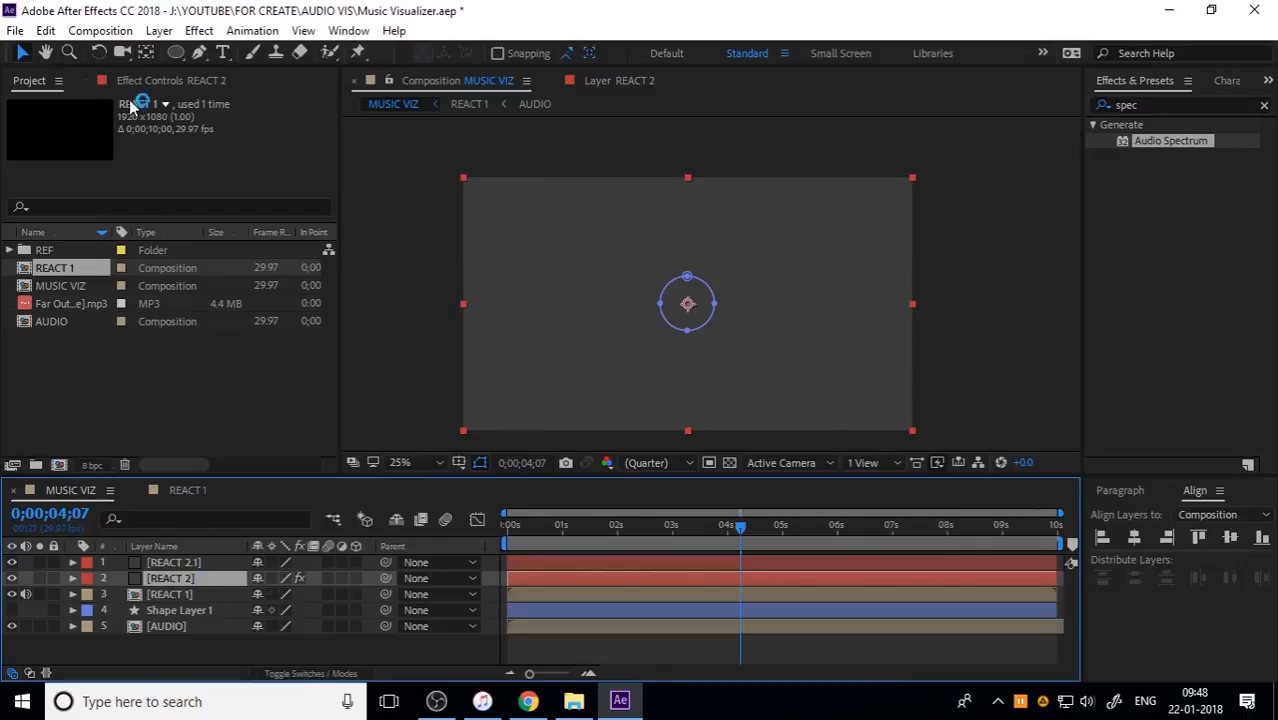
{"action": "left_click", "coordinate": [120, 81]}
{"action": "left_click", "coordinate": [70, 119]}
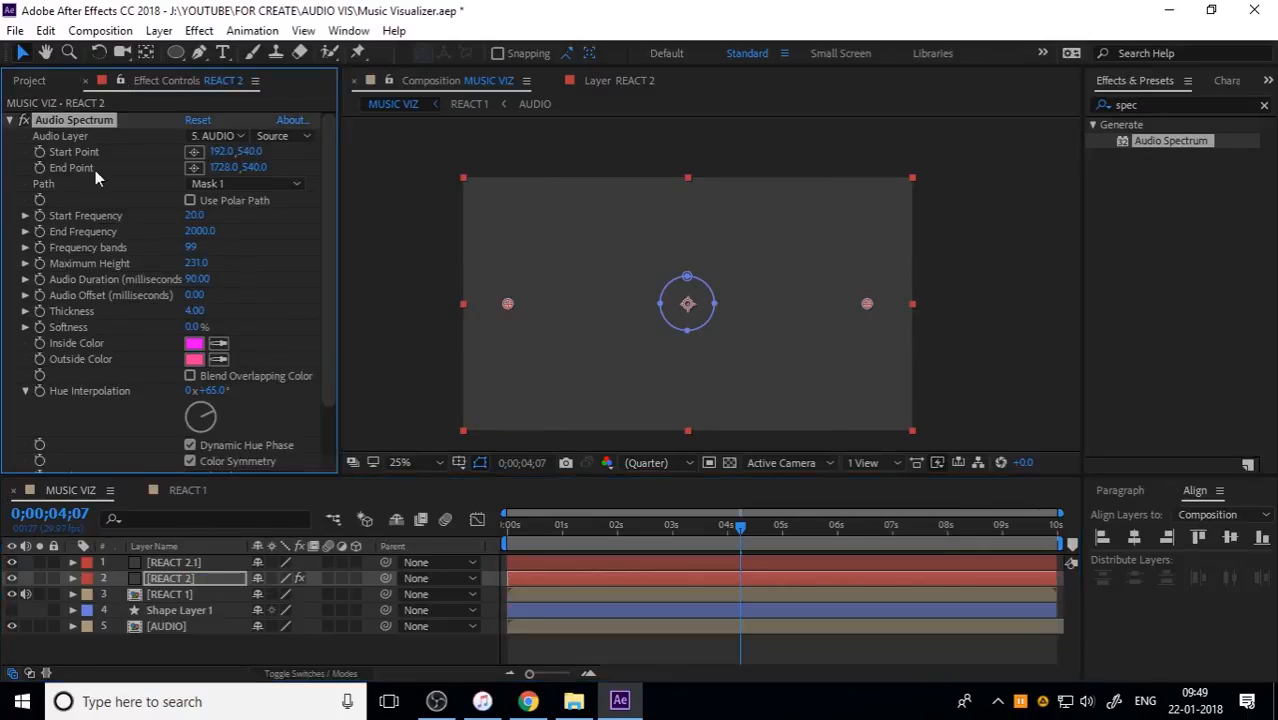
{"action": "left_click", "coordinate": [197, 565]}
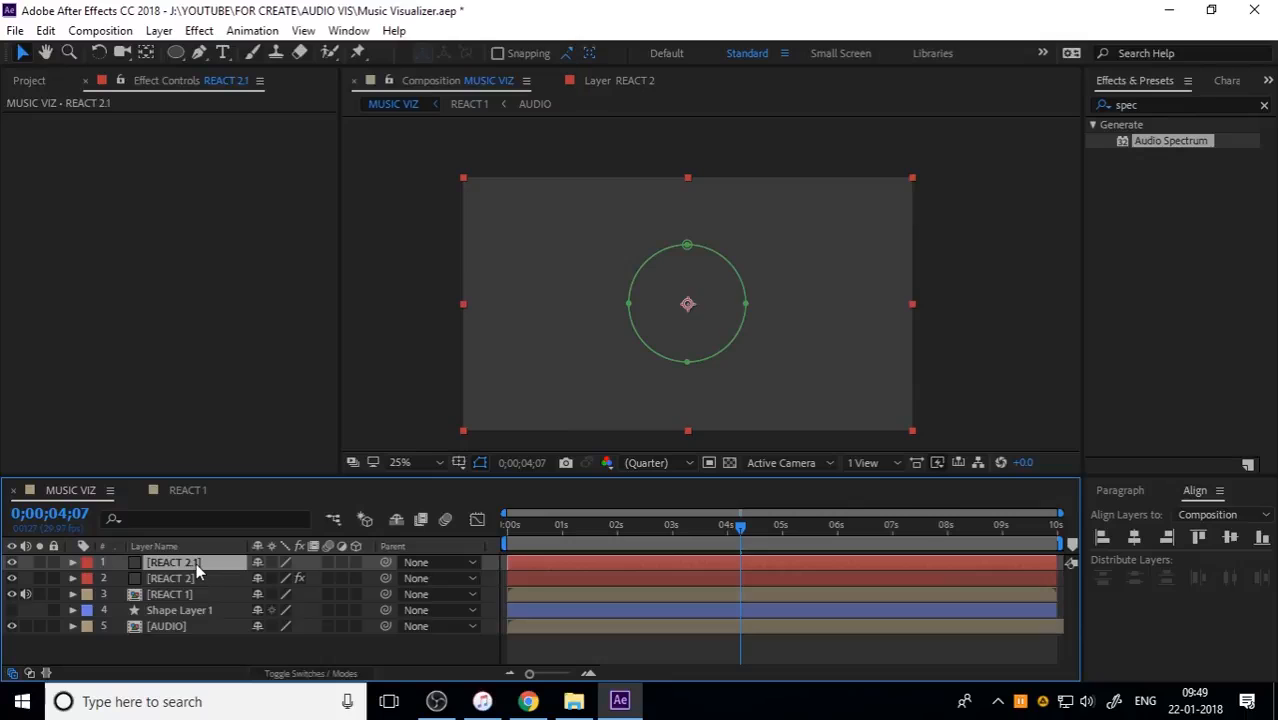
{"action": "key", "text": "ctrl+v"}
{"action": "left_click", "coordinate": [958, 331]}
Hide the REACT 1 layer and return the current time to the start of the composition.
{"action": "left_click_drag", "start_coordinate": [645, 525], "coordinate": [571, 548]}
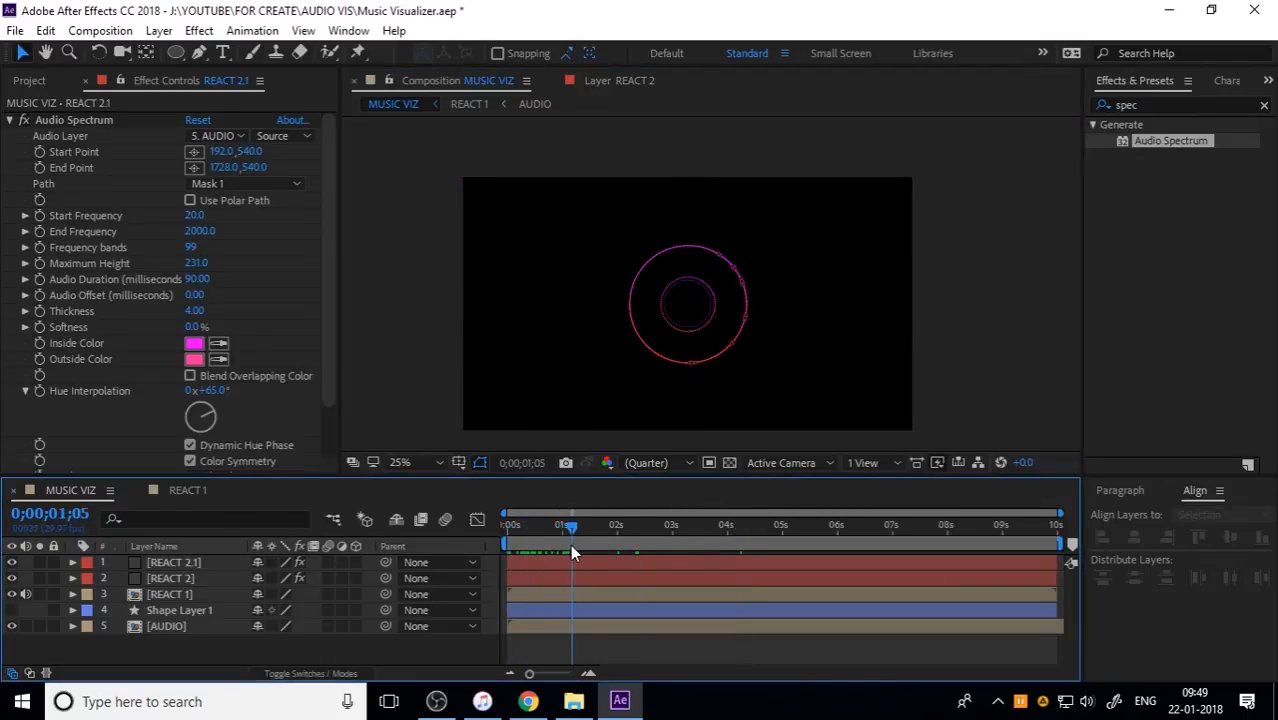
{"action": "left_click", "coordinate": [157, 558]}
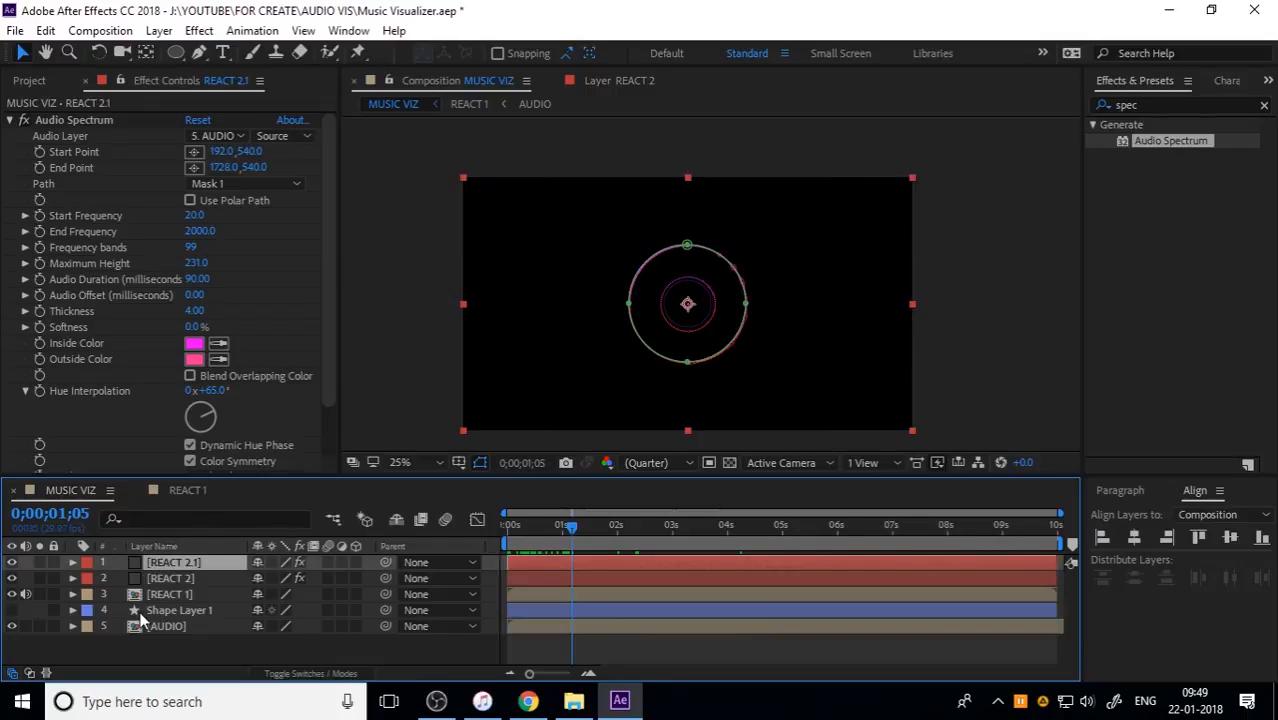
{"action": "left_click", "coordinate": [11, 594]}
{"action": "left_click", "coordinate": [985, 349]}
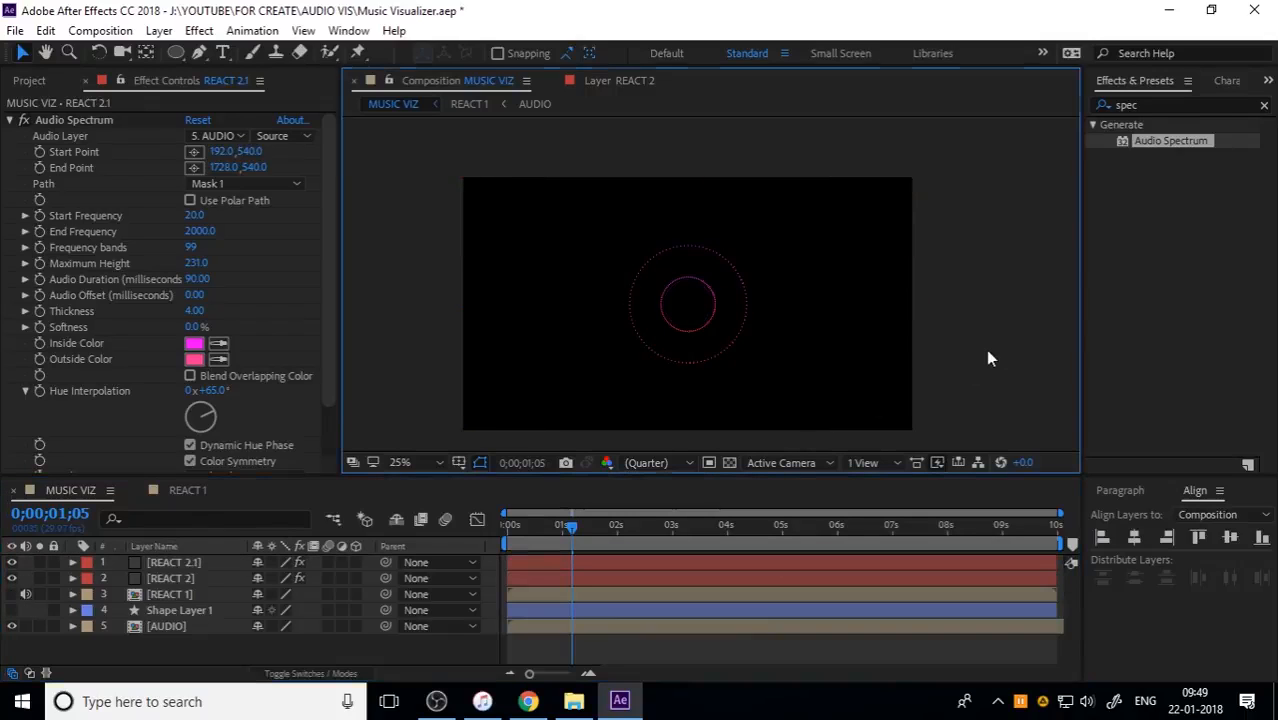
{"action": "left_click_drag", "start_coordinate": [553, 531], "coordinate": [505, 531]}
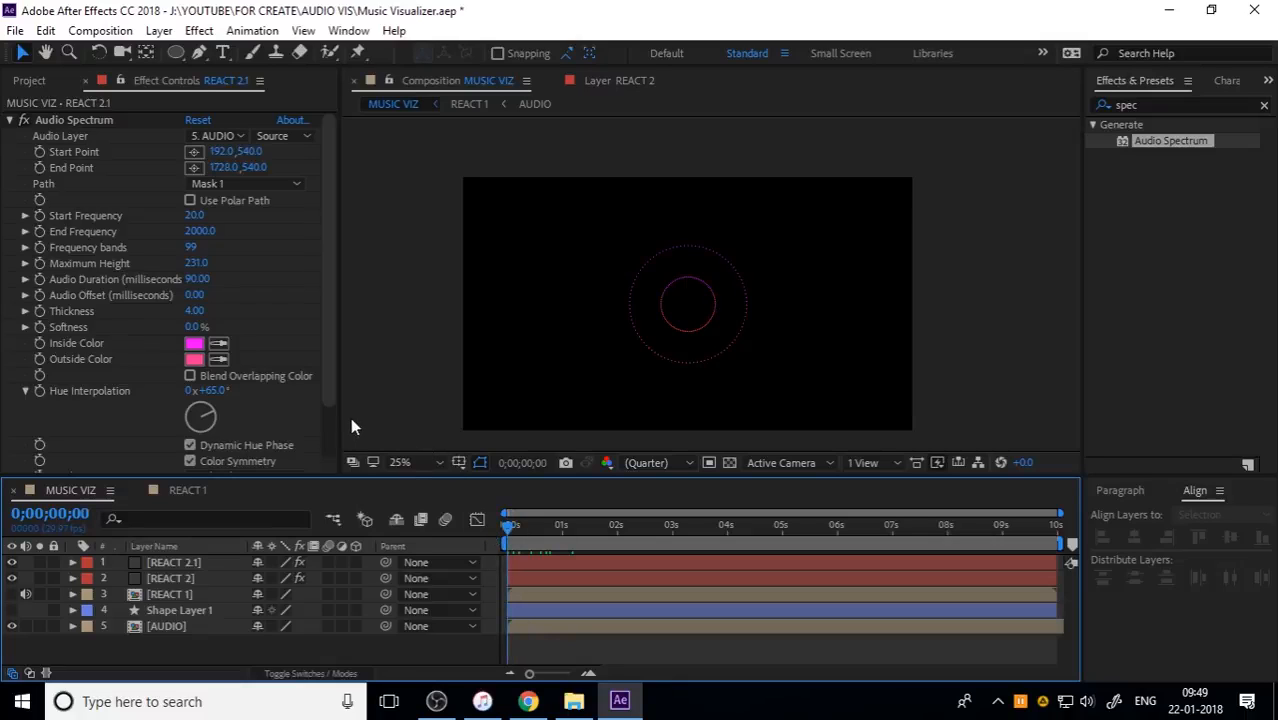
Set the Audio Spectrum thickness on REACT 2.1 to 3.9.
{"action": "scroll", "coordinate": [114, 424], "scroll_direction": "down", "scroll_amount": 1}
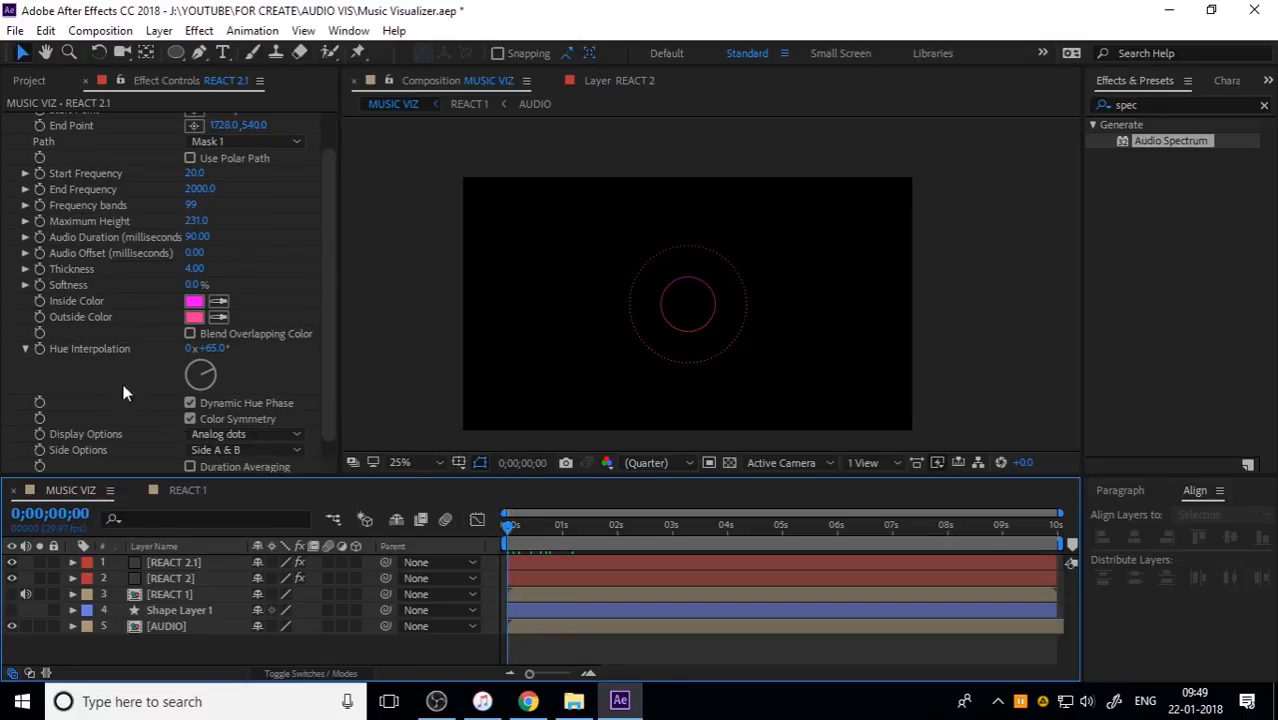
{"action": "left_click", "coordinate": [194, 269]}
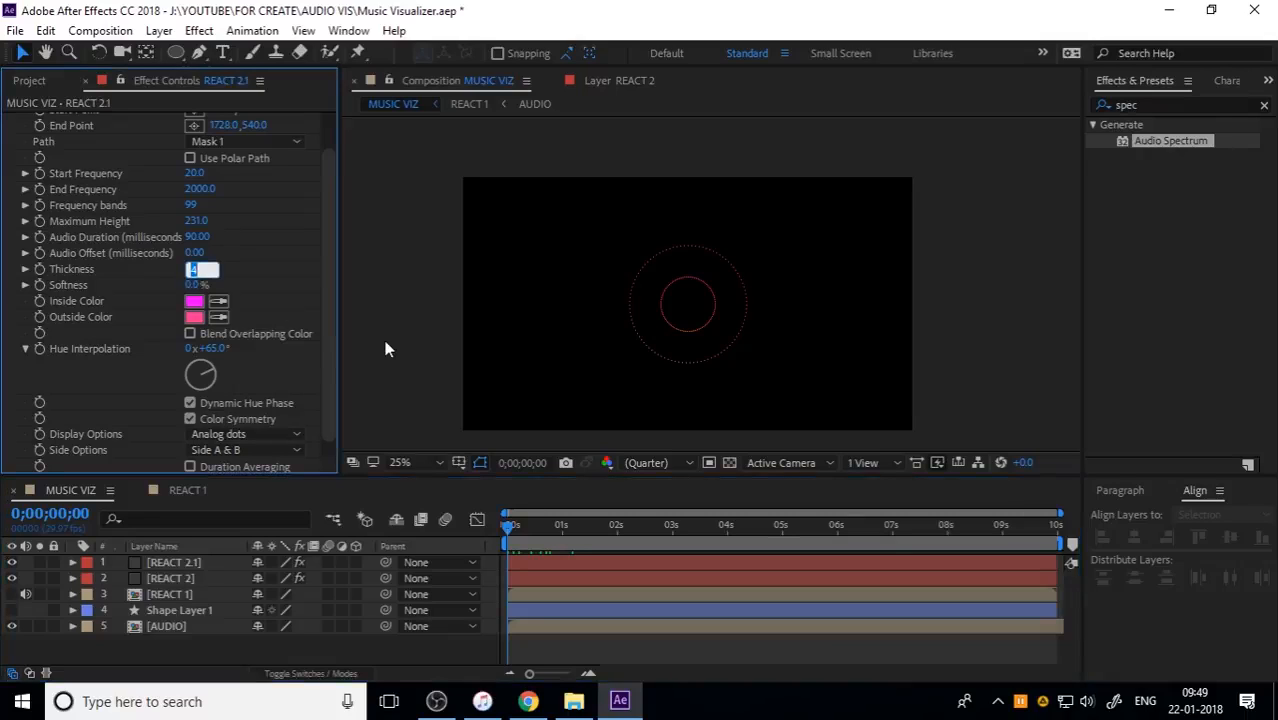
{"action": "type", "text": "3.9"}
{"action": "key", "text": "Return"}
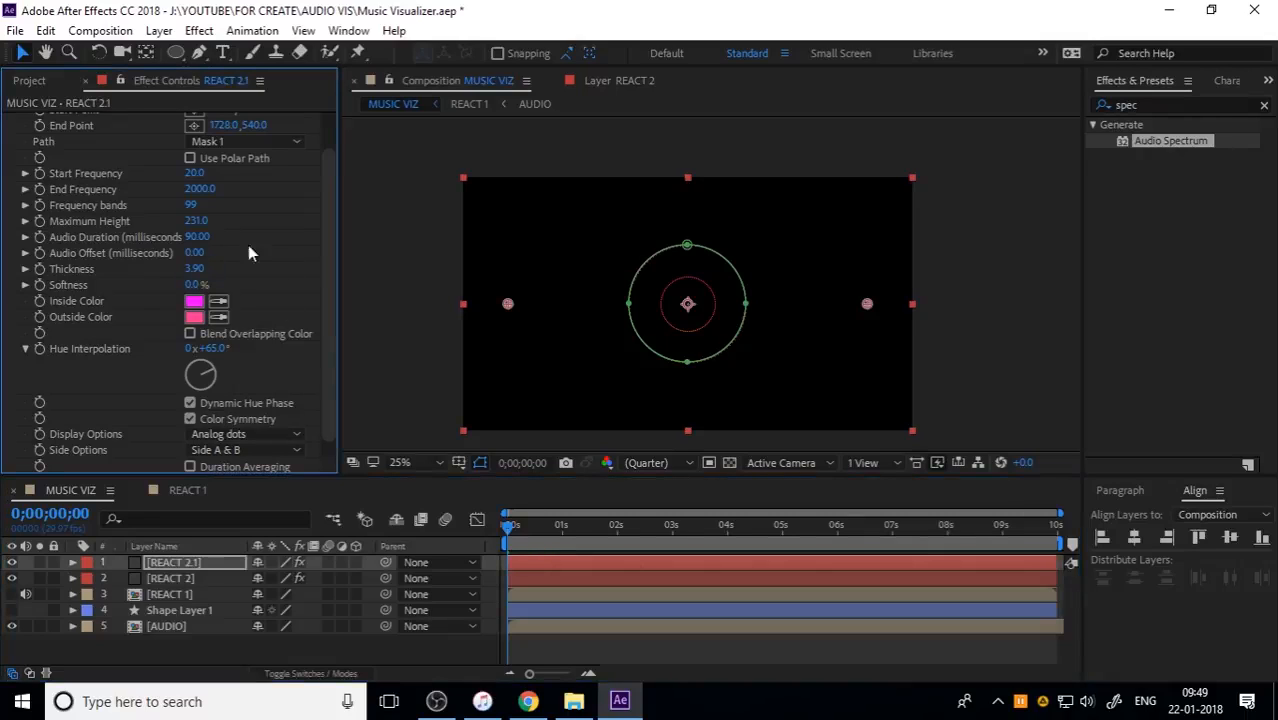
Set the REACT 2.1 spectrum's Display Options to Analog lines and its Side Options to Side A.
{"action": "left_click", "coordinate": [238, 436]}
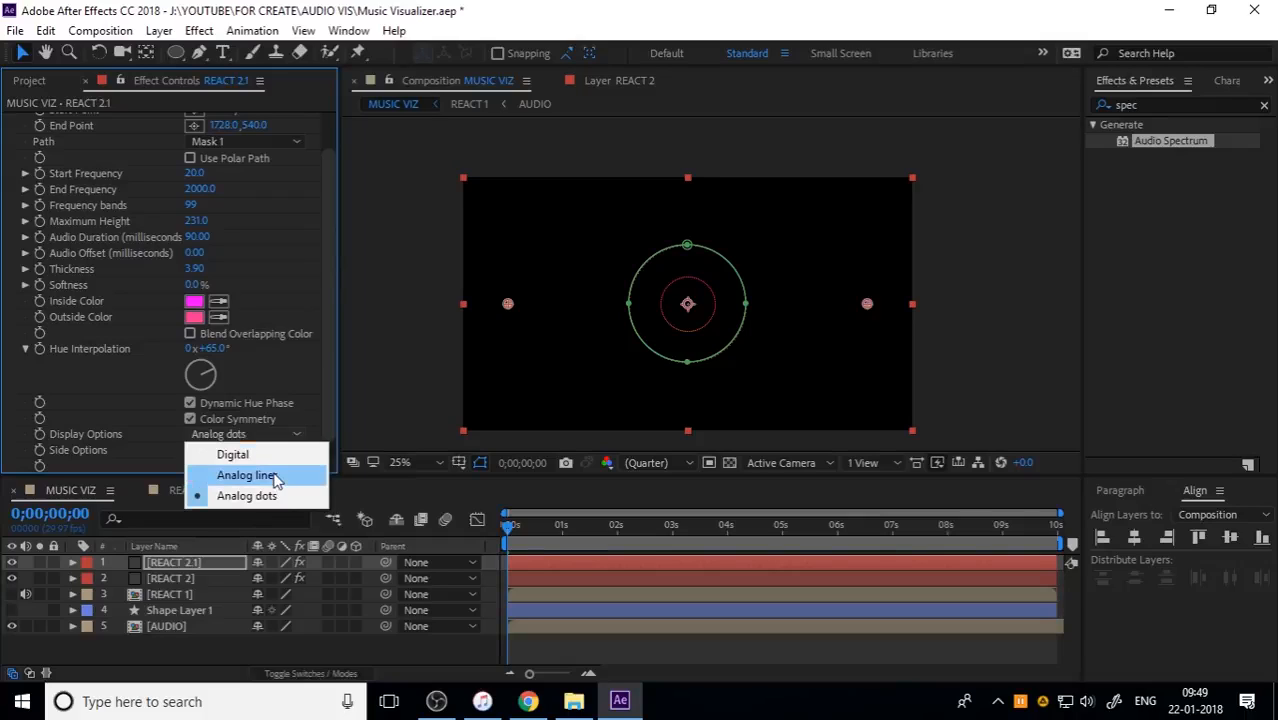
{"action": "left_click", "coordinate": [250, 475]}
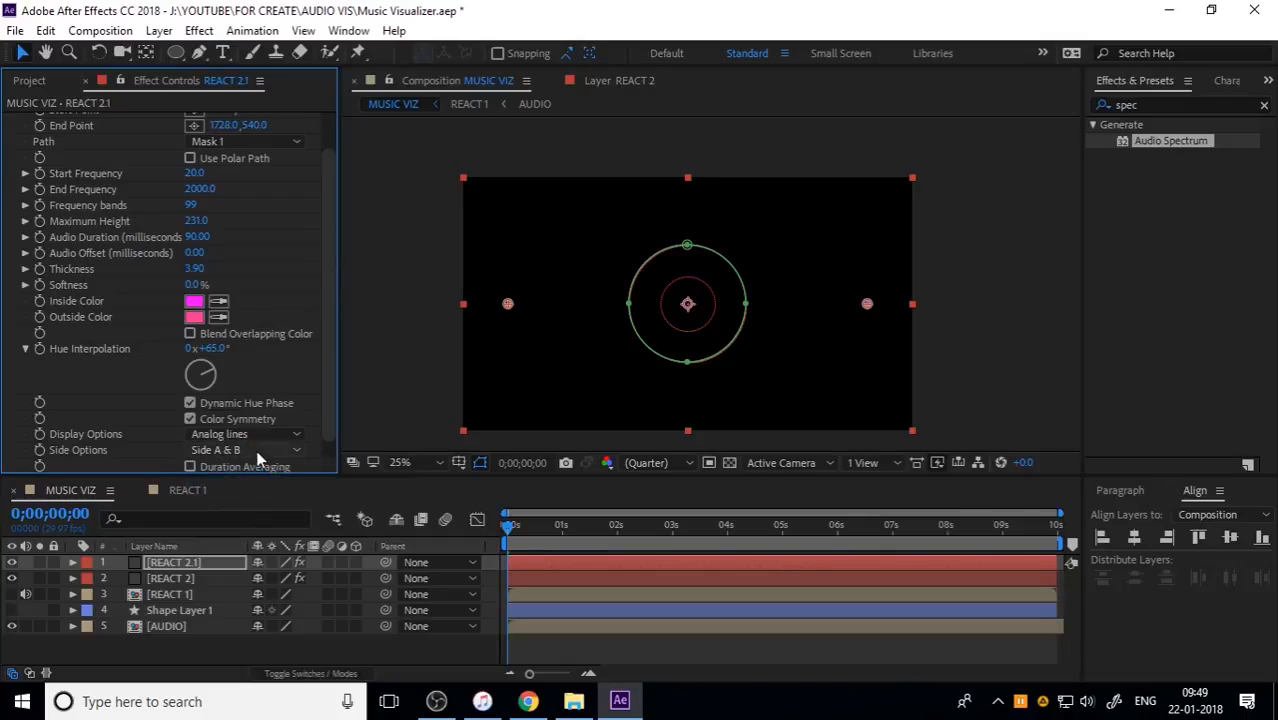
{"action": "left_click", "coordinate": [257, 453]}
{"action": "left_click", "coordinate": [934, 372]}
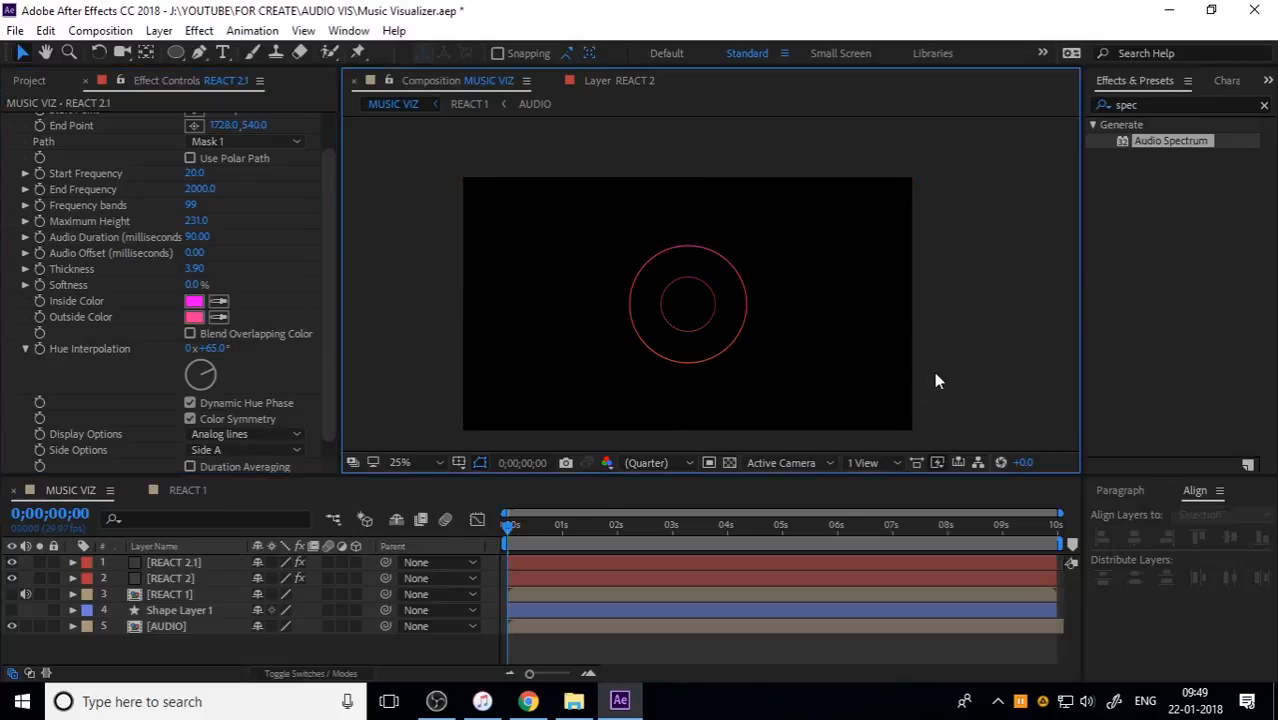
Preview the animation and scrub through the timeline to check how the outer ring reacts to the audio.
{"action": "key", "text": "period"}
{"action": "key", "text": "space"}
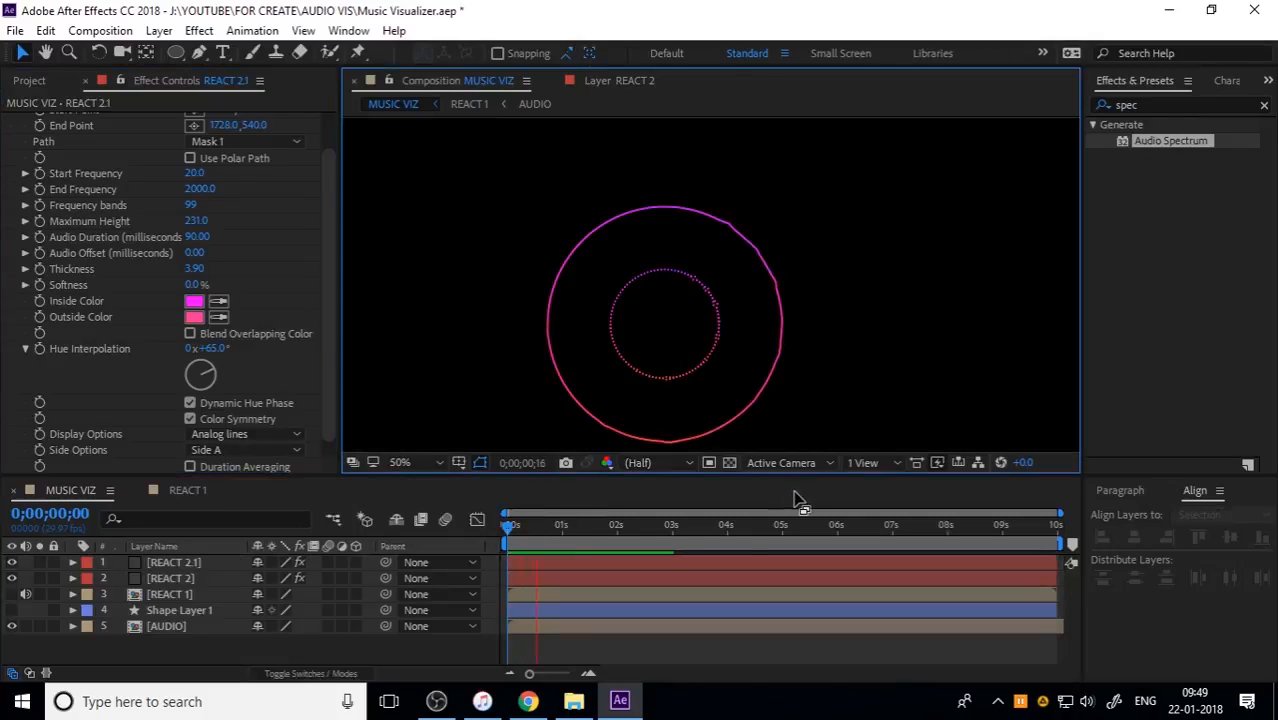
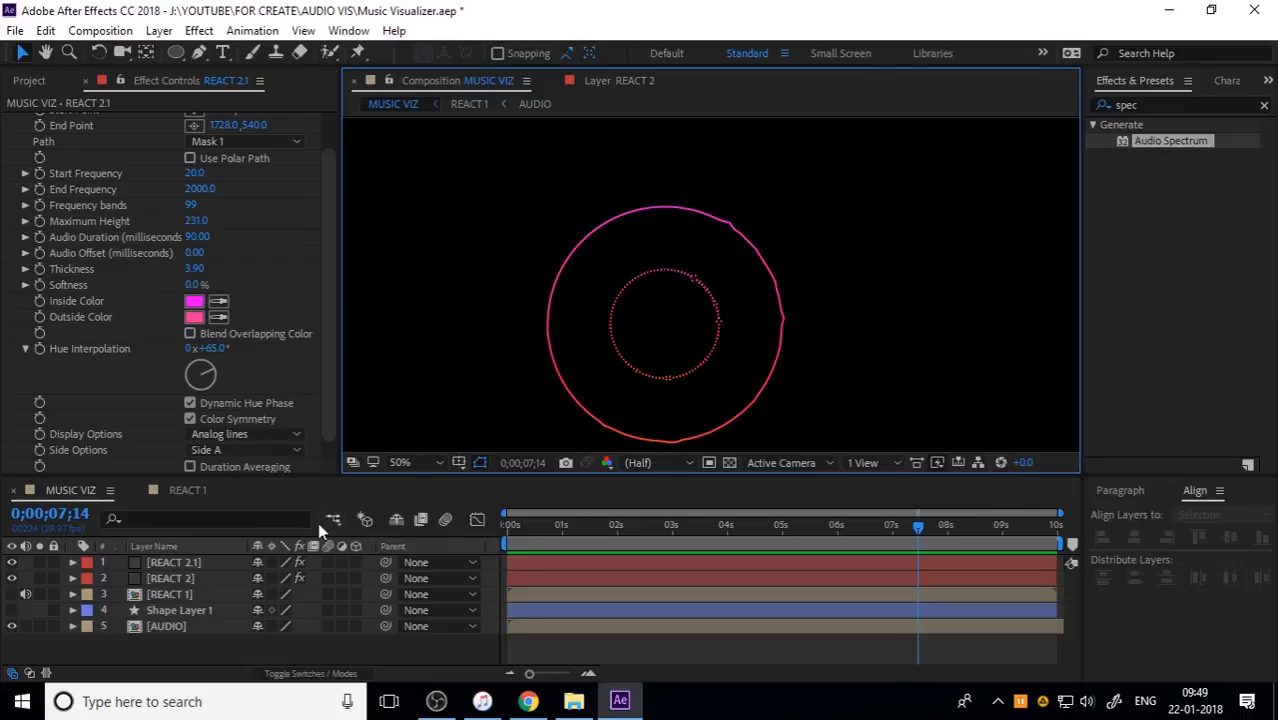
{"action": "left_click_drag", "start_coordinate": [588, 521], "coordinate": [929, 533]}
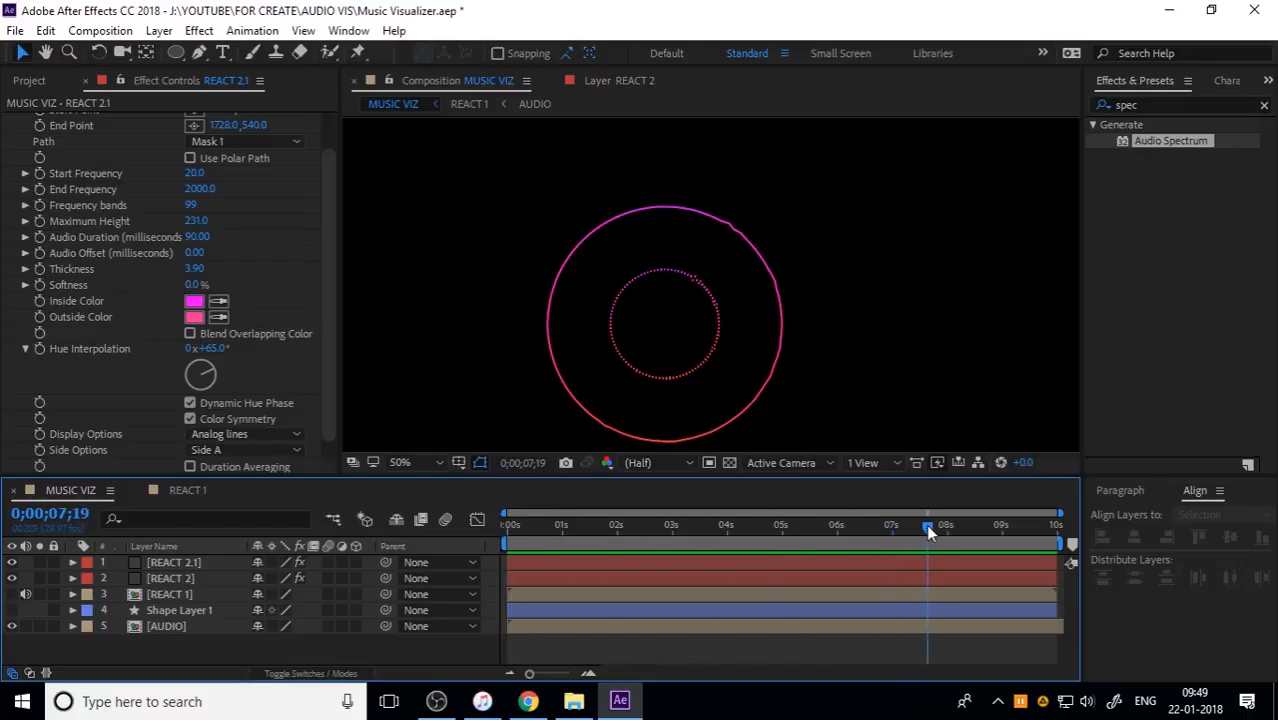
Duplicate the REACT 2.1 layer.
{"action": "left_click", "coordinate": [193, 562]}
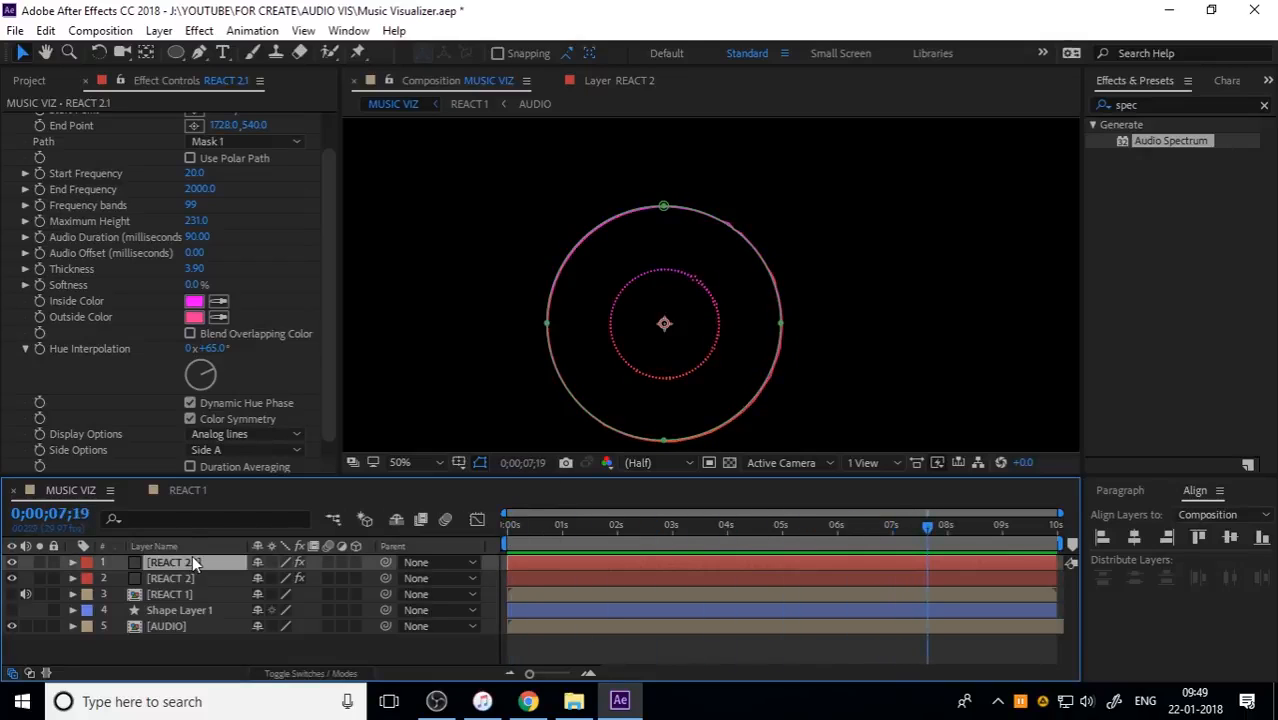
{"action": "key", "text": "ctrl+d"}
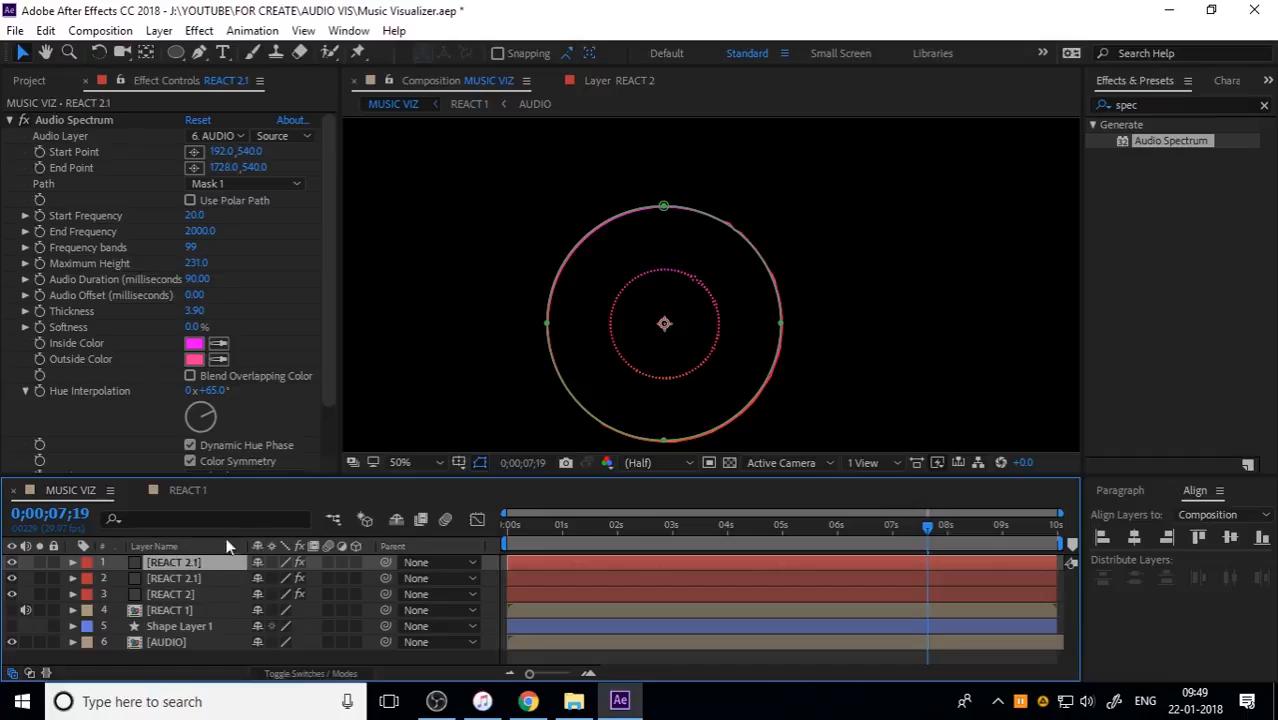
{"action": "left_click", "coordinate": [224, 153]}
{"action": "left_click", "coordinate": [222, 136]}
{"action": "left_click", "coordinate": [230, 282]}
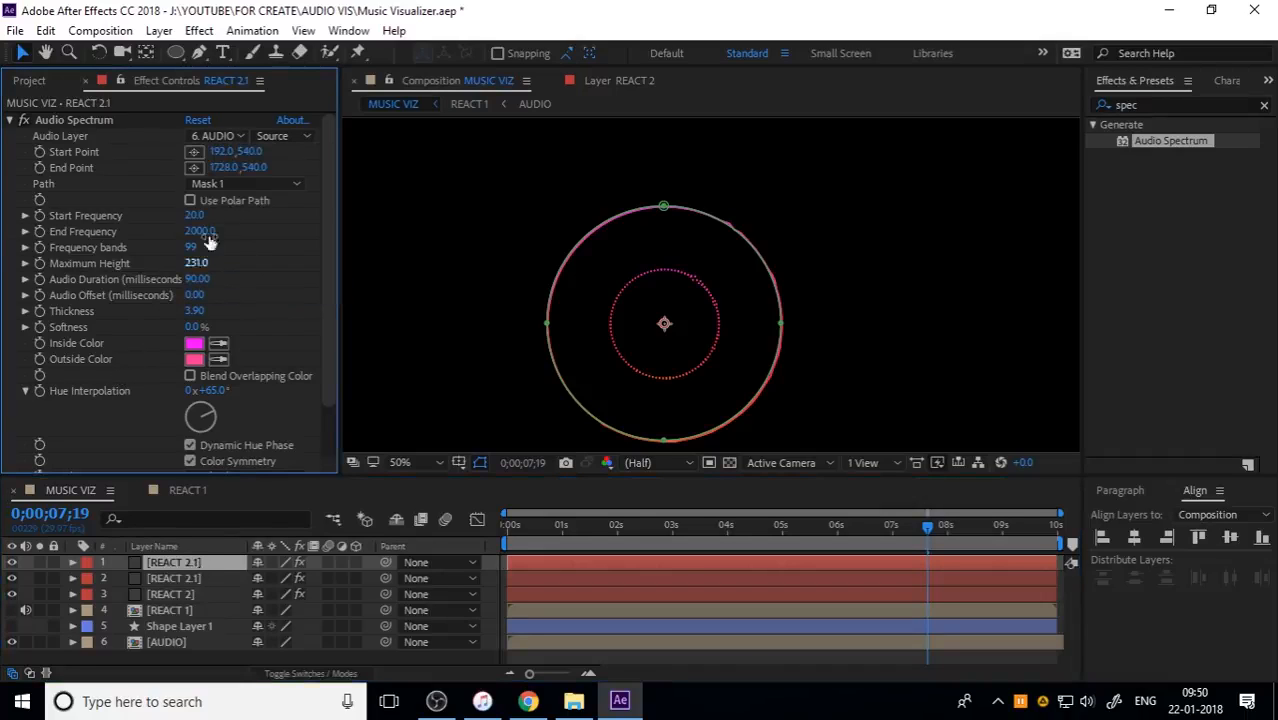
On the duplicated REACT 2.1 layer, set the spectrum's Side Options to Side B and its thickness to 3.7.
{"action": "scroll", "coordinate": [156, 402], "scroll_direction": "down", "scroll_amount": 1}
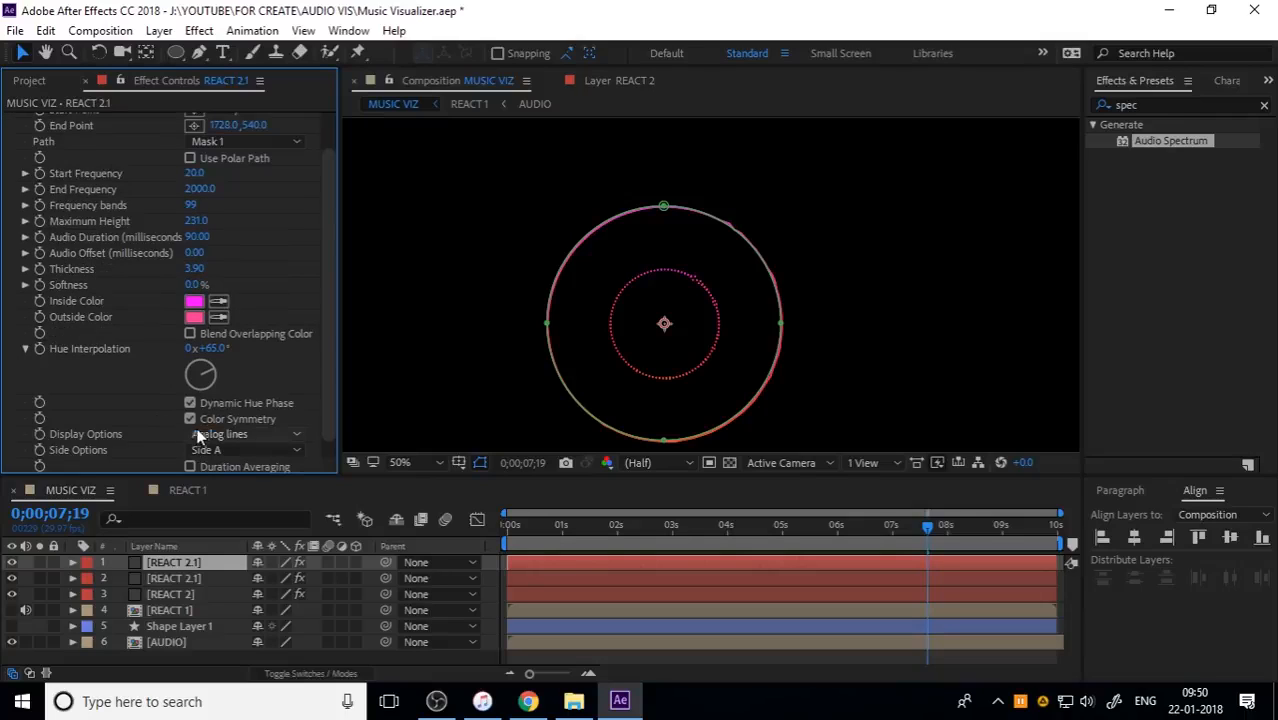
{"action": "left_click", "coordinate": [209, 451]}
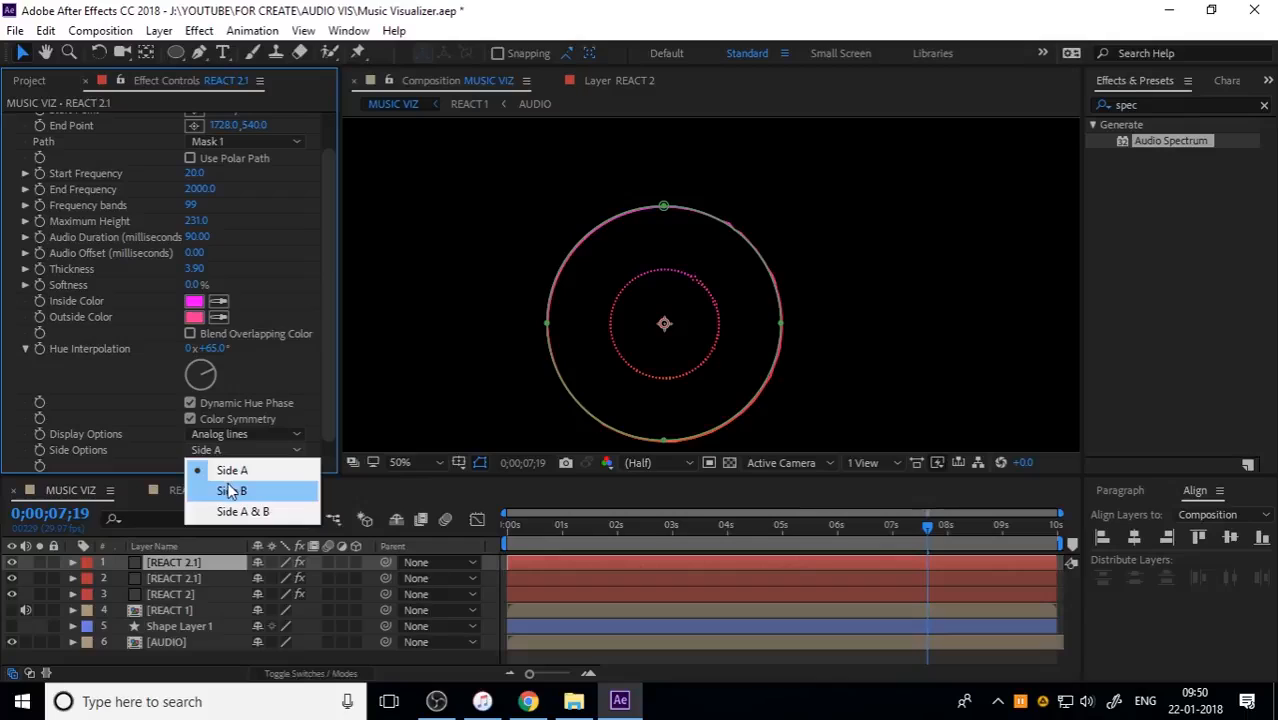
{"action": "left_click", "coordinate": [232, 490]}
{"action": "left_click", "coordinate": [200, 270]}
{"action": "type", "text": "3"}
{"action": "key", "text": "Return"}
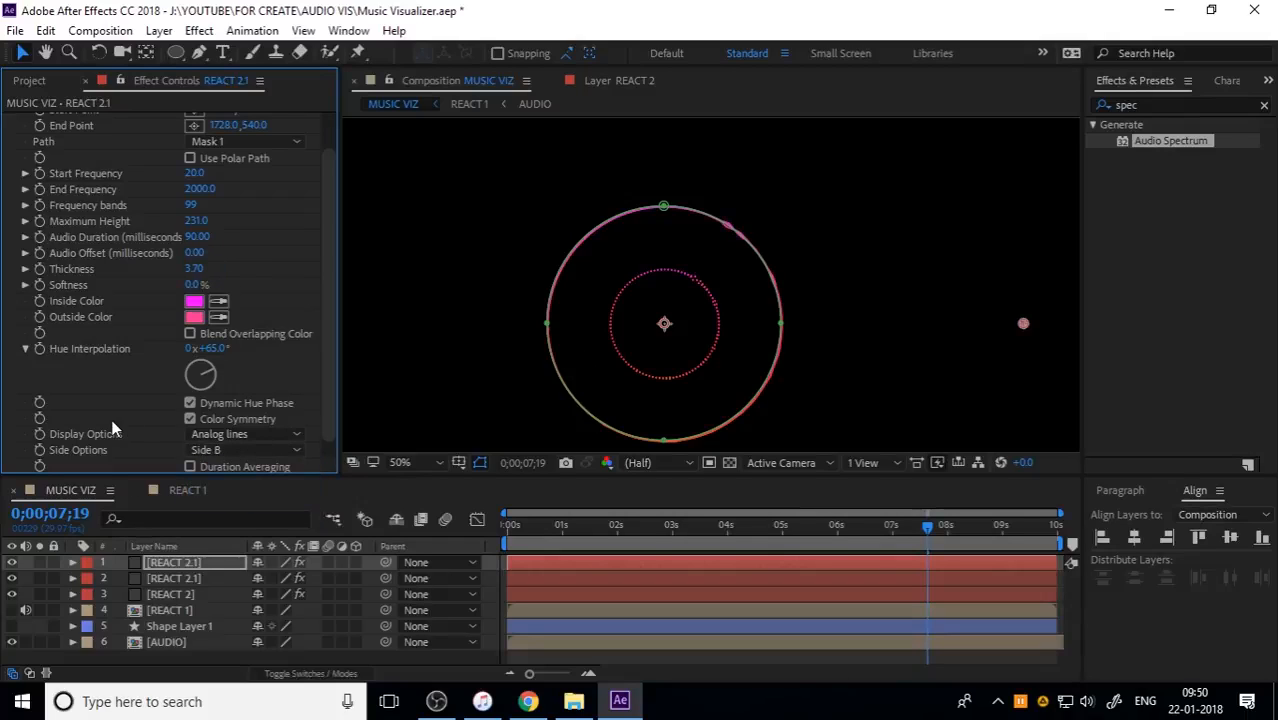
Set the duplicate's spectrum Display Options to Digital and preview the composition from the start.
{"action": "scroll", "coordinate": [113, 429], "scroll_direction": "down", "scroll_amount": 1}
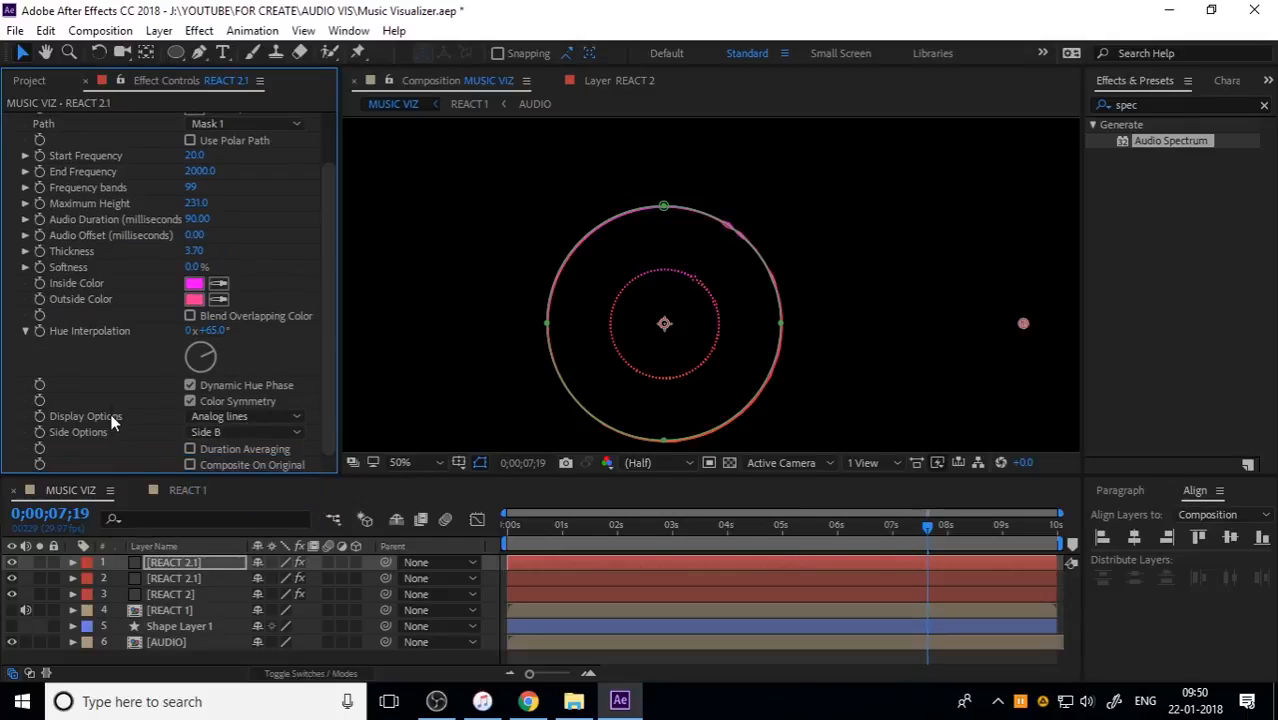
{"action": "left_click", "coordinate": [230, 417]}
{"action": "left_click", "coordinate": [232, 435]}
{"action": "key", "text": "Home"}
{"action": "key", "text": "space"}
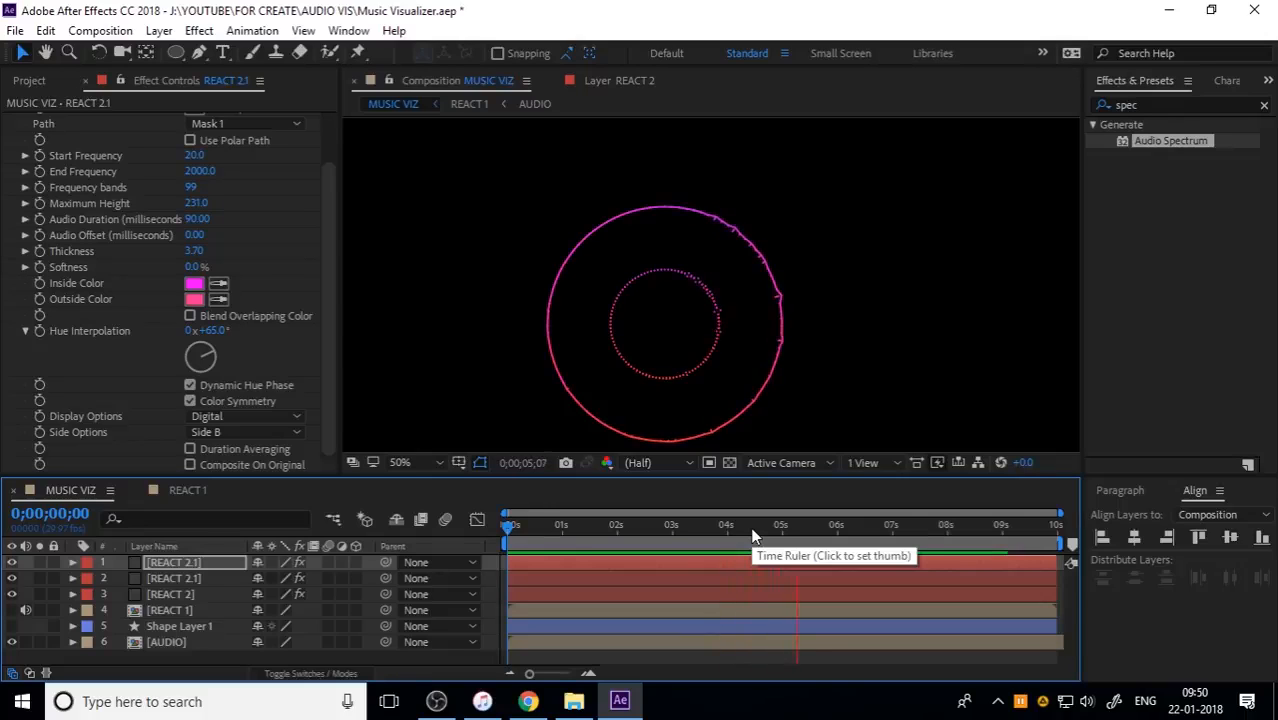
Try Side A as the Side Options of the top REACT 2.1 layer's spectrum and preview the animation.
{"action": "key", "text": "space"}
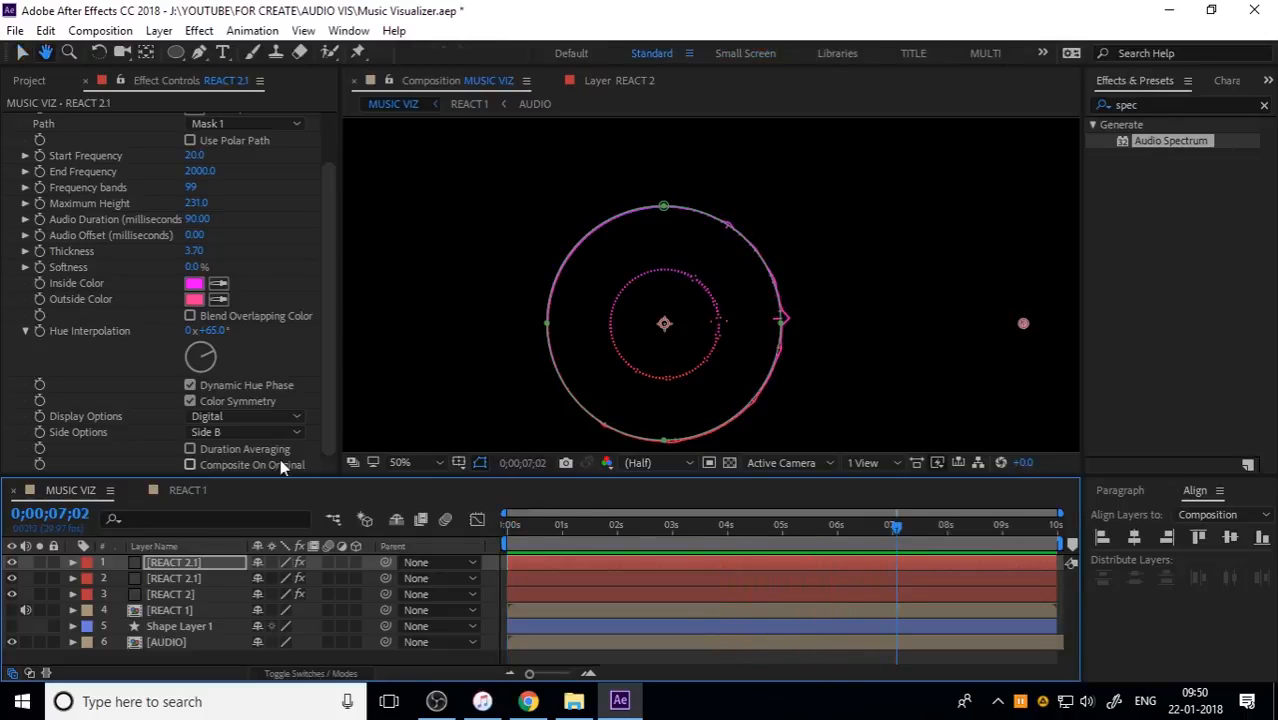
{"action": "left_click", "coordinate": [245, 432]}
{"action": "left_click", "coordinate": [268, 452]}
{"action": "key", "text": "space"}
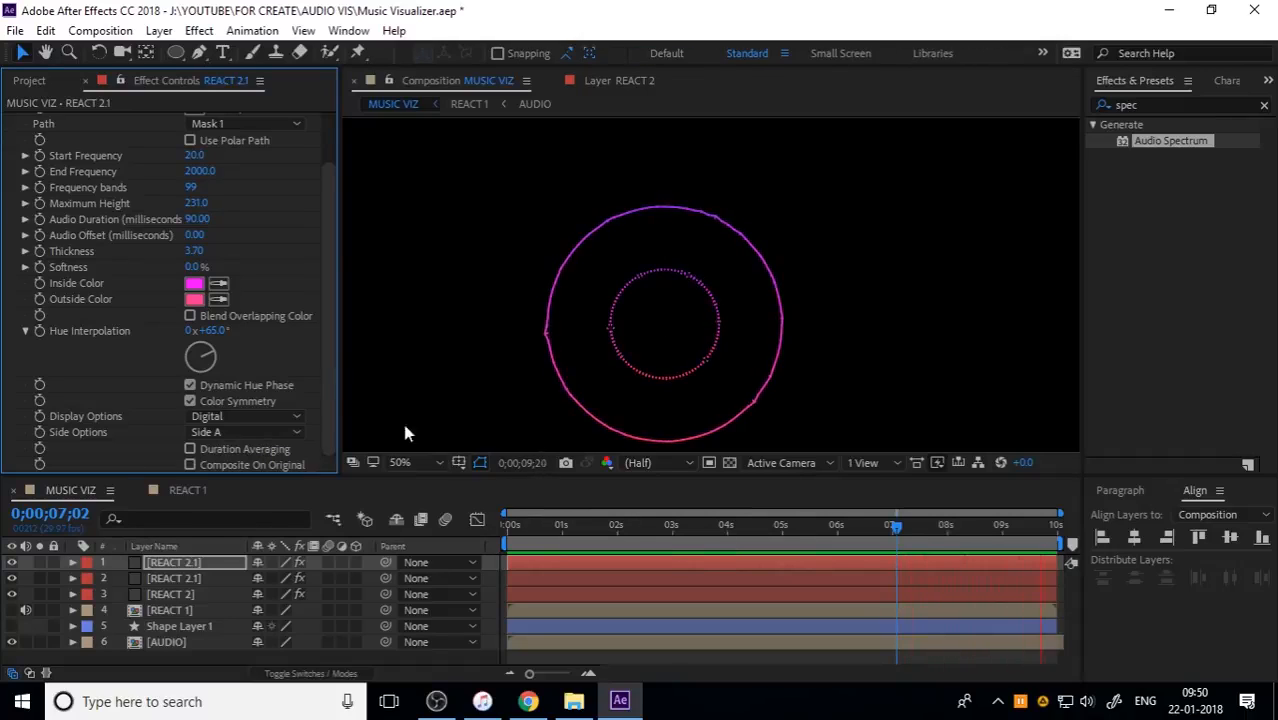
{"action": "key", "text": "space"}
{"action": "key", "text": "Home"}
{"action": "key", "text": "v"}
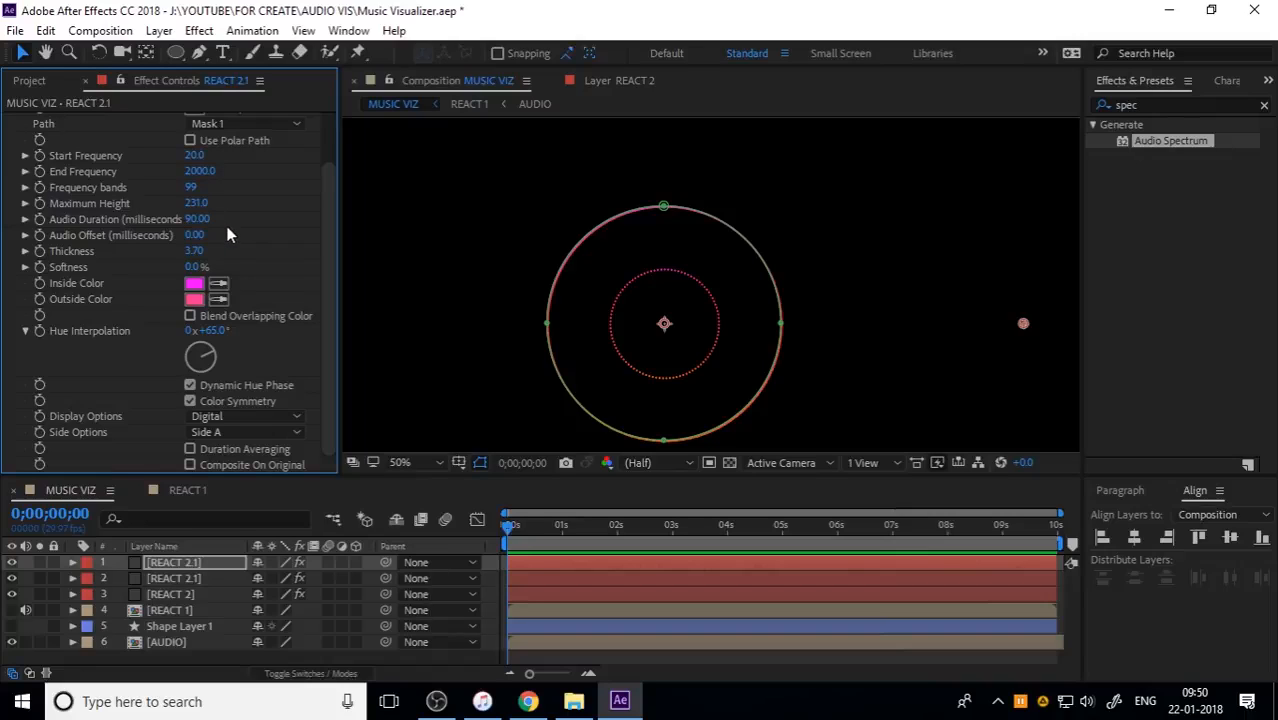
Set the Audio Spectrum's Maximum Height to 800 on both REACT 2.1 layers.
{"action": "left_click", "coordinate": [197, 204]}
{"action": "type", "text": "800.0"}
{"action": "key", "text": "Return"}
{"action": "left_click", "coordinate": [218, 578]}
{"action": "left_click", "coordinate": [205, 263]}
{"action": "type", "text": "800"}
{"action": "key", "text": "Return"}
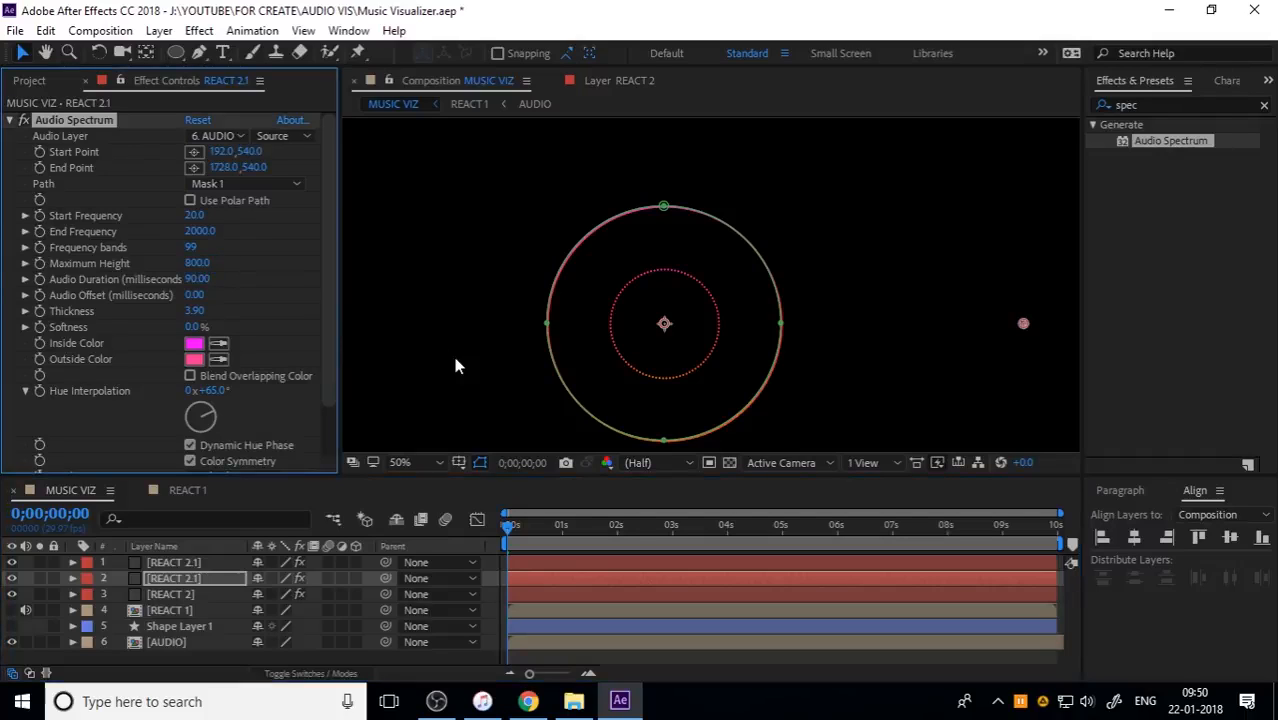
On the REACT 2 layer, set the spectrum's Maximum Height to 800 and End Frequency to 1500, and preview the animation.
{"action": "left_click", "coordinate": [172, 594]}
{"action": "left_click", "coordinate": [205, 263]}
{"action": "type", "text": "800"}
{"action": "key", "text": "Return"}
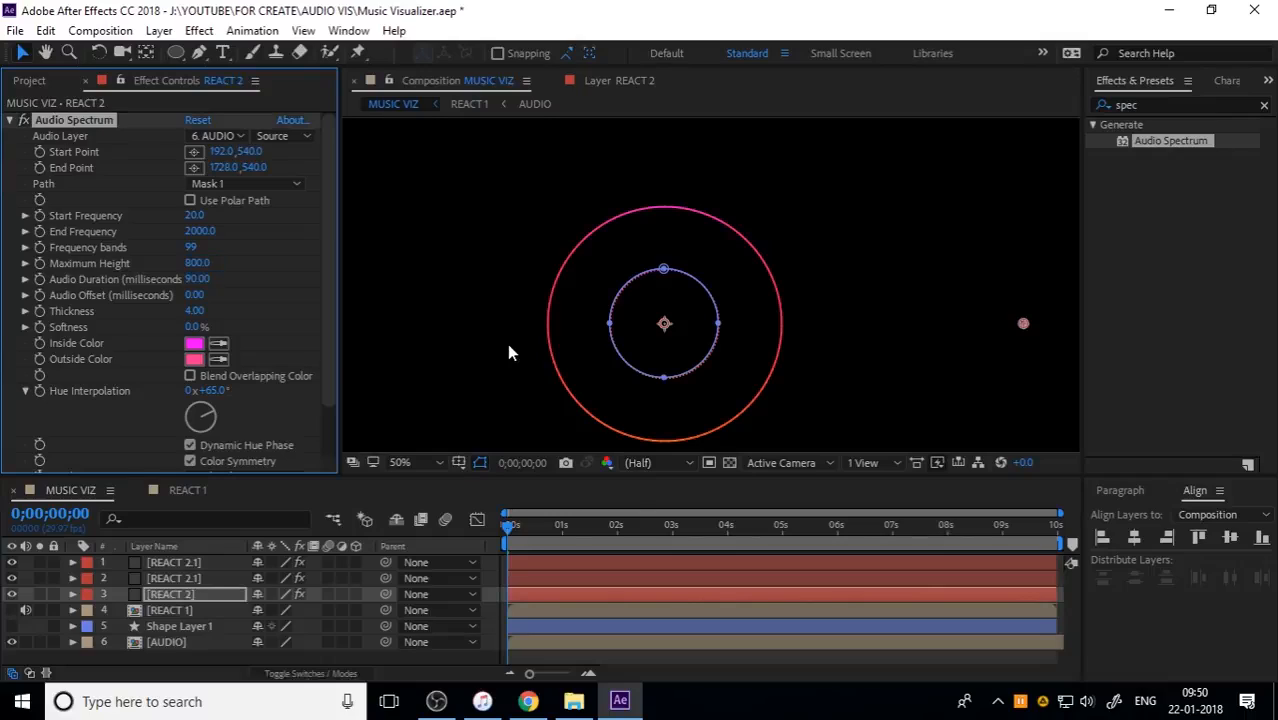
{"action": "left_click", "coordinate": [203, 233]}
{"action": "type", "text": "1500"}
{"action": "key", "text": "Return"}
{"action": "left_click", "coordinate": [259, 273]}
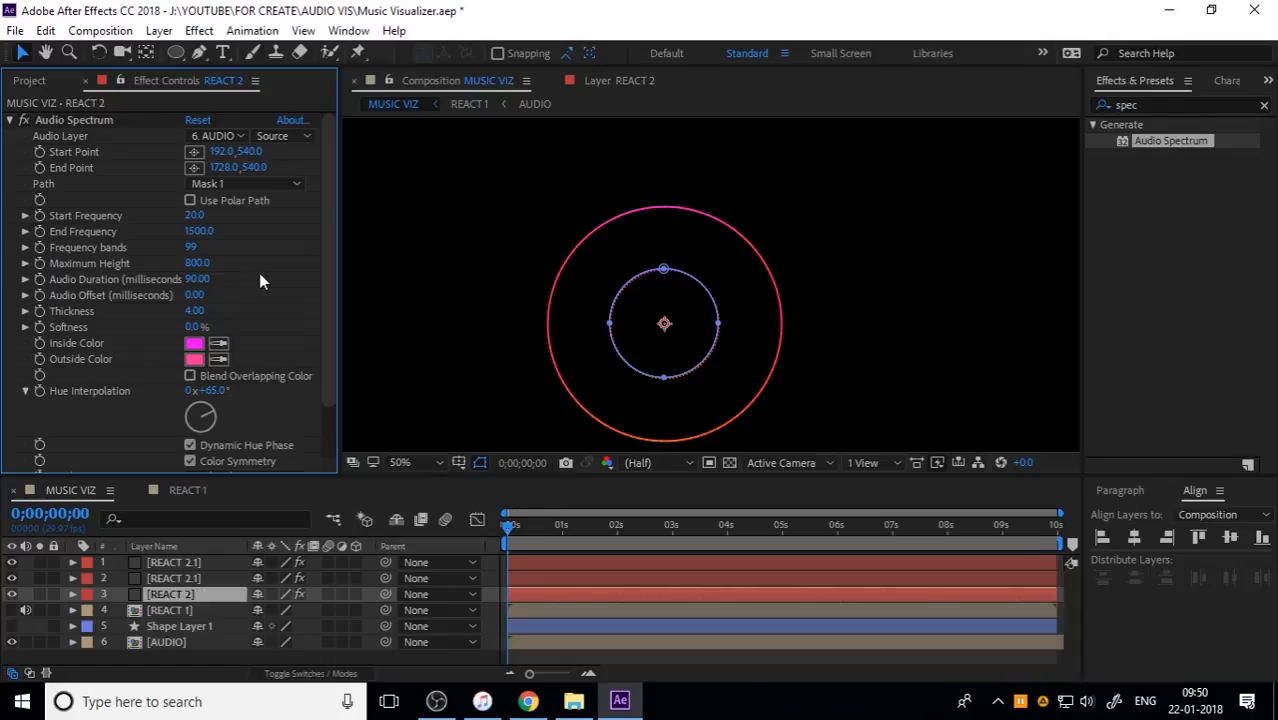
{"action": "left_click", "coordinate": [446, 542]}
{"action": "key", "text": "space"}
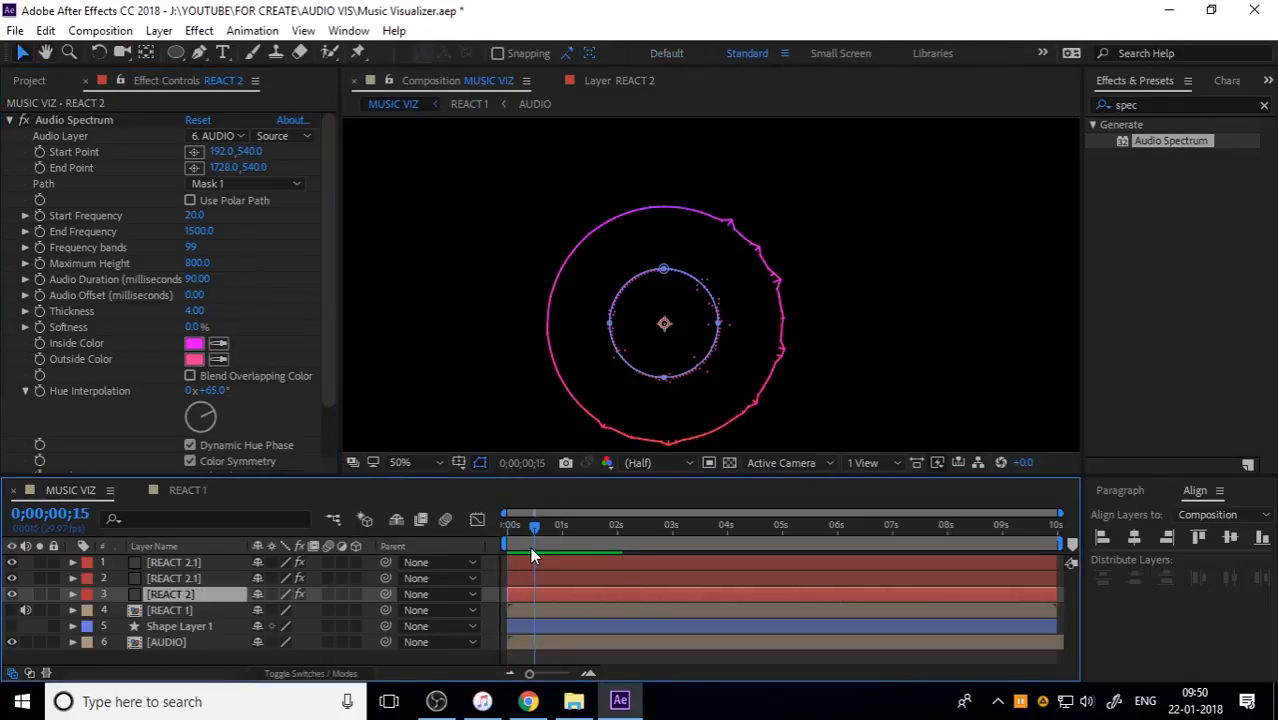
{"action": "left_click", "coordinate": [219, 563]}
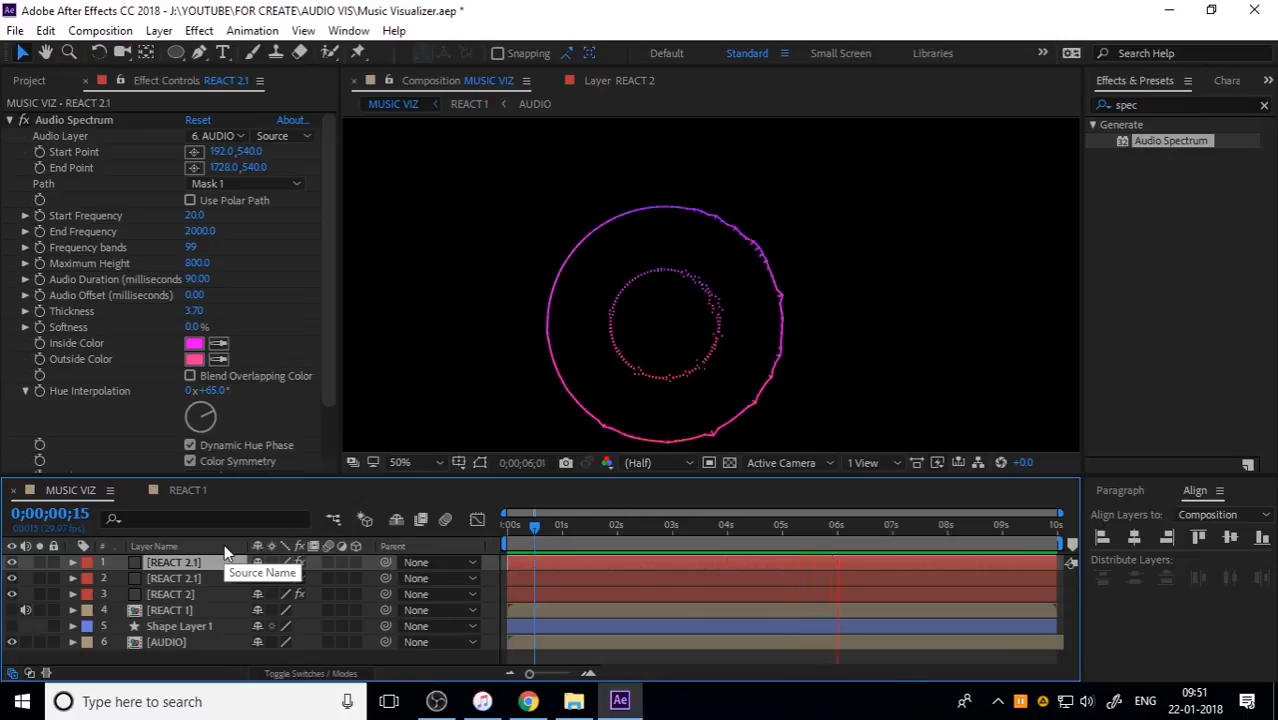
{"action": "key", "text": "space"}
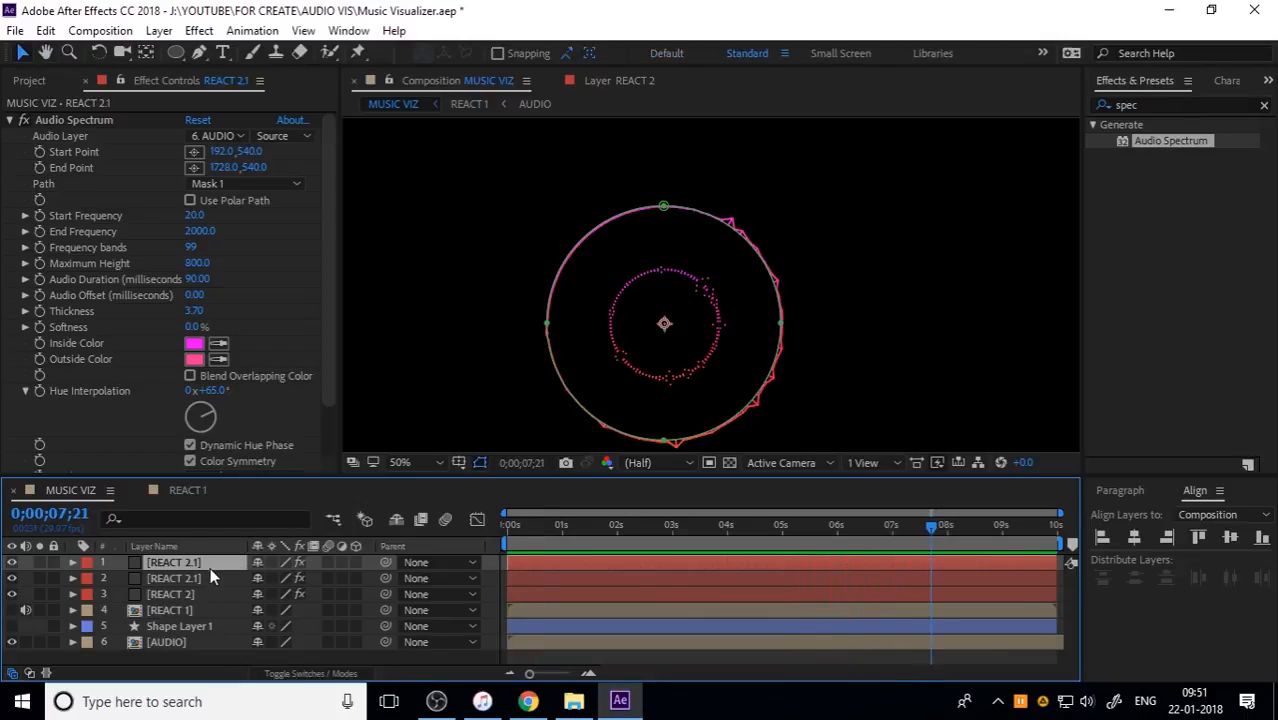
Set the spectrum's Side Options to Side B on both REACT 2.1 layers and preview the composition from the start.
{"action": "scroll", "coordinate": [160, 400], "scroll_direction": "down", "scroll_amount": 2}
{"action": "left_click", "coordinate": [205, 432]}
{"action": "left_click", "coordinate": [231, 473]}
{"action": "left_click", "coordinate": [173, 578]}
{"action": "scroll", "coordinate": [170, 432], "scroll_direction": "down", "scroll_amount": 2}
{"action": "left_click", "coordinate": [205, 432]}
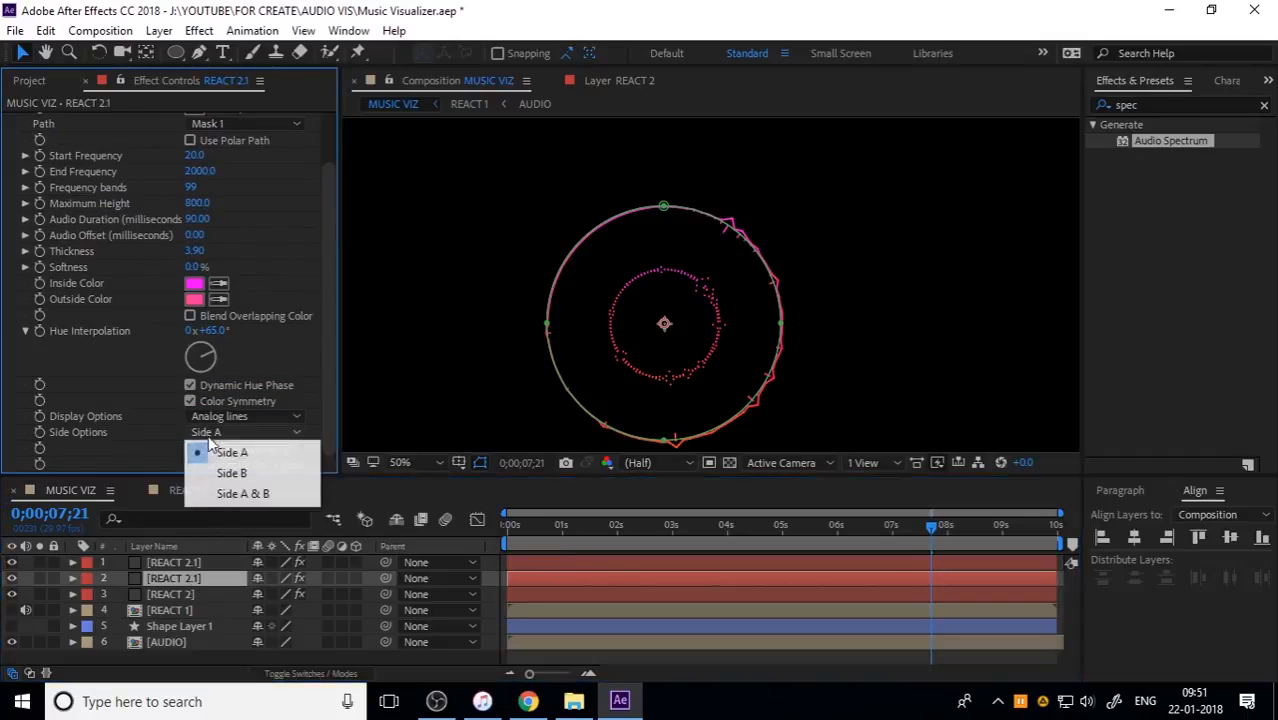
{"action": "left_click", "coordinate": [229, 473]}
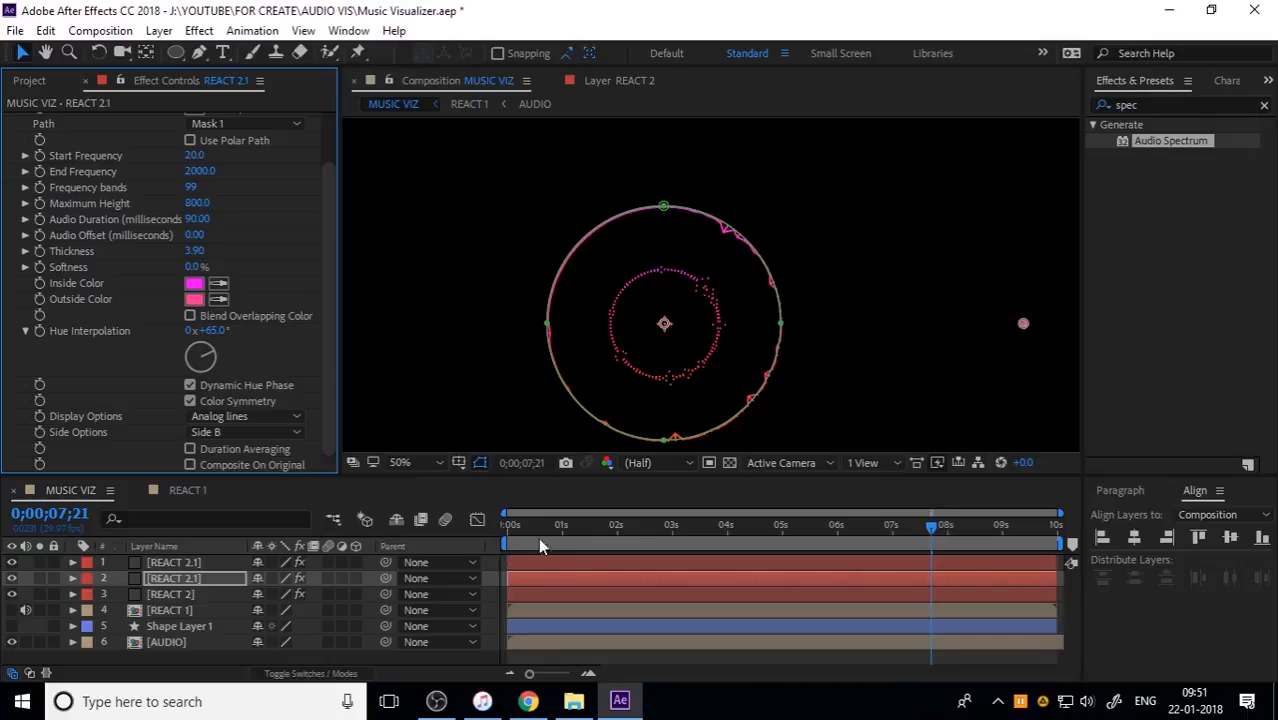
{"action": "left_click", "coordinate": [493, 540]}
{"action": "key", "text": "space"}
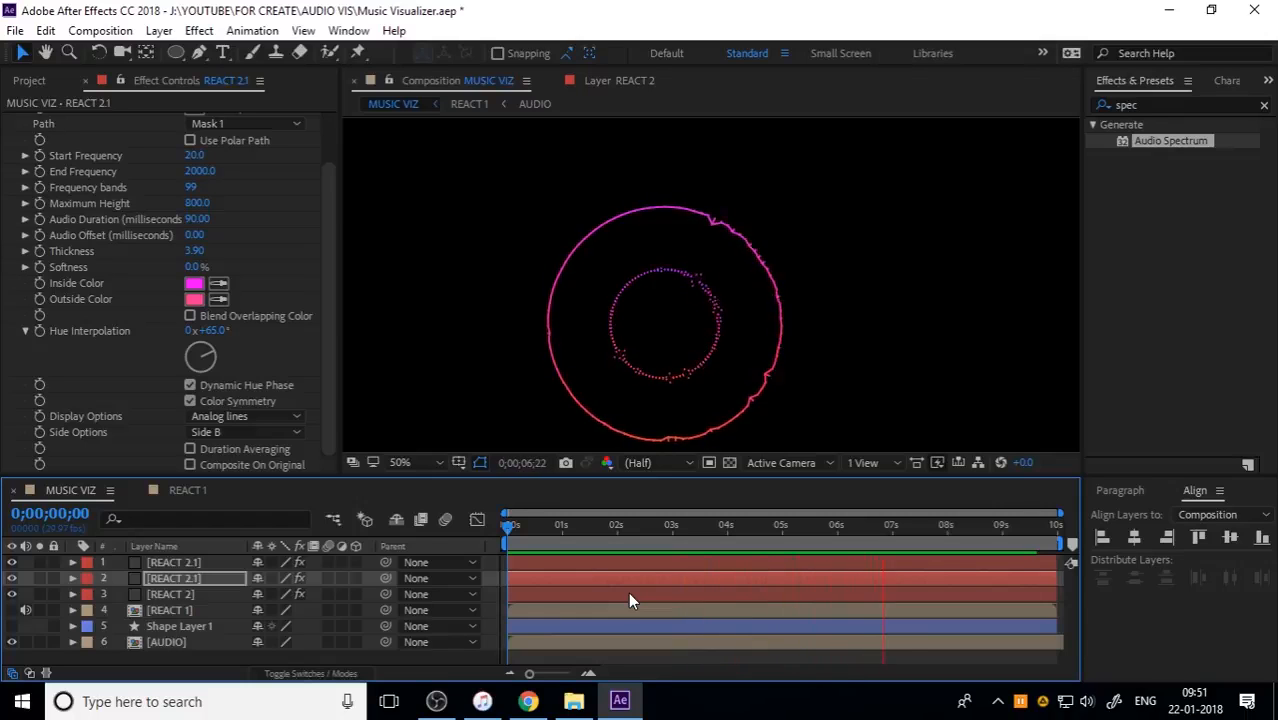
{"action": "key", "text": "space"}
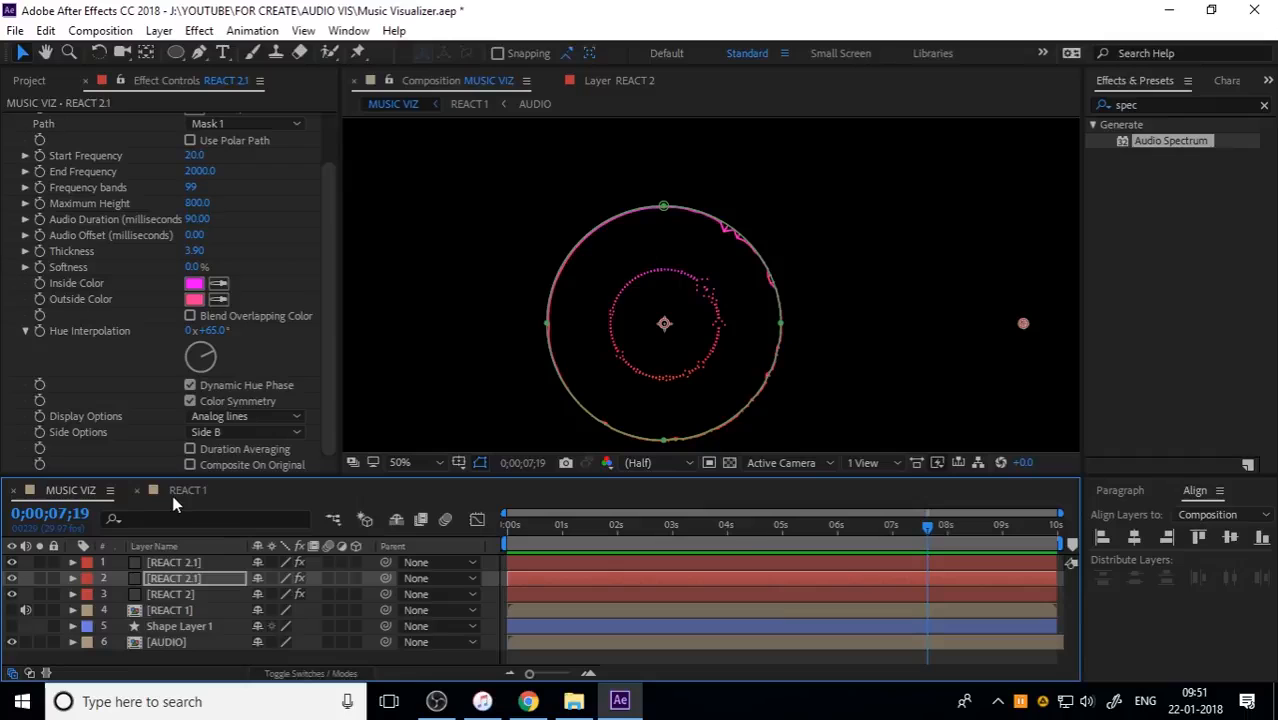
Pre-compose the REACT 2 layer and both REACT 2.1 layers into a new composition named REACT 2.
{"action": "left_click", "coordinate": [175, 595]}
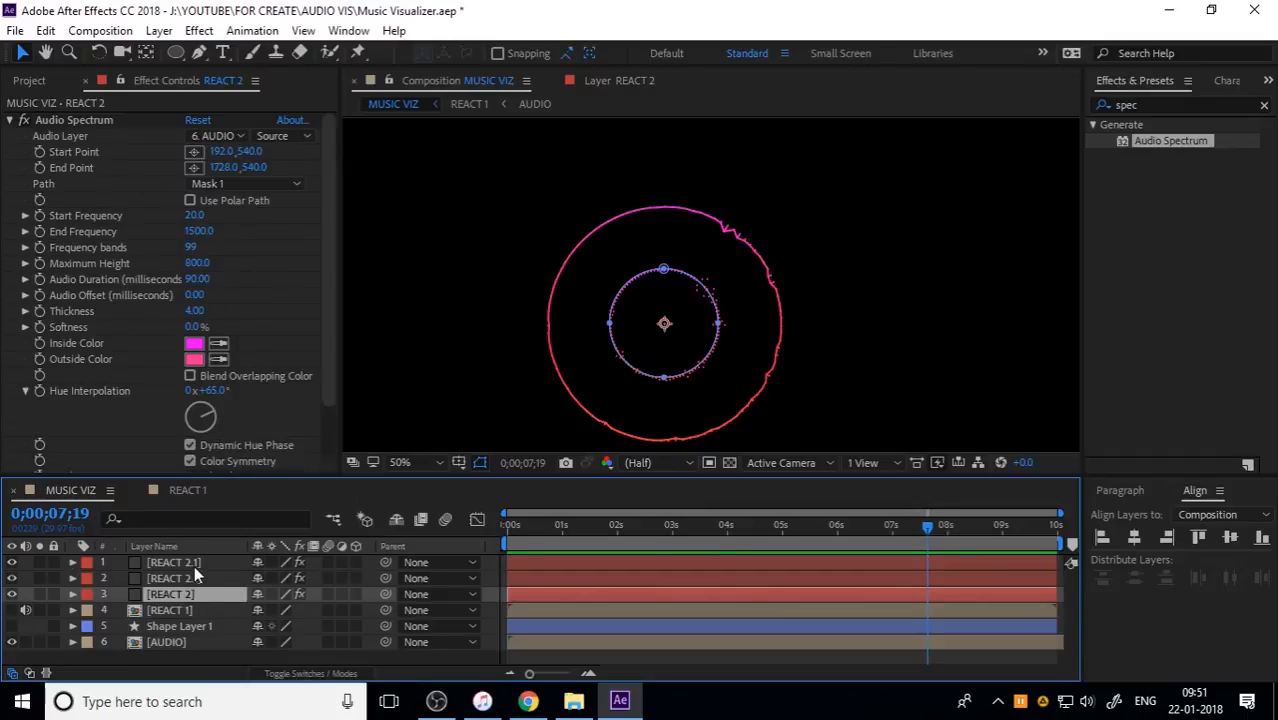
{"action": "left_click", "coordinate": [194, 565], "text": "shift"}
{"action": "key", "text": "ctrl+shift+c"}
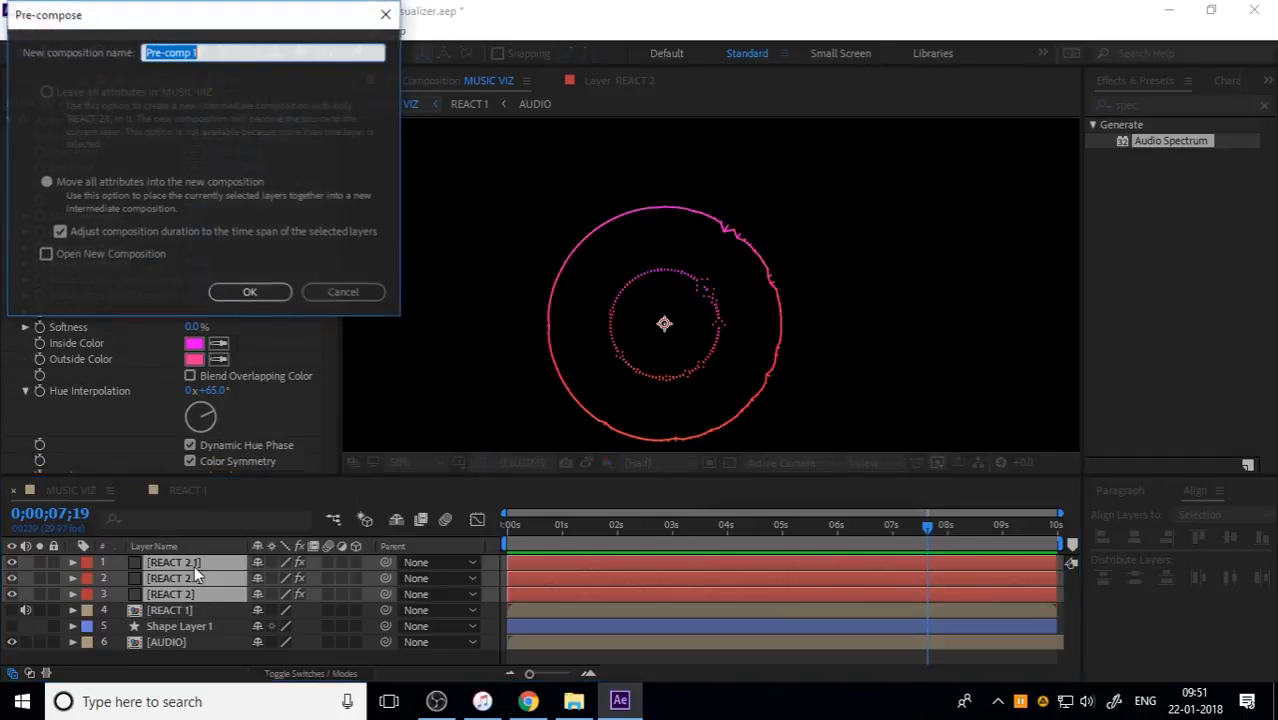
{"action": "type", "text": "REACT 2"}
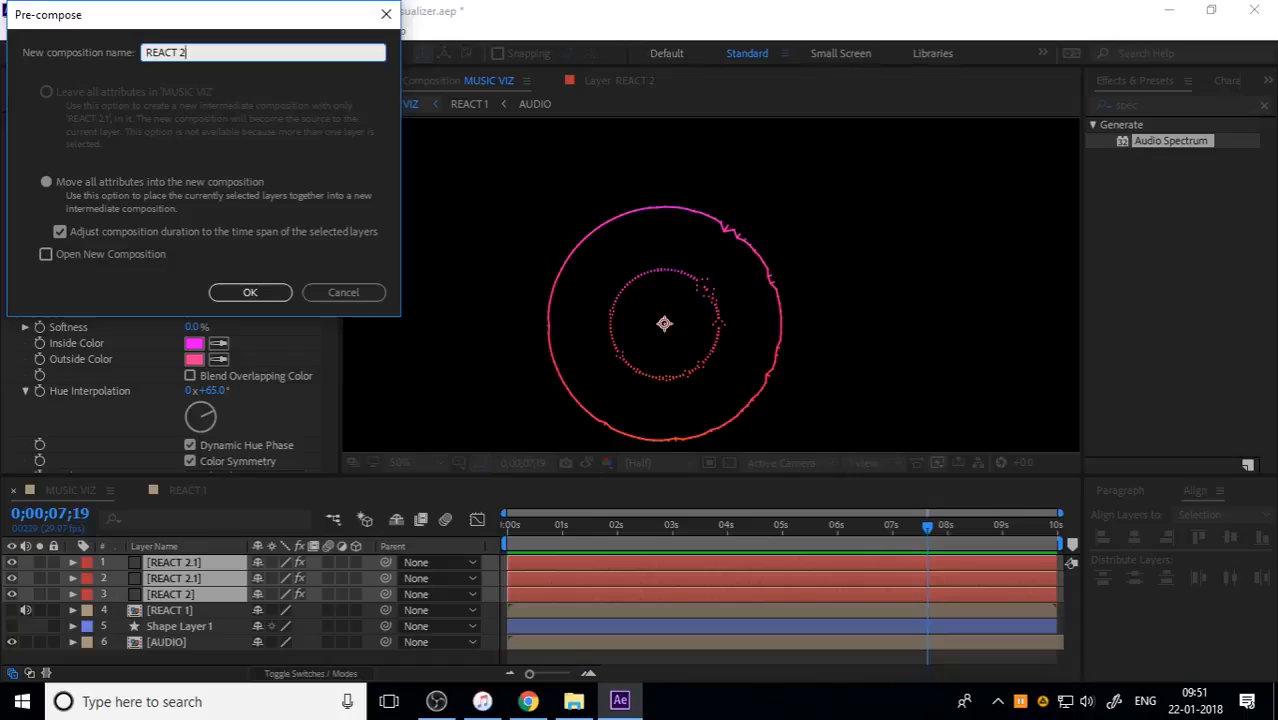
{"action": "key", "text": "Return"}
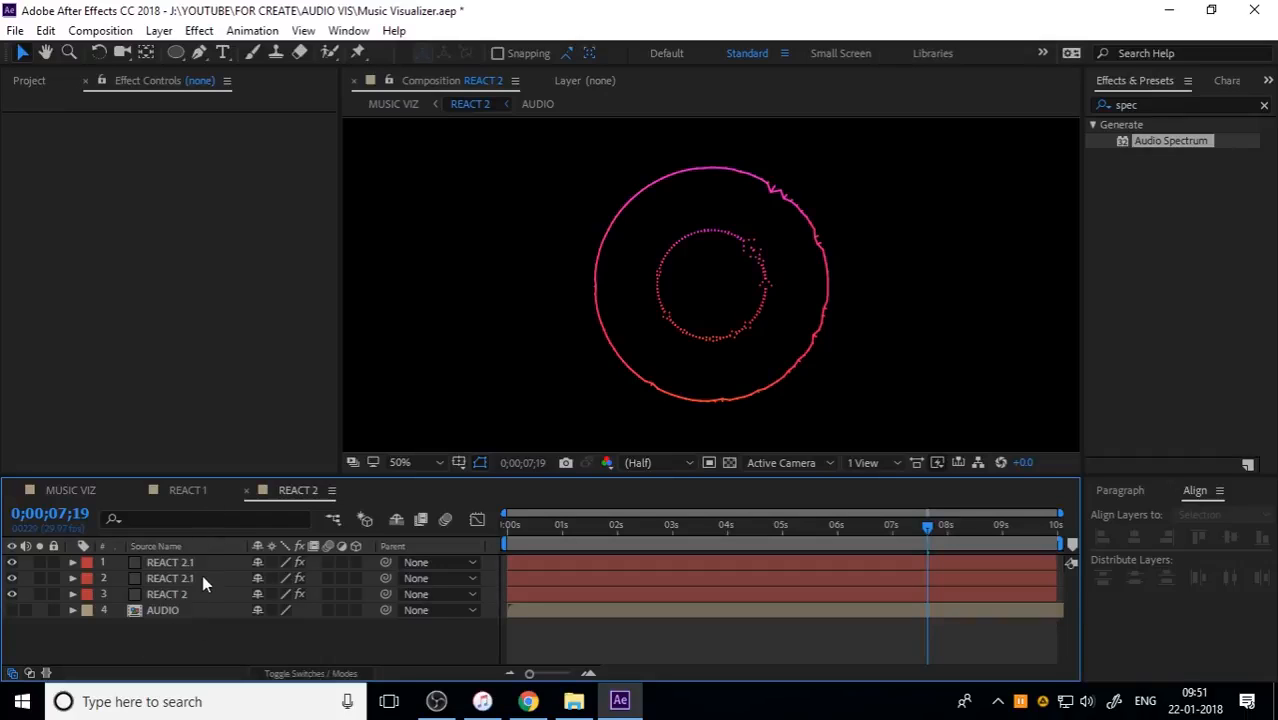
Mute the AUDIO layer inside the REACT 1 composition and return to the REACT 1 layer in MUSIC VIZ.
{"action": "left_click", "coordinate": [200, 491]}
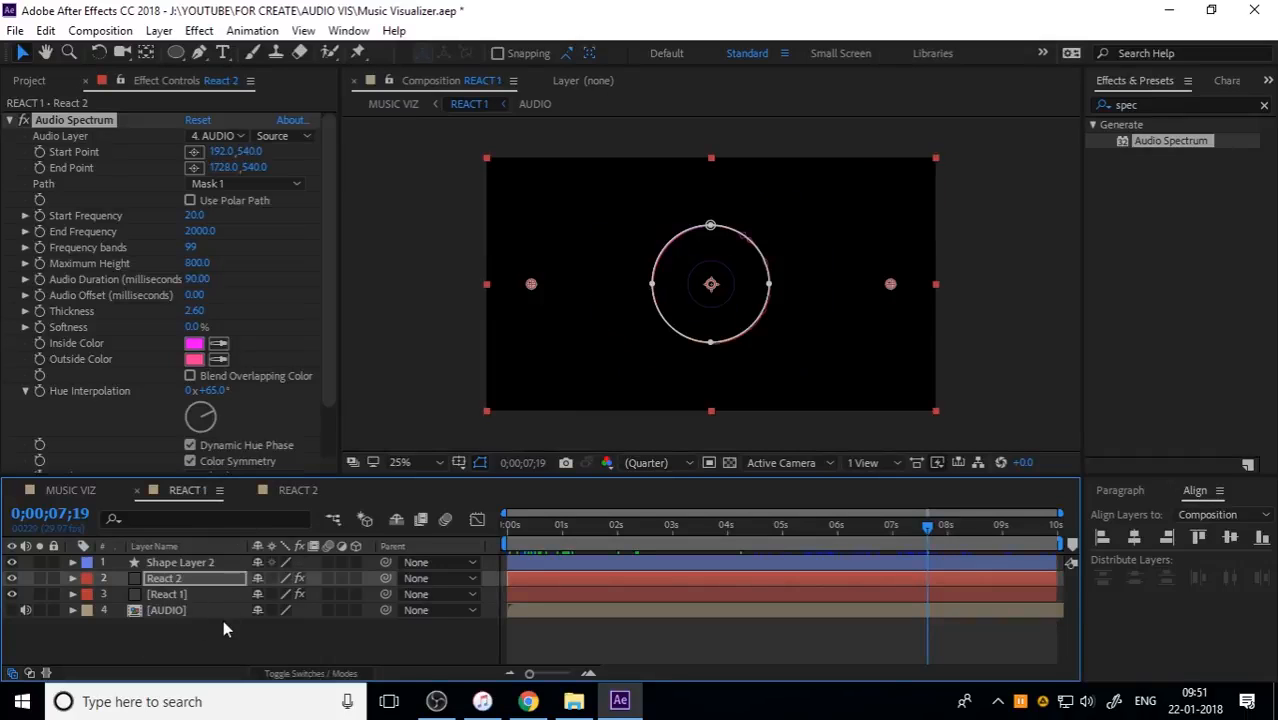
{"action": "left_click", "coordinate": [212, 632]}
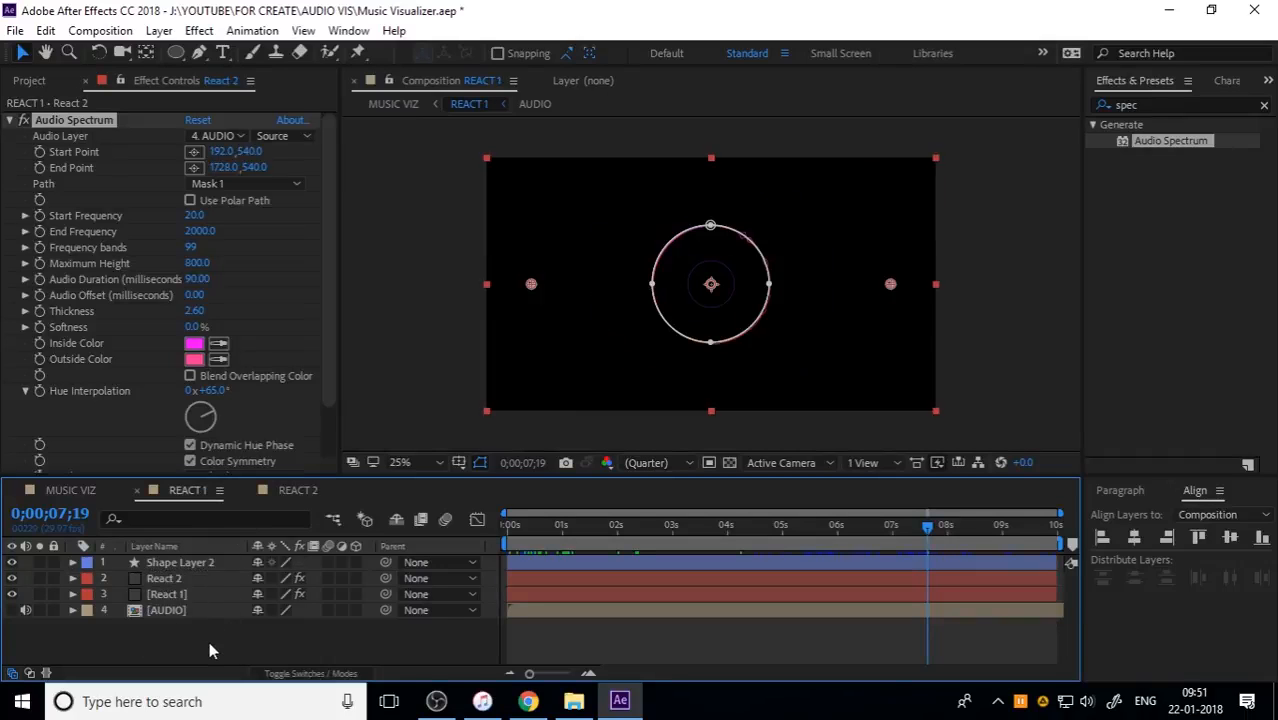
{"action": "left_click", "coordinate": [95, 490]}
{"action": "double_click", "coordinate": [185, 580]}
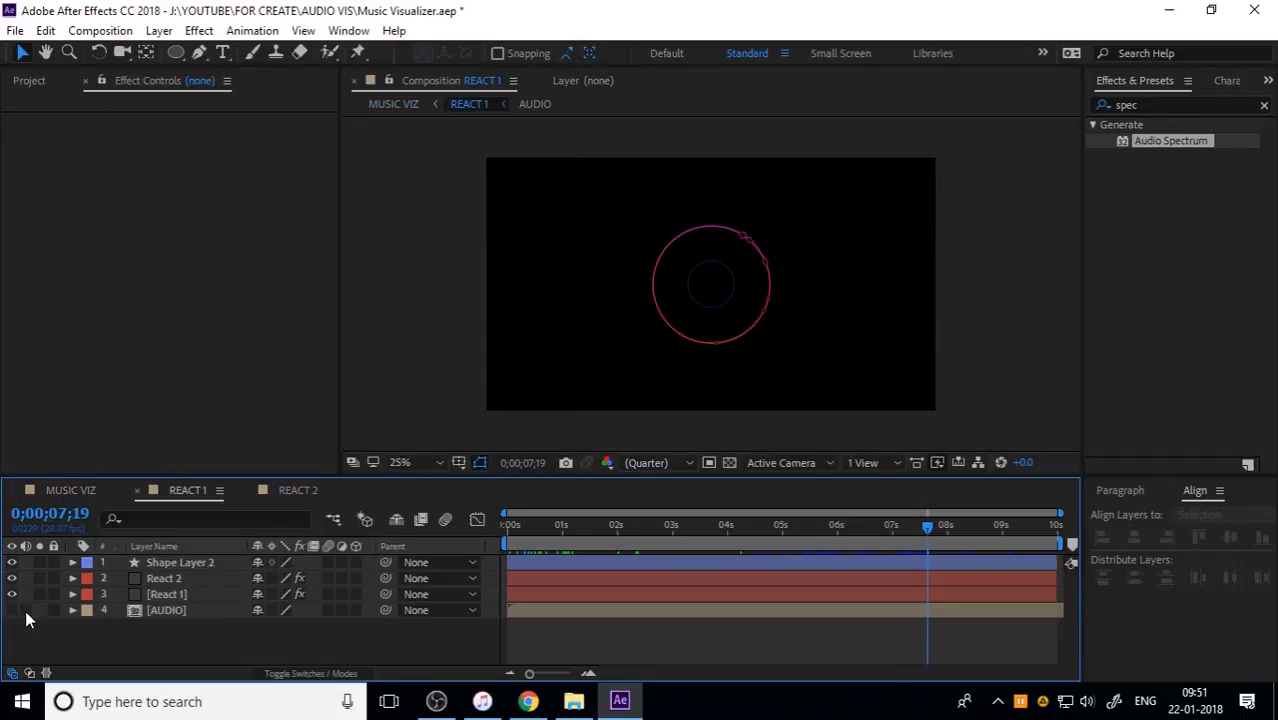
{"action": "left_click", "coordinate": [90, 490]}
{"action": "left_click", "coordinate": [104, 578]}
Make the REACT 1 layer visible in MUSIC VIZ and preview it together with the REACT 2 rings.
{"action": "key", "text": "space"}
{"action": "key", "text": "Home"}
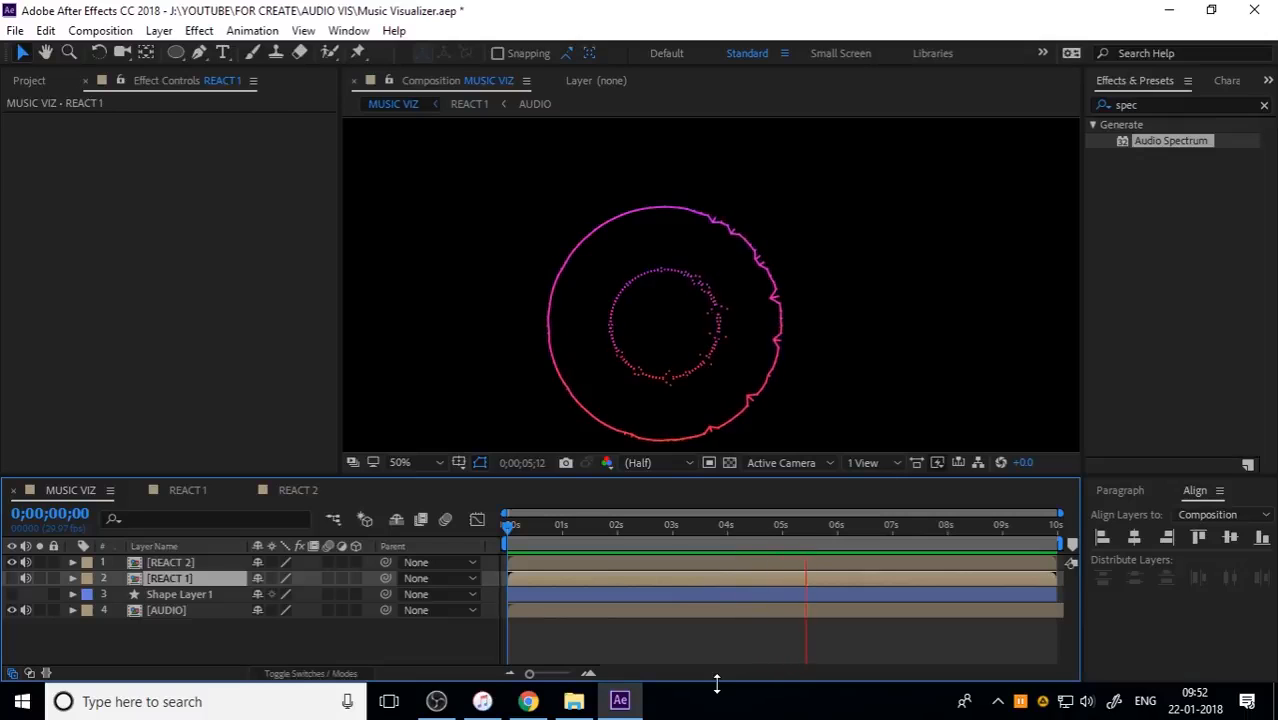
{"action": "key", "text": "space"}
{"action": "key", "text": "space"}
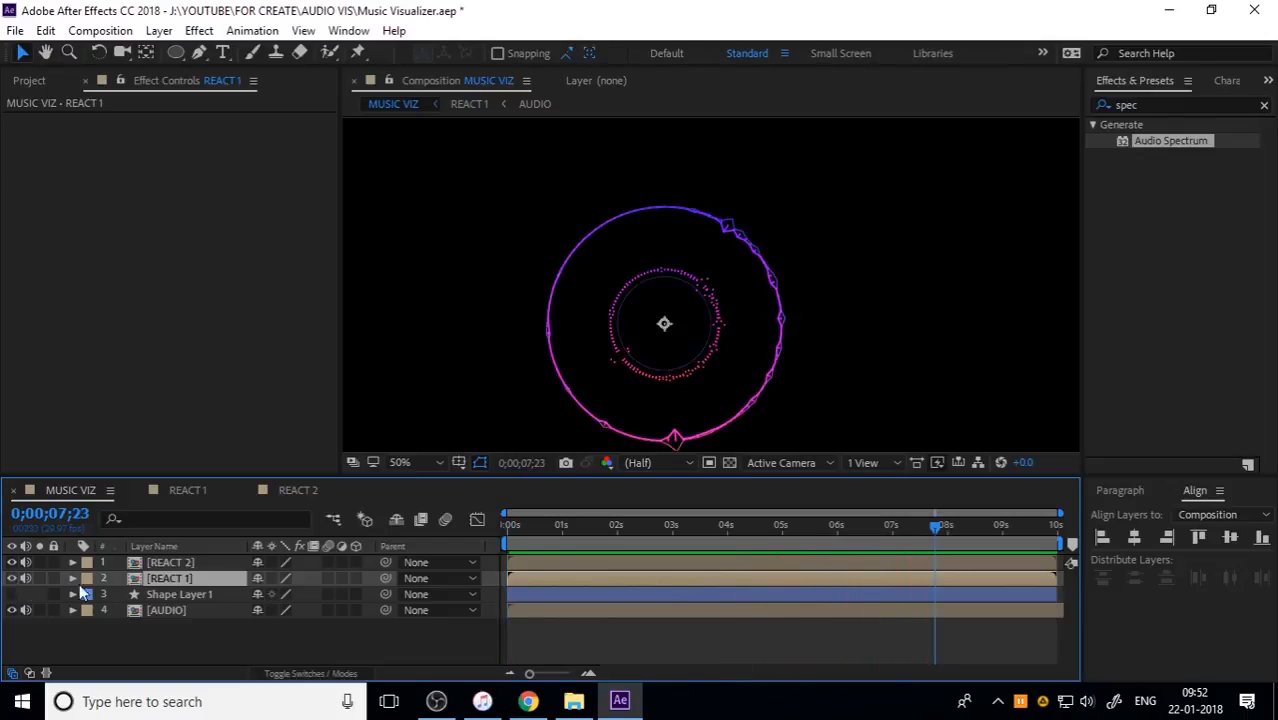
{"action": "key", "text": "space"}
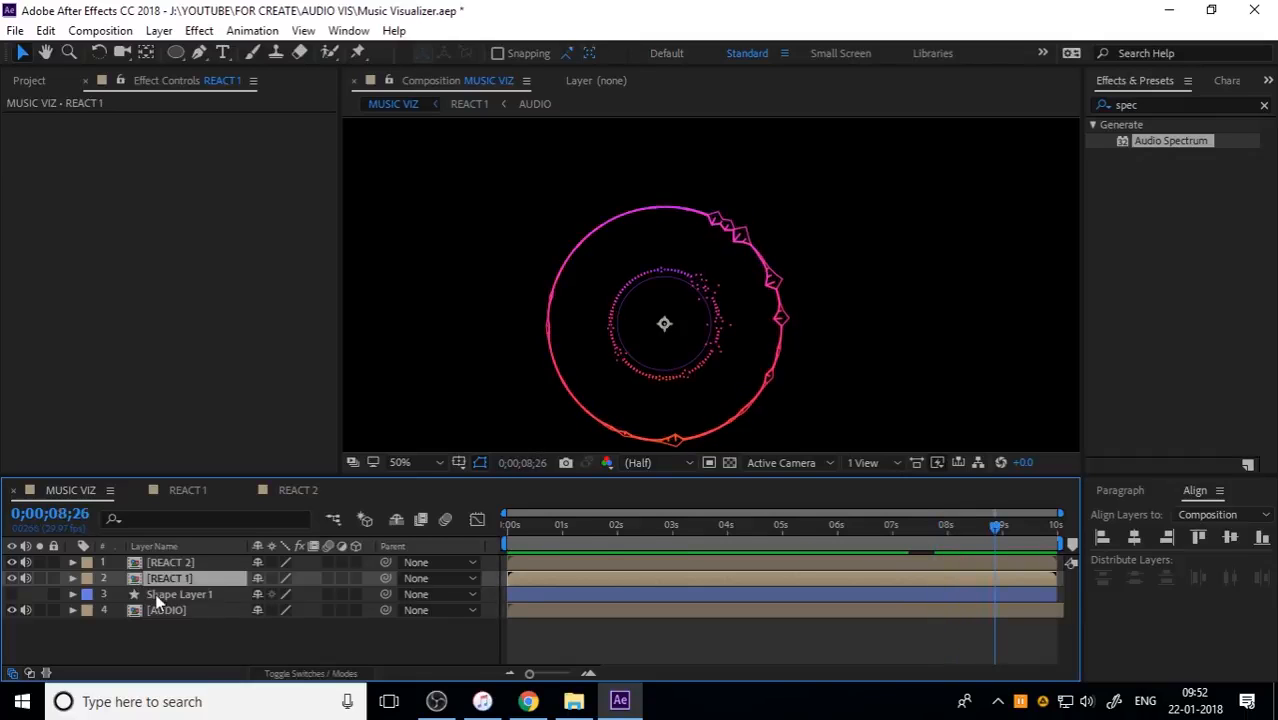
{"action": "left_click_drag", "start_coordinate": [594, 536], "coordinate": [1078, 535]}
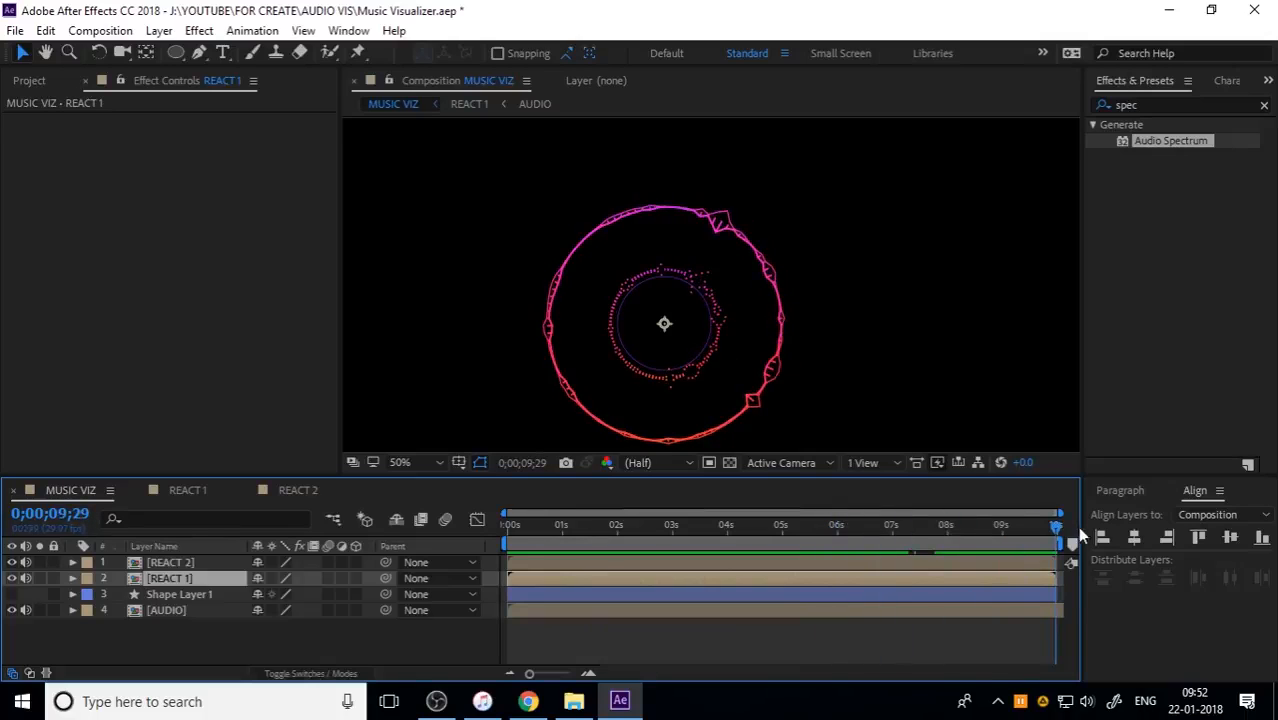
Scale the REACT 2 layer up to 140% and preview how the enlarged rings react over the first seconds.
{"action": "left_click", "coordinate": [183, 569]}
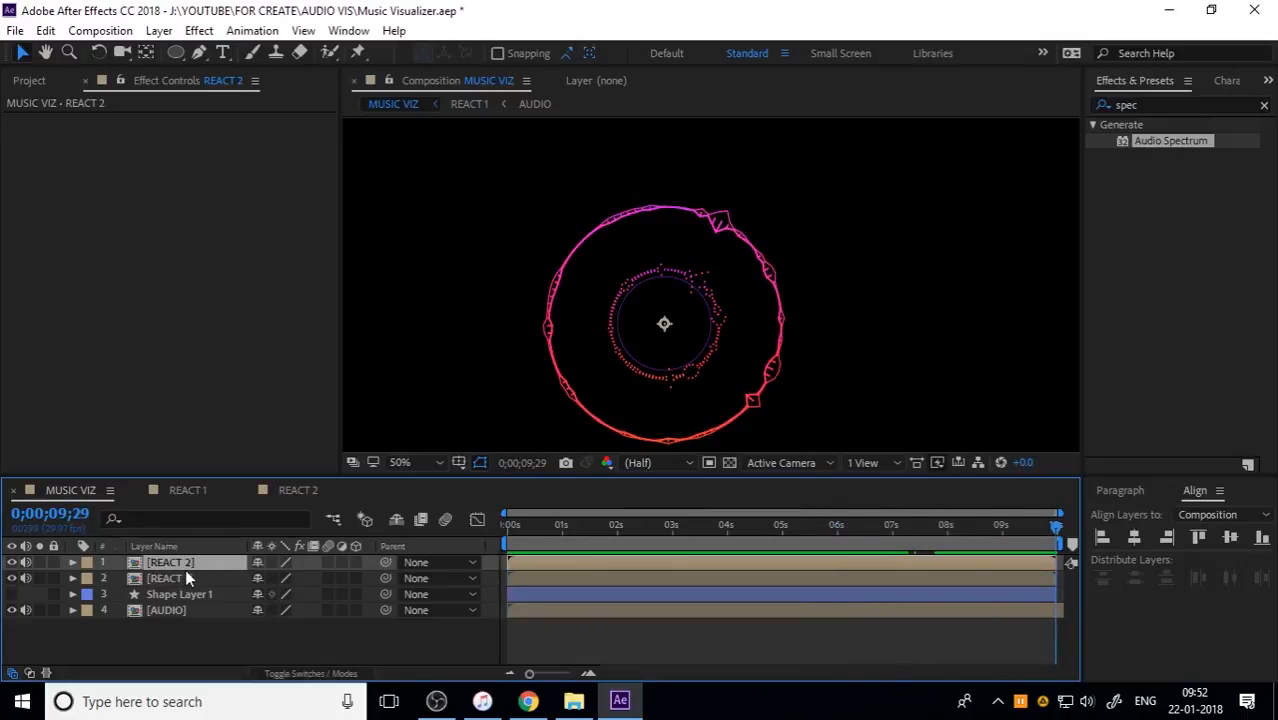
{"action": "key", "text": "s"}
{"action": "left_click_drag", "start_coordinate": [305, 578], "coordinate": [344, 580]}
{"action": "key", "text": "space"}
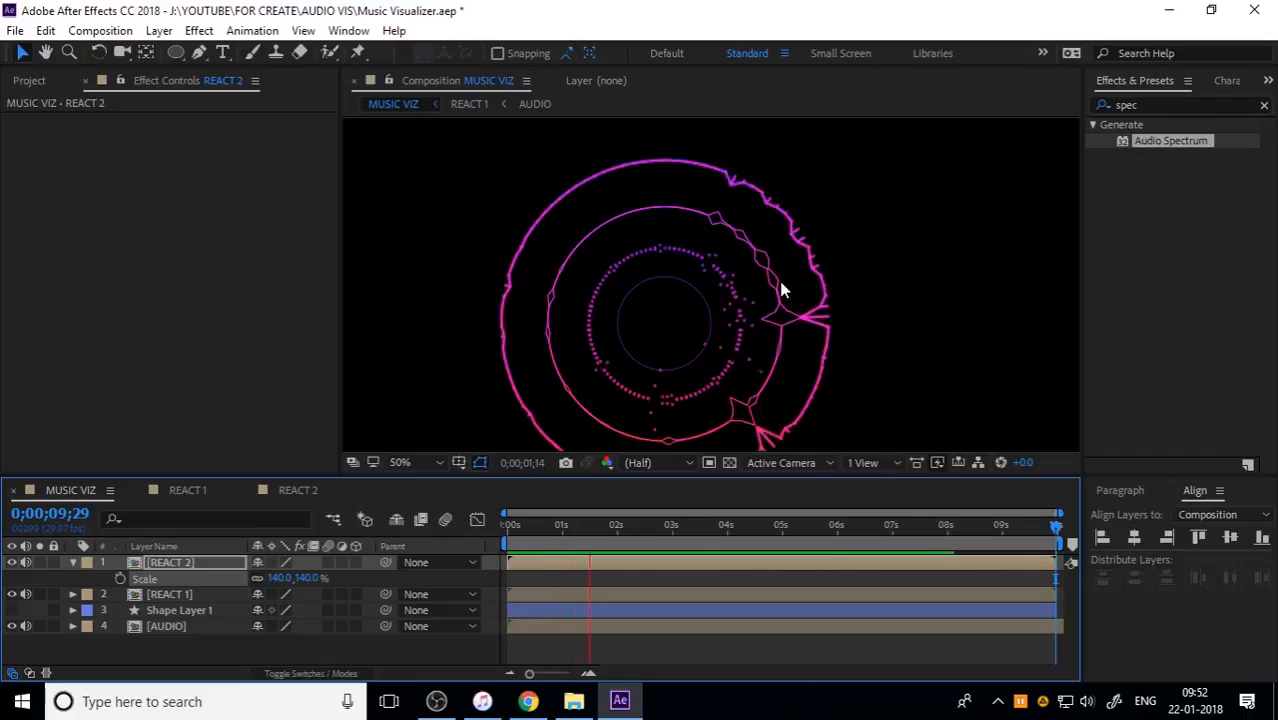
{"action": "key", "text": "space"}
{"action": "key", "text": "Home"}
{"action": "key", "text": "space"}
{"action": "key", "text": "space"}
{"action": "scroll", "coordinate": [735, 370], "scroll_direction": "down", "scroll_amount": 2}
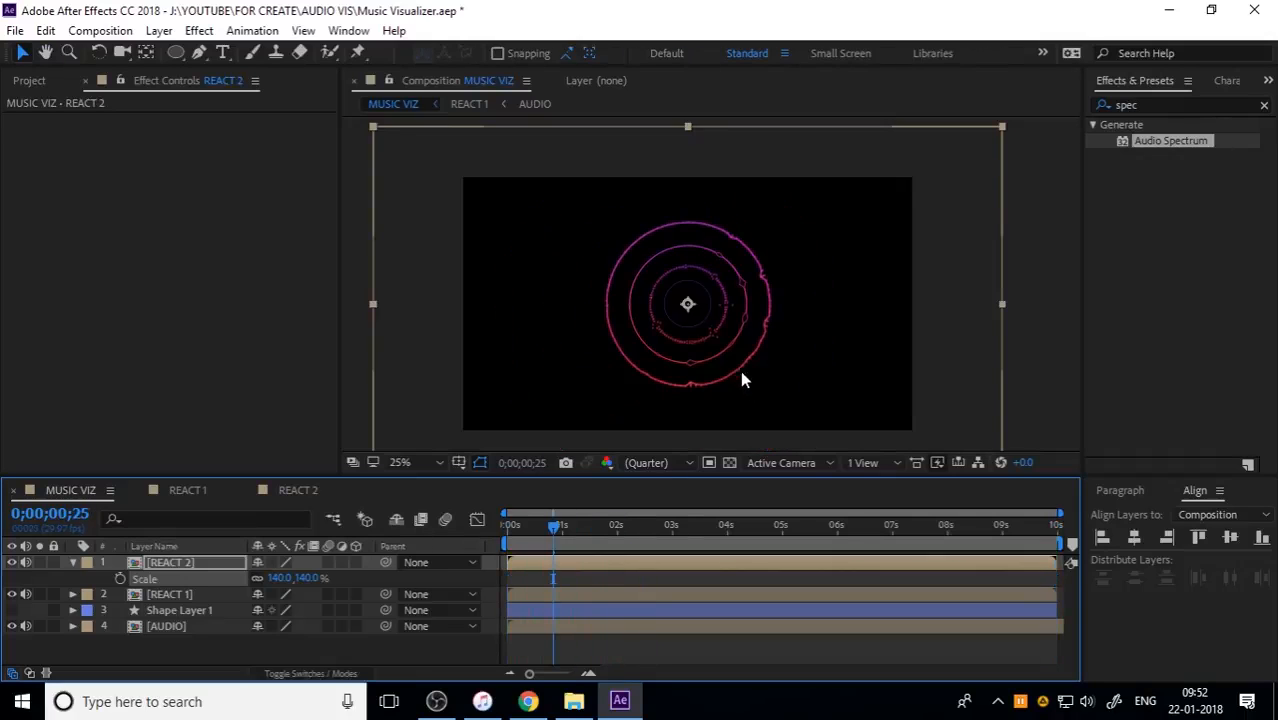
{"action": "left_click_drag", "start_coordinate": [521, 521], "coordinate": [691, 512]}
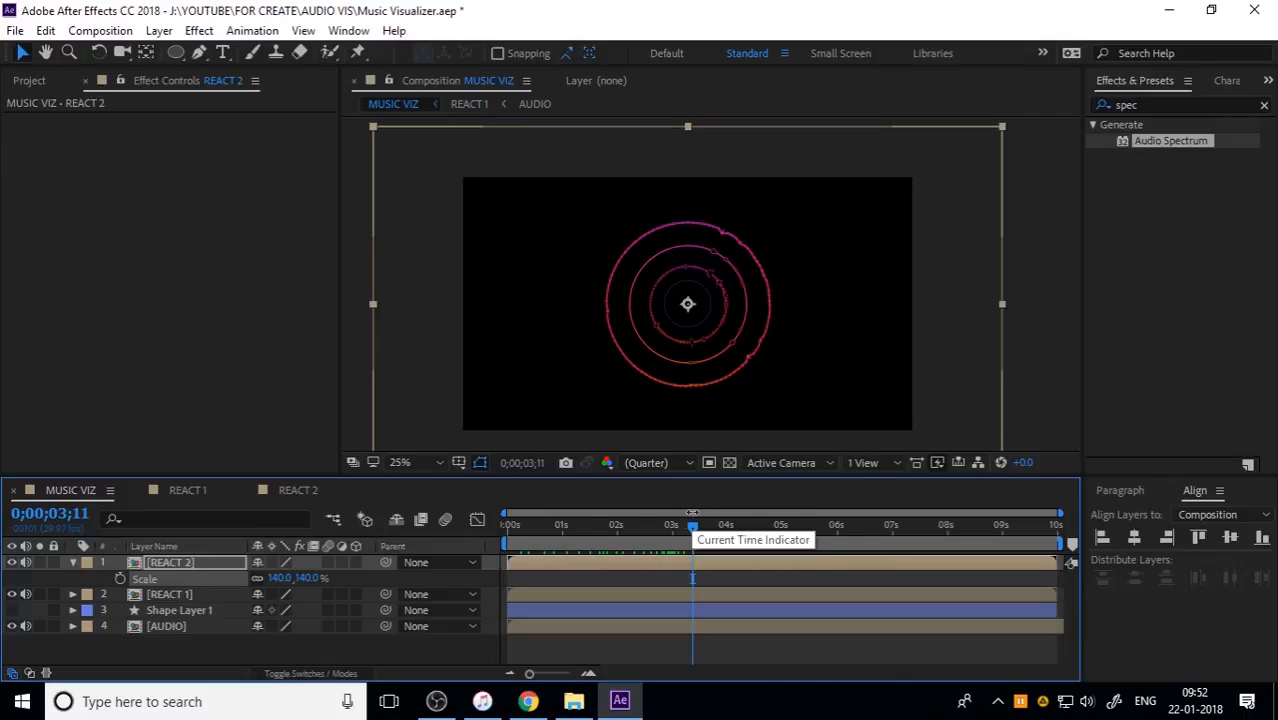
Turn the REACT 2 and REACT 1 layers into 3D layers.
{"action": "left_click", "coordinate": [259, 641]}
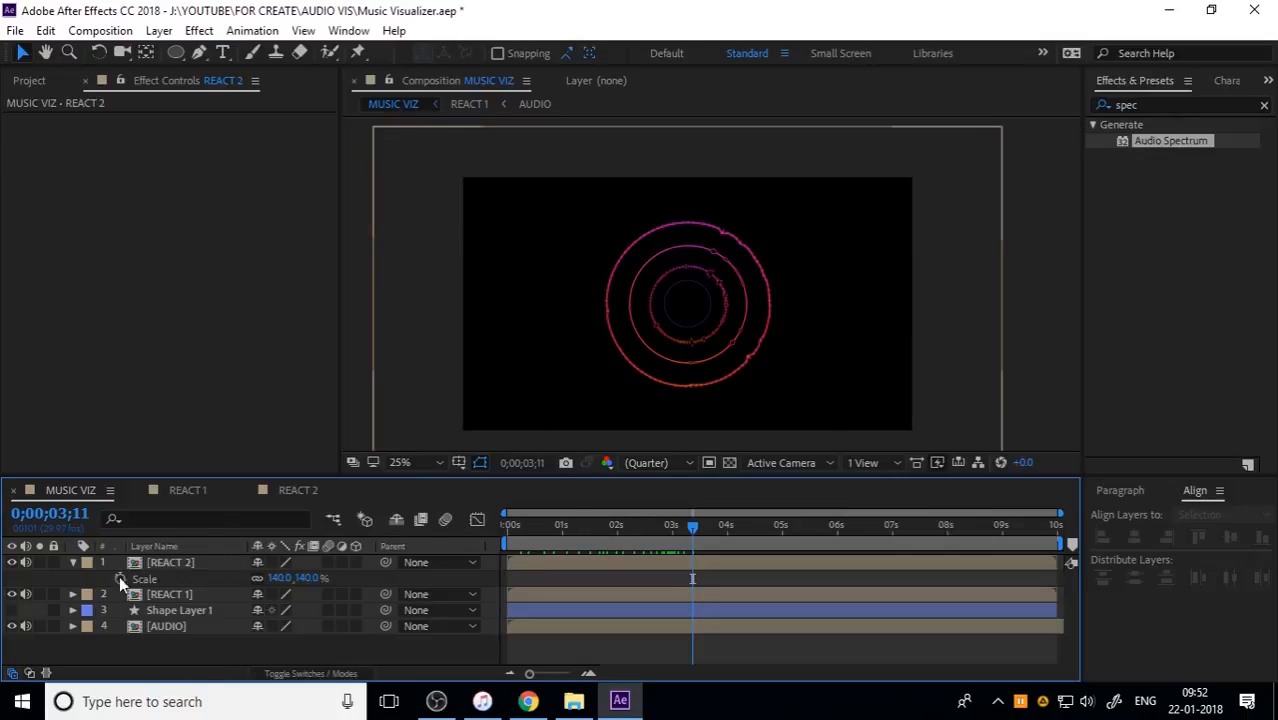
{"action": "left_click", "coordinate": [73, 562]}
{"action": "left_click", "coordinate": [162, 565]}
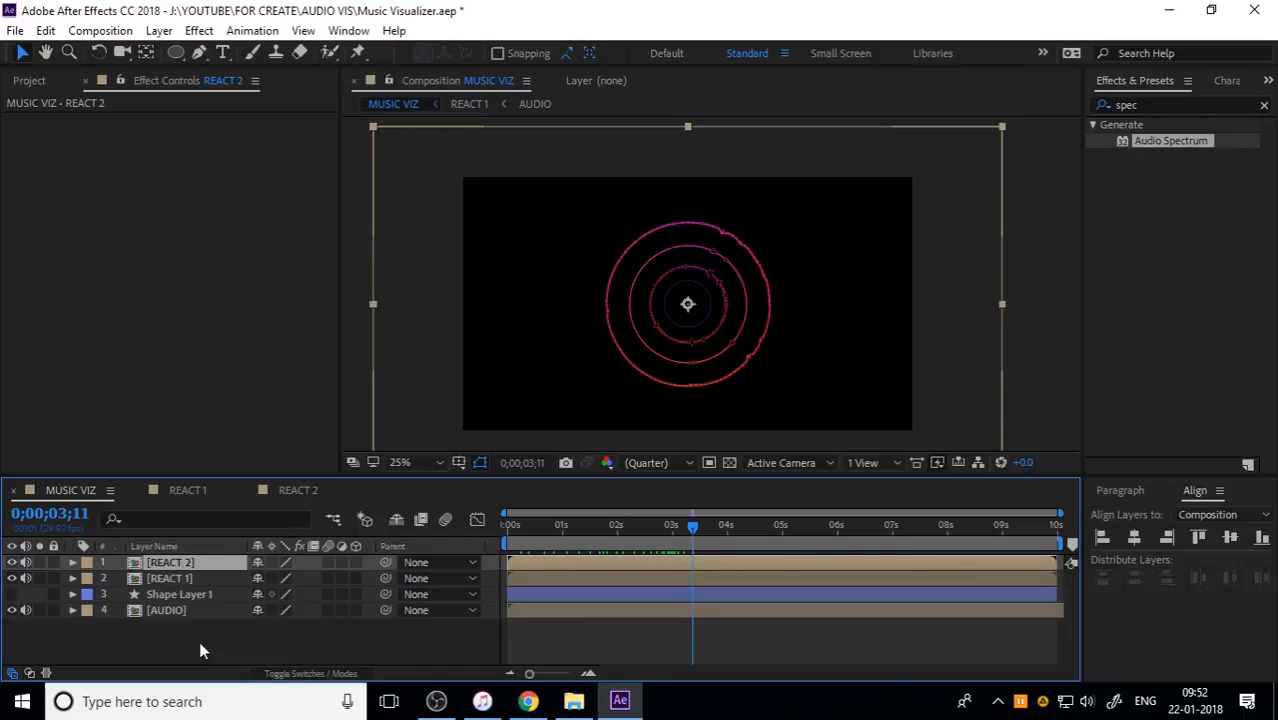
{"action": "left_click", "coordinate": [355, 562]}
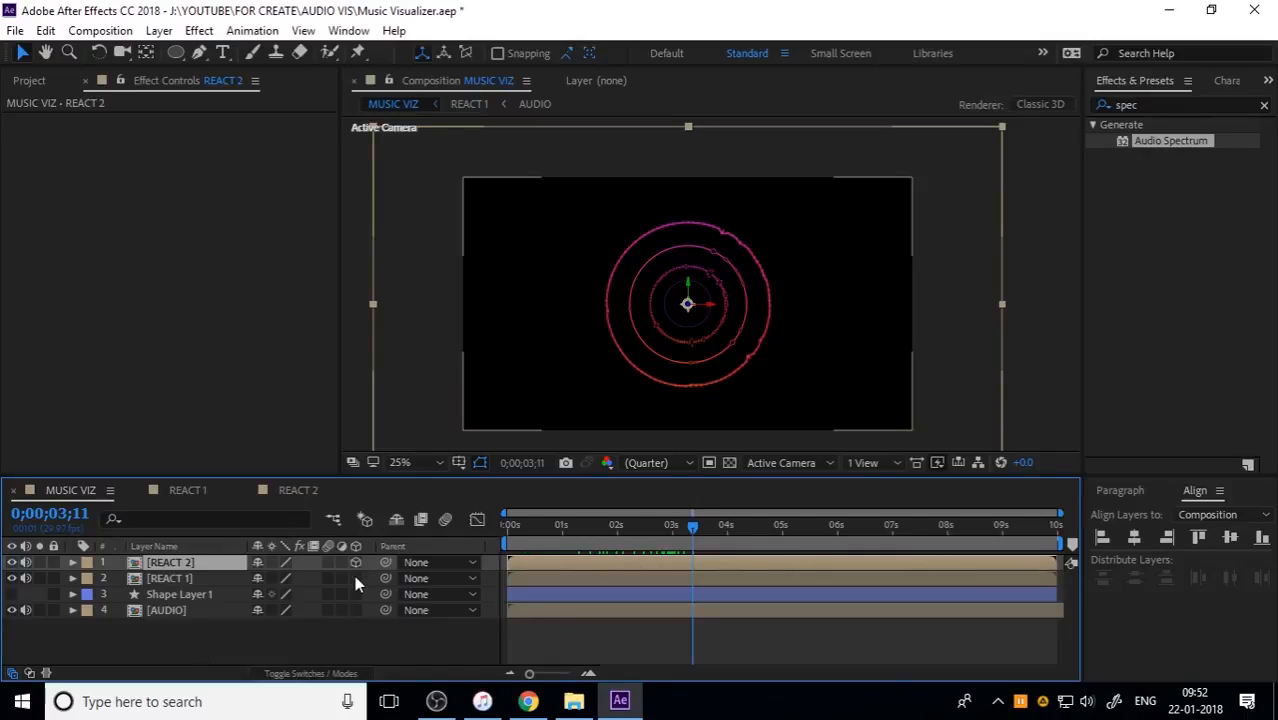
{"action": "left_click", "coordinate": [355, 578]}
{"action": "scroll", "coordinate": [693, 358], "scroll_direction": "up", "scroll_amount": 2}
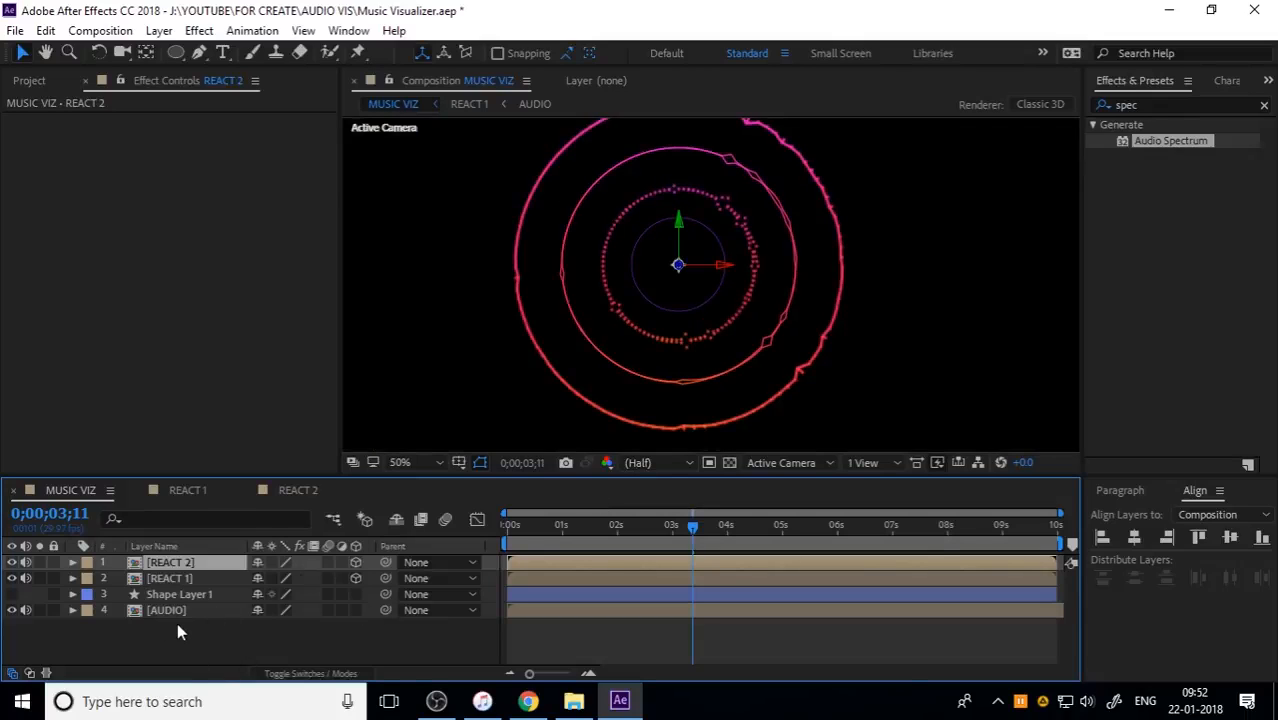
Reveal the rotation properties of the REACT 2 and REACT 1 layers and try changing their Orientation.
{"action": "left_click", "coordinate": [172, 576], "text": "ctrl"}
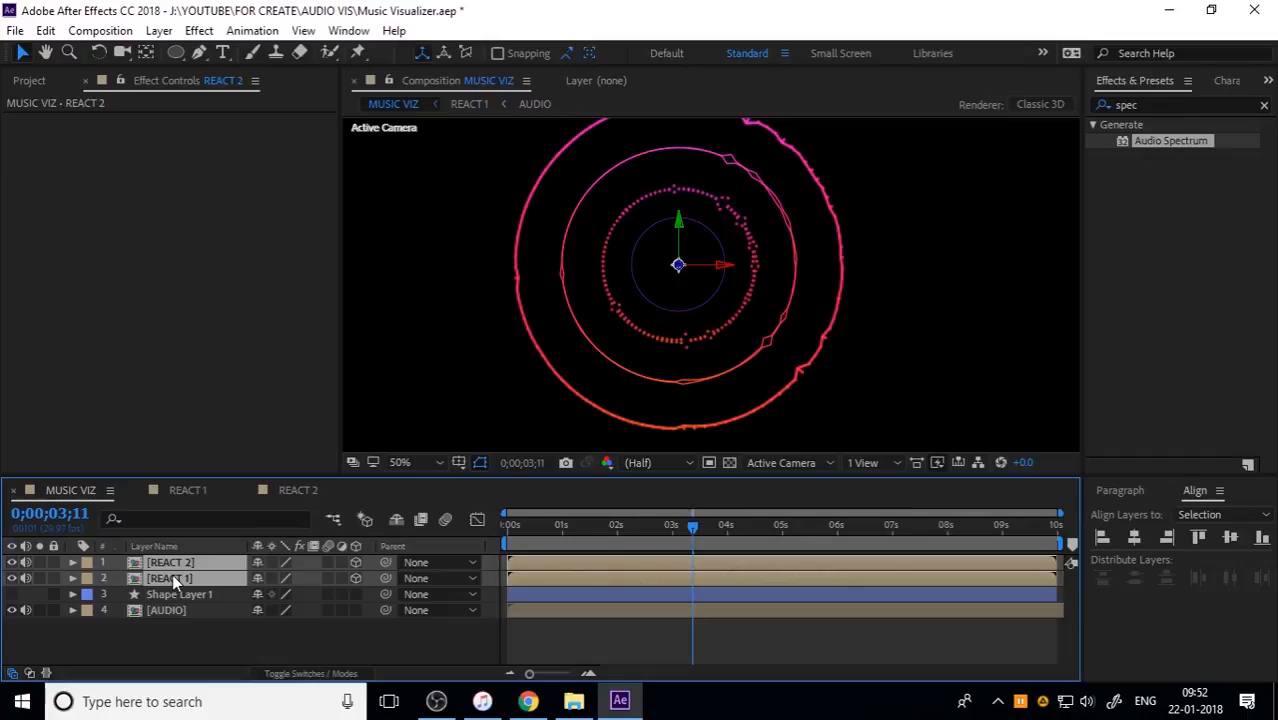
{"action": "key", "text": "r"}
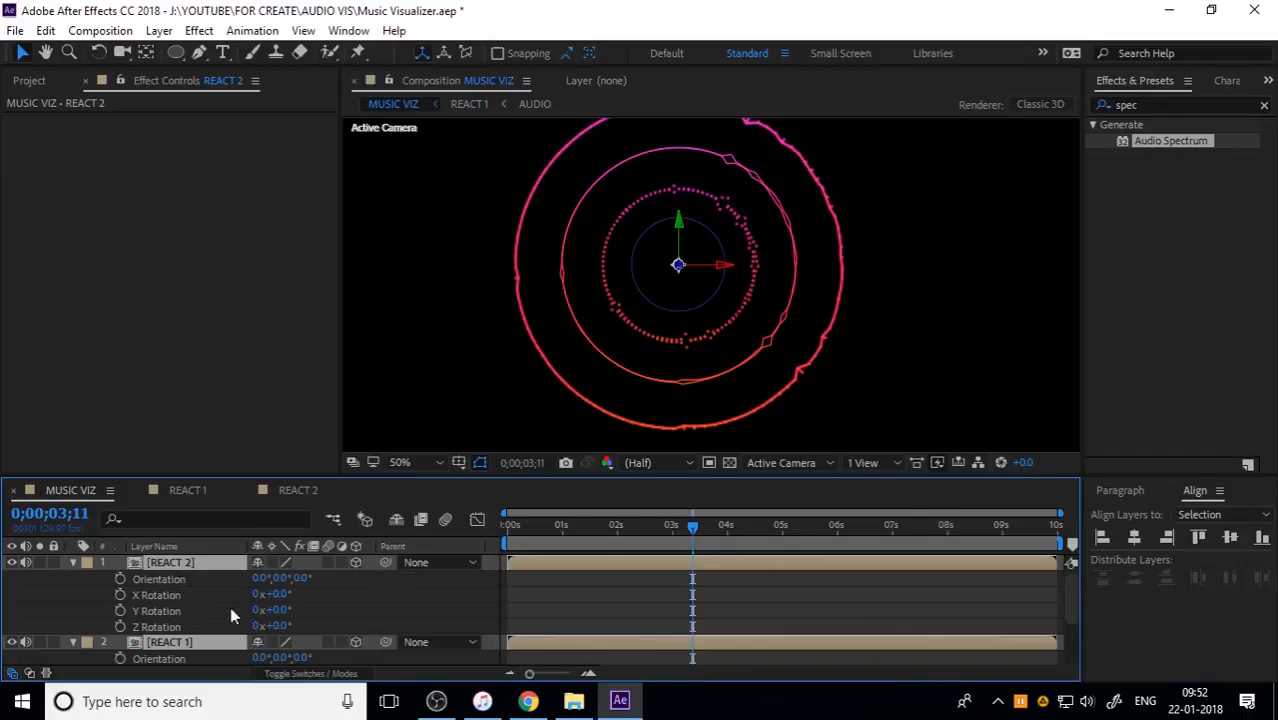
{"action": "left_click_drag", "start_coordinate": [283, 578], "coordinate": [374, 566]}
{"action": "key", "text": "ctrl+z"}
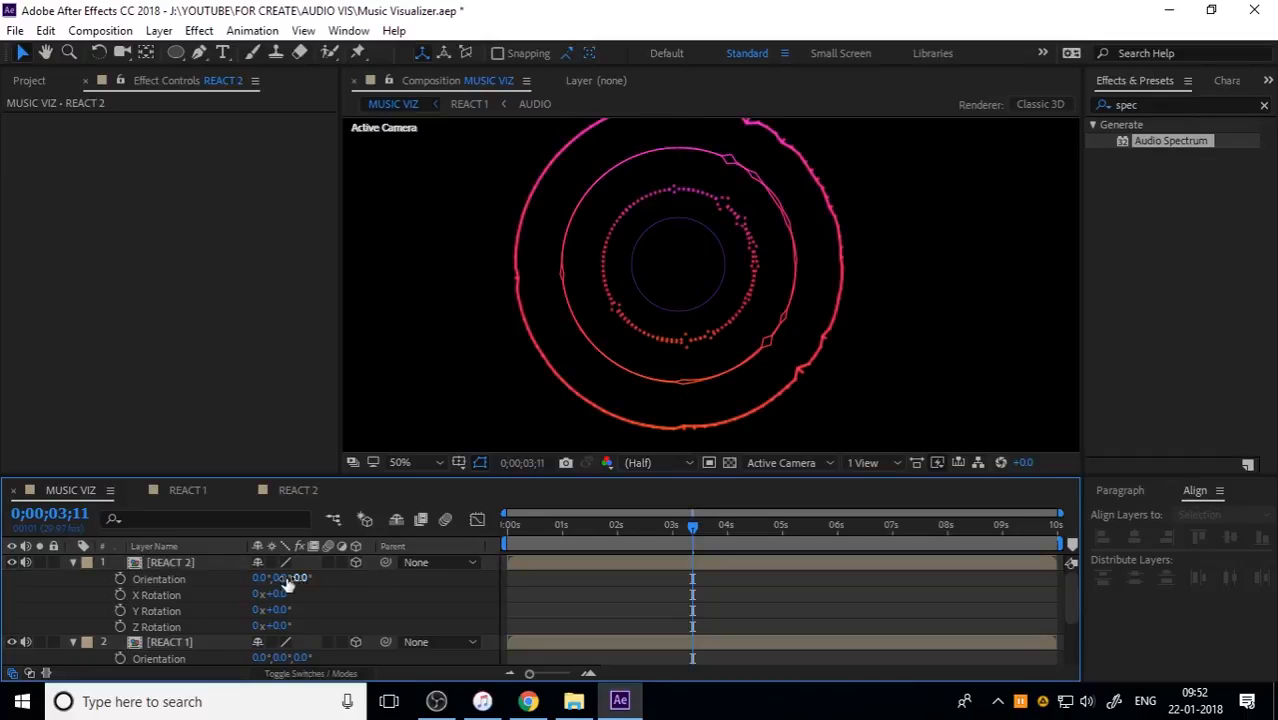
{"action": "left_click_drag", "start_coordinate": [262, 585], "coordinate": [340, 585]}
{"action": "key", "text": "ctrl+z"}
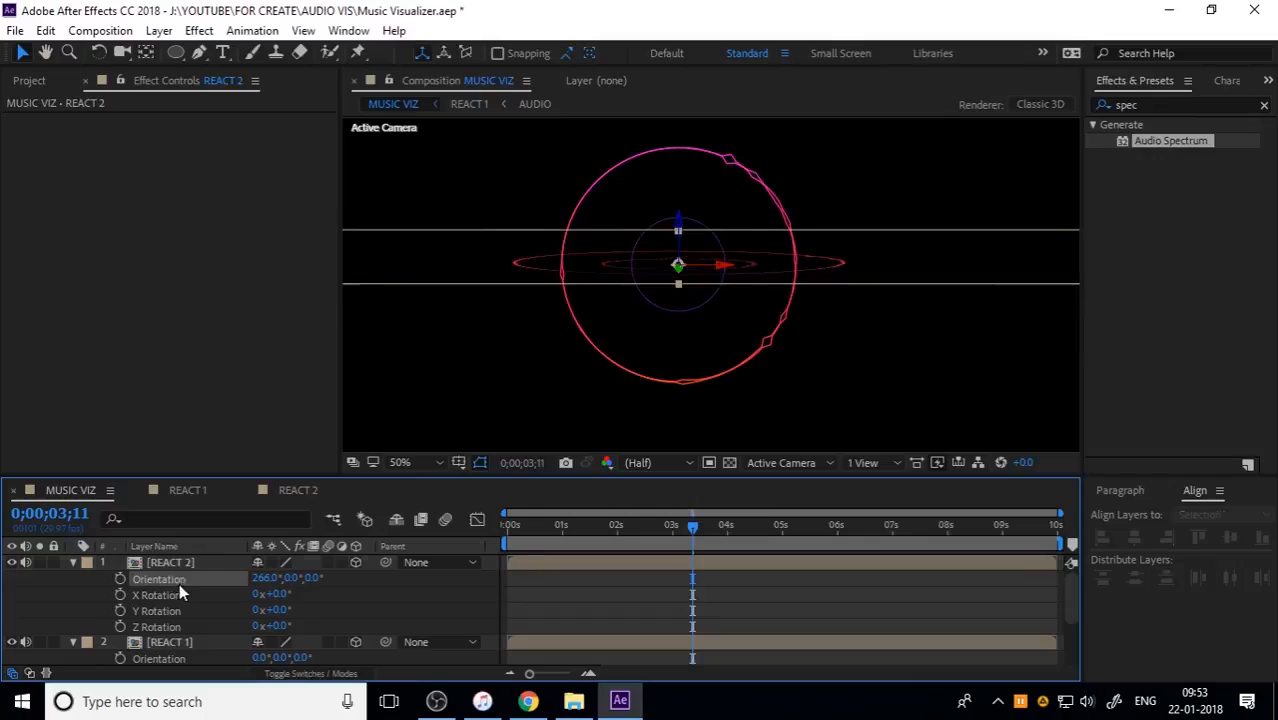
{"action": "key", "text": "ctrl+z"}
Set the X orientation of the REACT 2 and REACT 1 layers to -75° and preview the tilted rings from the start.
{"action": "left_click", "coordinate": [260, 578]}
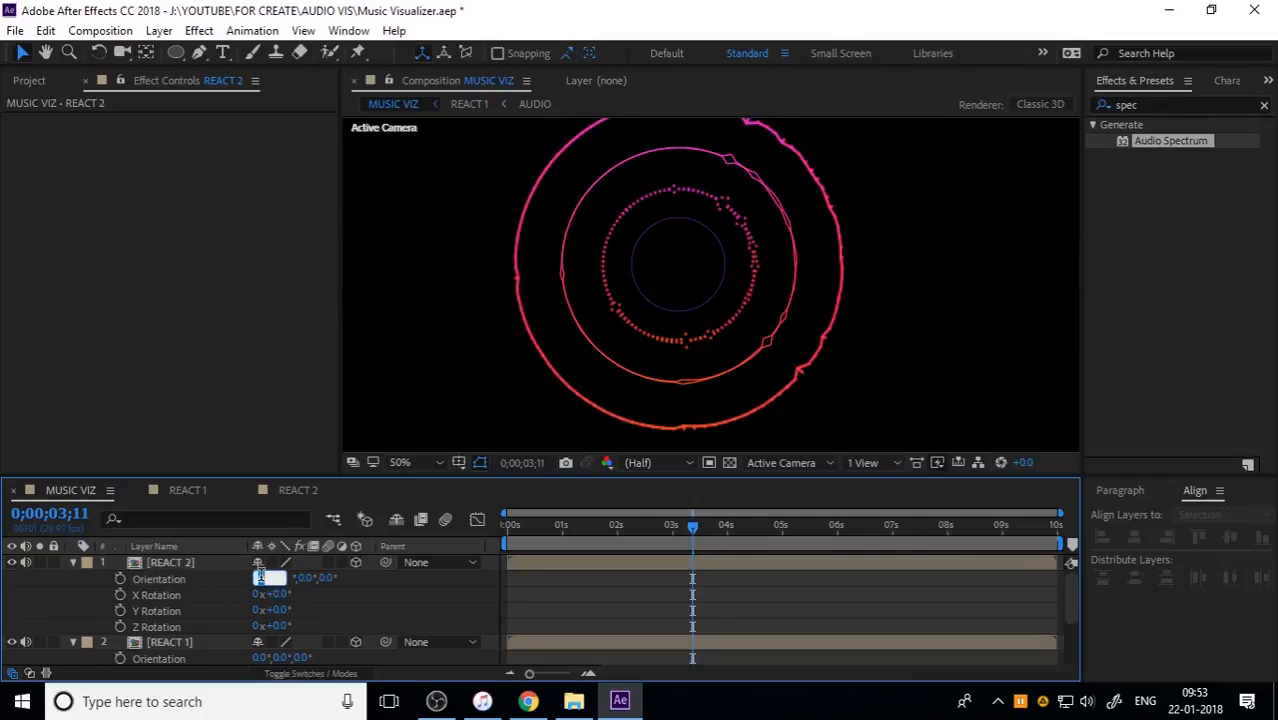
{"action": "key", "text": "Return"}
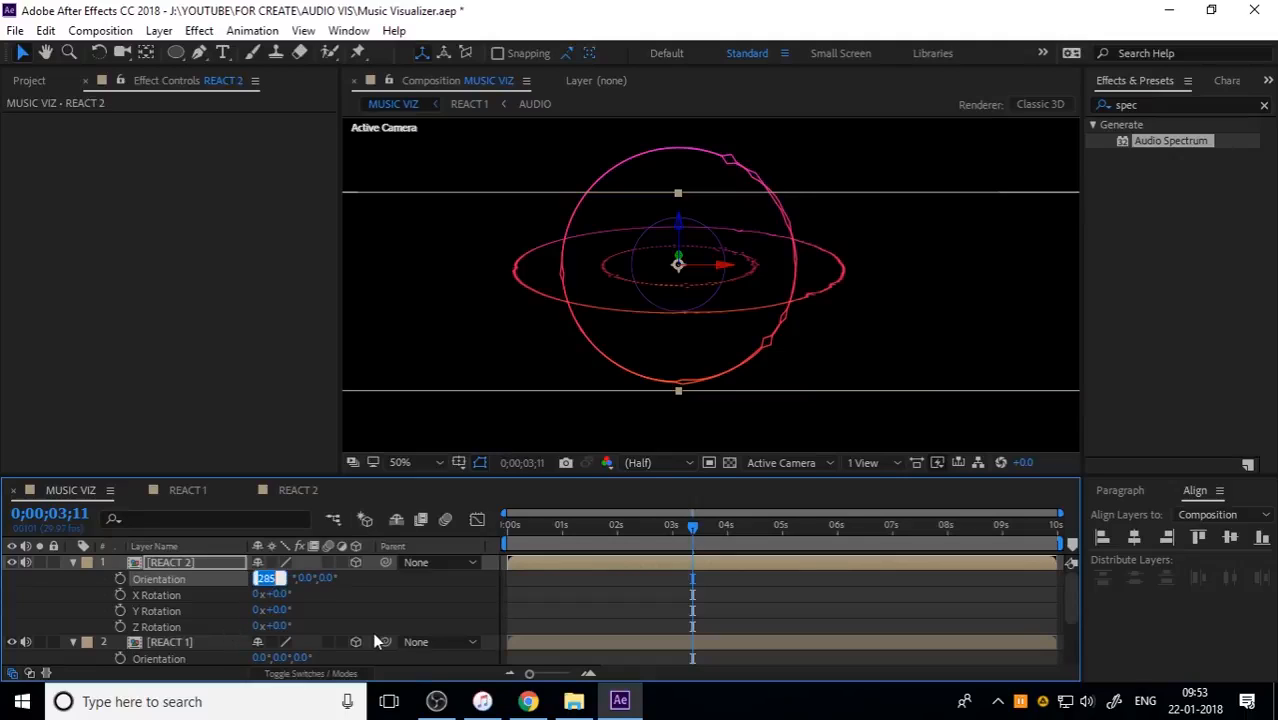
{"action": "type", "text": "-75"}
{"action": "key", "text": "Return"}
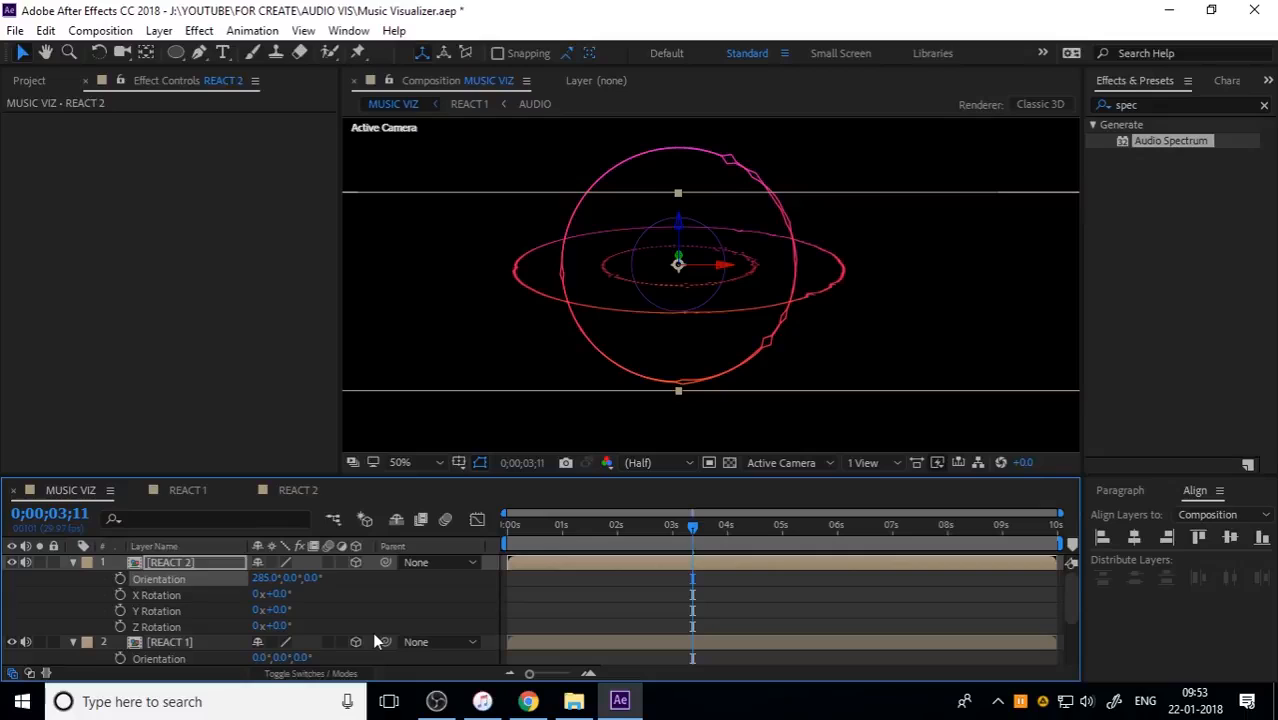
{"action": "scroll", "coordinate": [185, 625], "scroll_direction": "down", "scroll_amount": 1}
{"action": "left_click", "coordinate": [256, 610]}
{"action": "key", "text": "Return"}
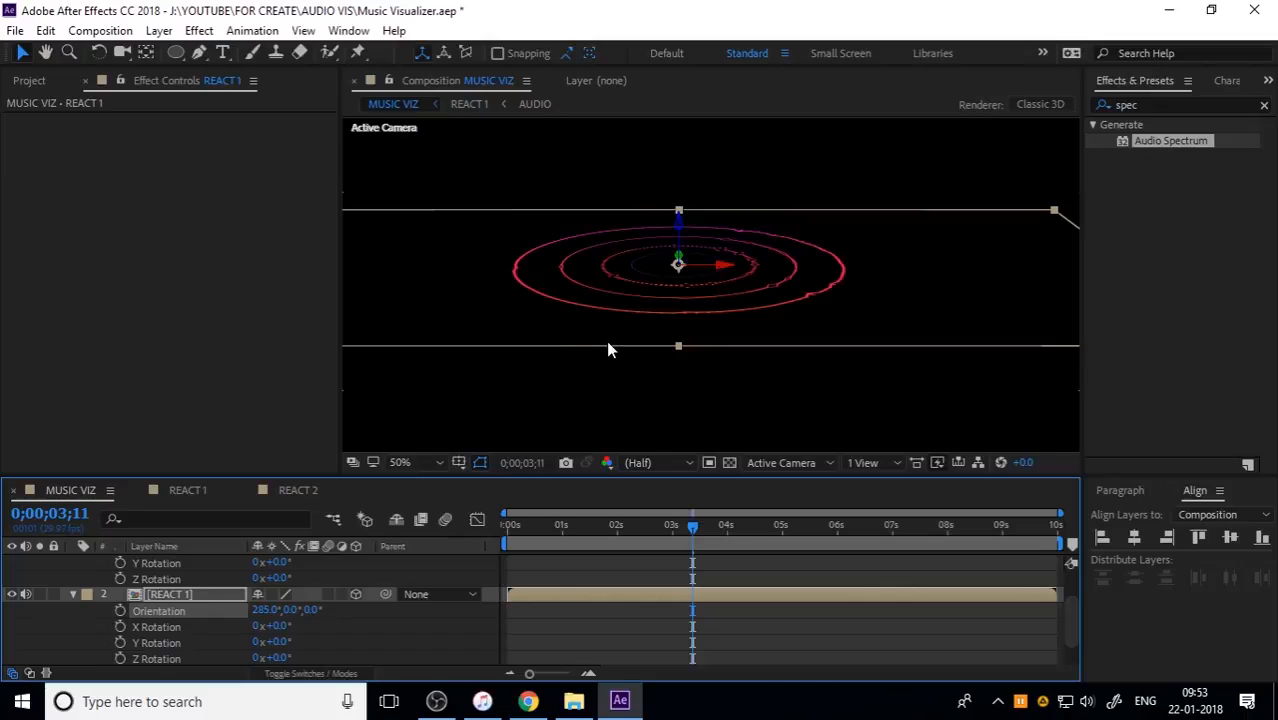
{"action": "key", "text": "Home"}
{"action": "key", "text": "space"}
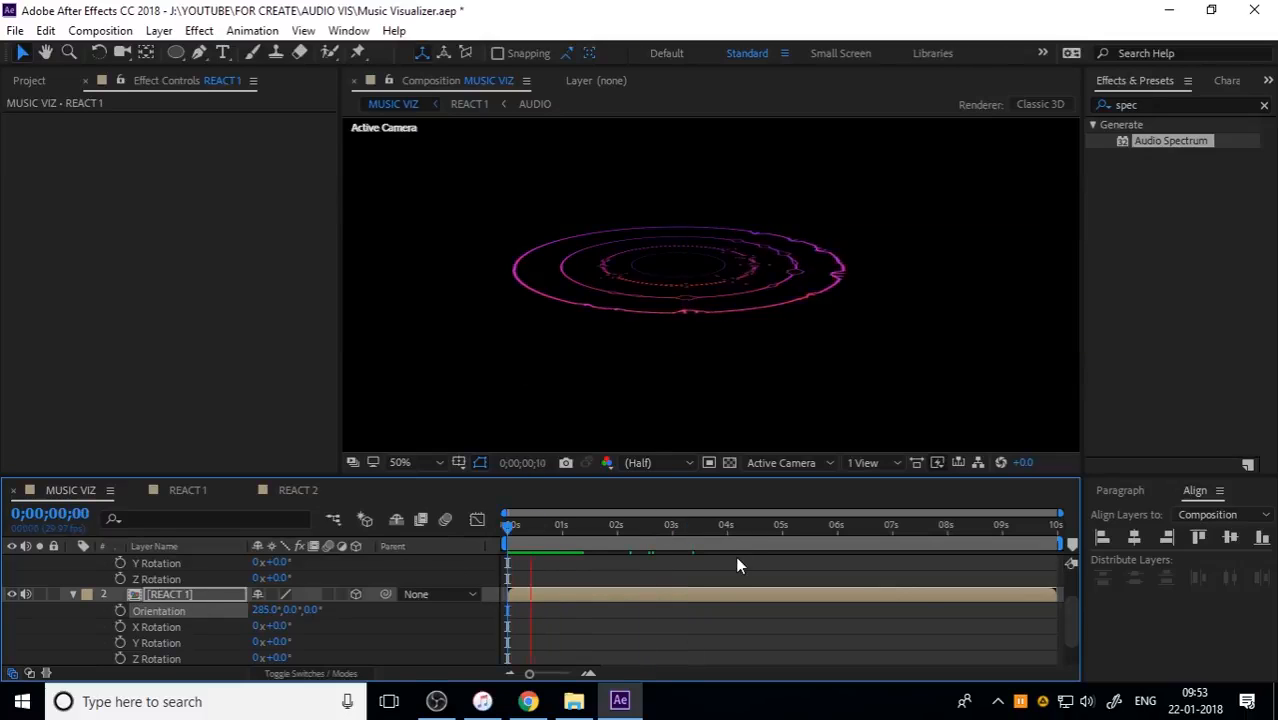
{"action": "key", "text": "space"}
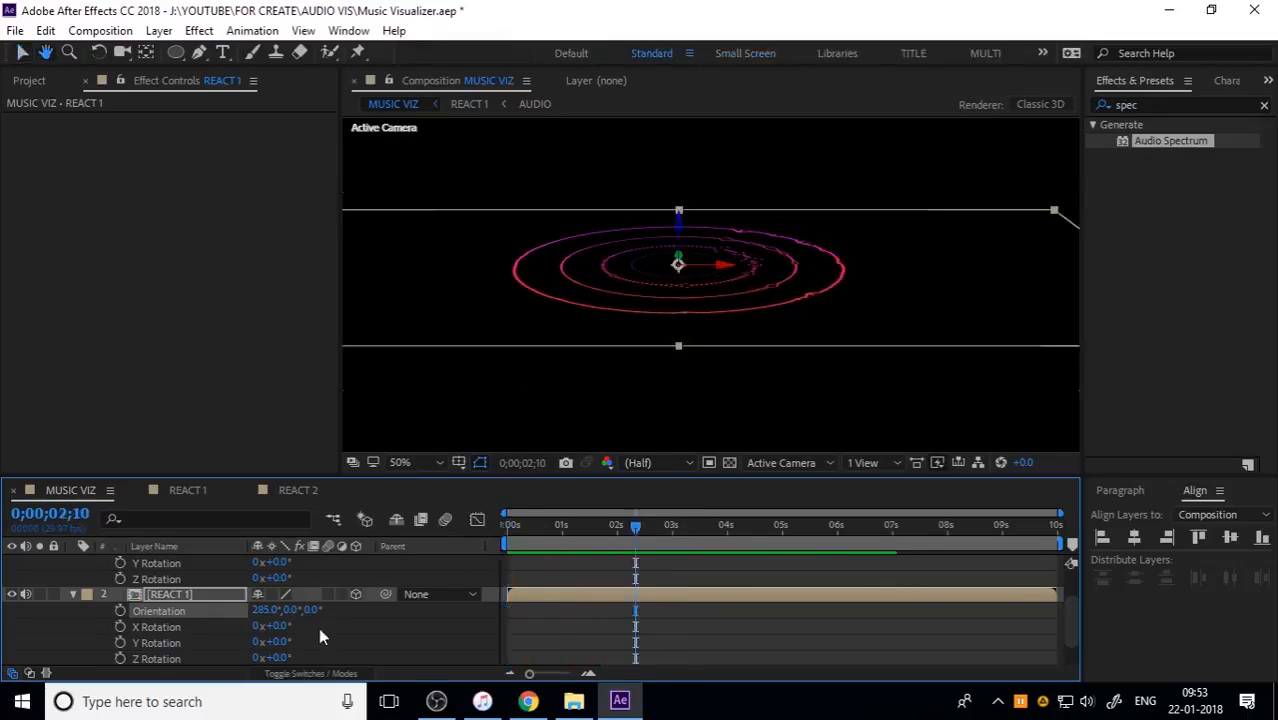
Collapse the rotation properties of the REACT 2 and REACT 1 layers and reveal their Position properties instead.
{"action": "scroll", "coordinate": [166, 605], "scroll_direction": "up", "scroll_amount": 2}
{"action": "left_click", "coordinate": [161, 560]}
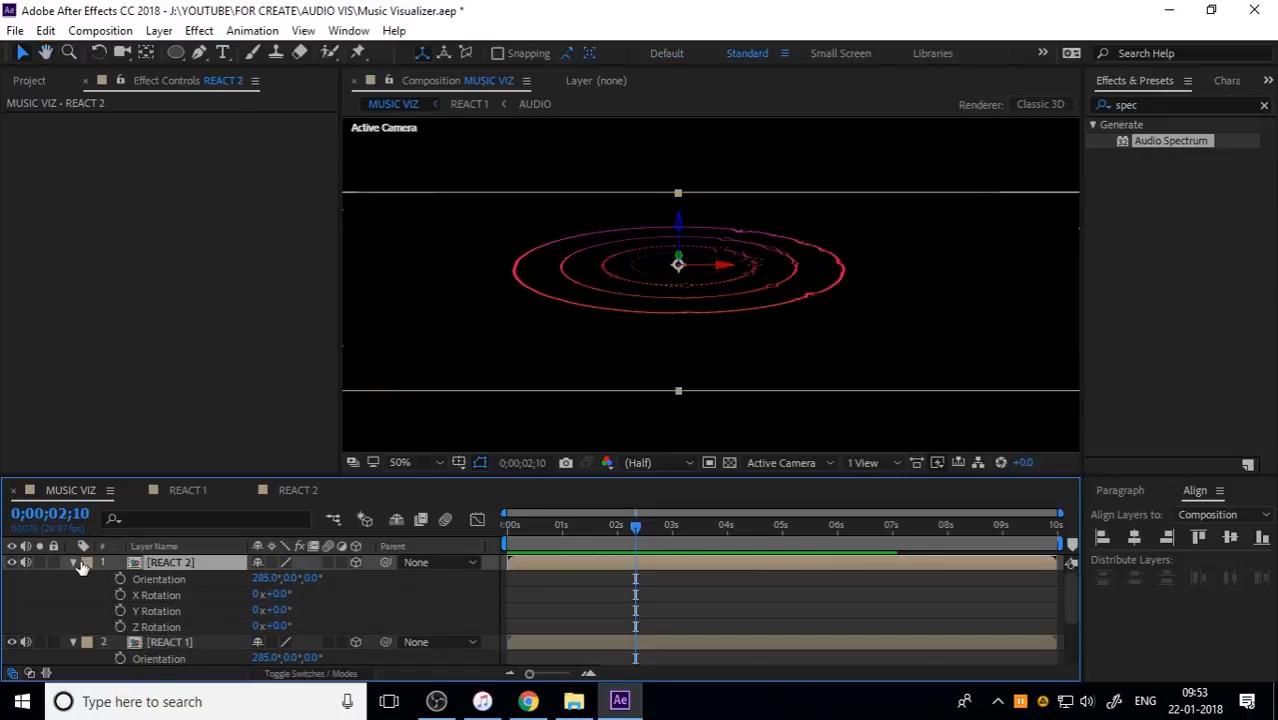
{"action": "left_click", "coordinate": [73, 561]}
{"action": "left_click", "coordinate": [73, 578]}
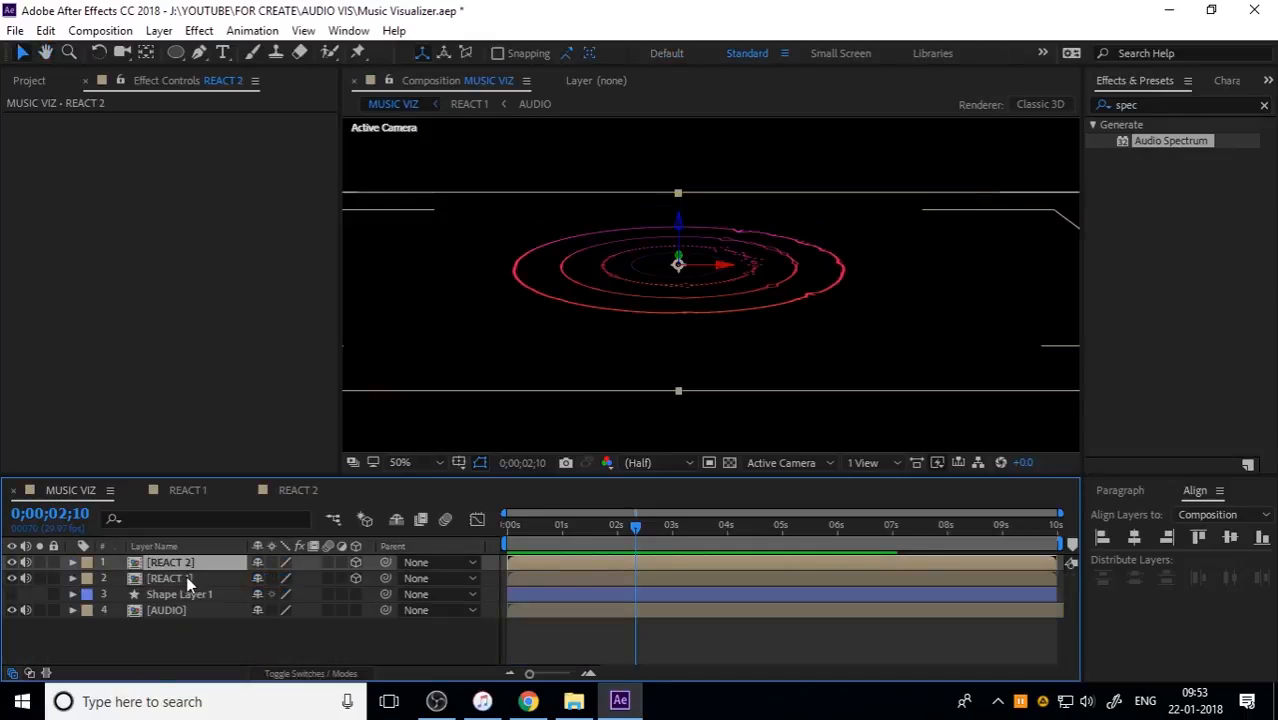
{"action": "left_click", "coordinate": [187, 580], "text": "shift"}
{"action": "key", "text": "p"}
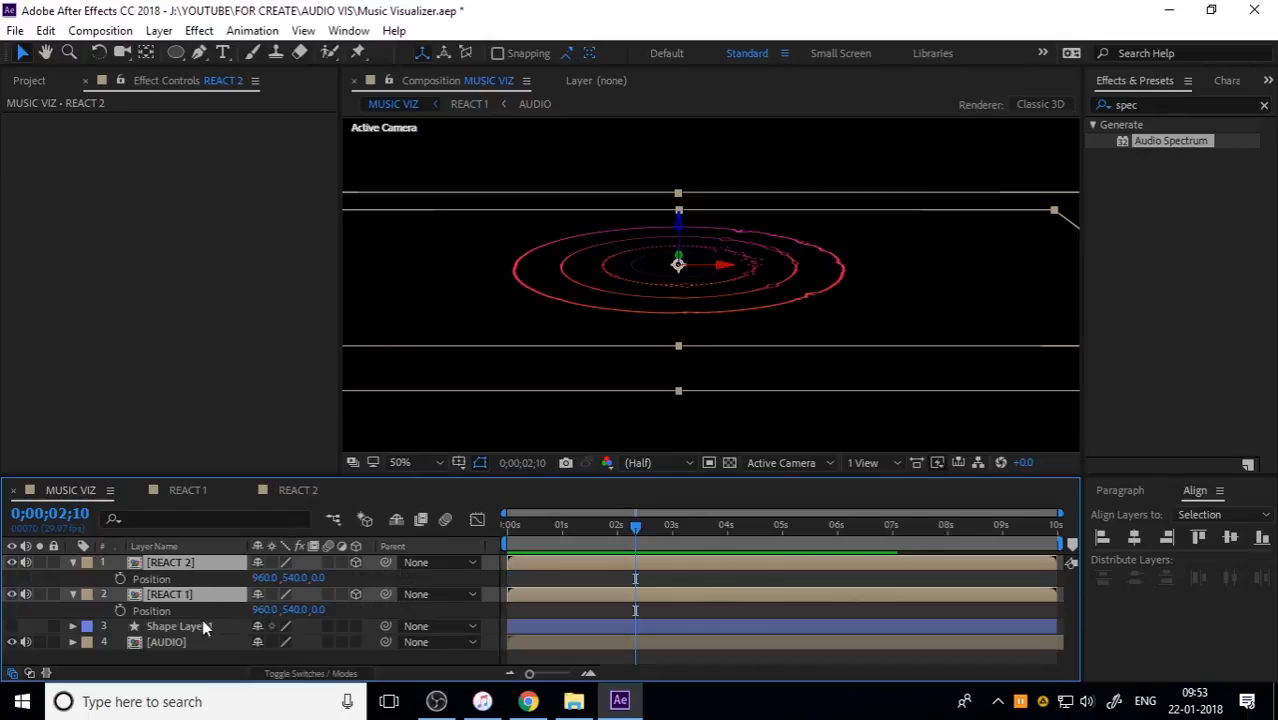
Raise the REACT 1 layer along its Z axis to about 960, 447.3, -24.8 and preview the stacked rings from the start.
{"action": "left_click", "coordinate": [200, 596]}
{"action": "left_click_drag", "start_coordinate": [289, 578], "coordinate": [464, 578]}
{"action": "key", "text": "ctrl+z"}
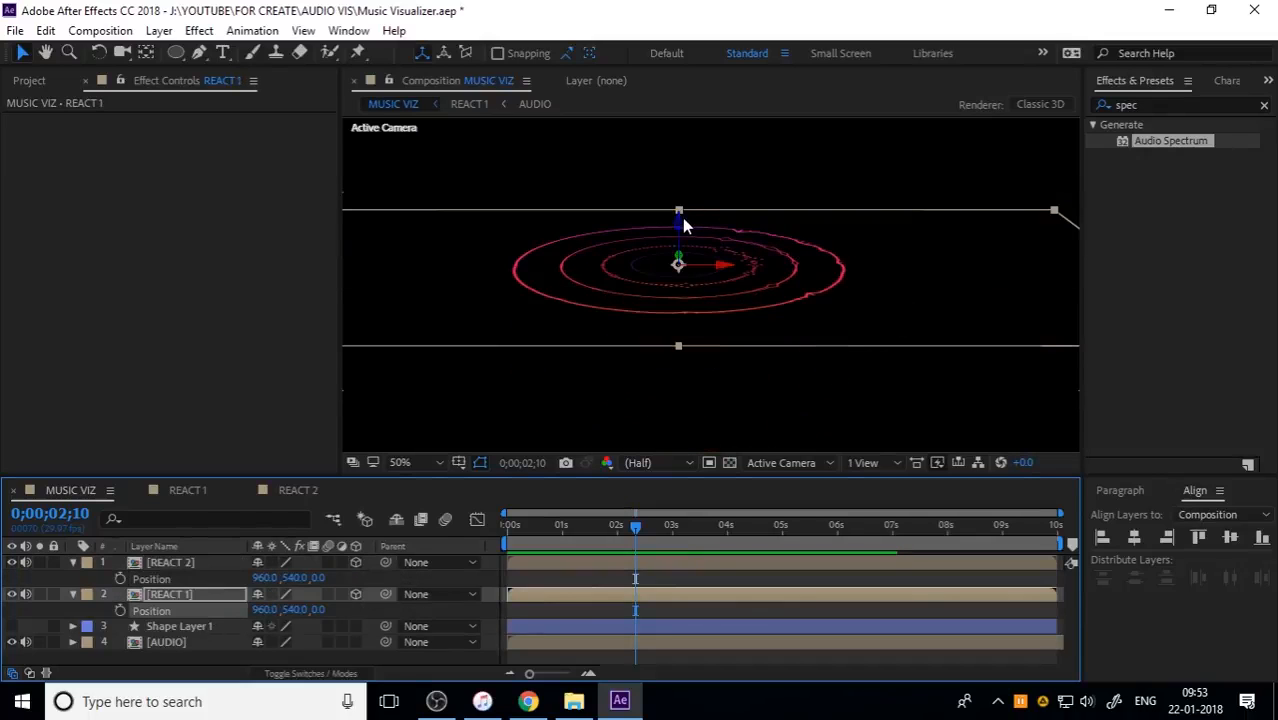
{"action": "left_click_drag", "start_coordinate": [678, 222], "coordinate": [682, 190]}
{"action": "scroll", "coordinate": [727, 237], "scroll_direction": "down", "scroll_amount": 1}
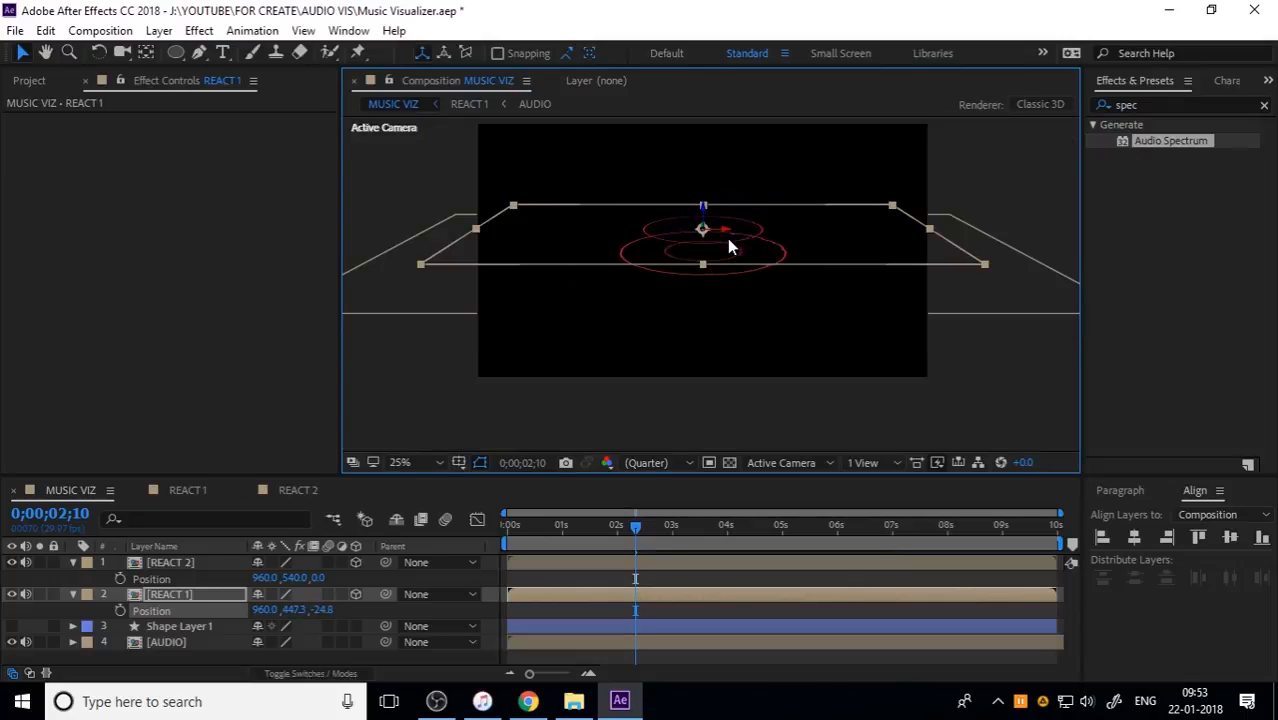
{"action": "left_click", "coordinate": [996, 377]}
{"action": "scroll", "coordinate": [723, 235], "scroll_direction": "up", "scroll_amount": 1}
{"action": "left_click_drag", "start_coordinate": [580, 534], "coordinate": [433, 540]}
{"action": "key", "text": "space"}
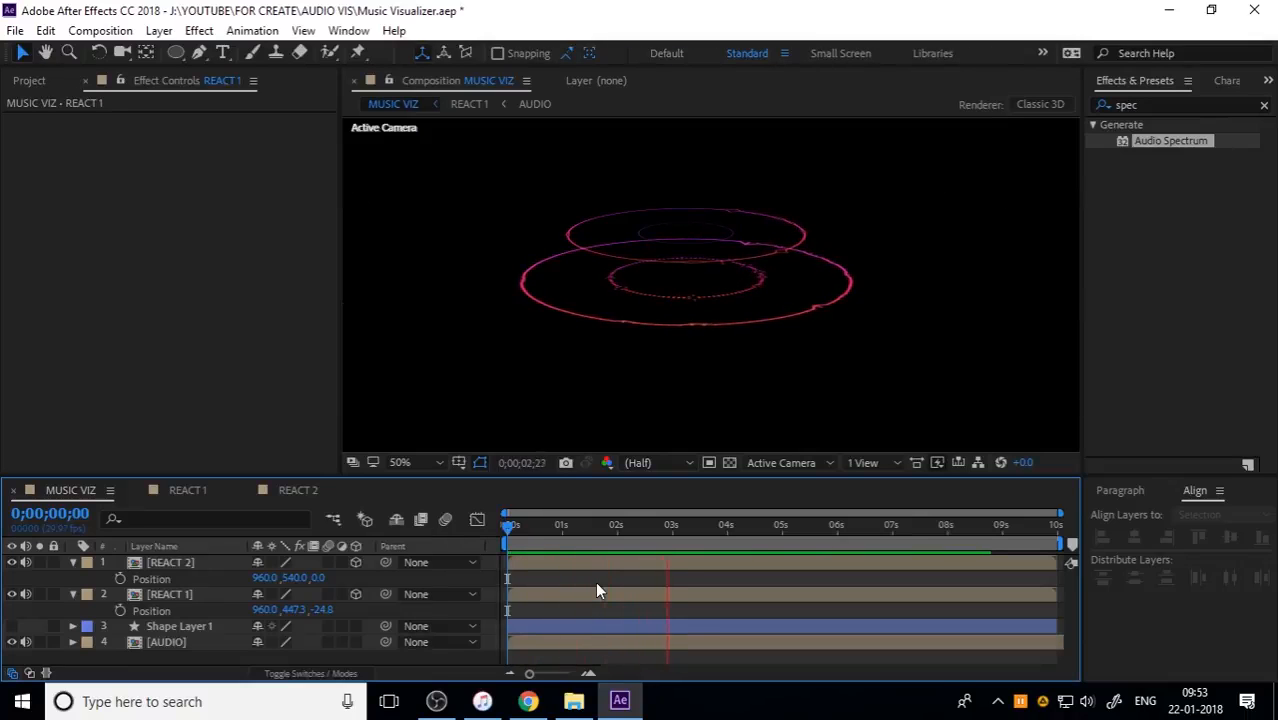
{"action": "key", "text": "space"}
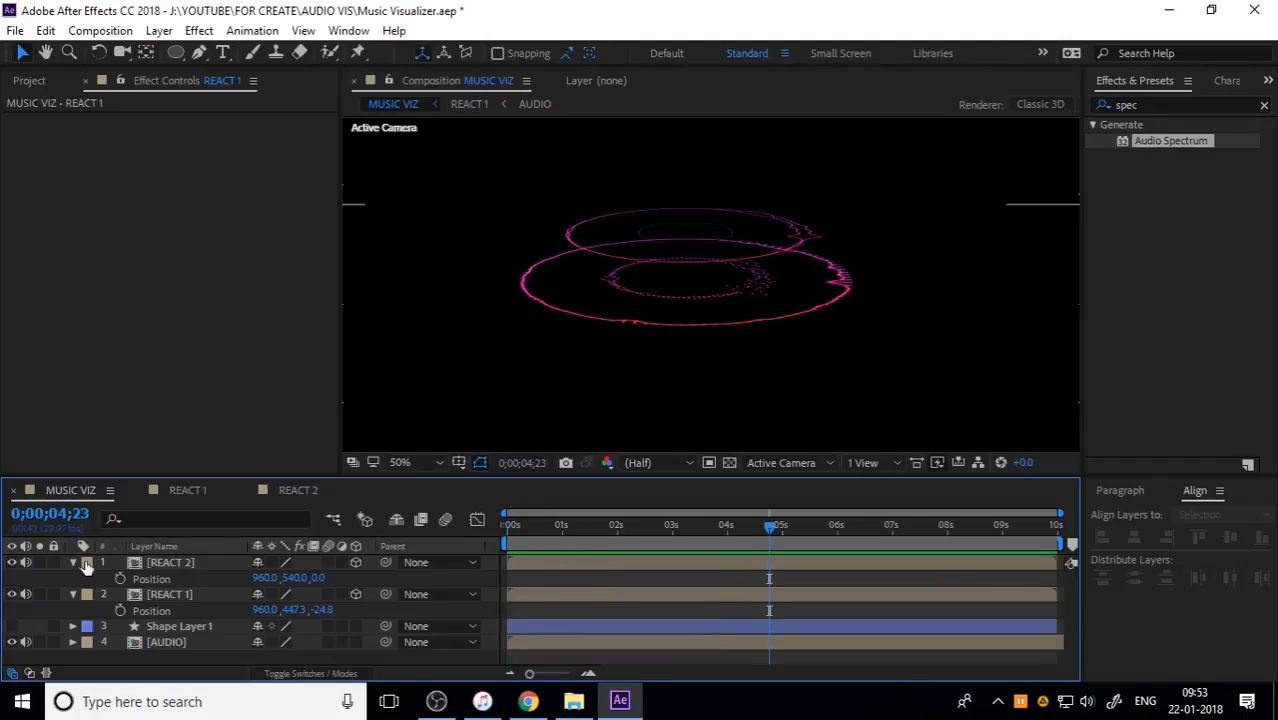
Duplicate the REACT 1 layer and lower the copy along its Z axis to sit beneath the REACT 2 rings.
{"action": "left_click", "coordinate": [73, 562]}
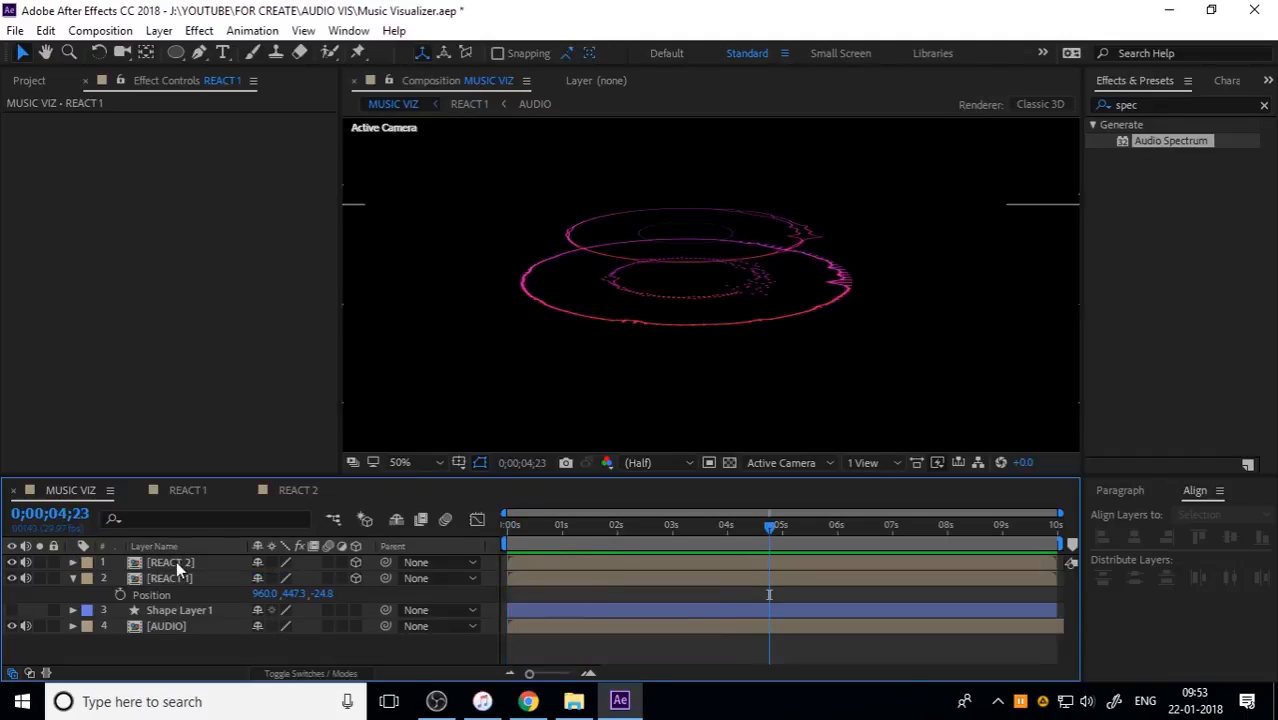
{"action": "left_click", "coordinate": [176, 562]}
{"action": "left_click", "coordinate": [26, 562]}
{"action": "left_click", "coordinate": [26, 562]}
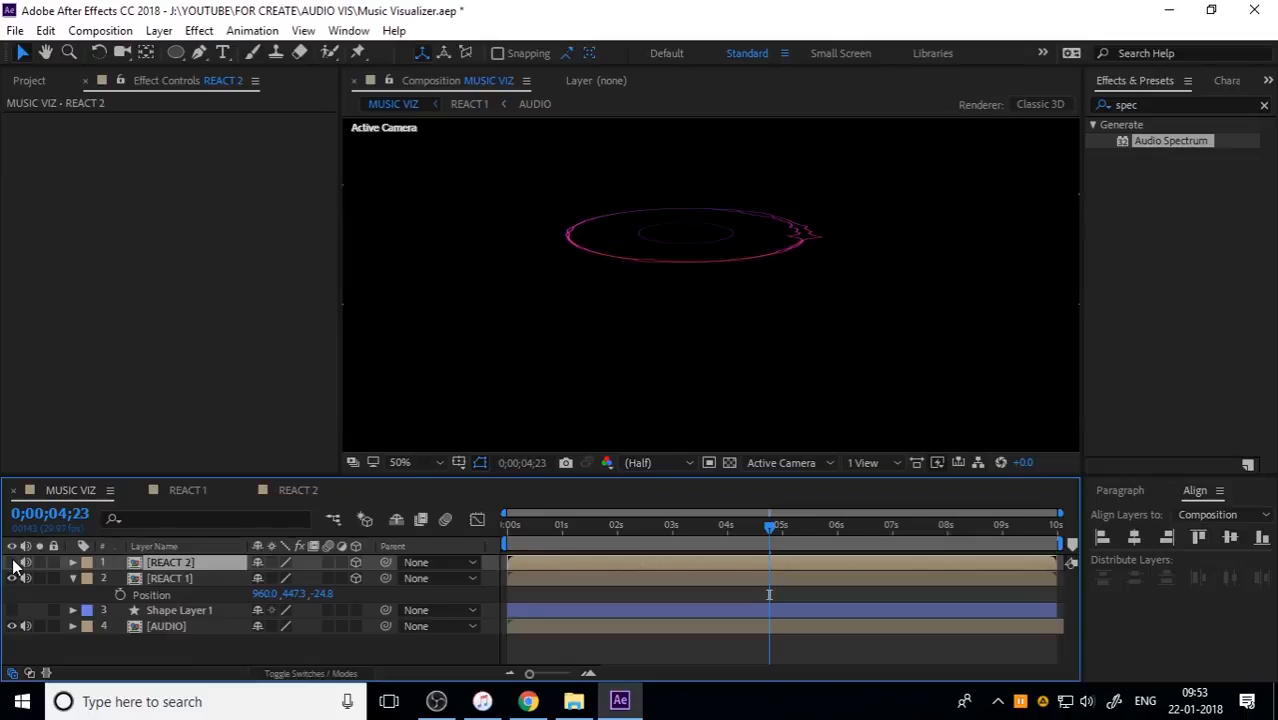
{"action": "left_click", "coordinate": [166, 578]}
{"action": "key", "text": "ctrl+d"}
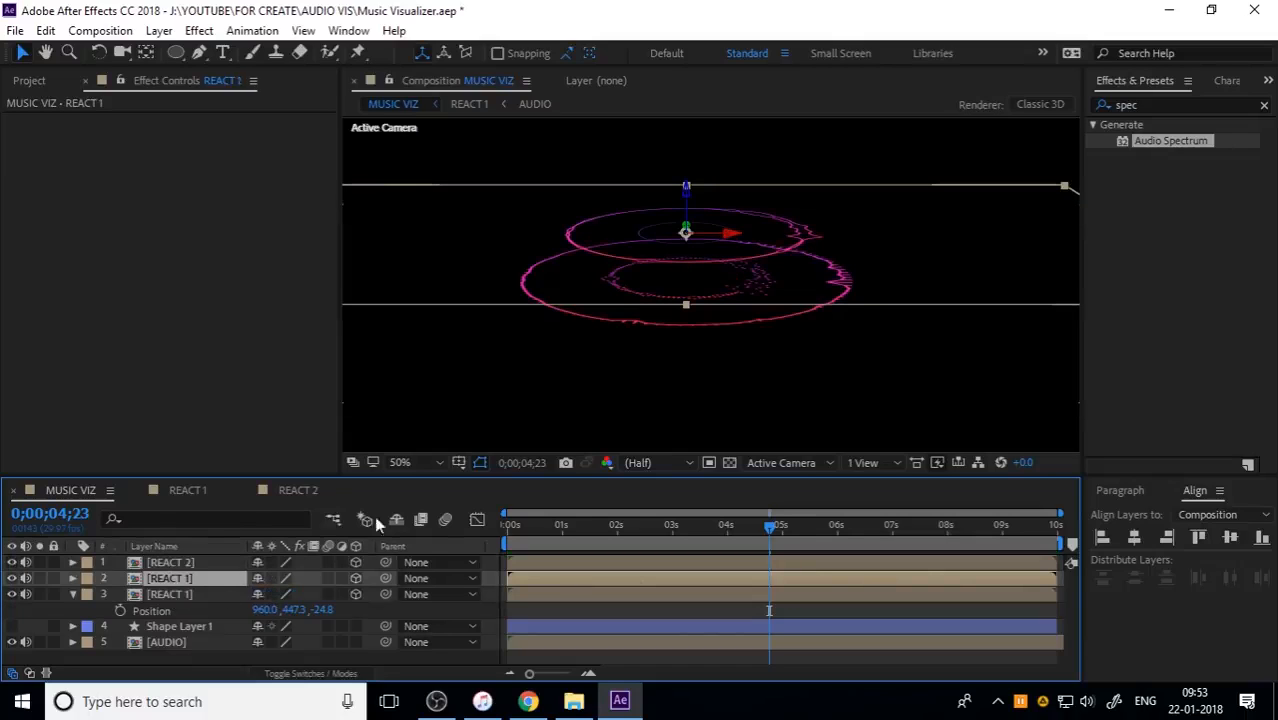
{"action": "left_click_drag", "start_coordinate": [686, 190], "coordinate": [686, 267]}
Shift the REACT 2 rings and the lower REACT 1 copy slightly upward to tighten the vertical spacing of the stack.
{"action": "left_click", "coordinate": [189, 598]}
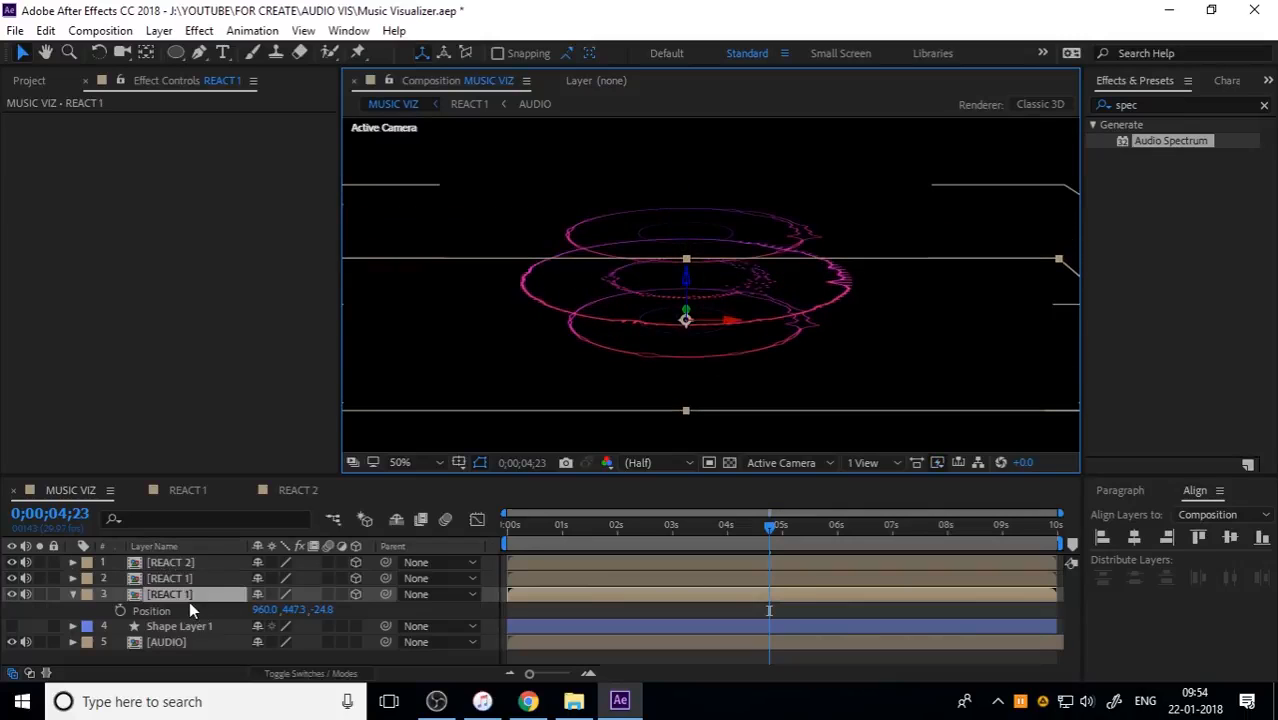
{"action": "left_click", "coordinate": [703, 229]}
{"action": "left_click_drag", "start_coordinate": [690, 238], "coordinate": [690, 221]}
{"action": "left_click", "coordinate": [206, 582]}
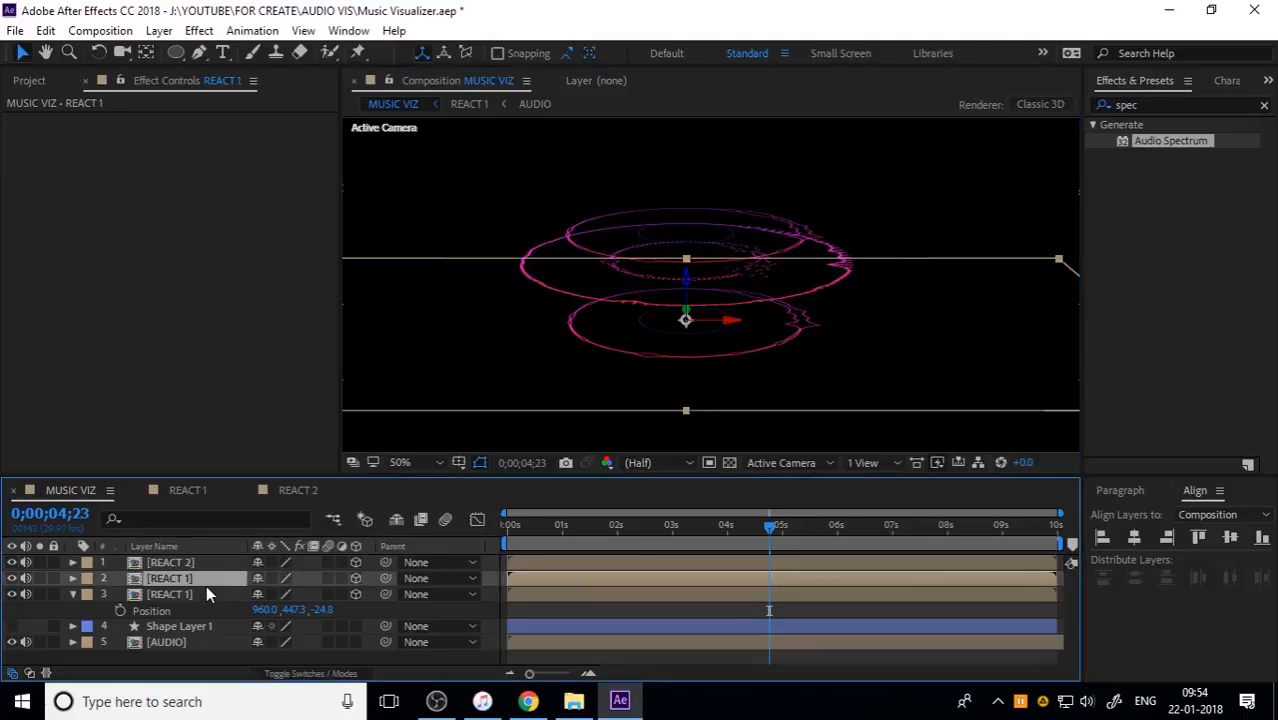
{"action": "left_click_drag", "start_coordinate": [687, 288], "coordinate": [688, 264]}
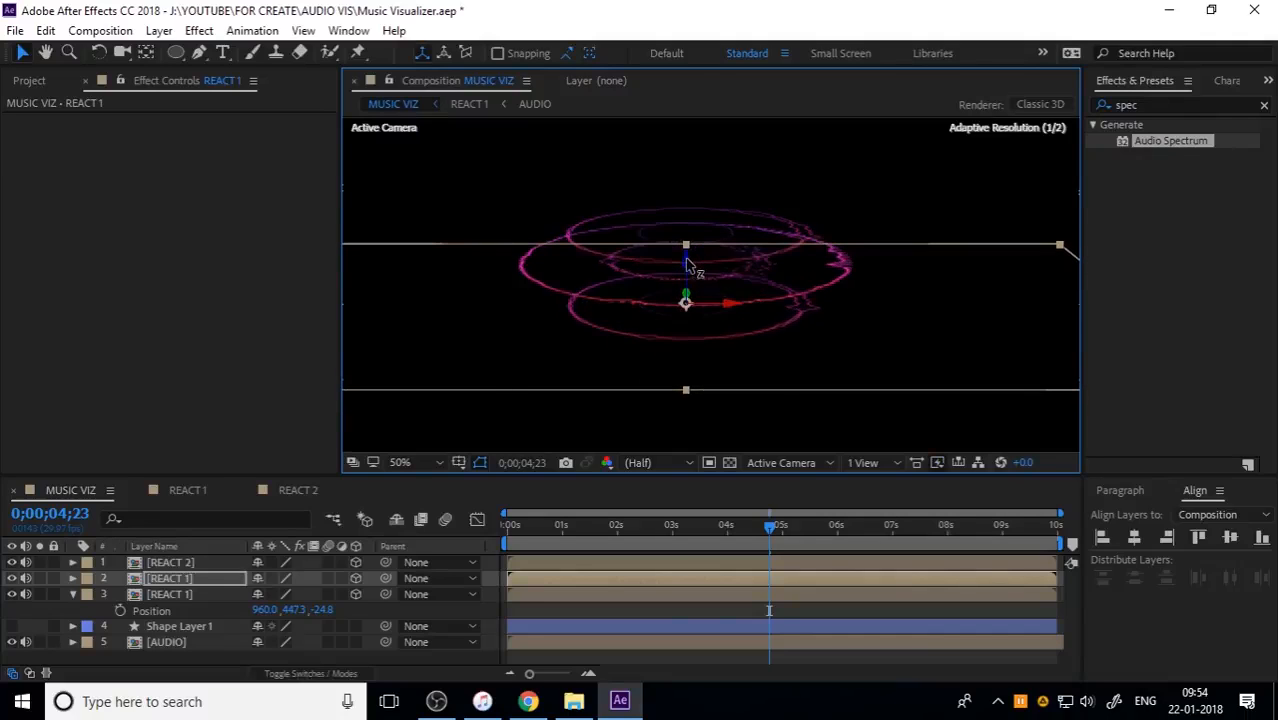
{"action": "left_click", "coordinate": [73, 594]}
{"action": "left_click", "coordinate": [175, 648]}
Apply the Fast Box Blur effect to the lower REACT 1 copy.
{"action": "left_click", "coordinate": [171, 579]}
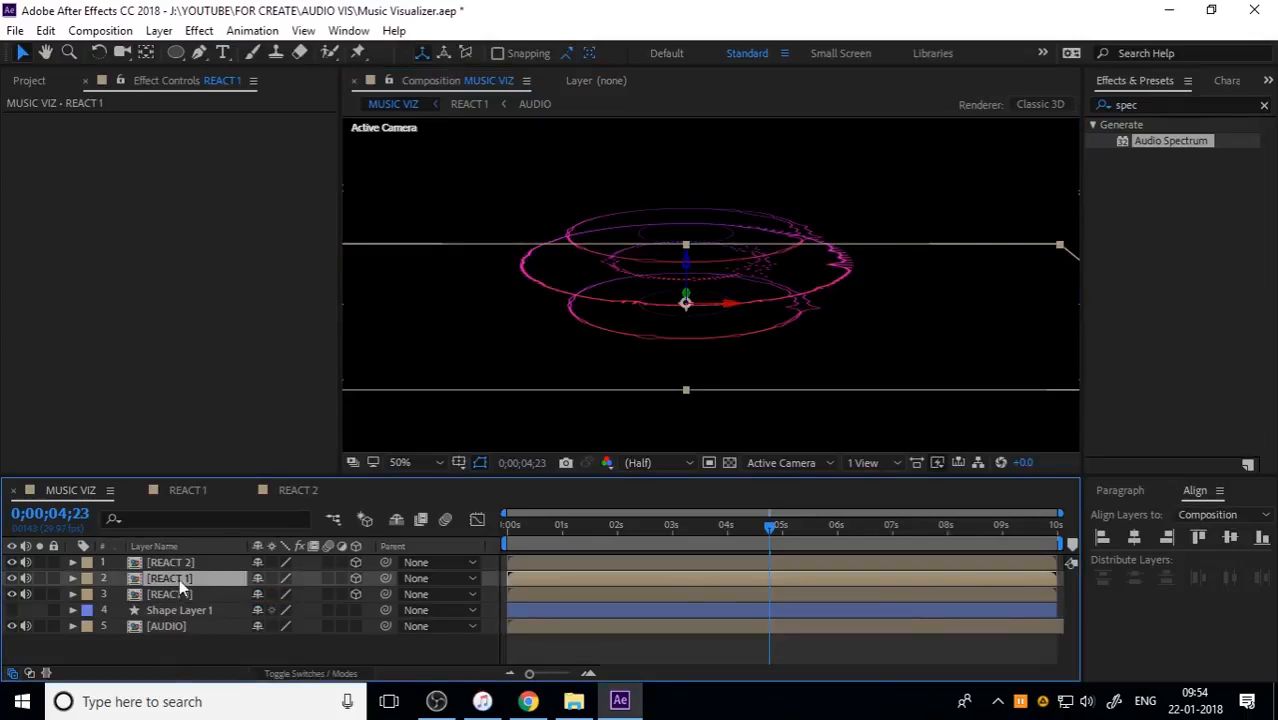
{"action": "left_click", "coordinate": [199, 31]}
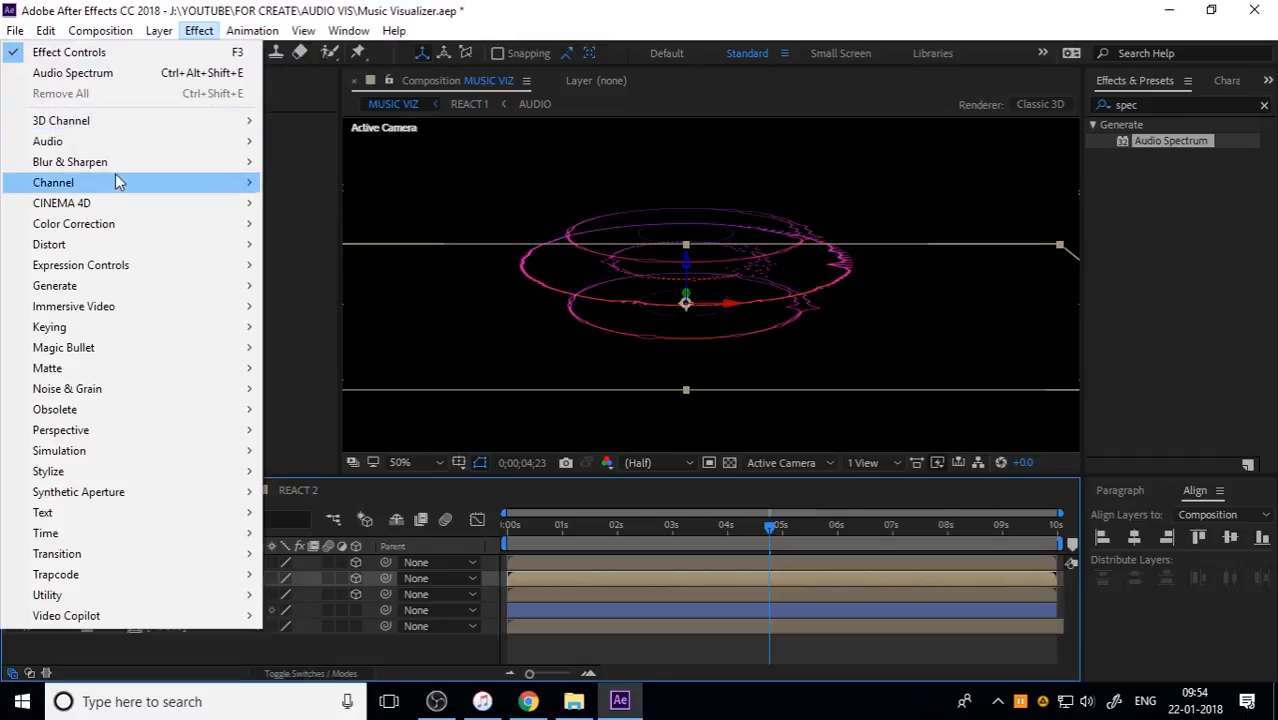
{"action": "mouse_move", "coordinate": [113, 232]}
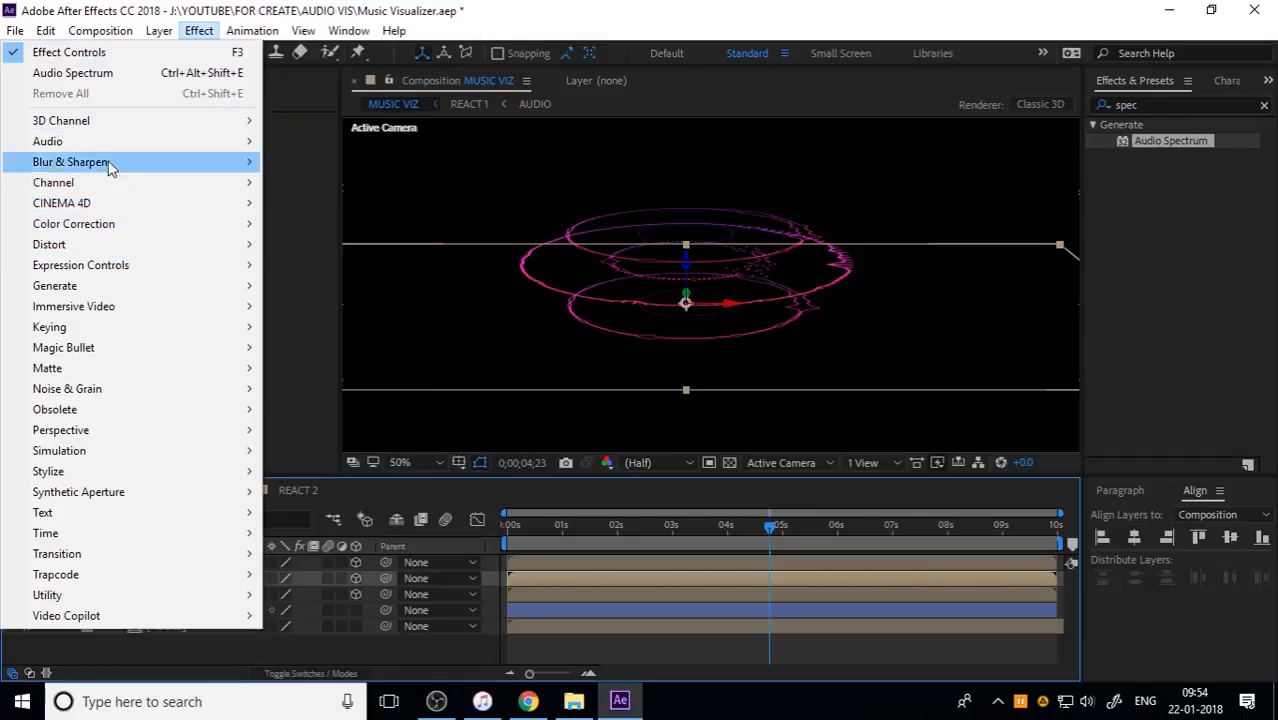
{"action": "mouse_move", "coordinate": [165, 170]}
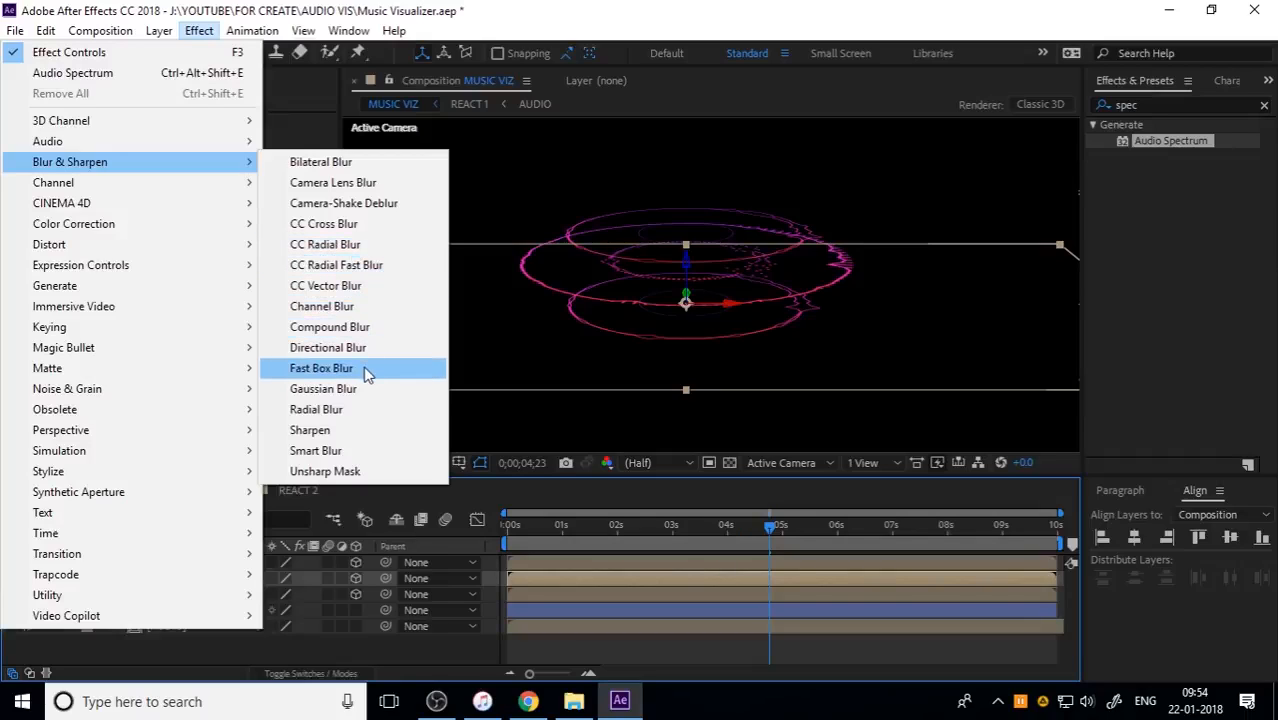
{"action": "left_click", "coordinate": [322, 368]}
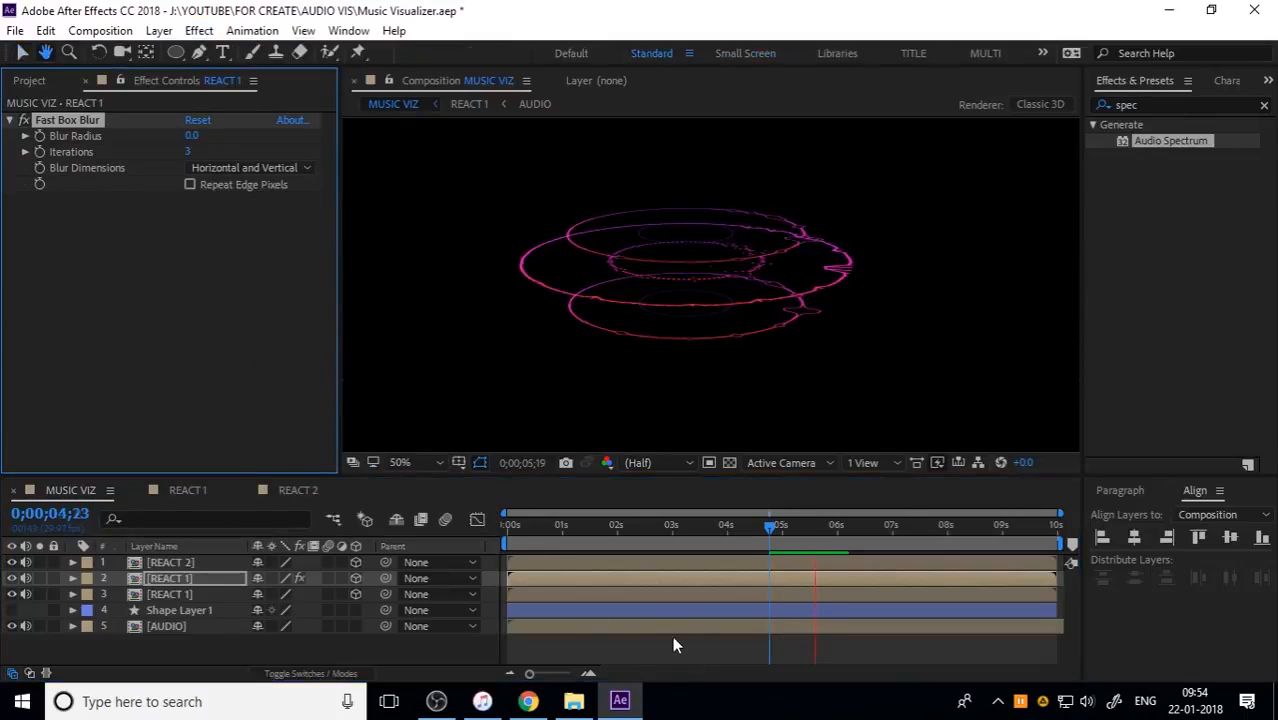
Try Blur Radius values of 34 and 10 for the Fast Box Blur on the lower REACT 1 copy.
{"action": "key", "text": "space"}
{"action": "left_click_drag", "start_coordinate": [188, 135], "coordinate": [223, 136]}
{"action": "left_click", "coordinate": [223, 136]}
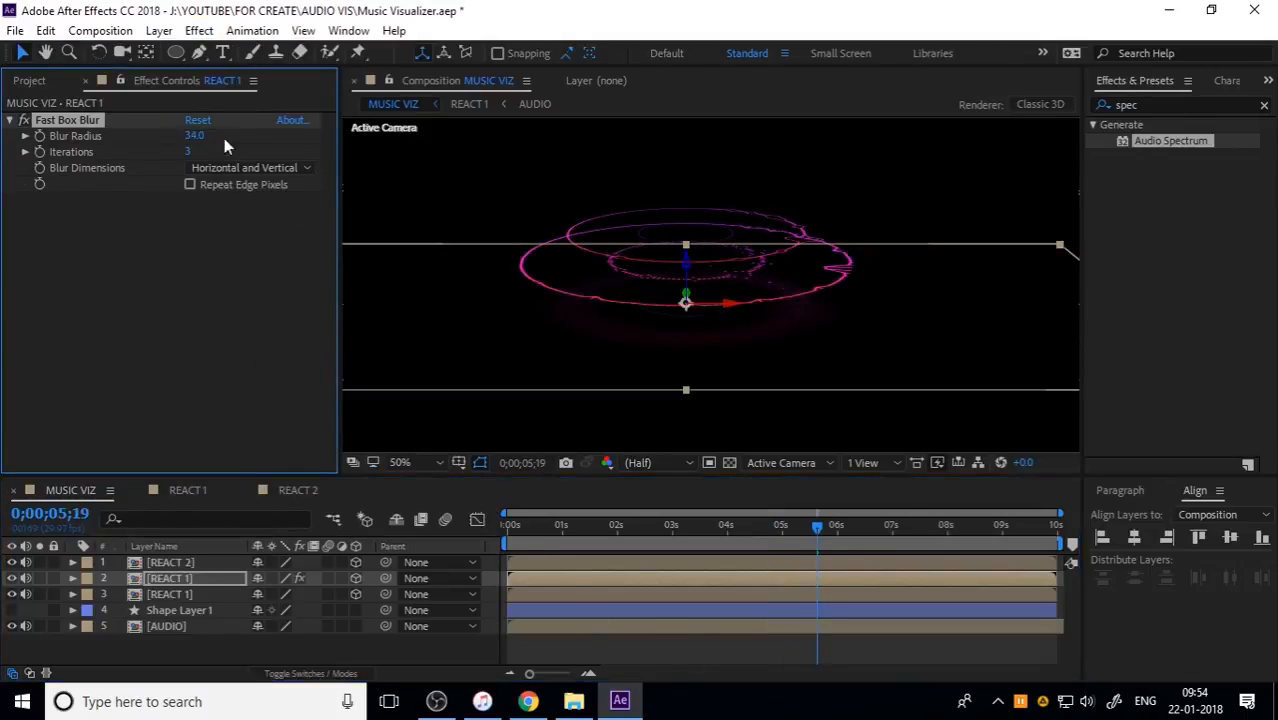
{"action": "type", "text": "0"}
{"action": "key", "text": "Return"}
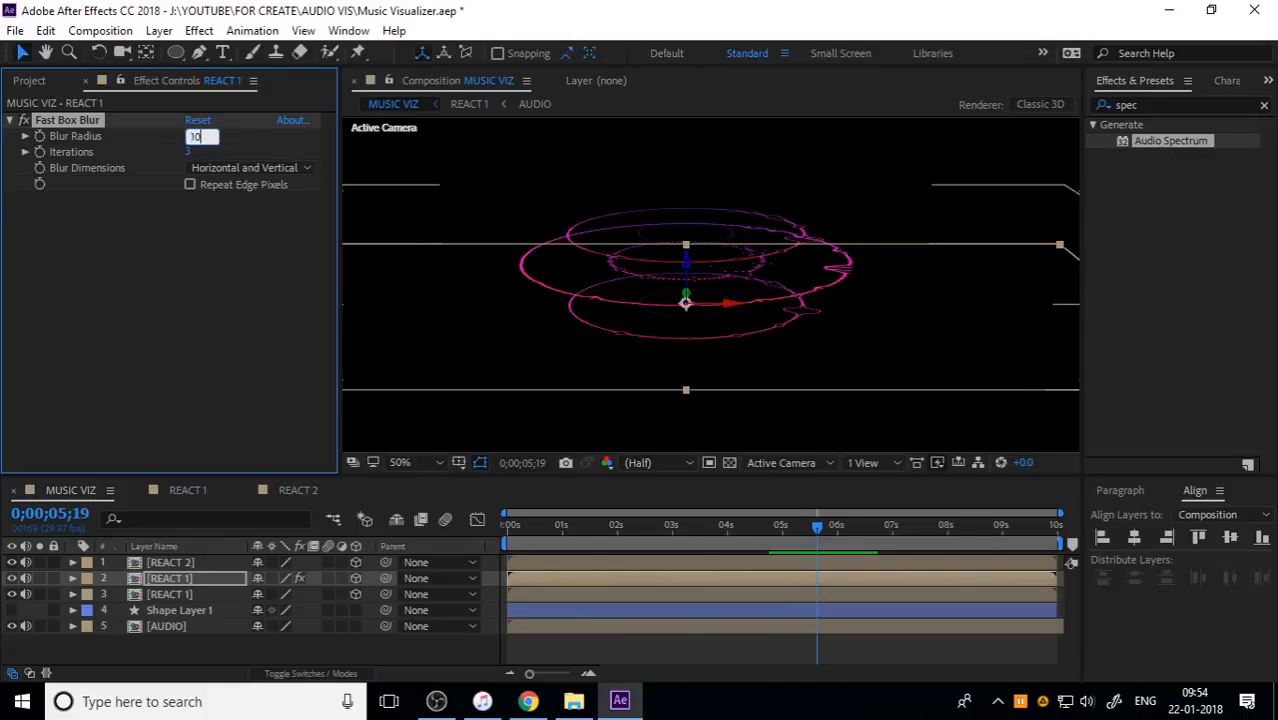
Set the Fast Box Blur's Blur Radius to 5 and preview the blurred lower ring, including from the start.
{"action": "left_click_drag", "start_coordinate": [181, 137], "coordinate": [191, 140]}
{"action": "left_click", "coordinate": [190, 137]}
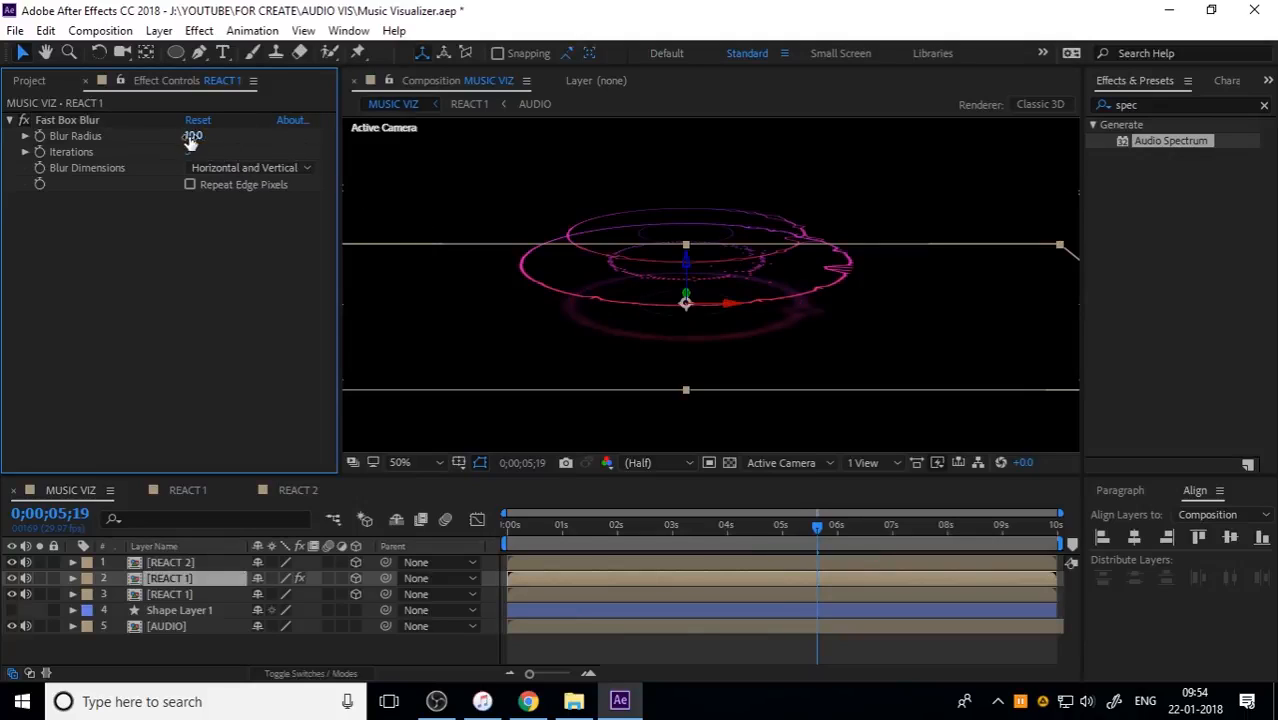
{"action": "type", "text": "5"}
{"action": "key", "text": "Return"}
{"action": "key", "text": "space"}
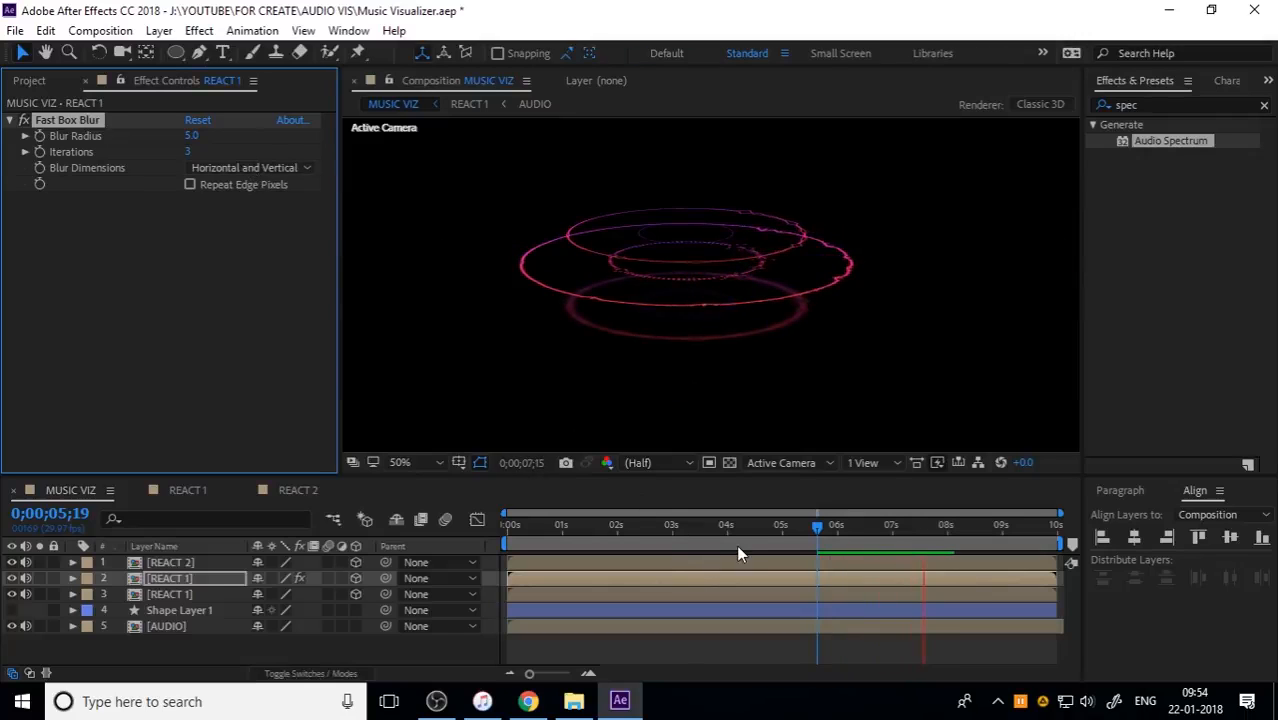
{"action": "key", "text": "space"}
{"action": "left_click_drag", "start_coordinate": [591, 528], "coordinate": [482, 536]}
{"action": "key", "text": "space"}
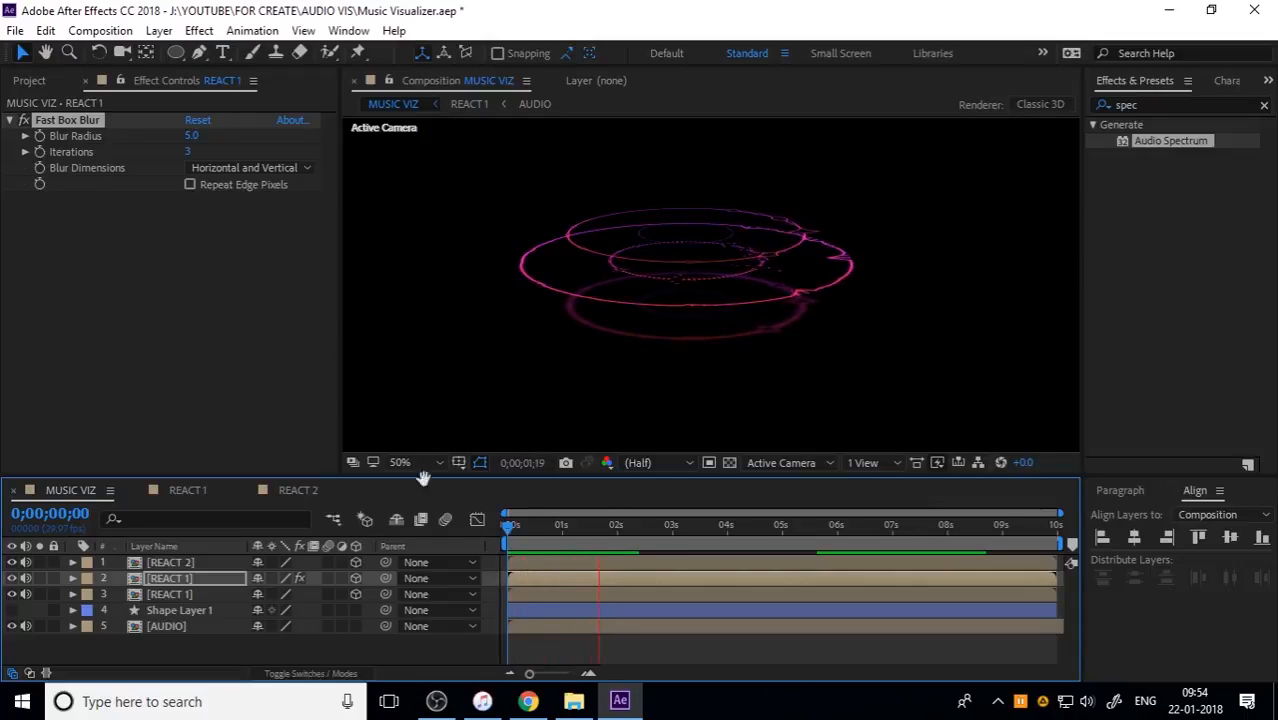
{"action": "key", "text": "space"}
Set the Fast Box Blur's Blur Radius to 4, preview the rings and deselect the layer.
{"action": "left_click", "coordinate": [194, 135]}
{"action": "key", "text": "space"}
{"action": "key", "text": "space"}
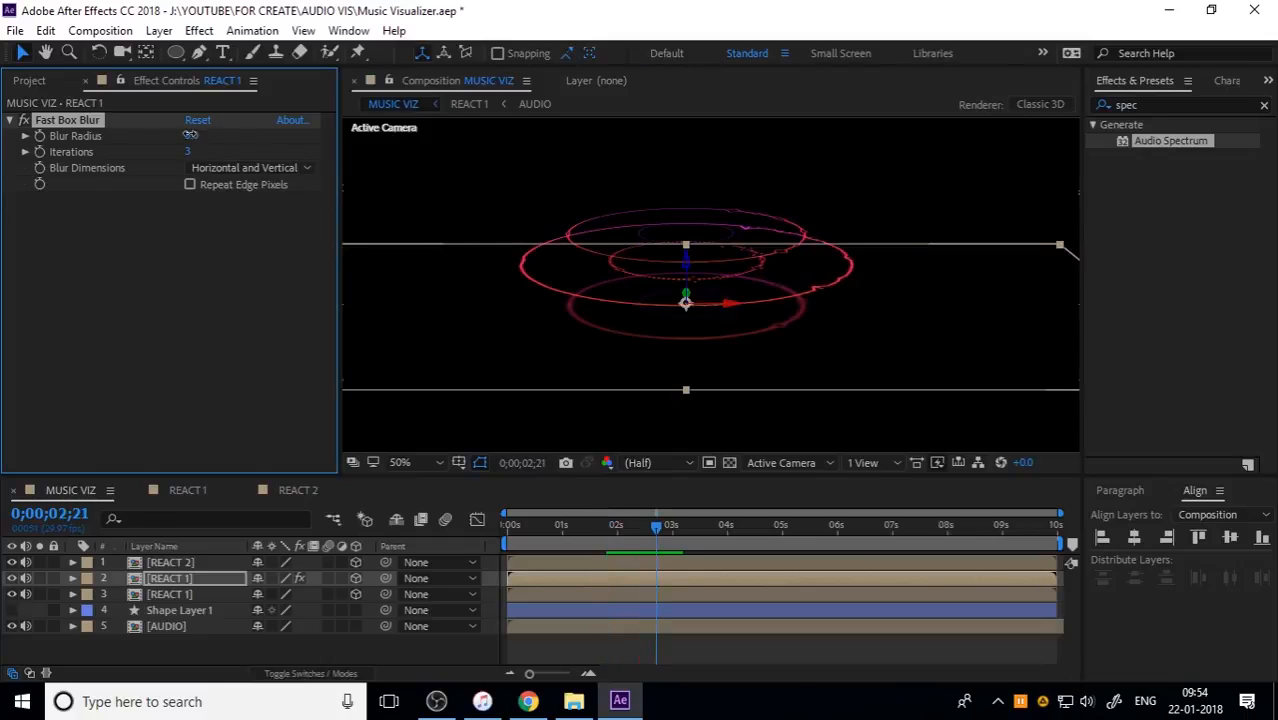
{"action": "key", "text": "space"}
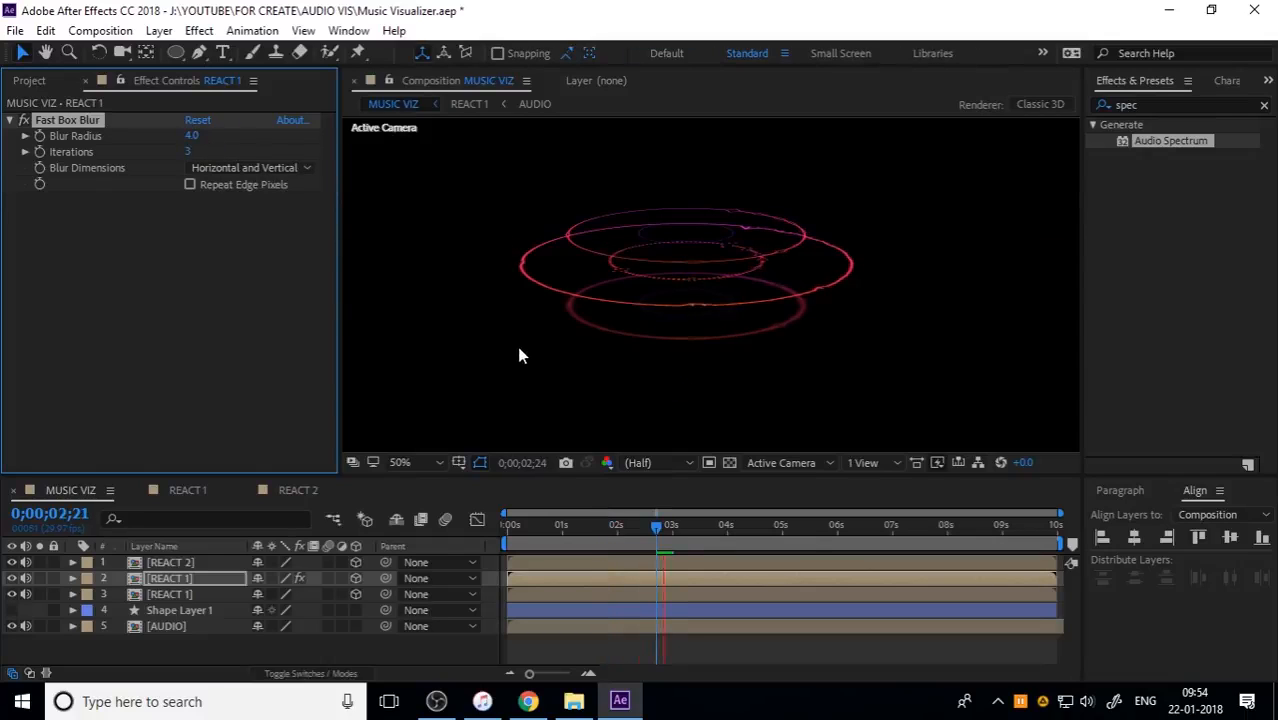
{"action": "key", "text": "space"}
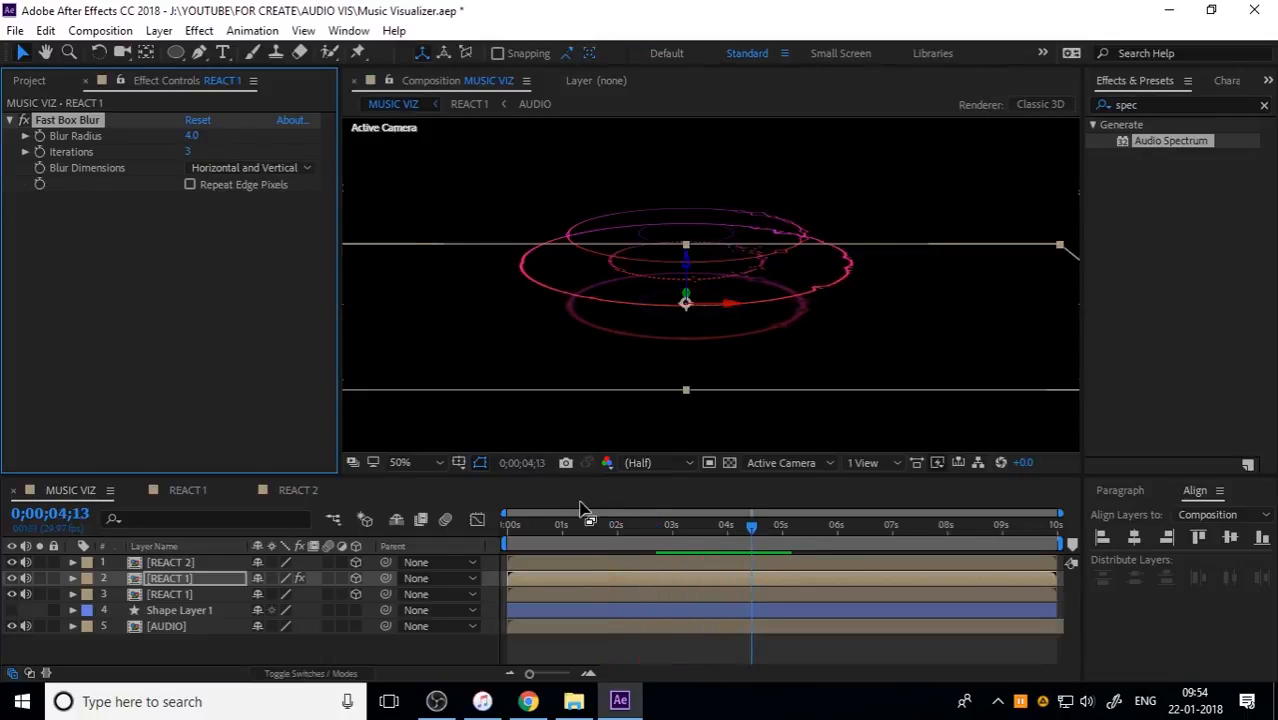
{"action": "left_click", "coordinate": [212, 640]}
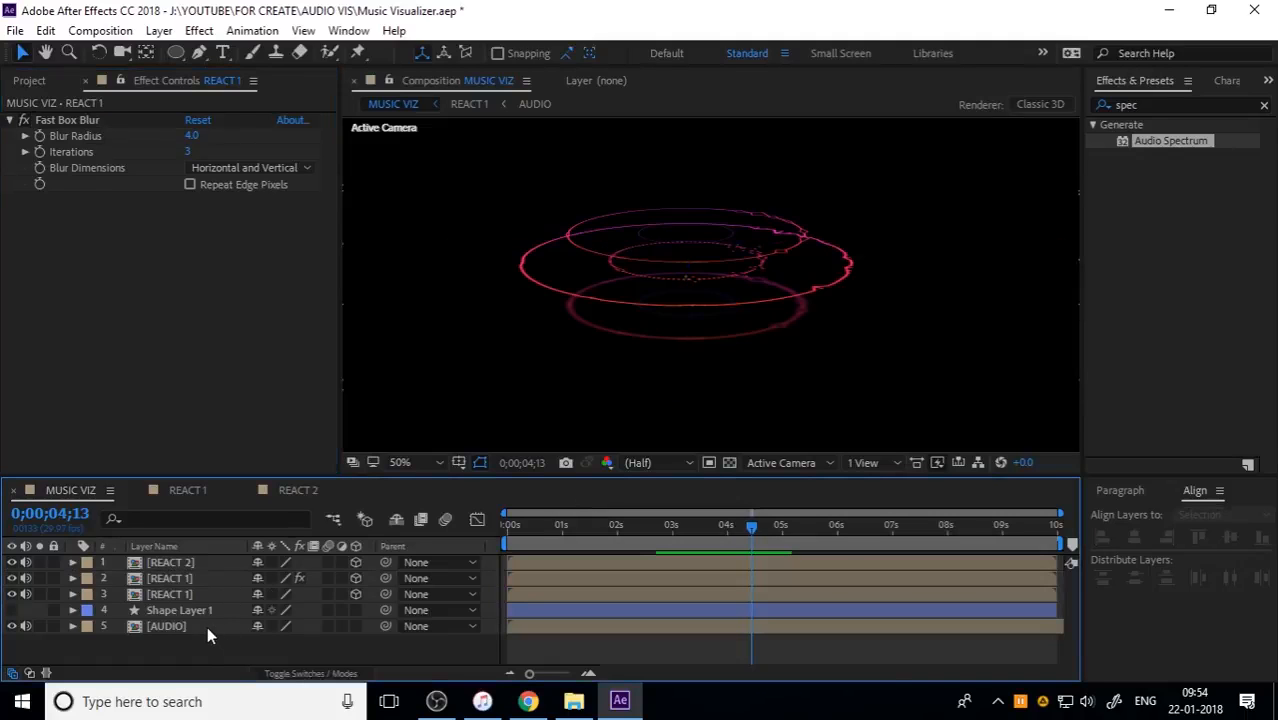
{"action": "key", "text": "h"}
{"action": "left_click_drag", "start_coordinate": [727, 294], "coordinate": [716, 299]}
{"action": "key", "text": "v"}
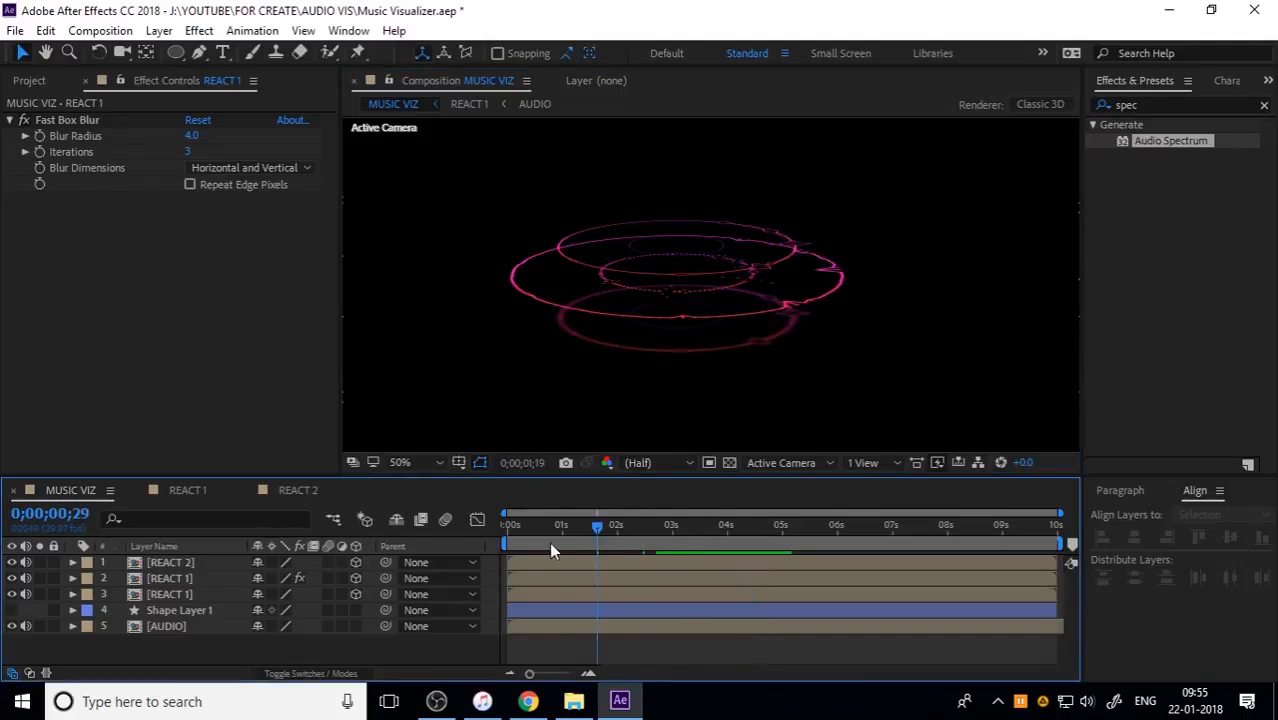
Select the three REACT layers and search the effects for glow.
{"action": "left_click", "coordinate": [454, 555]}
{"action": "key", "text": "Home"}
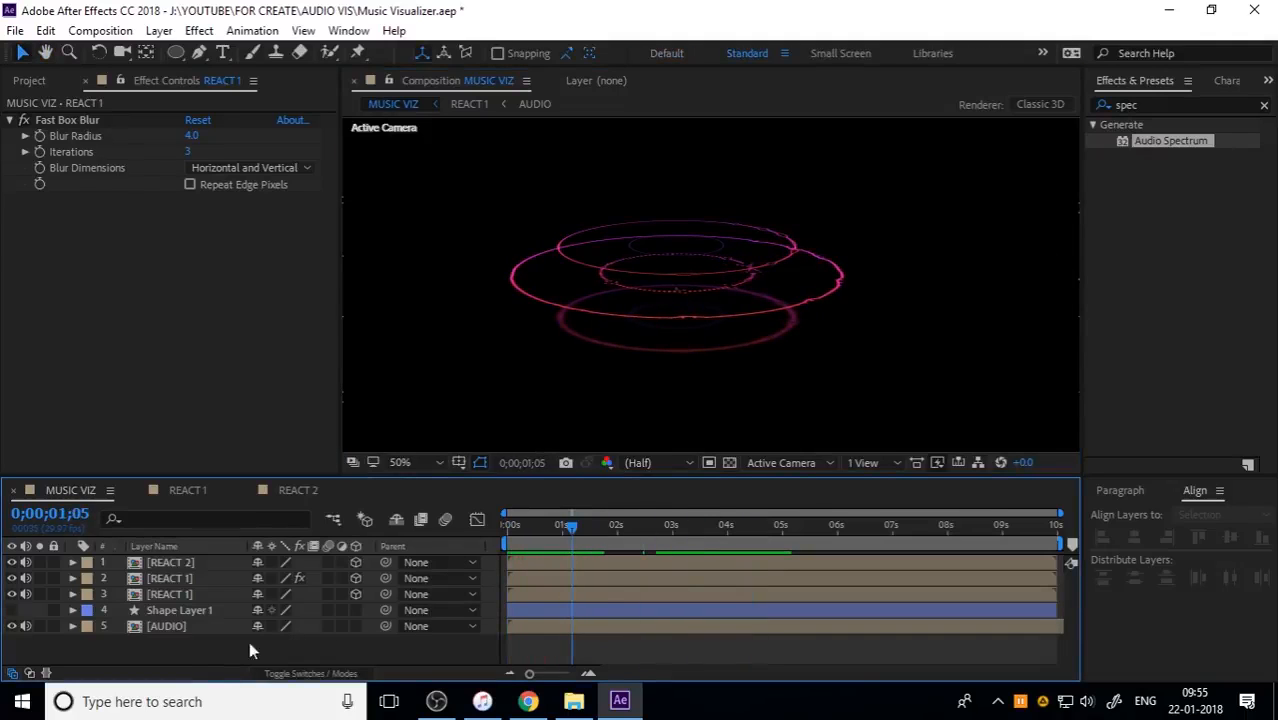
{"action": "left_click", "coordinate": [182, 591]}
{"action": "left_click", "coordinate": [191, 556], "text": "shift"}
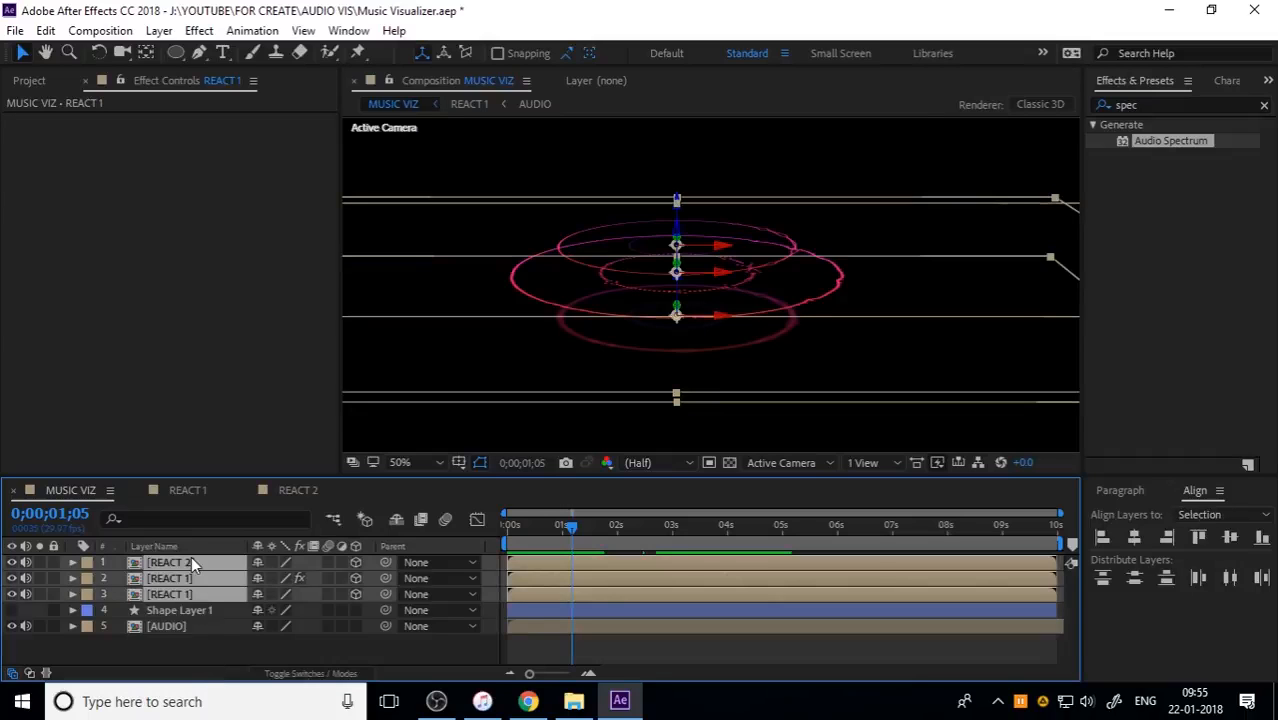
{"action": "left_click", "coordinate": [214, 34]}
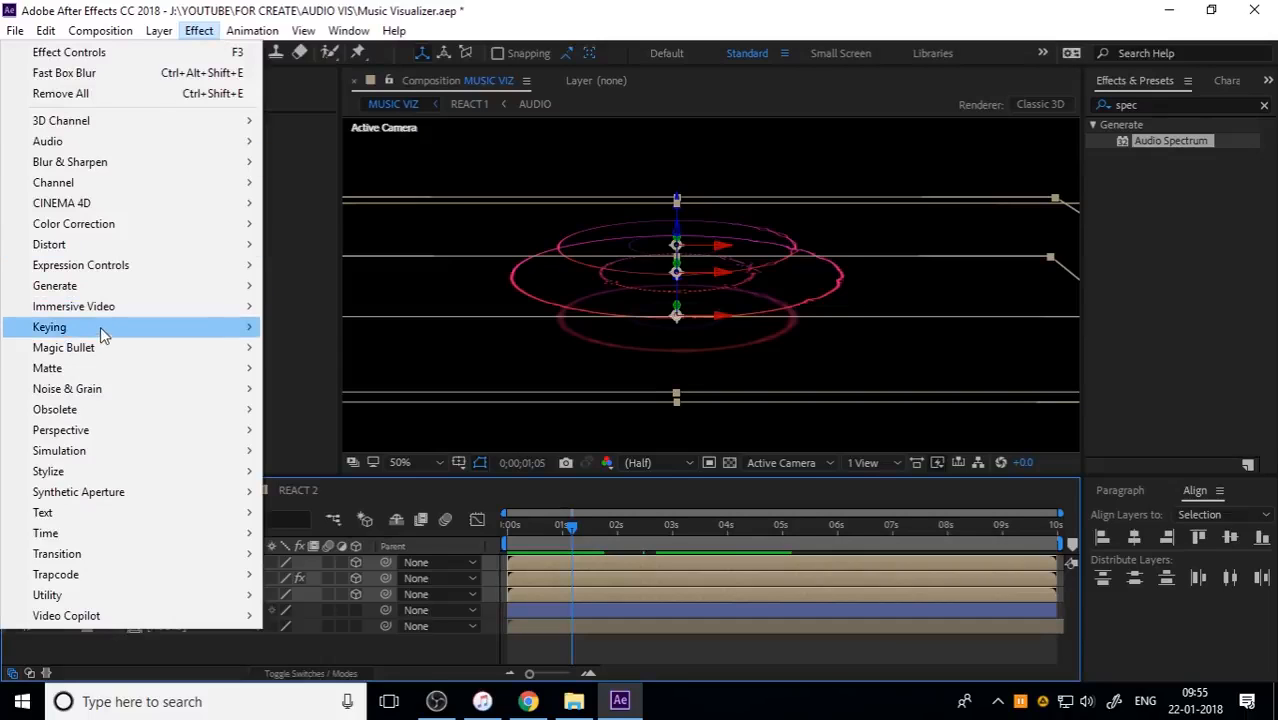
{"action": "mouse_move", "coordinate": [101, 286]}
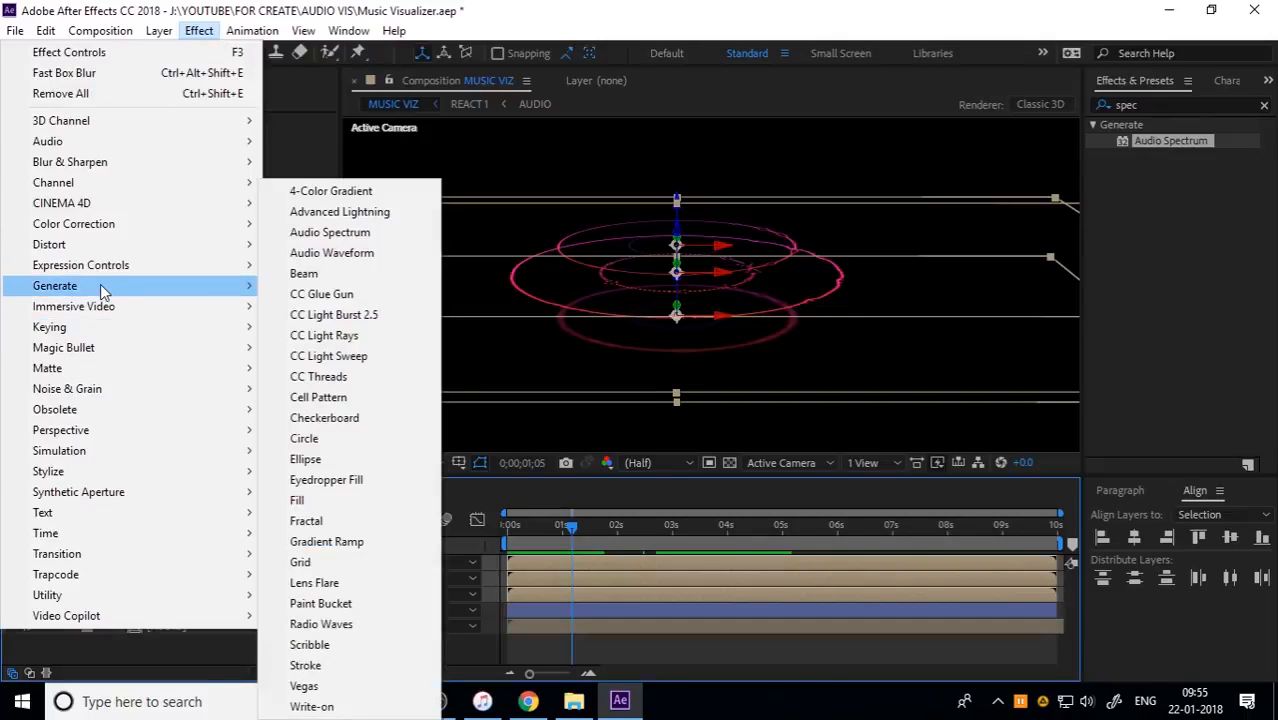
{"action": "left_click", "coordinate": [1087, 80]}
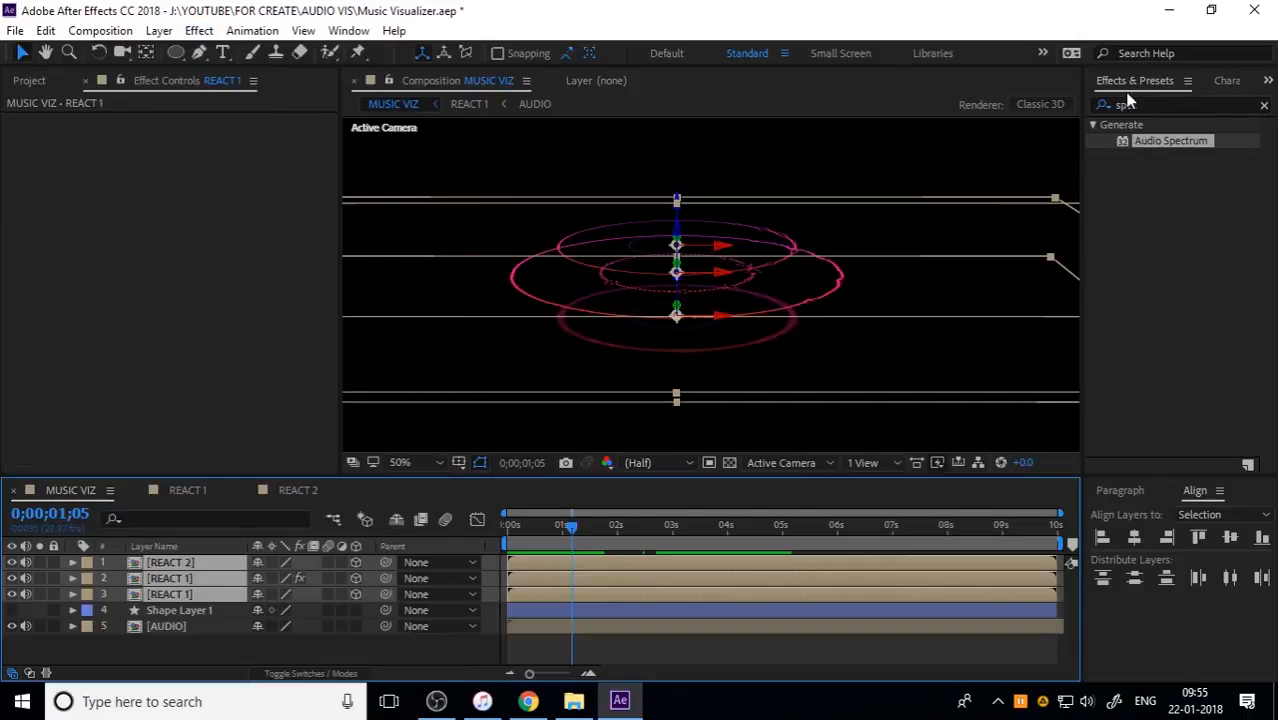
{"action": "left_click", "coordinate": [1202, 107]}
{"action": "type", "text": "glow"}
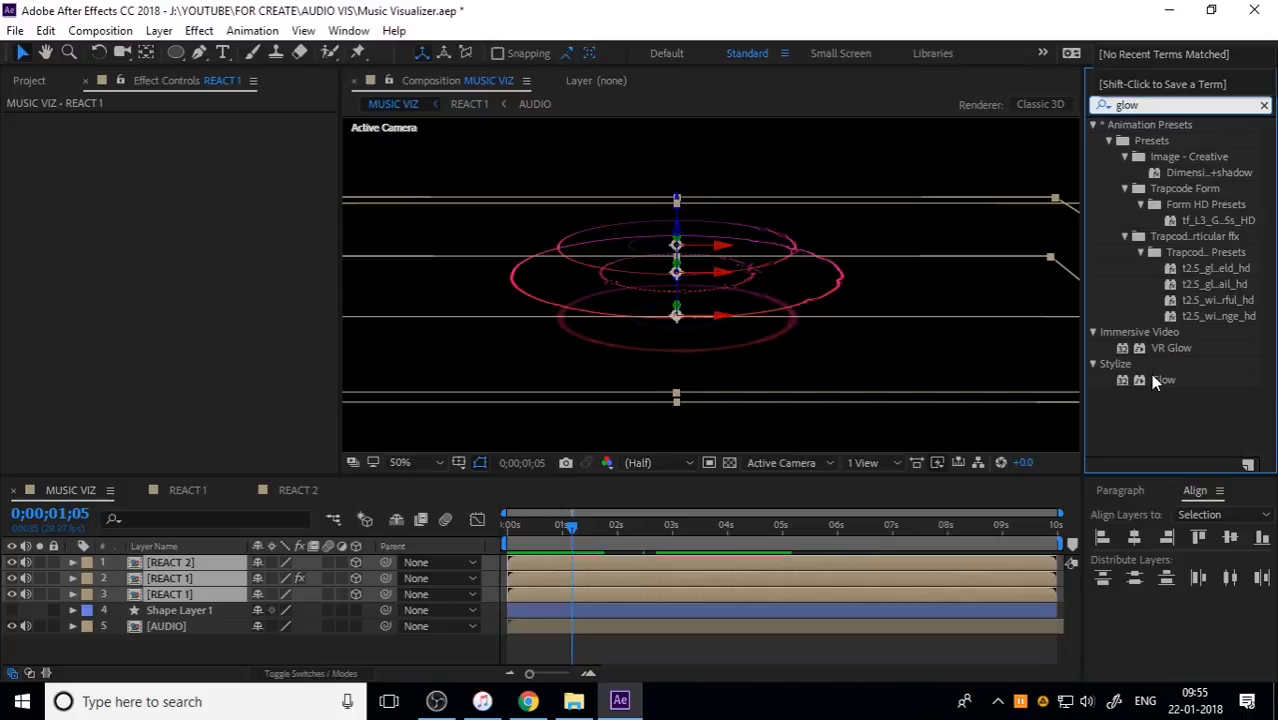
{"action": "left_click", "coordinate": [1264, 105]}
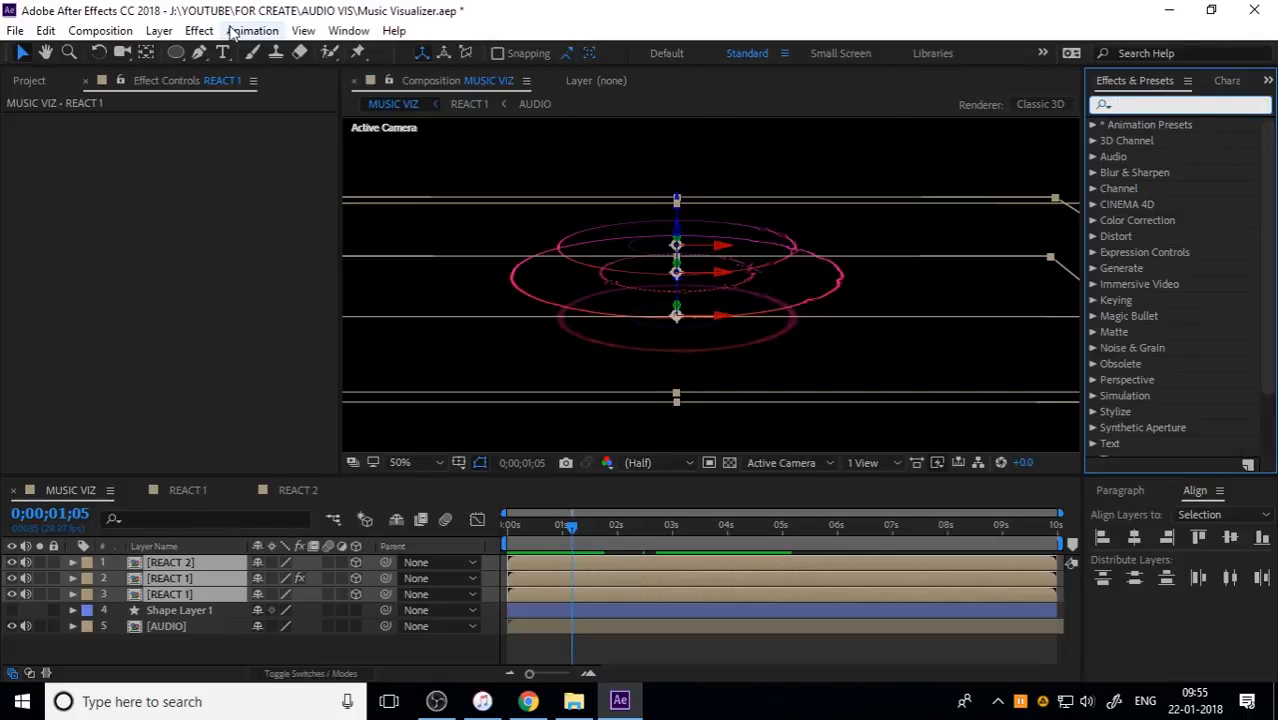
Apply the Stylize Glow effect to all three REACT layers in MUSIC VIZ.
{"action": "left_click", "coordinate": [199, 30]}
{"action": "left_click", "coordinate": [262, 647]}
{"action": "left_click", "coordinate": [206, 595]}
{"action": "left_click", "coordinate": [196, 563], "text": "shift"}
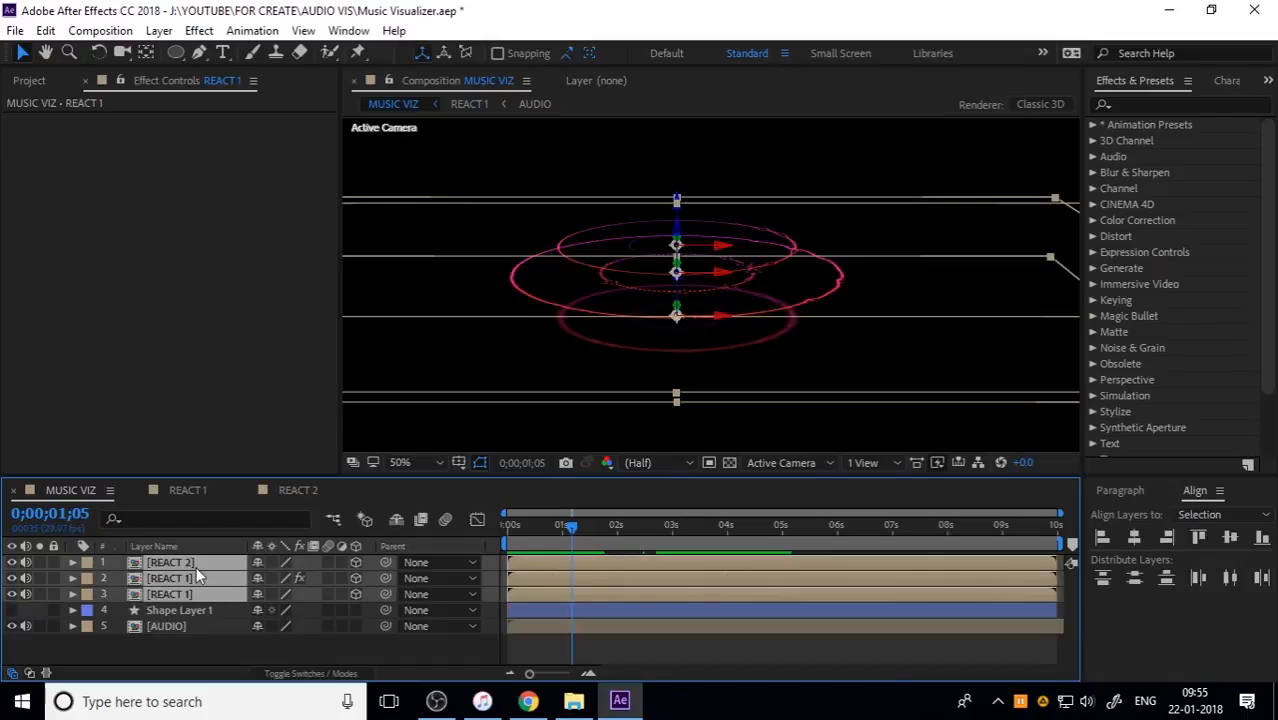
{"action": "left_click", "coordinate": [199, 30]}
{"action": "mouse_move", "coordinate": [90, 471]}
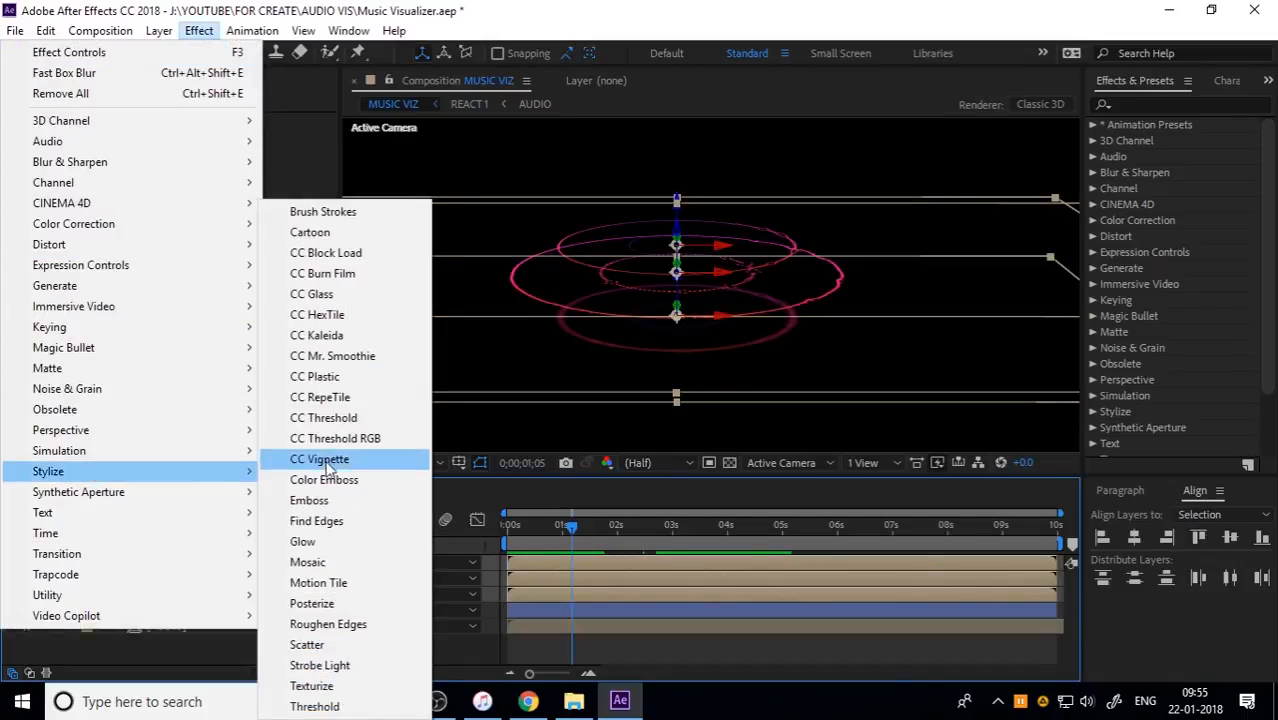
{"action": "left_click", "coordinate": [323, 545]}
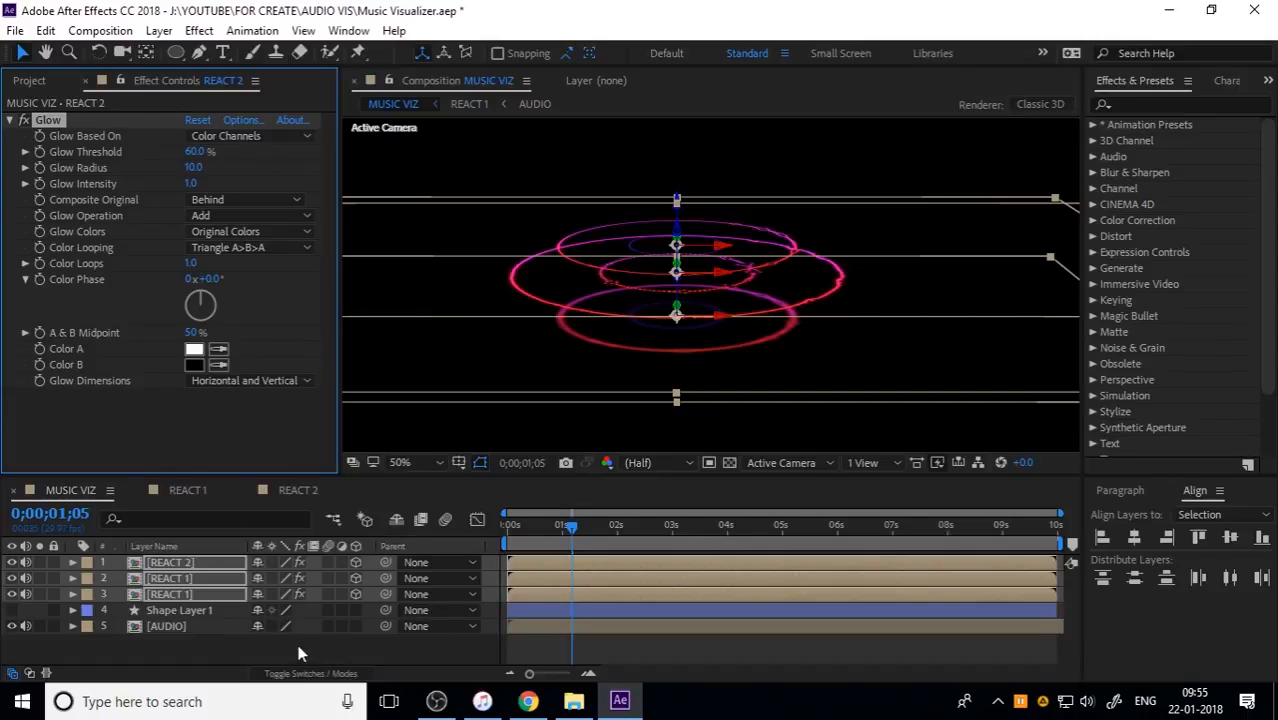
Move the Glow effect above Fast Box Blur on the blurred REACT 1 layer and deselect it.
{"action": "left_click", "coordinate": [243, 657]}
{"action": "left_click", "coordinate": [210, 578]}
{"action": "left_click", "coordinate": [193, 562]}
{"action": "left_click", "coordinate": [181, 577]}
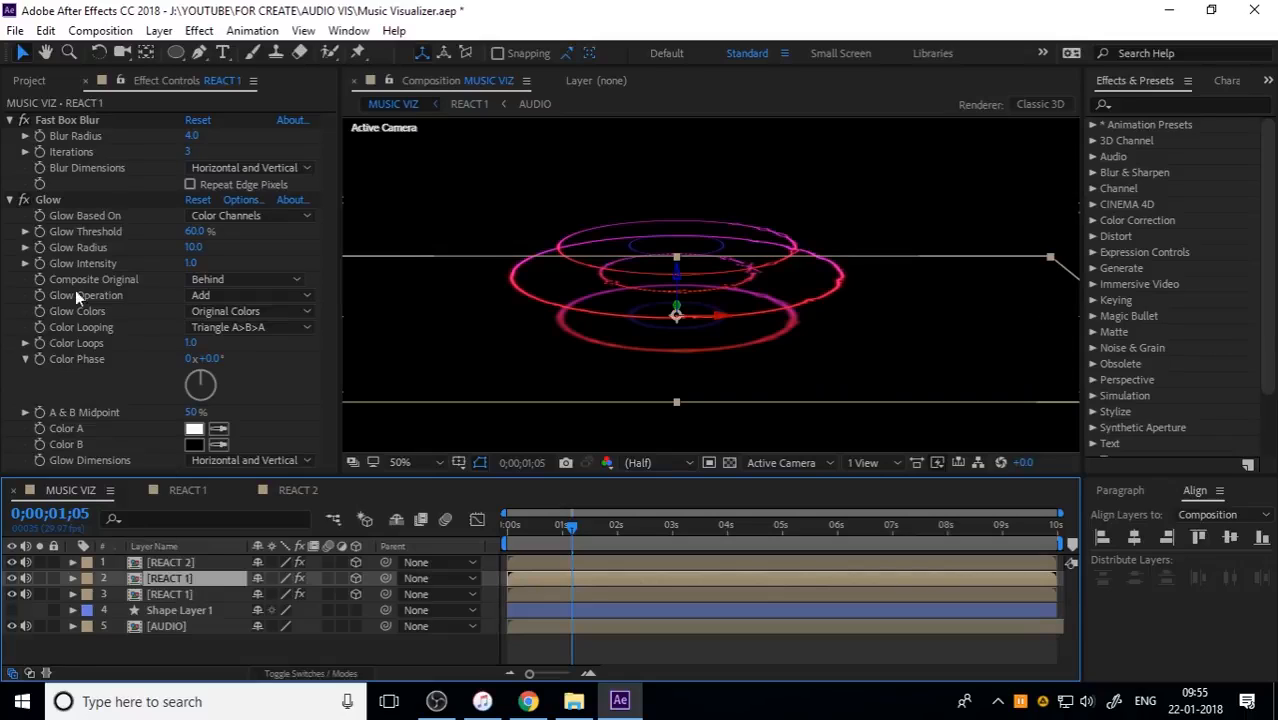
{"action": "left_click", "coordinate": [9, 200]}
{"action": "left_click_drag", "start_coordinate": [70, 196], "coordinate": [68, 115]}
{"action": "left_click", "coordinate": [572, 651]}
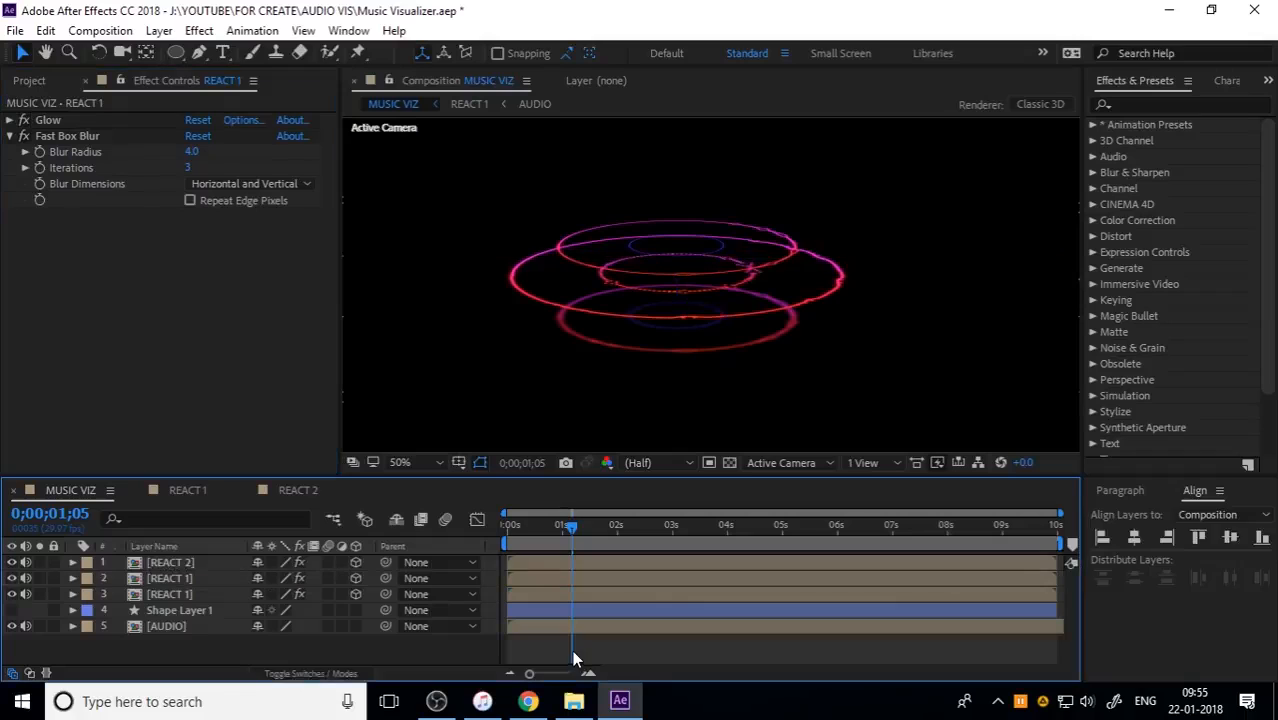
Preview the glowing rings from the start of the composition and check the REACT layers.
{"action": "left_click_drag", "start_coordinate": [524, 535], "coordinate": [429, 534]}
{"action": "key", "text": "space"}
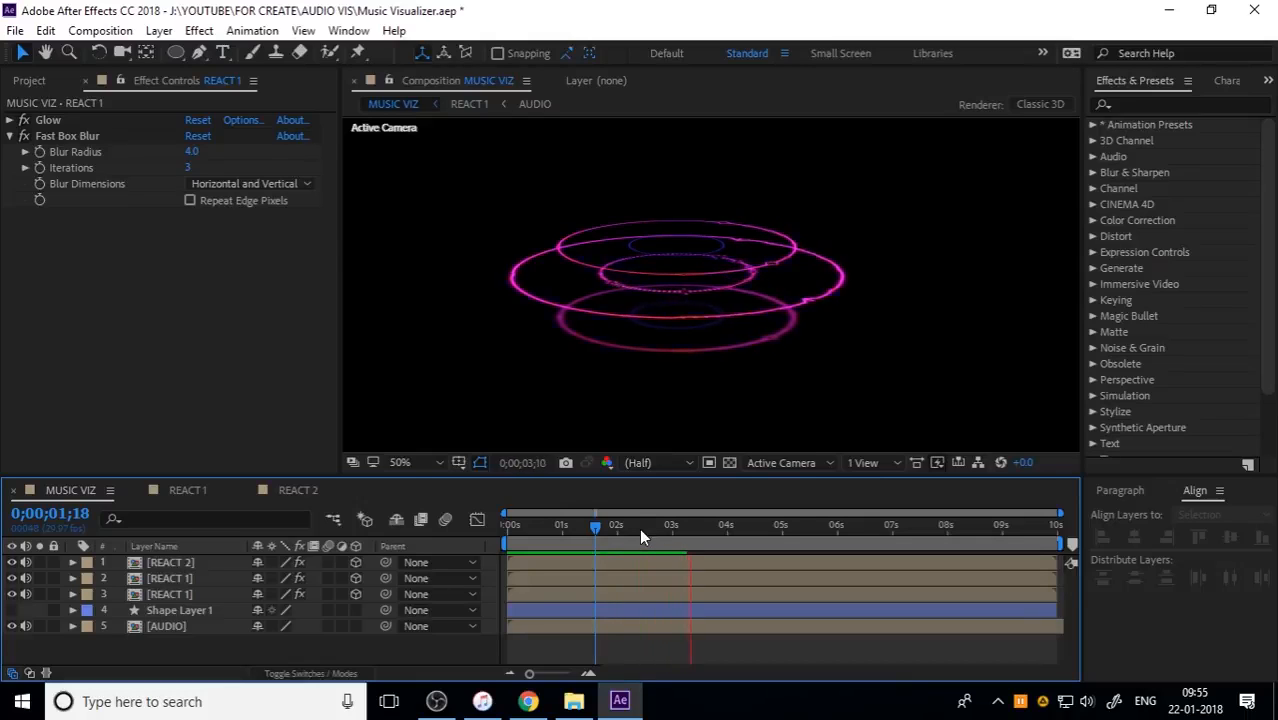
{"action": "left_click_drag", "start_coordinate": [709, 526], "coordinate": [428, 546]}
{"action": "key", "text": "space"}
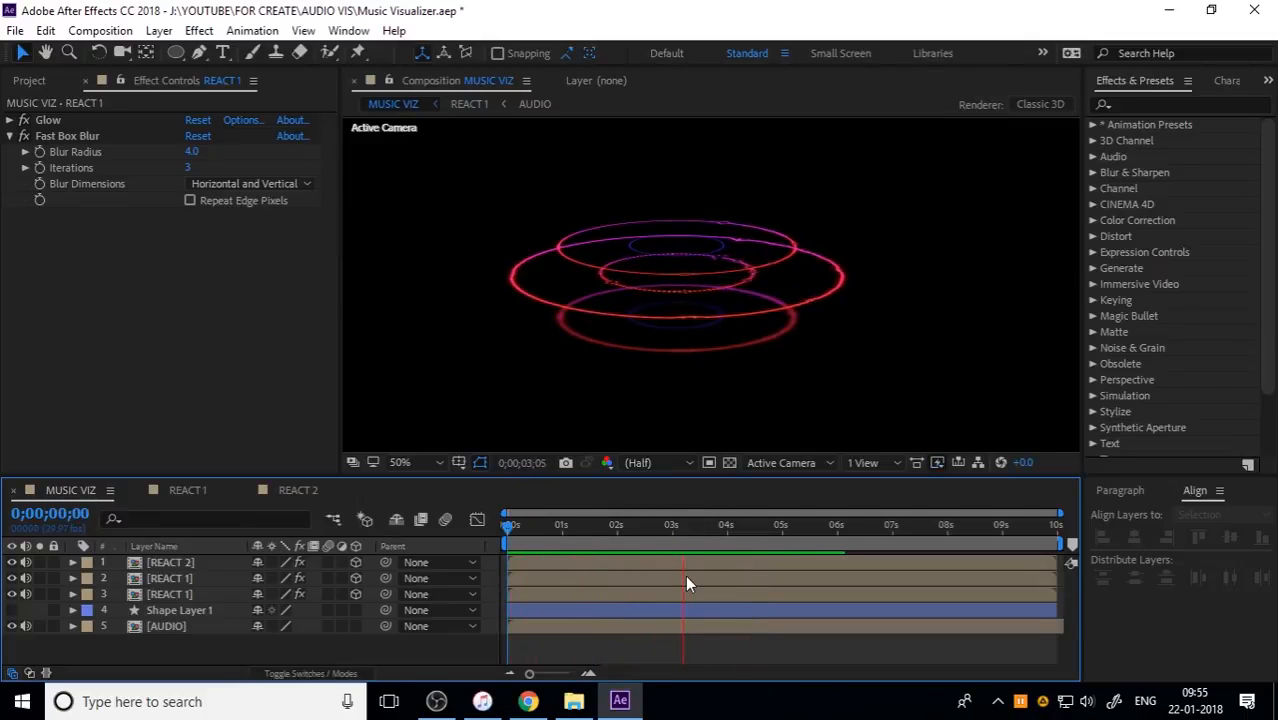
{"action": "key", "text": "space"}
{"action": "left_click", "coordinate": [199, 565]}
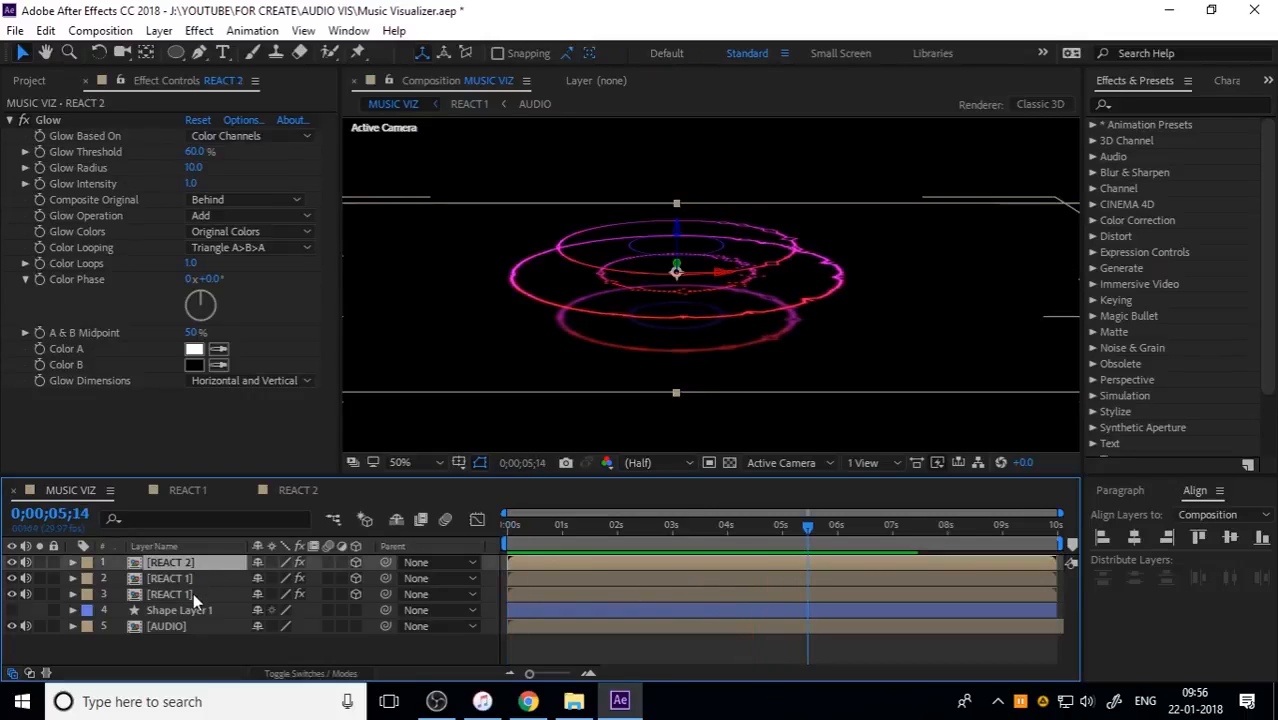
{"action": "left_click", "coordinate": [193, 593]}
Import the Wave, Element 8, D.png and D.mov files from the AUDIO VIS folder into the project.
{"action": "left_click", "coordinate": [573, 701]}
{"action": "left_click", "coordinate": [234, 211]}
{"action": "left_click", "coordinate": [718, 215]}
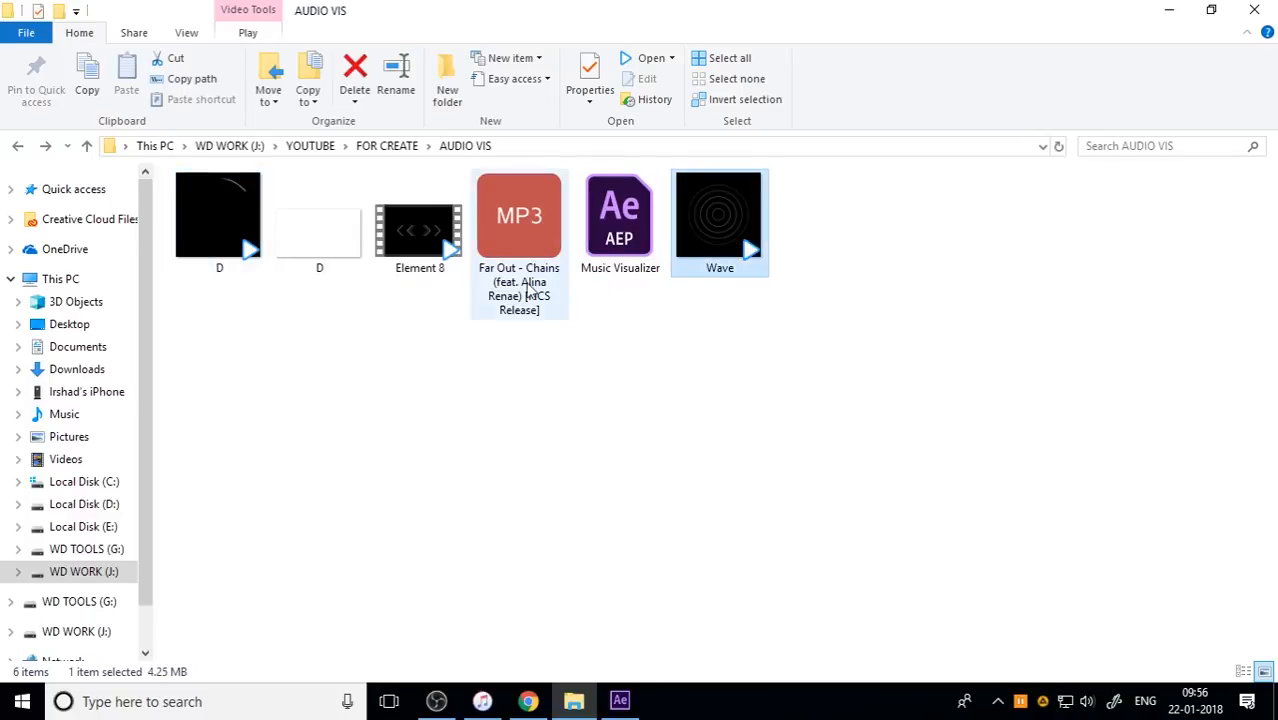
{"action": "left_click", "coordinate": [420, 230], "text": "ctrl"}
{"action": "left_click", "coordinate": [283, 260], "text": "ctrl"}
{"action": "left_click", "coordinate": [220, 225], "text": "ctrl"}
{"action": "left_click_drag", "start_coordinate": [230, 250], "coordinate": [120, 393]}
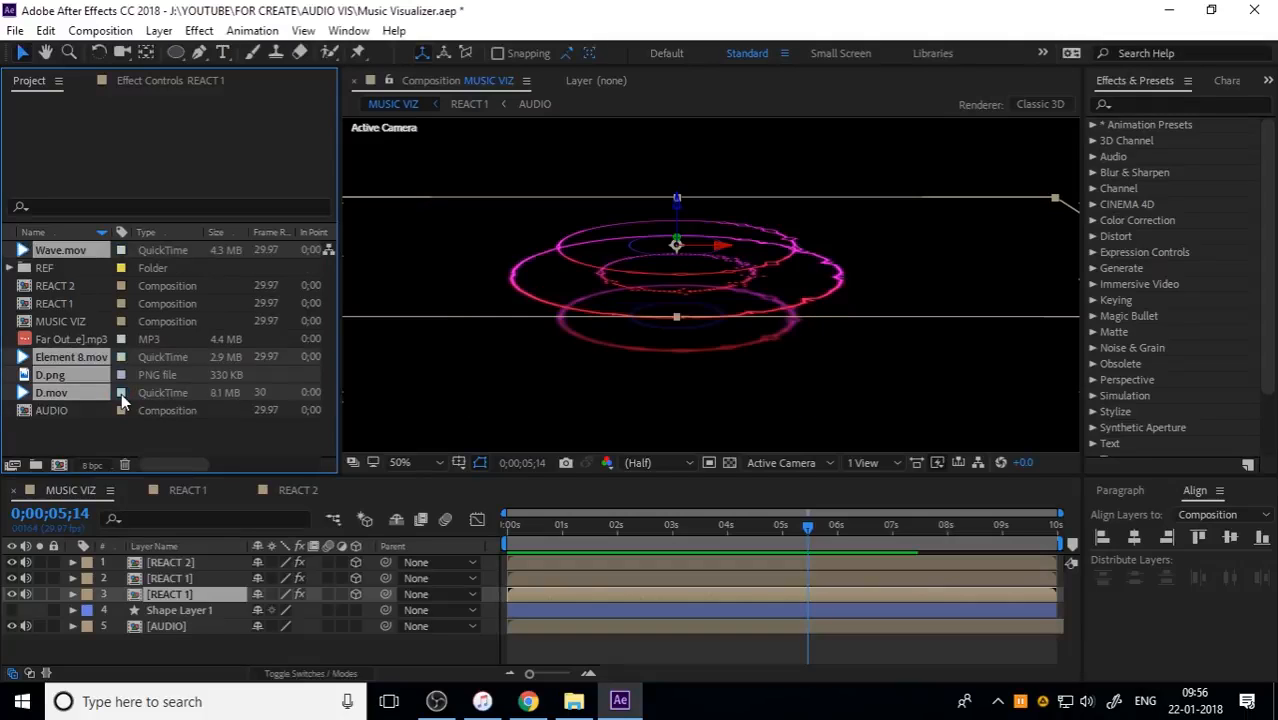
Add the four imported files to MUSIC VIZ below the REACT layers and make them 3D layers.
{"action": "left_click_drag", "start_coordinate": [72, 391], "coordinate": [182, 601]}
{"action": "left_click", "coordinate": [355, 611]}
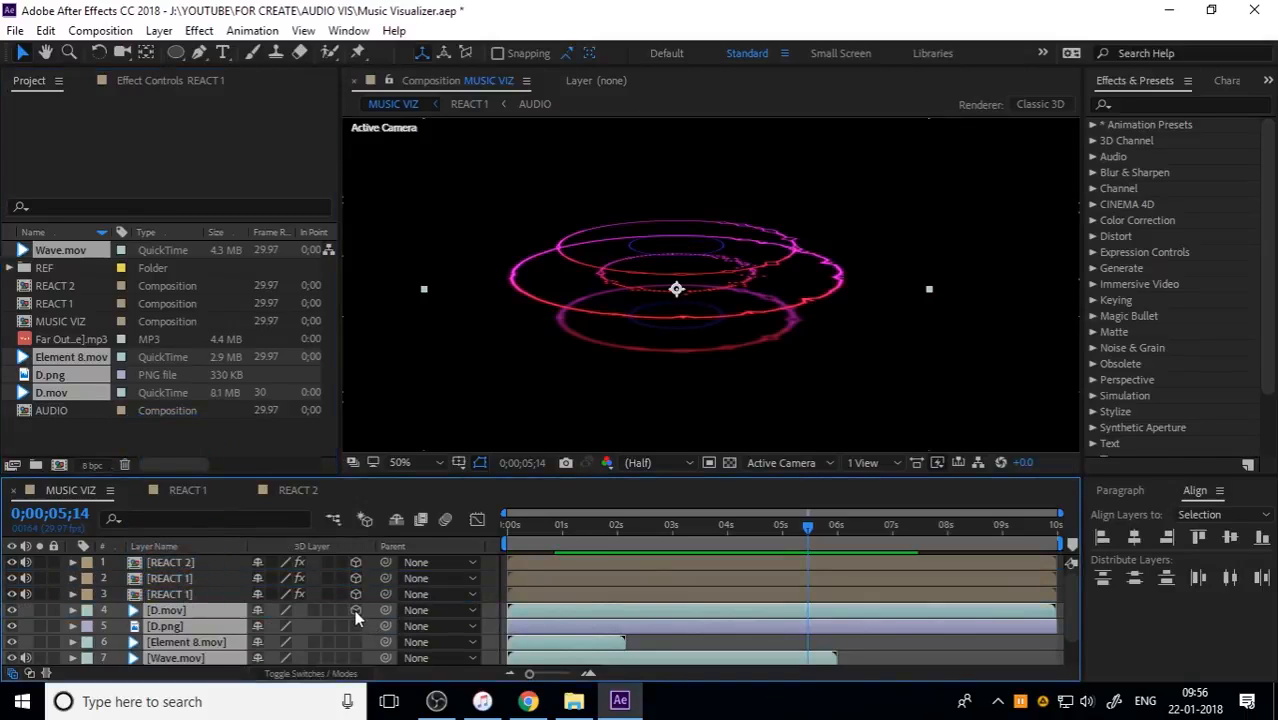
{"action": "left_click_drag", "start_coordinate": [355, 617], "coordinate": [355, 658]}
Set the X orientation of the D.mov, D.png, Element 8.mov and Wave.mov layers to -75°.
{"action": "left_click_drag", "start_coordinate": [552, 527], "coordinate": [523, 527]}
{"action": "mouse_move", "coordinate": [709, 289]}
{"action": "left_mouse_down"}
{"action": "mouse_move", "coordinate": [693, 285]}
{"action": "mouse_move", "coordinate": [701, 298]}
{"action": "left_mouse_up"}
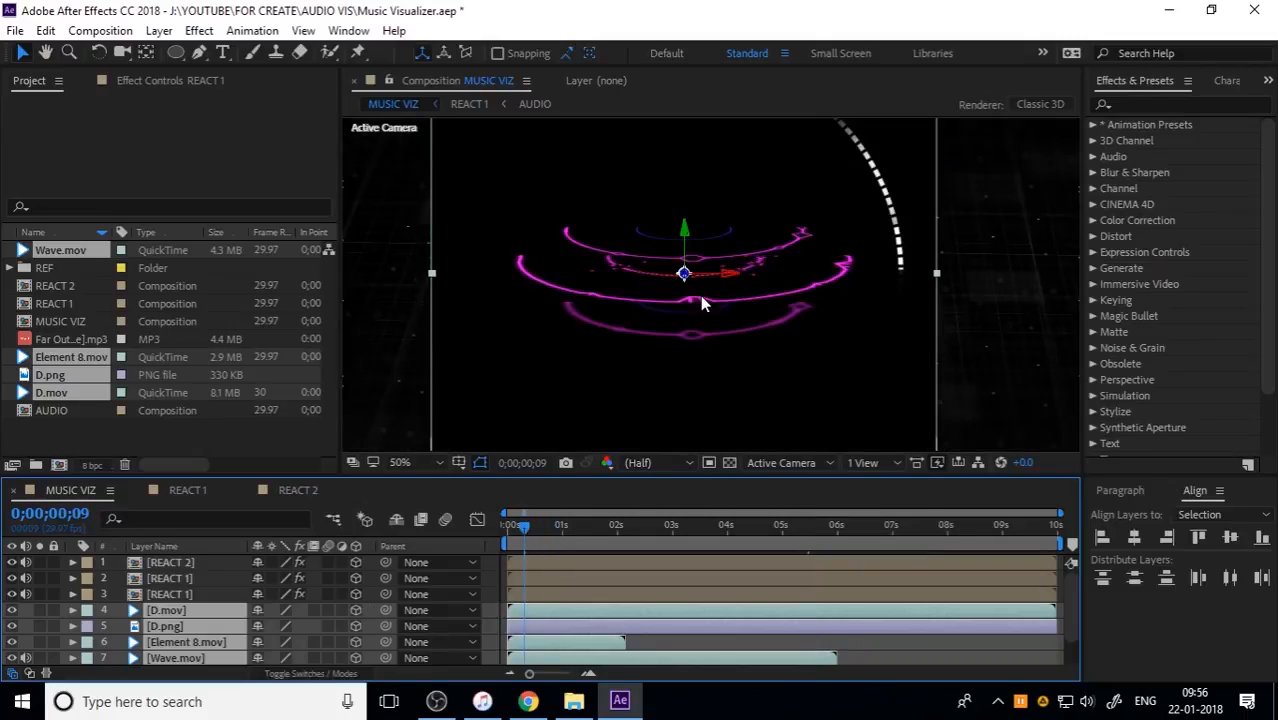
{"action": "scroll", "coordinate": [701, 296], "scroll_direction": "down", "scroll_amount": 1}
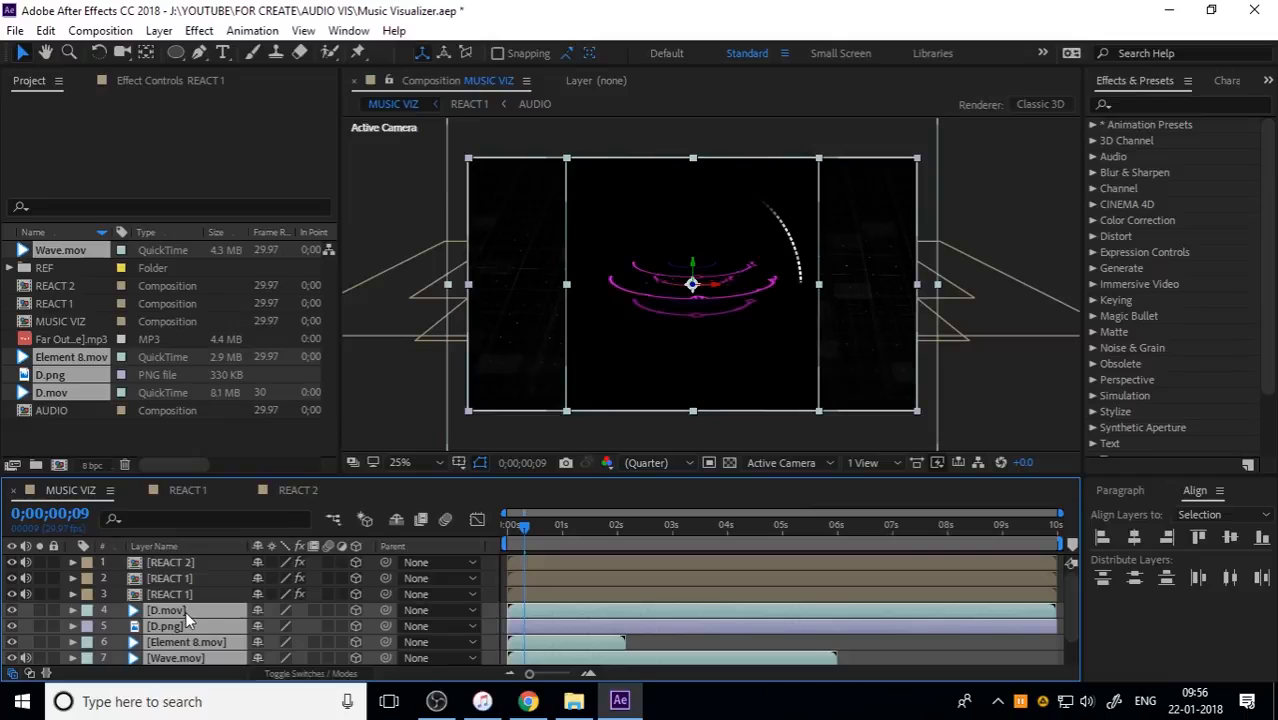
{"action": "key", "text": "r"}
{"action": "scroll", "coordinate": [216, 639], "scroll_direction": "down", "scroll_amount": 2}
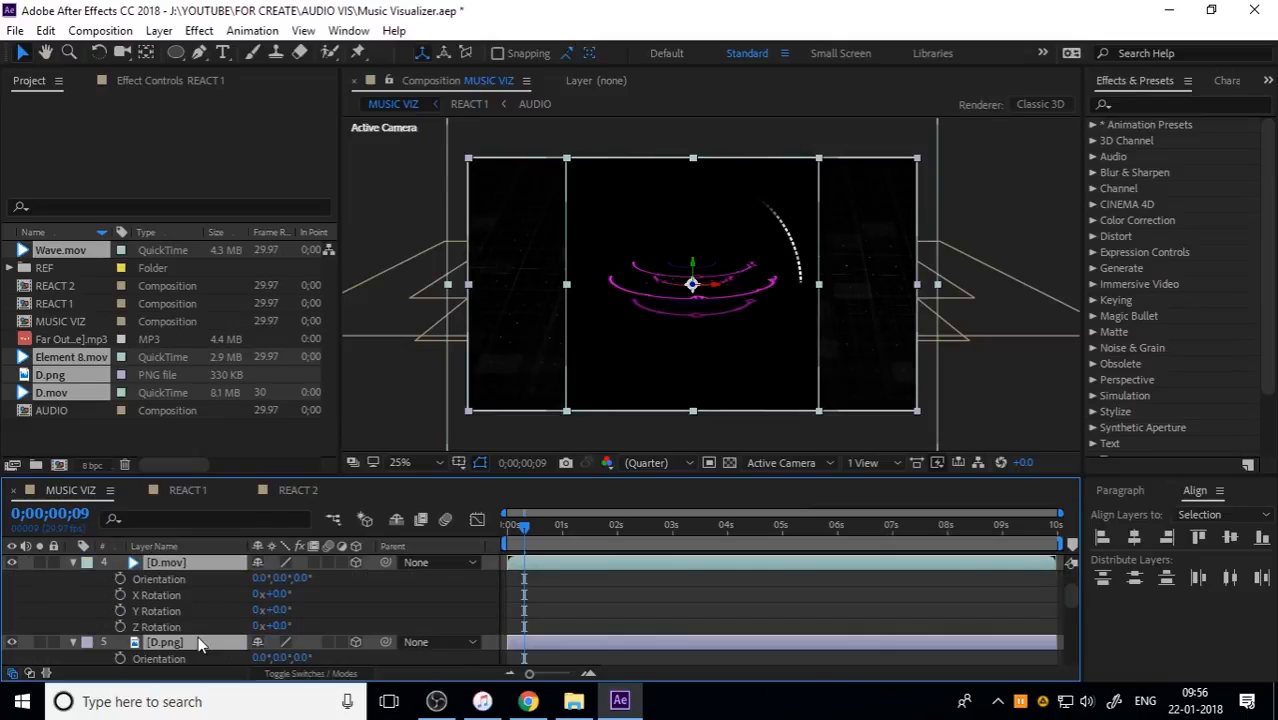
{"action": "left_click", "coordinate": [260, 579]}
{"action": "type", "text": "-75"}
{"action": "key", "text": "Return"}
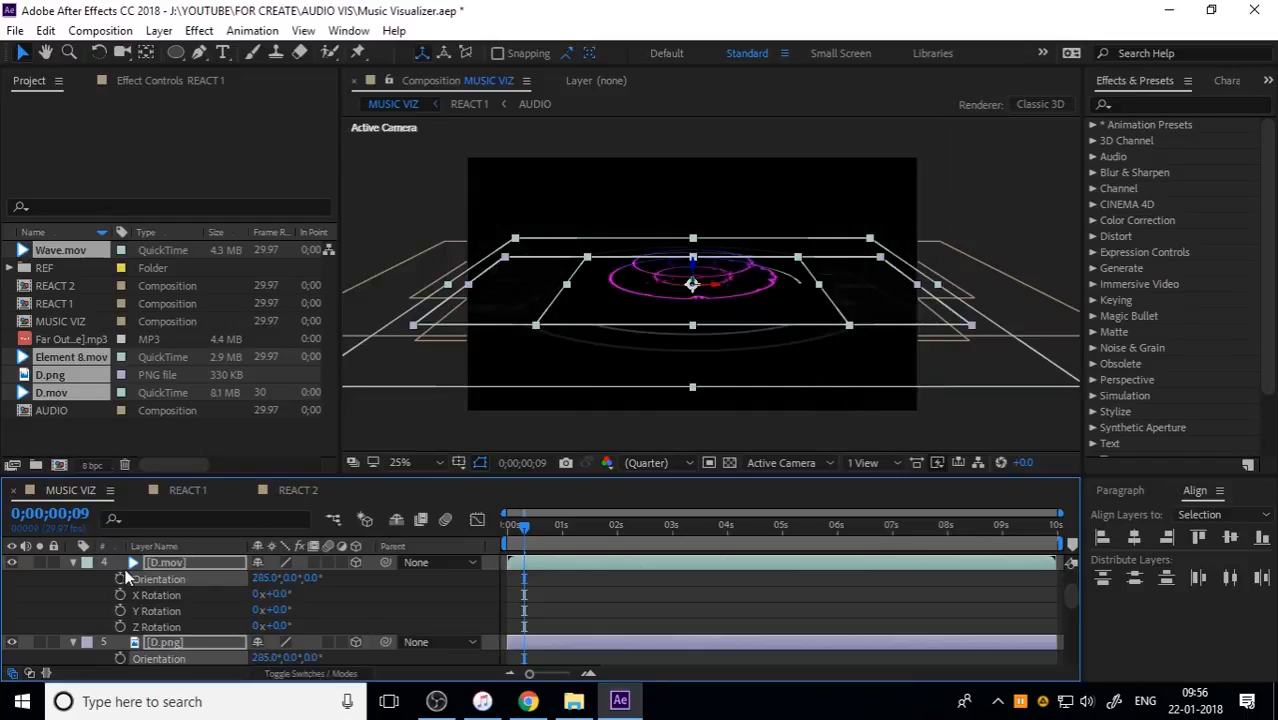
{"action": "left_click", "coordinate": [74, 565]}
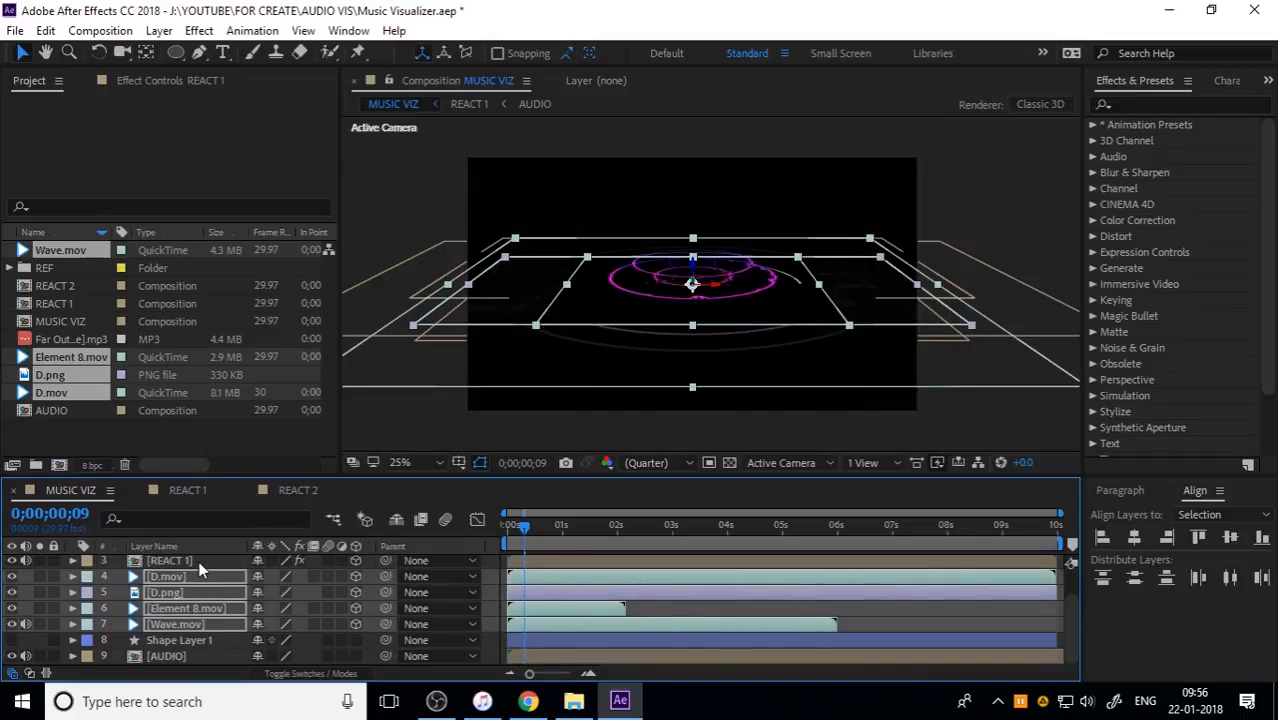
{"action": "left_click", "coordinate": [1007, 404]}
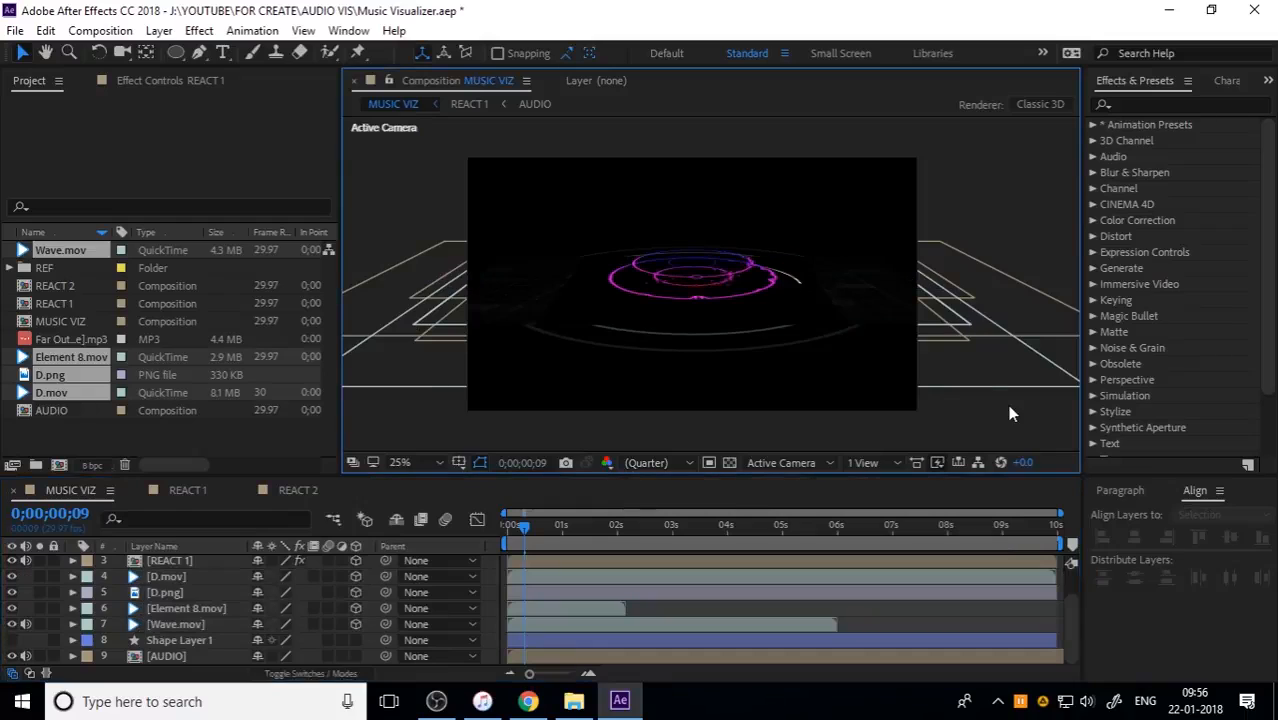
{"action": "scroll", "coordinate": [766, 321], "scroll_direction": "up", "scroll_amount": 2}
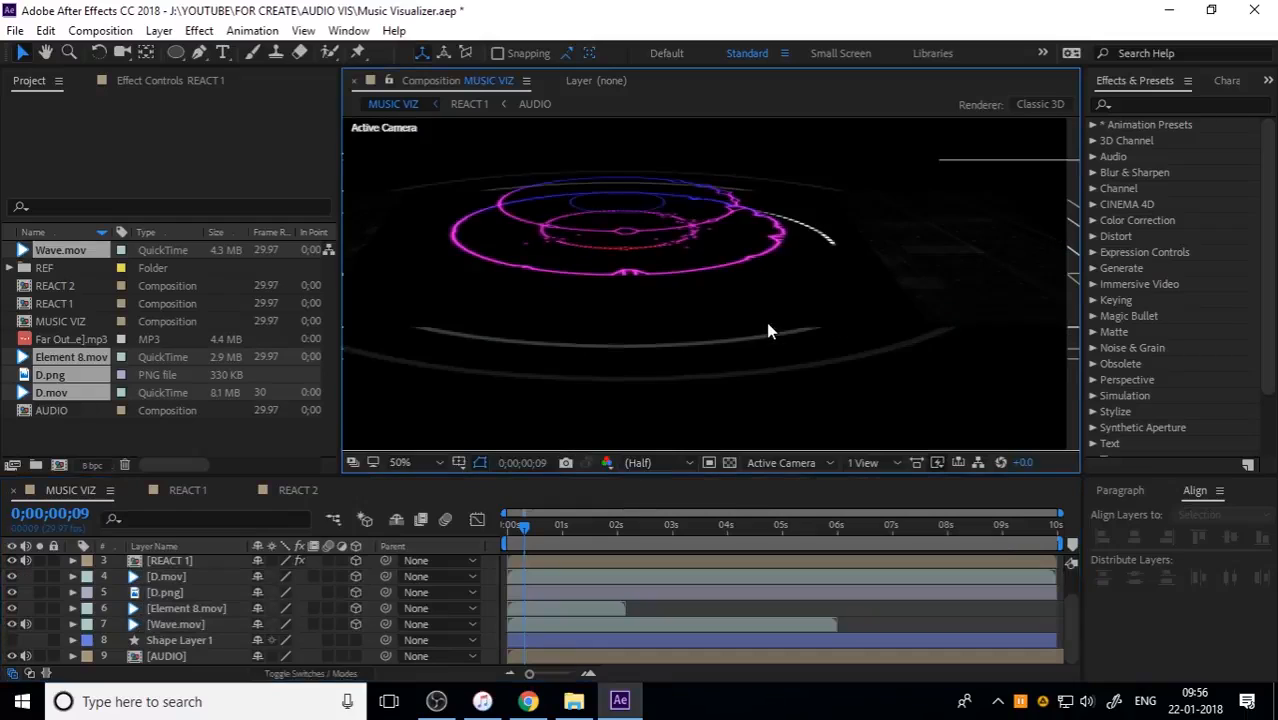
Raise the D.mov layer slightly along its blue Z axis in the composition.
{"action": "left_click", "coordinate": [186, 577]}
{"action": "key", "text": "h"}
{"action": "left_click_drag", "start_coordinate": [684, 312], "coordinate": [745, 305]}
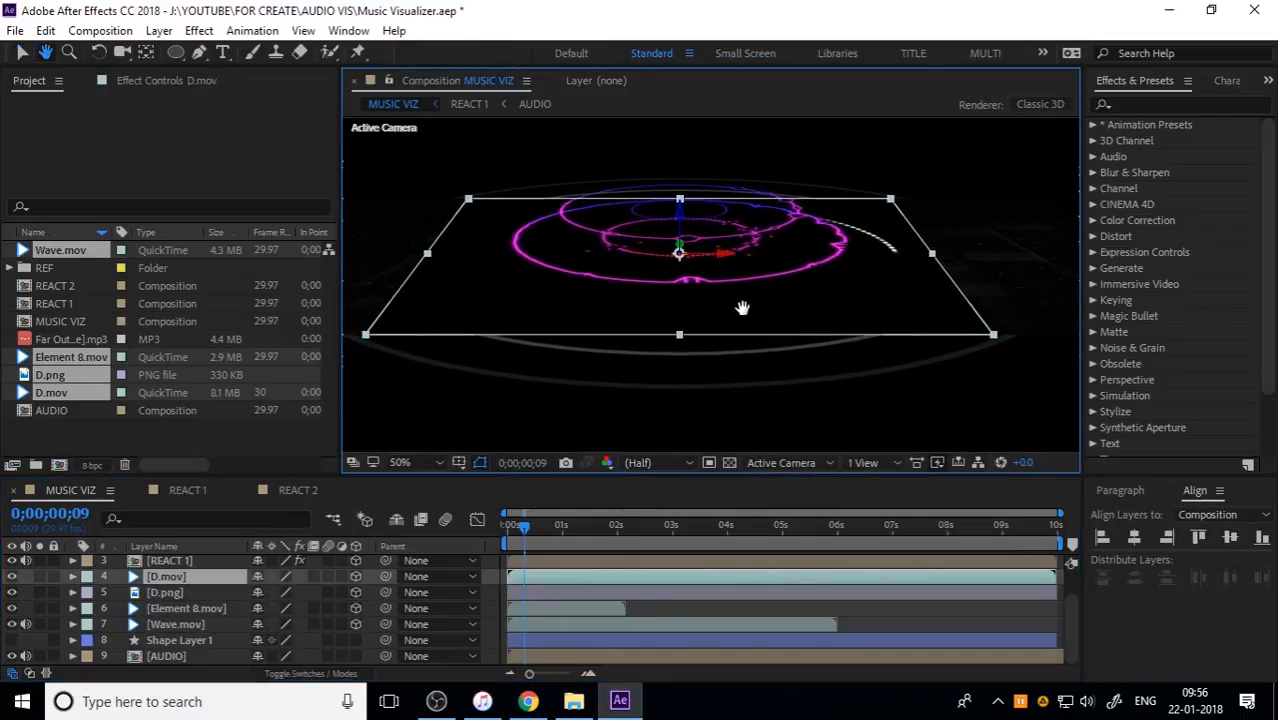
{"action": "key", "text": "v"}
{"action": "left_click_drag", "start_coordinate": [680, 218], "coordinate": [688, 180]}
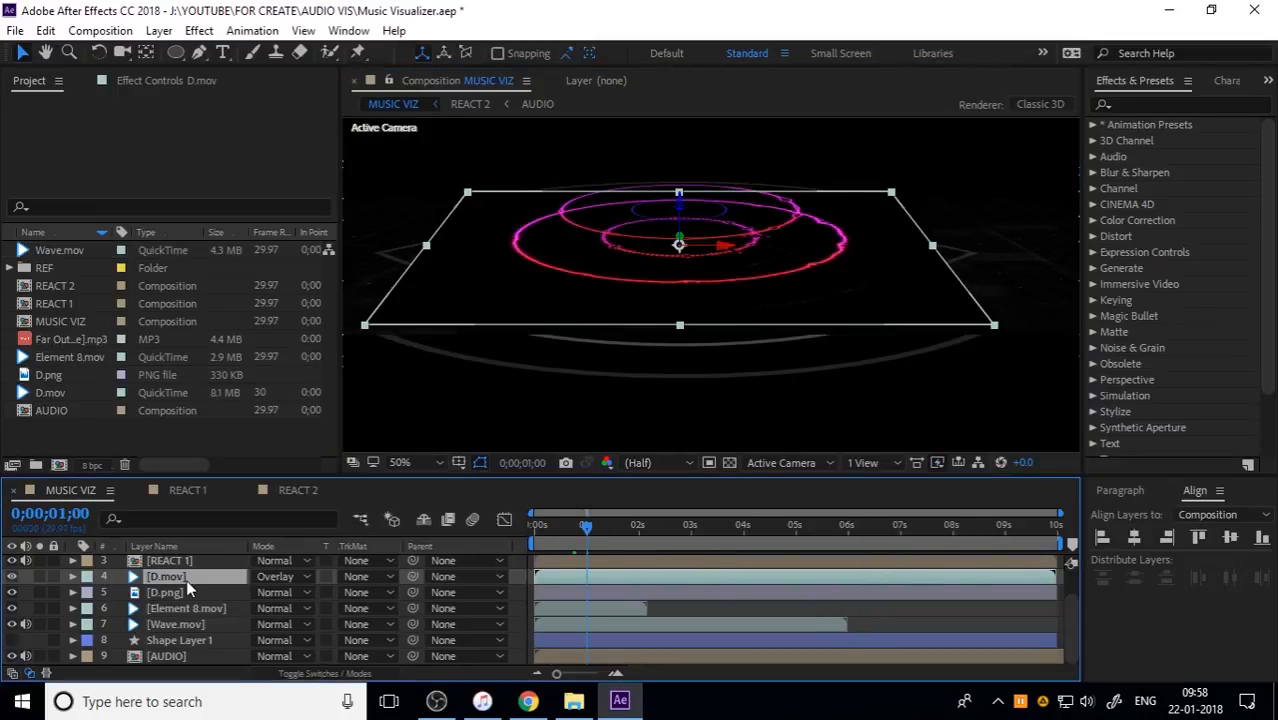
Set the blending mode of the D.mov, Element 8.mov and Wave.mov layers to Add.
{"action": "left_click", "coordinate": [280, 577]}
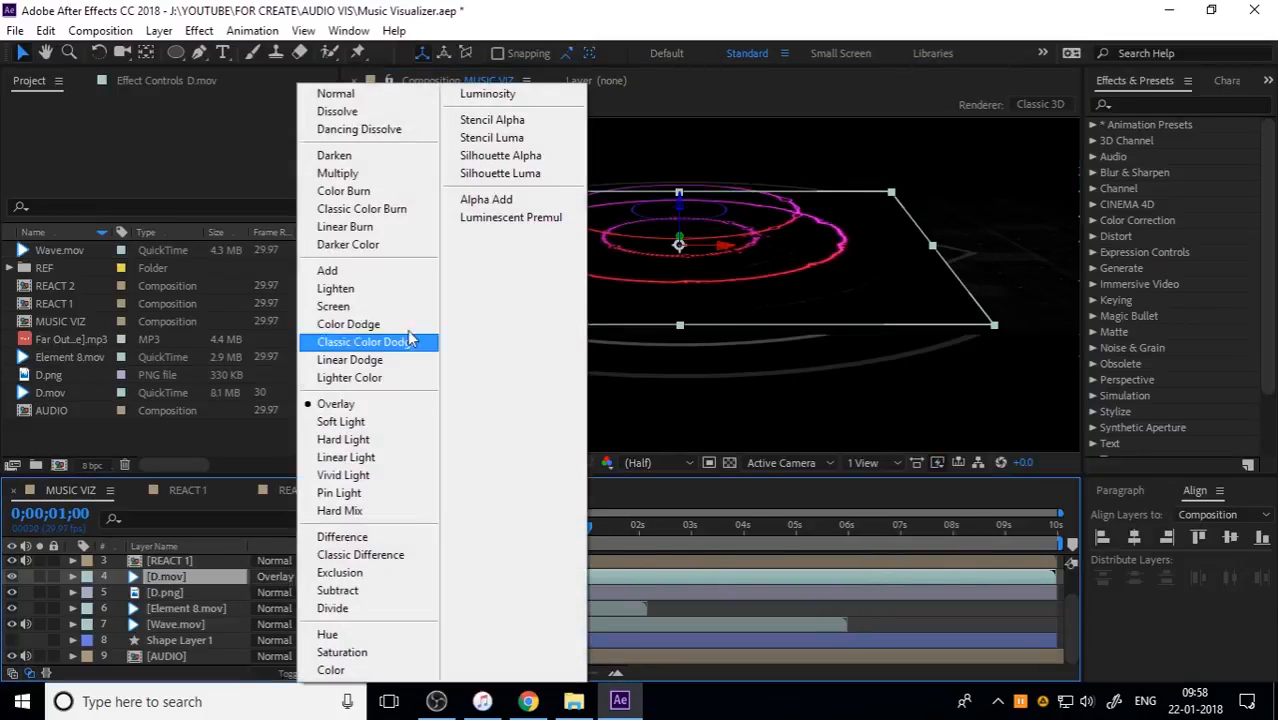
{"action": "left_click", "coordinate": [380, 273]}
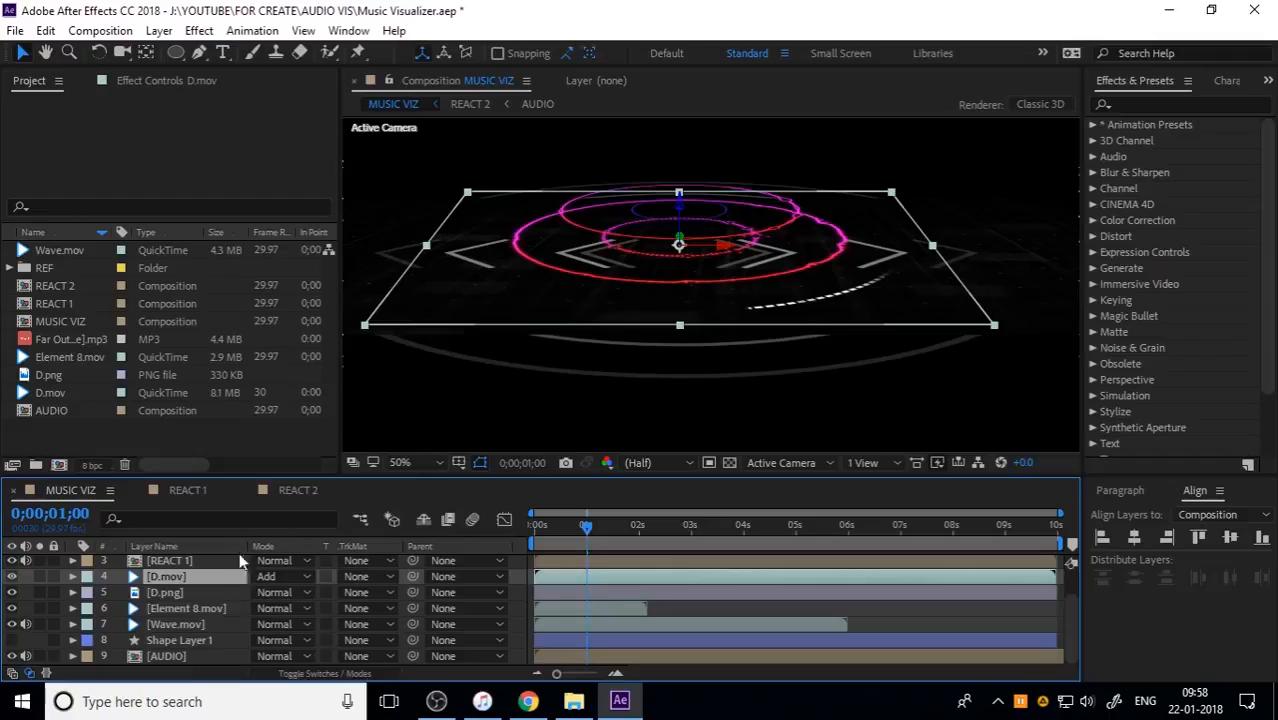
{"action": "left_click", "coordinate": [192, 607]}
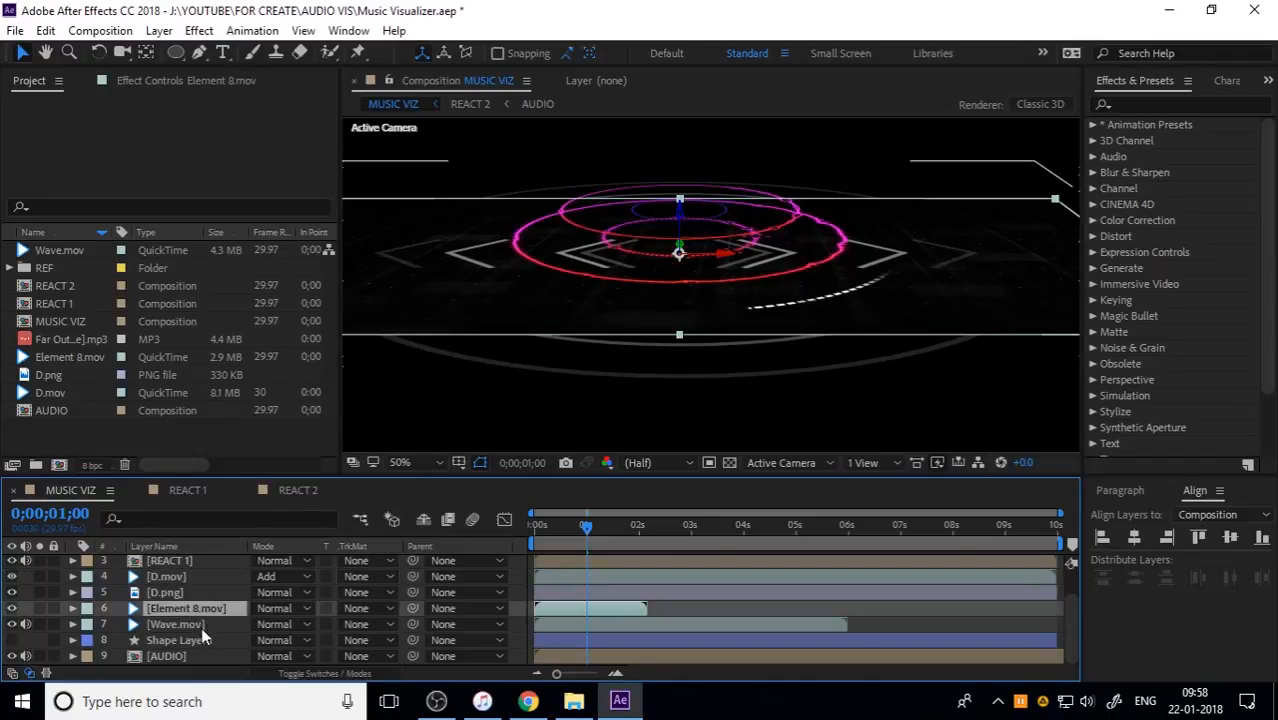
{"action": "left_click", "coordinate": [201, 625], "text": "shift"}
{"action": "left_click", "coordinate": [300, 610]}
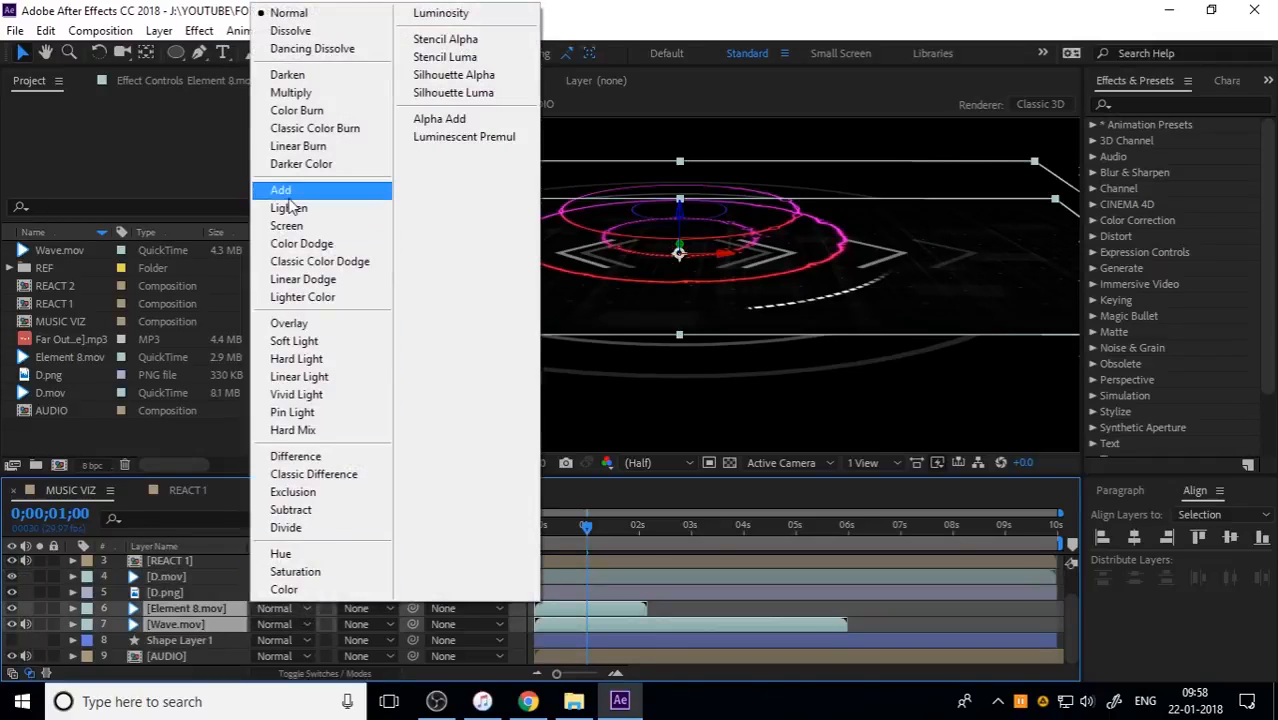
{"action": "left_click", "coordinate": [281, 190]}
Scale the Element 8.mov layer down to 26%.
{"action": "left_click", "coordinate": [202, 599]}
{"action": "left_click", "coordinate": [200, 612]}
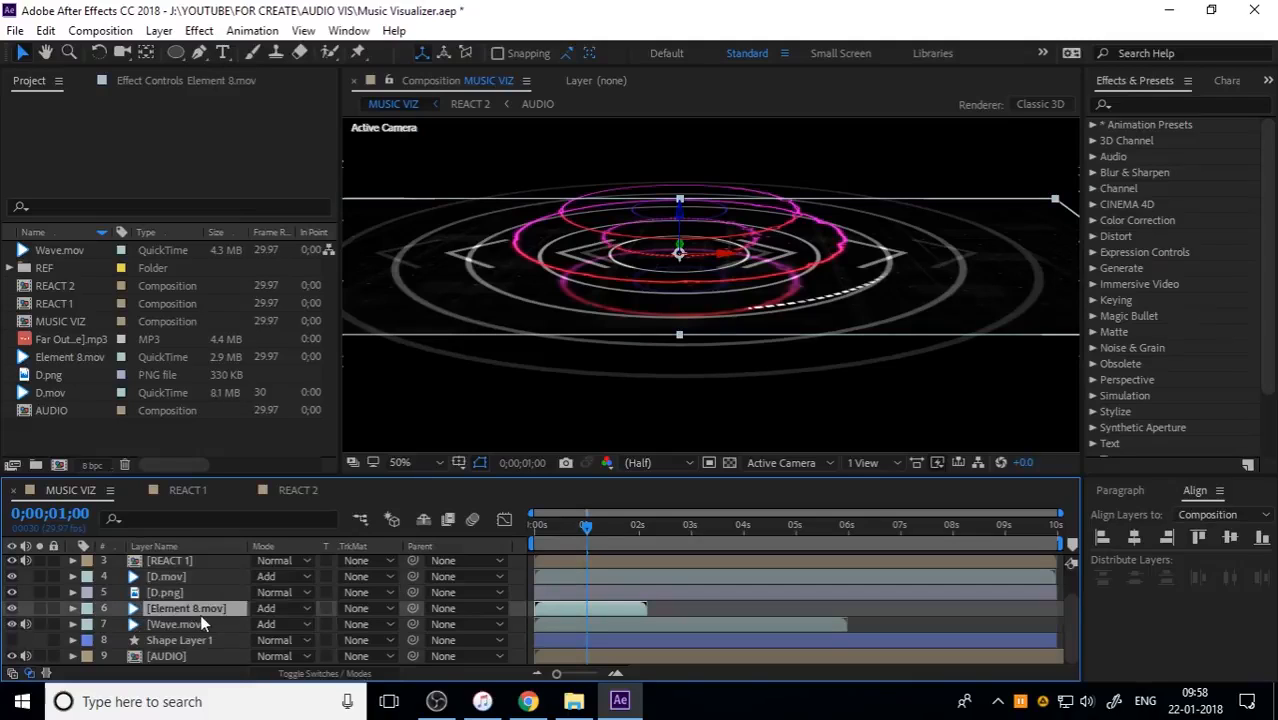
{"action": "scroll", "coordinate": [645, 274], "scroll_direction": "down", "scroll_amount": 2}
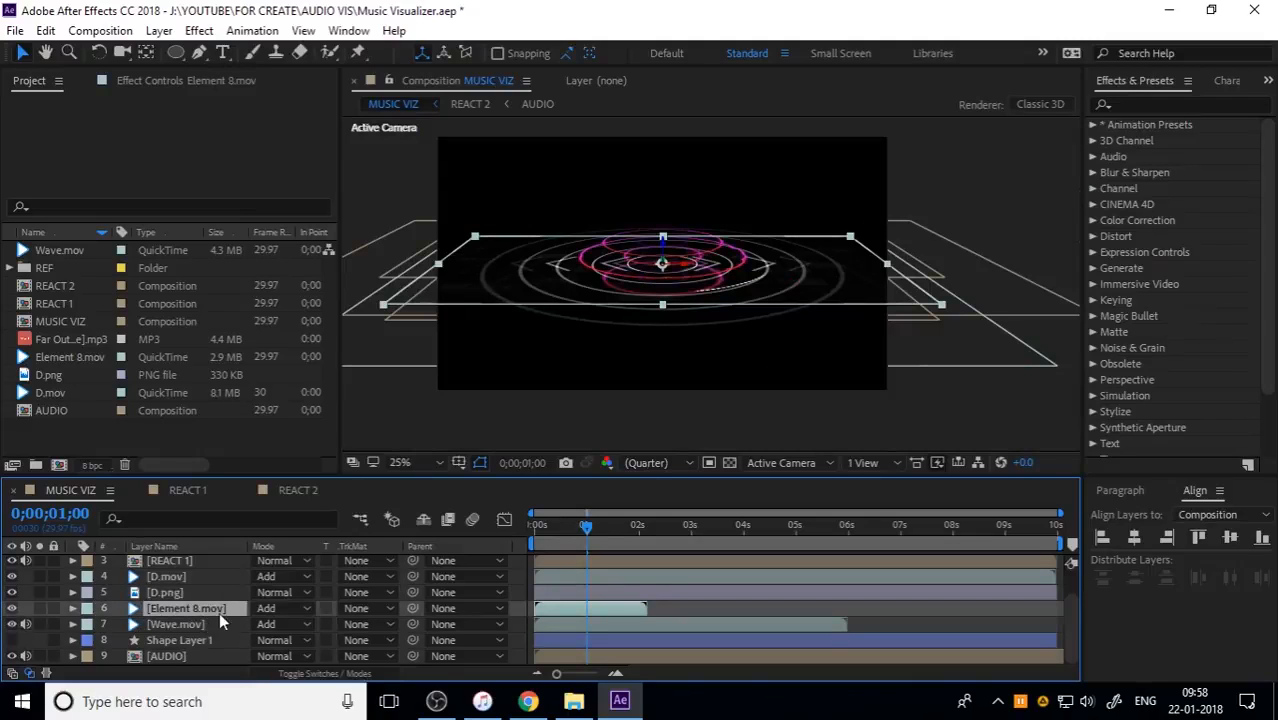
{"action": "key", "text": "s"}
{"action": "mouse_move", "coordinate": [333, 624]}
{"action": "left_mouse_down"}
{"action": "mouse_move", "coordinate": [280, 624]}
{"action": "mouse_move", "coordinate": [316, 625]}
{"action": "left_mouse_up"}
{"action": "scroll", "coordinate": [668, 277], "scroll_direction": "up", "scroll_amount": 2}
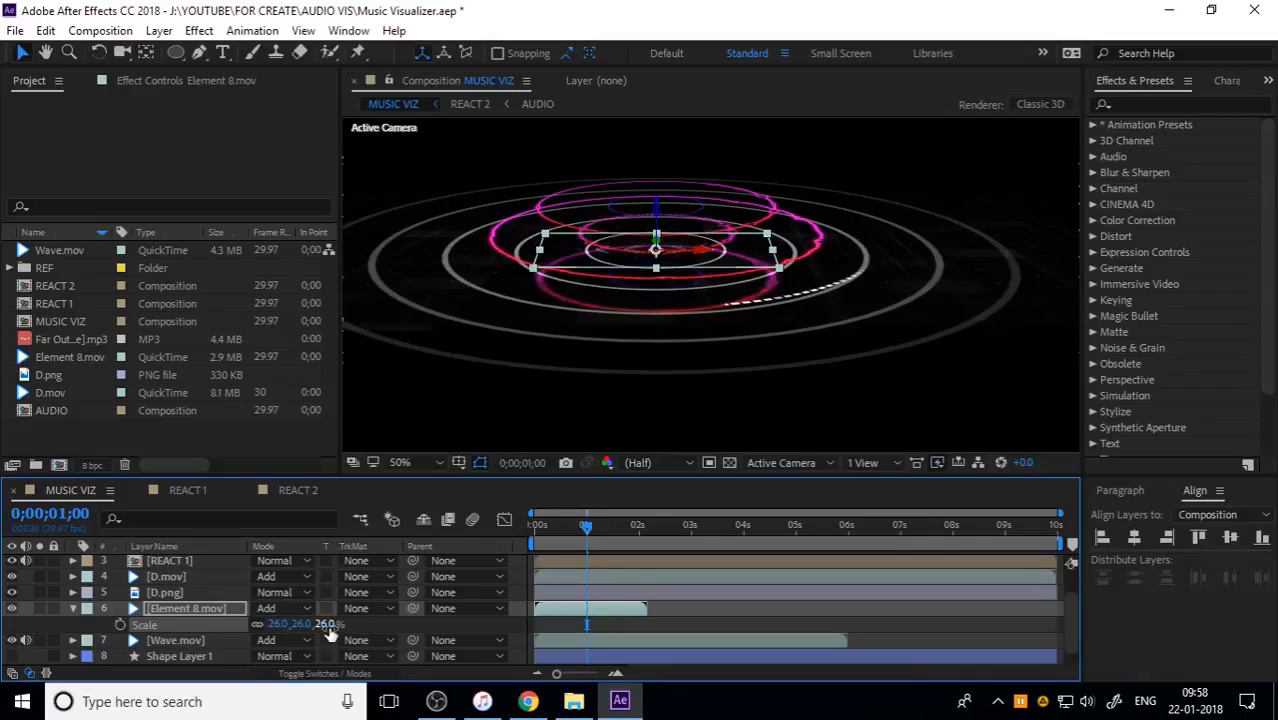
{"action": "left_click", "coordinate": [326, 624]}
{"action": "key", "text": "Return"}
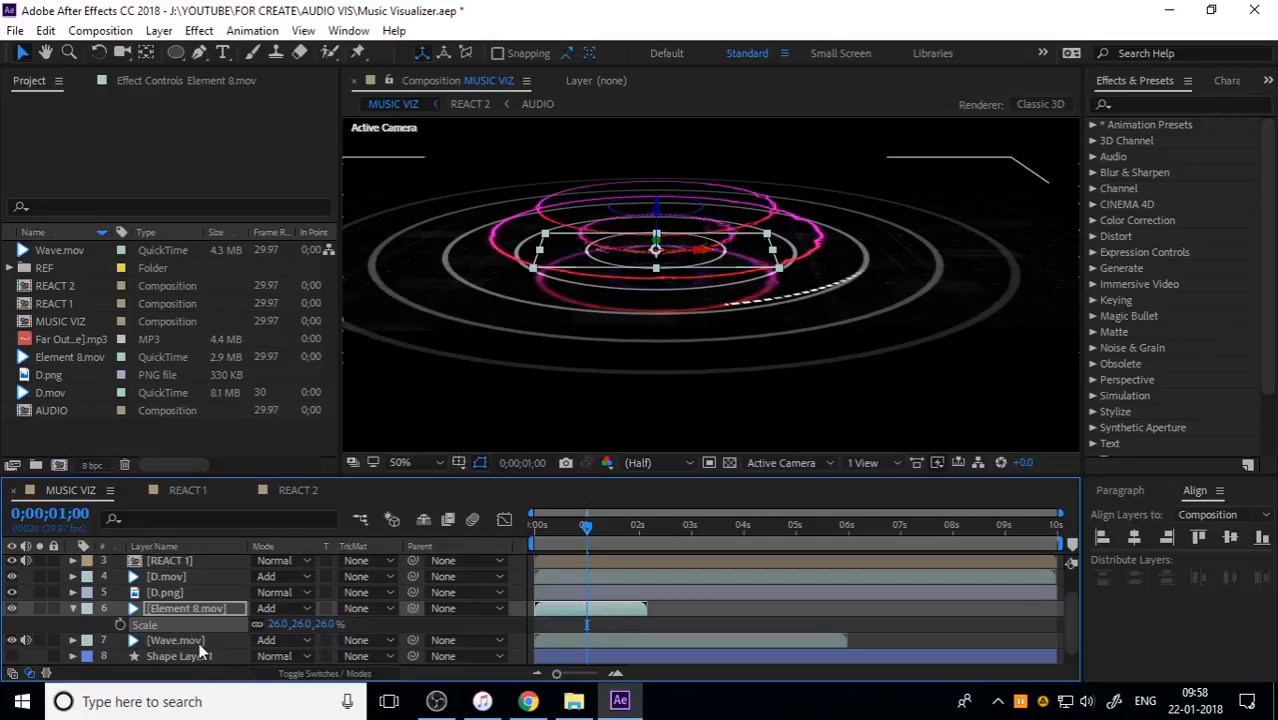
Scale the Wave.mov layer down to 32%.
{"action": "left_click", "coordinate": [197, 640]}
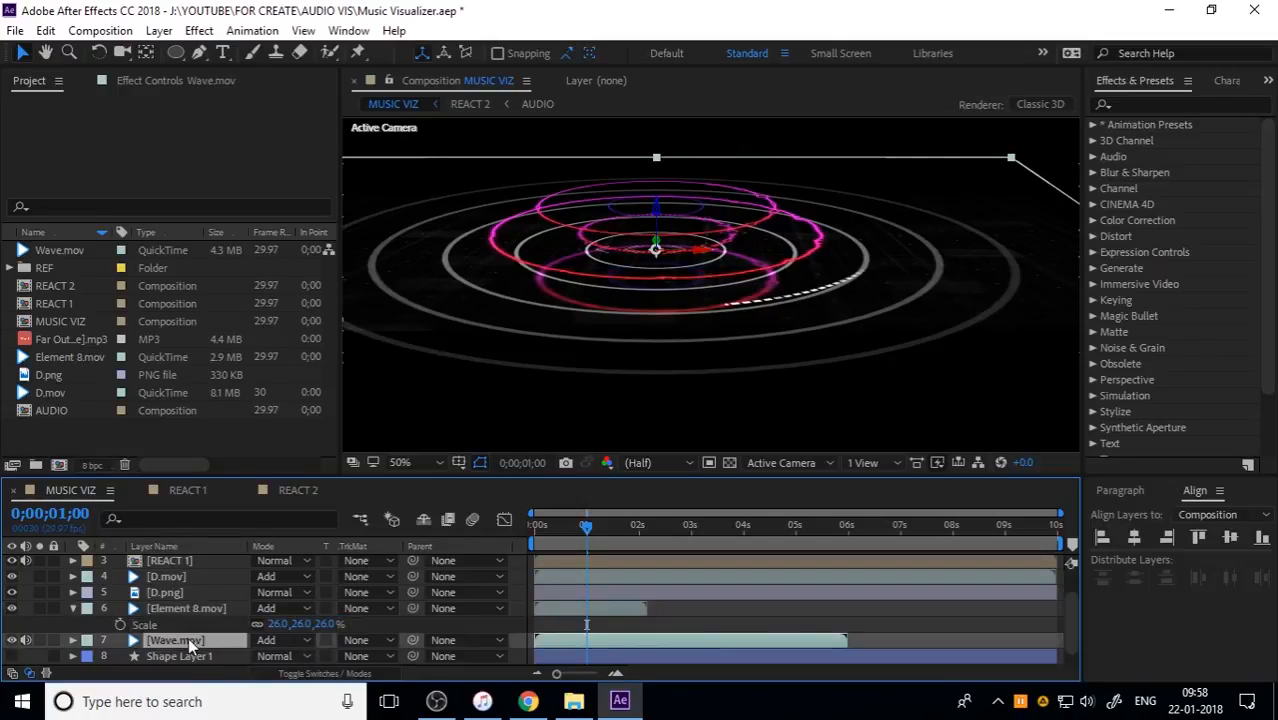
{"action": "key", "text": "s"}
{"action": "left_click", "coordinate": [334, 656]}
{"action": "left_click_drag", "start_coordinate": [334, 656], "coordinate": [268, 656]}
{"action": "mouse_move", "coordinate": [655, 210]}
{"action": "left_mouse_down"}
{"action": "mouse_move", "coordinate": [656, 185]}
{"action": "mouse_move", "coordinate": [654, 232]}
{"action": "mouse_move", "coordinate": [650, 174]}
{"action": "mouse_move", "coordinate": [640, 226]}
{"action": "mouse_move", "coordinate": [640, 211]}
{"action": "left_mouse_up"}
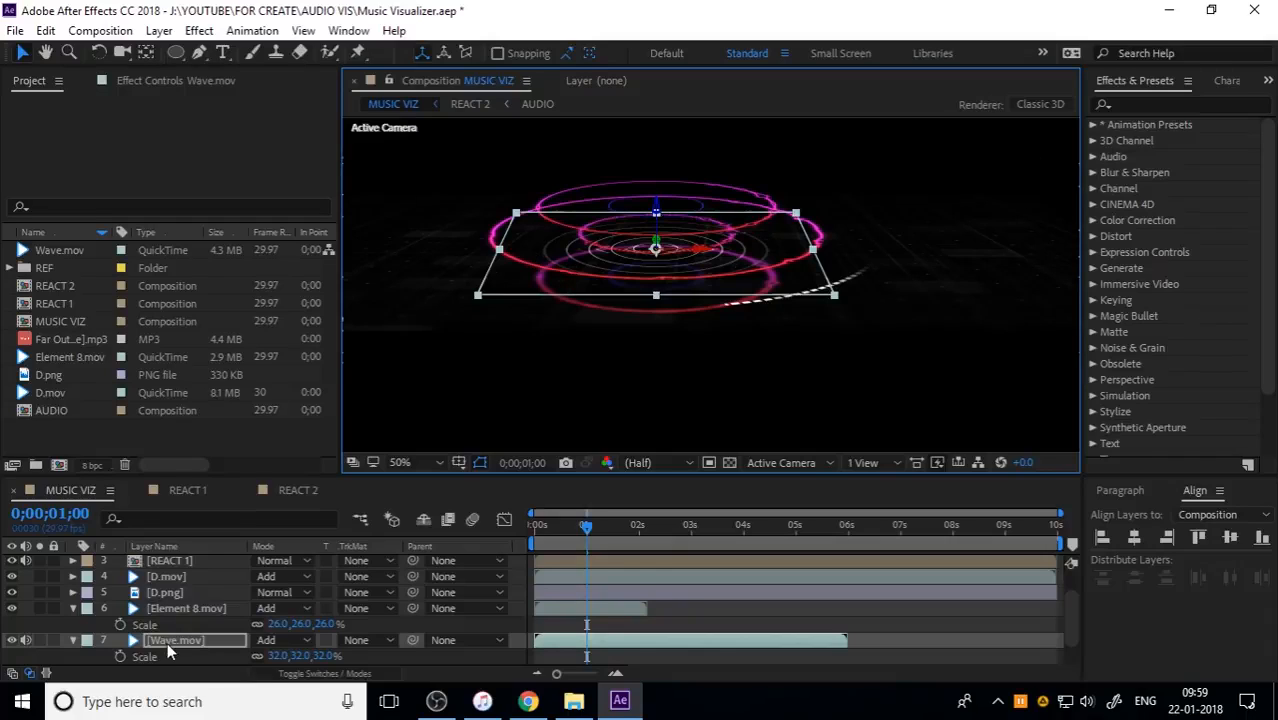
Scale the D.mov layer down to 61%.
{"action": "scroll", "coordinate": [164, 605], "scroll_direction": "up", "scroll_amount": 2}
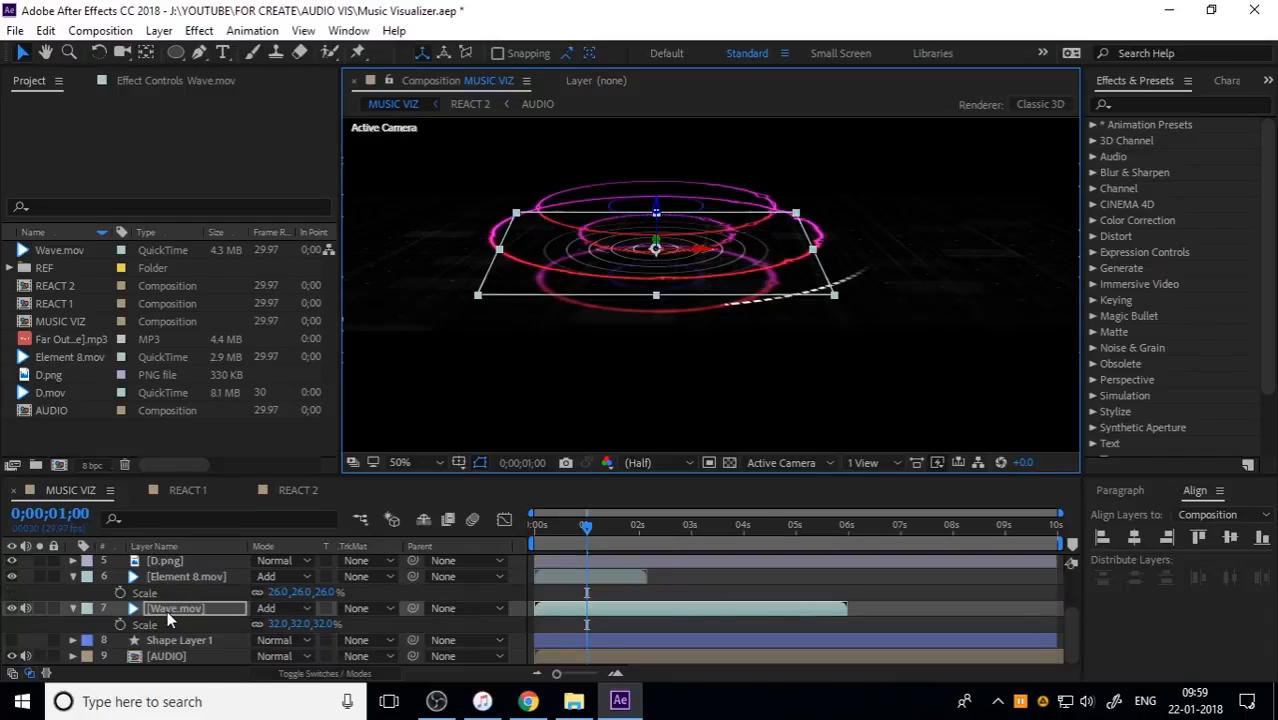
{"action": "left_click", "coordinate": [178, 609]}
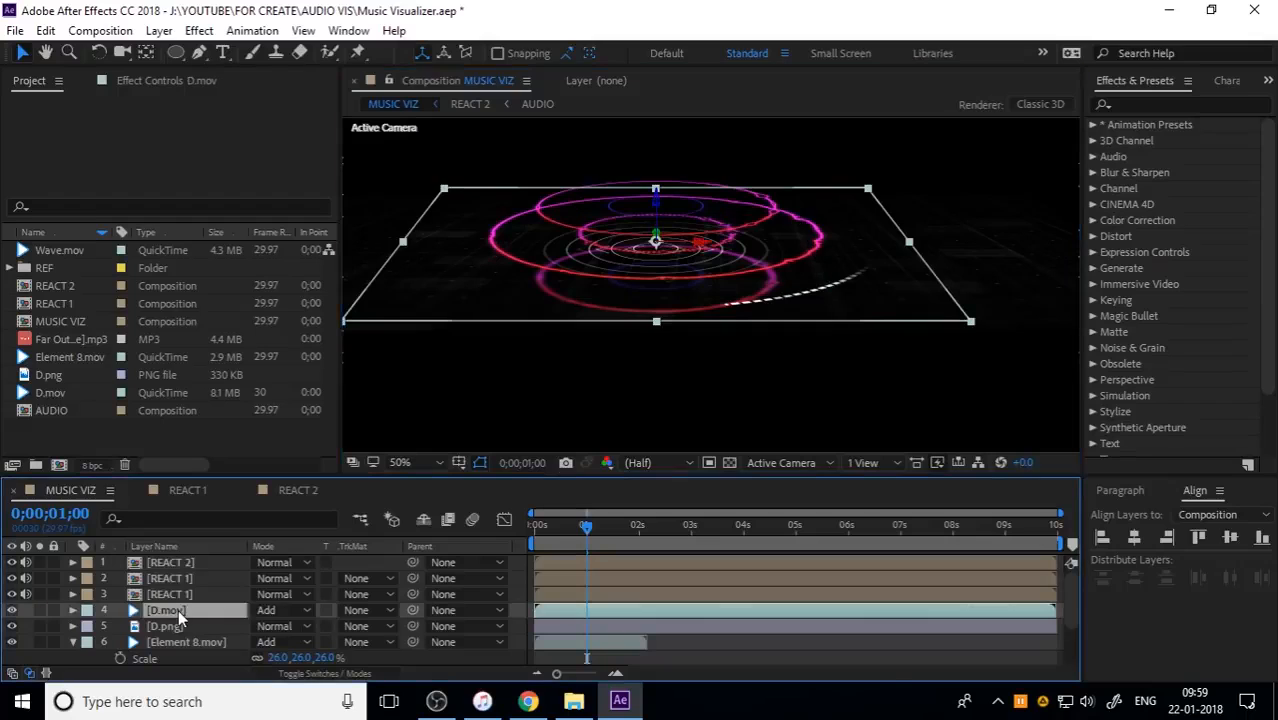
{"action": "key", "text": "s"}
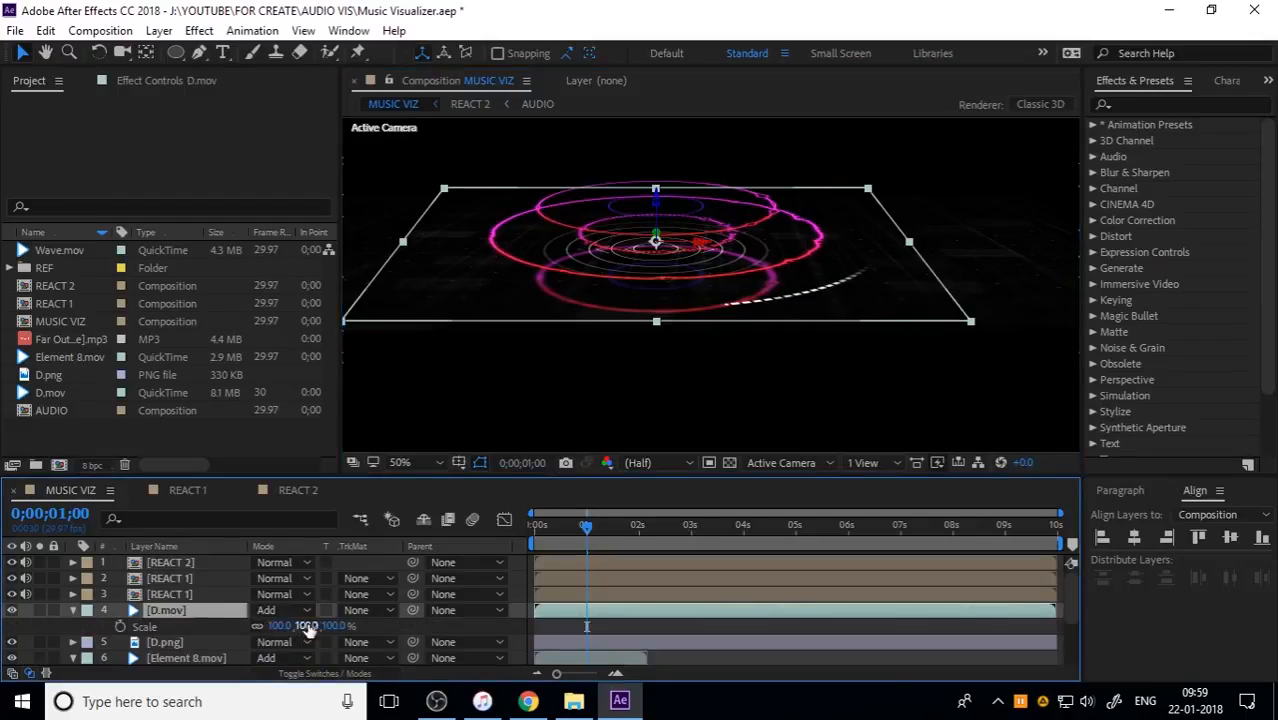
{"action": "left_click_drag", "start_coordinate": [333, 625], "coordinate": [289, 610]}
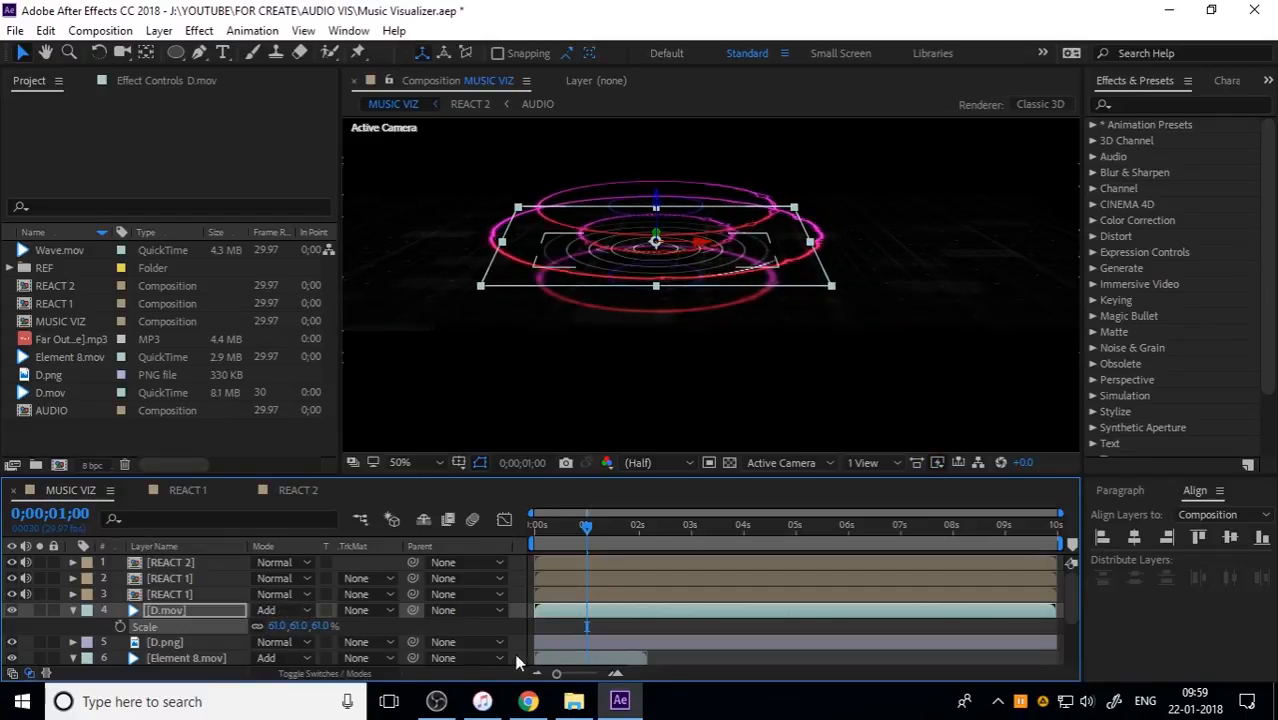
Play back the MUSIC VIZ composition from the start to check the resized HUD layers.
{"action": "left_click_drag", "start_coordinate": [575, 537], "coordinate": [535, 537]}
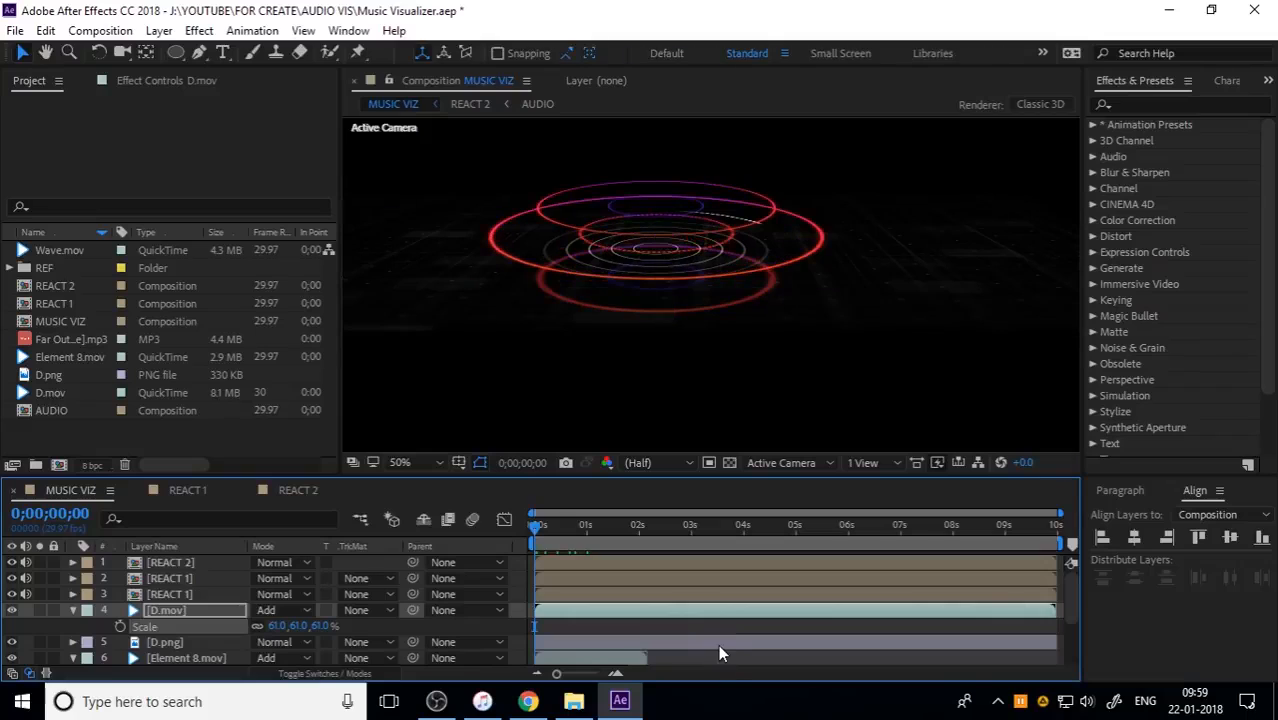
{"action": "key", "text": "space"}
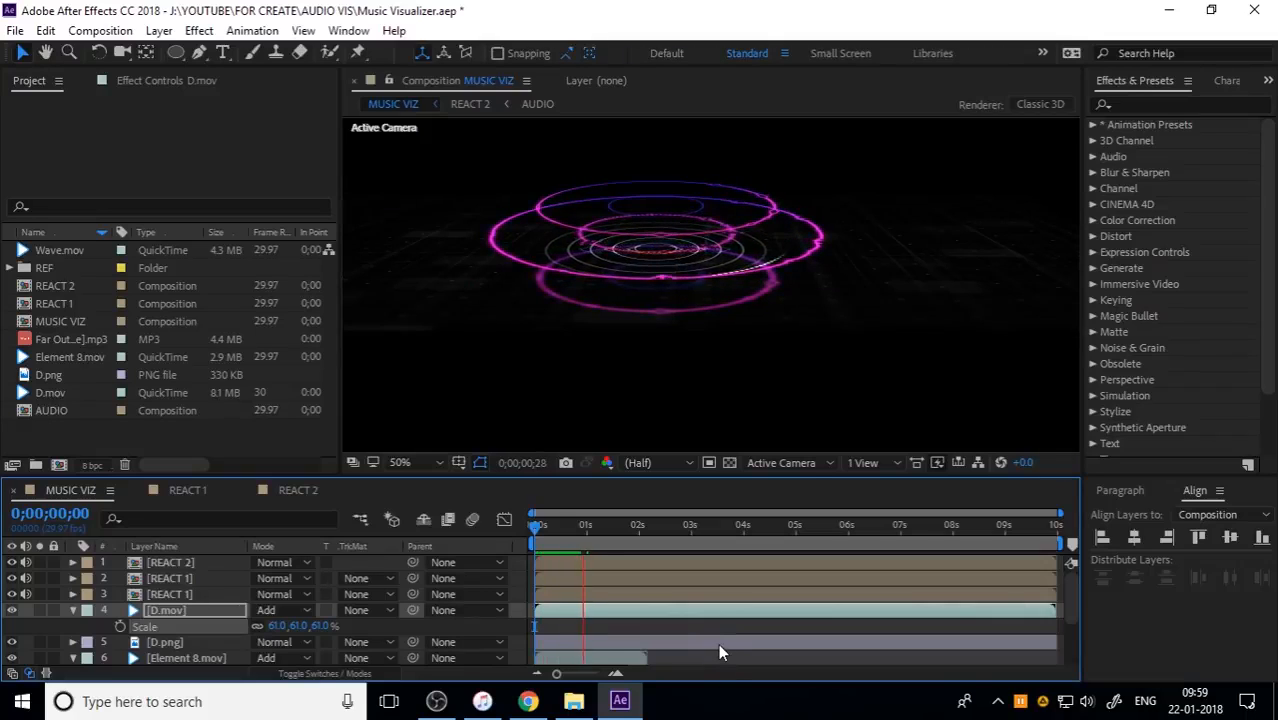
{"action": "key", "text": "space"}
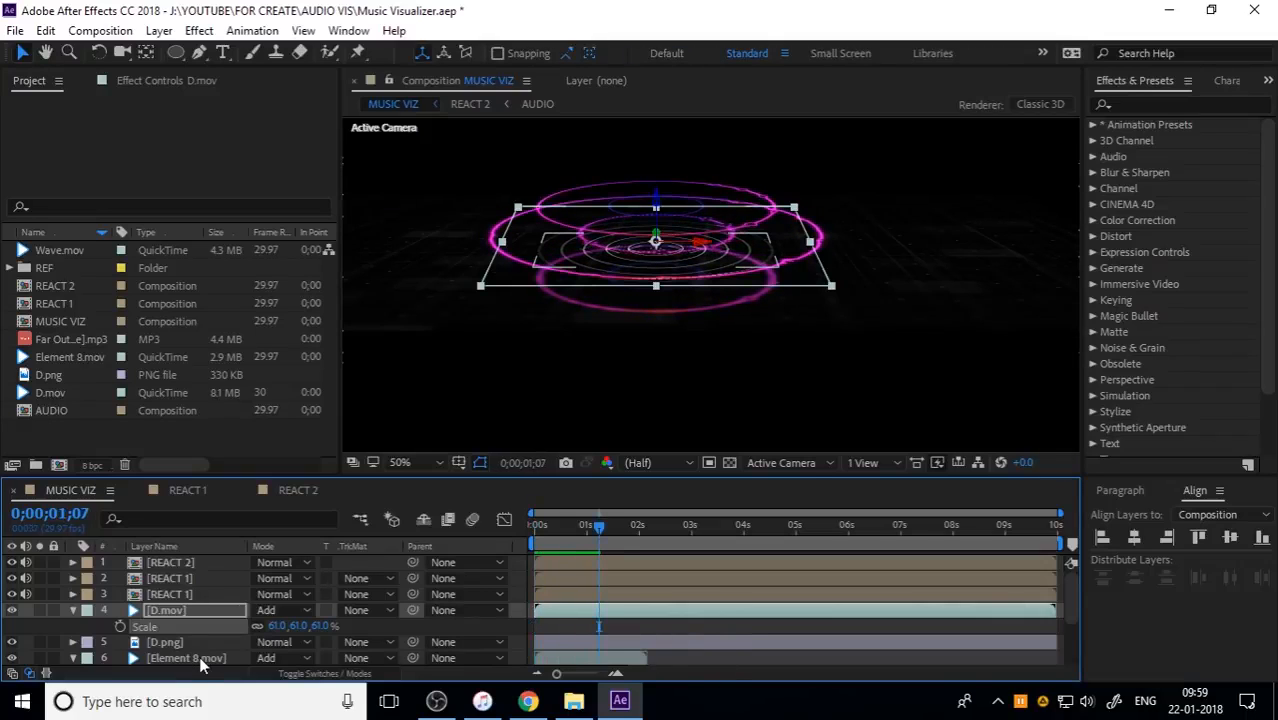
Reduce the Wave.mov layer's opacity to 37%.
{"action": "scroll", "coordinate": [199, 656], "scroll_direction": "down", "scroll_amount": 1}
{"action": "left_click", "coordinate": [208, 645]}
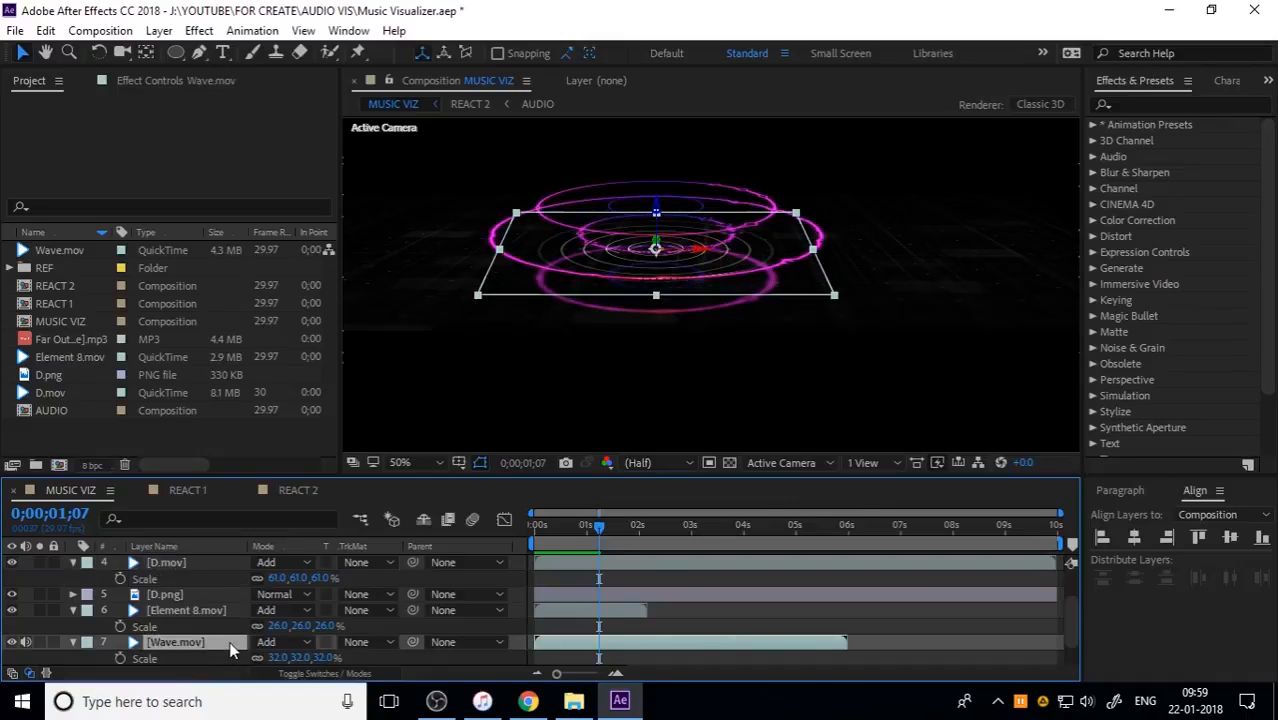
{"action": "key", "text": "t"}
{"action": "left_click_drag", "start_coordinate": [266, 656], "coordinate": [215, 660]}
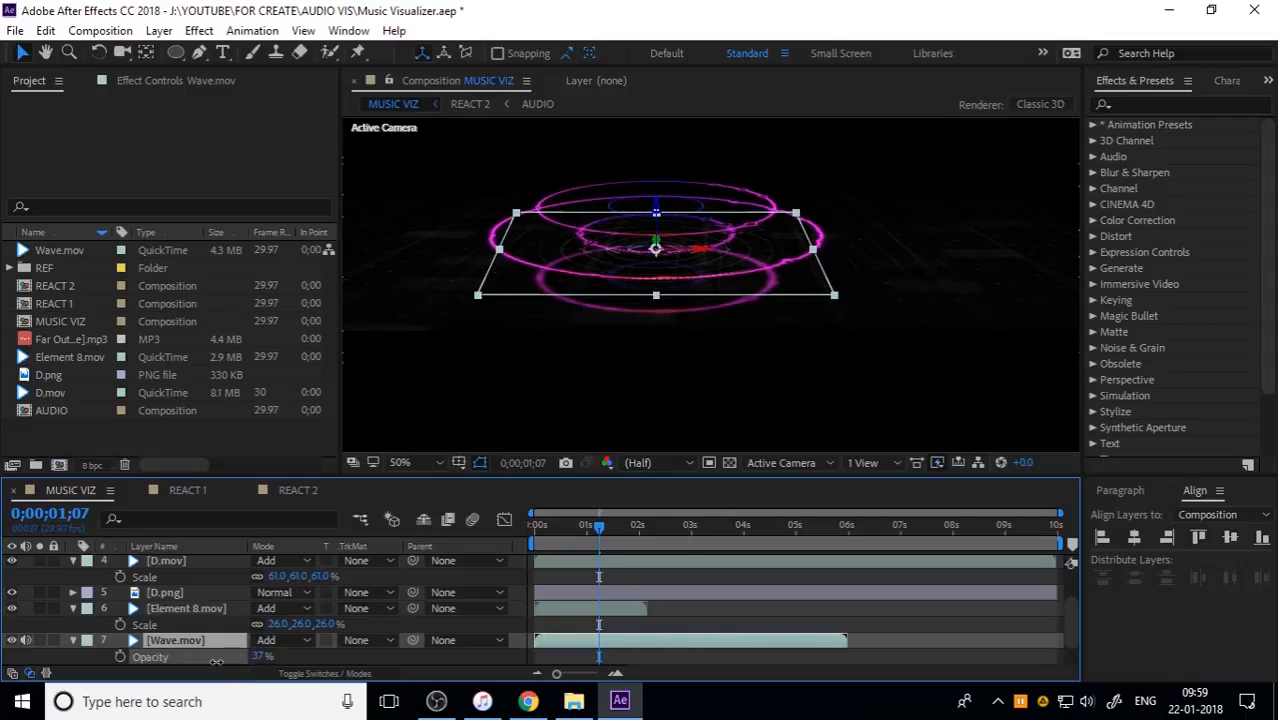
{"action": "scroll", "coordinate": [712, 358], "scroll_direction": "down", "scroll_amount": 2}
{"action": "scroll", "coordinate": [700, 340], "scroll_direction": "up", "scroll_amount": 2}
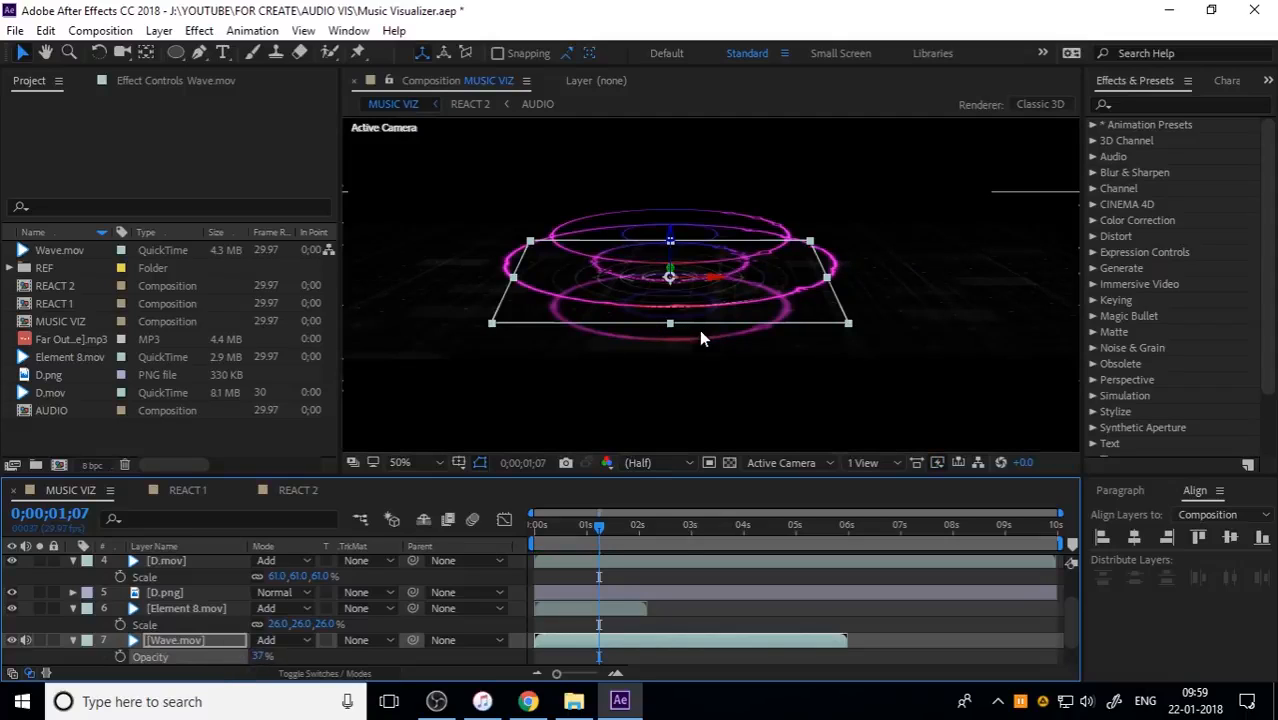
{"action": "left_click", "coordinate": [440, 316]}
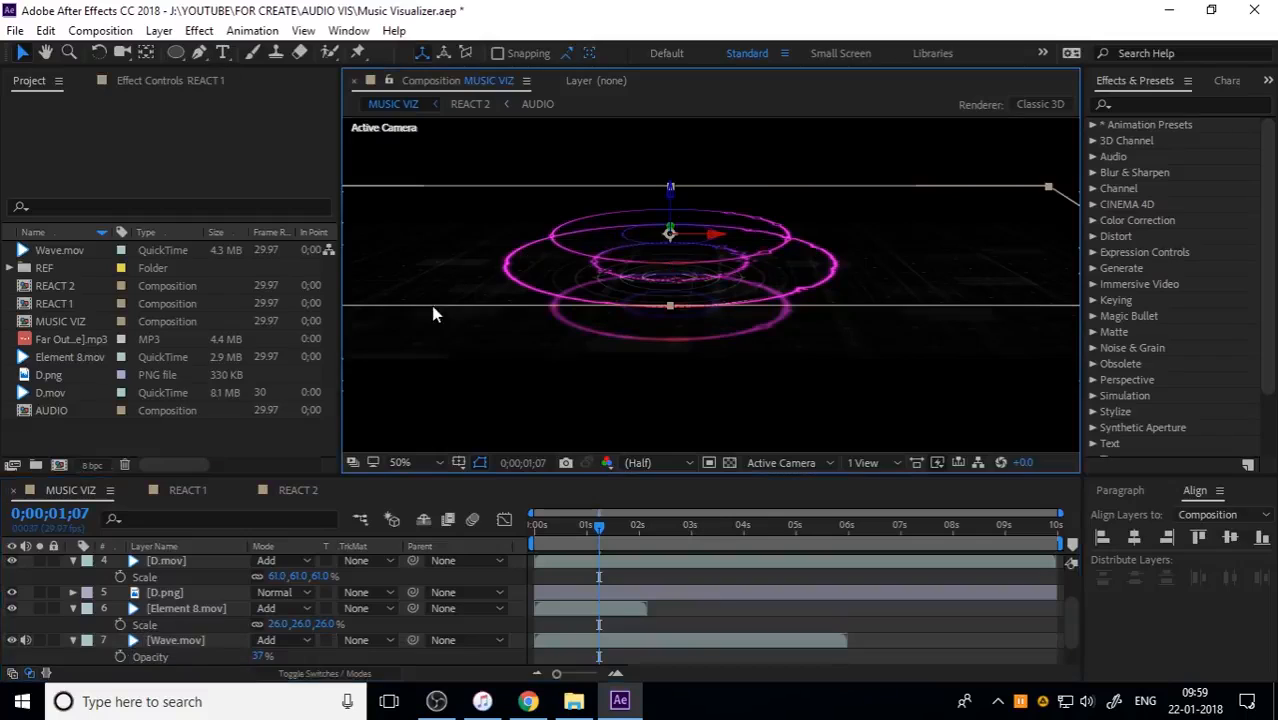
Lower the D.png grid layer along its blue Z axis in the composition, leaving no layer selected.
{"action": "left_click", "coordinate": [190, 593]}
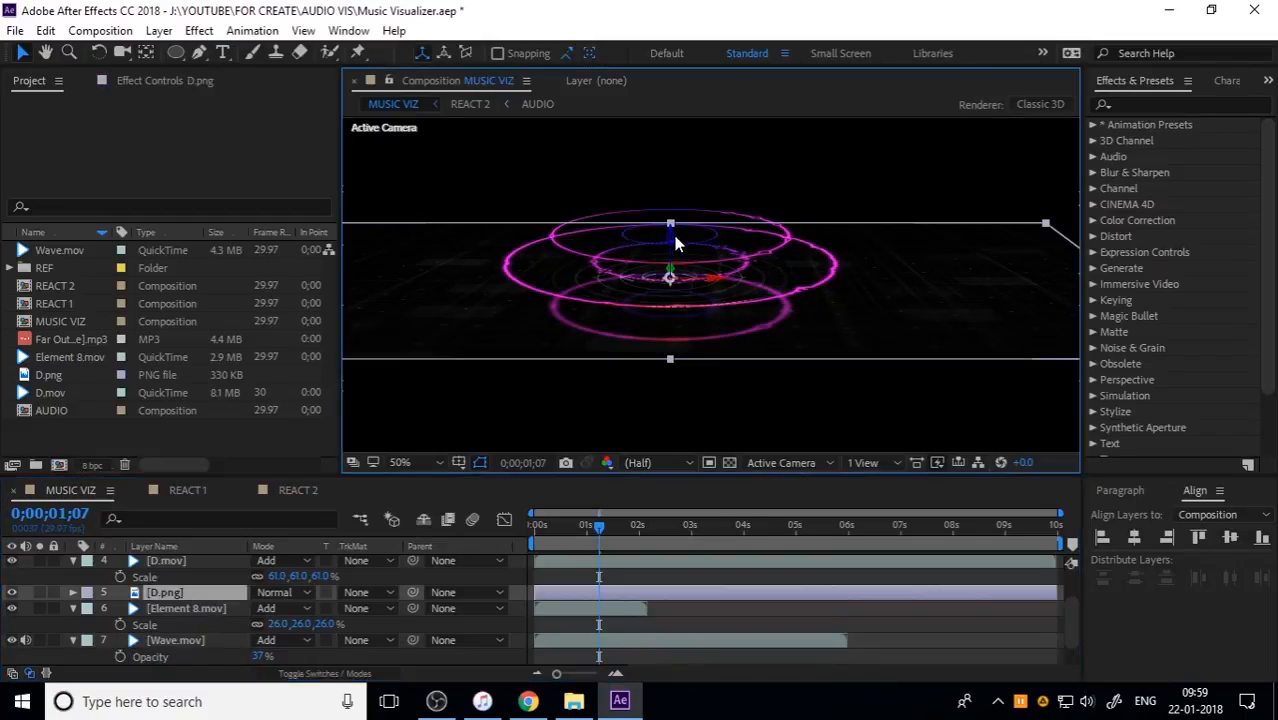
{"action": "left_click_drag", "start_coordinate": [670, 243], "coordinate": [650, 276]}
{"action": "left_click", "coordinate": [835, 215]}
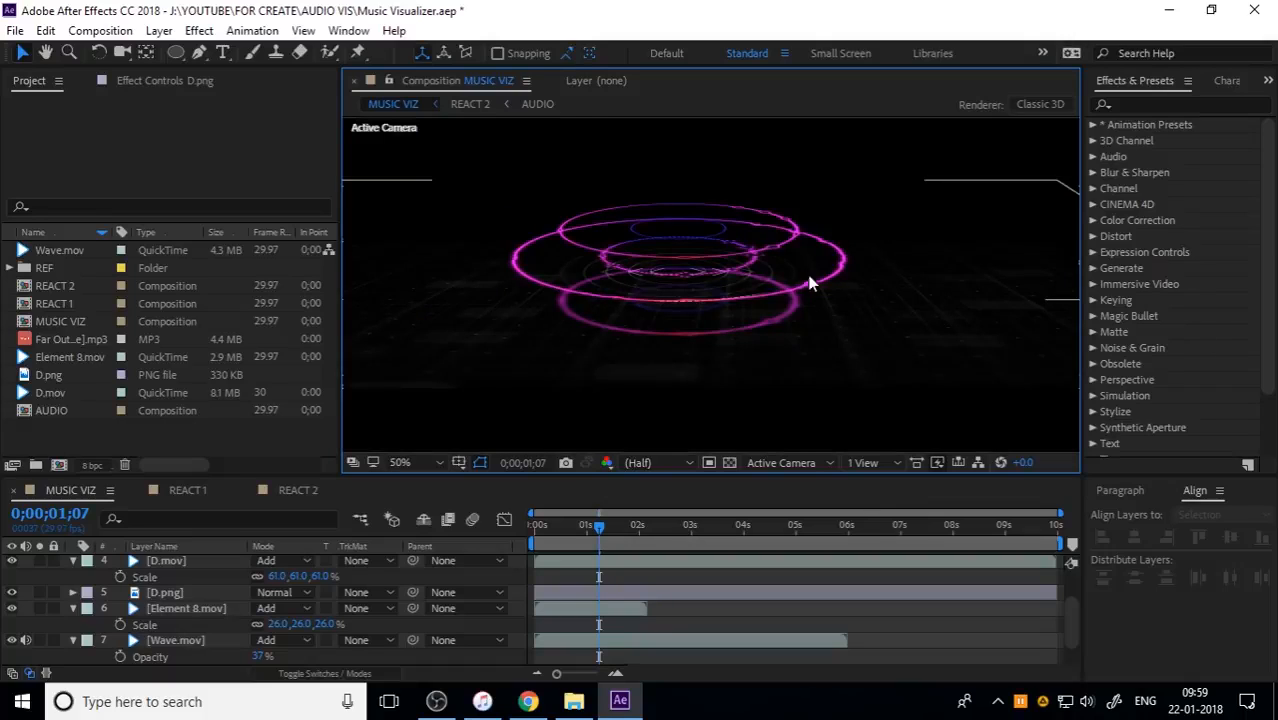
Set the Wave.mov layer's opacity to 22% and apply the Tritone color correction effect to it.
{"action": "left_click", "coordinate": [180, 640]}
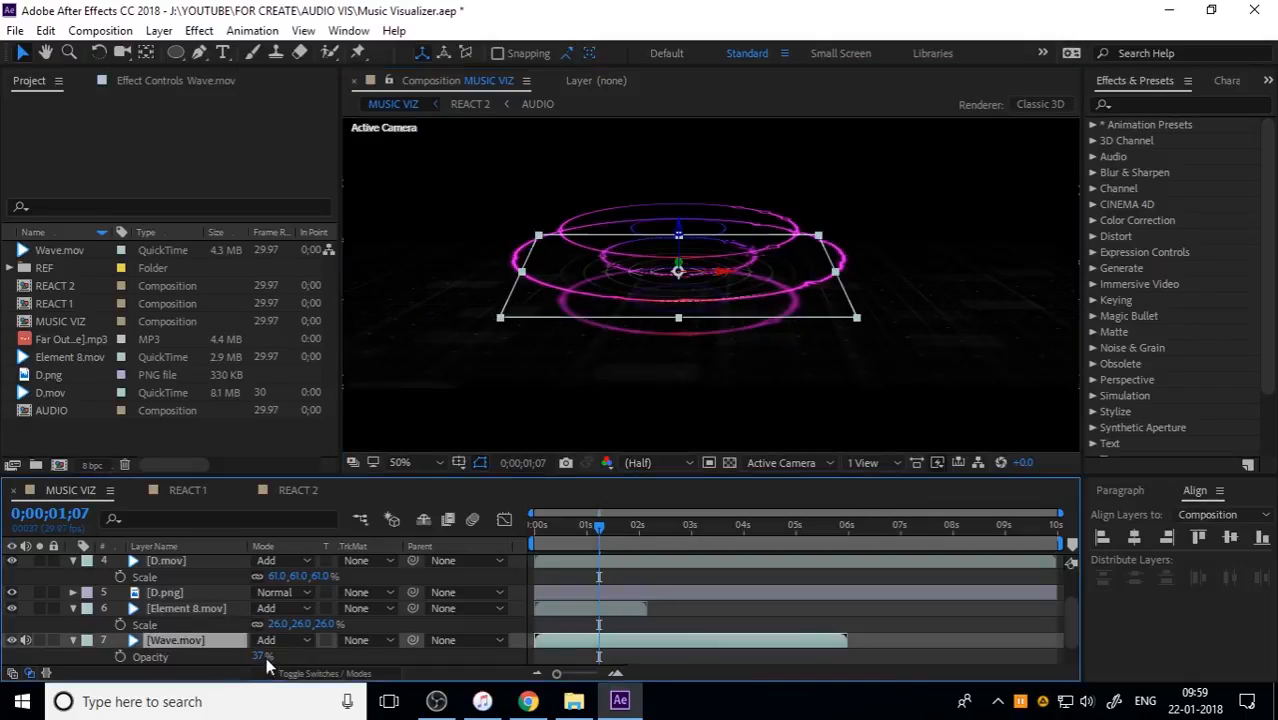
{"action": "left_click_drag", "start_coordinate": [256, 656], "coordinate": [252, 656]}
{"action": "left_click", "coordinate": [199, 30]}
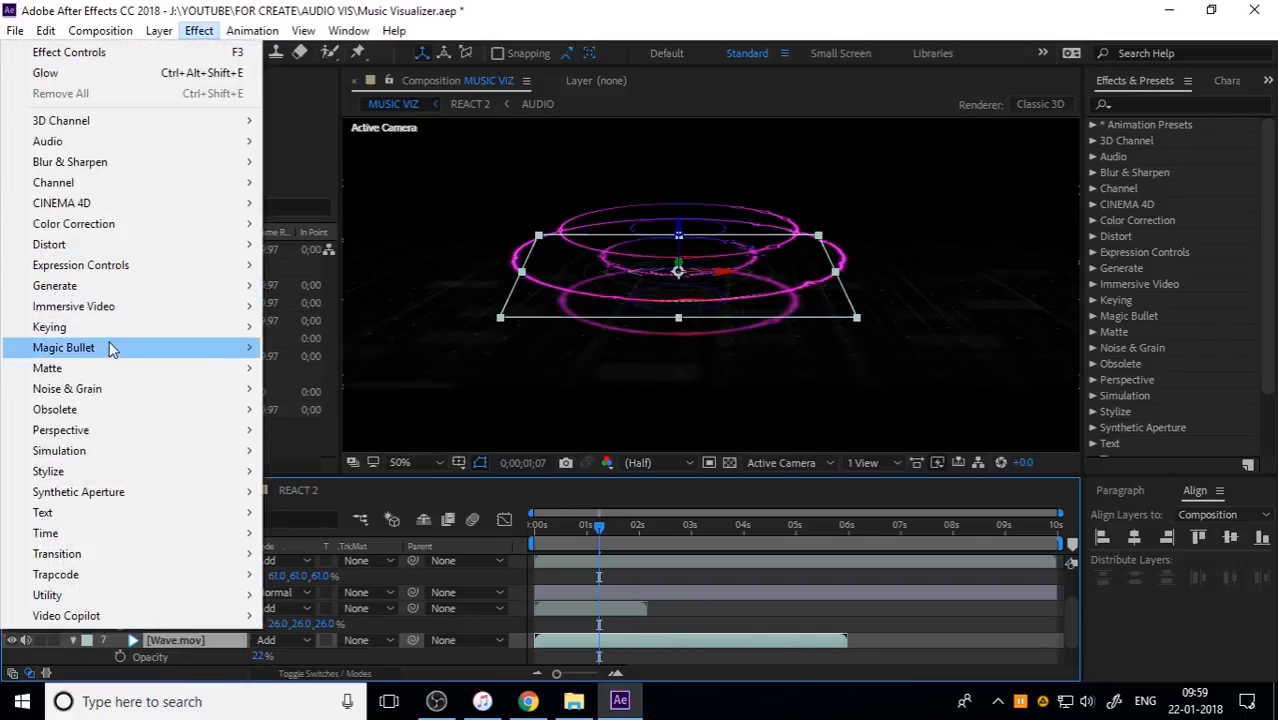
{"action": "mouse_move", "coordinate": [160, 224]}
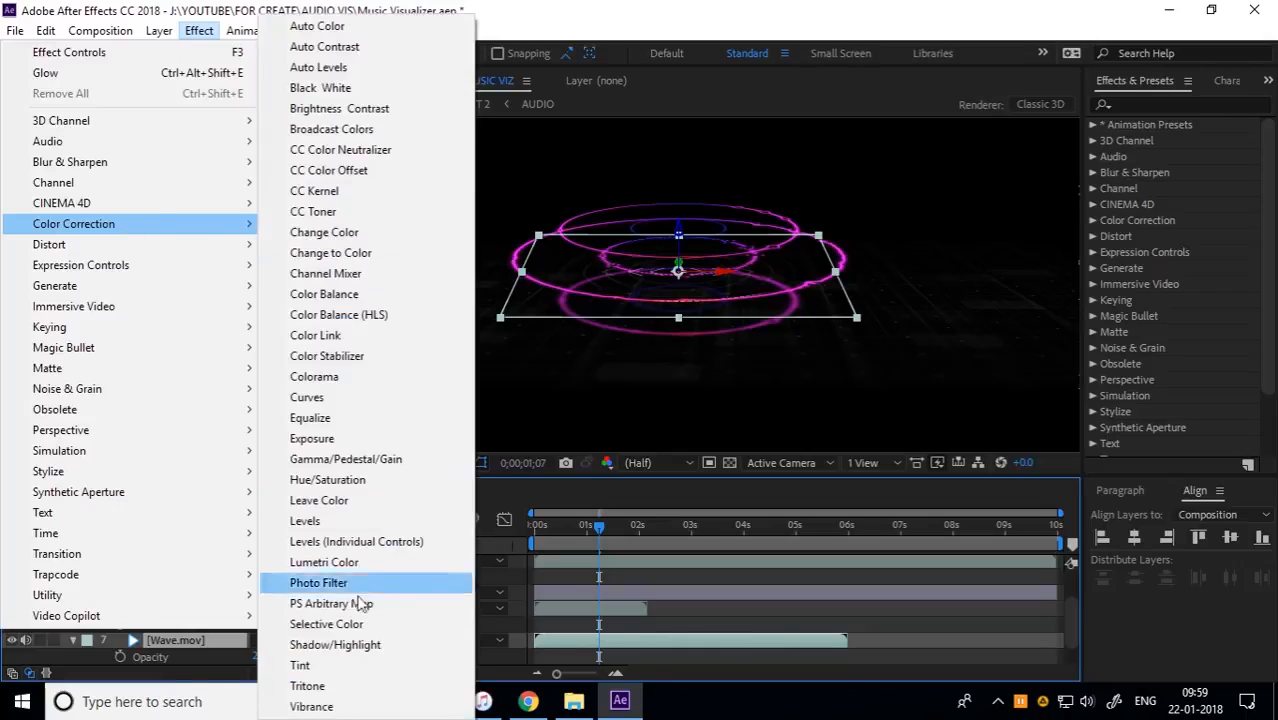
{"action": "left_click", "coordinate": [325, 688]}
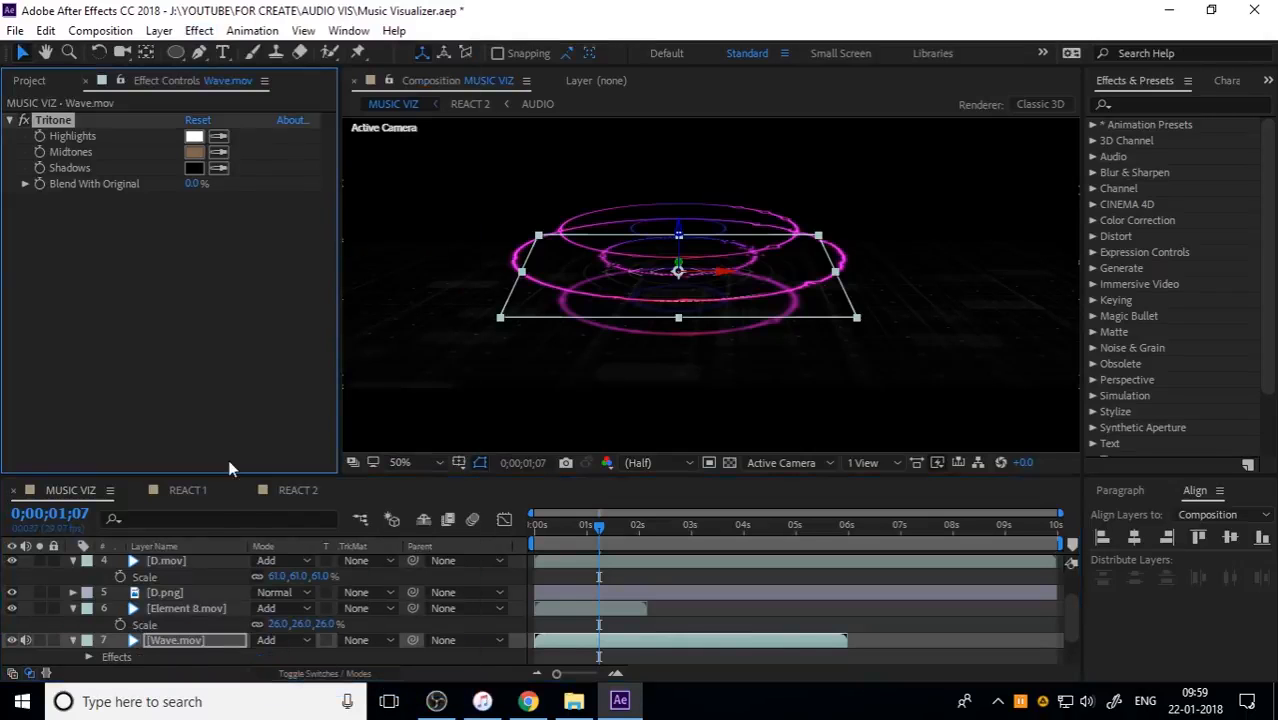
Try the magenta sampled from the large ring as the Tritone shadows color on Wave.mov, and undo it.
{"action": "left_click", "coordinate": [193, 169]}
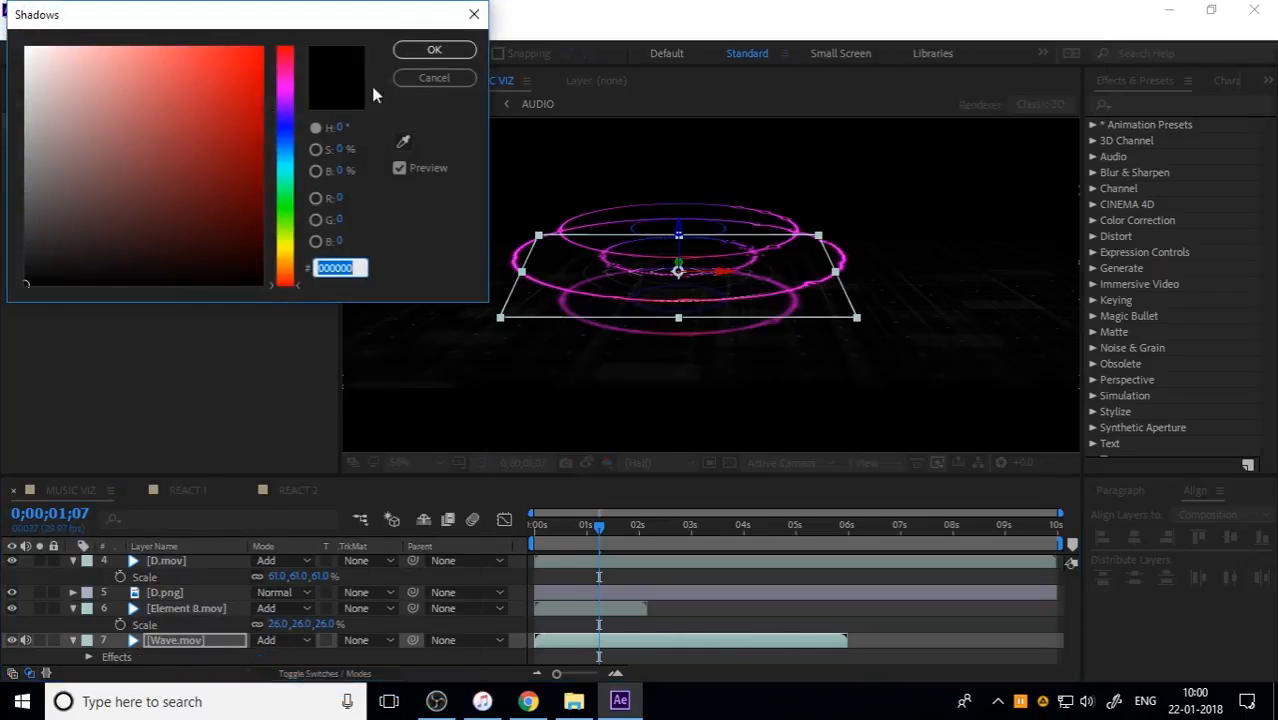
{"action": "left_click", "coordinate": [431, 80]}
{"action": "left_click", "coordinate": [219, 168]}
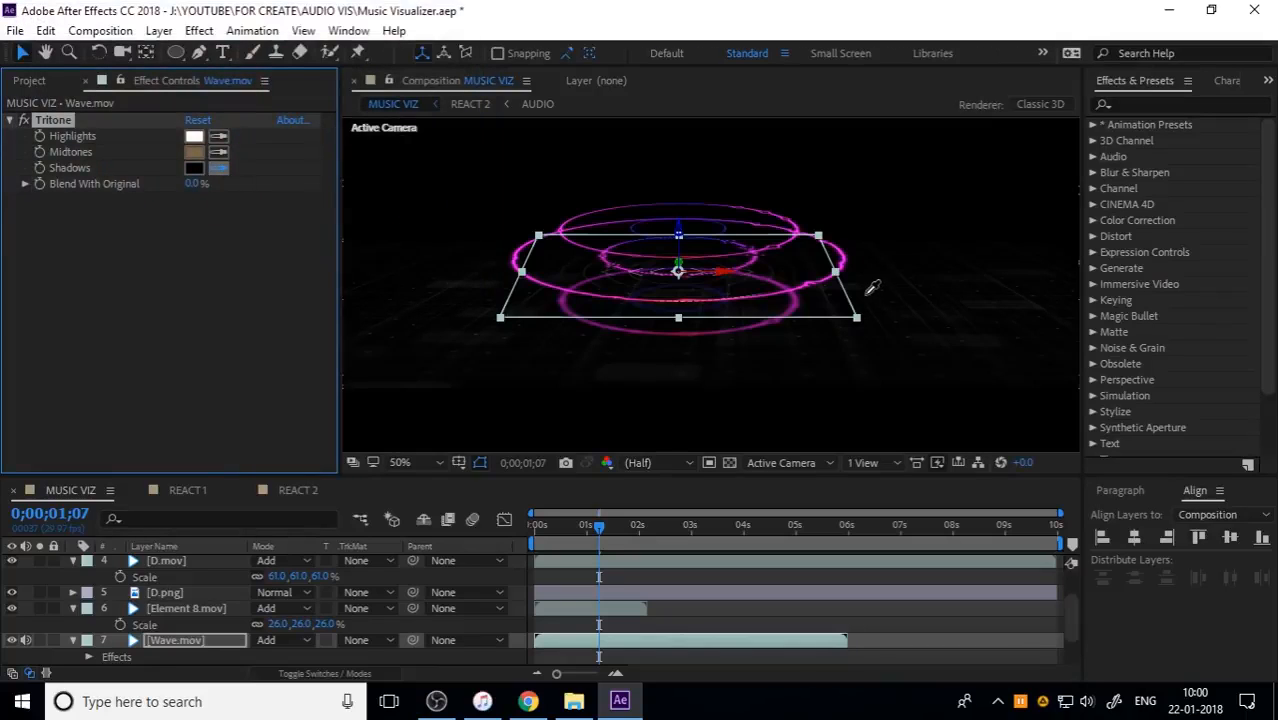
{"action": "left_click", "coordinate": [846, 262]}
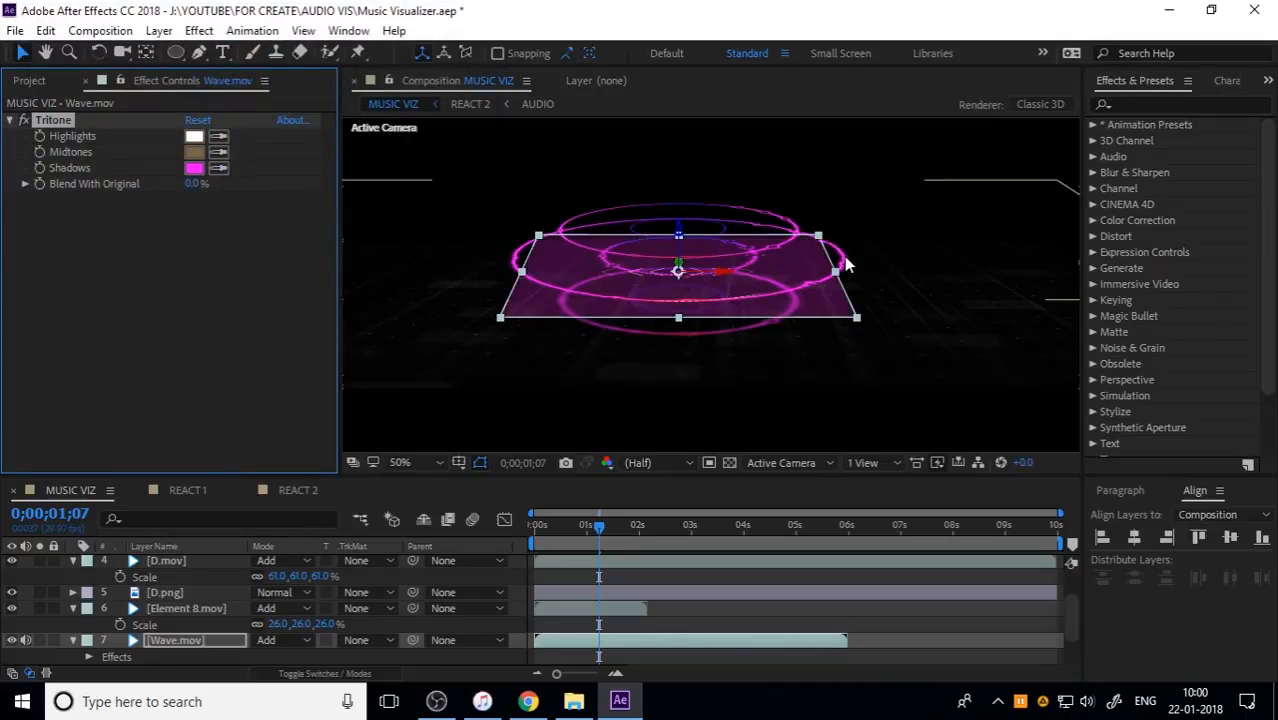
{"action": "key", "text": "ctrl+z"}
Set the Tritone midtones color of Wave.mov to a purple sampled from the rings in the composition.
{"action": "left_click", "coordinate": [219, 152]}
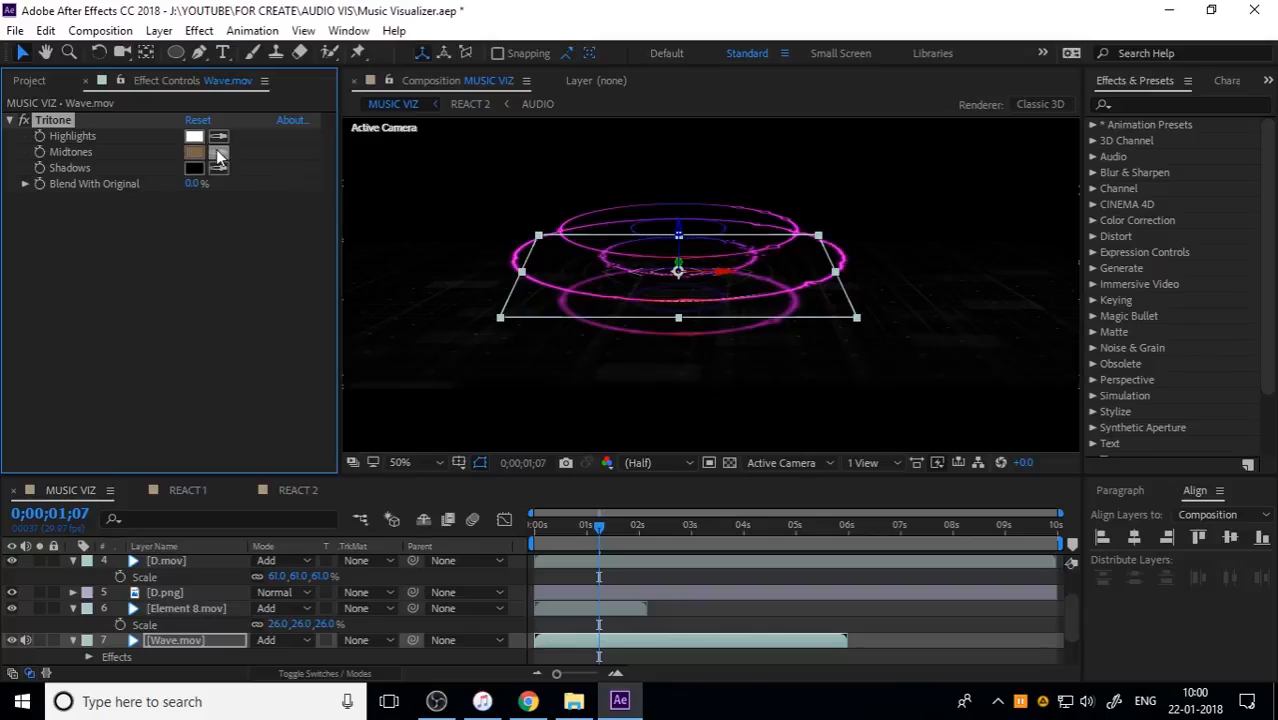
{"action": "left_click", "coordinate": [847, 259]}
{"action": "left_click", "coordinate": [218, 152]}
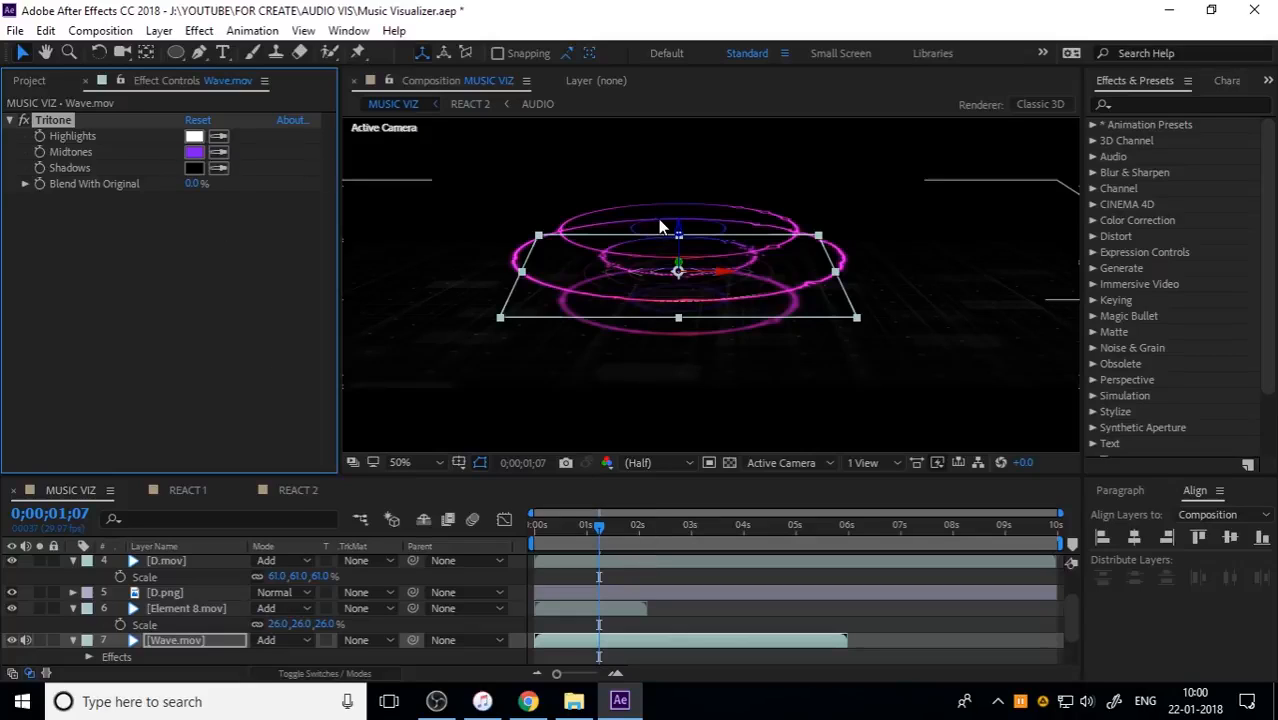
{"action": "left_click", "coordinate": [658, 222]}
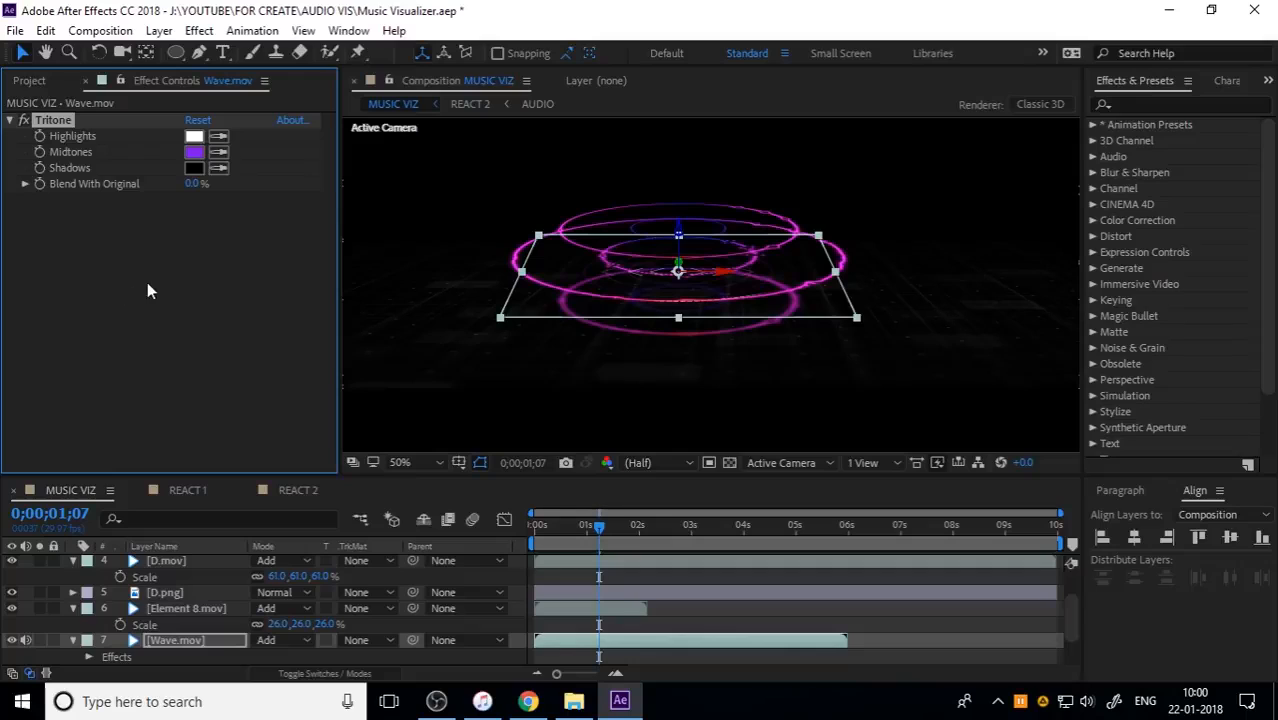
Copy the Tritone effect from the Wave.mov layer to the Element 8.mov layer.
{"action": "left_click", "coordinate": [207, 608]}
{"action": "left_click", "coordinate": [174, 640]}
{"action": "left_click", "coordinate": [50, 119]}
{"action": "left_click", "coordinate": [186, 605]}
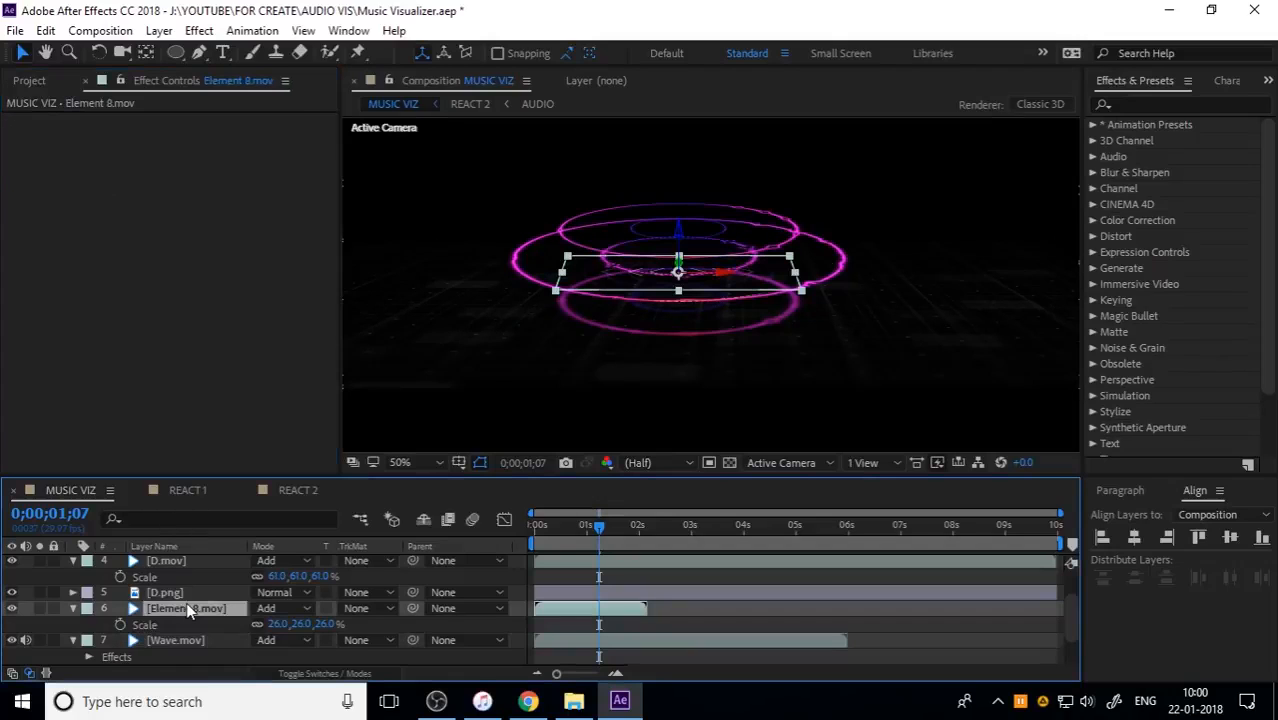
{"action": "key", "text": "ctrl+v"}
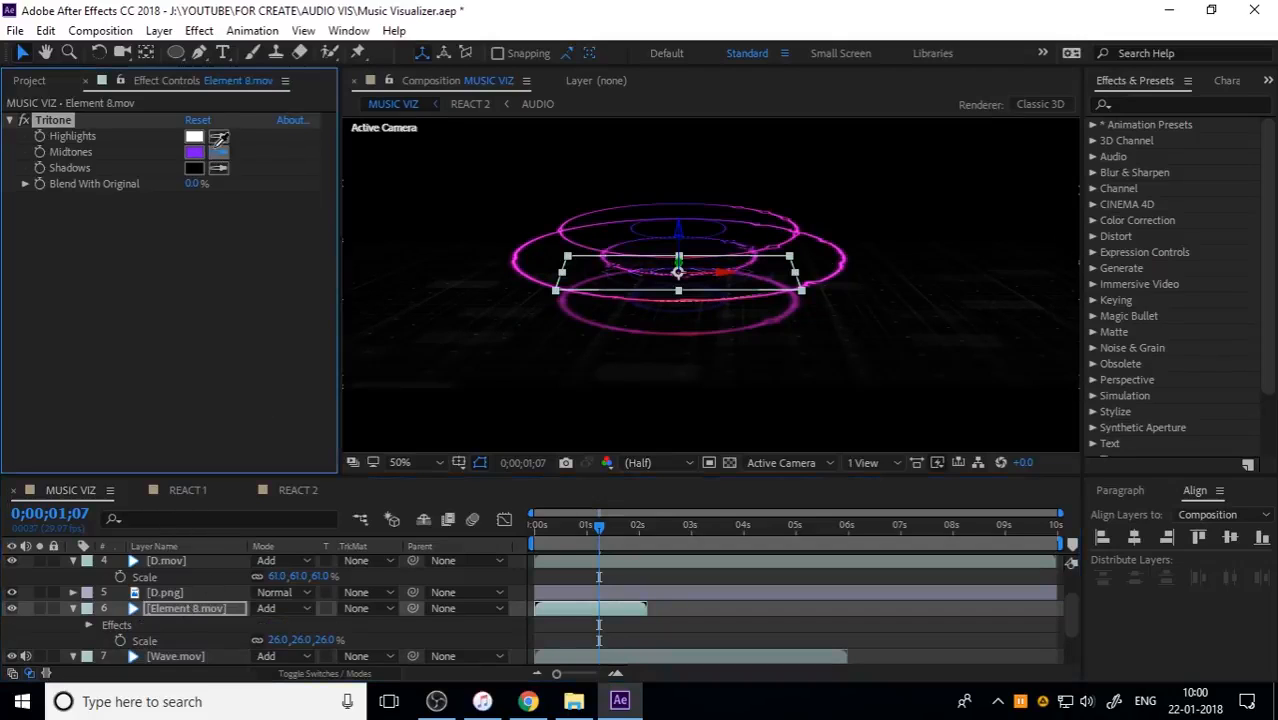
Change the Tritone midtones color of the Element 8.mov layer to a soft pink, D96F96.
{"action": "left_click", "coordinate": [690, 327]}
{"action": "left_click", "coordinate": [193, 152]}
{"action": "mouse_move", "coordinate": [189, 66]}
{"action": "left_mouse_down"}
{"action": "mouse_move", "coordinate": [141, 91]}
{"action": "mouse_move", "coordinate": [160, 97]}
{"action": "mouse_move", "coordinate": [141, 81]}
{"action": "left_mouse_up"}
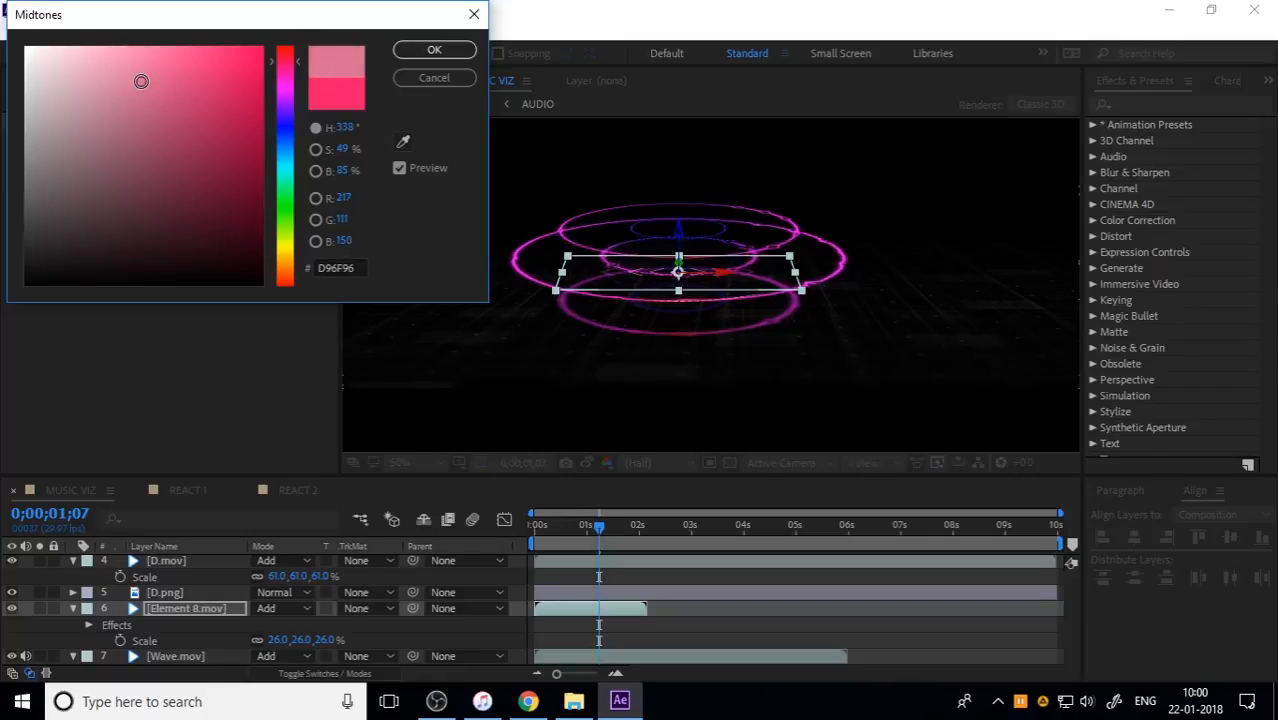
{"action": "left_click", "coordinate": [433, 49]}
Reduce the Element 8.mov layer's opacity to 49%.
{"action": "left_click", "coordinate": [210, 608]}
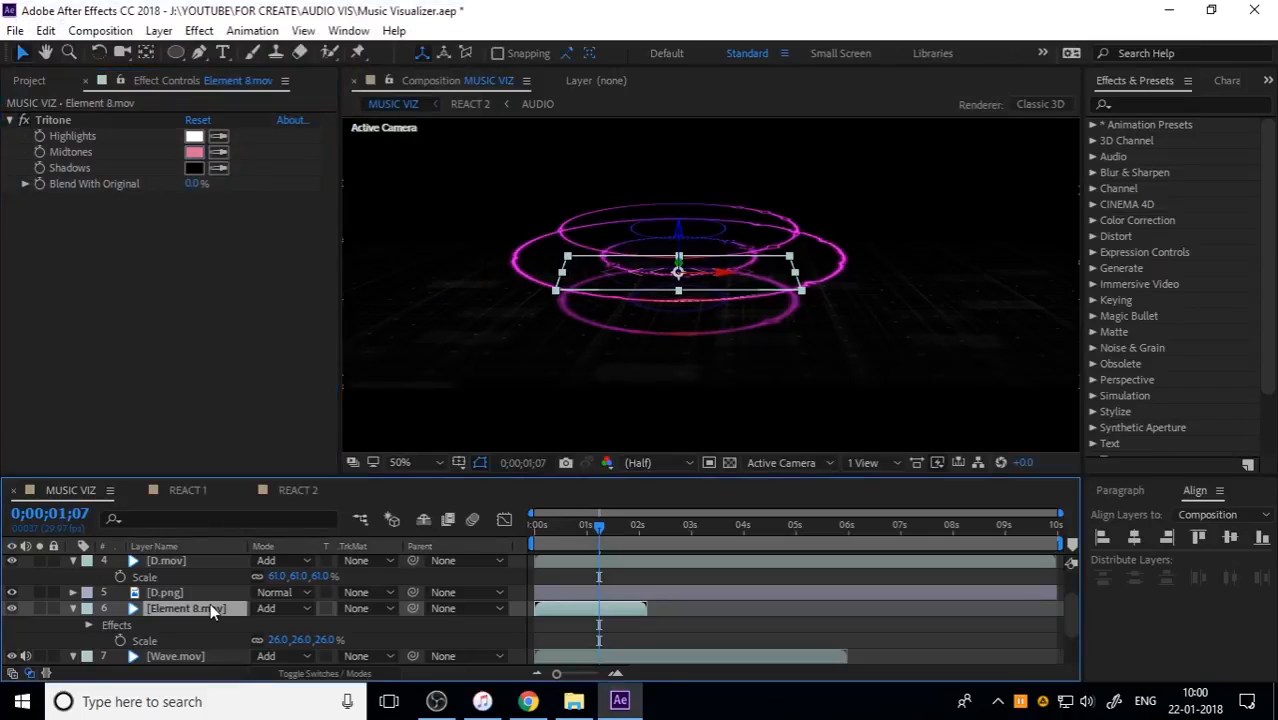
{"action": "key", "text": "t"}
{"action": "left_click_drag", "start_coordinate": [260, 623], "coordinate": [226, 629]}
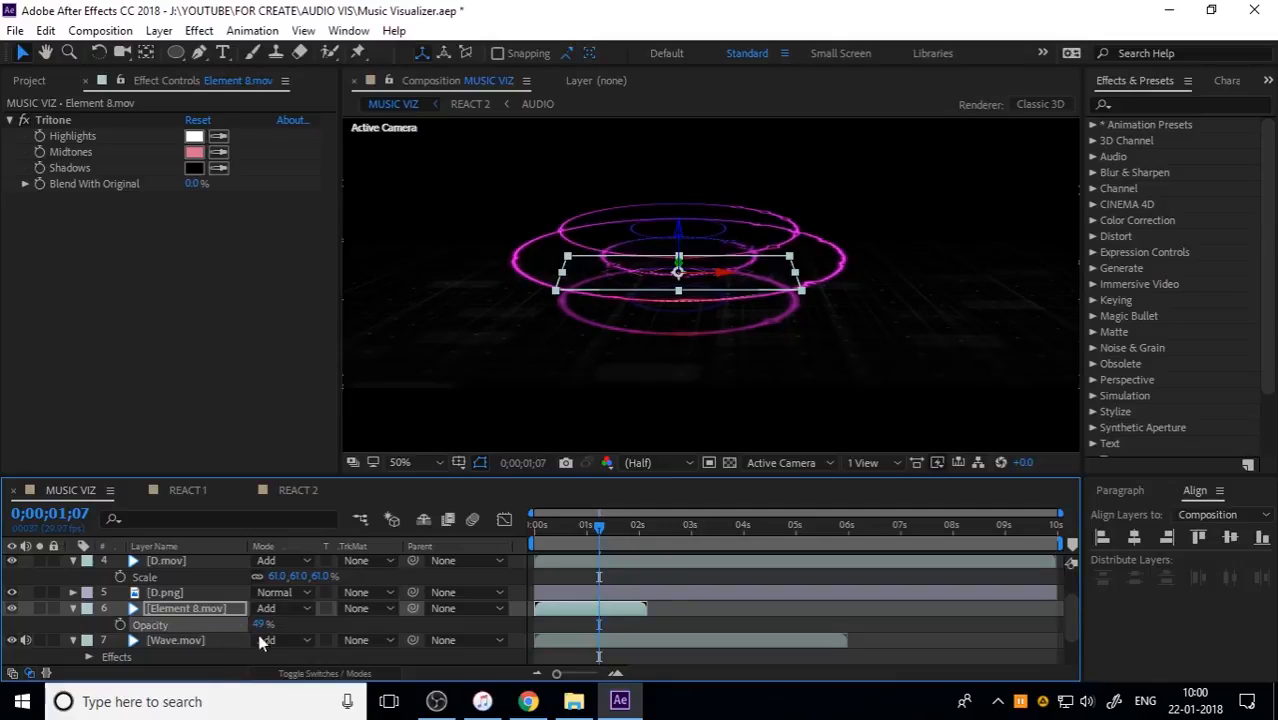
Preview the composition and lower the Element 8.mov layer along its blue Z axis to the bottom ring.
{"action": "key", "text": "space"}
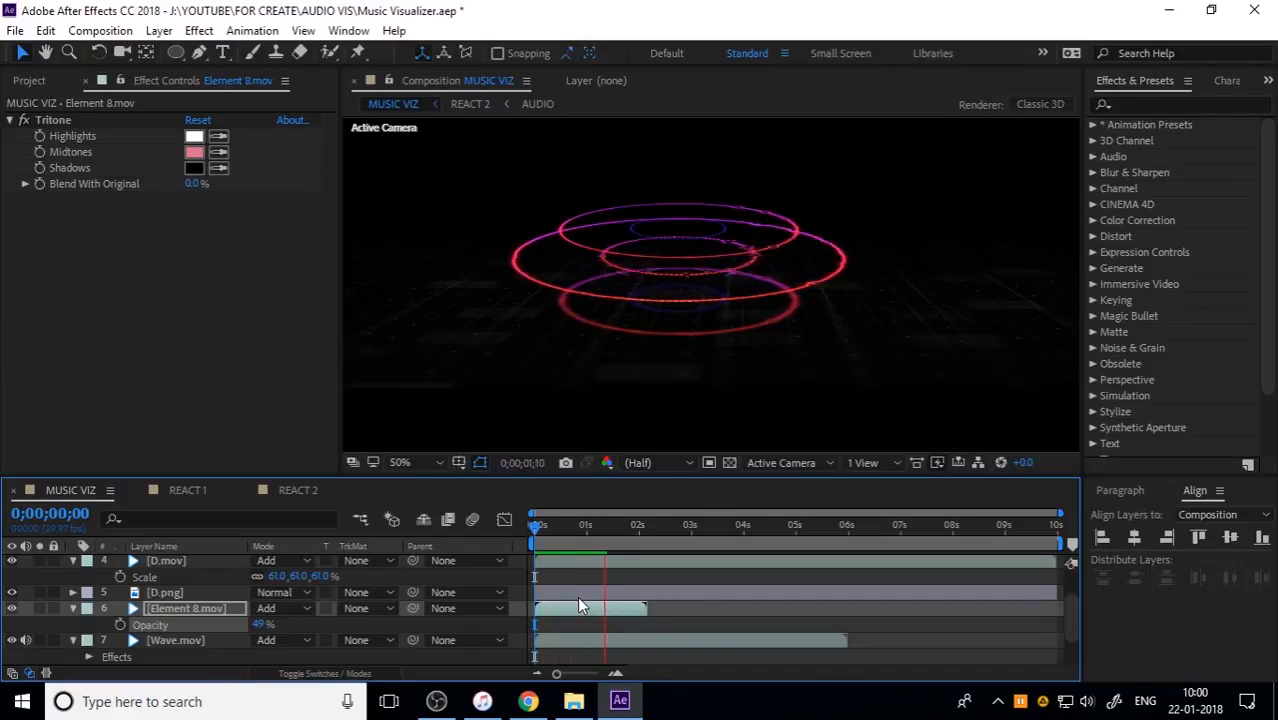
{"action": "key", "text": "space"}
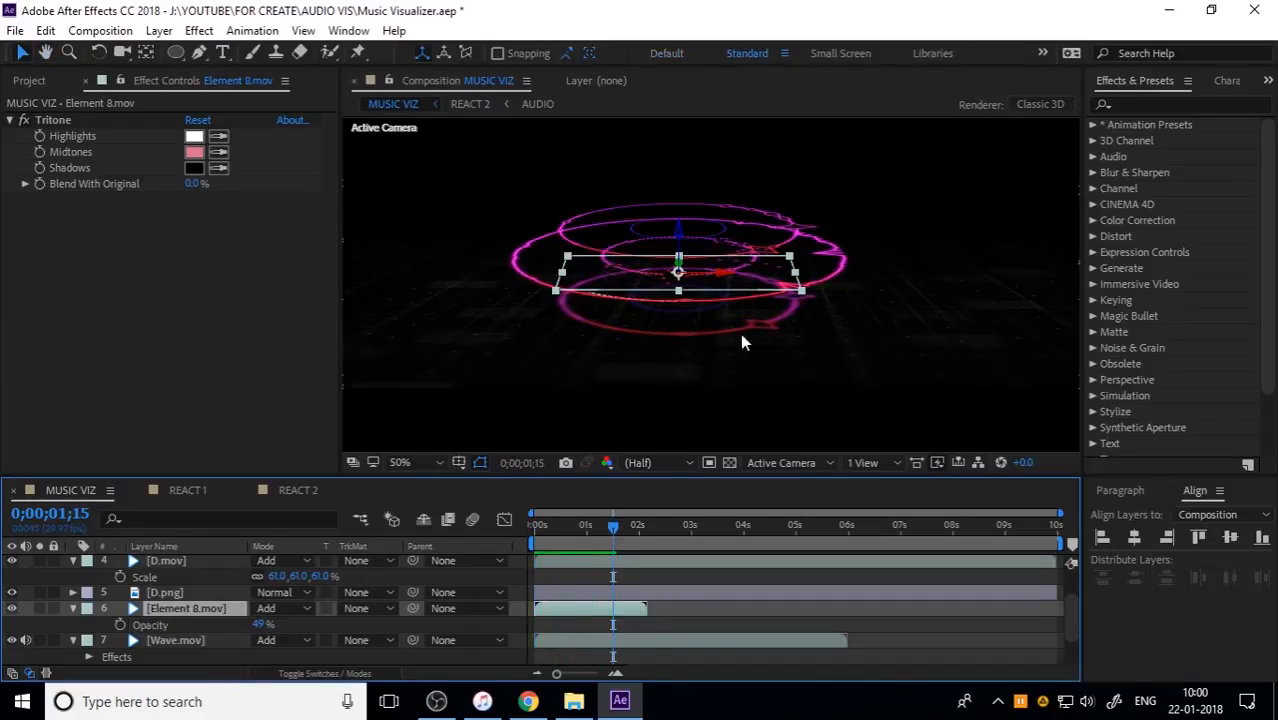
{"action": "left_click_drag", "start_coordinate": [679, 233], "coordinate": [680, 272]}
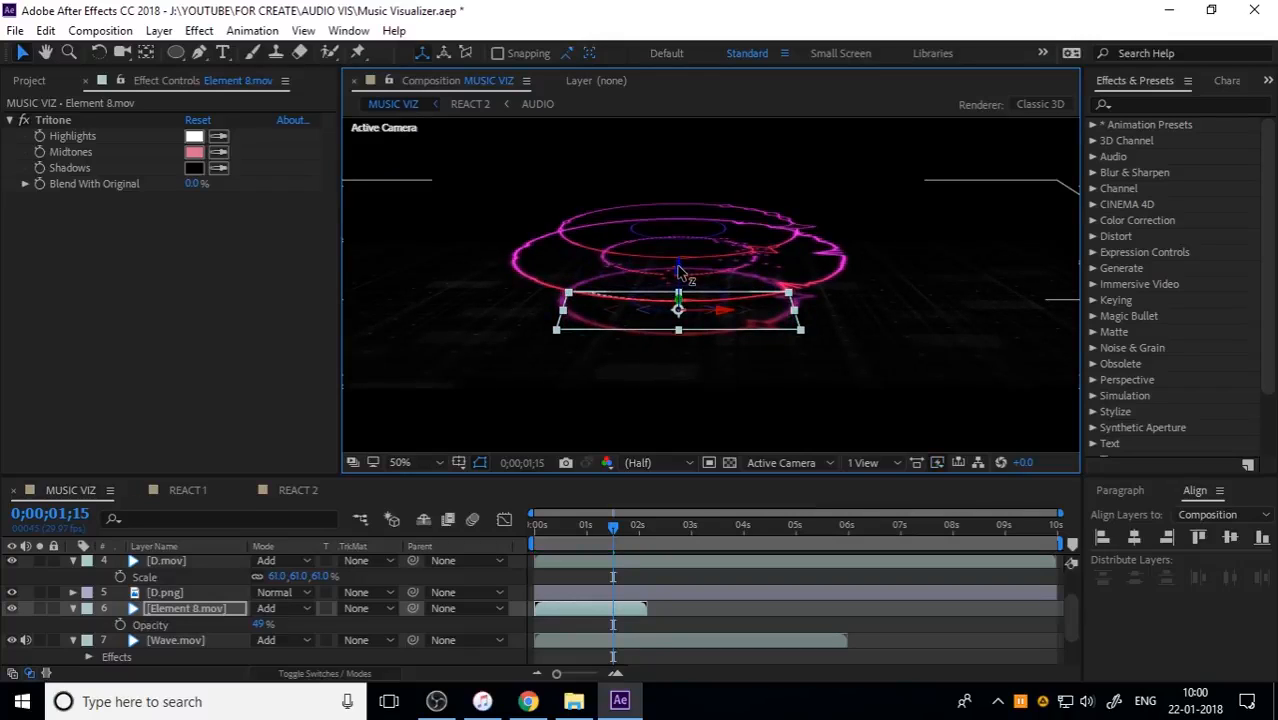
Raise the D.mov layer slightly along its blue Z axis, toward the upper rings.
{"action": "left_click", "coordinate": [185, 641]}
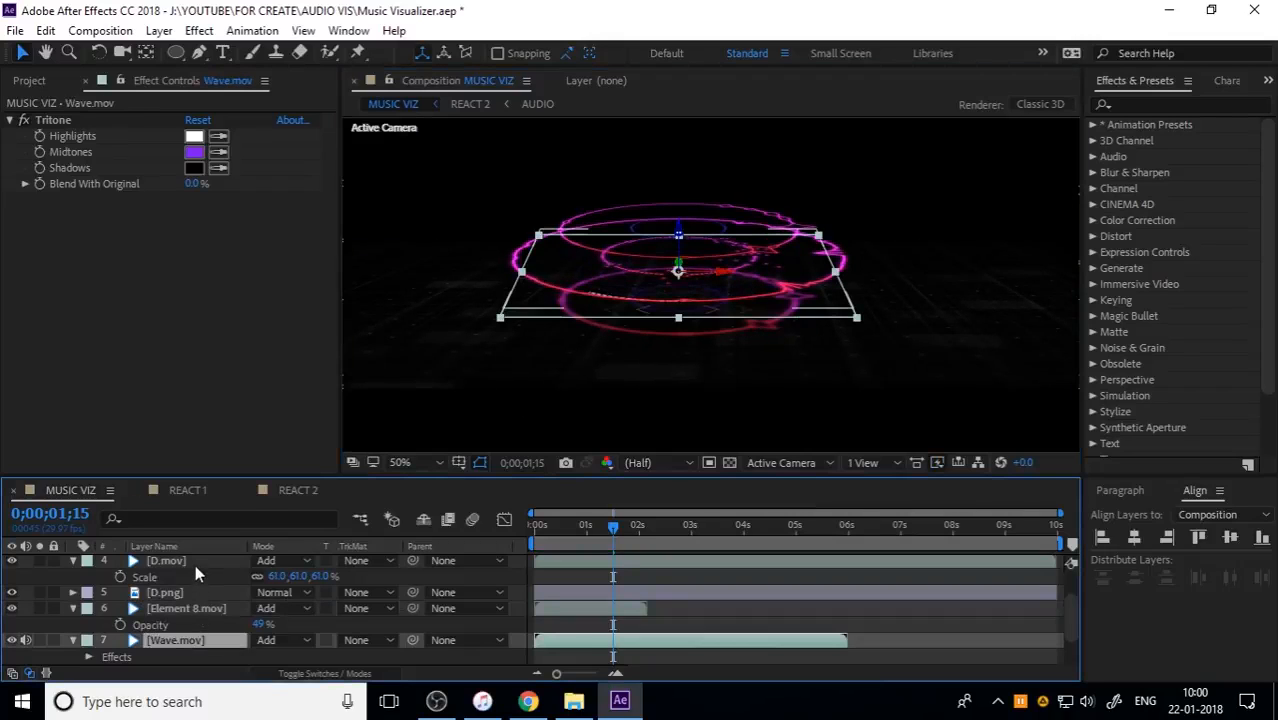
{"action": "left_click", "coordinate": [195, 564]}
{"action": "left_click", "coordinate": [677, 226]}
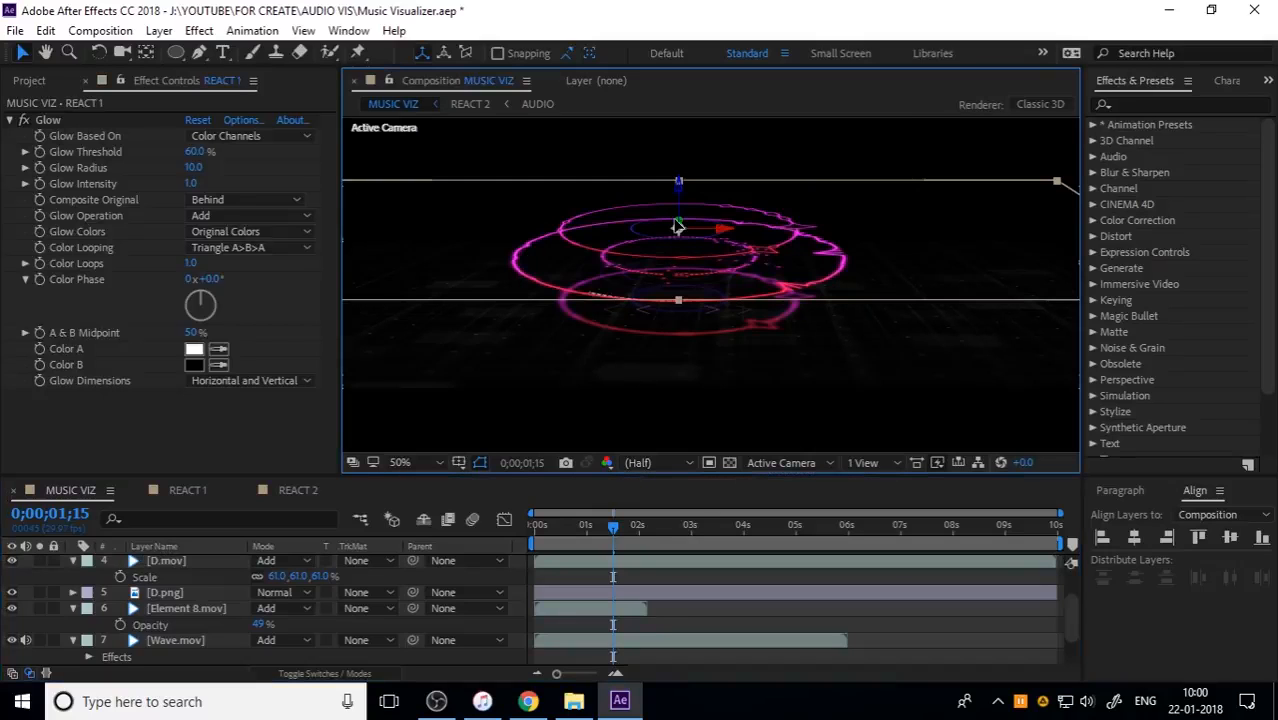
{"action": "left_click", "coordinate": [189, 562]}
{"action": "left_click_drag", "start_coordinate": [675, 232], "coordinate": [684, 205]}
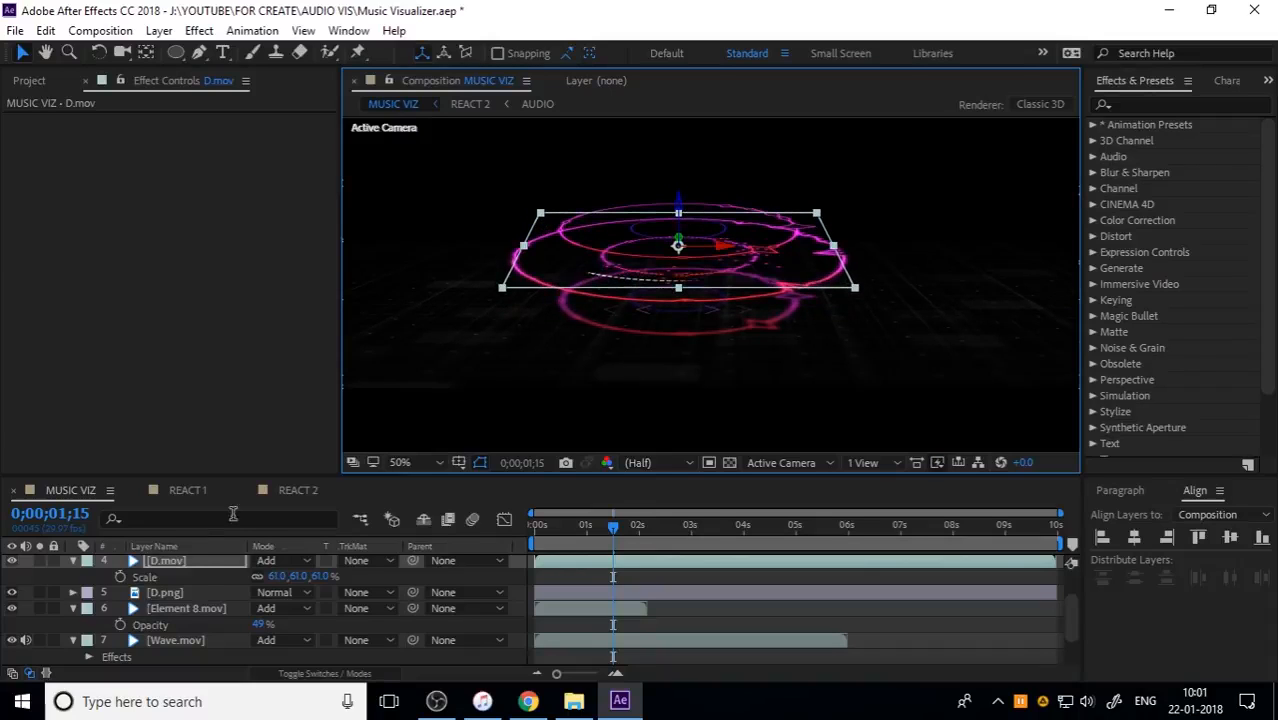
Apply Tritone to the D.mov layer, sampling a crimson midtones color and a dark purple-blue highlights color from the rings in the composition.
{"action": "left_click", "coordinate": [190, 564]}
{"action": "key", "text": "ctrl+alt+shift+e"}
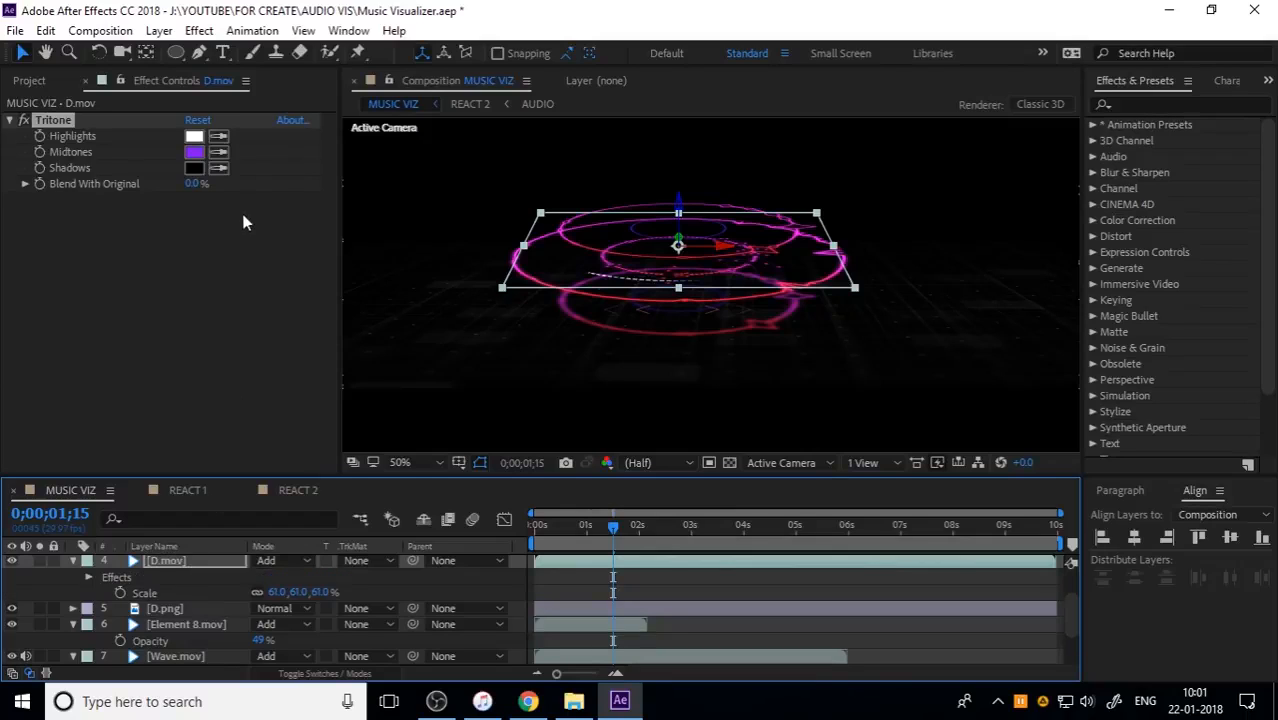
{"action": "left_click", "coordinate": [222, 156]}
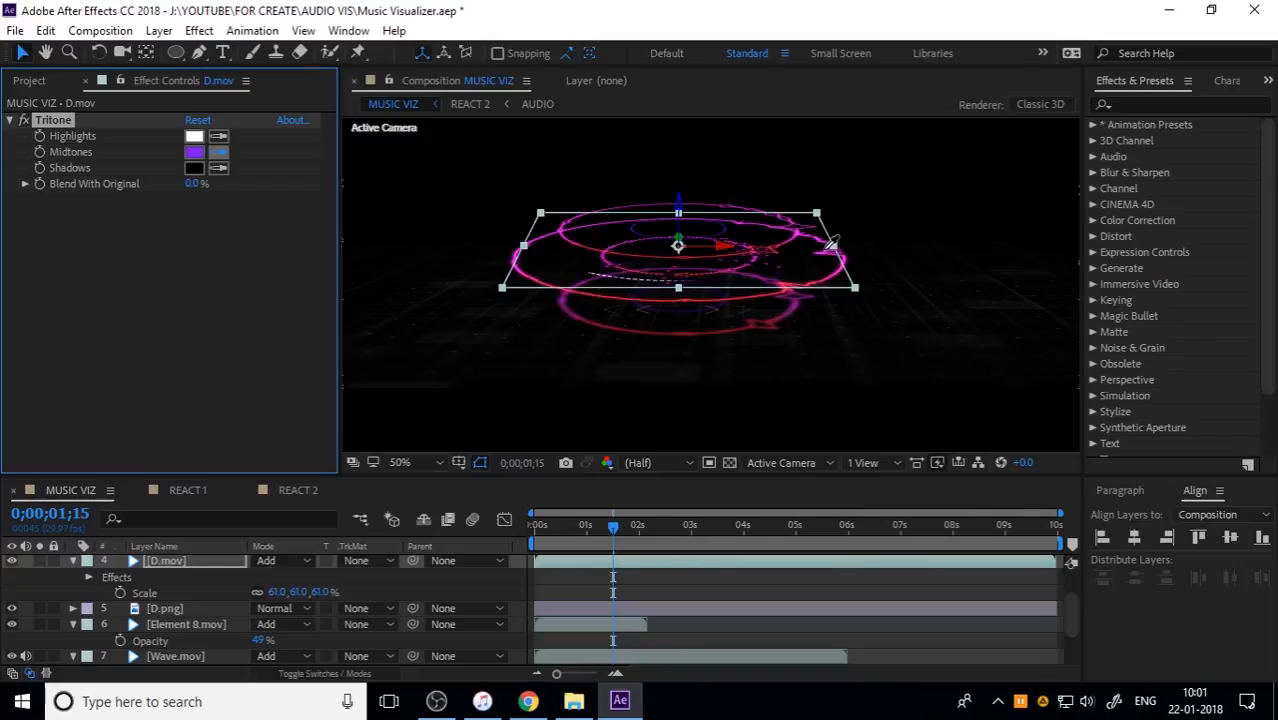
{"action": "left_click", "coordinate": [779, 314]}
{"action": "left_click", "coordinate": [217, 137]}
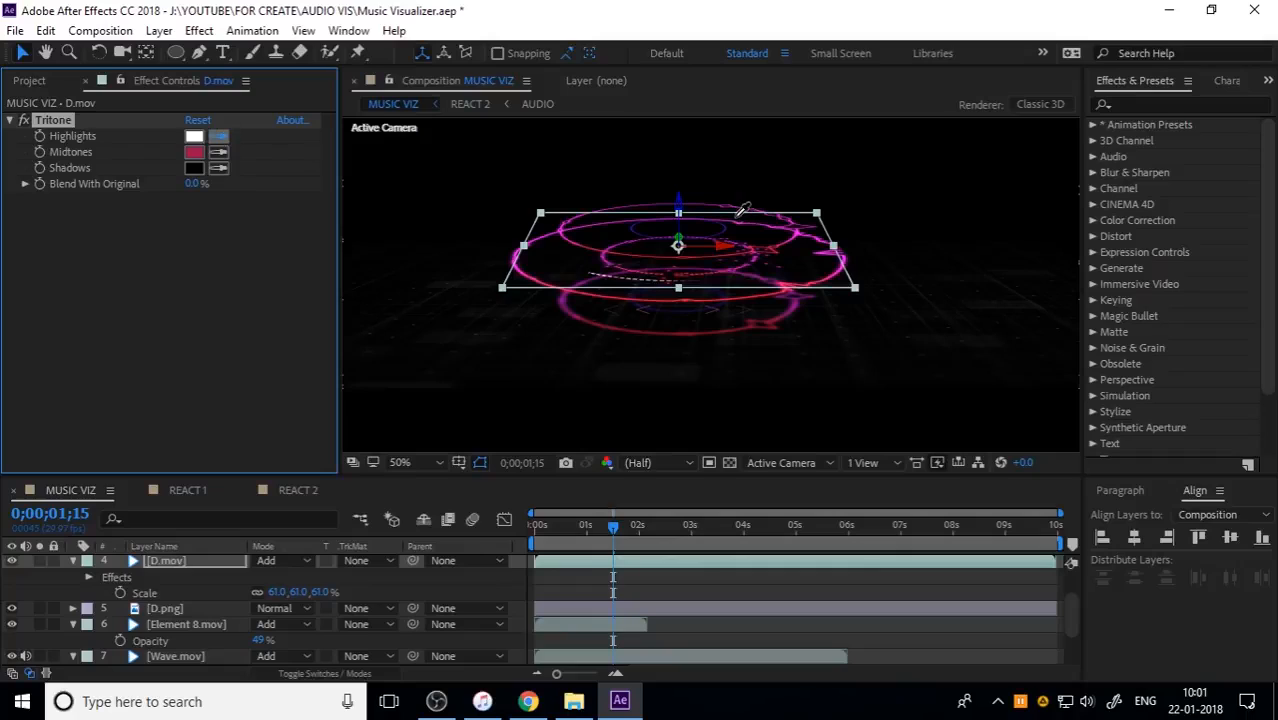
{"action": "left_click", "coordinate": [725, 232]}
Preview the composition from the start to check the tinted D.mov layer.
{"action": "left_click_drag", "start_coordinate": [594, 529], "coordinate": [507, 521]}
{"action": "left_click", "coordinate": [940, 331]}
{"action": "key", "text": "space"}
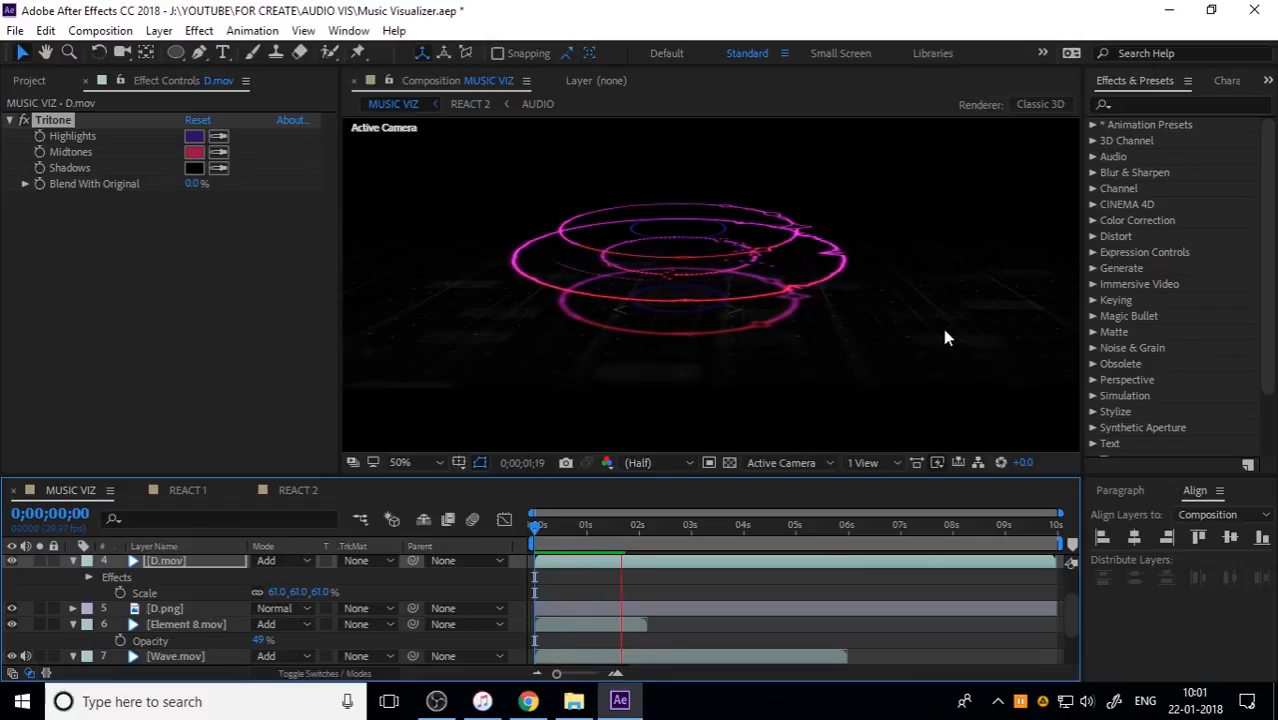
{"action": "left_click_drag", "start_coordinate": [684, 521], "coordinate": [531, 591]}
{"action": "key", "text": "space"}
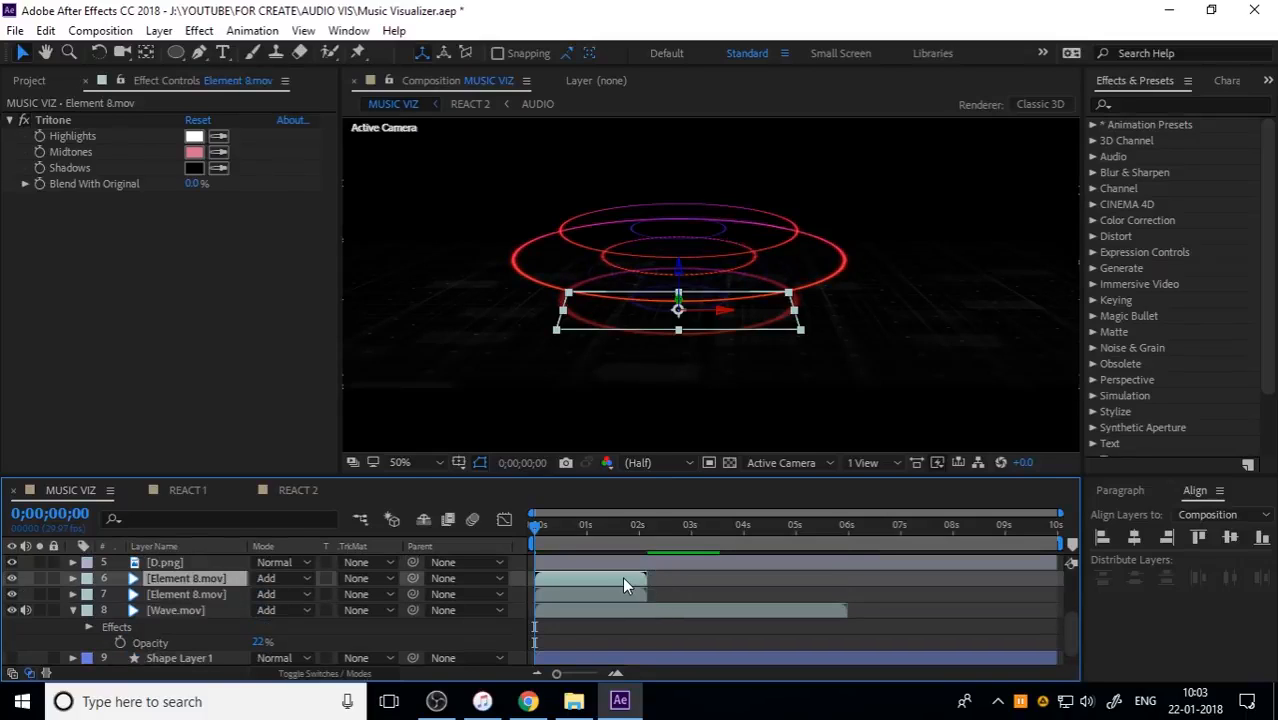
Duplicate the Element 8.mov layer into five copies placed end to end until they fill the 10-second timeline.
{"action": "left_click_drag", "start_coordinate": [622, 577], "coordinate": [1026, 587]}
{"action": "key", "text": "ctrl+d"}
{"action": "key", "text": "ctrl+d"}
{"action": "key", "text": "ctrl+d"}
Pre-compose all the Element 8.mov copies into a new composition named ELEMENTS.
{"action": "left_click", "coordinate": [215, 640], "text": "shift"}
{"action": "right_click", "coordinate": [215, 640]}
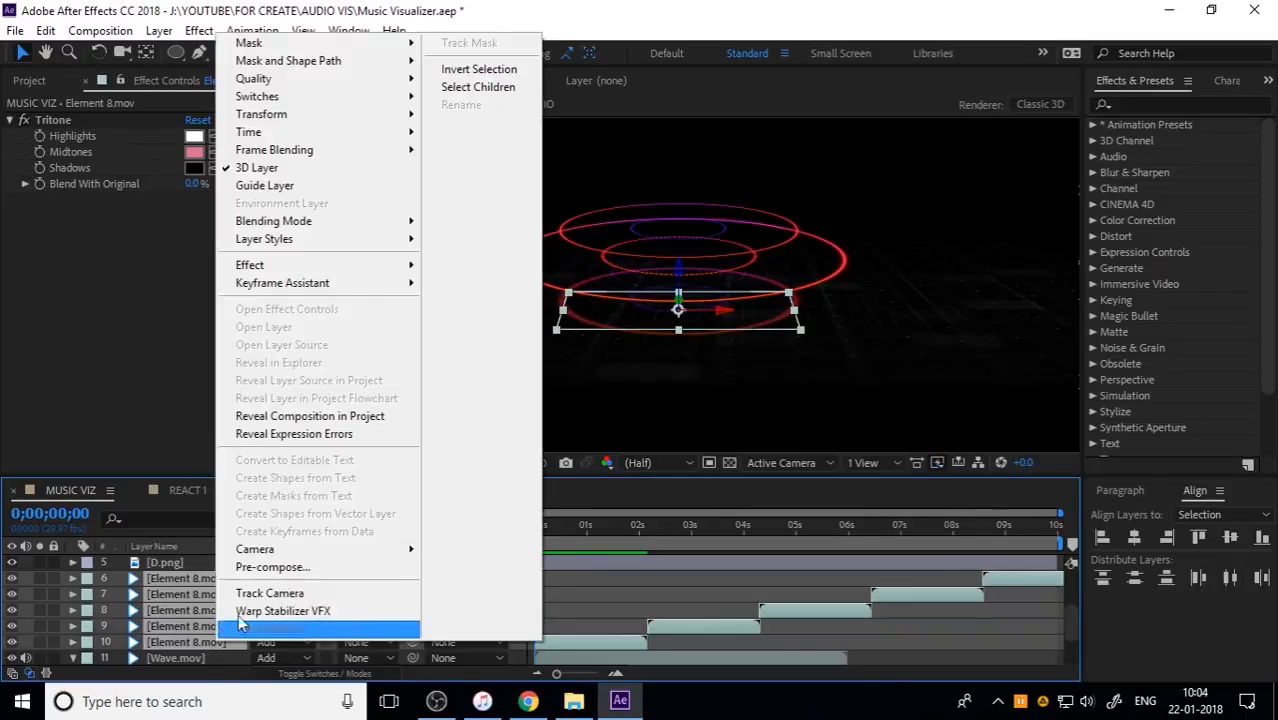
{"action": "left_click", "coordinate": [272, 567]}
{"action": "type", "text": "ELEMENTS"}
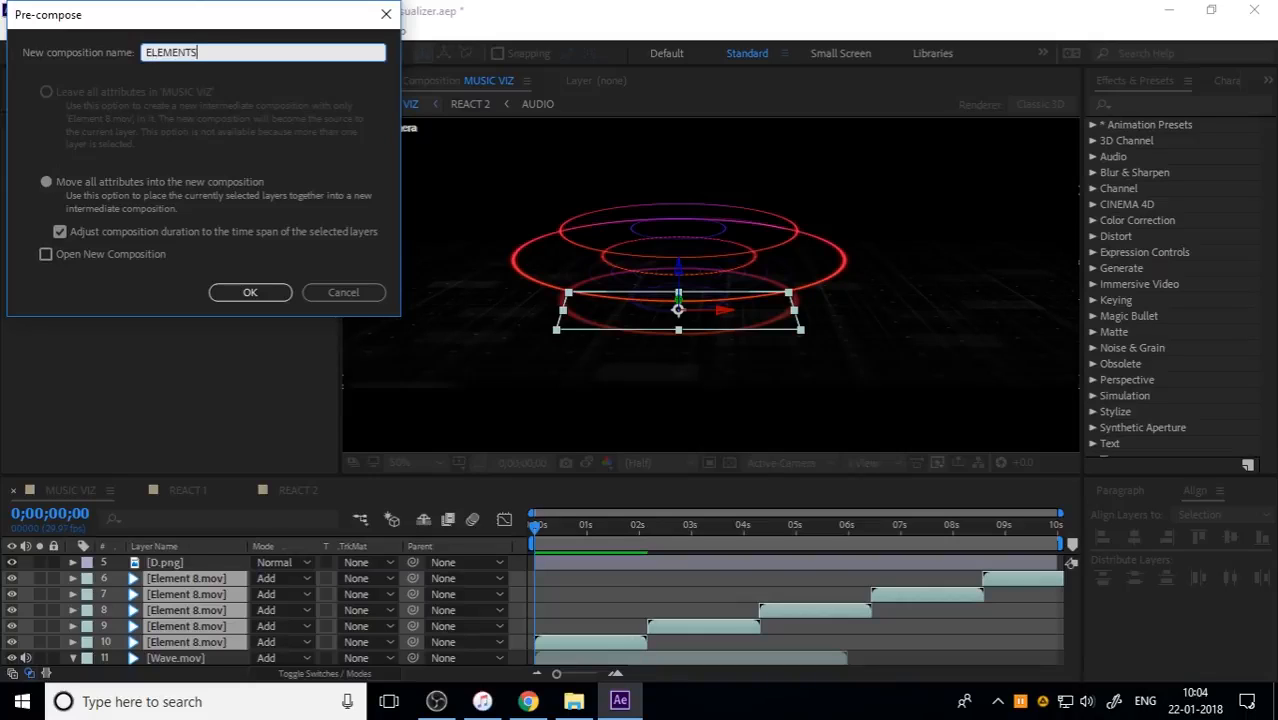
{"action": "key", "text": "Return"}
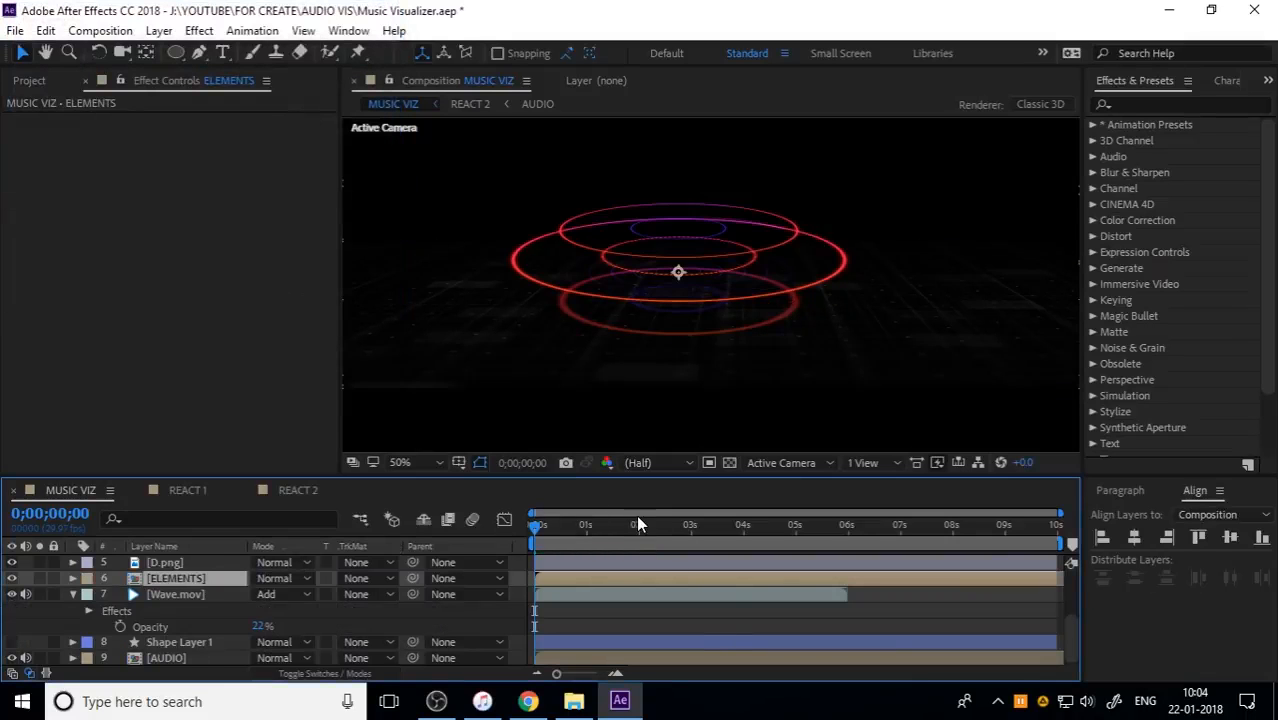
Duplicate the Wave.mov layer and start the copy where the original ends, at about 6 seconds.
{"action": "key", "text": "space"}
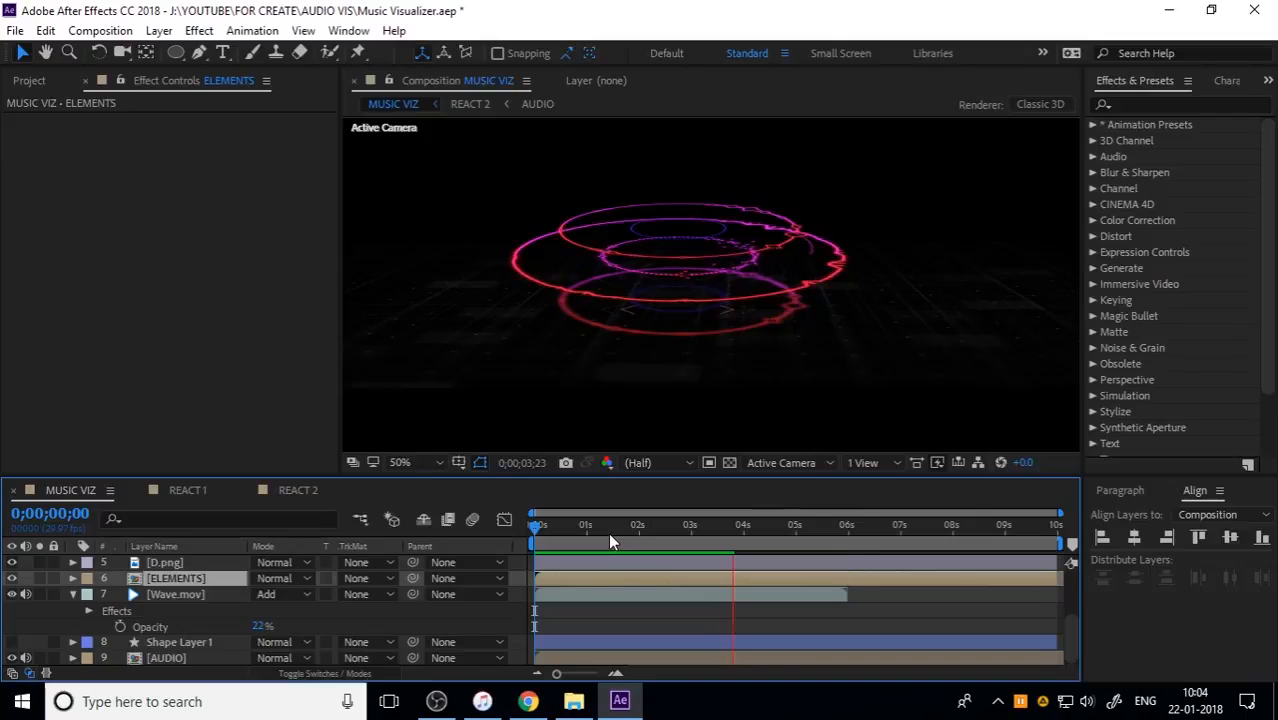
{"action": "left_click_drag", "start_coordinate": [575, 528], "coordinate": [637, 528]}
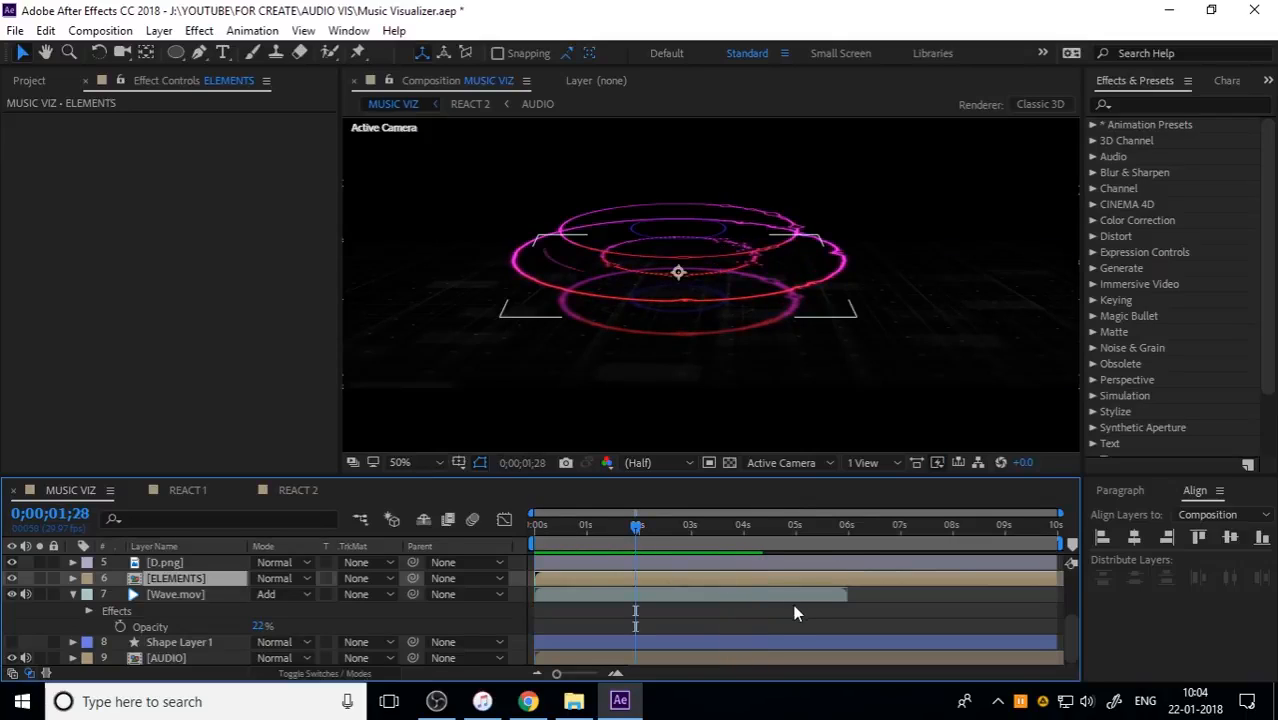
{"action": "left_click", "coordinate": [722, 600]}
{"action": "mouse_move", "coordinate": [583, 596]}
{"action": "left_mouse_down"}
{"action": "mouse_move", "coordinate": [956, 593]}
{"action": "mouse_move", "coordinate": [839, 582]}
{"action": "mouse_move", "coordinate": [583, 596]}
{"action": "left_mouse_up"}
{"action": "key", "text": "ctrl+d"}
{"action": "left_click_drag", "start_coordinate": [702, 593], "coordinate": [972, 589]}
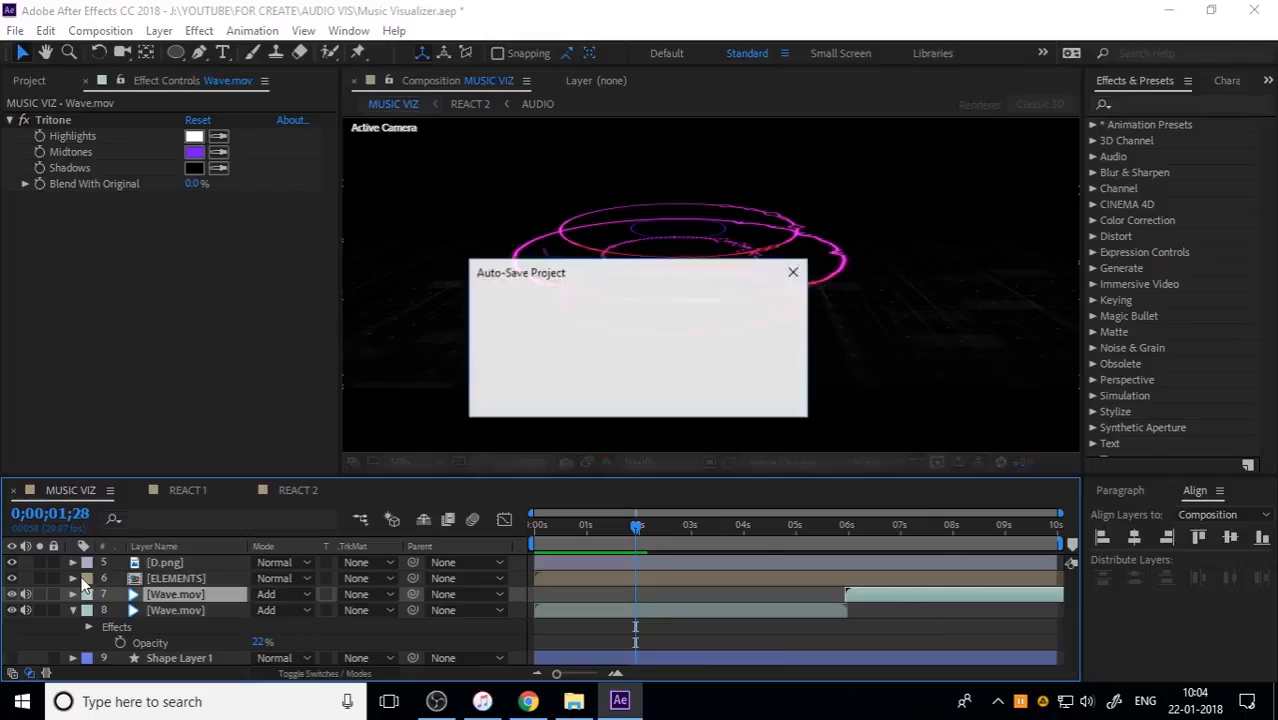
{"action": "left_click", "coordinate": [71, 611]}
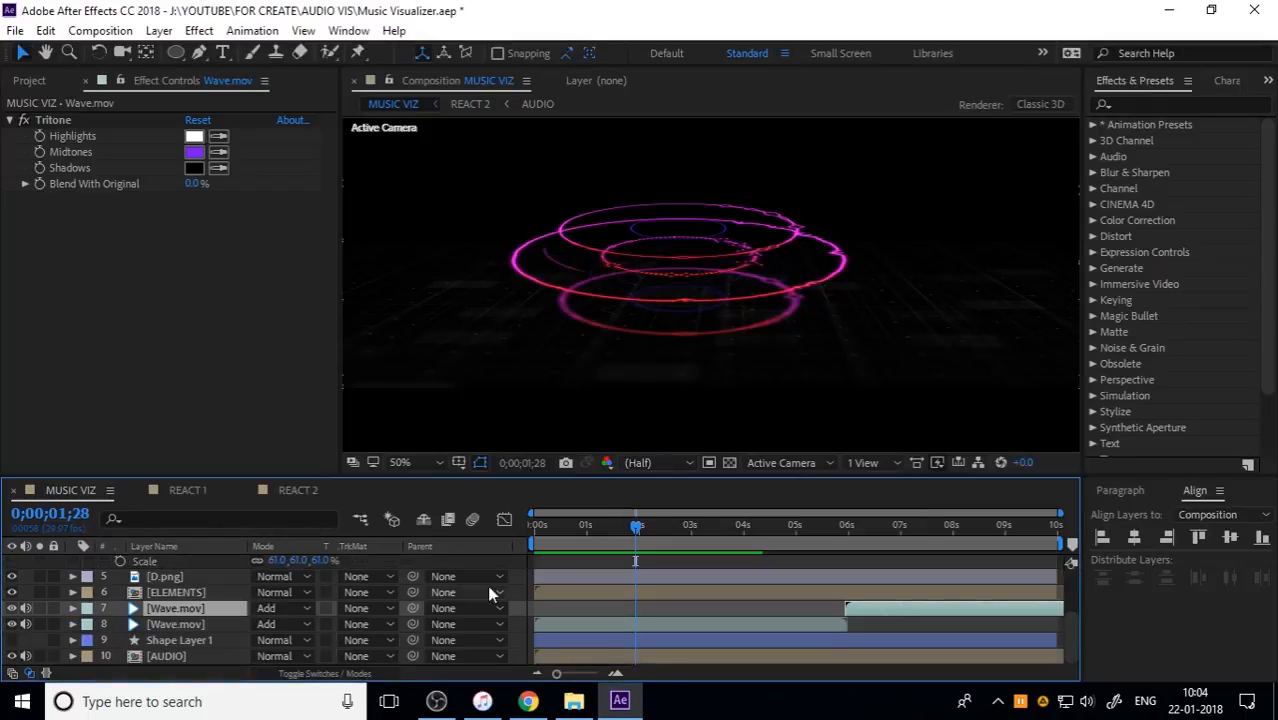
Preview the composition from the start and collapse the D.mov layer's properties.
{"action": "key", "text": "Home"}
{"action": "key", "text": "space"}
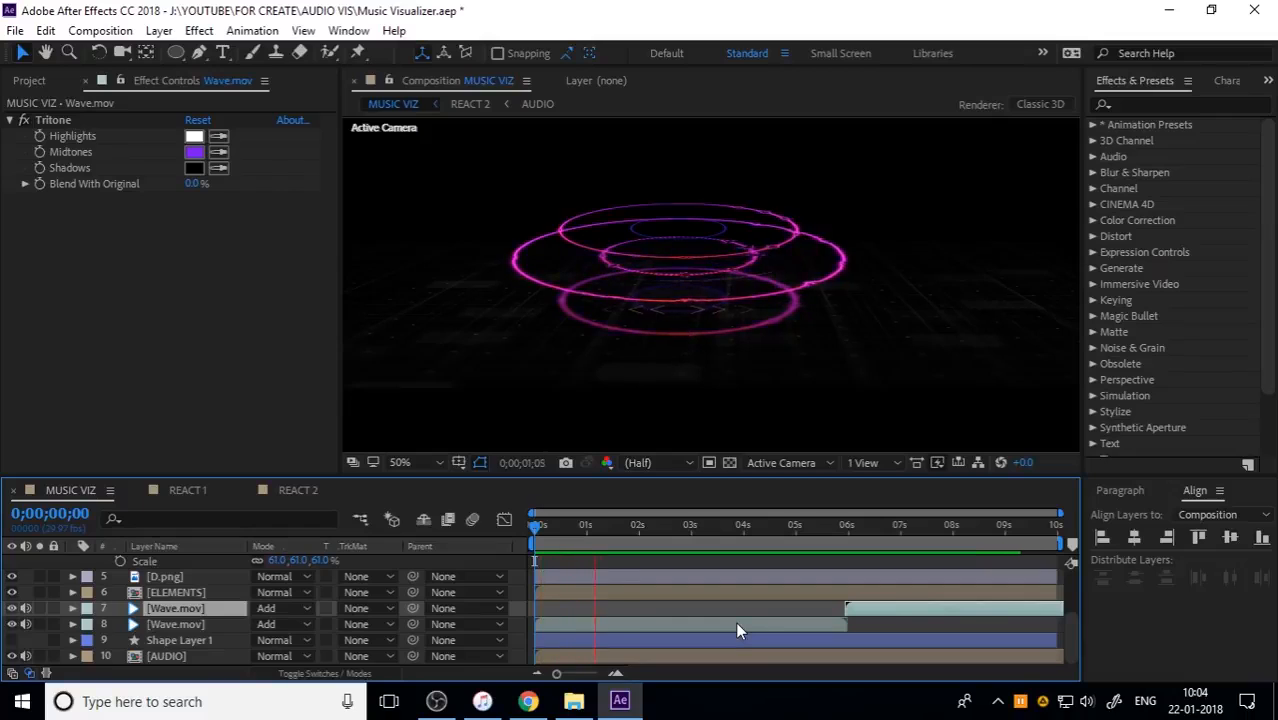
{"action": "key", "text": "space"}
{"action": "scroll", "coordinate": [166, 610], "scroll_direction": "up", "scroll_amount": 3}
{"action": "left_click", "coordinate": [113, 606]}
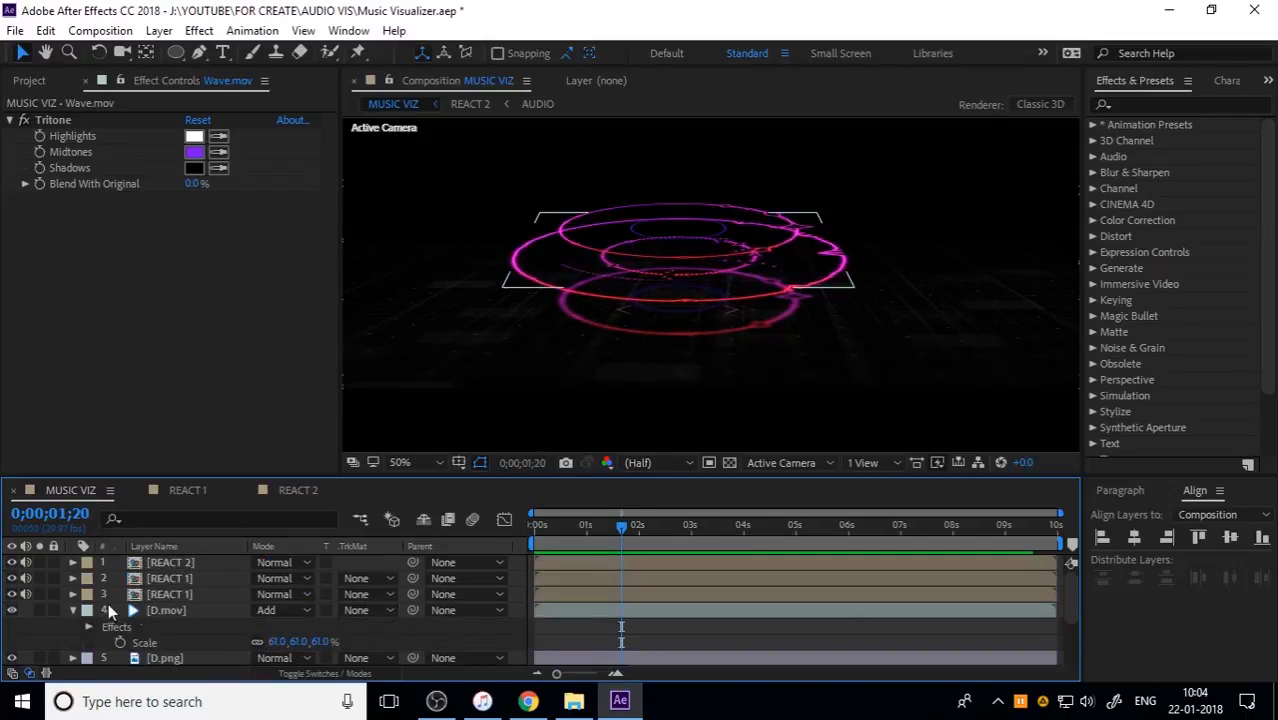
{"action": "left_click", "coordinate": [72, 610]}
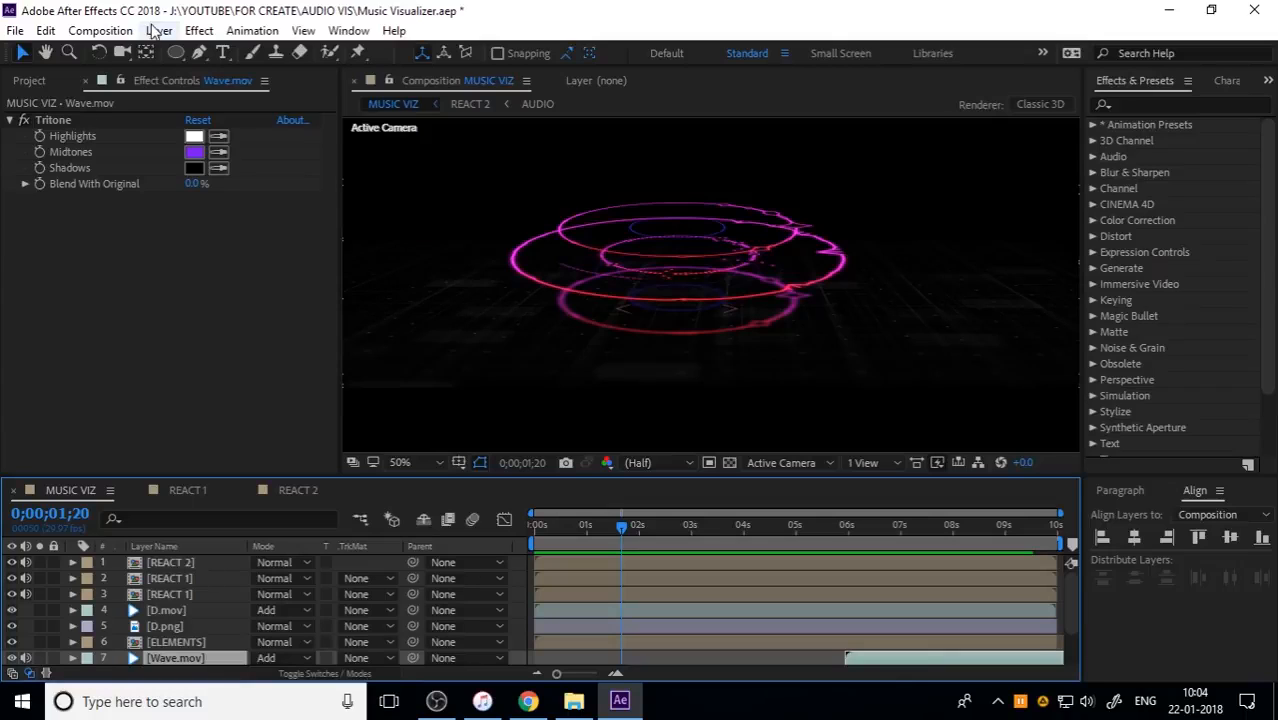
Create a 50mm two-node camera and bring it to the top of the layer stack.
{"action": "left_click", "coordinate": [199, 31]}
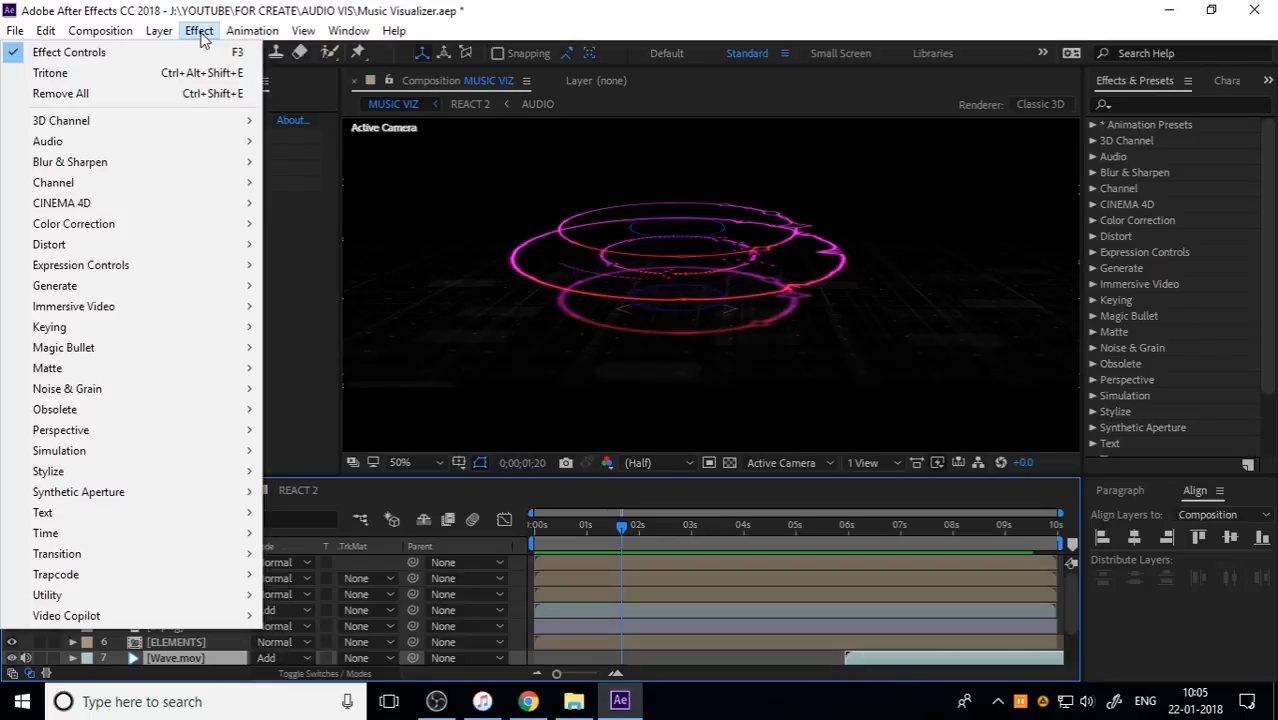
{"action": "left_click", "coordinate": [183, 8]}
{"action": "left_click", "coordinate": [159, 30]}
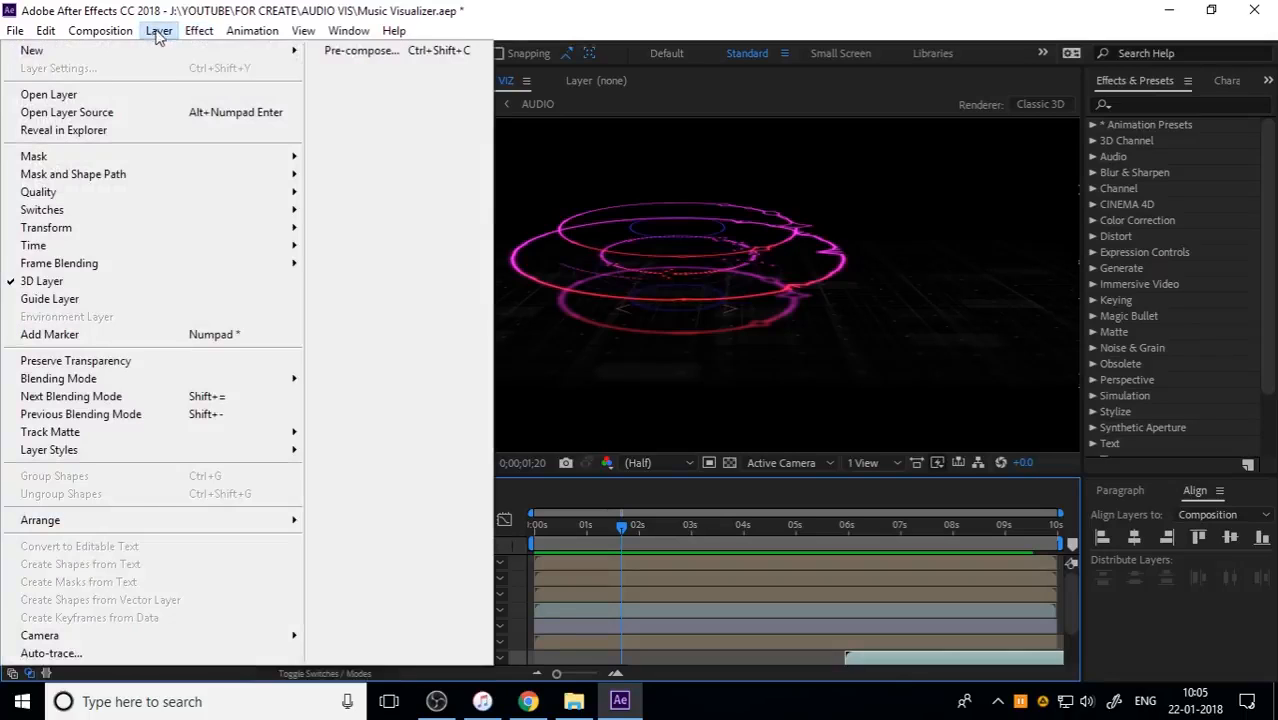
{"action": "mouse_move", "coordinate": [157, 50]}
{"action": "left_click", "coordinate": [380, 114]}
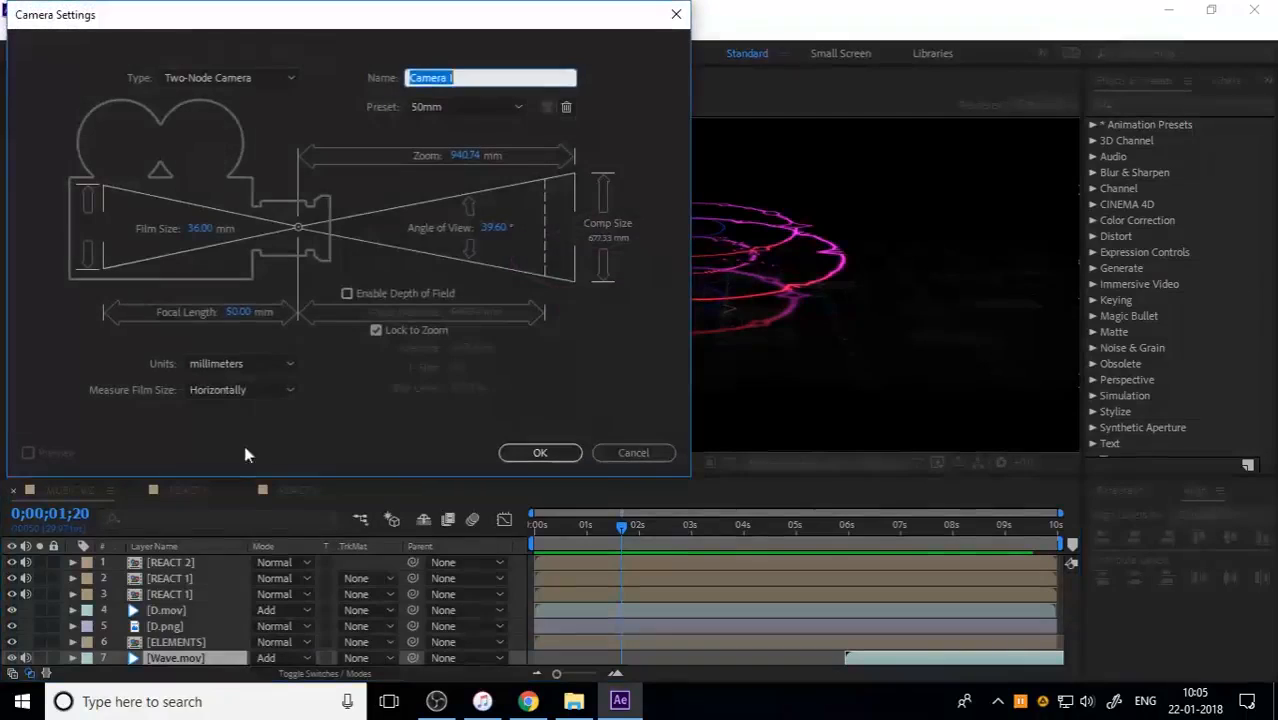
{"action": "left_click", "coordinate": [540, 452]}
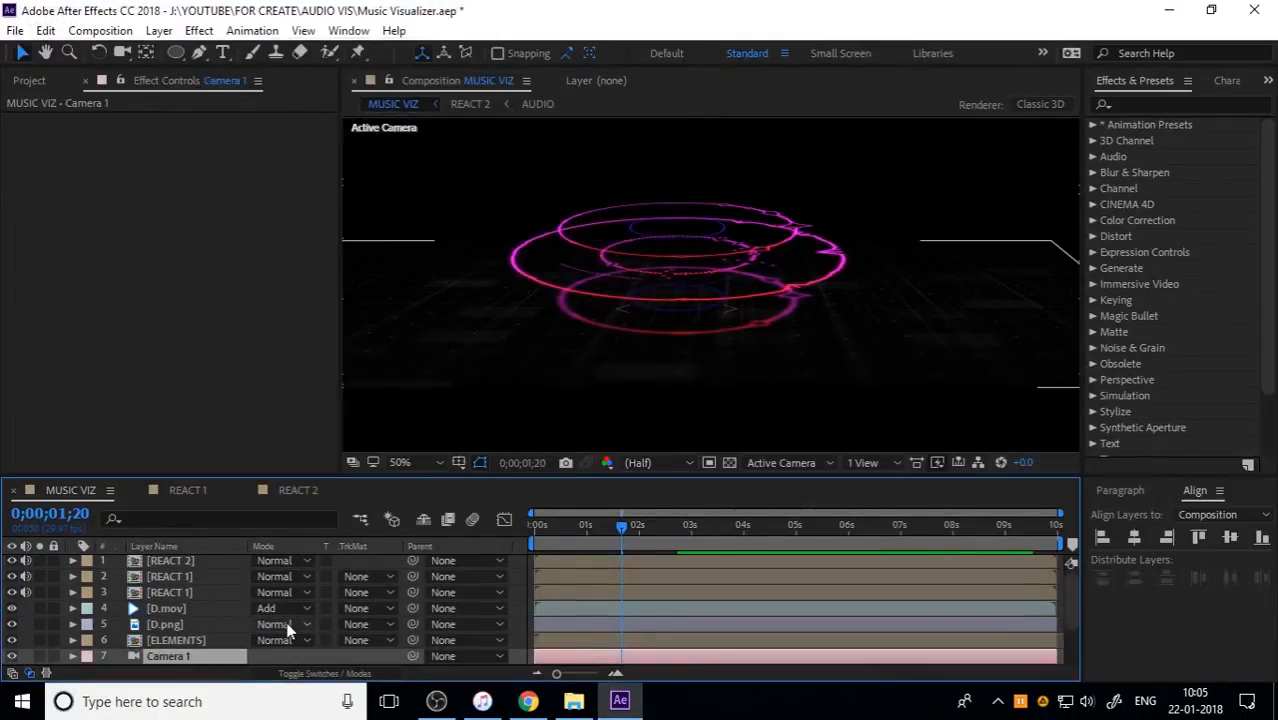
{"action": "key", "text": "ctrl+shift+bracketright"}
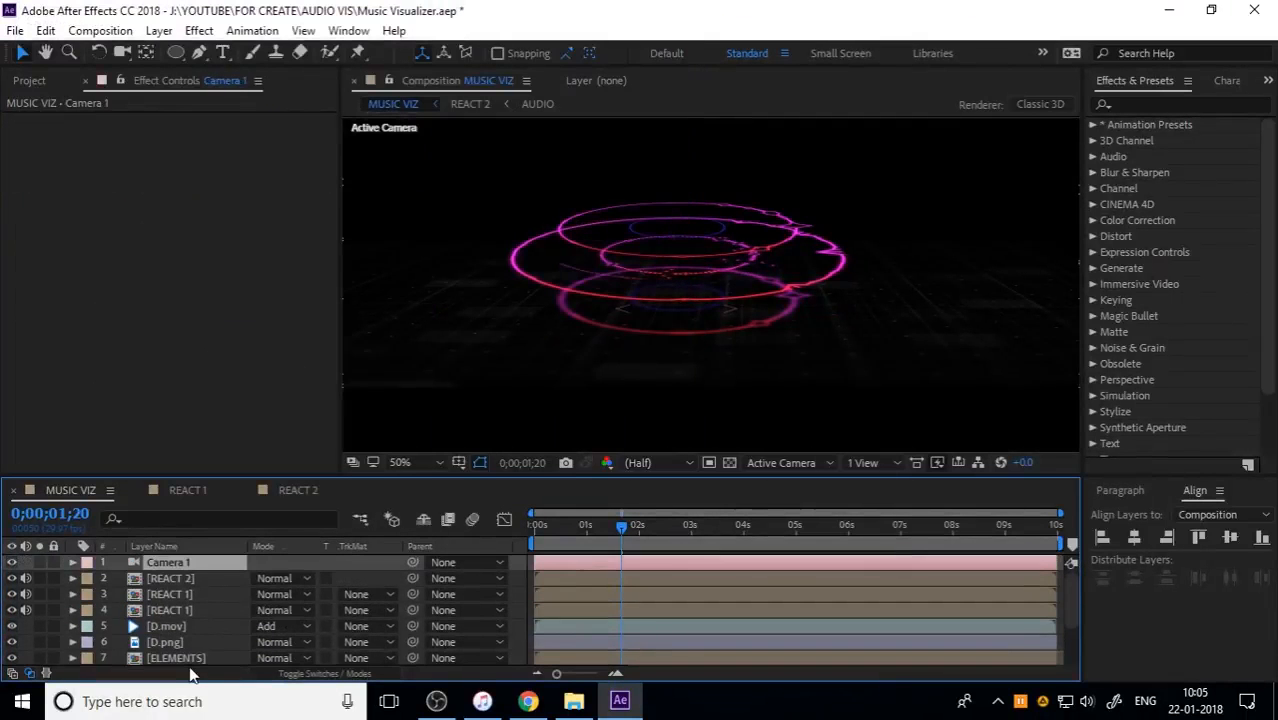
Turn on the camera's Depth of Field and set its Aperture to 0 pixels.
{"action": "left_click", "coordinate": [75, 562]}
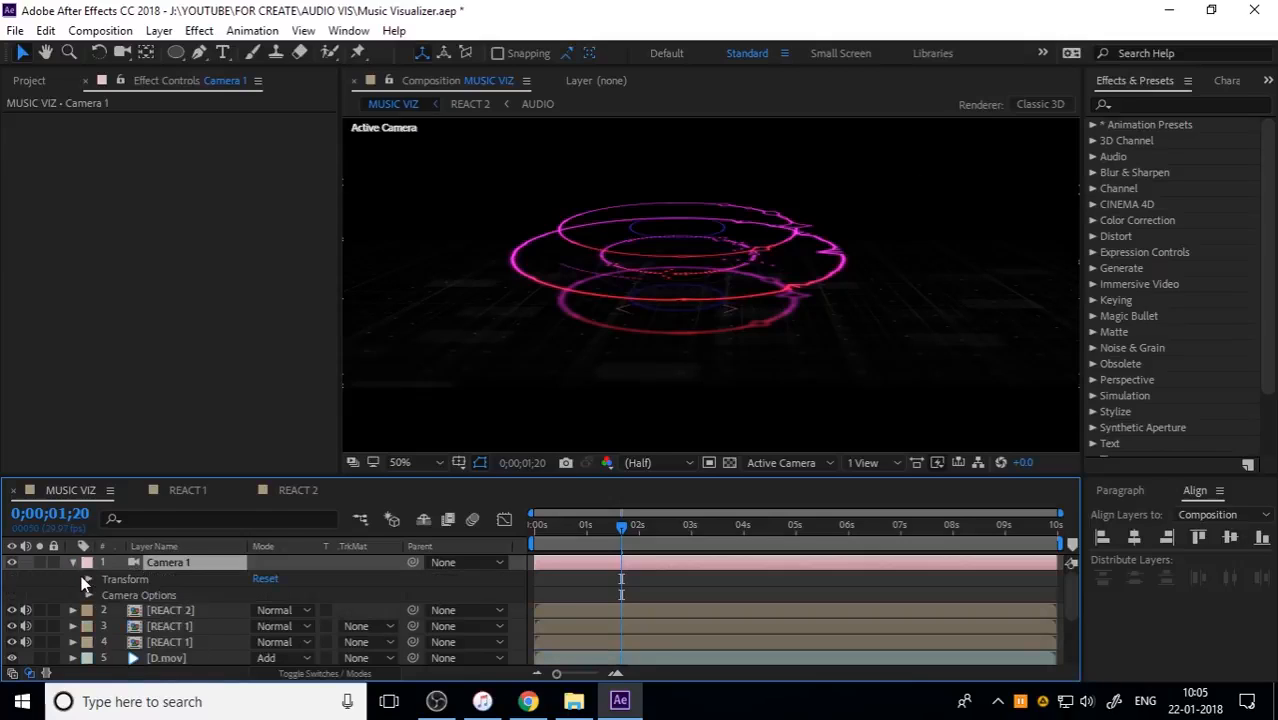
{"action": "left_click", "coordinate": [88, 595]}
{"action": "scroll", "coordinate": [128, 613], "scroll_direction": "down", "scroll_amount": 1}
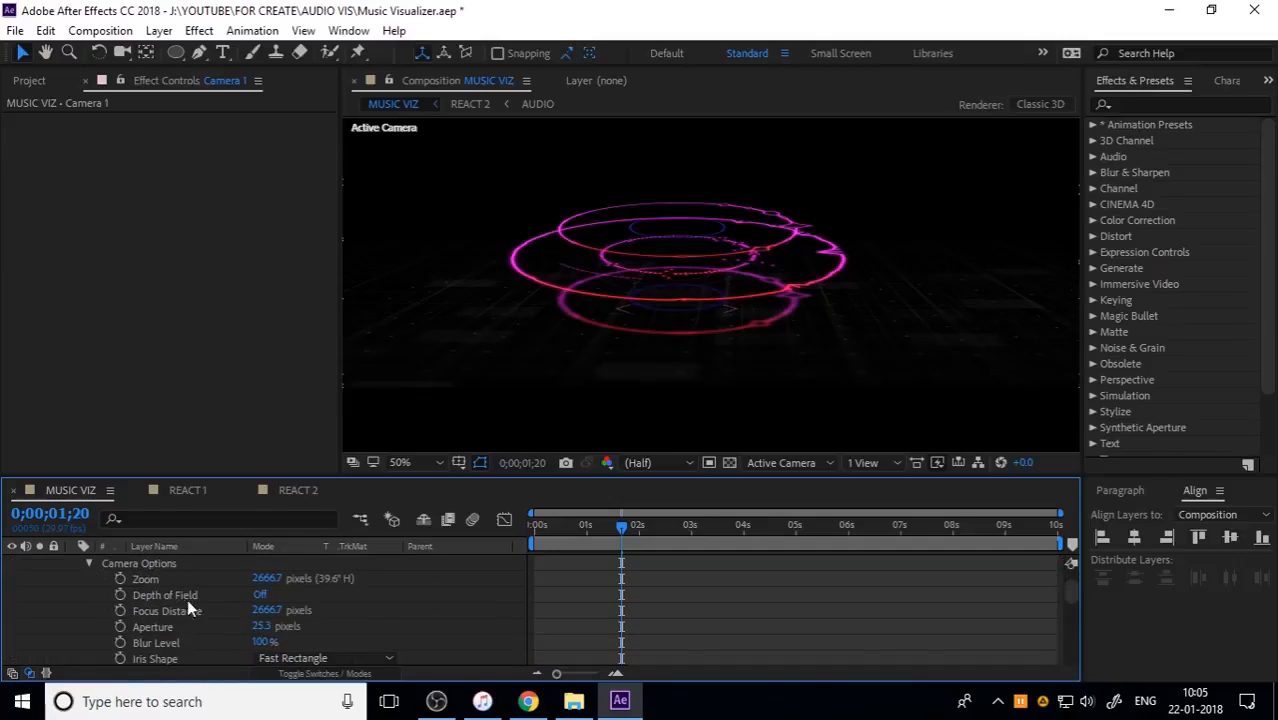
{"action": "left_click", "coordinate": [259, 595]}
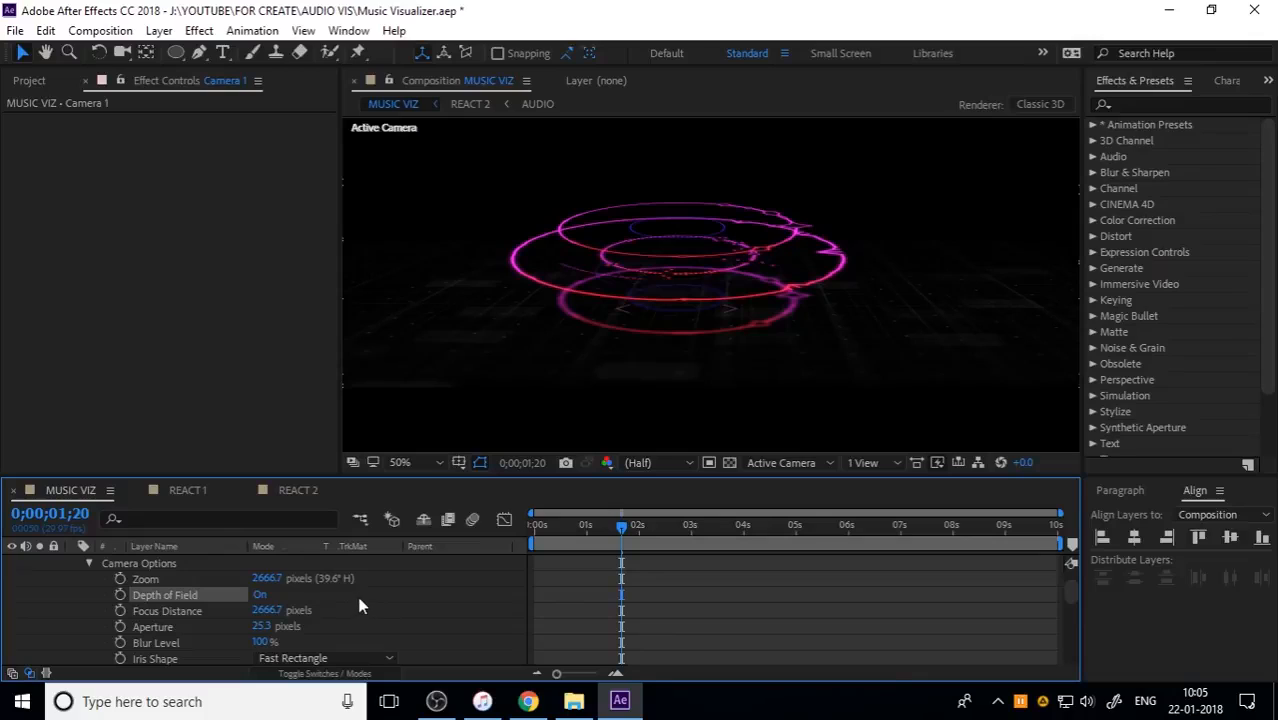
{"action": "left_click_drag", "start_coordinate": [263, 626], "coordinate": [188, 628]}
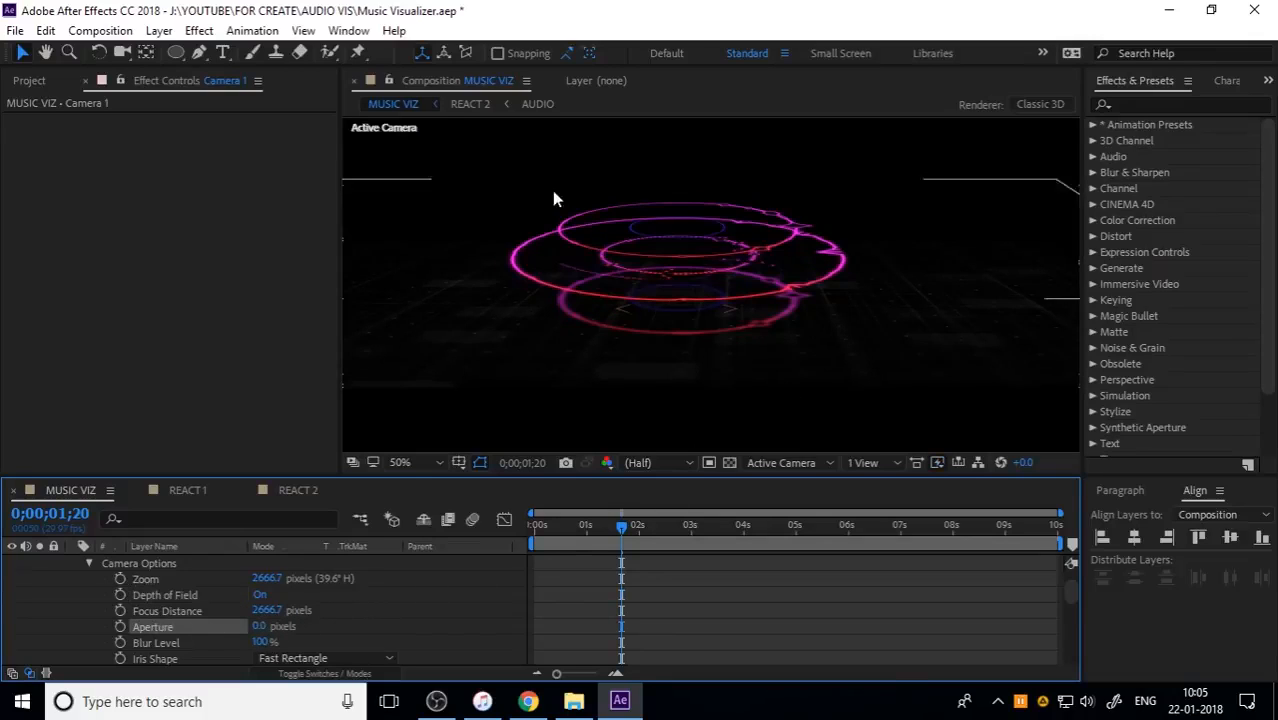
Orbit and reposition the camera to frame the rings from a higher angle near the center of the composition.
{"action": "left_click", "coordinate": [118, 55]}
{"action": "left_click_drag", "start_coordinate": [750, 305], "coordinate": [745, 331]}
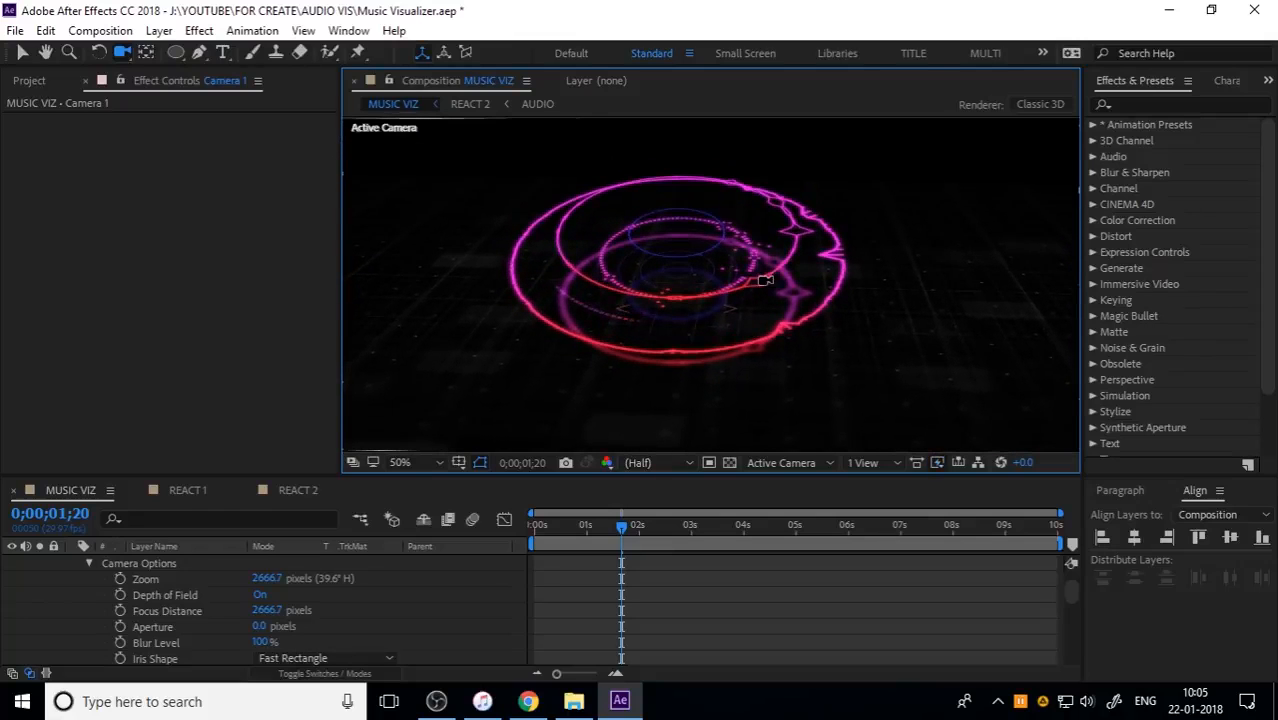
{"action": "left_click_drag", "start_coordinate": [758, 229], "coordinate": [772, 139]}
{"action": "left_click_drag", "start_coordinate": [768, 274], "coordinate": [706, 276]}
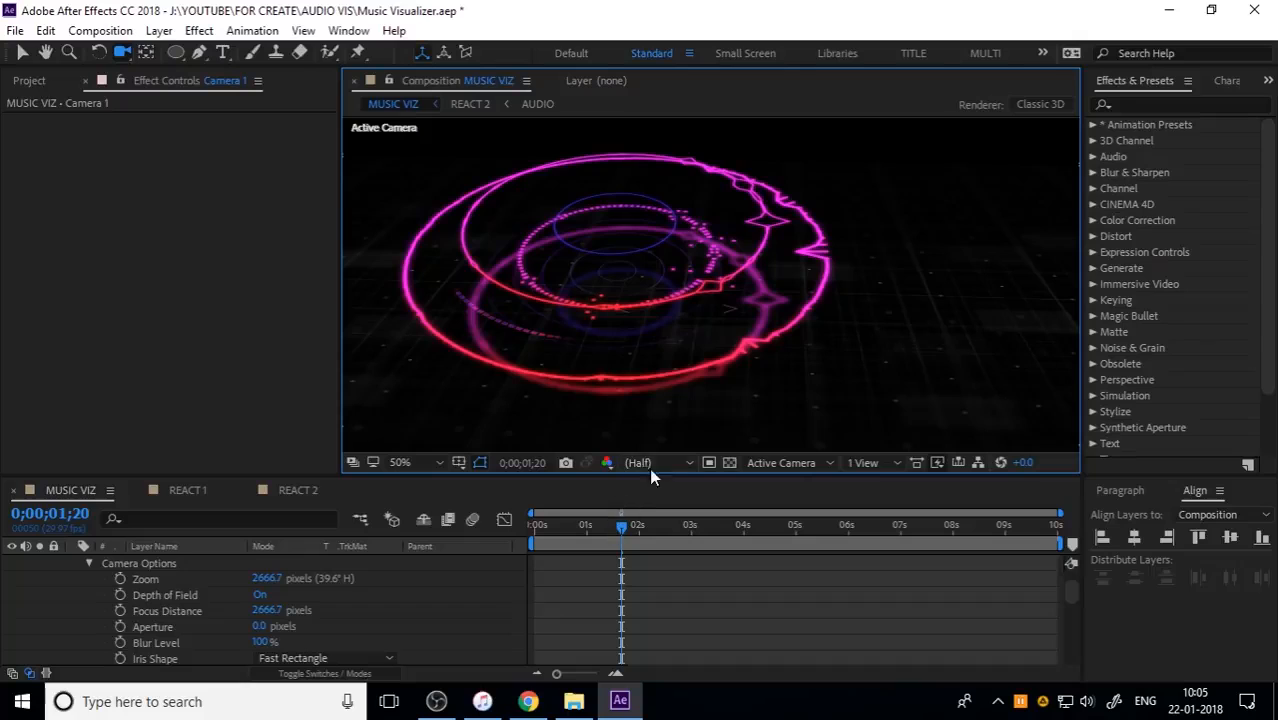
{"action": "scroll", "coordinate": [753, 341], "scroll_direction": "down", "scroll_amount": 2}
{"action": "left_click_drag", "start_coordinate": [670, 289], "coordinate": [722, 276]}
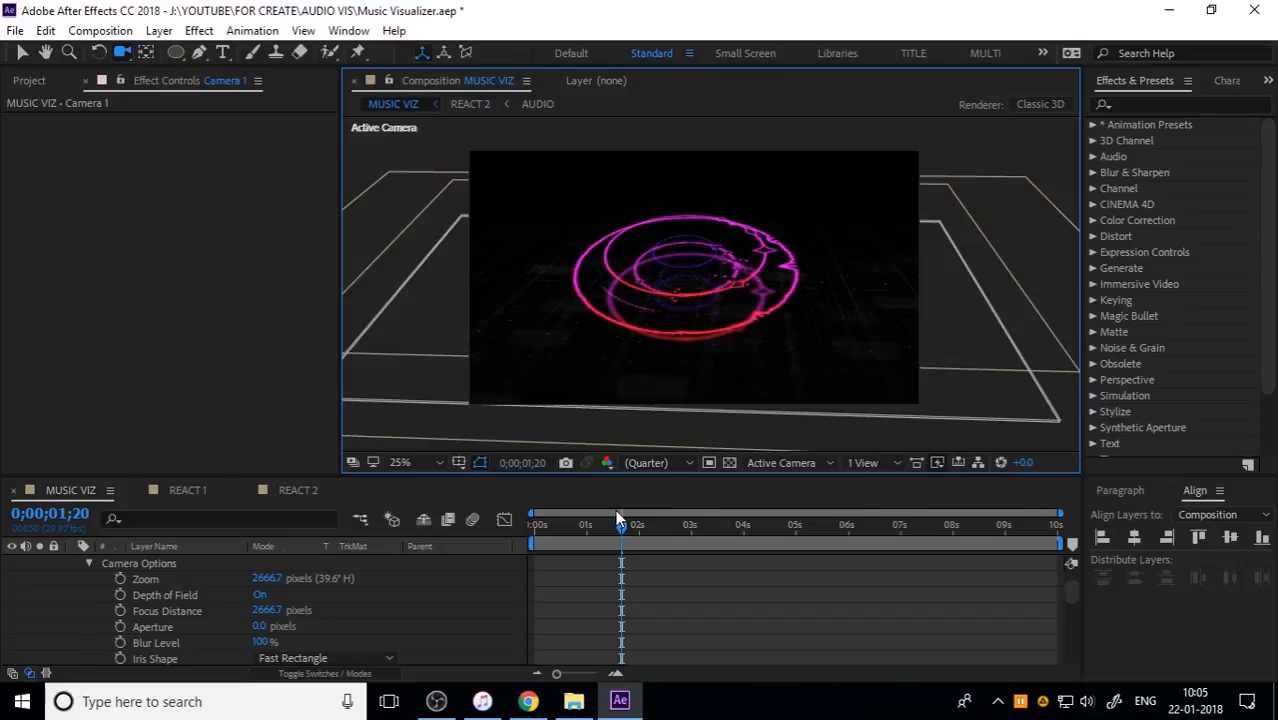
{"action": "mouse_move", "coordinate": [673, 348]}
{"action": "left_mouse_down"}
{"action": "mouse_move", "coordinate": [673, 334]}
{"action": "mouse_move", "coordinate": [668, 346]}
{"action": "left_mouse_up"}
Preview the new camera view from the start and move the current time to 0;00;03;01.
{"action": "left_click_drag", "start_coordinate": [591, 517], "coordinate": [433, 551]}
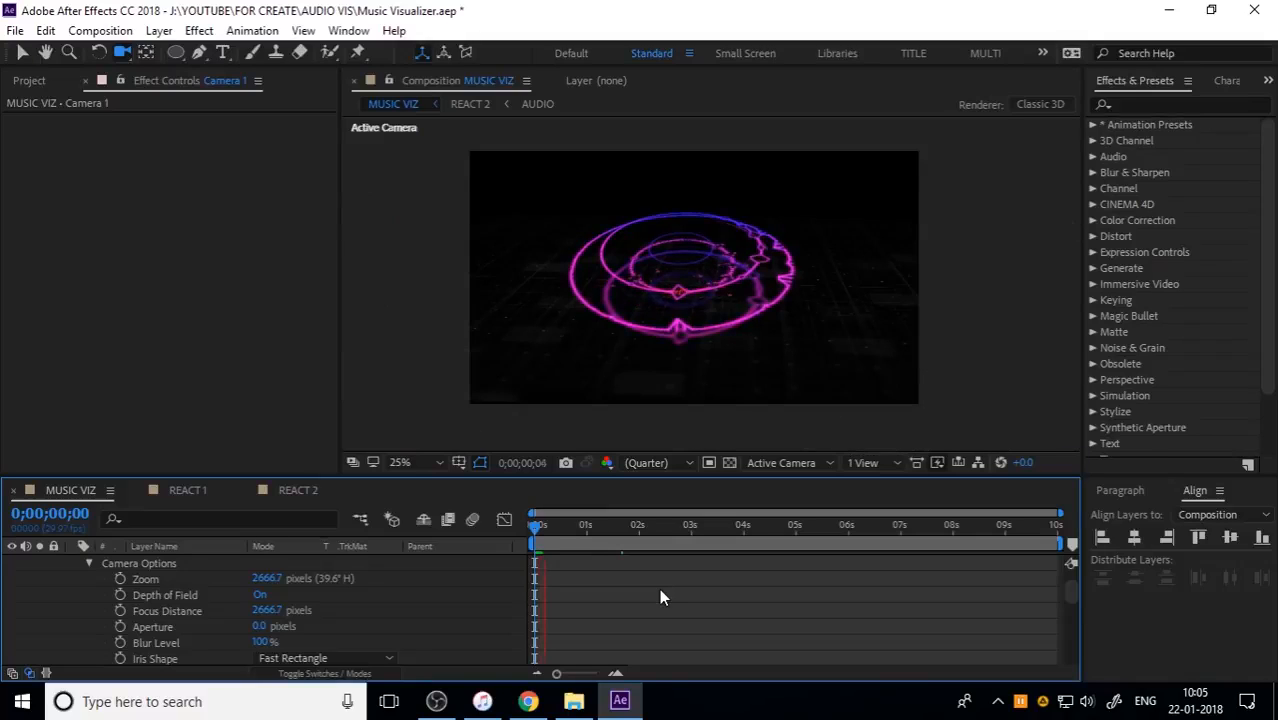
{"action": "key", "text": "space"}
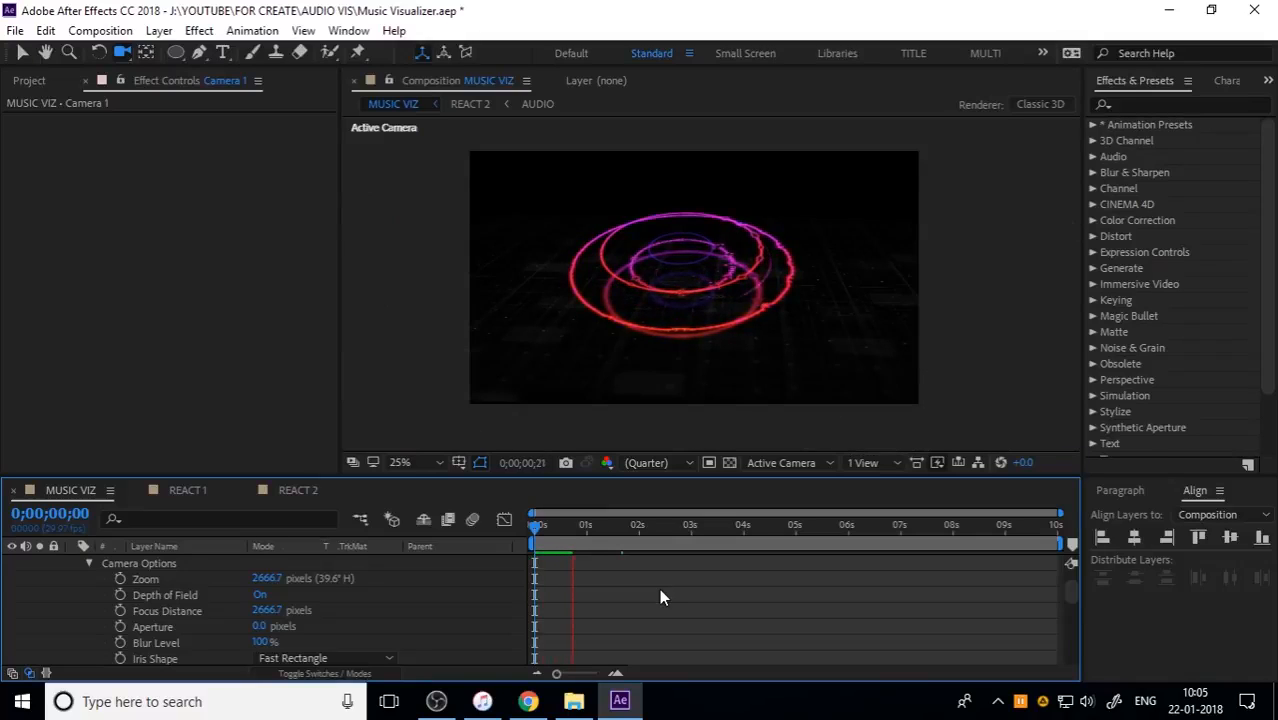
{"action": "left_click_drag", "start_coordinate": [543, 528], "coordinate": [692, 528]}
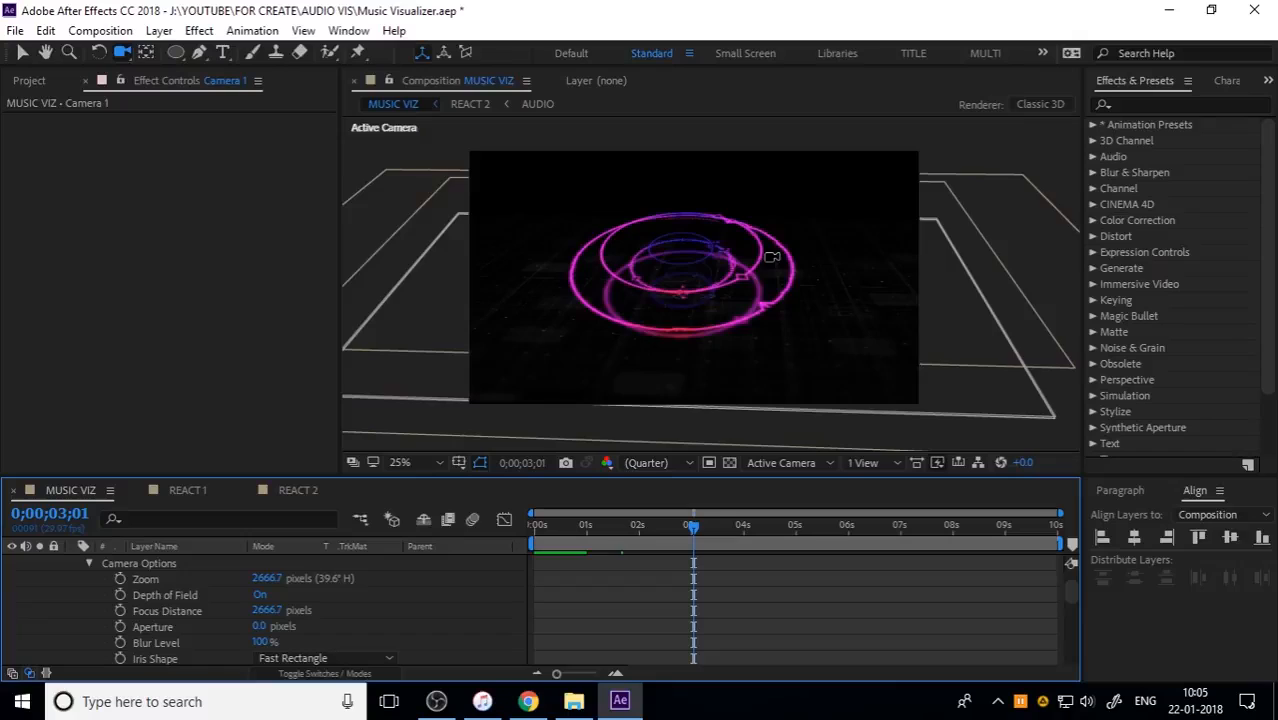
Set the camera's Aperture to 253 pixels.
{"action": "scroll", "coordinate": [770, 260], "scroll_direction": "up", "scroll_amount": 2}
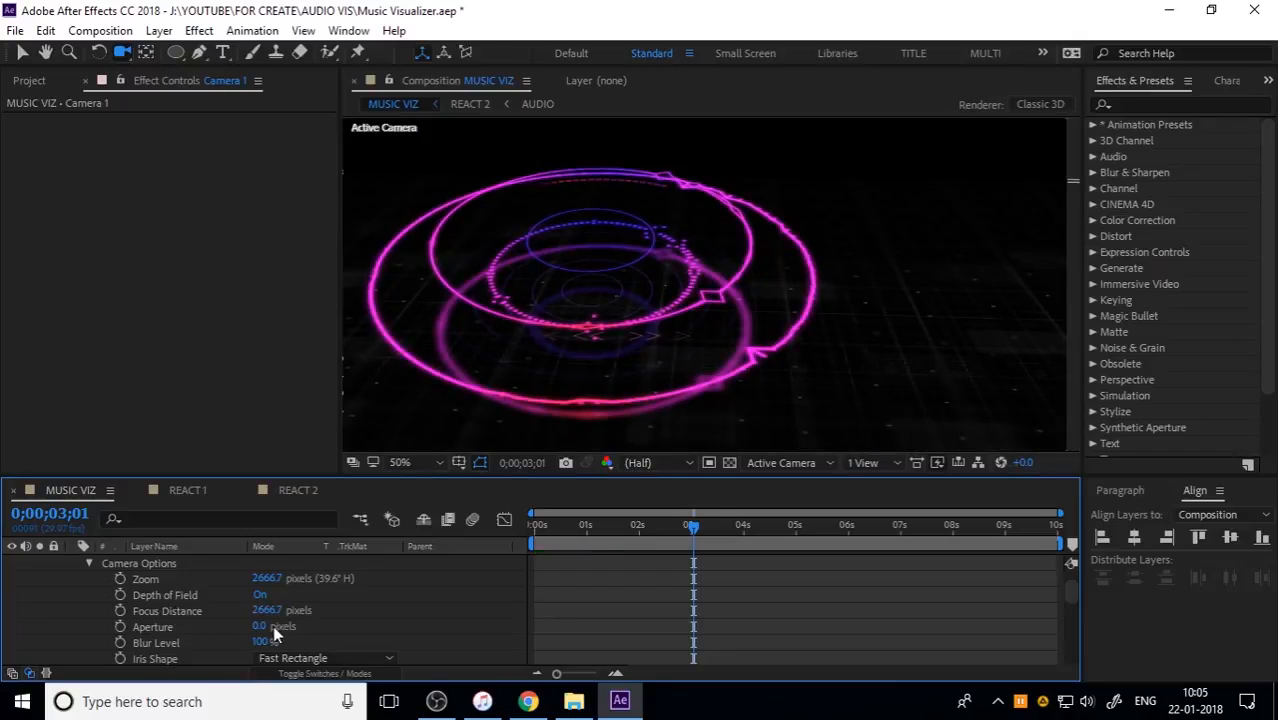
{"action": "left_click_drag", "start_coordinate": [260, 626], "coordinate": [430, 612]}
{"action": "key", "text": "ctrl+z"}
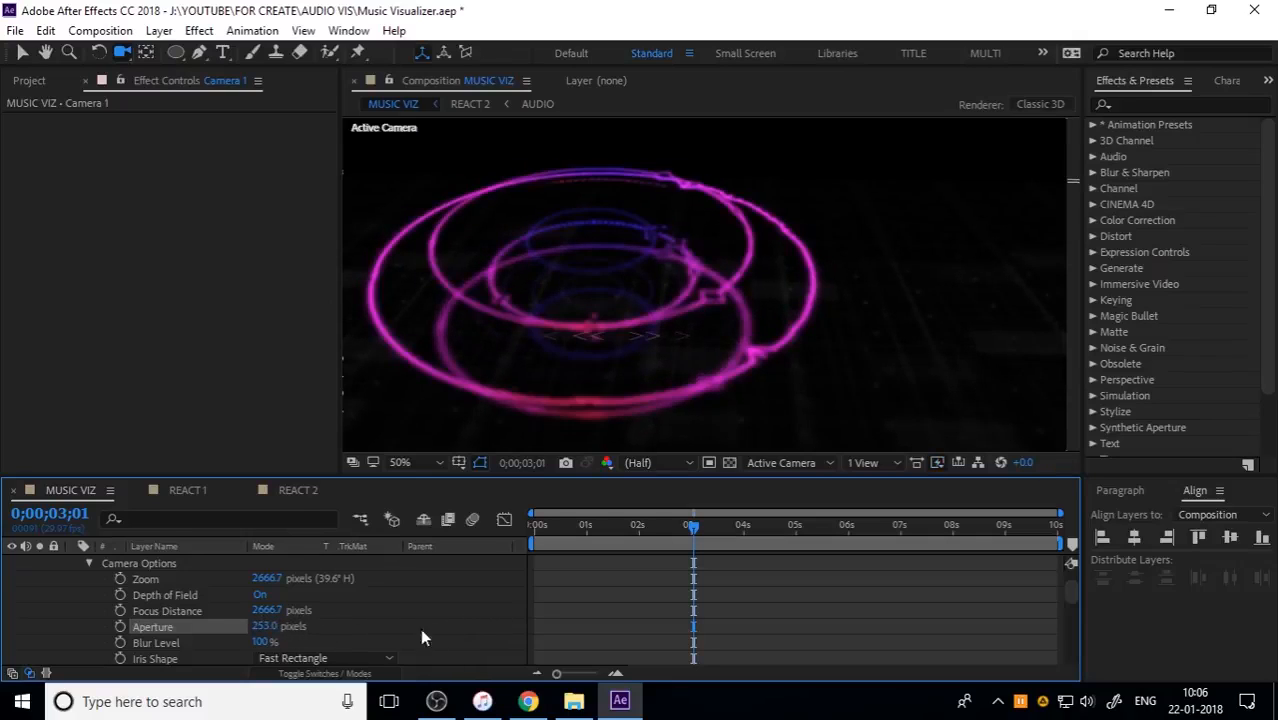
Adjust the camera's Focus Distance to 2080 pixels so the upper and outer rings are in focus.
{"action": "left_click_drag", "start_coordinate": [266, 610], "coordinate": [446, 595]}
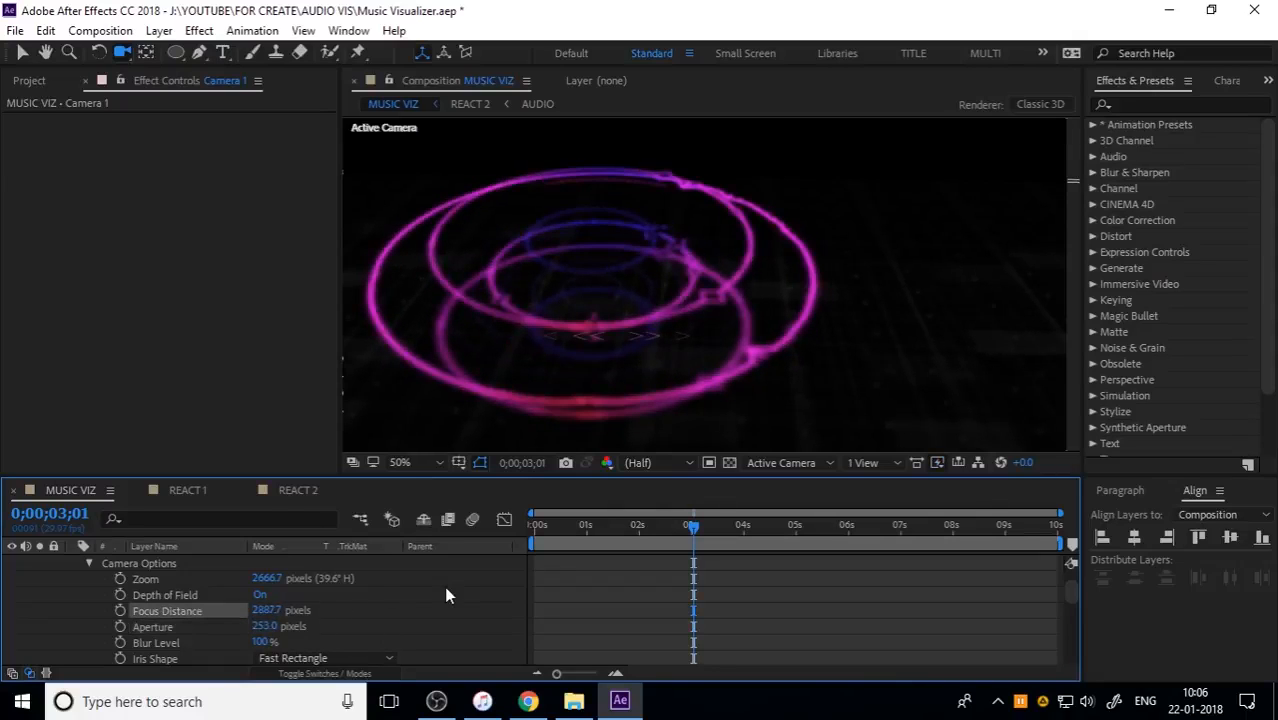
{"action": "left_click_drag", "start_coordinate": [268, 610], "coordinate": [736, 603]}
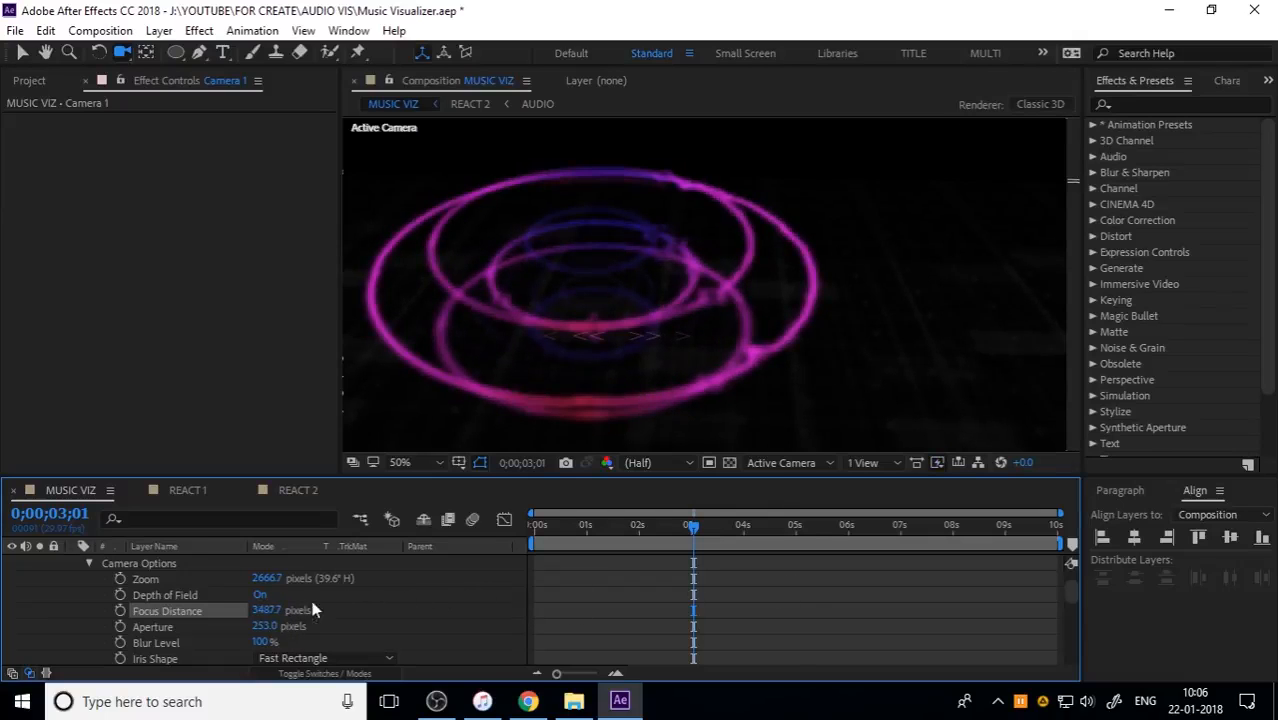
{"action": "left_click_drag", "start_coordinate": [272, 610], "coordinate": [293, 628]}
{"action": "left_click", "coordinate": [276, 616]}
{"action": "type", "text": "1500"}
{"action": "key", "text": "Return"}
{"action": "left_click_drag", "start_coordinate": [265, 610], "coordinate": [429, 605]}
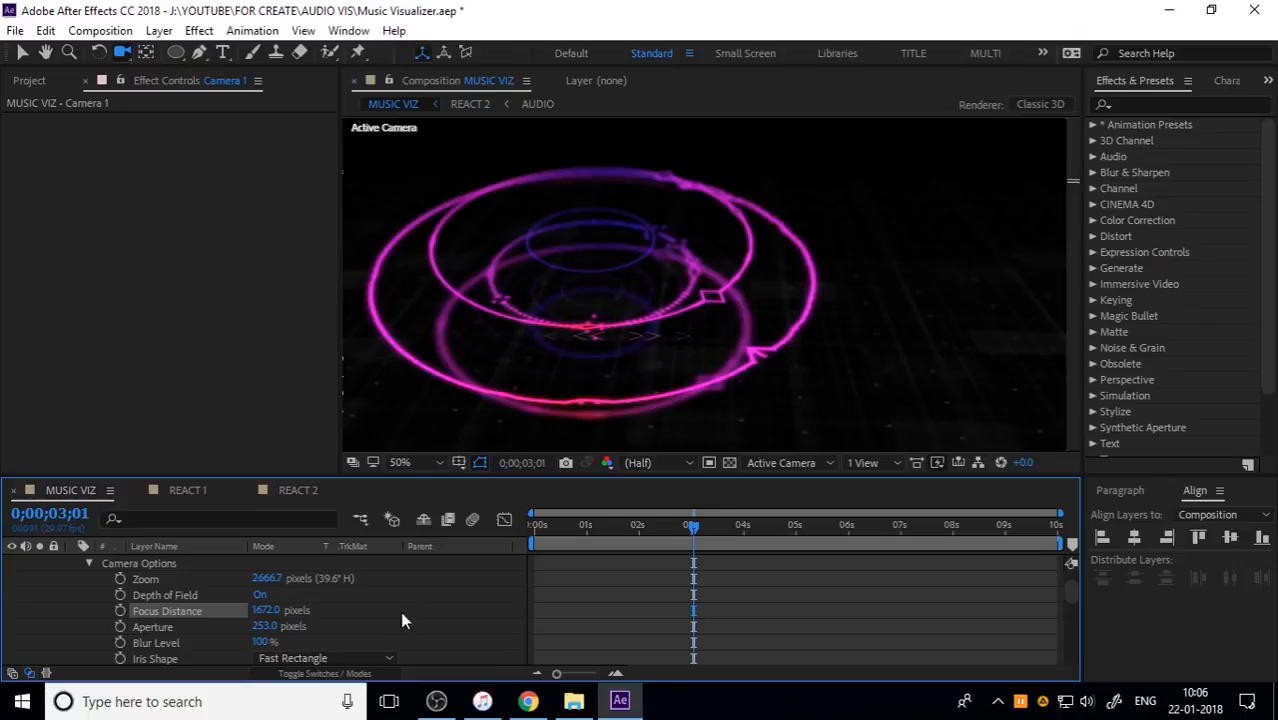
{"action": "left_click_drag", "start_coordinate": [268, 610], "coordinate": [549, 608]}
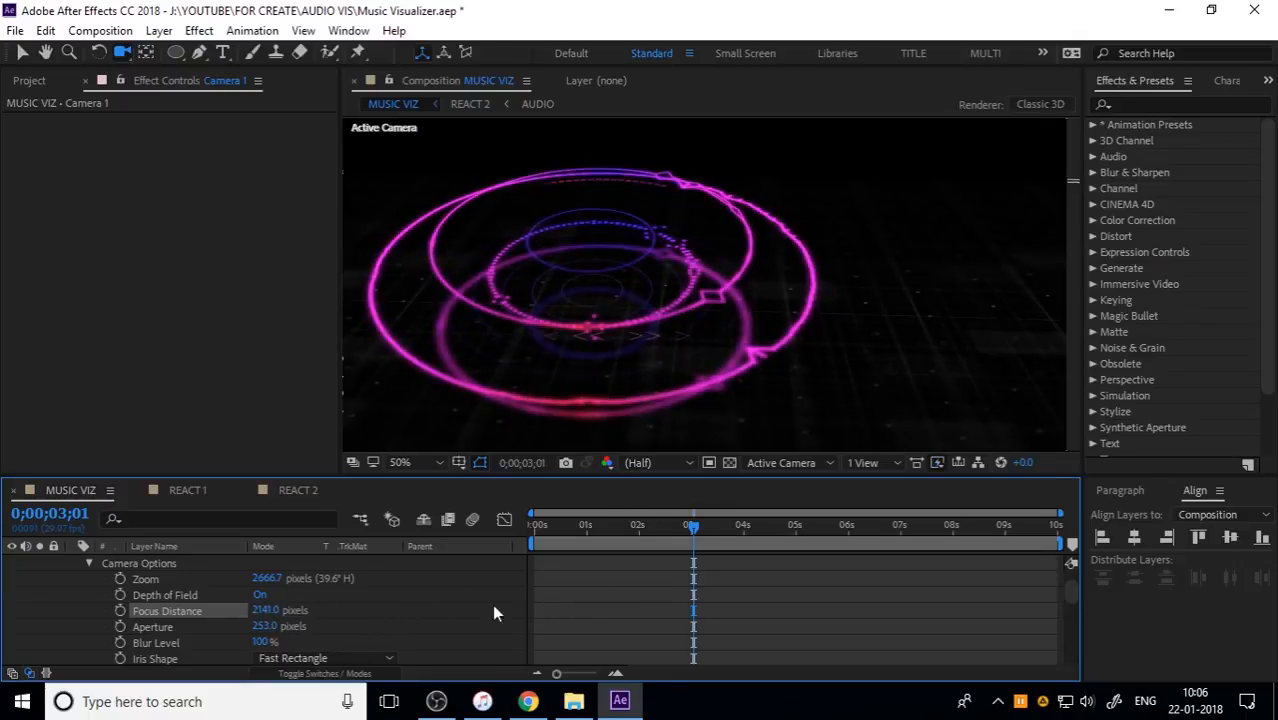
{"action": "left_click_drag", "start_coordinate": [262, 610], "coordinate": [89, 596]}
{"action": "left_click_drag", "start_coordinate": [265, 610], "coordinate": [640, 620]}
Preview the depth-of-field result from the start of the composition and scrub back through the animation.
{"action": "key", "text": "Home"}
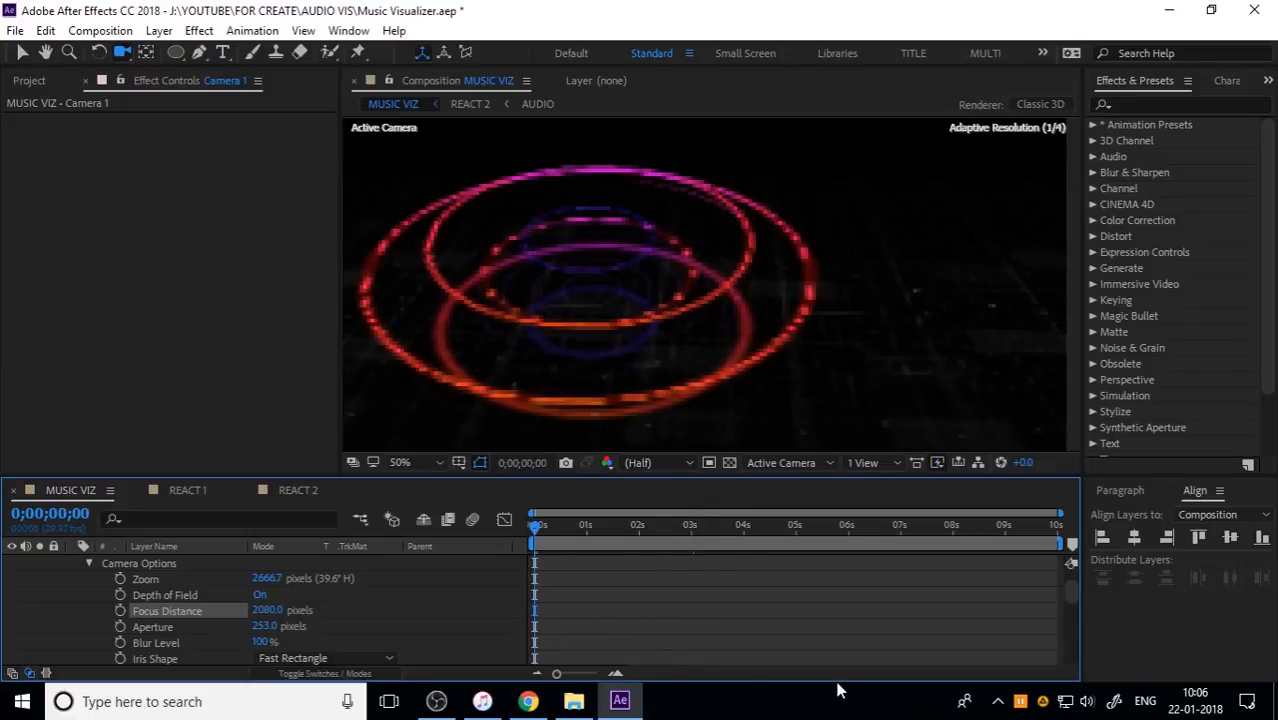
{"action": "key", "text": "space"}
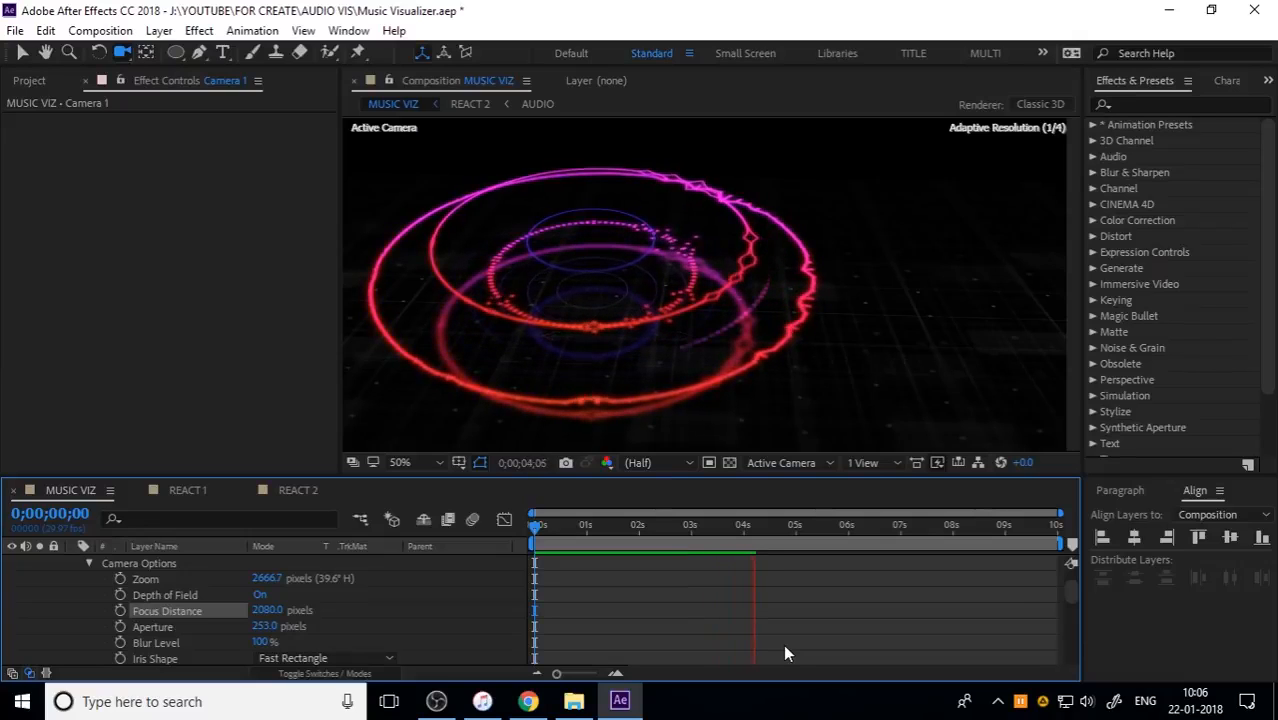
{"action": "left_click_drag", "start_coordinate": [733, 525], "coordinate": [657, 535]}
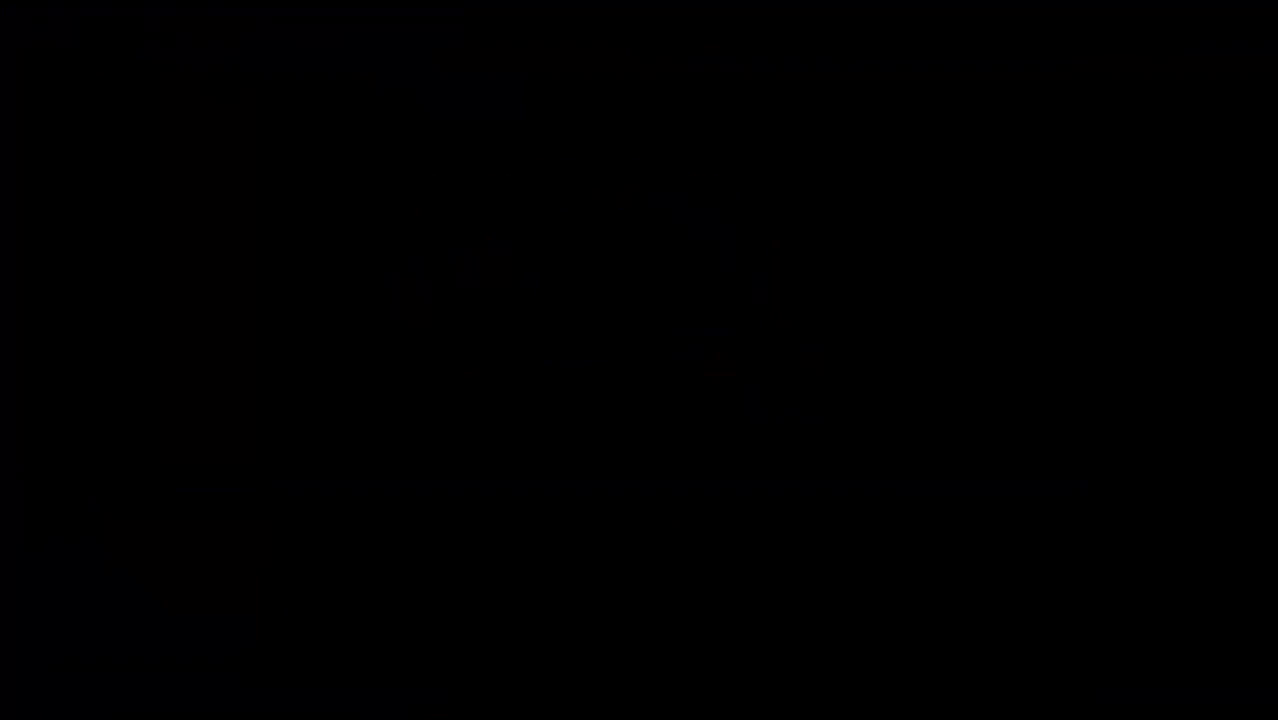